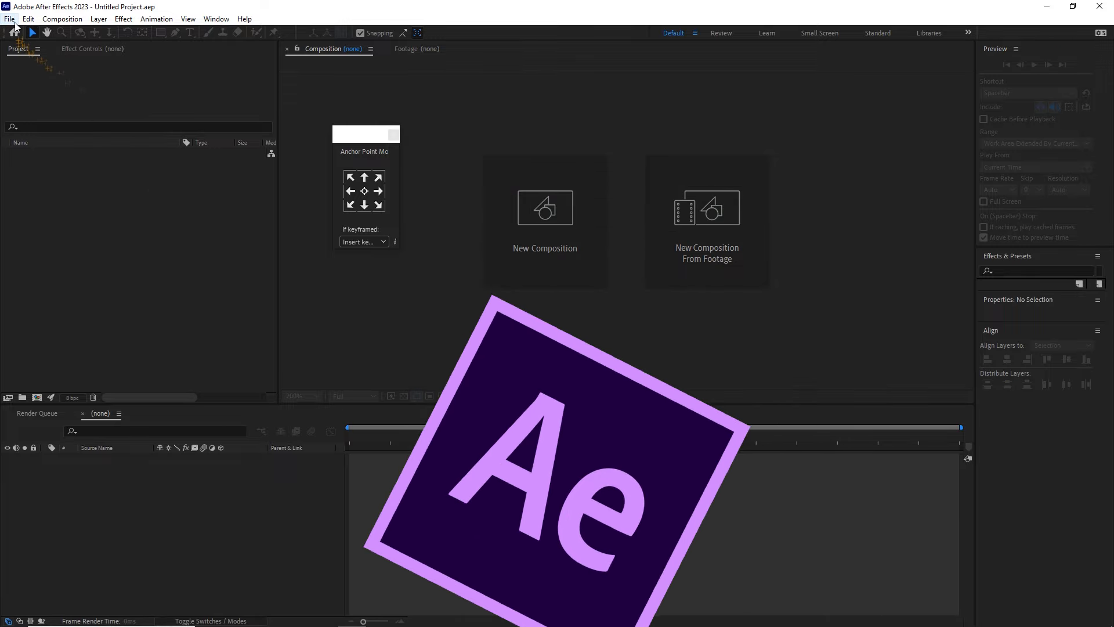
- Import the audio files "Audio editado.mp3" and "Decimate - Jeremy Blake.mp3" from the assets folder as footage
left_click(12, 19)
mouse_move(145, 180)
left_click(238, 177)
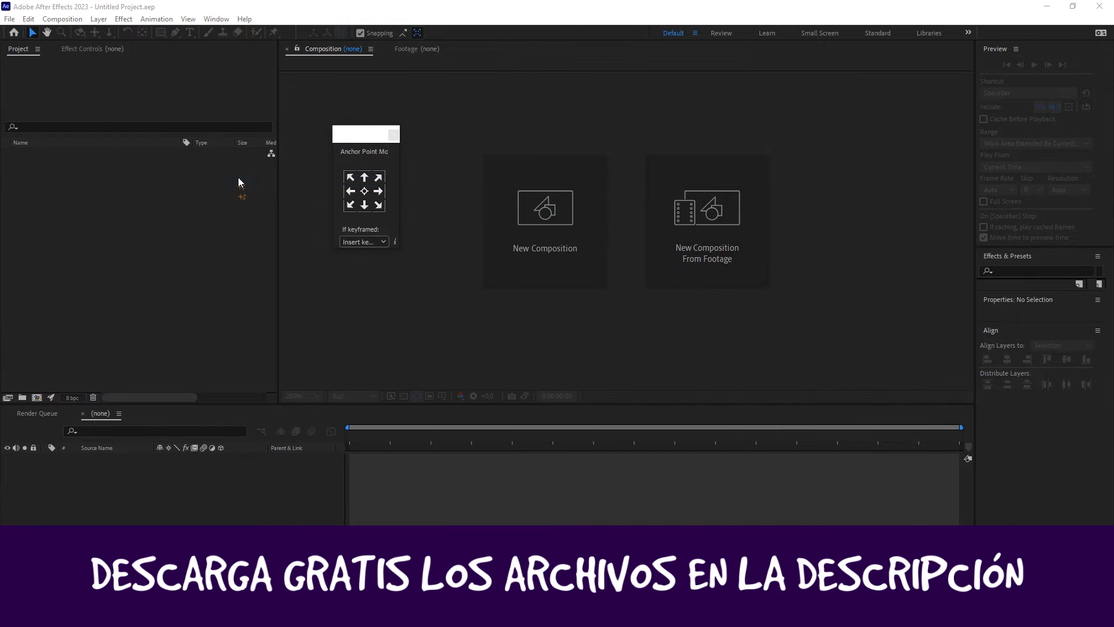
left_click_drag(355, 219, 156, 101)
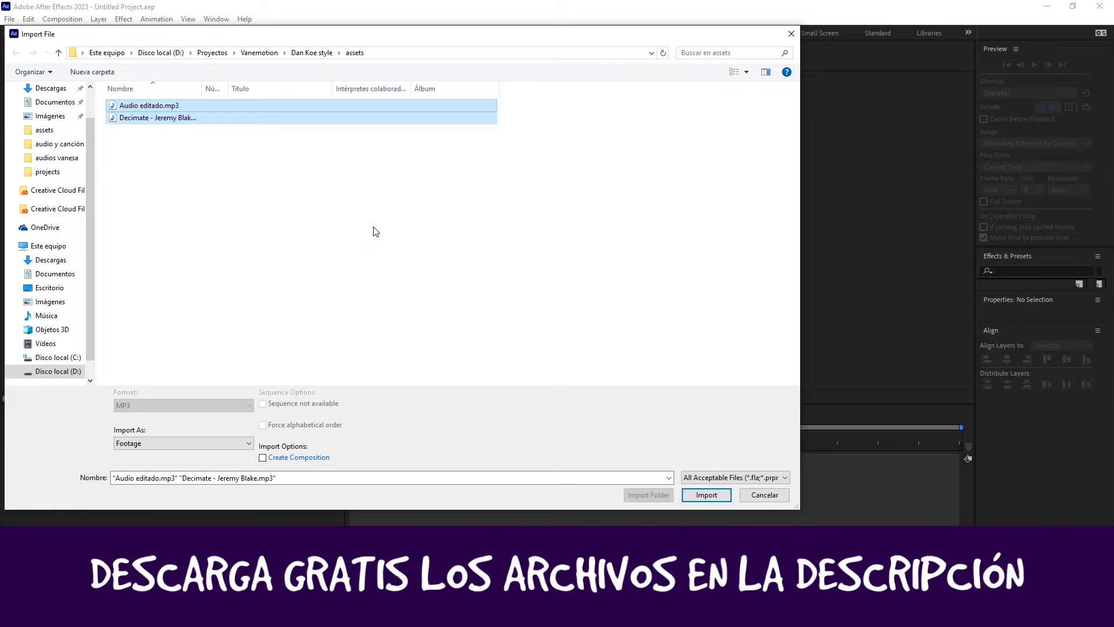
left_click(706, 495)
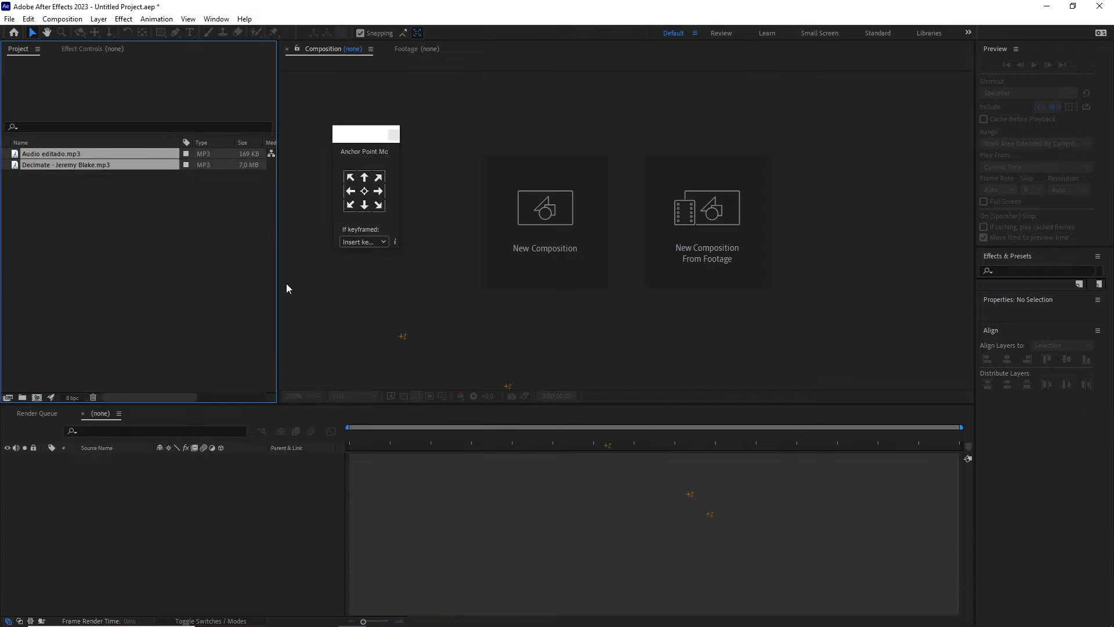
- Group the two imported audio files in a project folder named "audios" and add an empty folder named "compo"
left_click(22, 397)
type("audios")
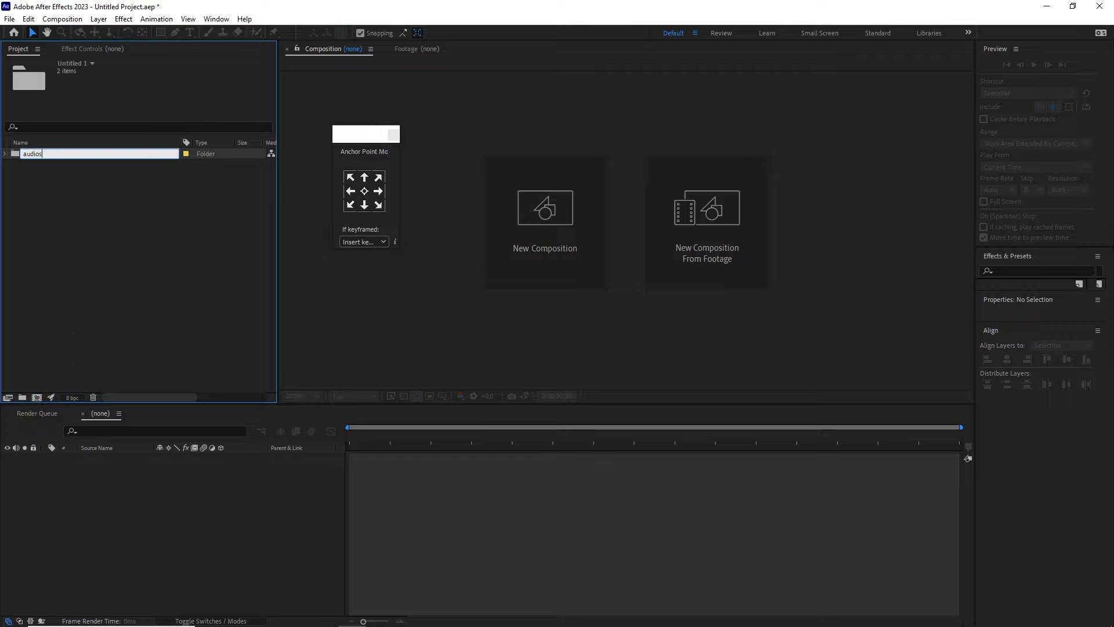
left_click(106, 232)
left_click(23, 398)
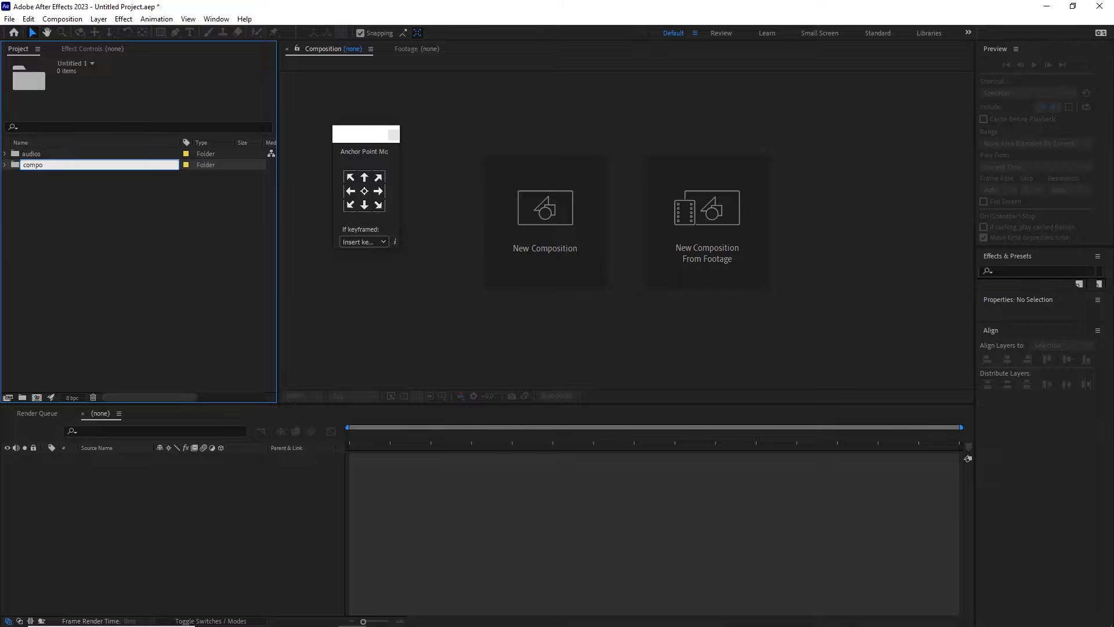
left_click(95, 293)
- Create a composition named "cubo 3d stroke" inside the compo folder, 1000 x 1000 px, 30 fps, 15 seconds long
left_click(40, 168)
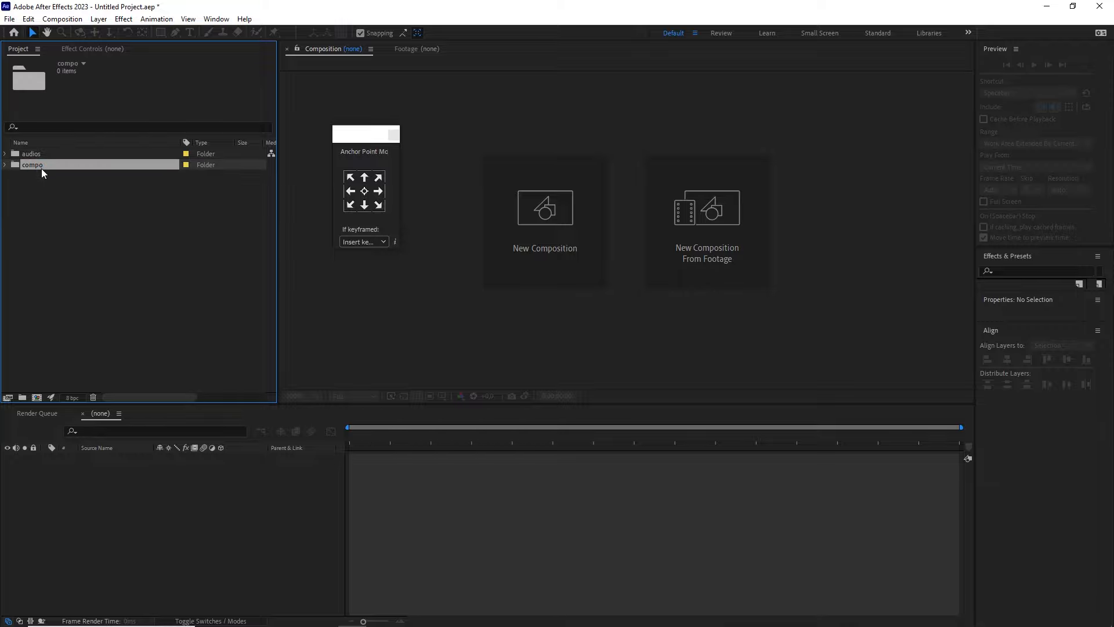
left_click(62, 19)
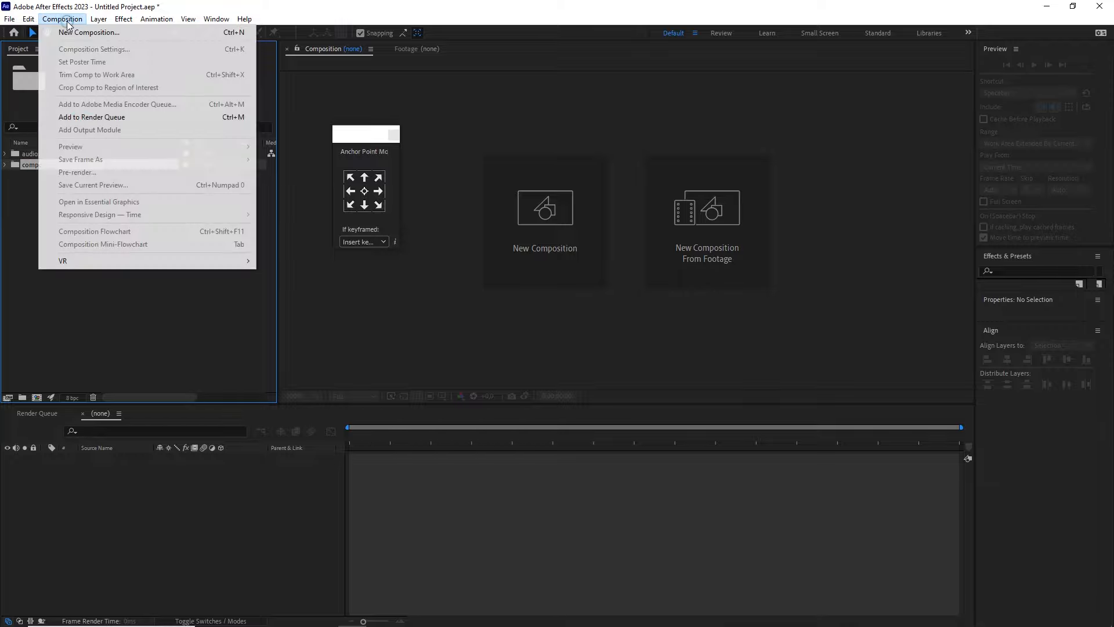
left_click(71, 33)
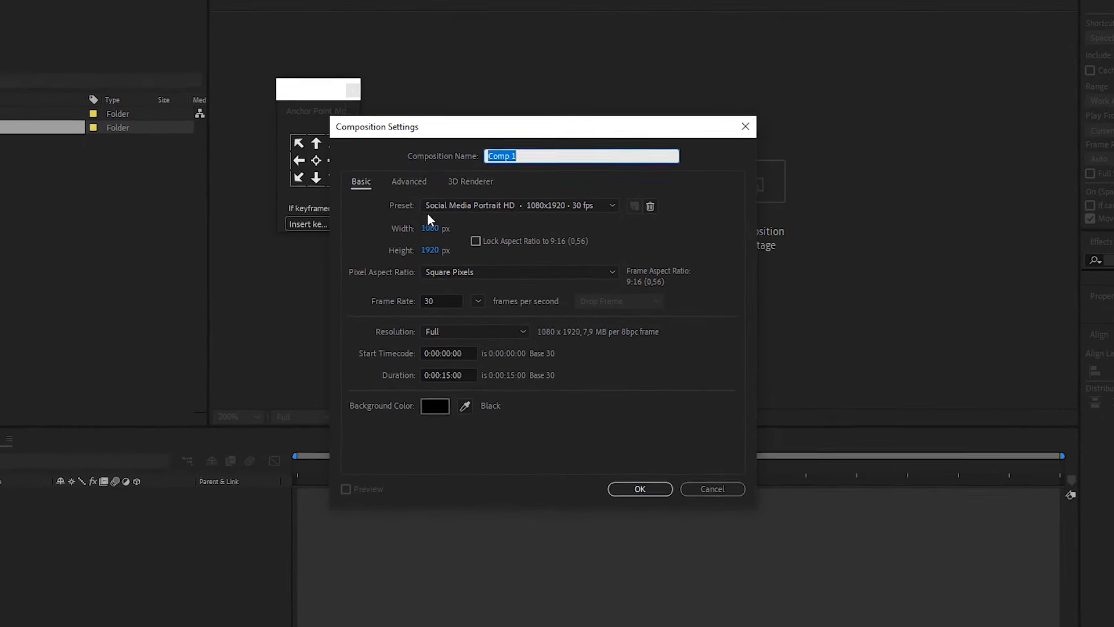
type("cubo 3d stroke")
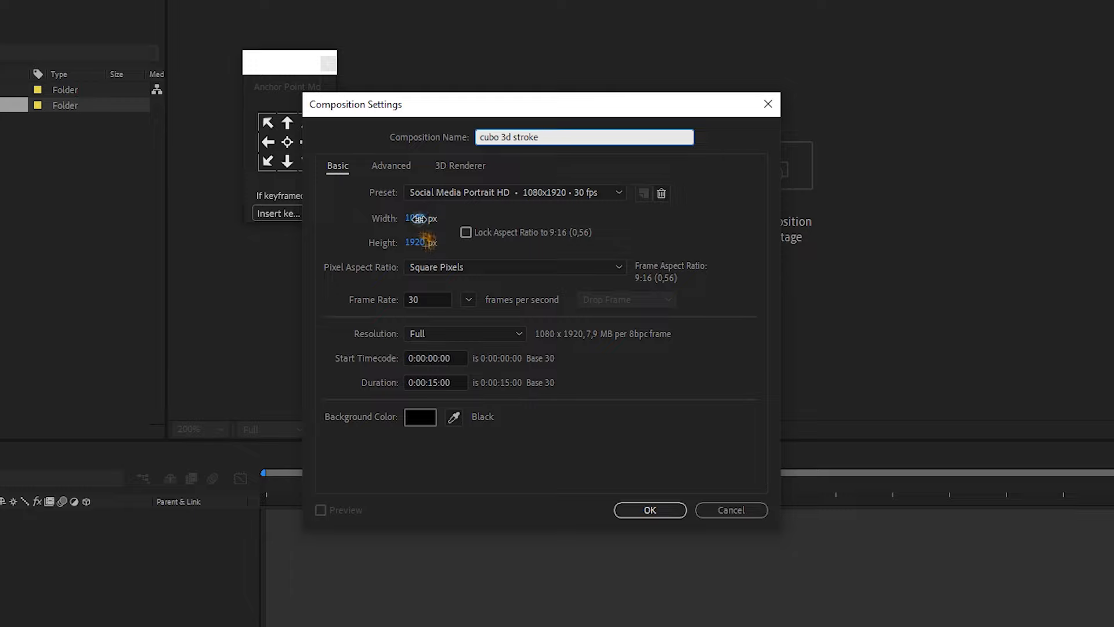
left_click(416, 218)
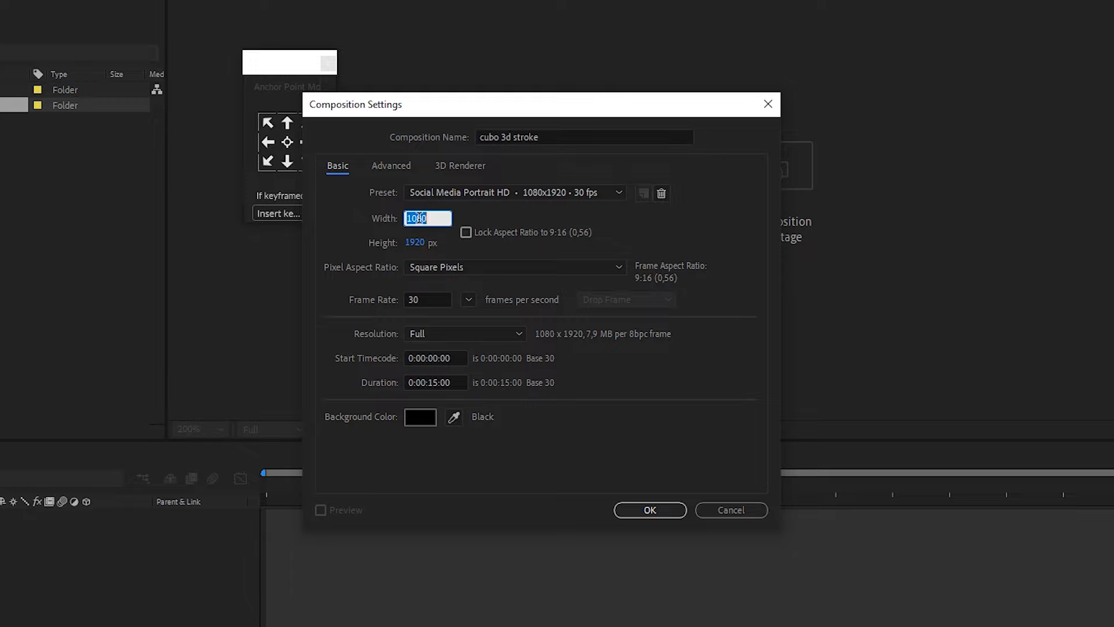
type("1000")
left_click(416, 243)
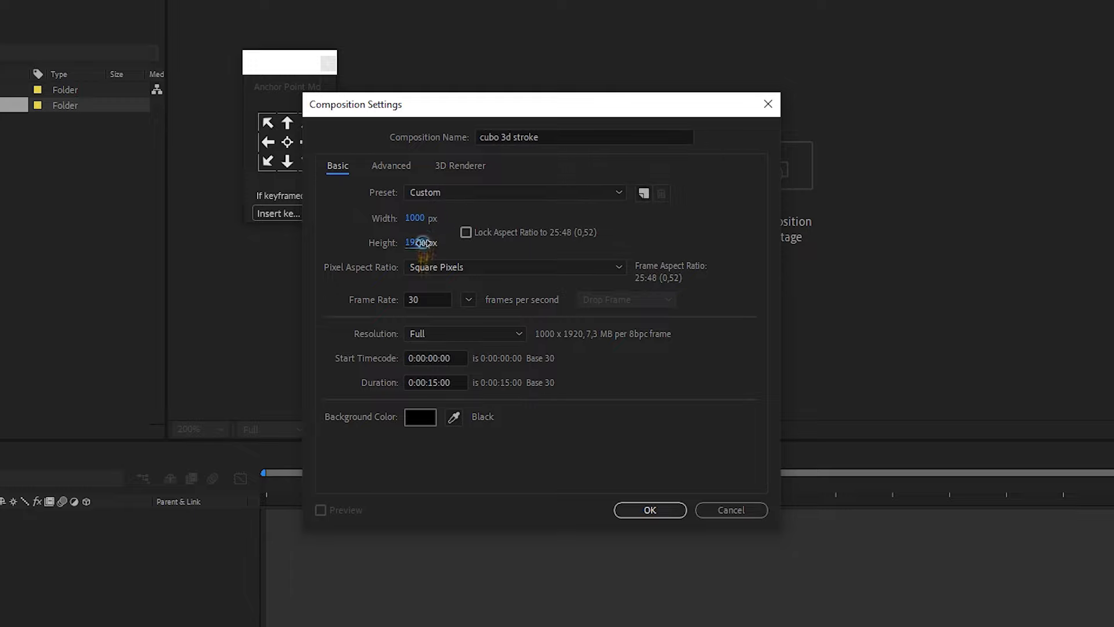
type("1000")
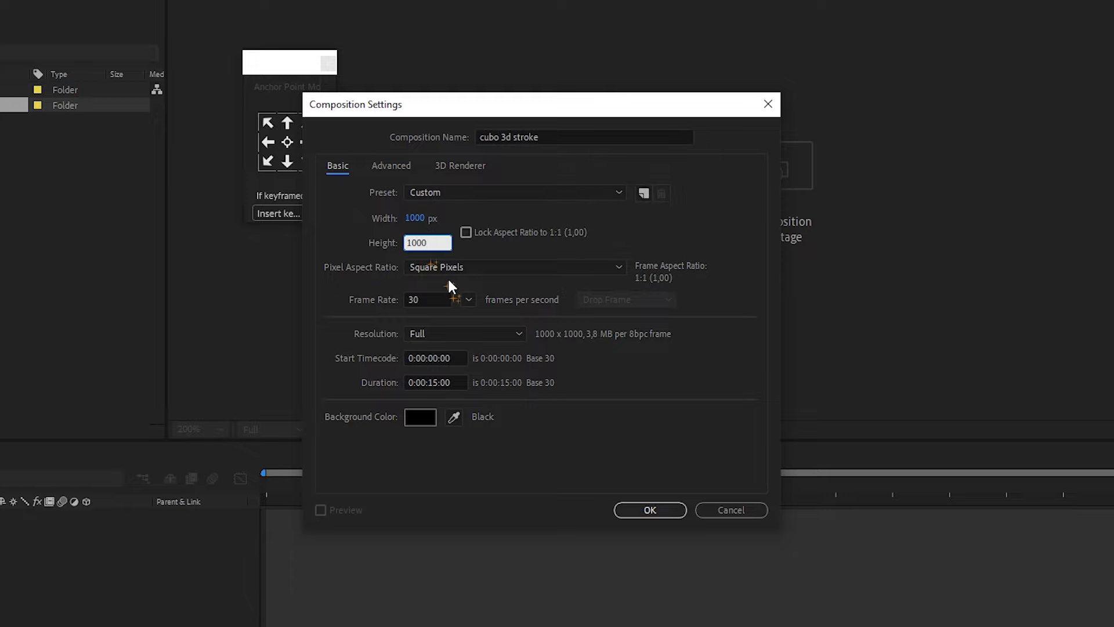
left_click(441, 299)
left_click(455, 380)
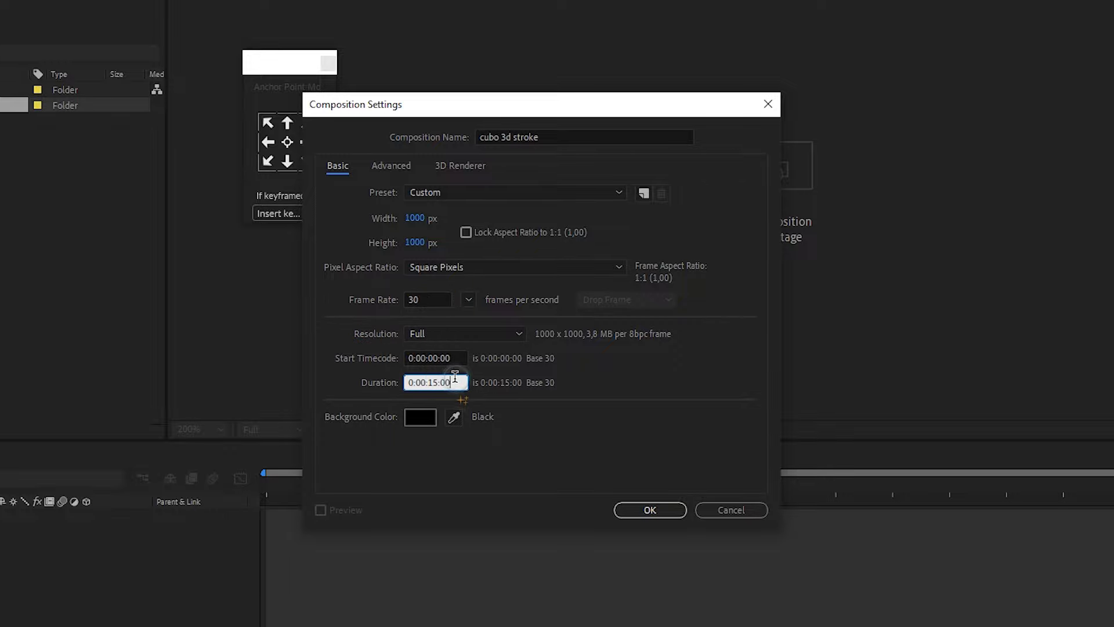
left_click(650, 509)
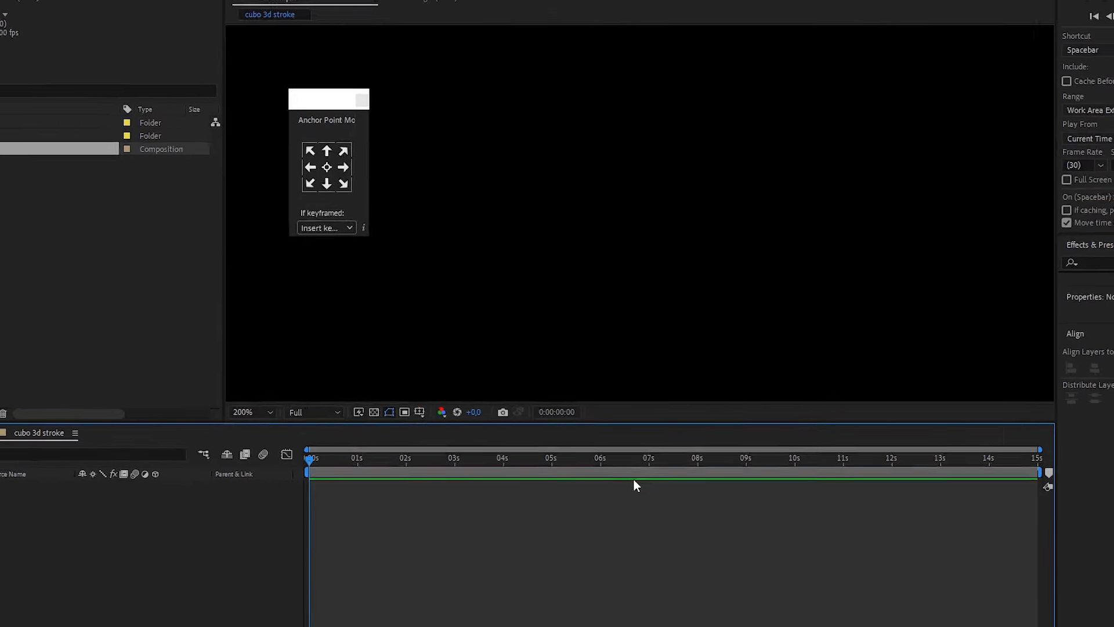
- Fit the whole composition in view at 50% and show the grid over it
scroll(635, 246, "down", 2)
key("h")
left_click_drag(667, 254, 629, 252)
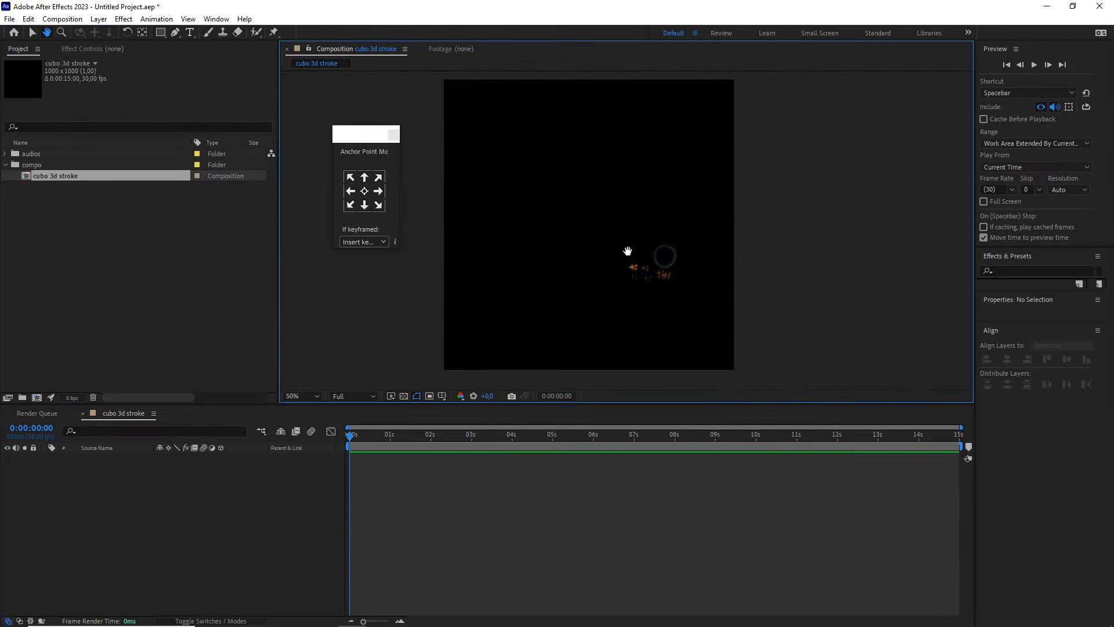
key("v")
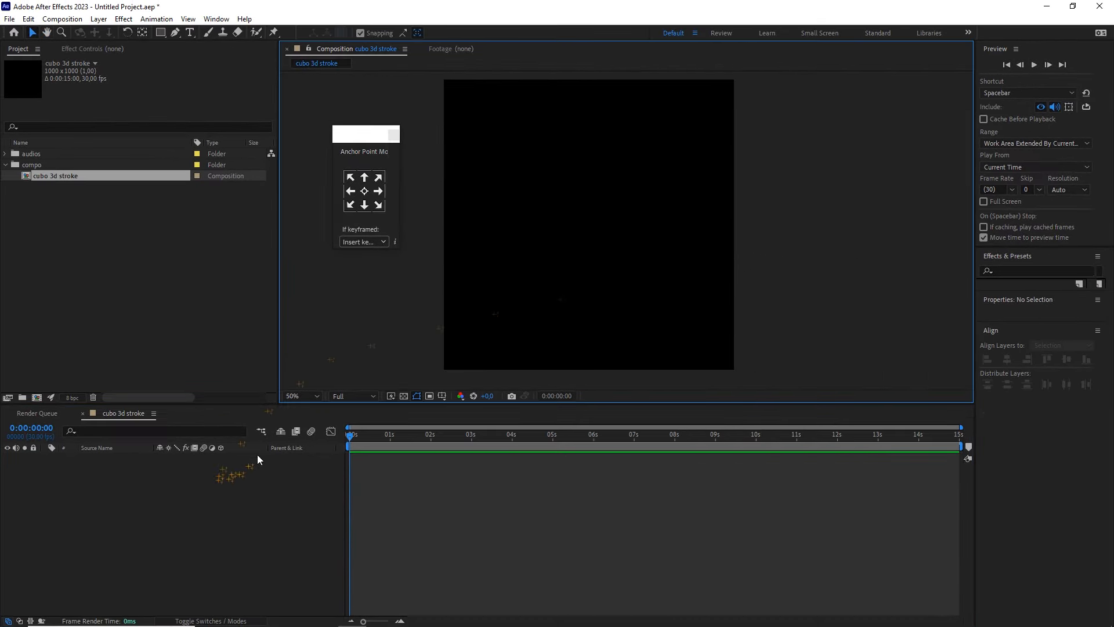
left_click(441, 396)
left_click(469, 440)
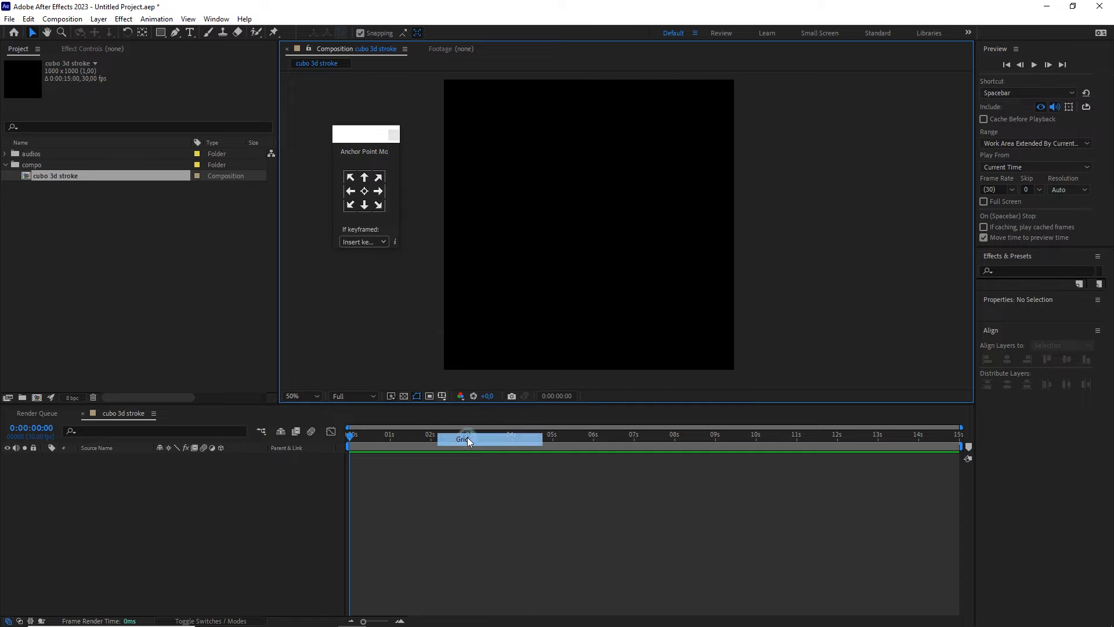
- Add a new shape layer to the composition and name it "ref"
right_click(135, 479)
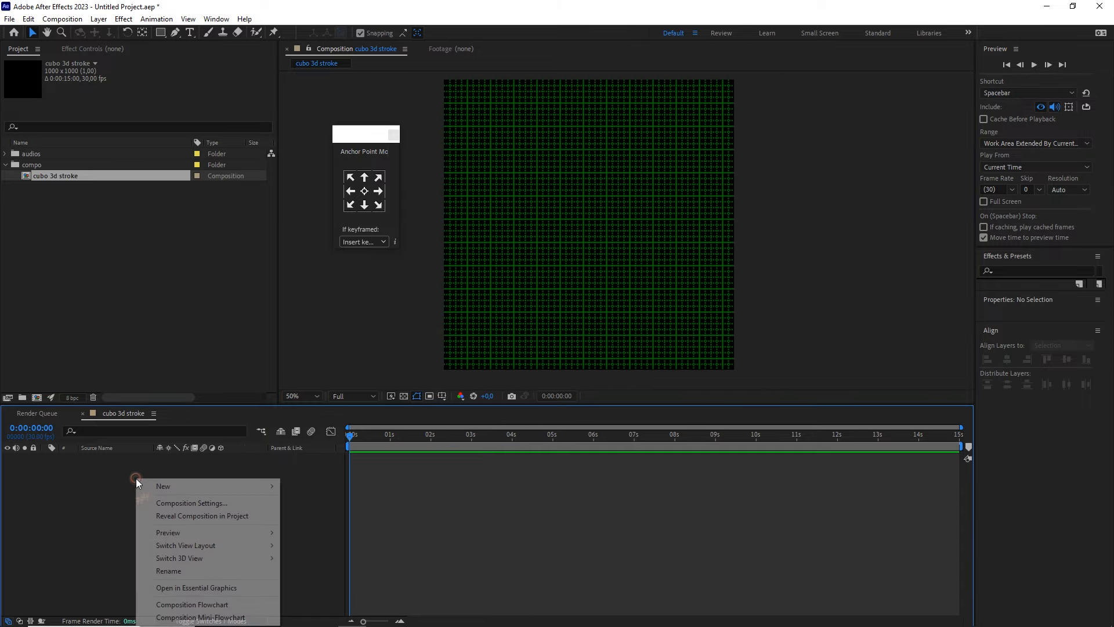
mouse_move(250, 489)
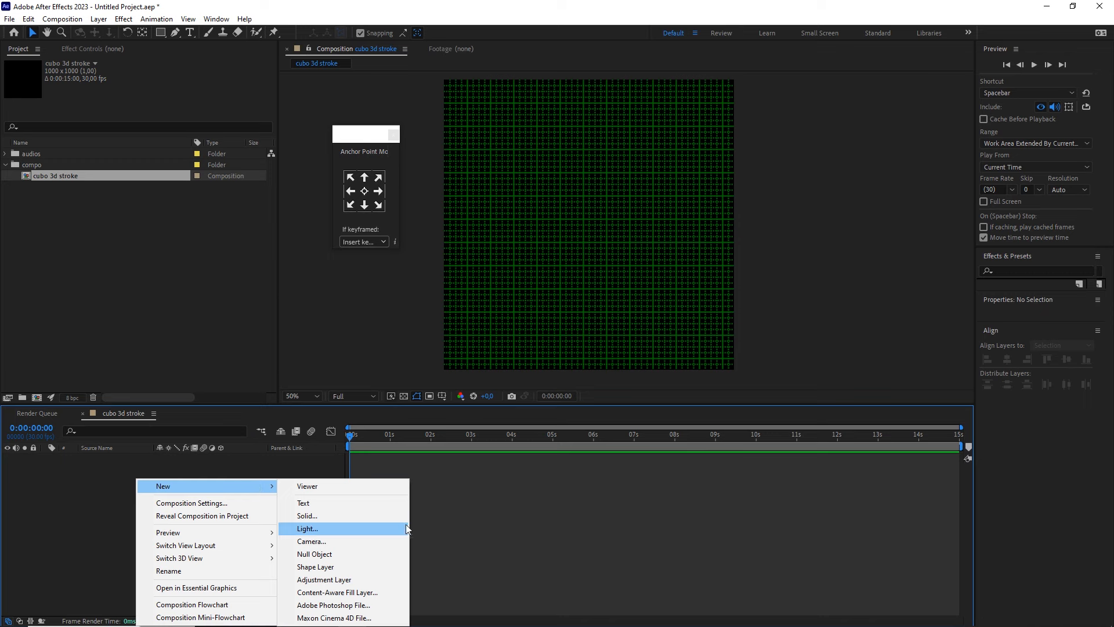
left_click(326, 567)
left_click(136, 460)
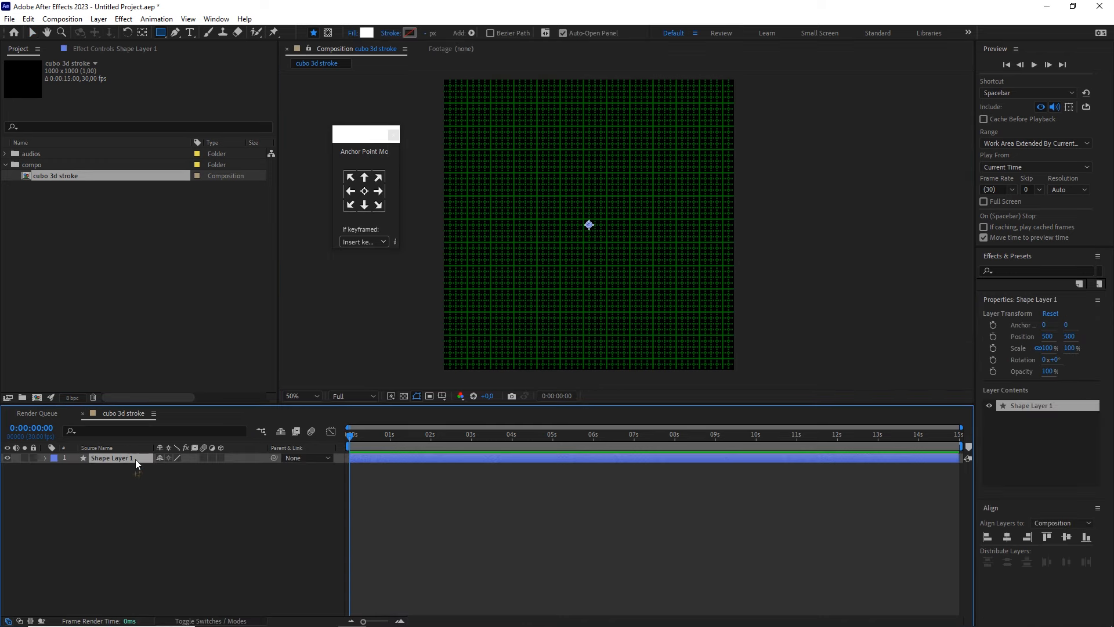
key("Return")
type("ref")
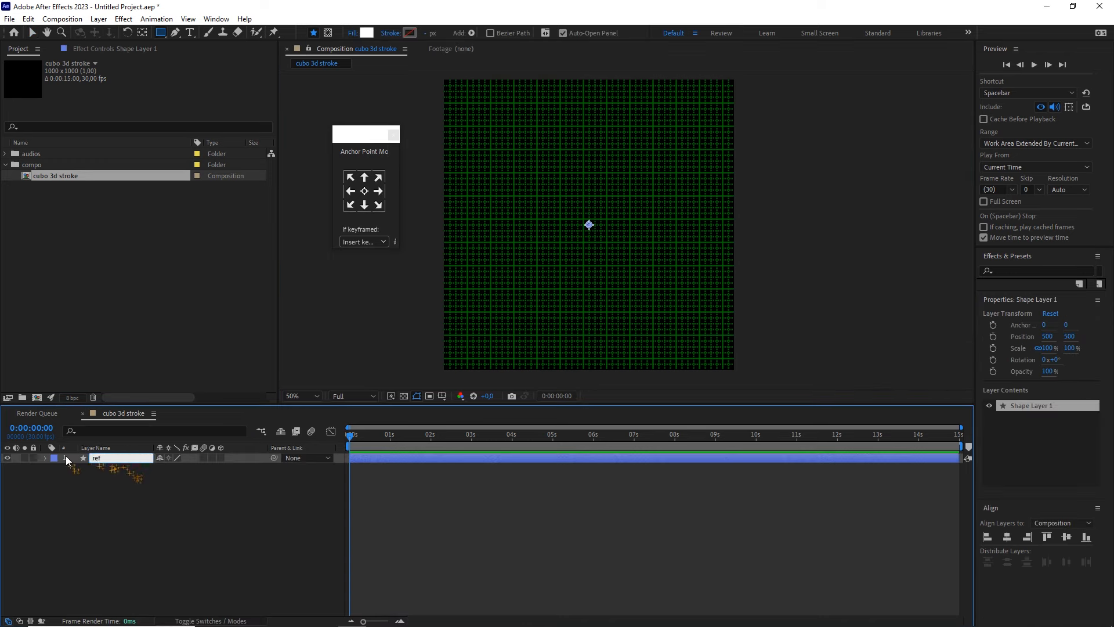
- Add a rectangle path and a stroke to the contents of the ref layer
left_click(46, 458)
left_click(261, 469)
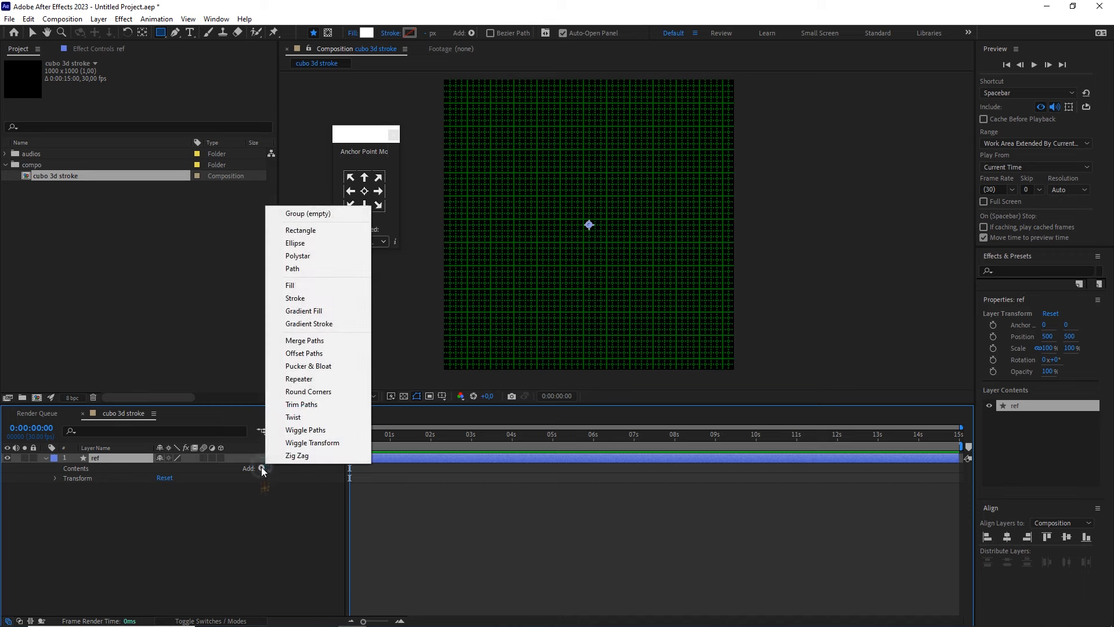
left_click(285, 229)
left_click(262, 468)
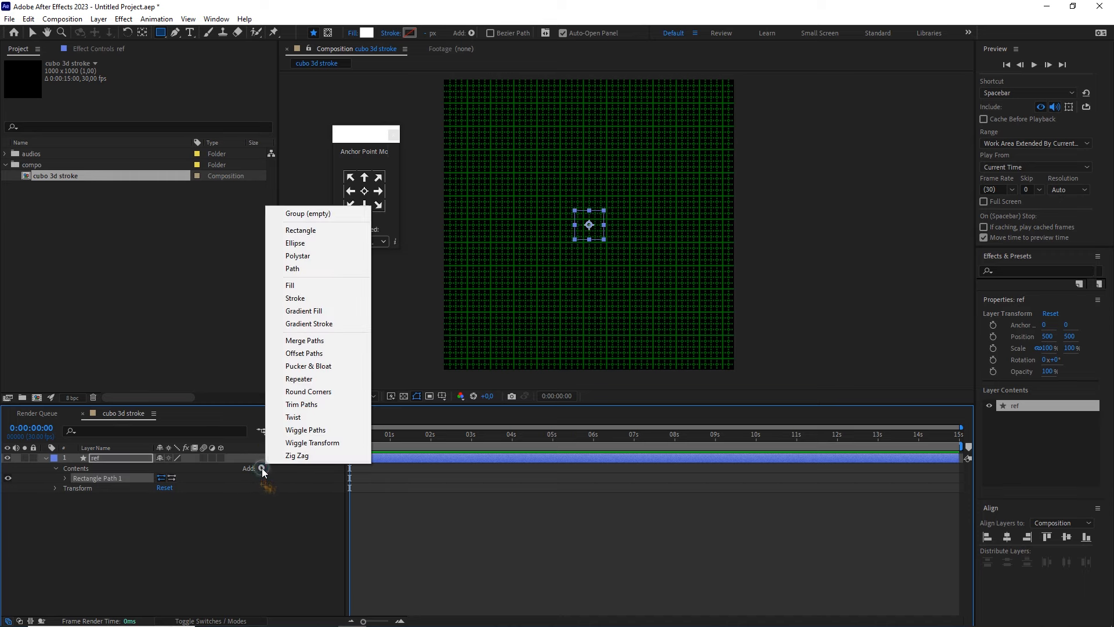
left_click(302, 294)
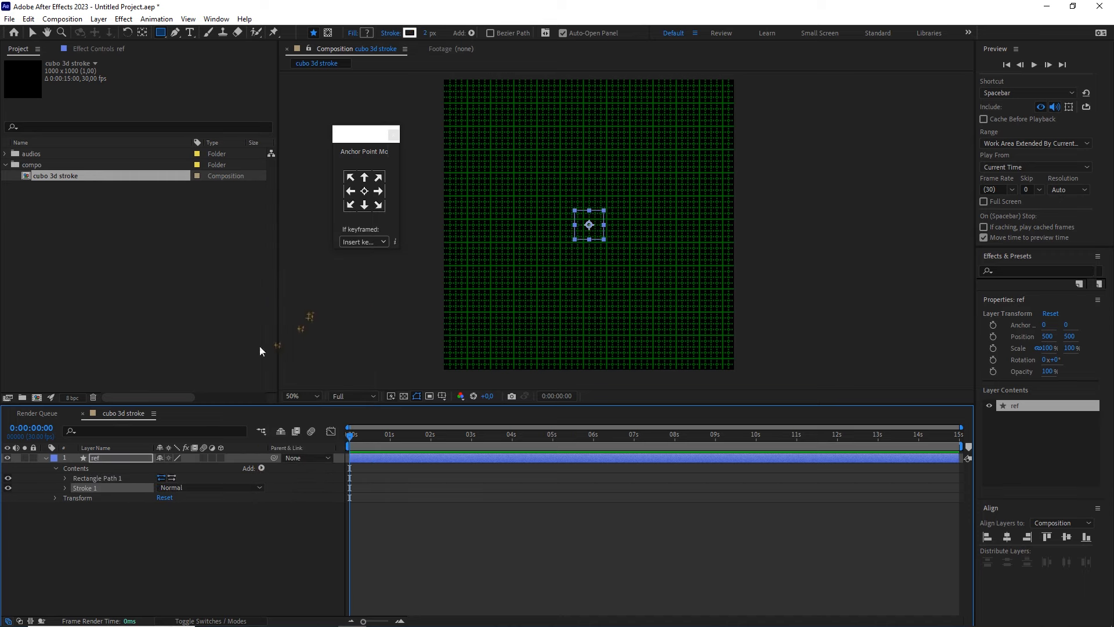
- Set the size of the ref layer's rectangle path to 440 x 440
left_click(65, 478)
left_click_drag(197, 488, 322, 470)
left_click(192, 487)
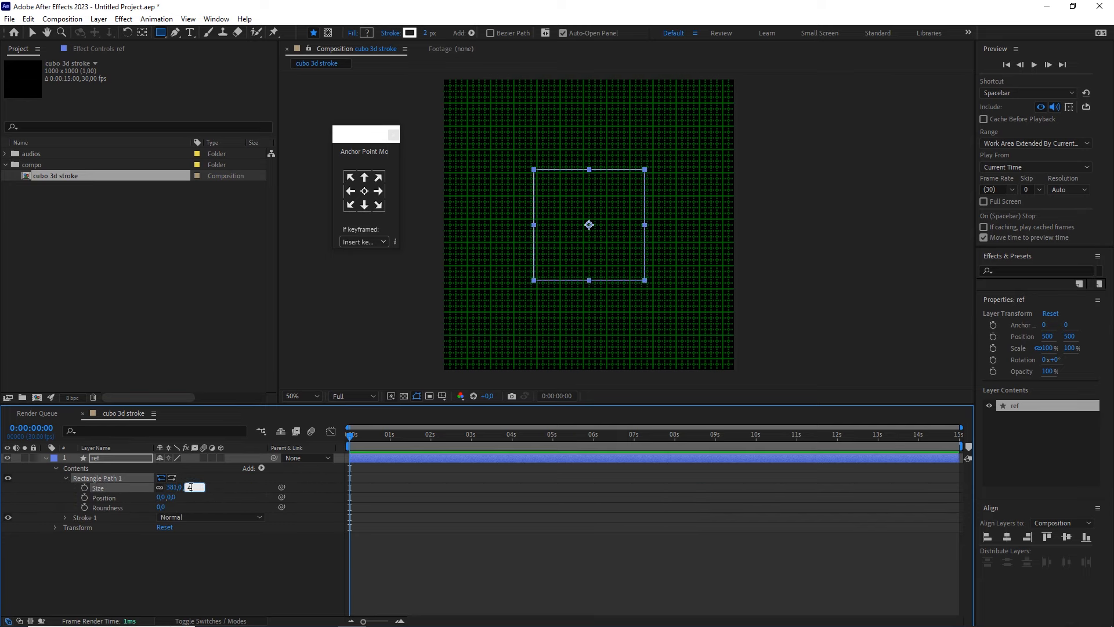
type("440")
left_click(221, 493)
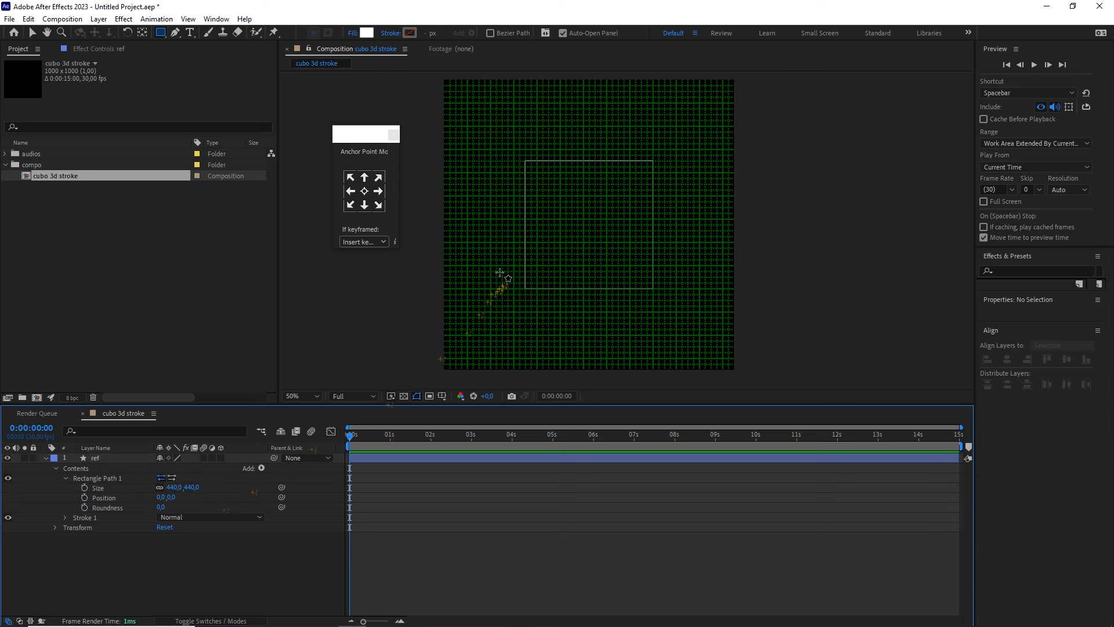
- Examine up close how the reference square's edges and corners line up with the grid lines
scroll(505, 270, "up", 2)
key("space")
left_click_drag(505, 186, 647, 325)
left_click_drag(554, 182, 636, 232)
key("q")
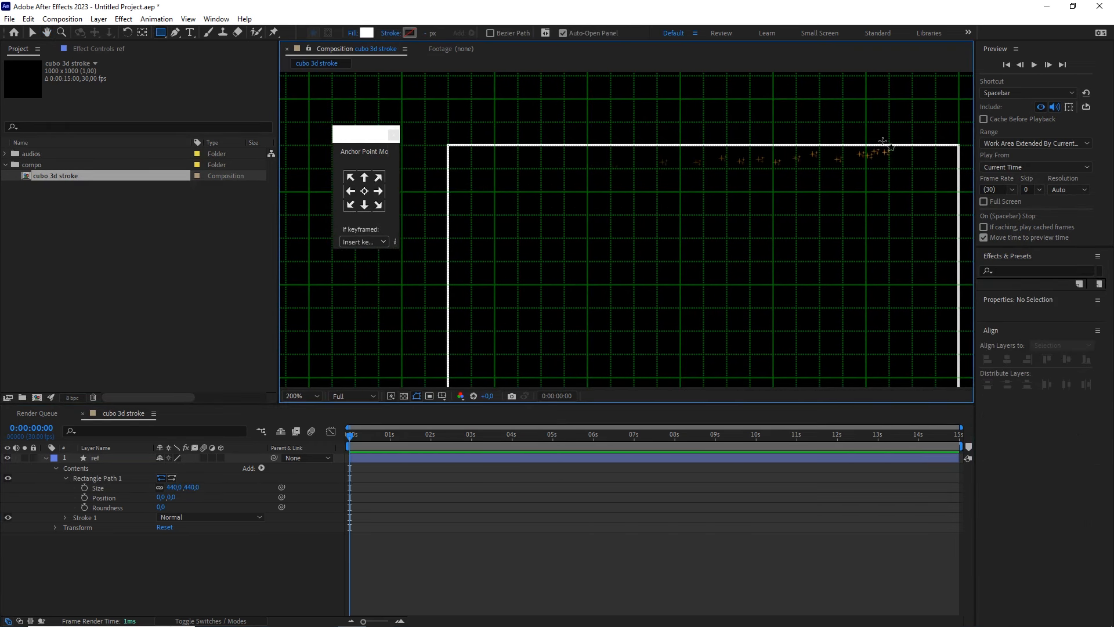
key("space")
left_click_drag(920, 159, 860, 157)
scroll(732, 180, "down", 2)
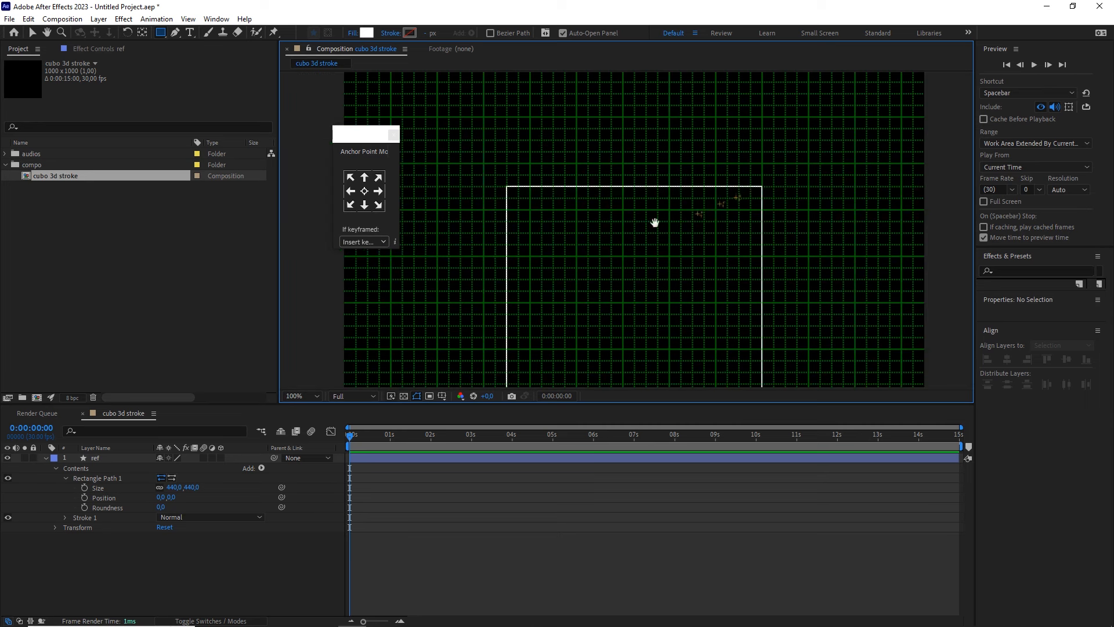
key("space")
left_click_drag(655, 224, 660, 149)
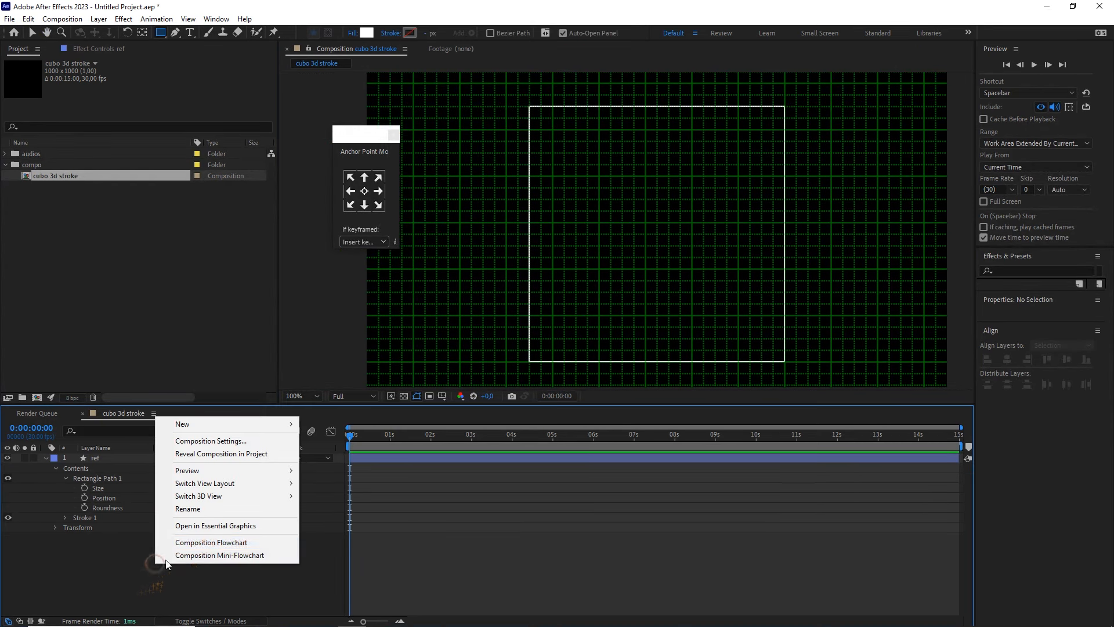
- Create a black (000000) solid layer of 1000 x 1000 px above the ref layer
right_click(155, 565)
mouse_move(246, 426)
left_click(350, 454)
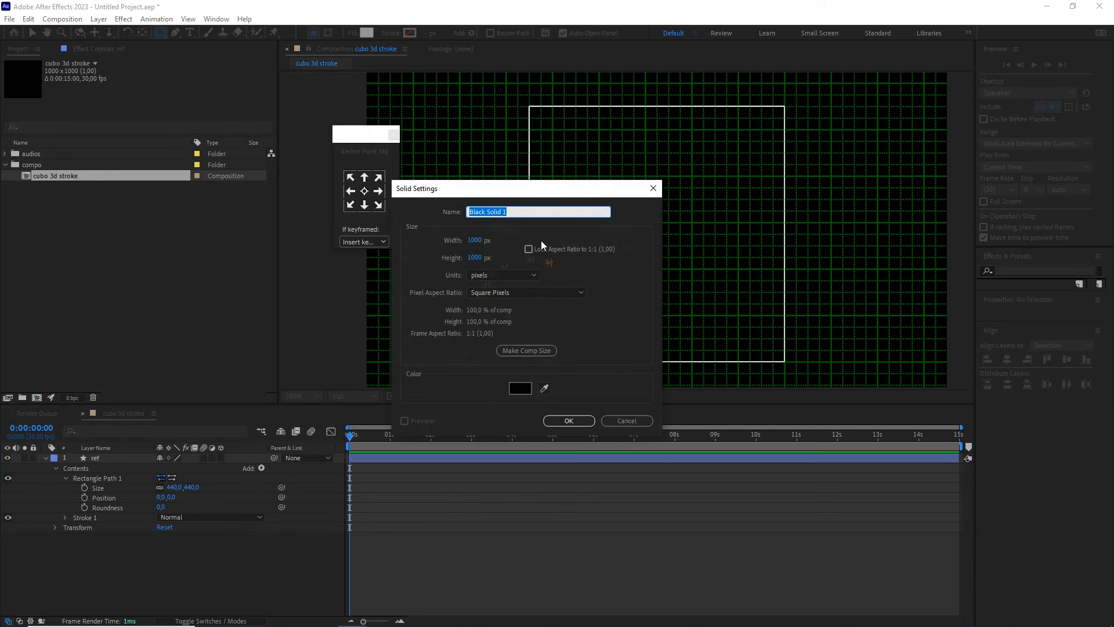
left_click(475, 240)
left_click(476, 257)
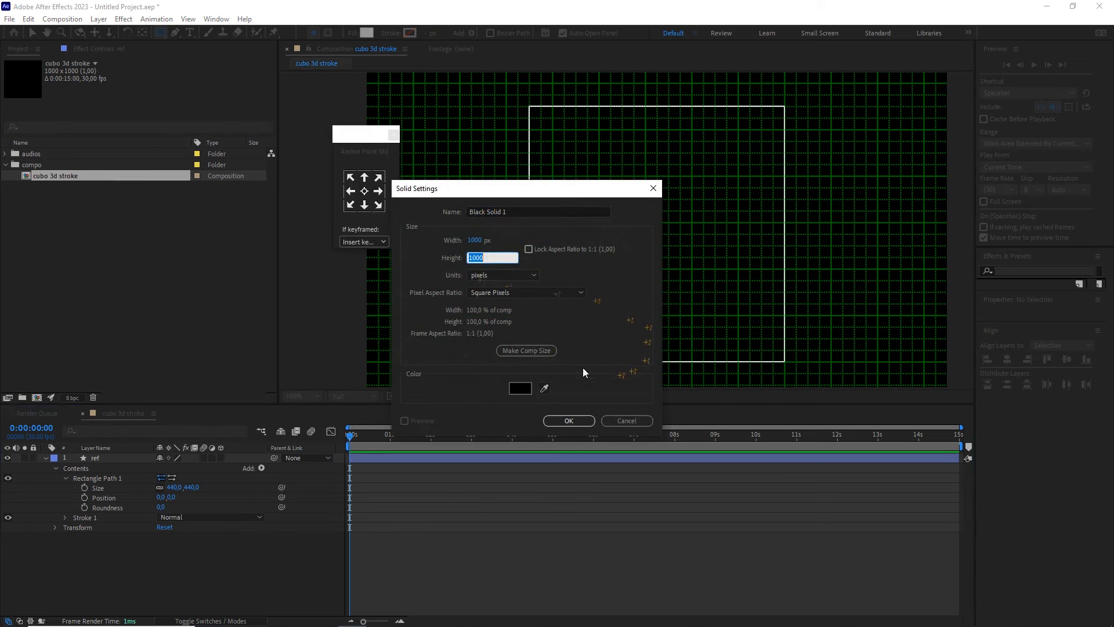
left_click(515, 390)
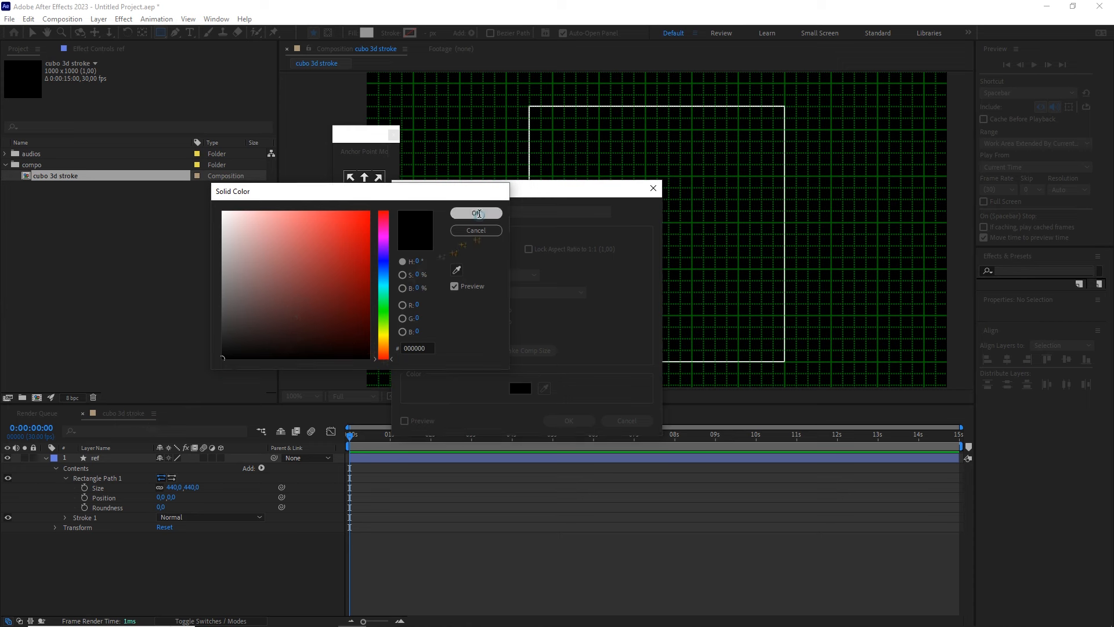
left_click(476, 213)
left_click(568, 421)
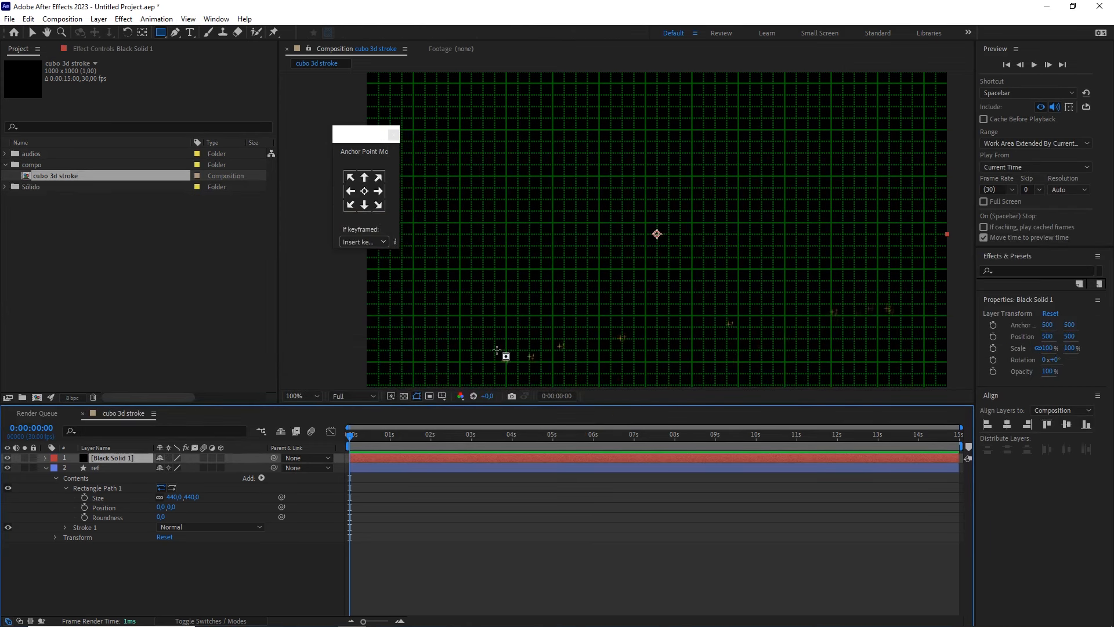
- Find the Stroke effect, apply it to the black solid, and place the solid below the ref layer
left_click(1022, 271)
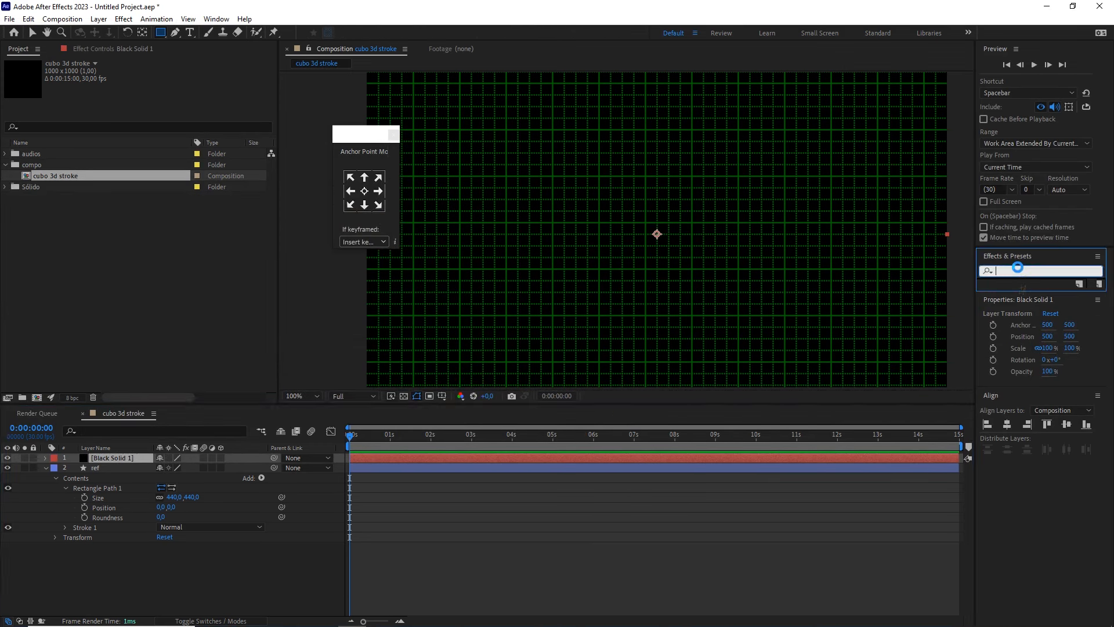
type("strok")
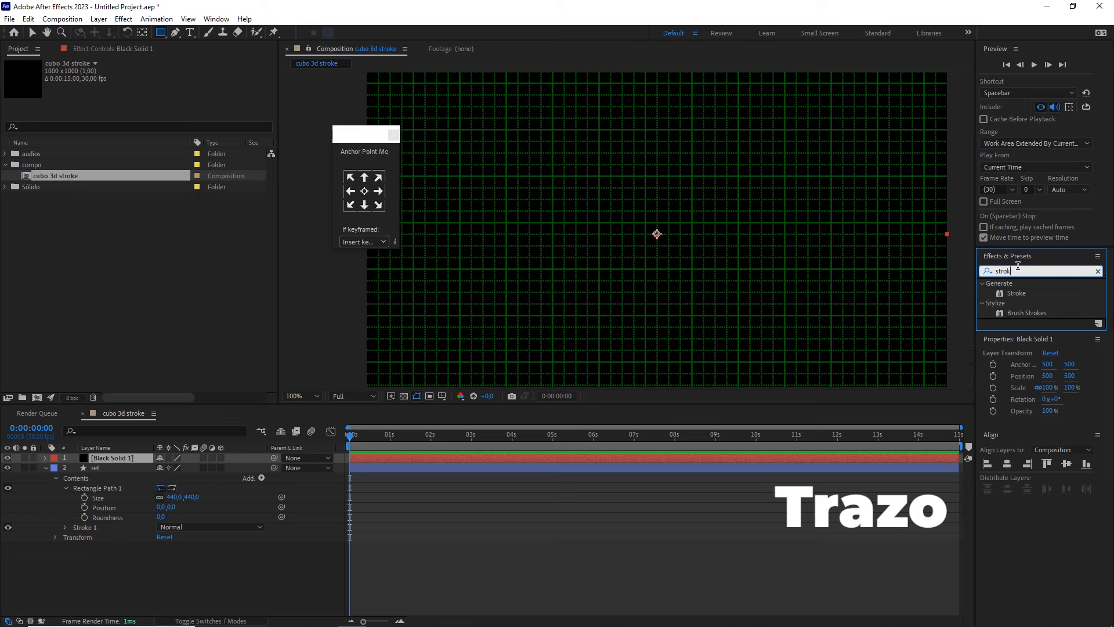
left_click(1021, 294)
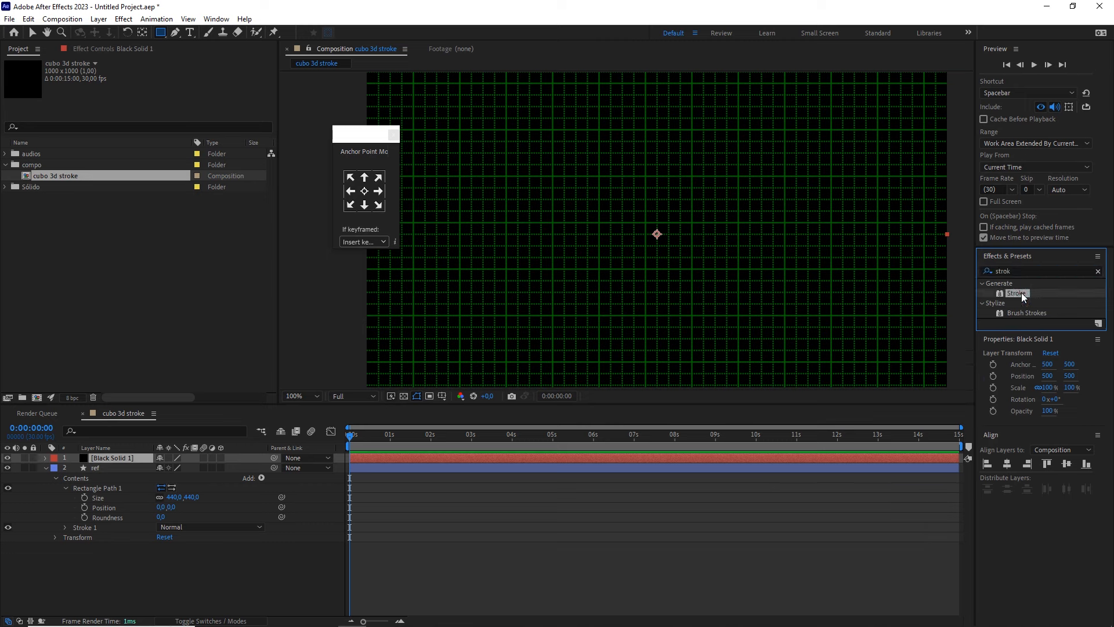
mouse_move(1023, 296)
left_mouse_down()
mouse_move(492, 368)
mouse_move(118, 460)
mouse_move(131, 485)
left_mouse_up()
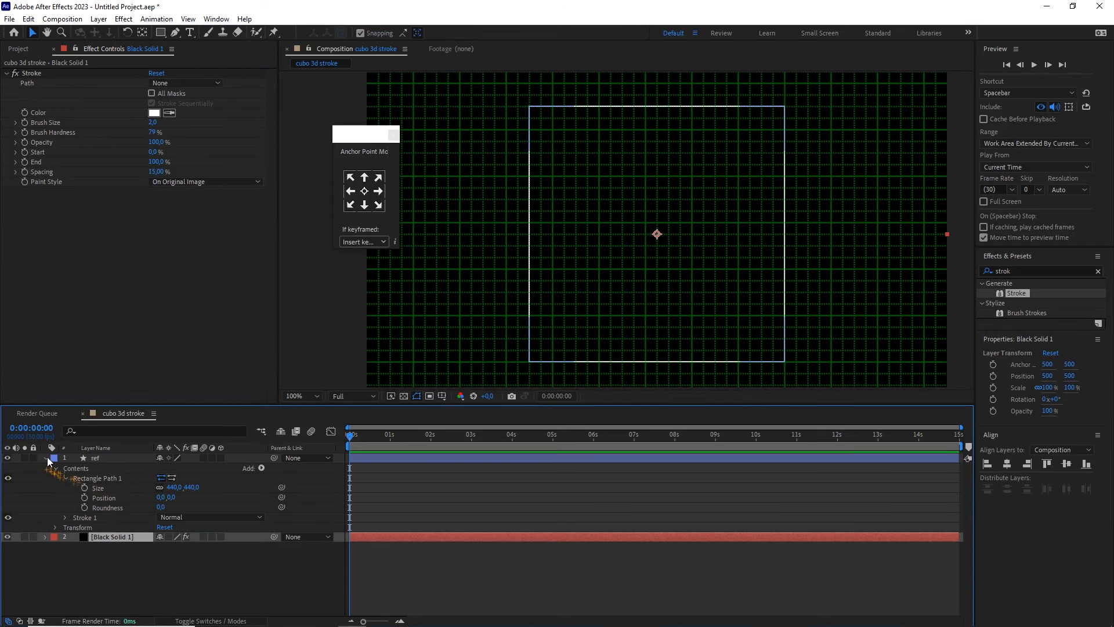
- Set the ref layer's opacity to 40%
left_click(103, 458)
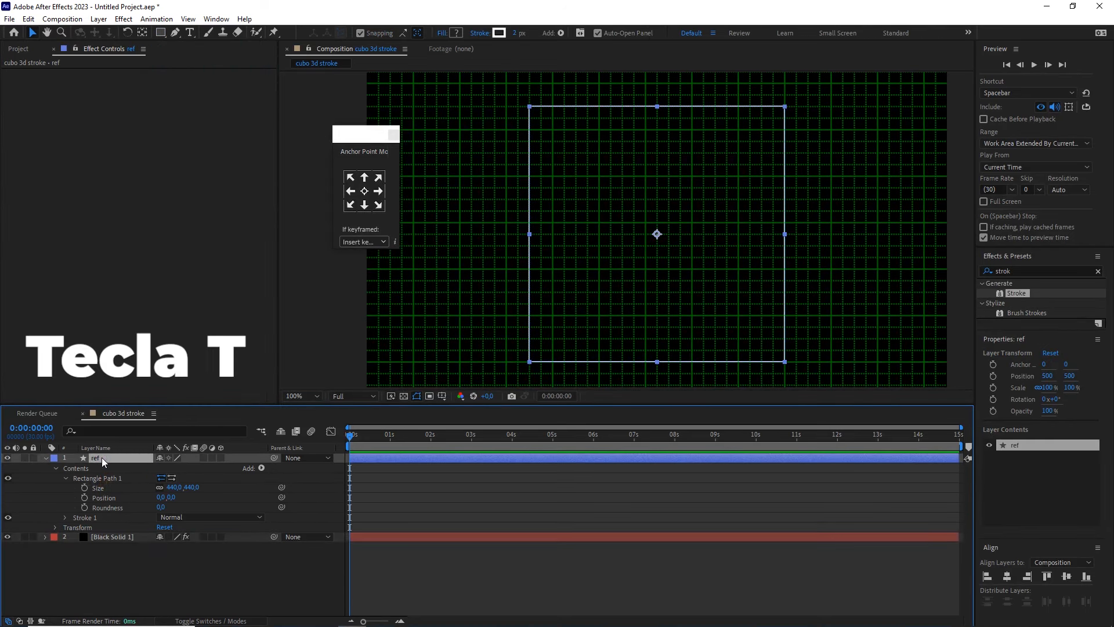
key("t")
left_click(162, 468)
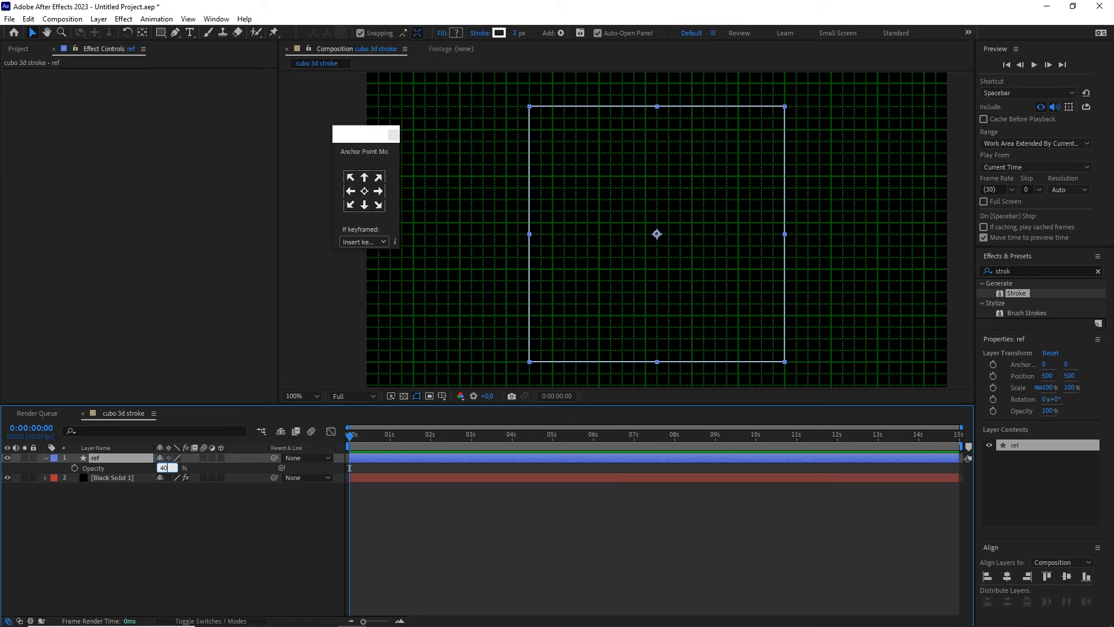
left_click(164, 497)
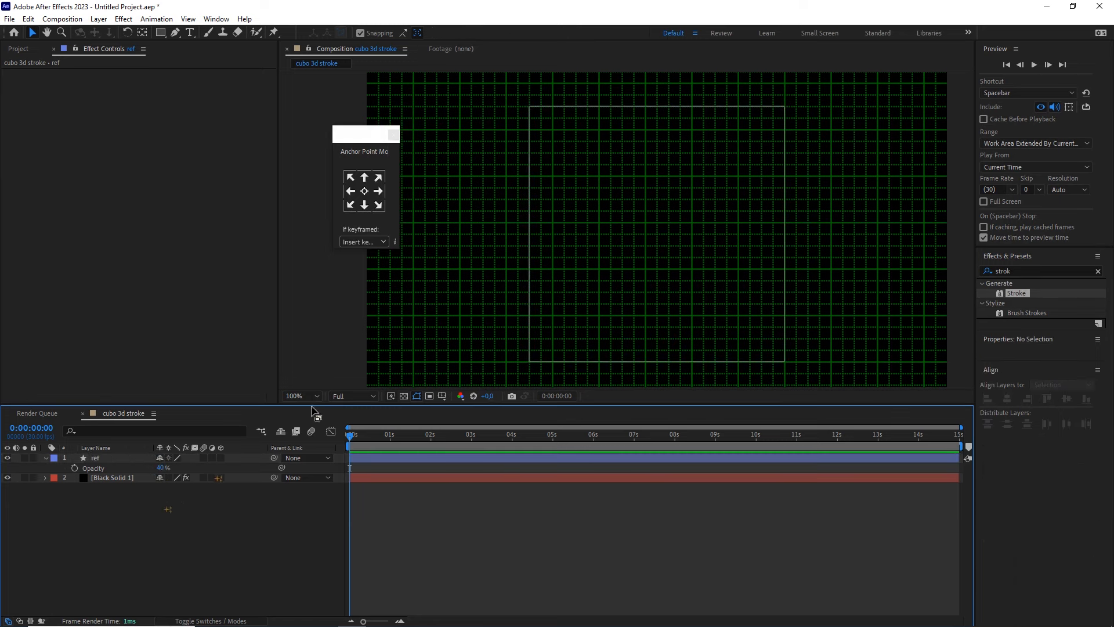
- Turn on snapping to the grid and draw a rectangular mask on the black solid, tracing the reference square corner to corner
left_click(120, 477)
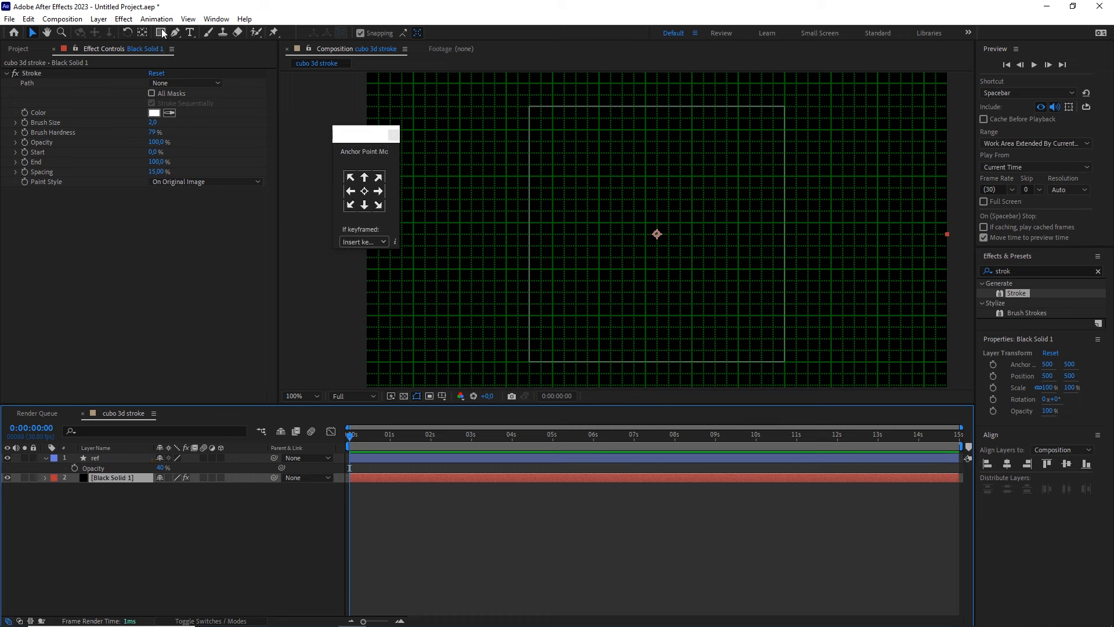
left_click_drag(163, 34, 202, 32)
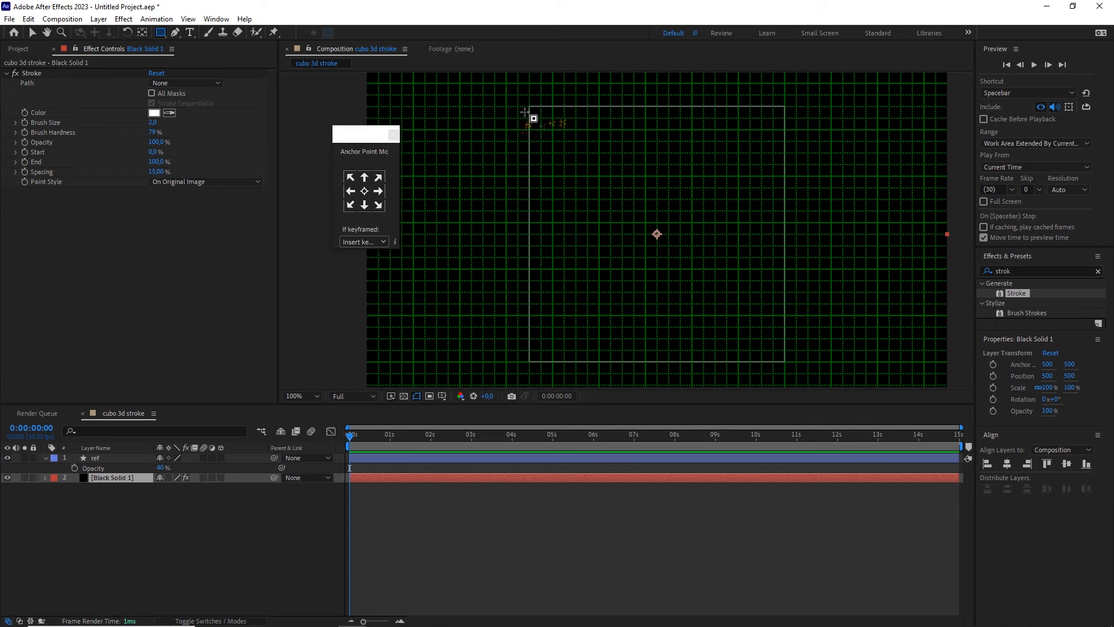
left_click(188, 19)
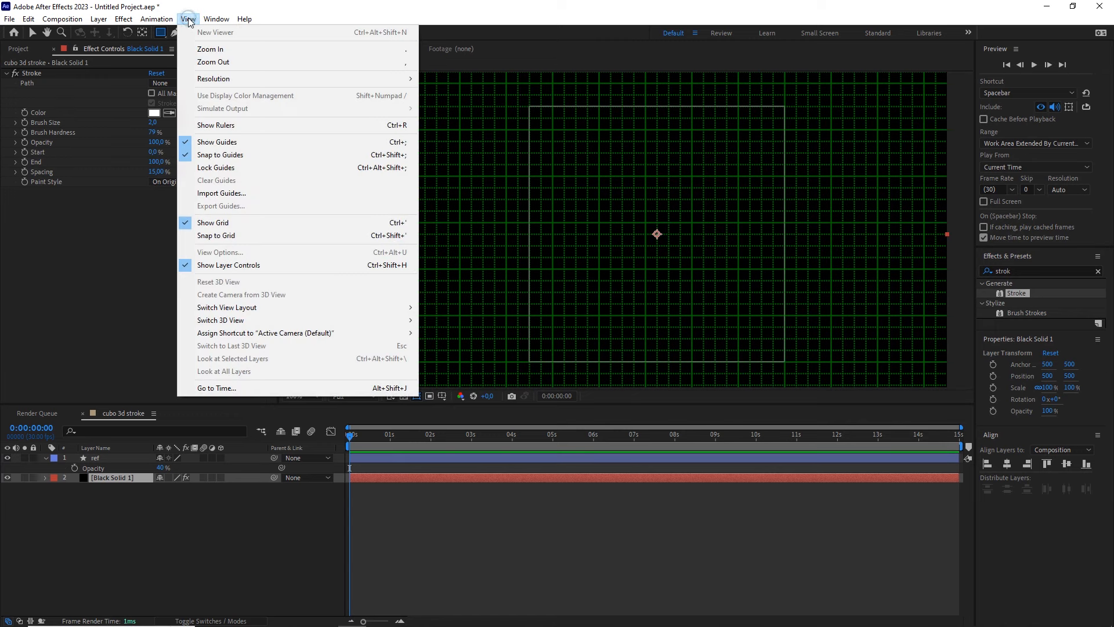
left_click(239, 236)
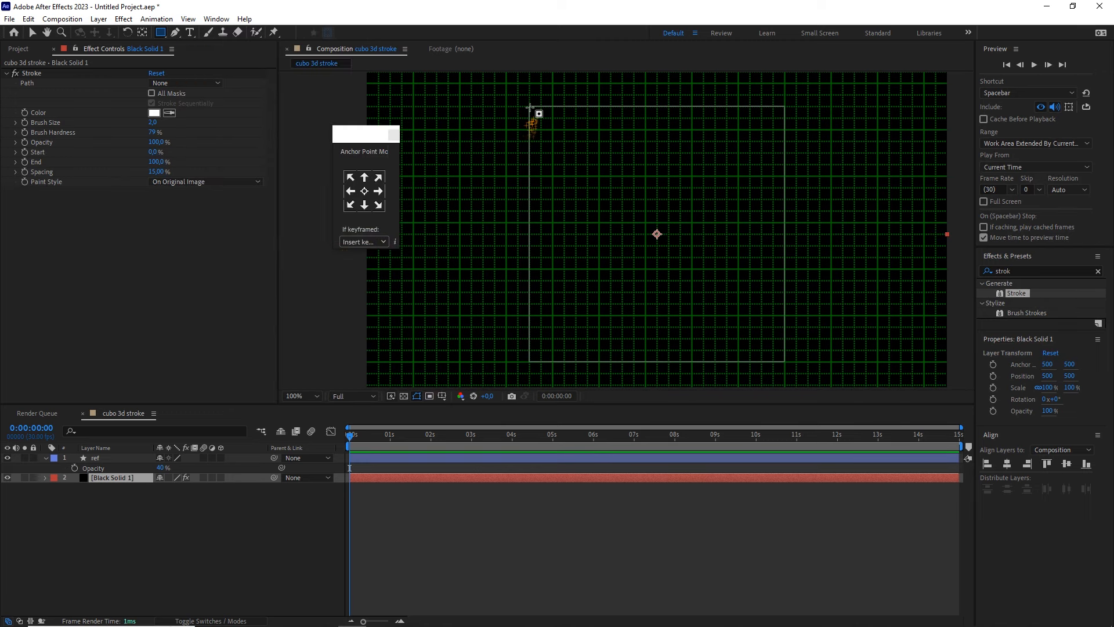
left_click_drag(530, 105, 786, 361)
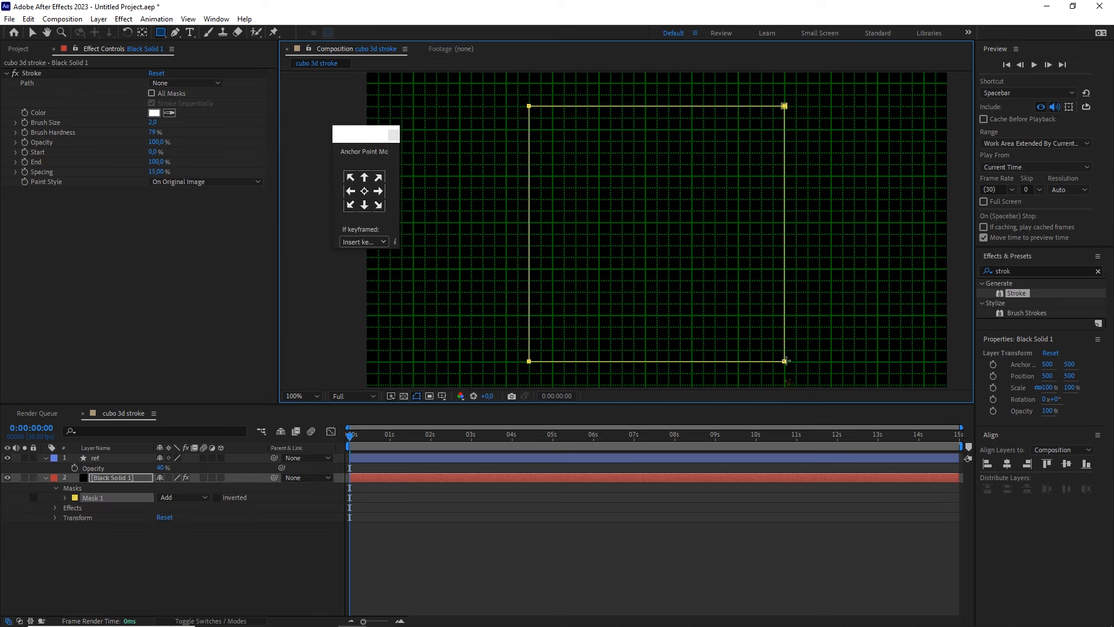
- Delete the ref layer and hide the grid in the composition view
left_click(116, 458)
key("Delete")
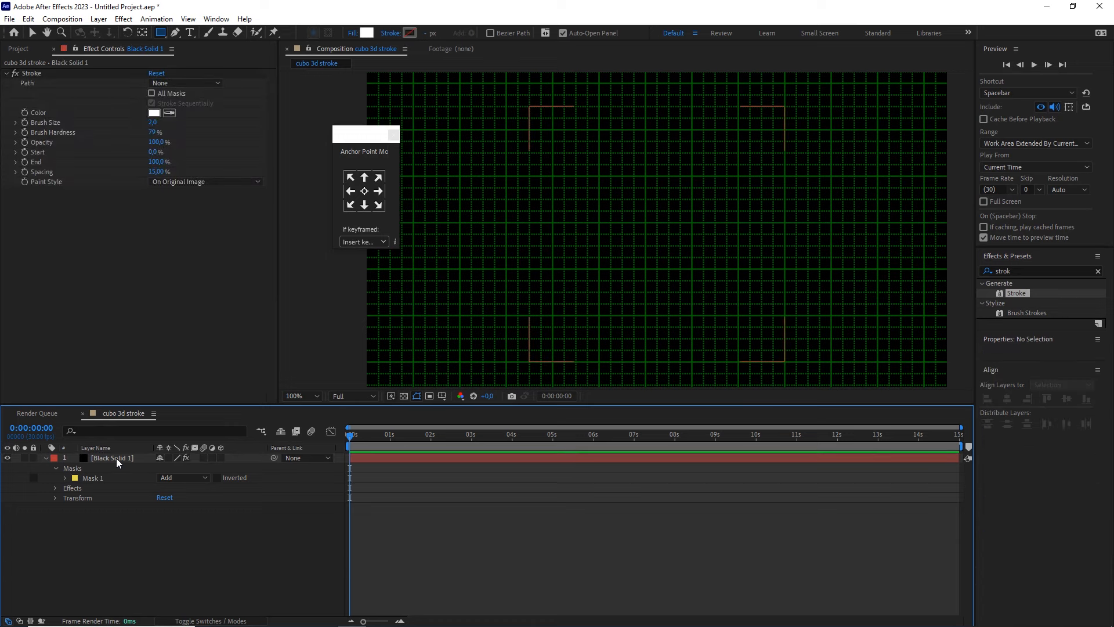
left_click(442, 395)
left_click(465, 437)
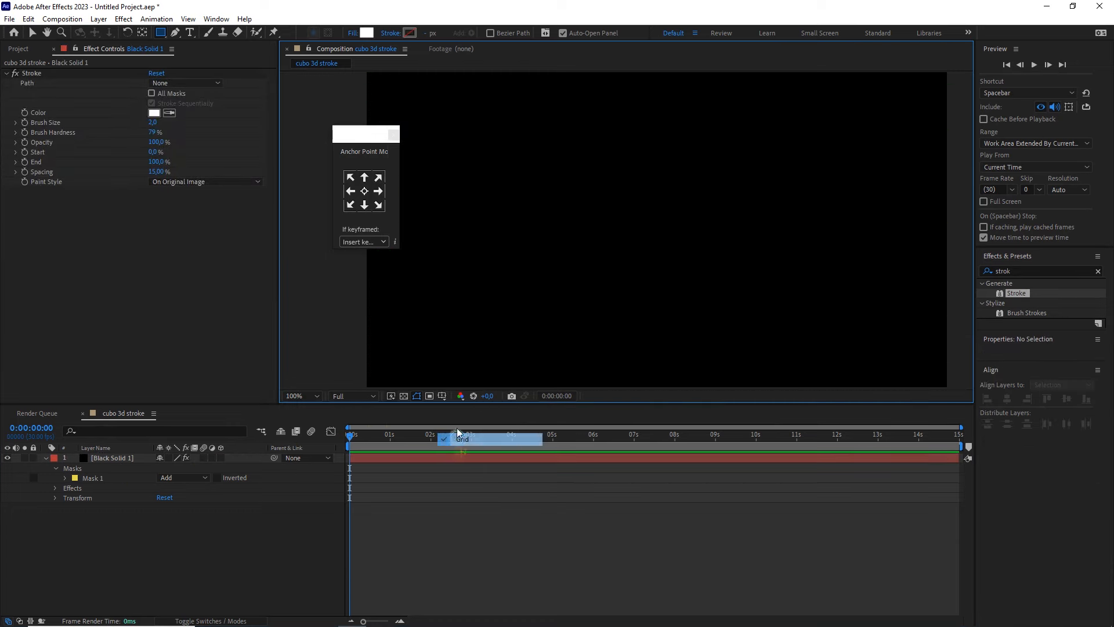
scroll(591, 261, "down", 2)
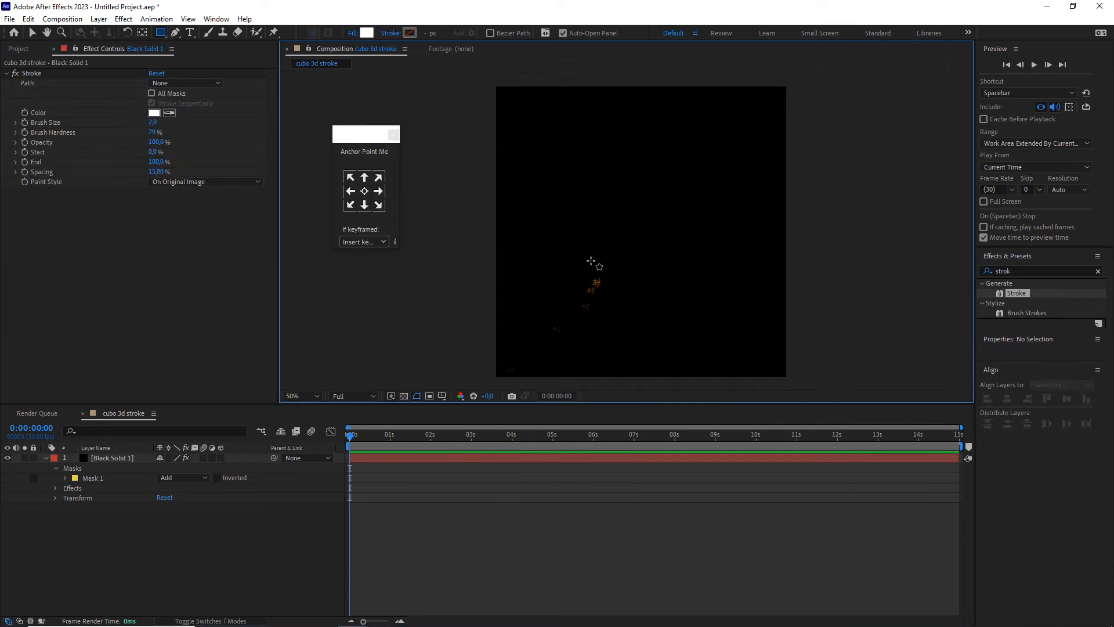
- Set the path of the black solid's Stroke effect to Mask 1
left_click(121, 458)
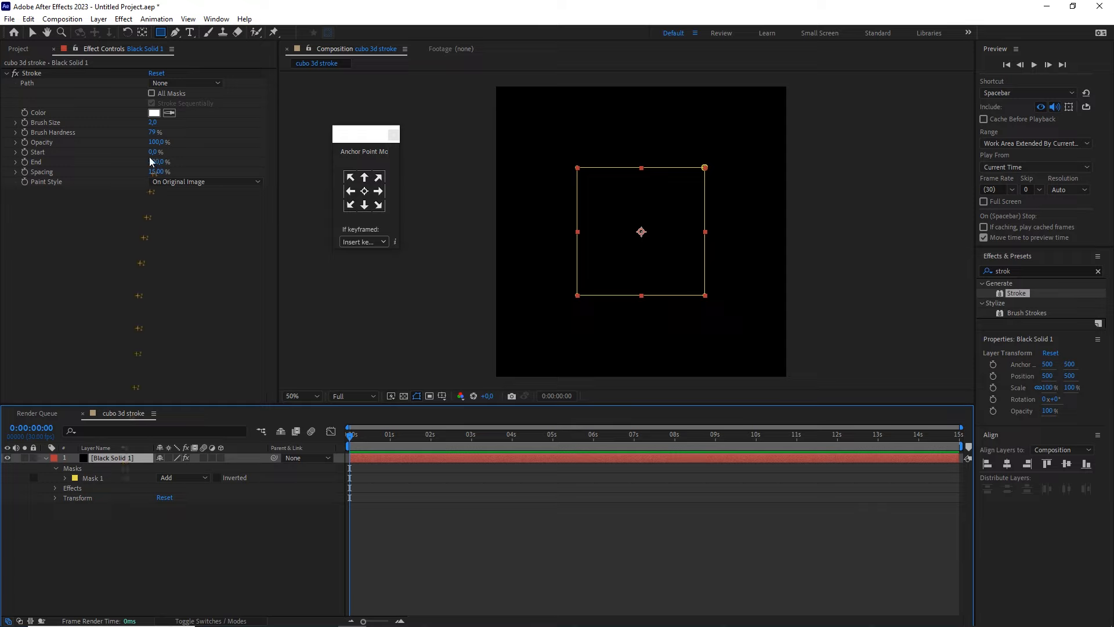
left_click(171, 84)
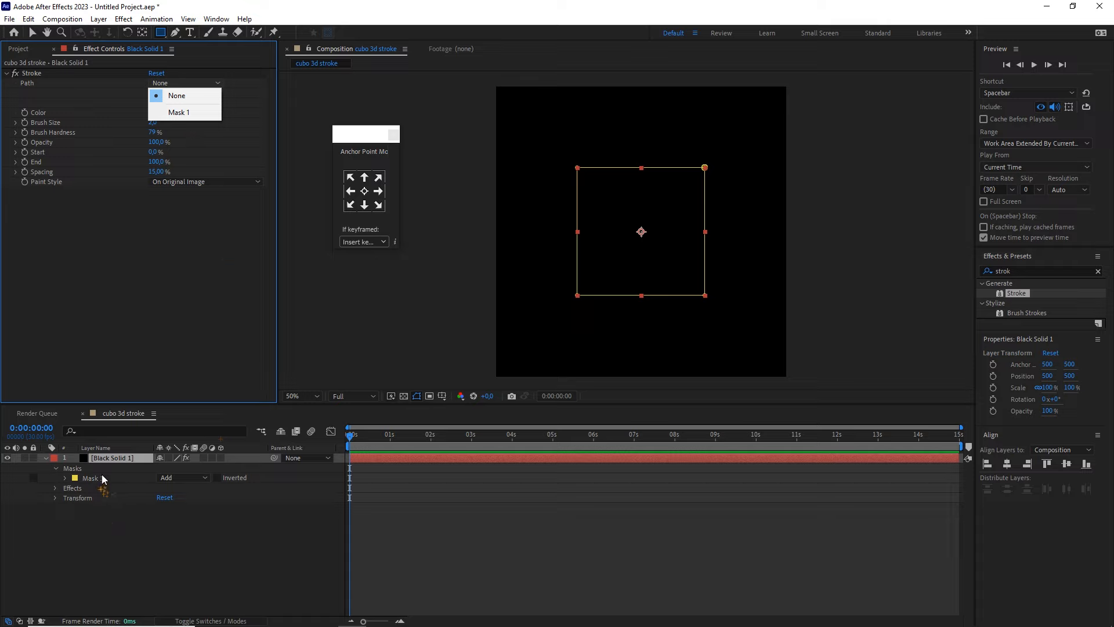
left_click(179, 114)
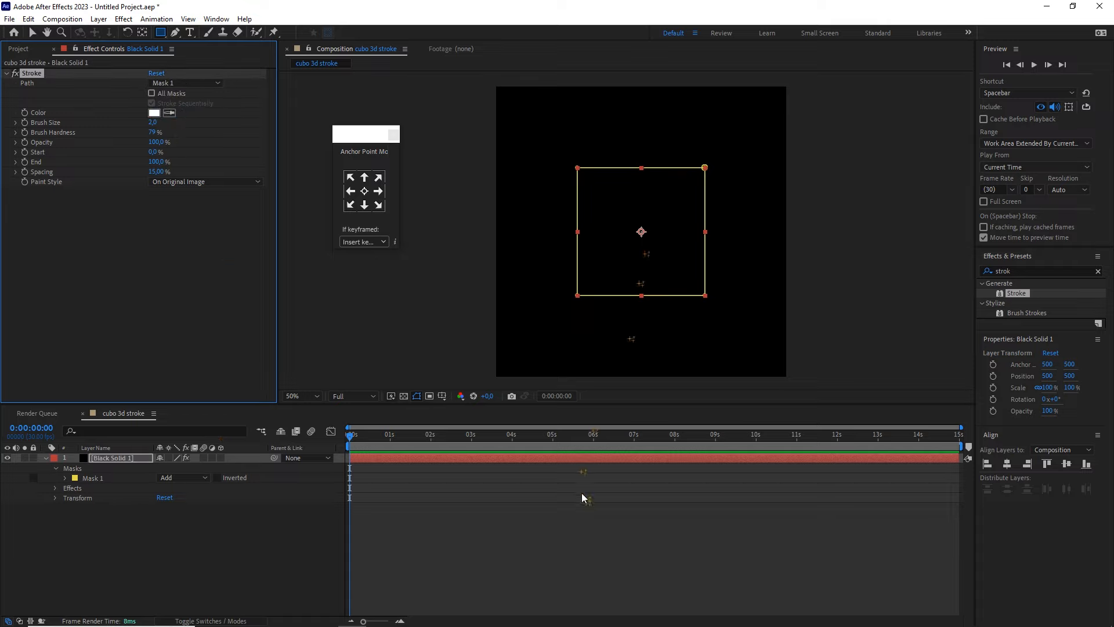
left_click(578, 503)
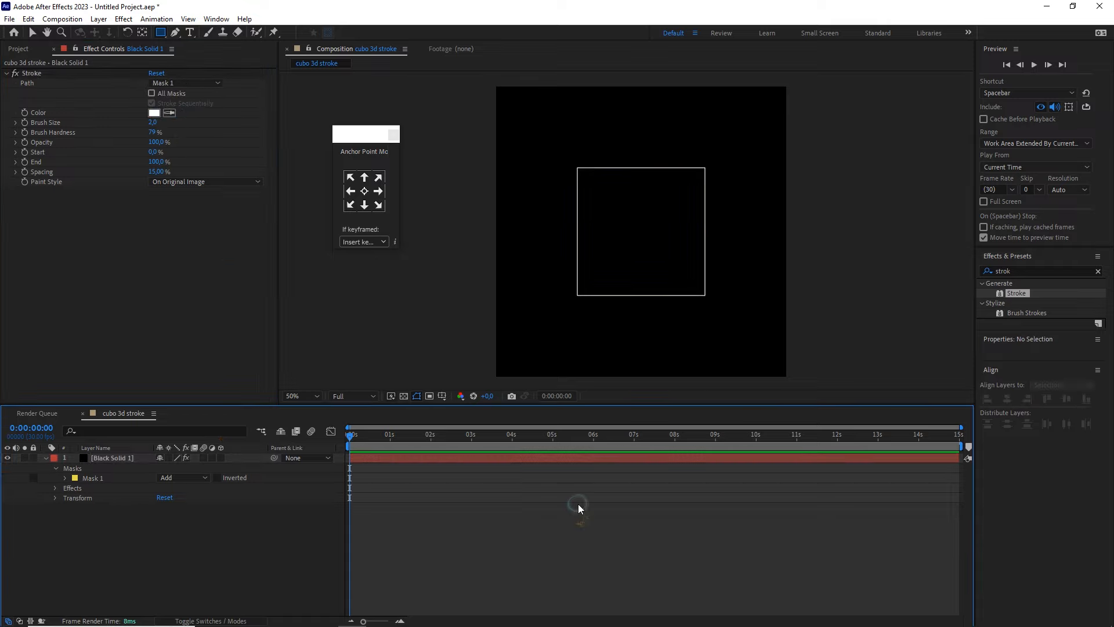
- Set the Stroke effect's brush hardness to 100% and its paint style to On Transparent
left_click(138, 457)
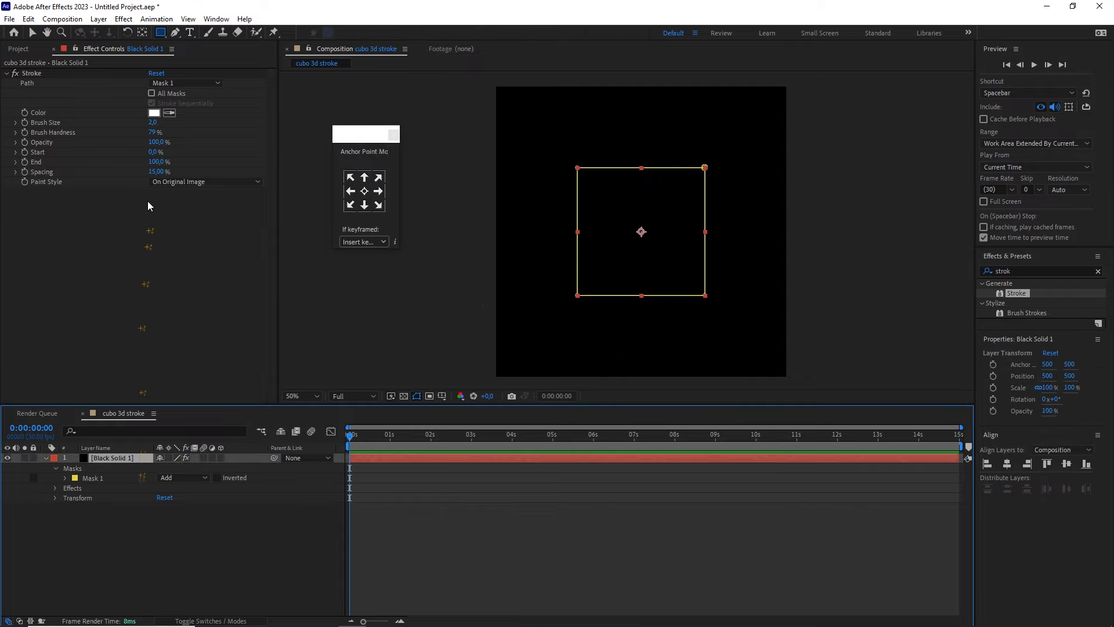
left_click(152, 122)
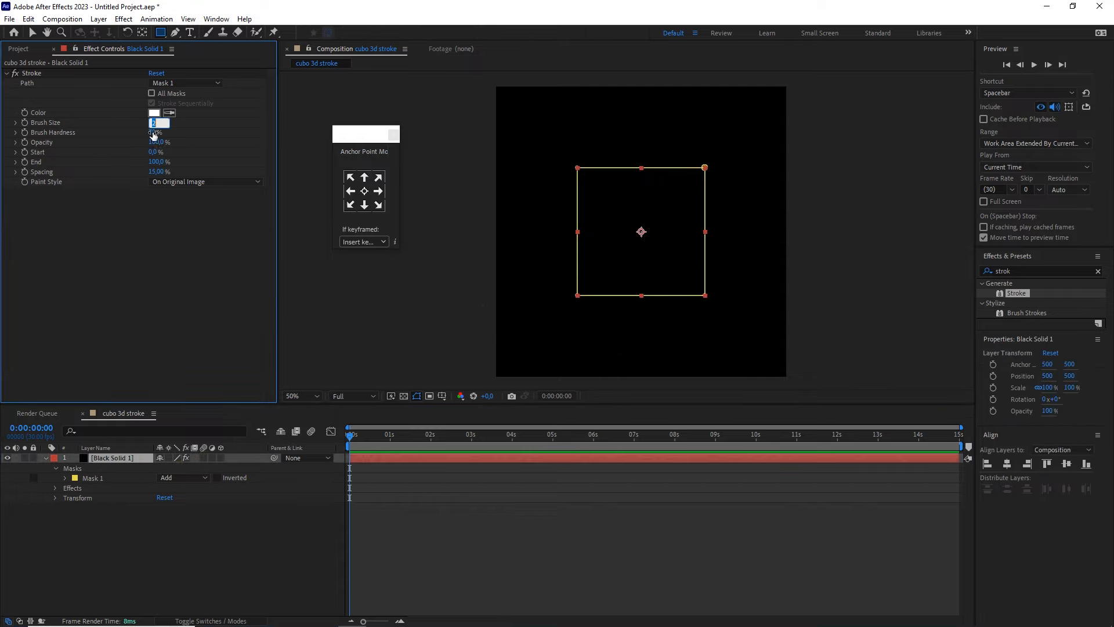
left_click_drag(154, 133, 244, 117)
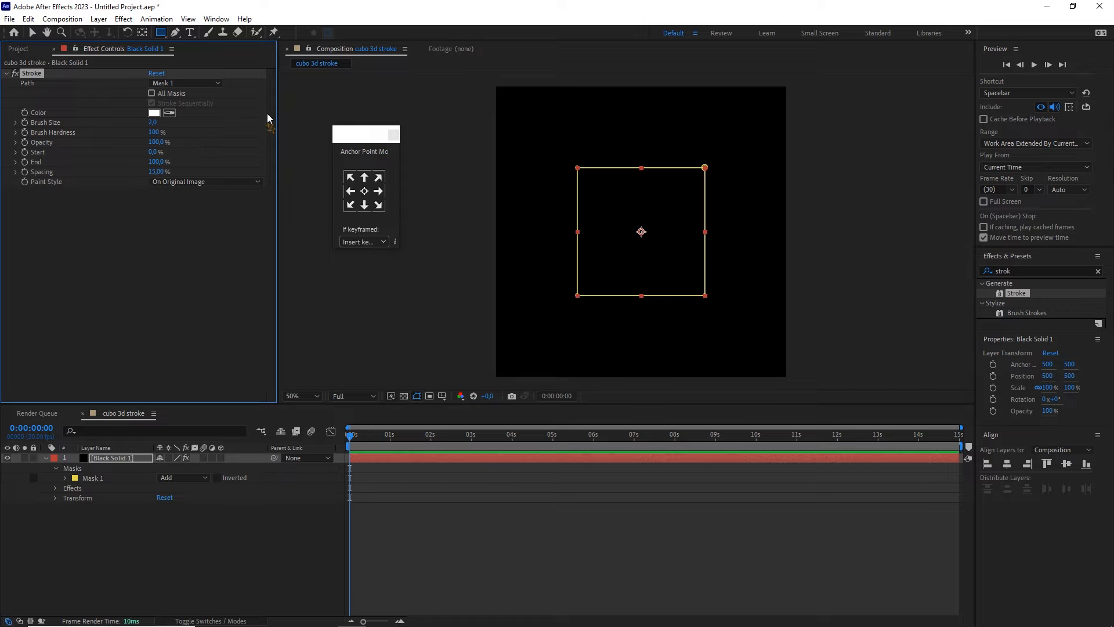
left_click(184, 183)
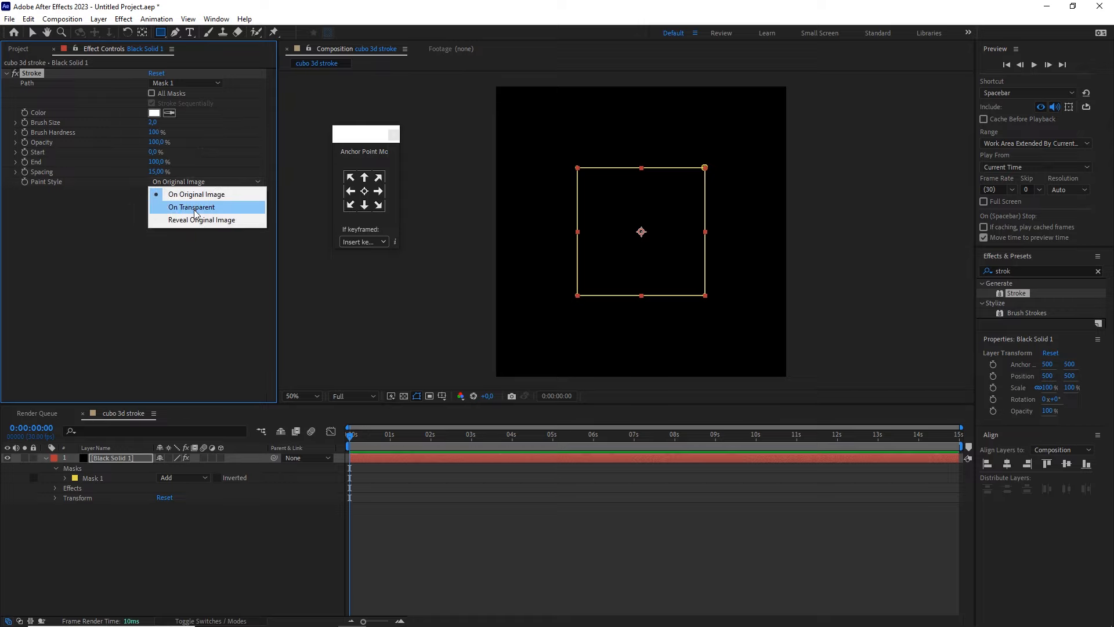
left_click(211, 208)
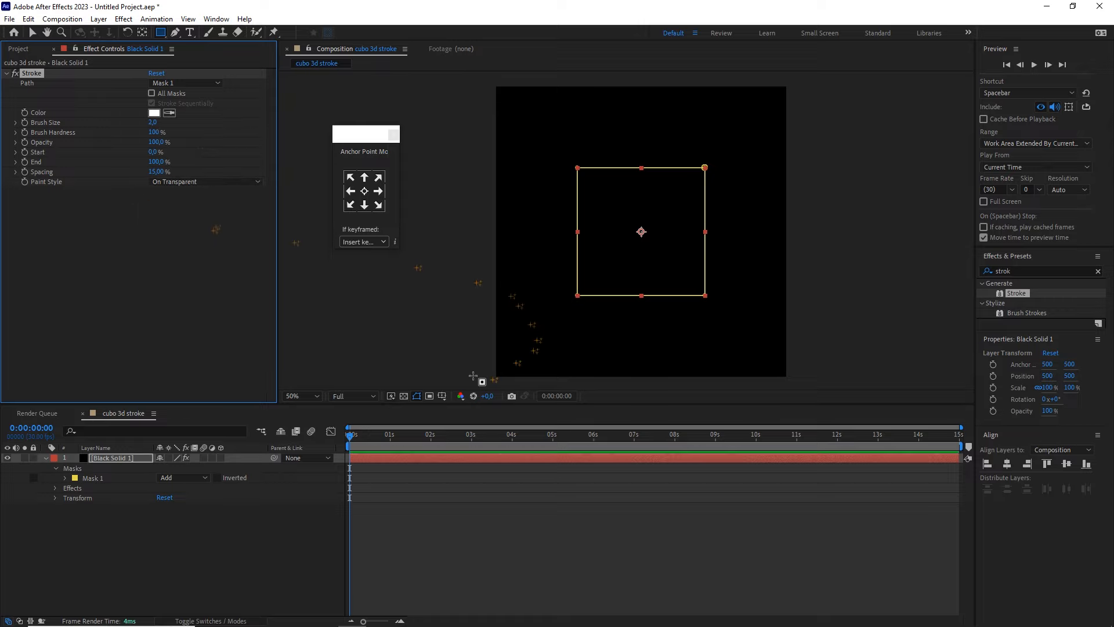
left_click(404, 396)
left_click(407, 399)
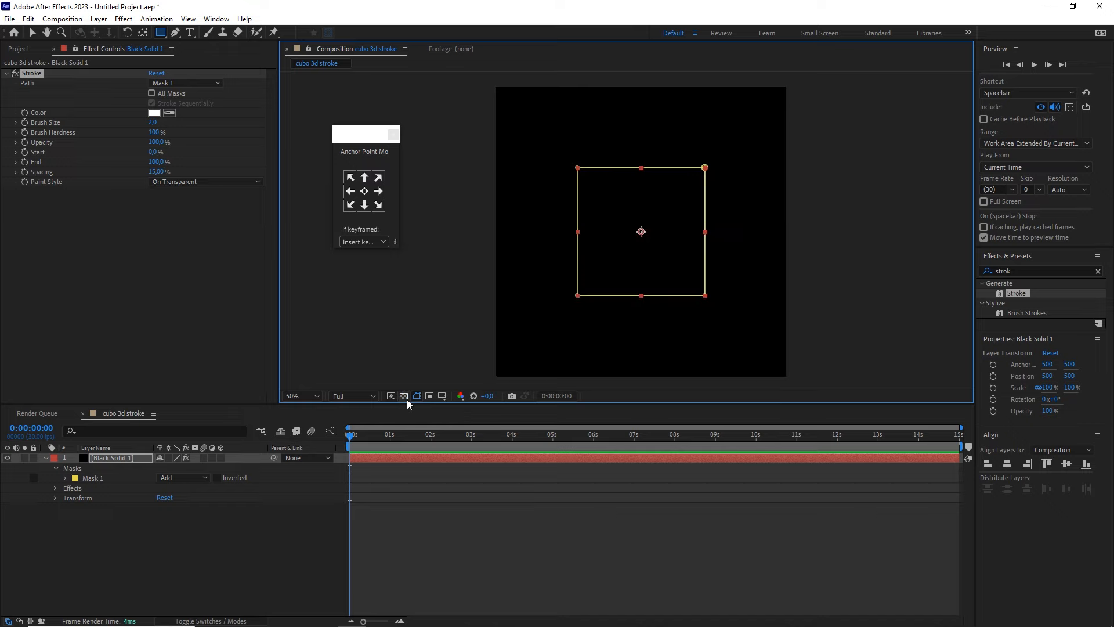
- Make the black solid a 3D layer and duplicate it
left_click(222, 458)
left_click(138, 459)
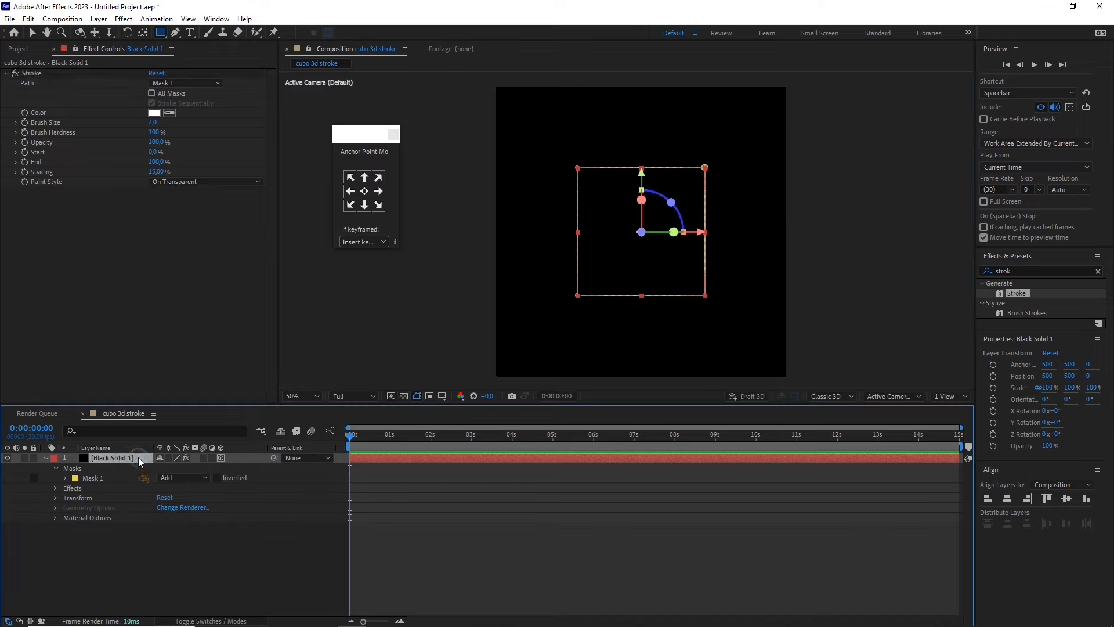
key("ctrl+d")
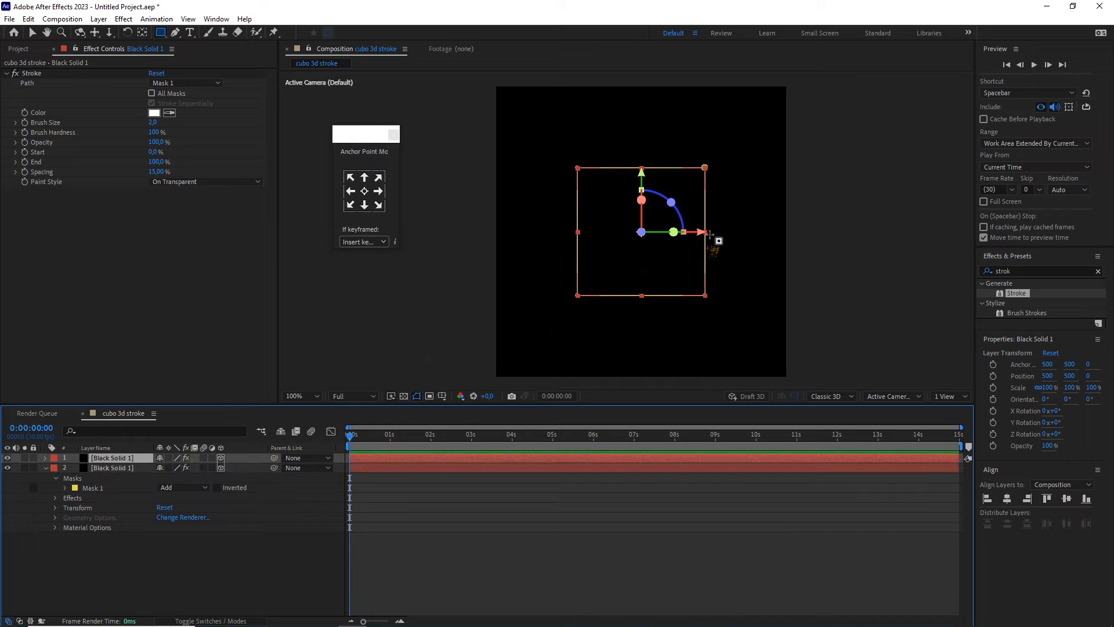
- Move the duplicate's anchor point with the Pan Behind tool to the middle of the square's right edge, at 720, 500
scroll(710, 235, "up", 1)
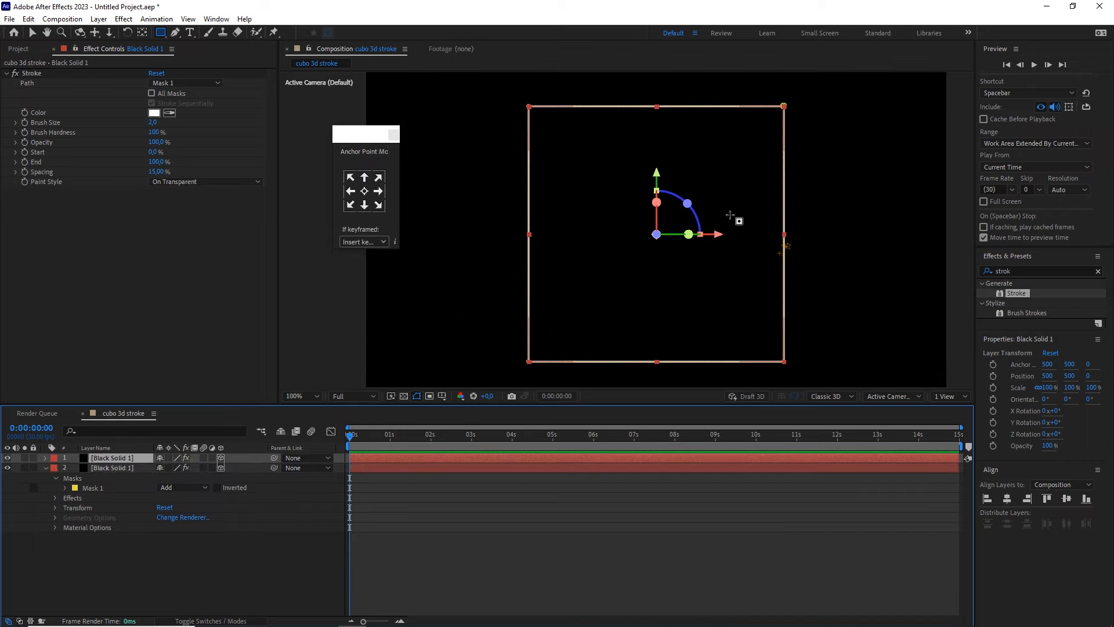
left_click(144, 33)
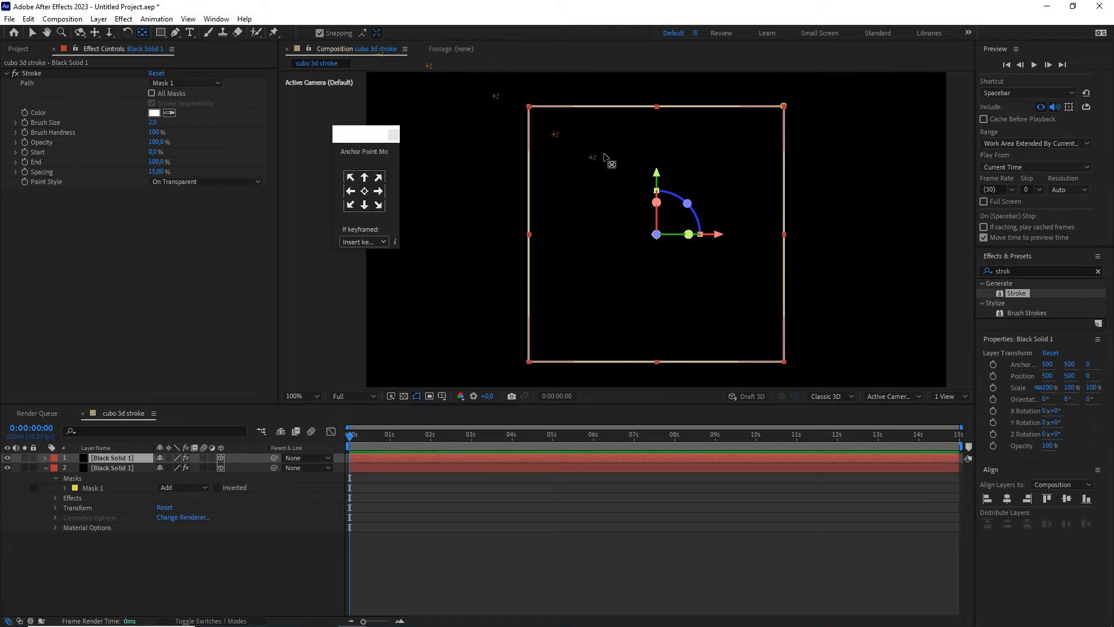
left_click_drag(718, 235, 853, 236)
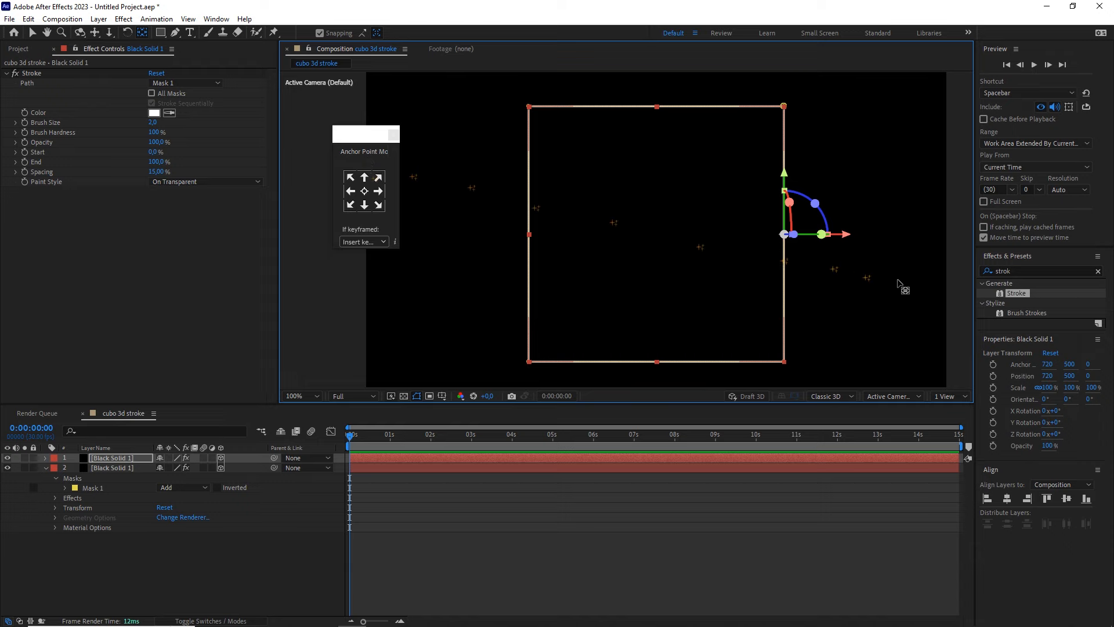
- Switch the 3D view to Custom View 1 and set the duplicate layer's Y rotation to 90°
left_click(903, 398)
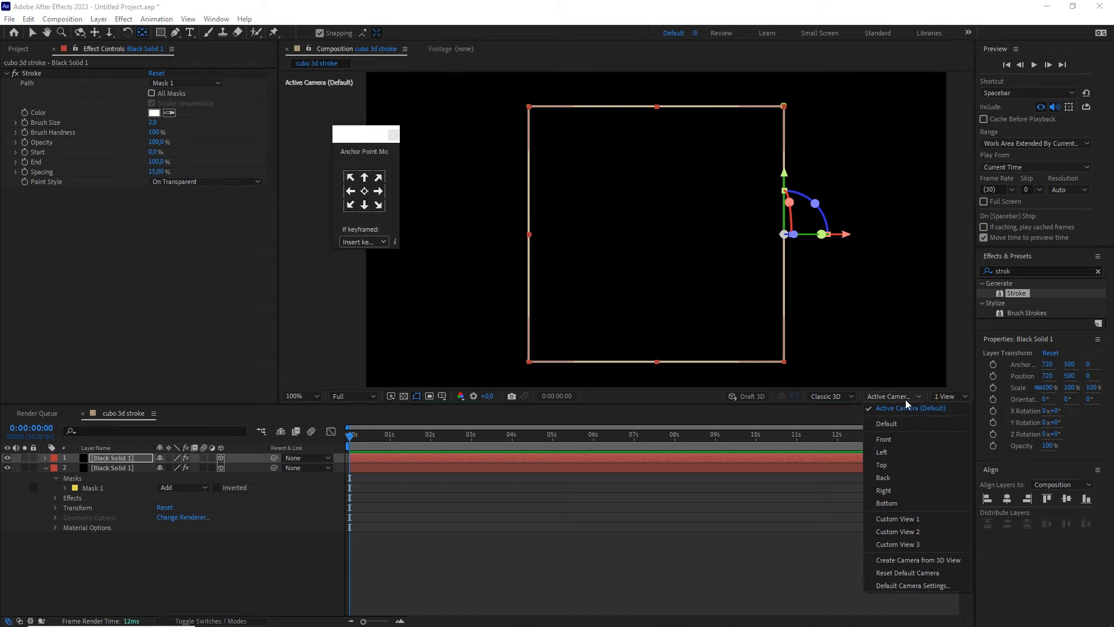
left_click(905, 517)
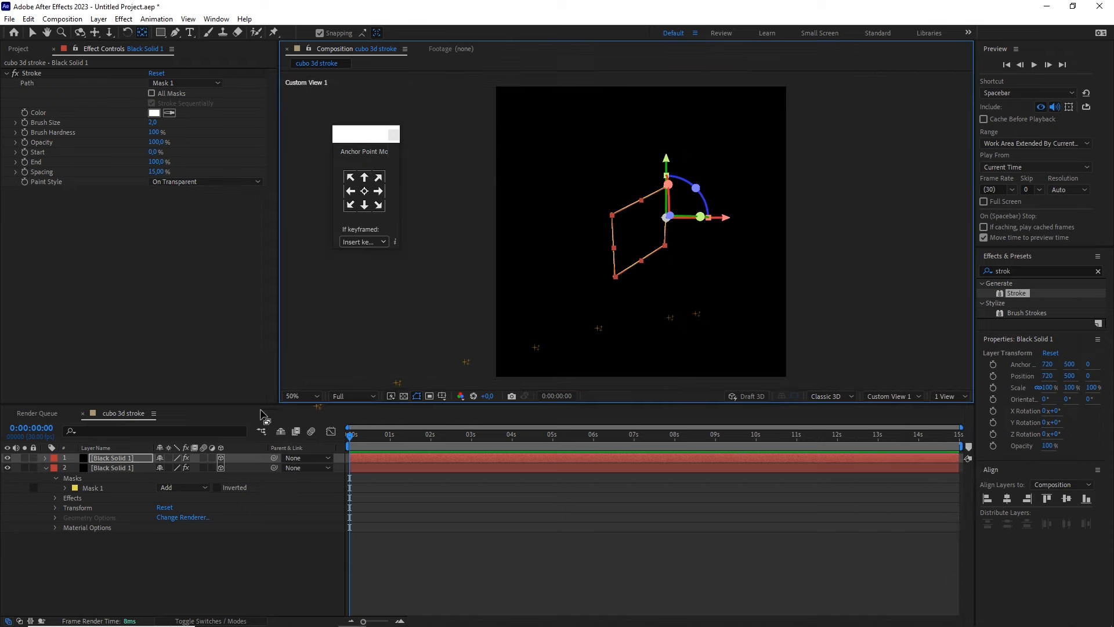
left_click(134, 457)
key("r")
left_click_drag(172, 488, 217, 487)
left_click(179, 487)
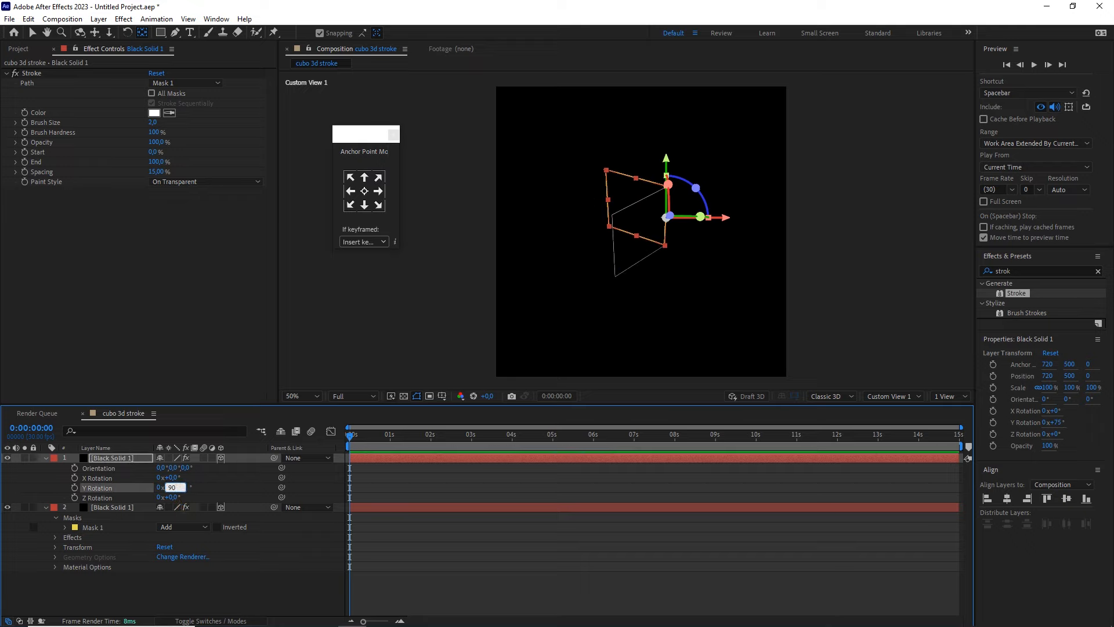
- Duplicate the rotated solid and move the copy's anchor point to the middle of its far vertical edge, at 280, 500
left_click(136, 457)
key("ctrl+d")
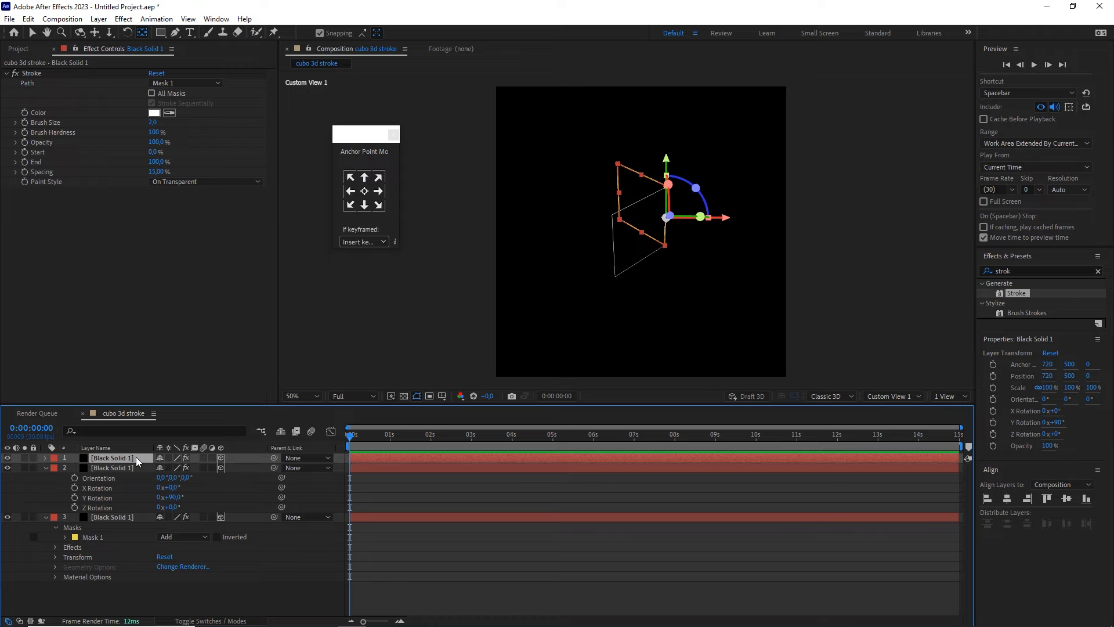
key("r")
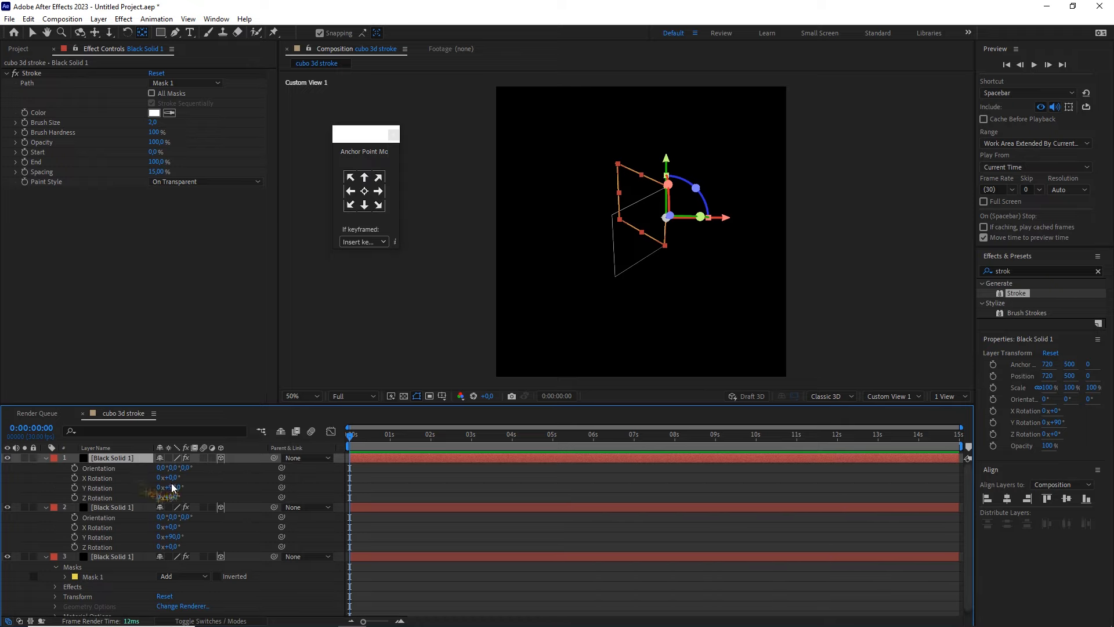
left_click_drag(172, 488, 182, 487)
key("ctrl+z")
scroll(627, 214, "up", 2)
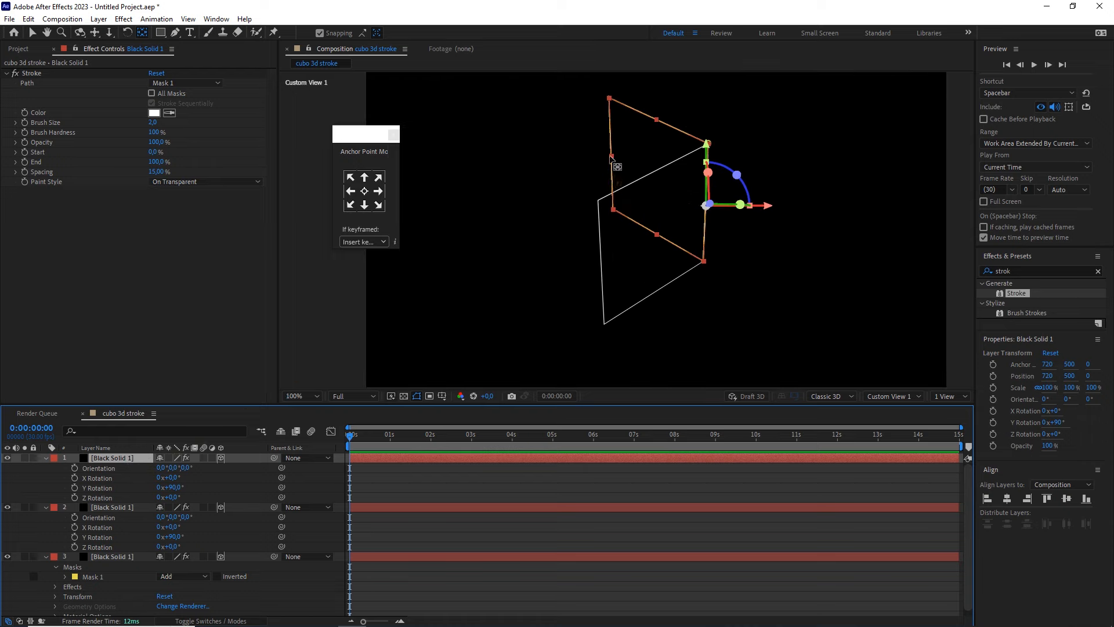
left_click(355, 193)
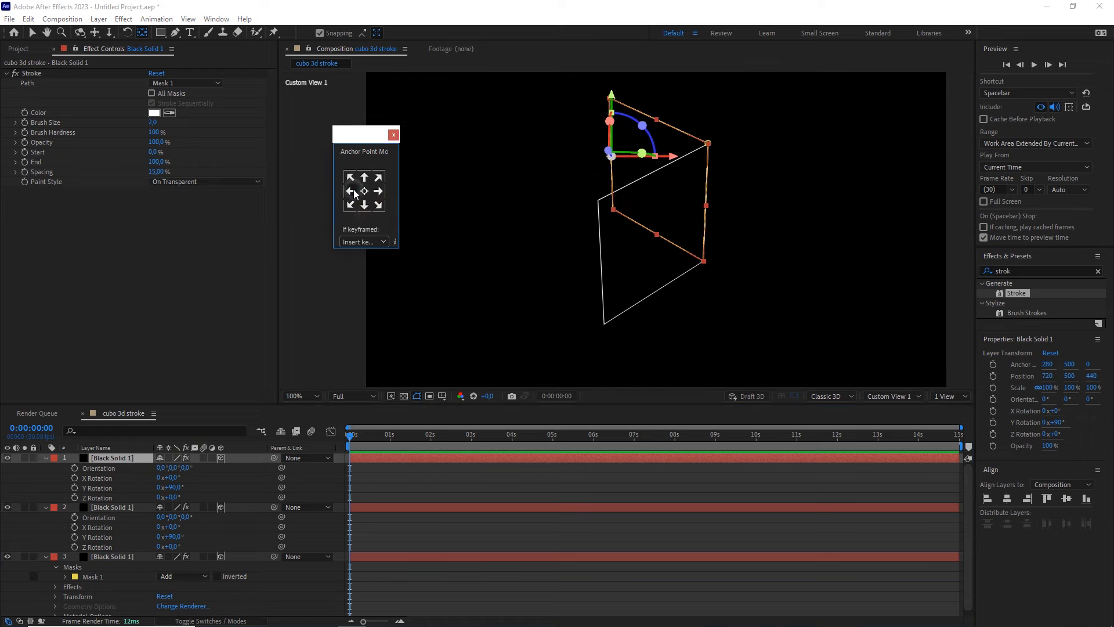
- Set the top duplicate's Y rotation to 180° to form the cube's back face
mouse_move(173, 487)
left_mouse_down()
mouse_move(198, 508)
mouse_move(182, 494)
left_mouse_up()
left_click(177, 487)
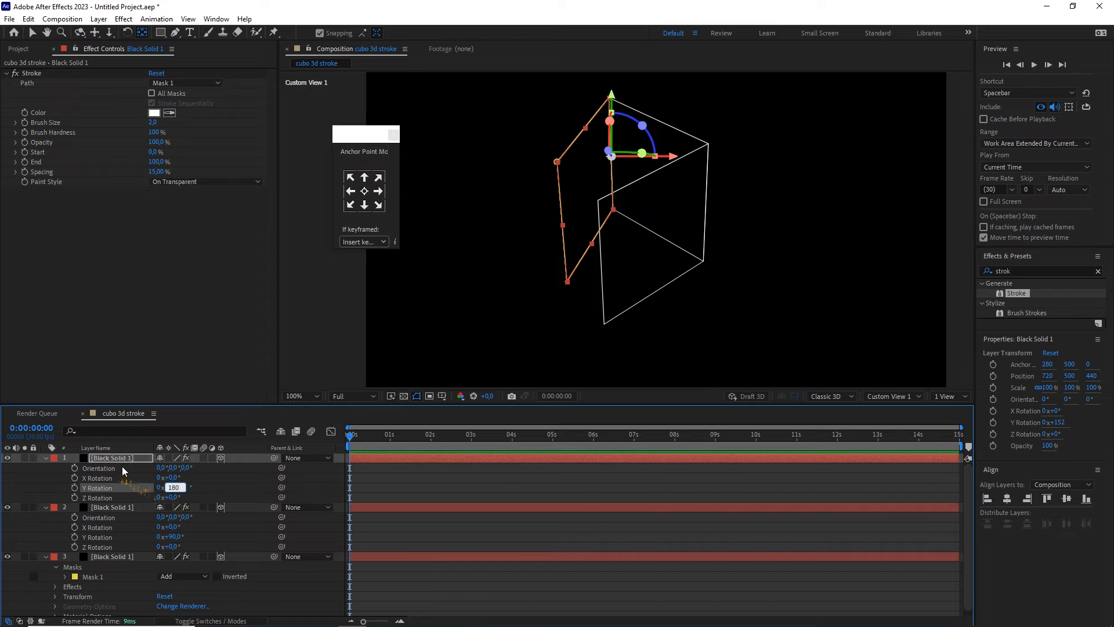
type("180")
key("Return")
- Duplicate the 180° solid and move the copy's anchor point to the middle of its opposite vertical edge, at 720, 500
key("ctrl+d")
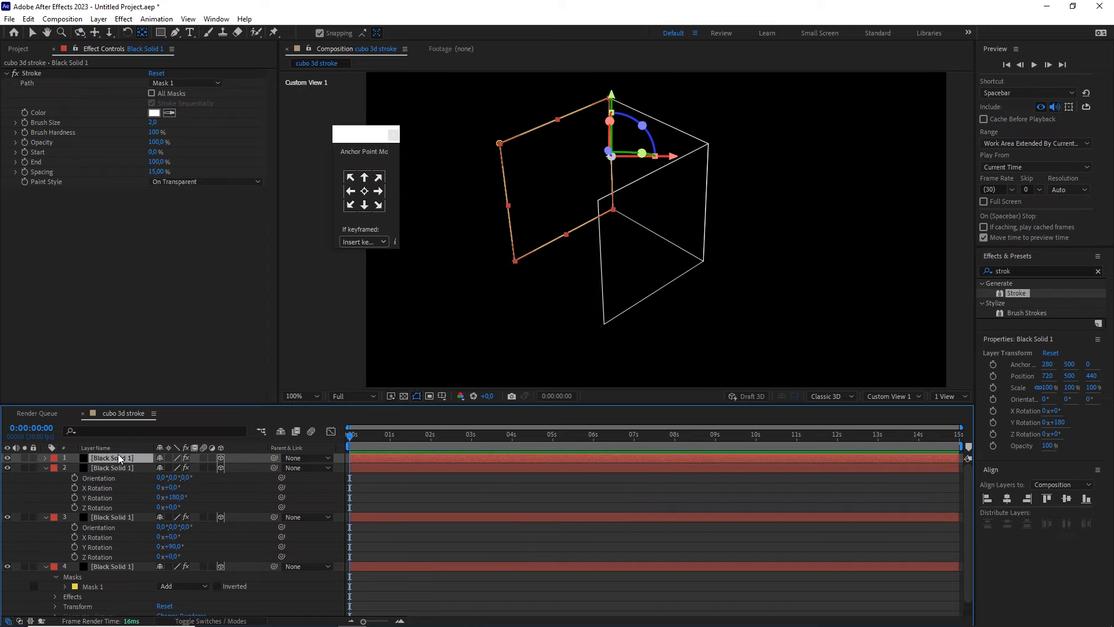
key("r")
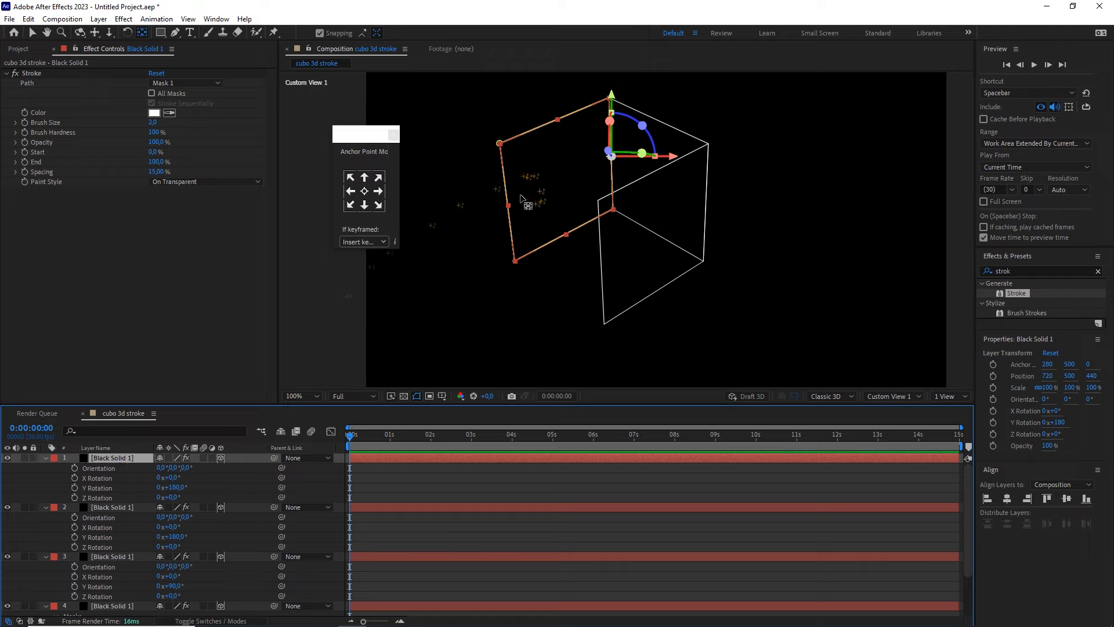
left_click(380, 192)
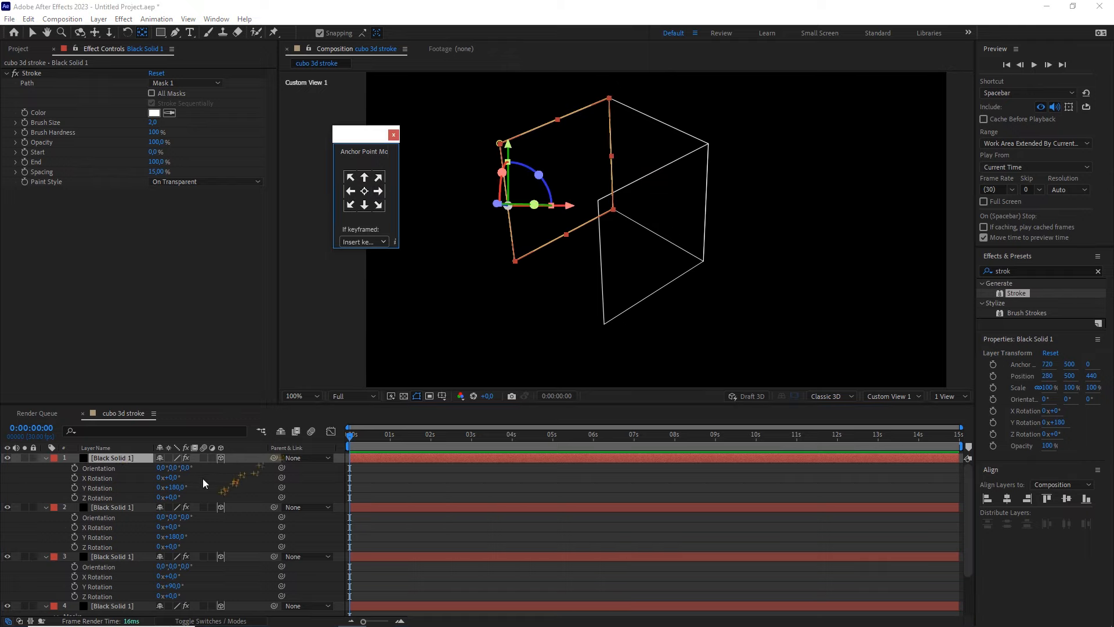
- Set the newest duplicate's Y rotation to 270° to close the cube's last side, and deselect it
left_click_drag(174, 487, 220, 489)
left_click(186, 487)
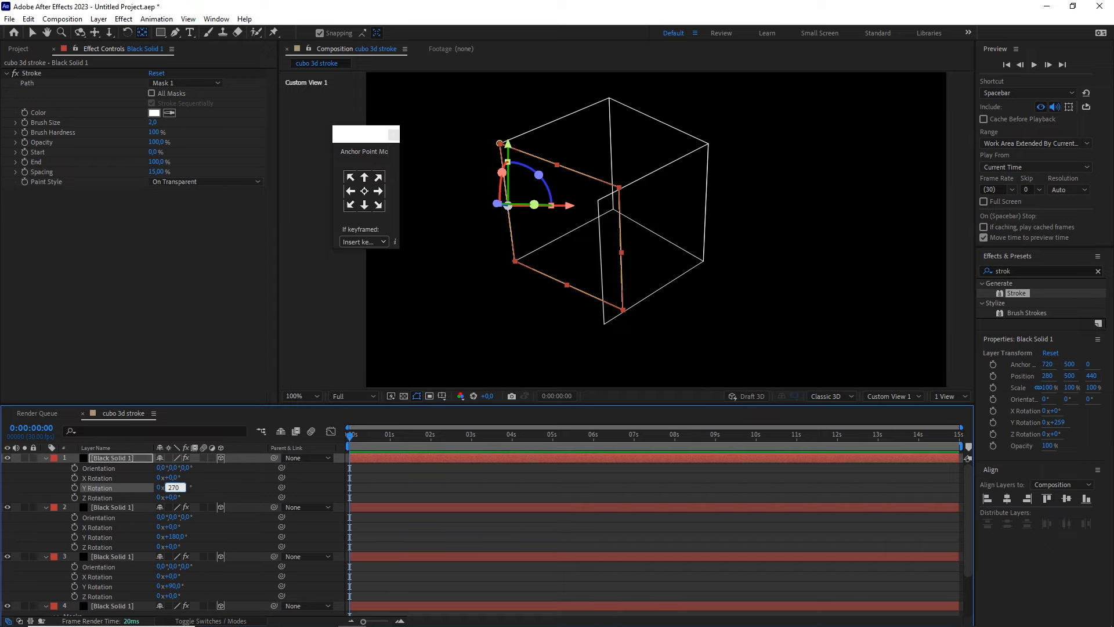
left_click(207, 466)
scroll(617, 257, "down", 1)
key("/")
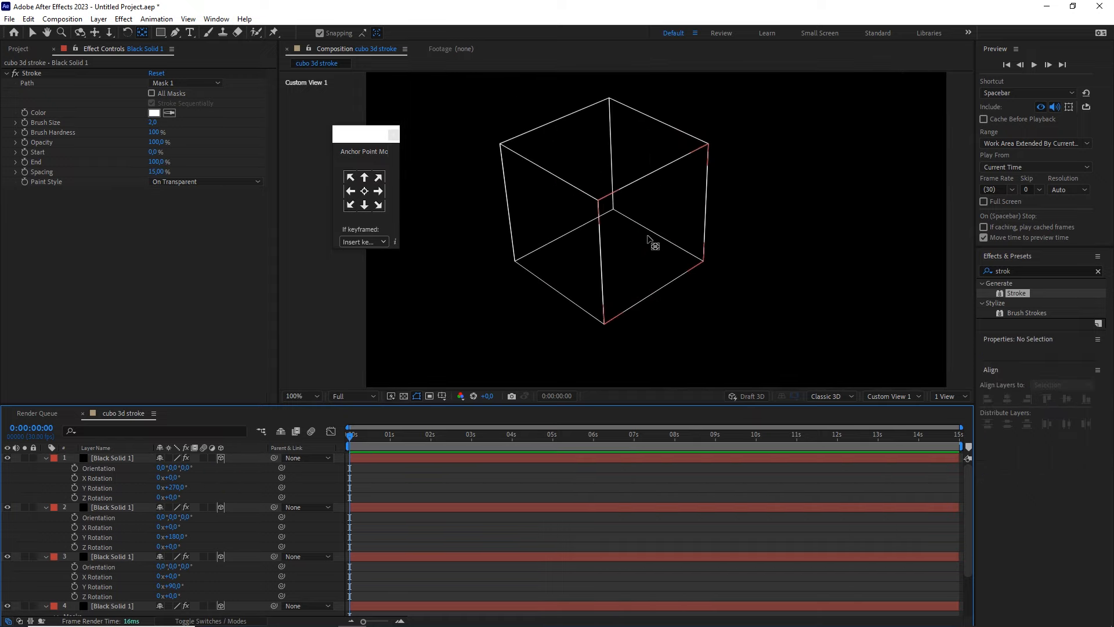
- Collapse the expanded properties of all four solid layers in the timeline and deselect them
key("ctrl+a")
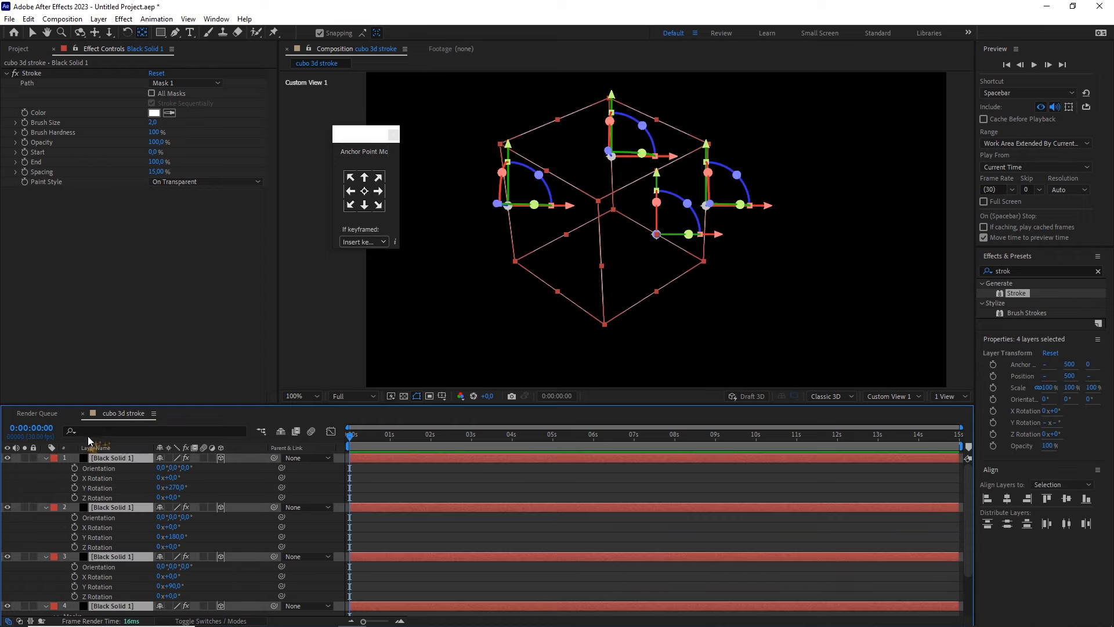
left_click(46, 458)
left_click(141, 525)
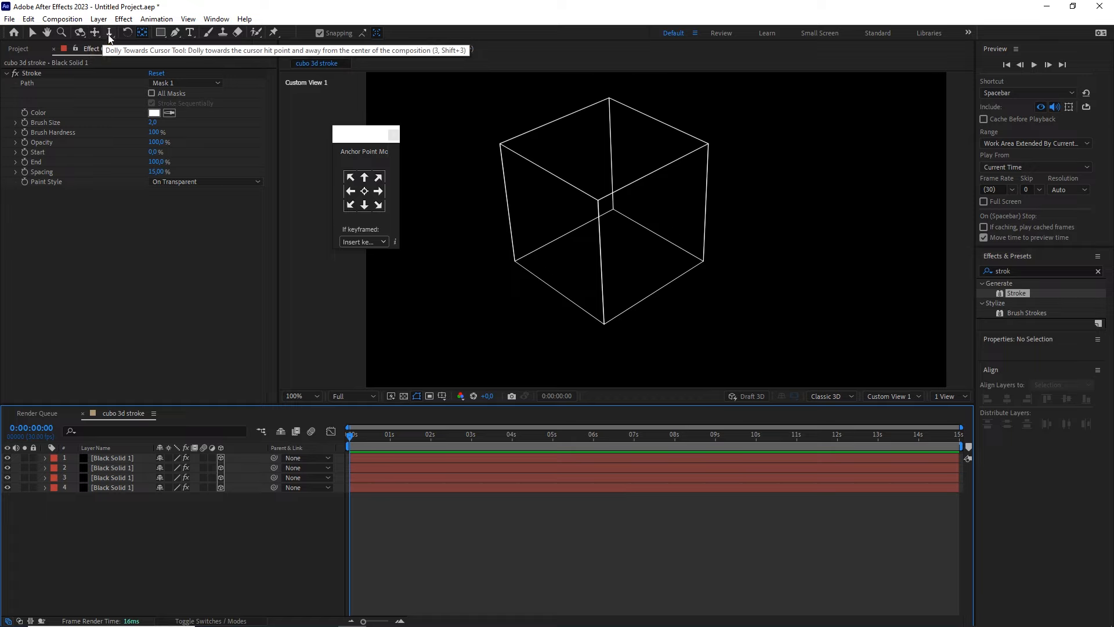
- Cycle through the camera tools and orbit around the cube to examine its stroke edges from several angles and up close
key("c")
key("c")
key("c")
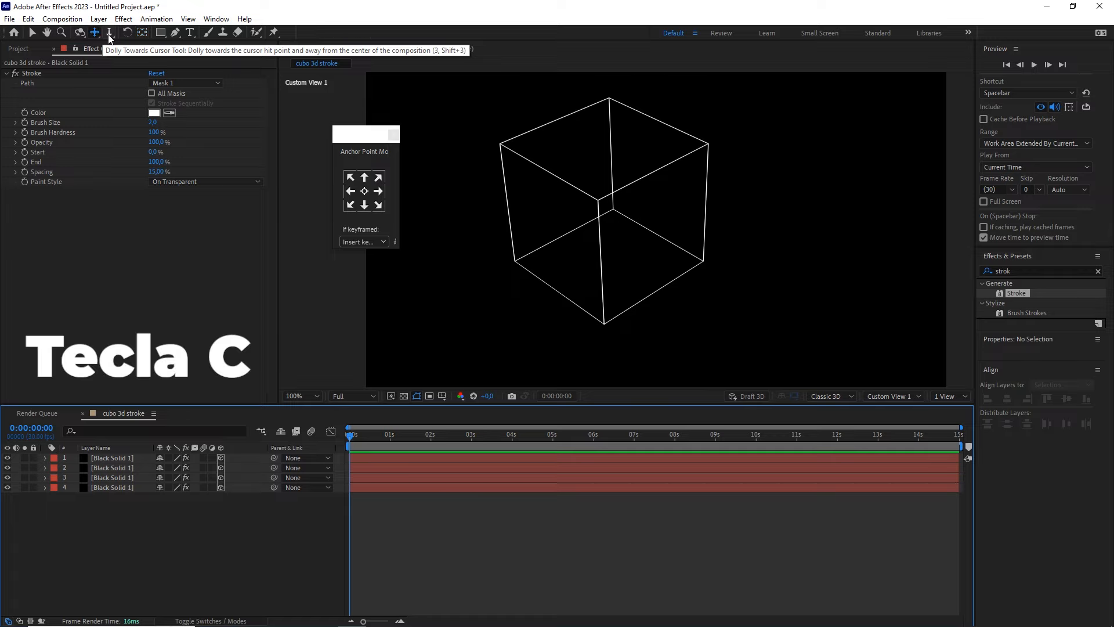
key("c")
key("c")
key("c")
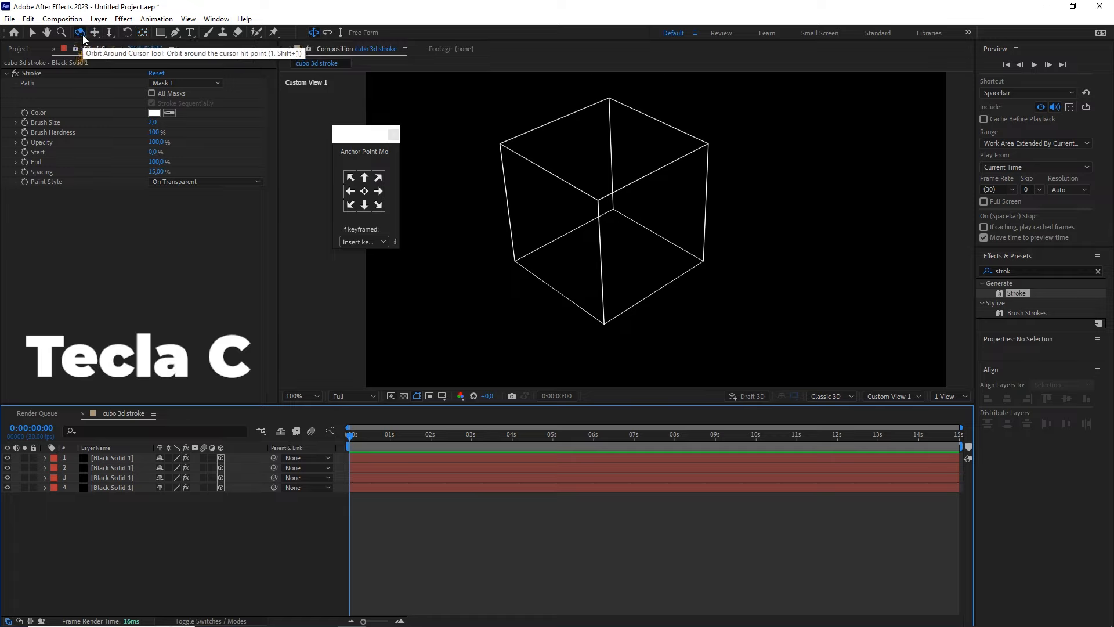
left_click_drag(639, 205, 614, 199)
scroll(614, 186, "up", 2)
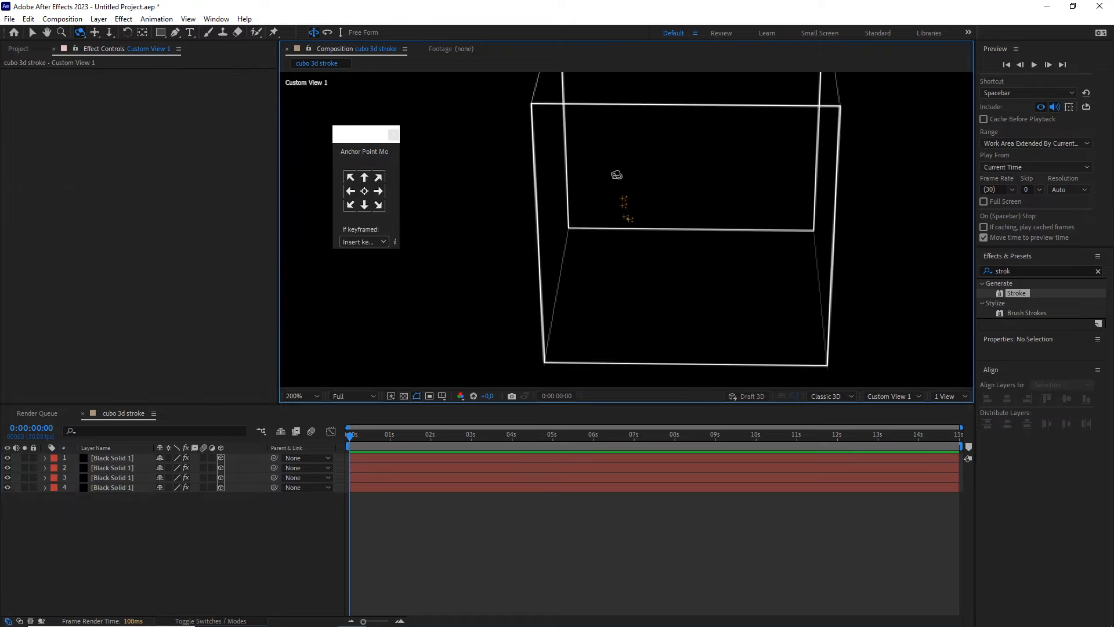
scroll(600, 189, "up", 1)
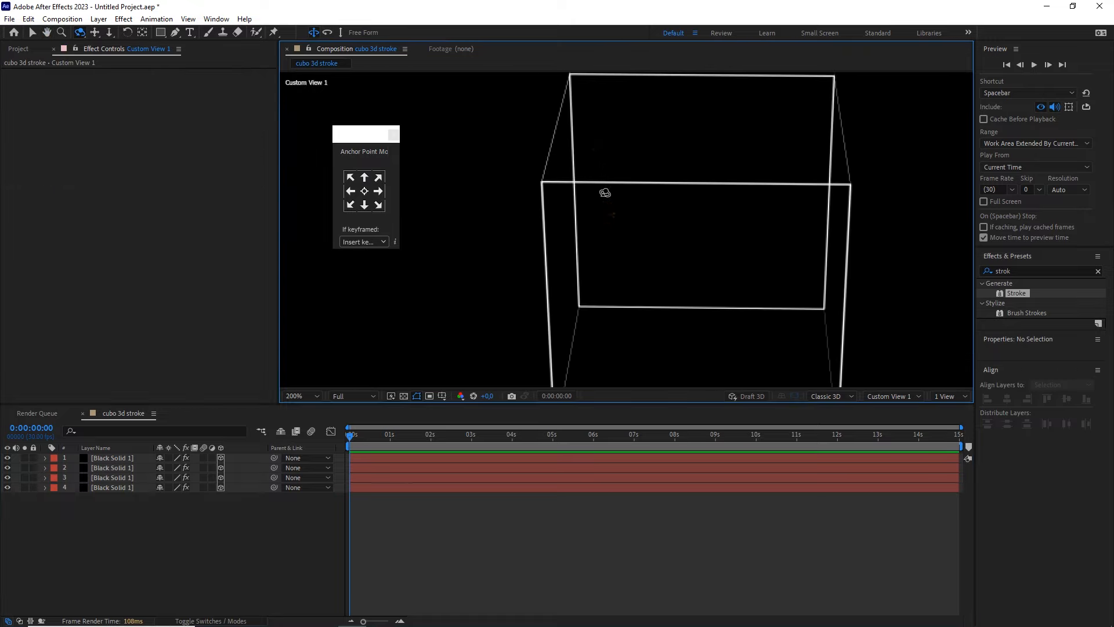
scroll(595, 184, "up", 1)
left_click_drag(566, 185, 578, 210)
left_click_drag(563, 162, 594, 162)
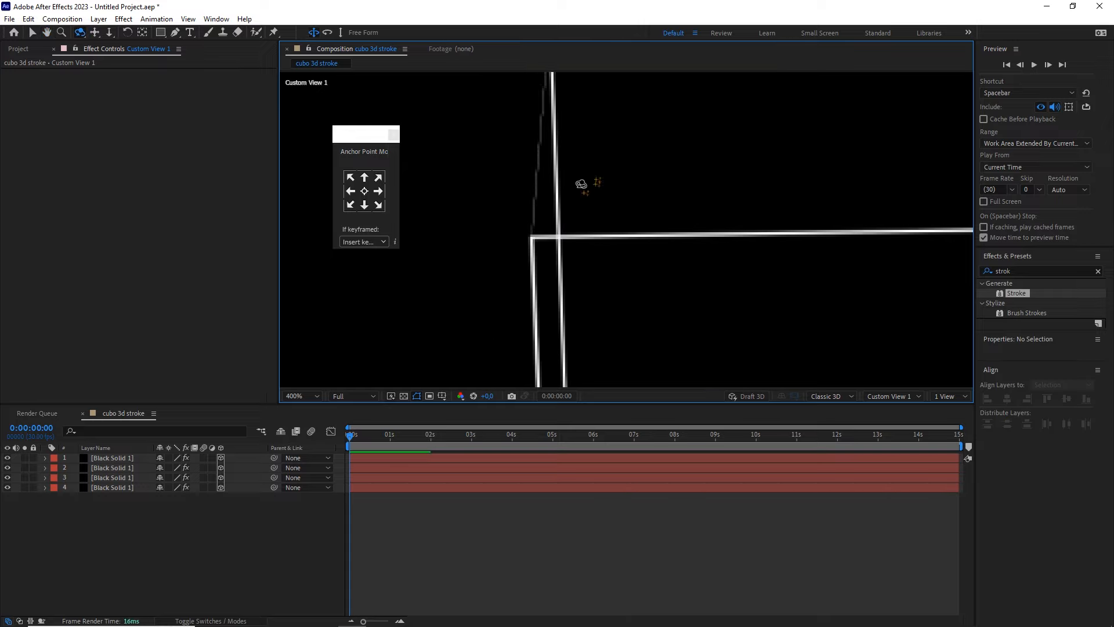
scroll(577, 184, "down", 2)
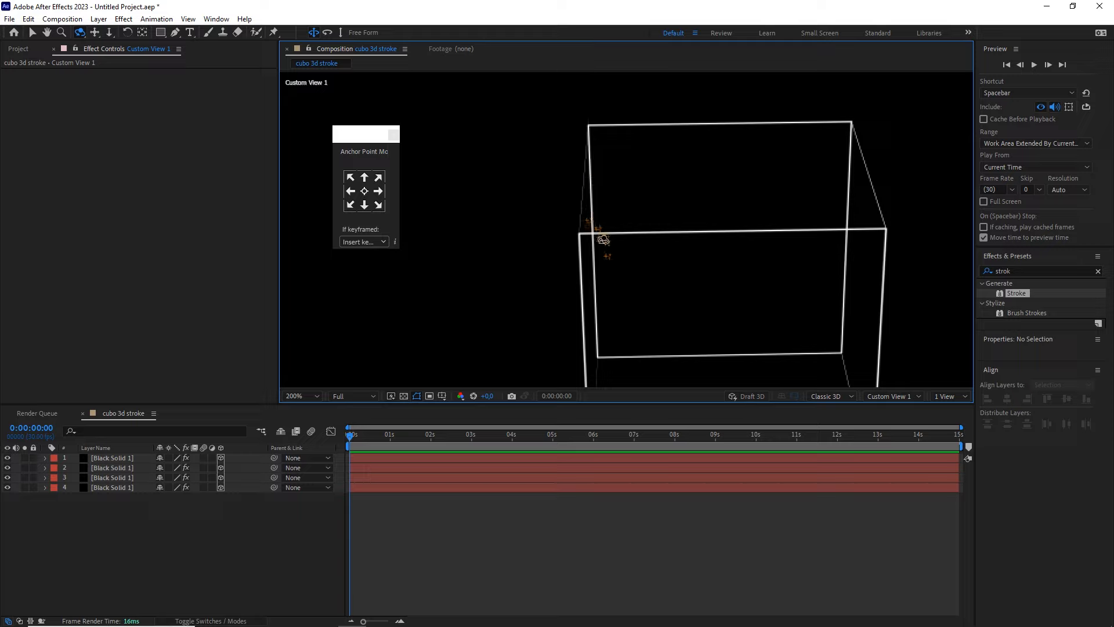
left_click_drag(601, 243, 655, 204)
scroll(653, 191, "down", 1)
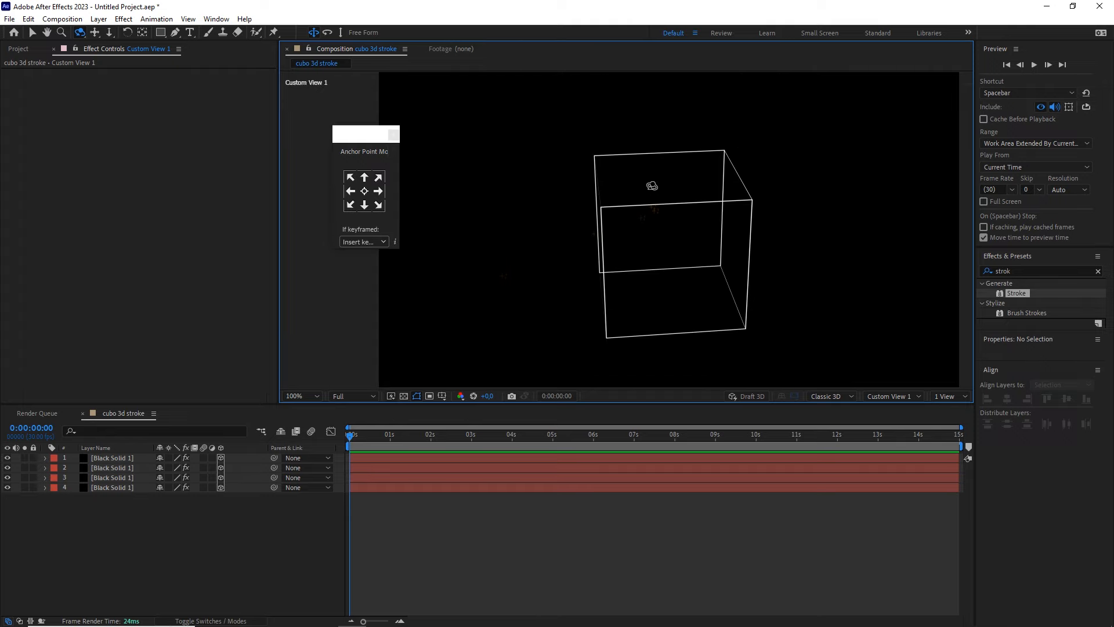
- Enable Collapse Transformations/Continuously Rasterize on all four solid layers
left_click_drag(174, 527, 110, 458)
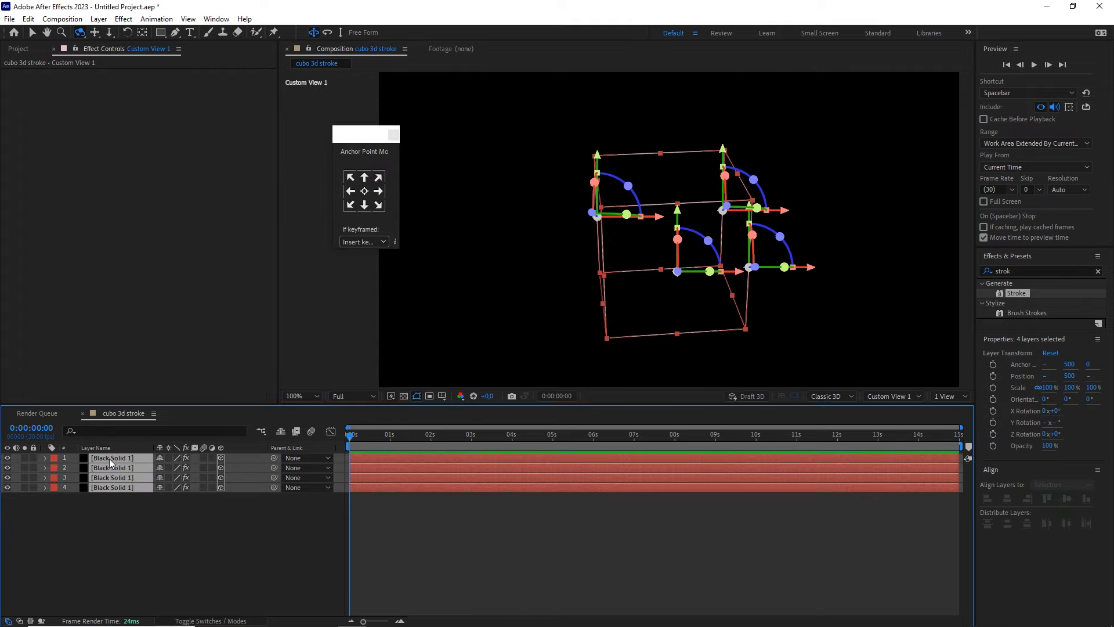
left_click(169, 458)
left_click(224, 524)
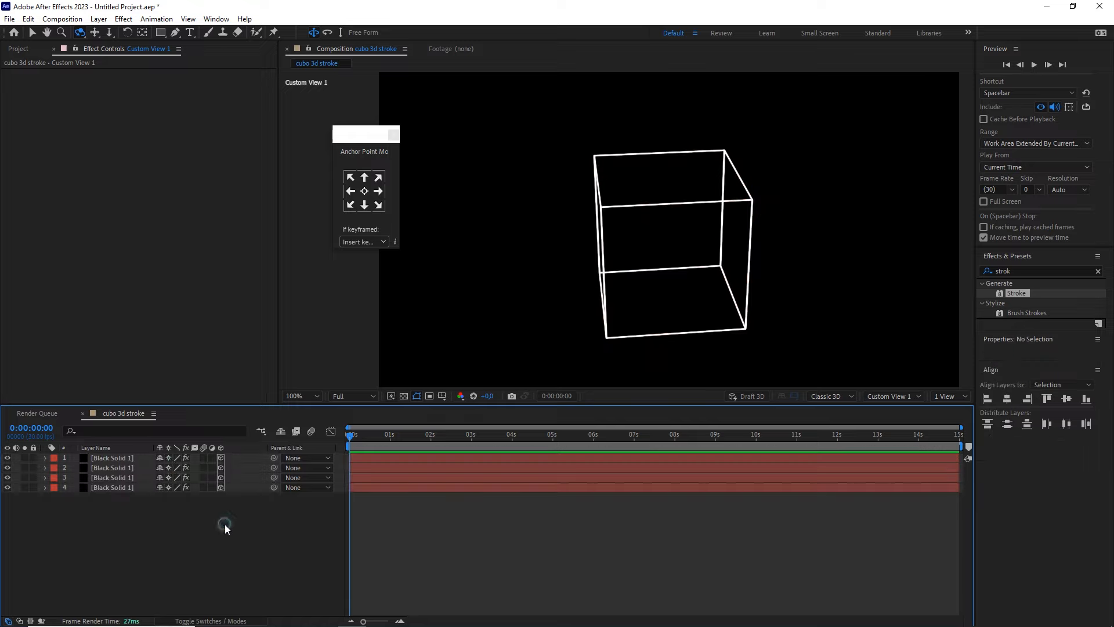
- Examine the cube's edges from other angles and return the 3D view to Active Camera (Default)
left_click_drag(744, 249, 602, 251)
scroll(602, 251, "up", 1)
left_click_drag(642, 177, 654, 201)
scroll(655, 200, "down", 1)
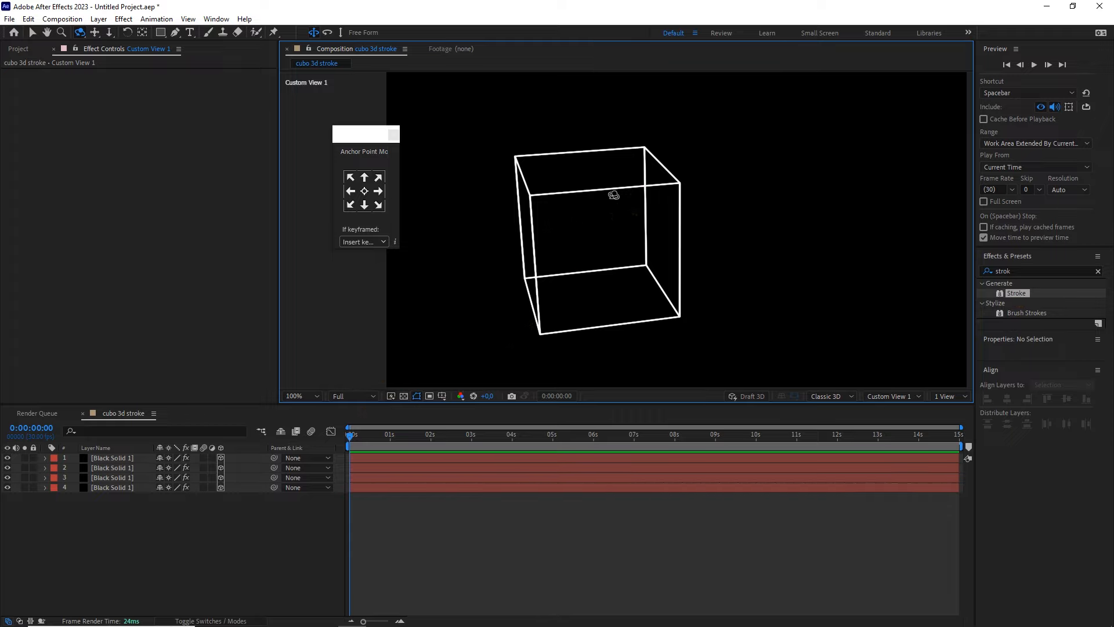
left_click(889, 396)
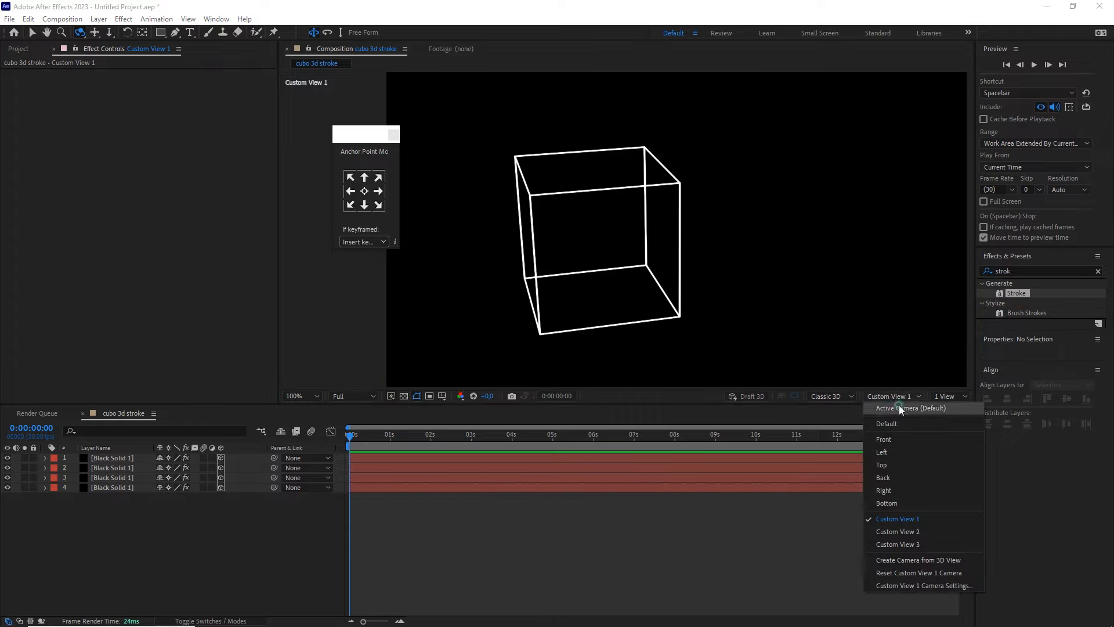
left_click(901, 407)
scroll(754, 252, "down", 2)
left_click_drag(730, 248, 702, 223)
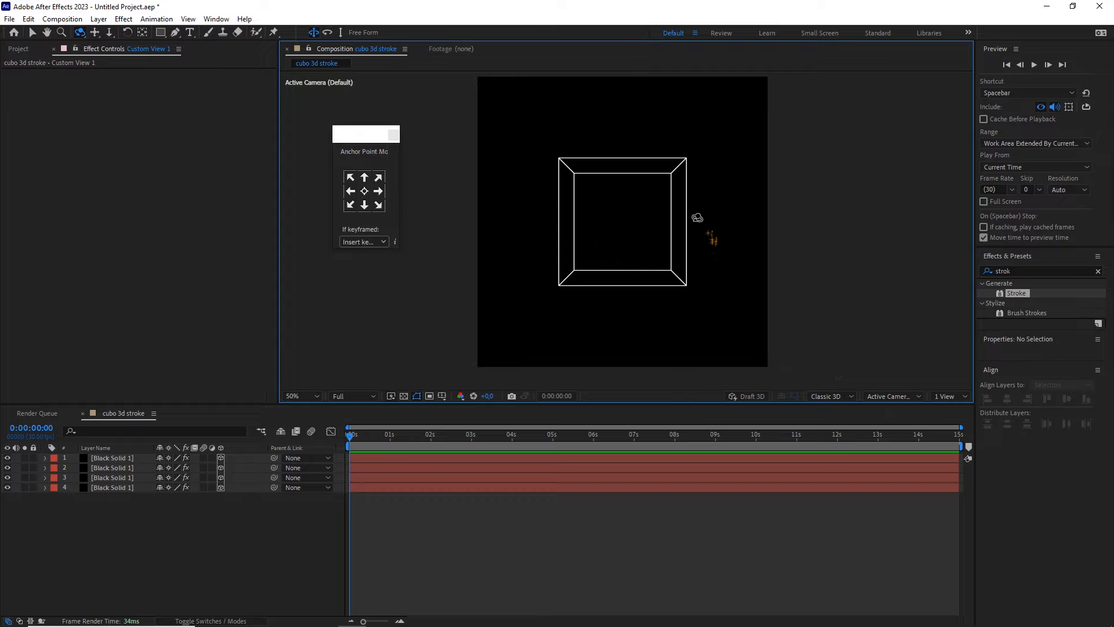
- Start a new composition in the compo folder and name it Principal
left_click(24, 51)
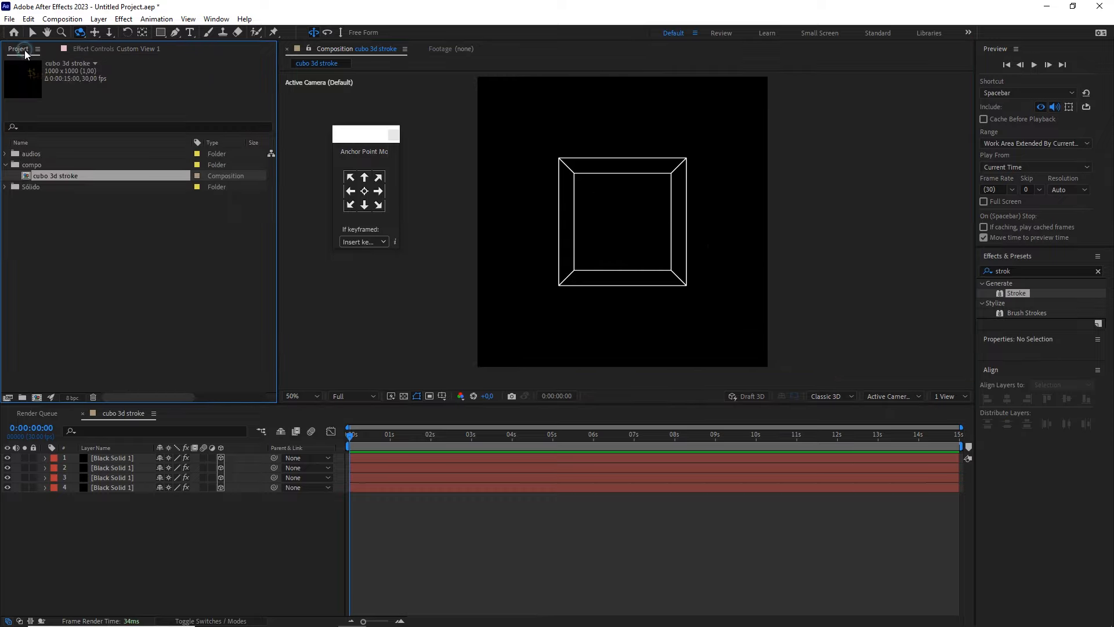
left_click(33, 166)
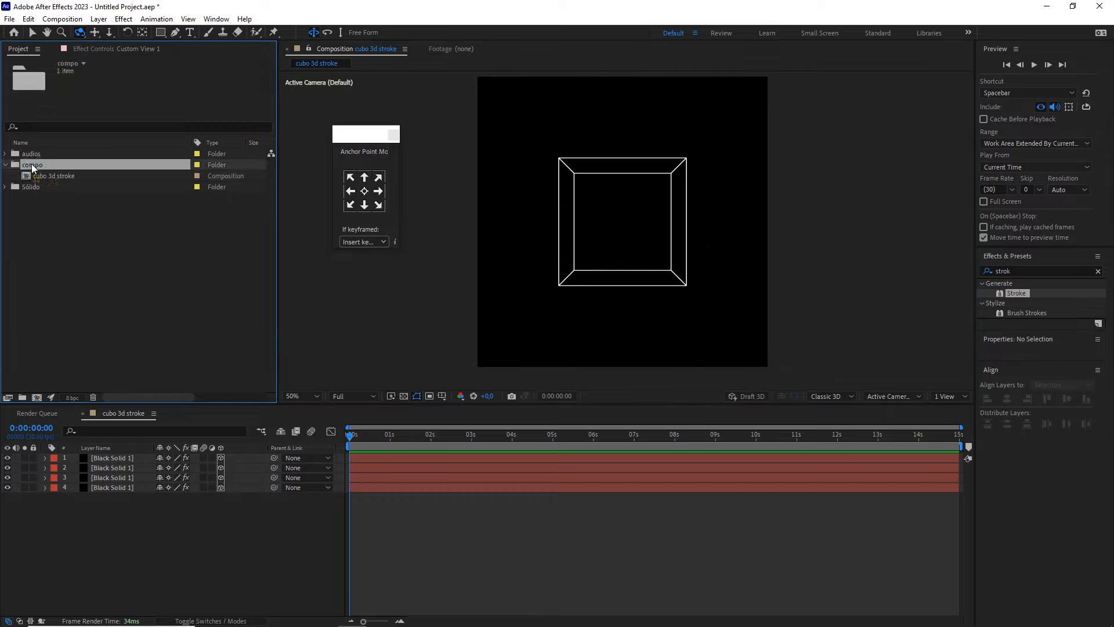
left_click(62, 20)
left_click(75, 29)
type("Principal")
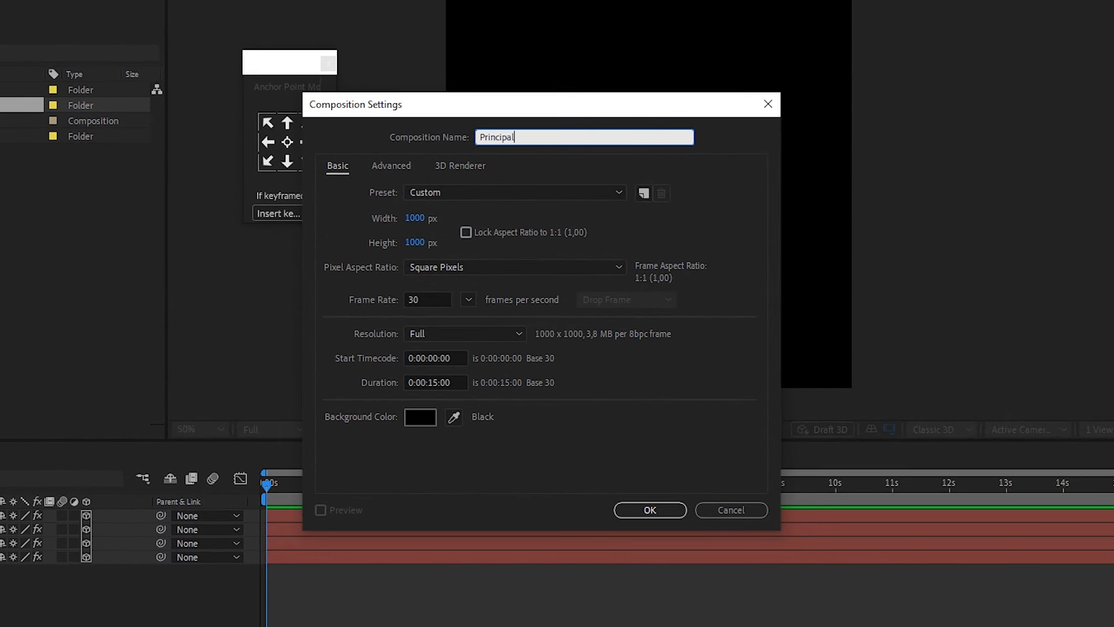
- Set the Principal composition's size to 1080 x 1920 px and create it at 30 fps with a 15-second duration
left_click(415, 218)
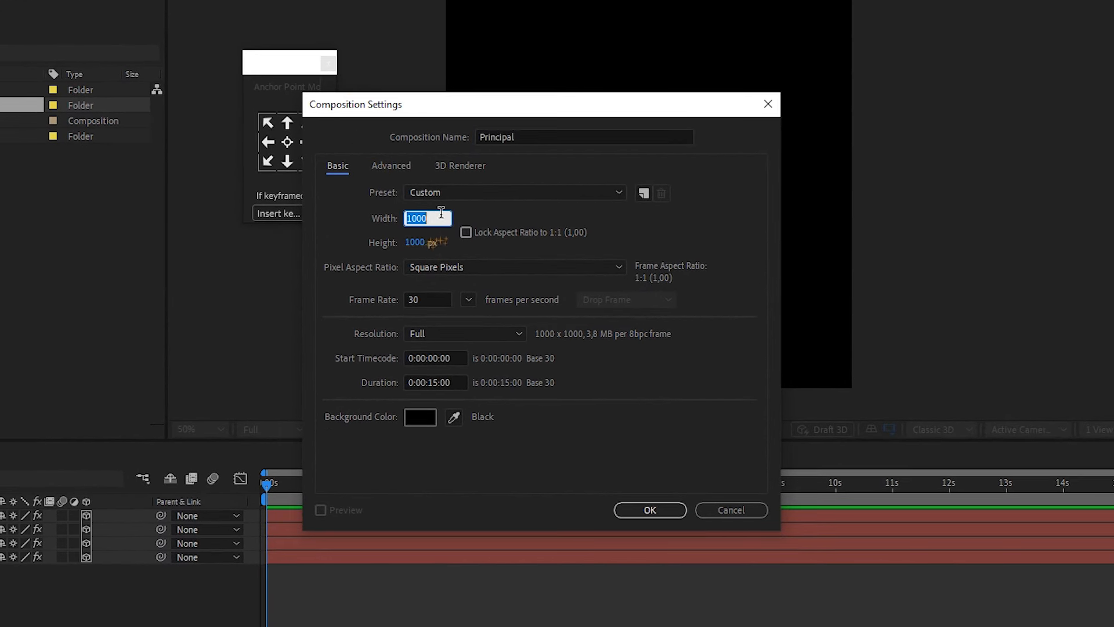
type("1080")
key("Tab")
type("1920")
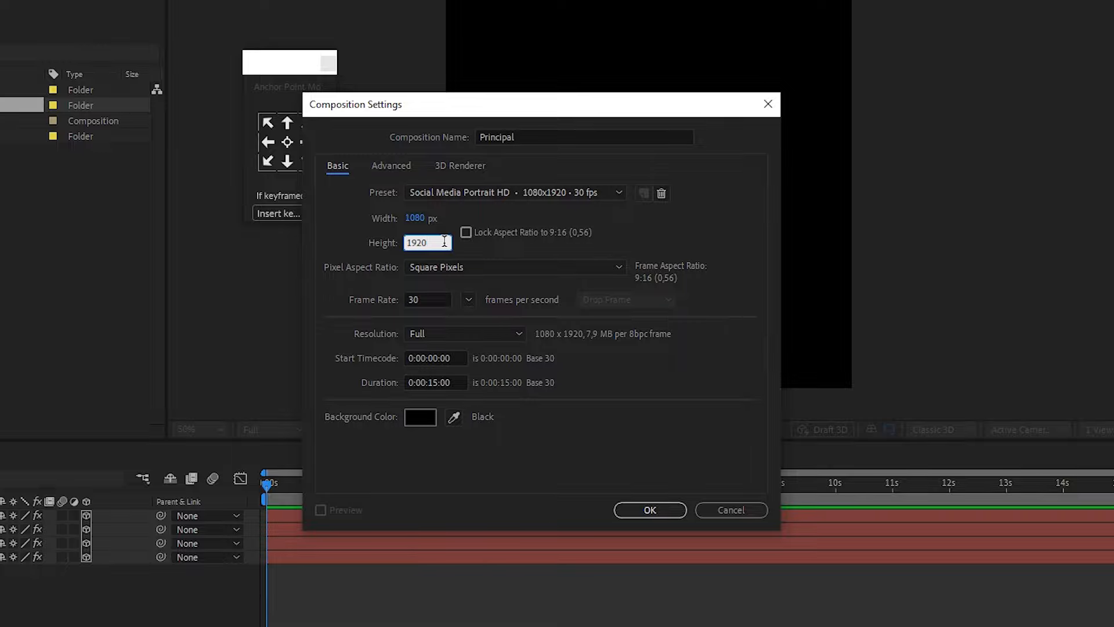
left_click(432, 299)
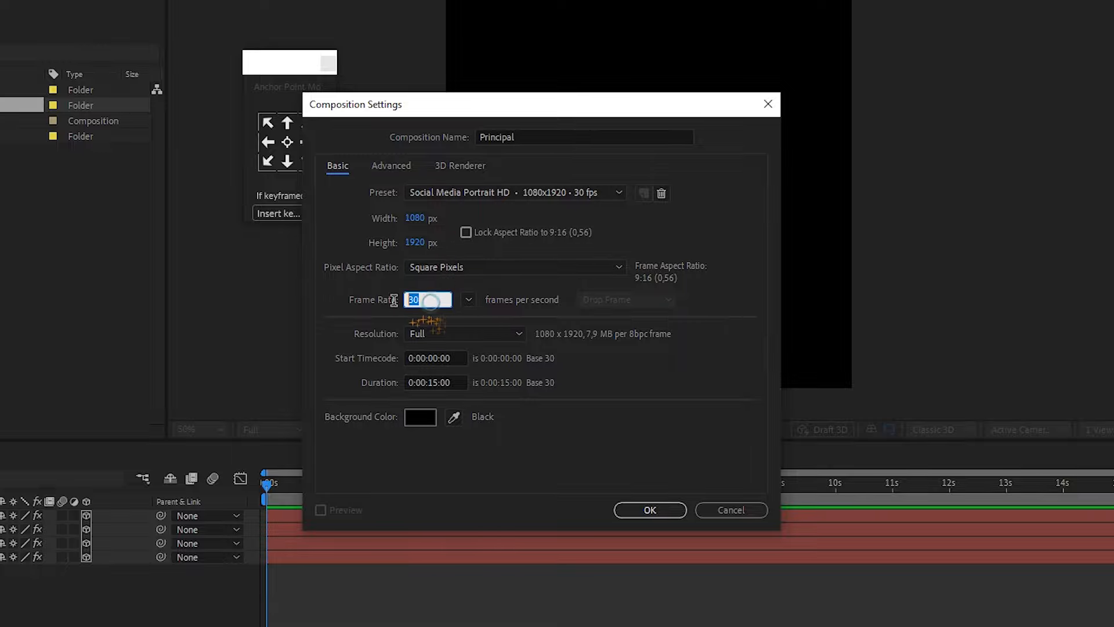
left_click(452, 382)
left_click(650, 509)
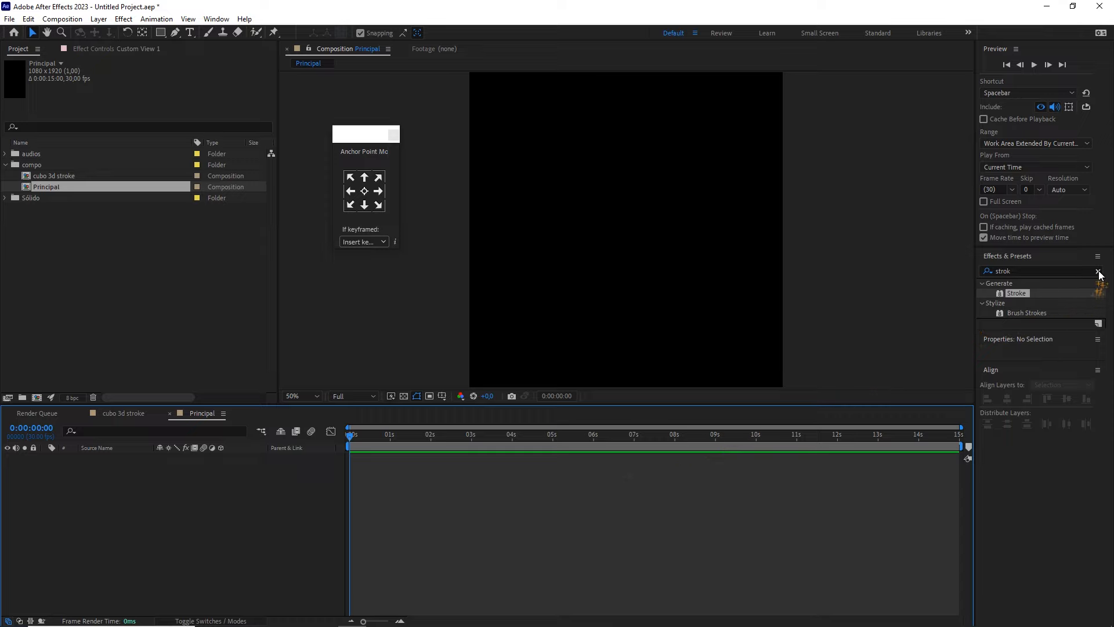
- Clear the effects search term, deselect the Principal composition in the project, and activate the Selection tool
left_click(1100, 273)
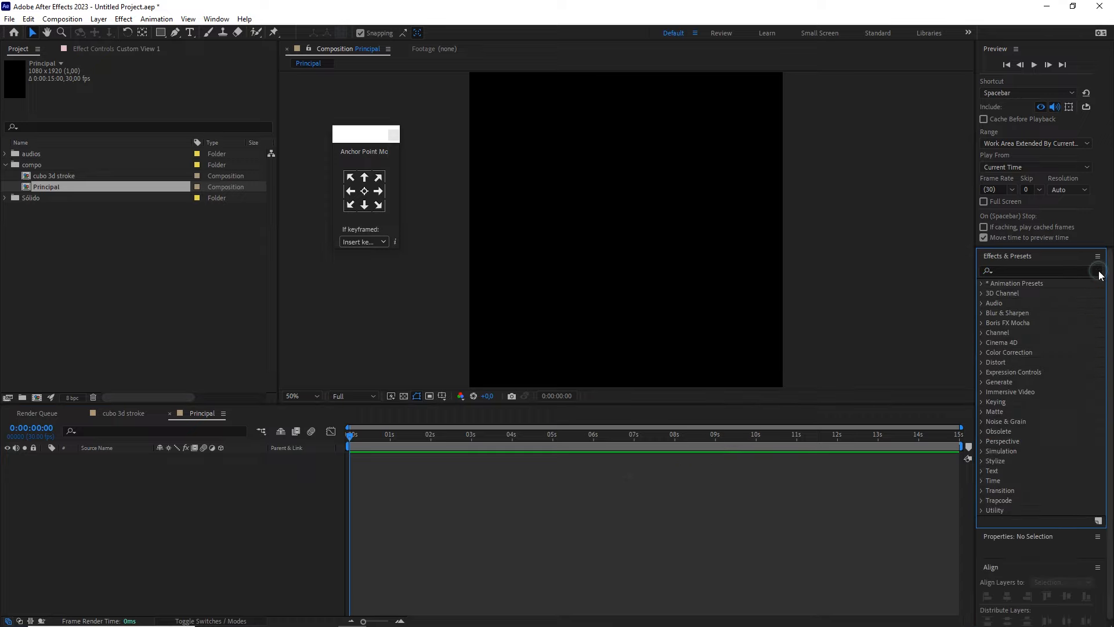
left_click(191, 242)
scroll(559, 252, "down", 2)
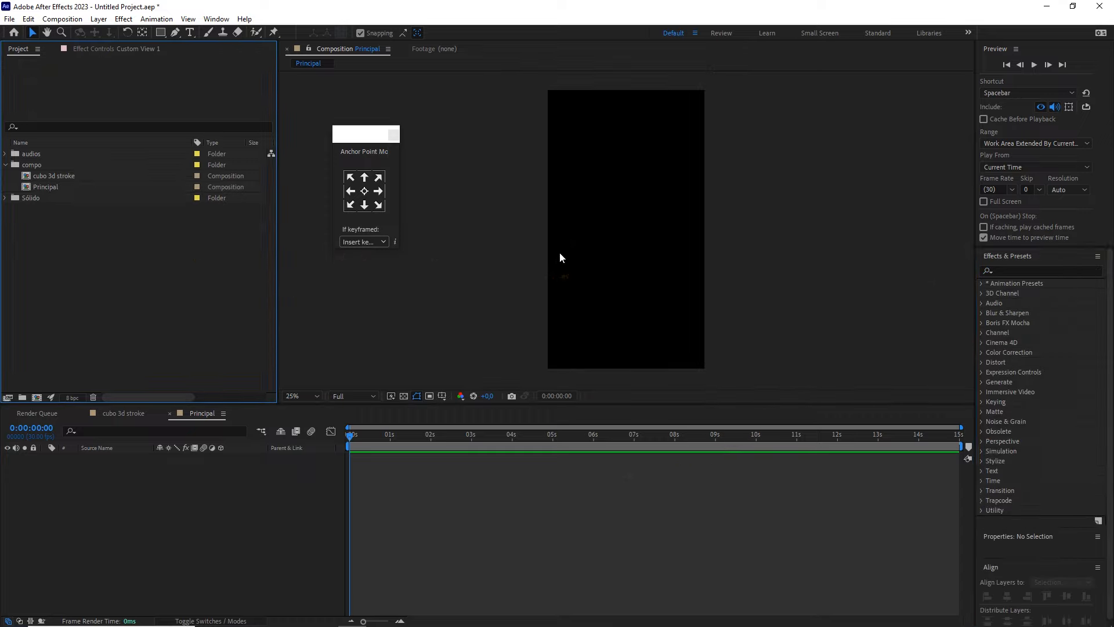
left_click_drag(586, 250, 566, 243)
key("v")
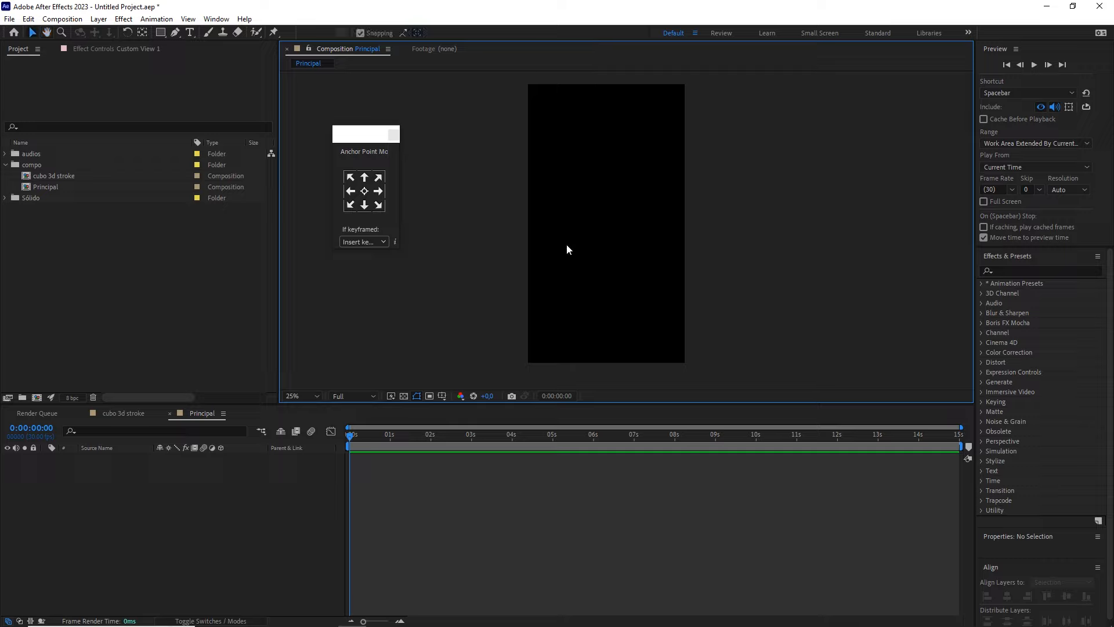
- Create a shape layer in the Principal composition and add a rectangle path to its contents
right_click(131, 489)
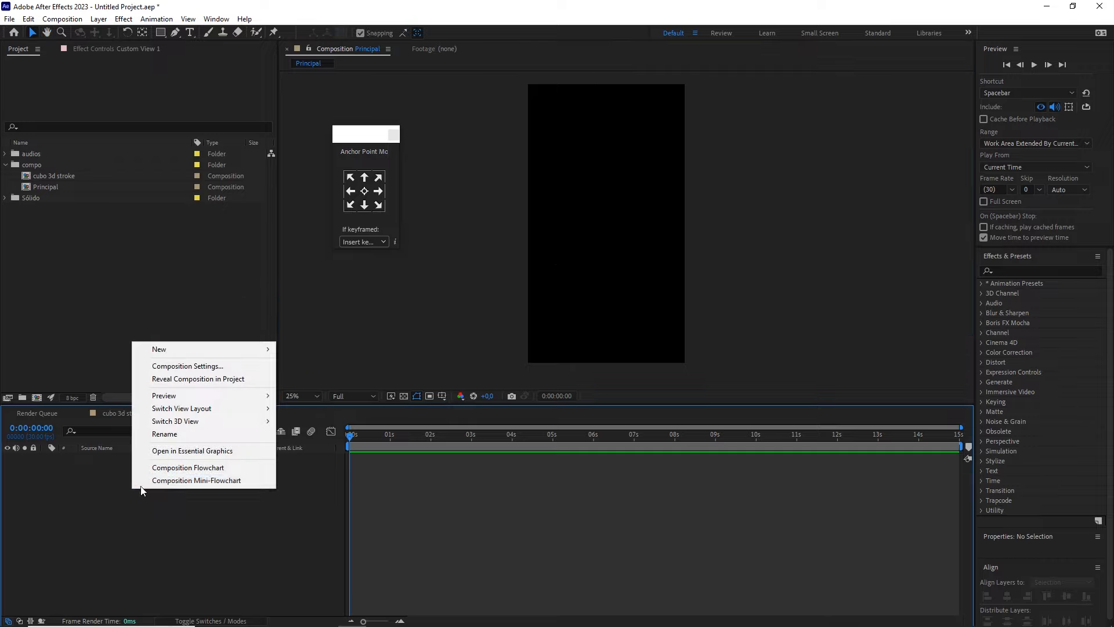
left_click(238, 352)
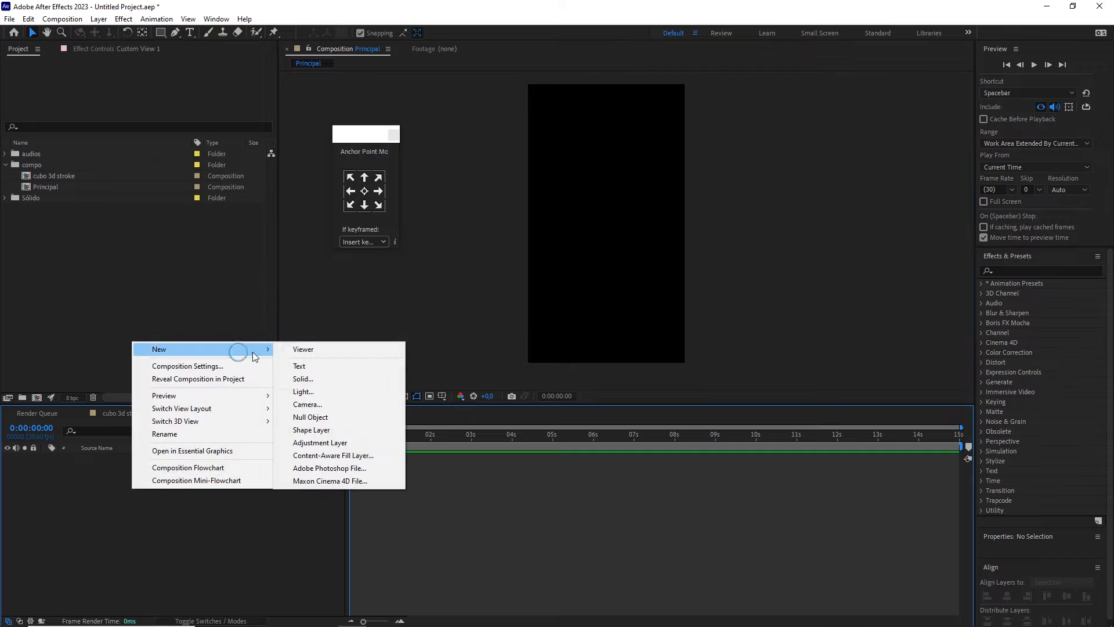
left_click(315, 430)
left_click(45, 458)
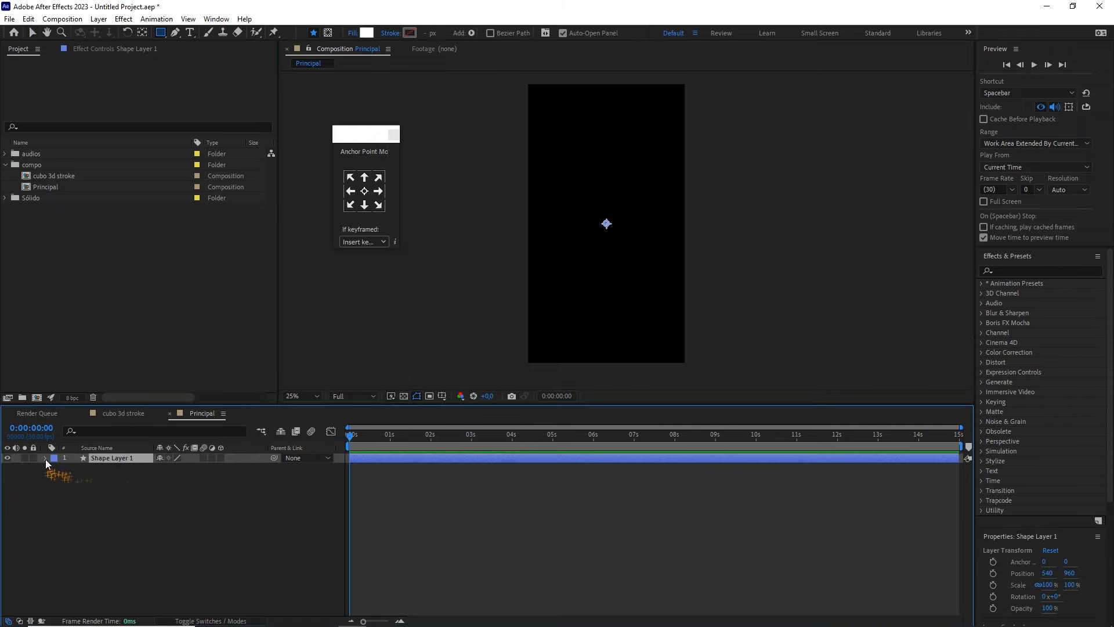
left_click(261, 469)
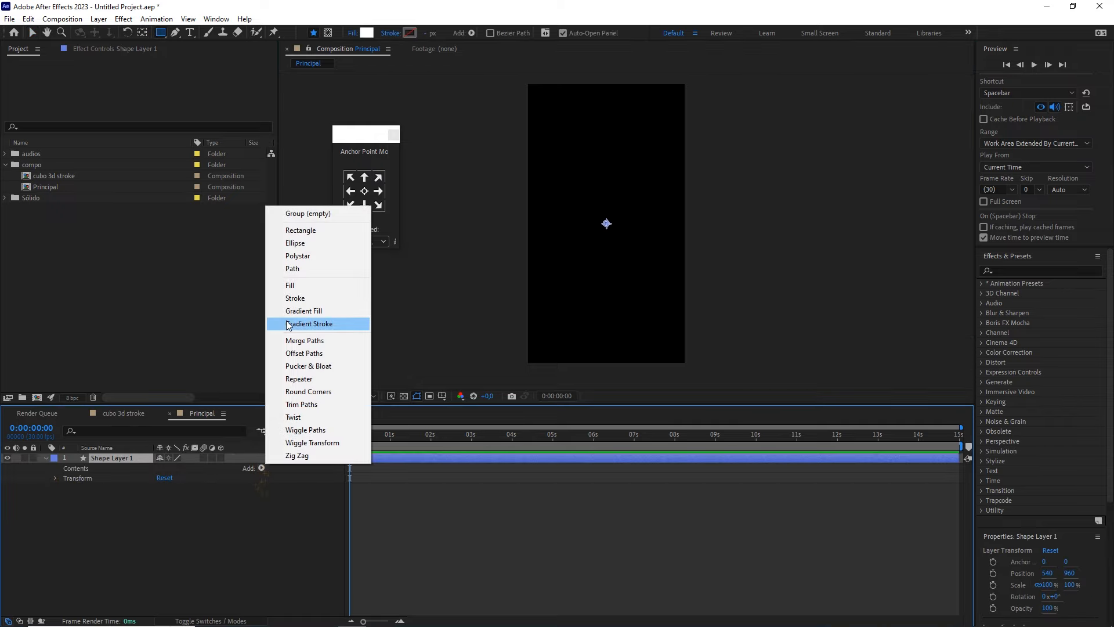
left_click(306, 231)
- Add a stroke and a fill to the shape layer's contents
left_click(262, 468)
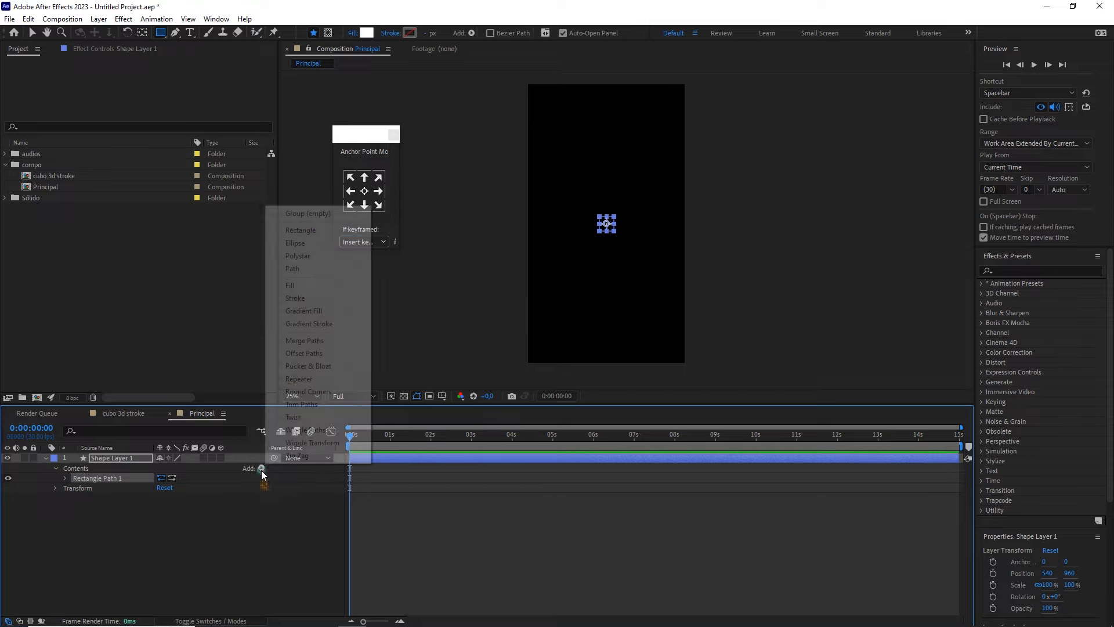
left_click(305, 302)
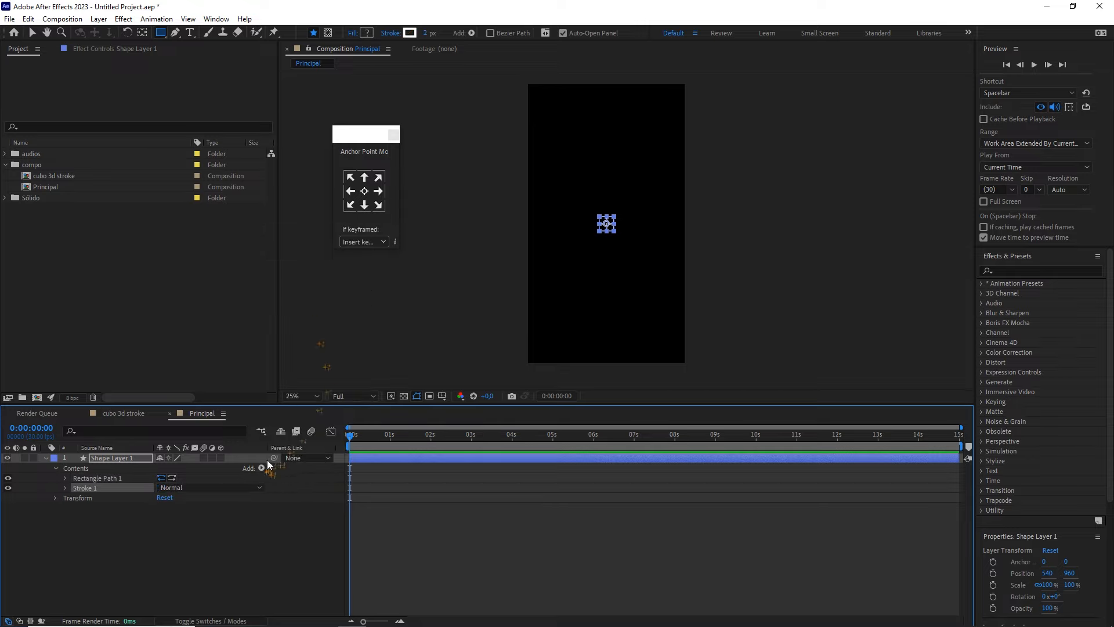
left_click(261, 469)
left_click(290, 285)
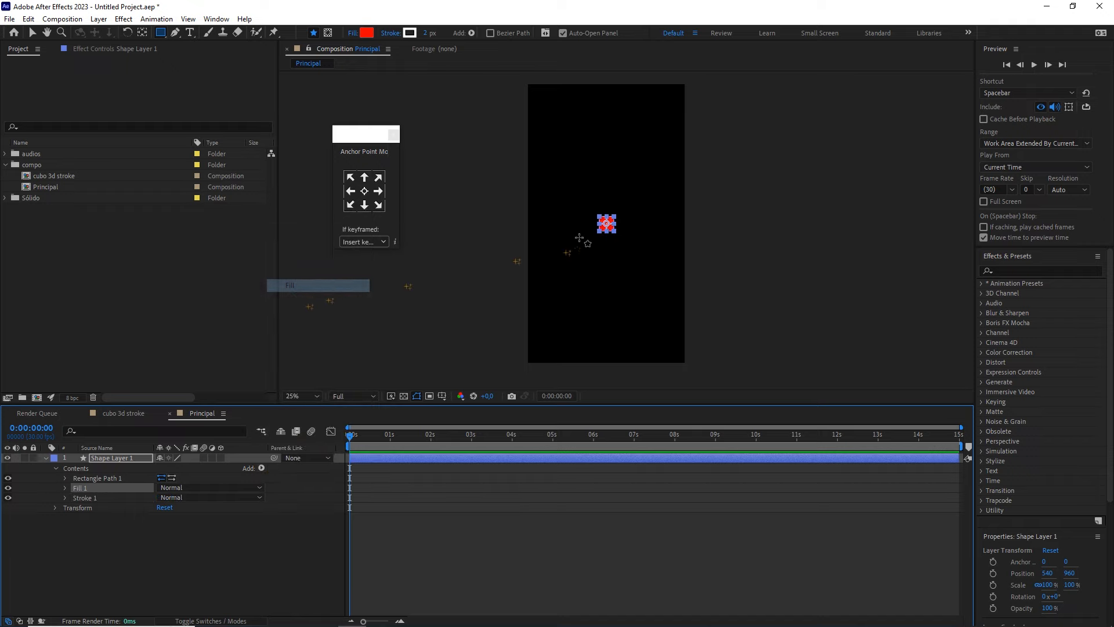
scroll(583, 238, "up", 4)
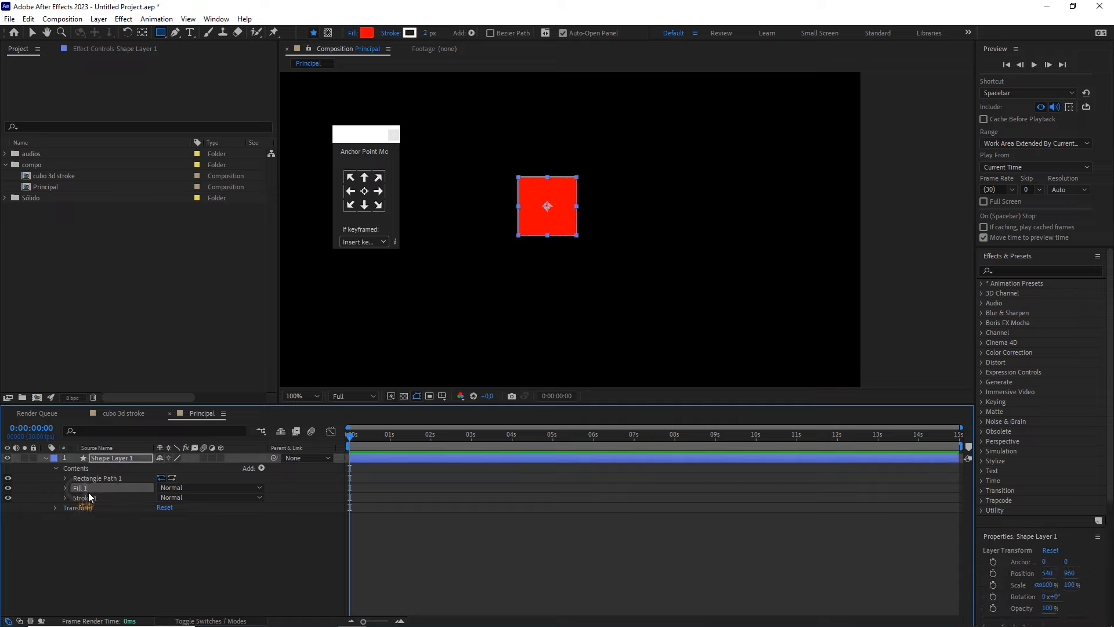
- Move the fill below the stroke in the shape layer's contents and select the stroke
left_click_drag(83, 489, 82, 502)
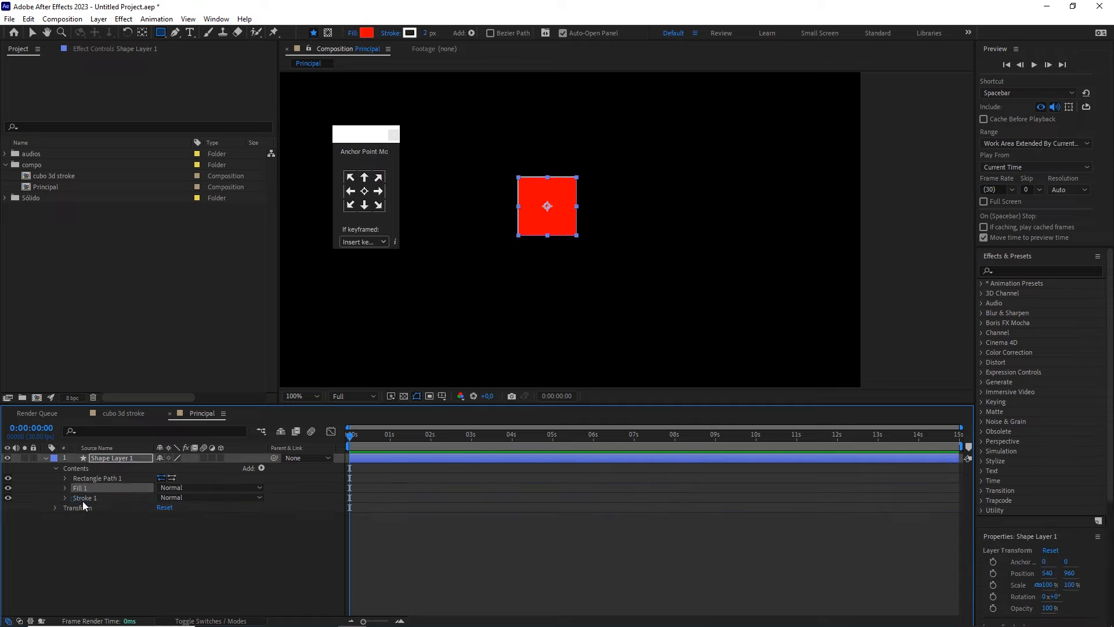
left_click(113, 513)
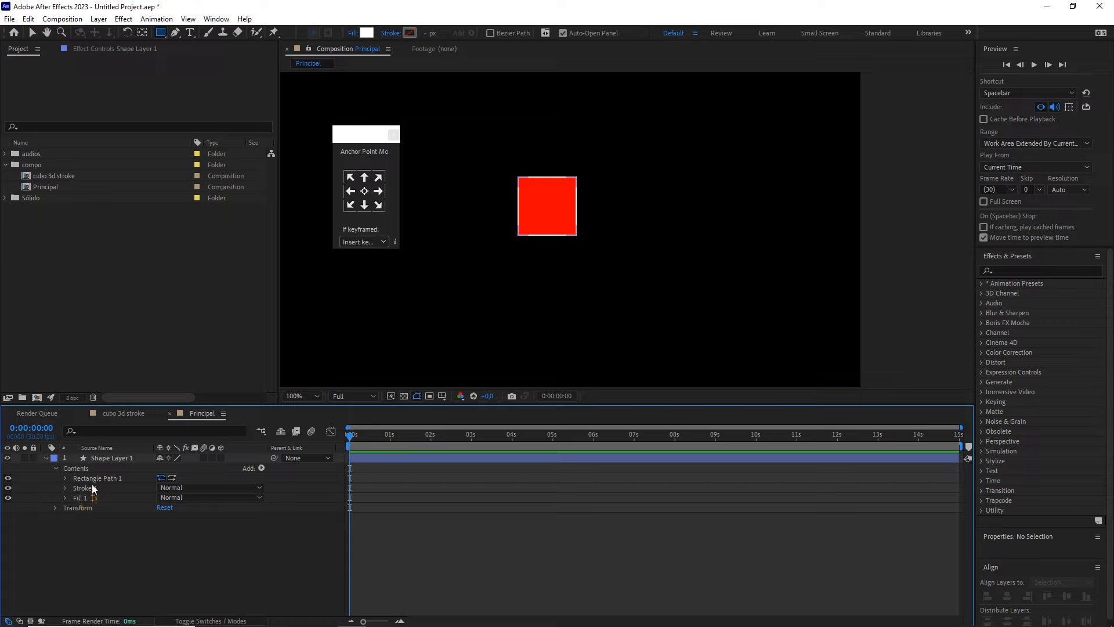
left_click(81, 490)
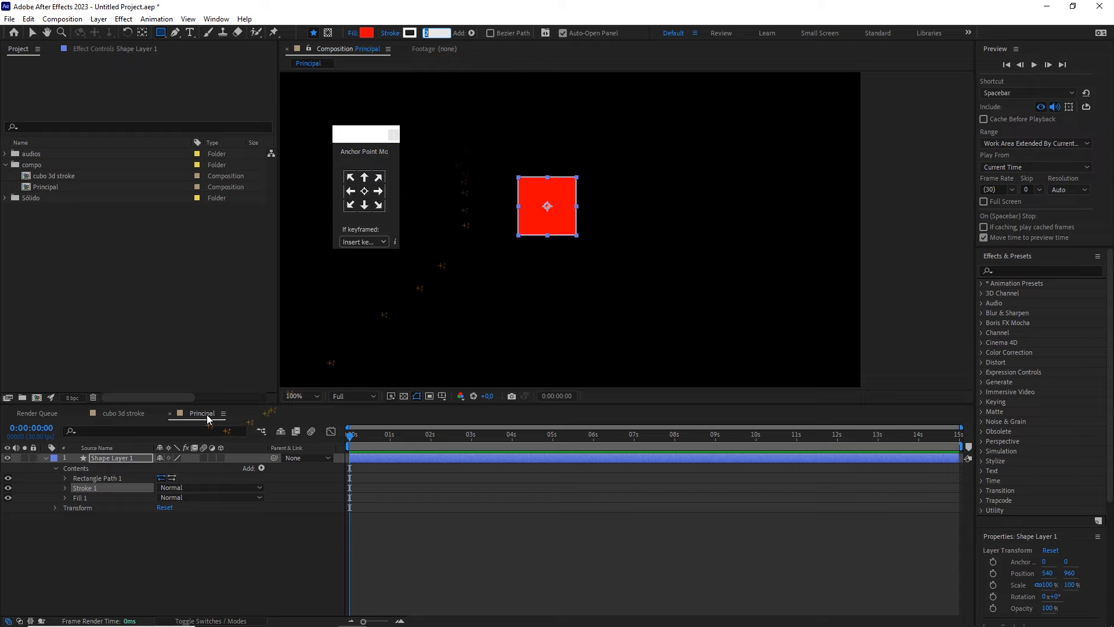
- Set the rectangle path's height to 150, making its size 100 x 150
left_click(103, 478)
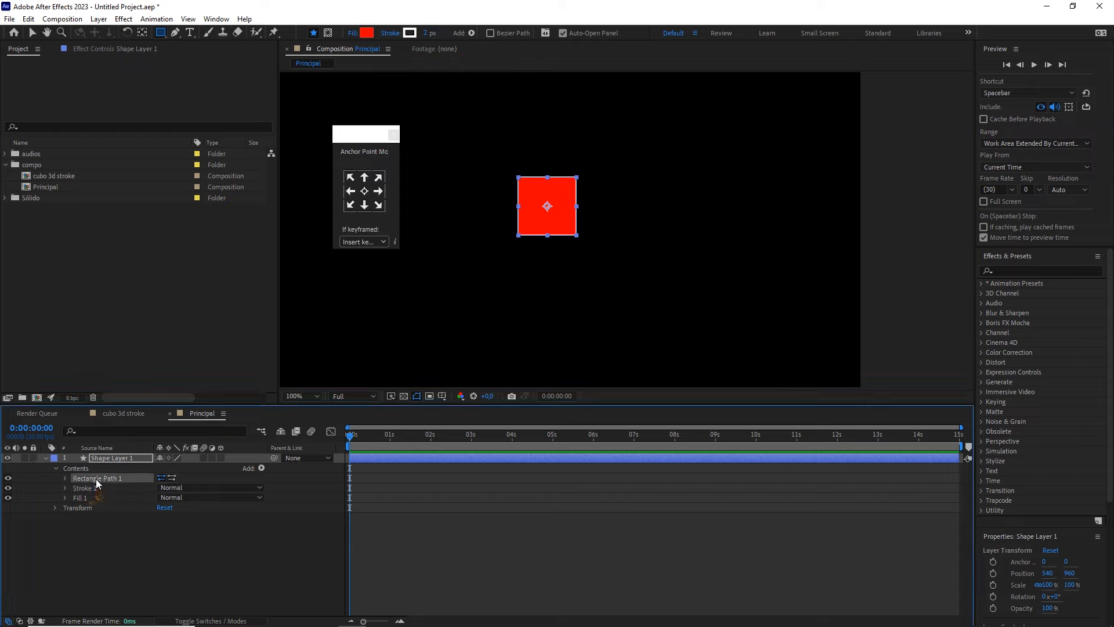
left_click(65, 478)
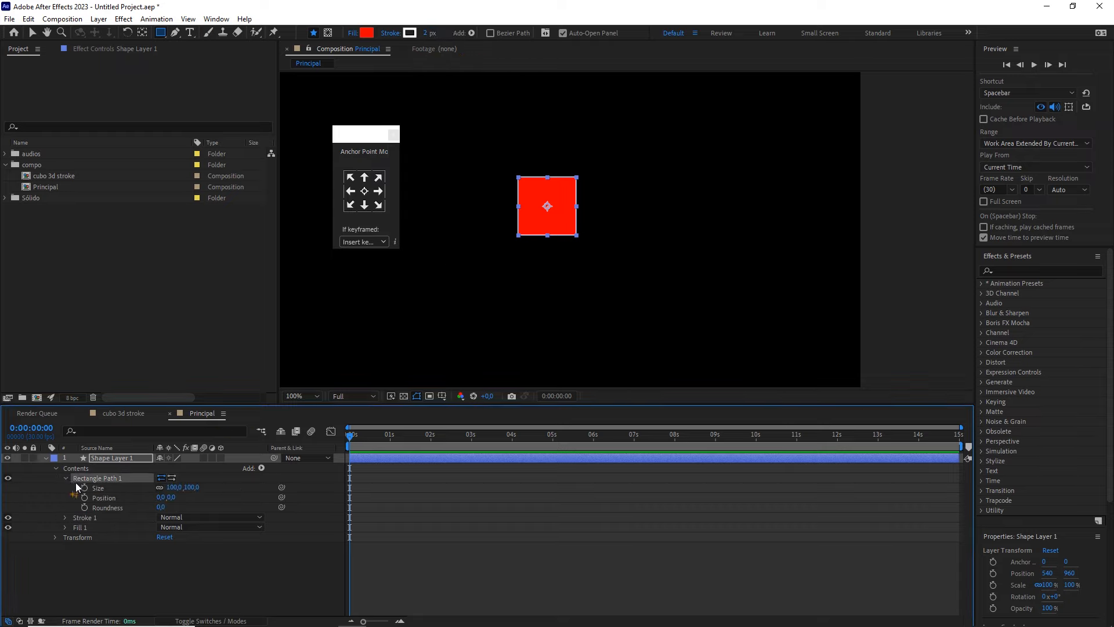
left_click(191, 489)
type("150")
left_click(229, 496)
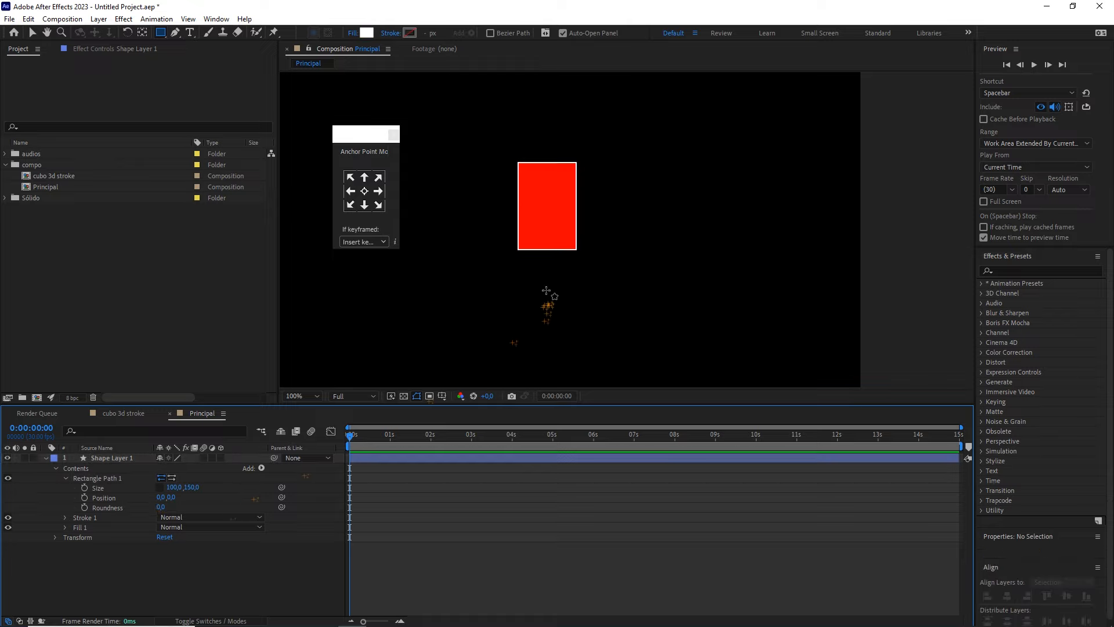
scroll(551, 288, "down", 1)
scroll(552, 288, "up", 1)
- Add a Repeater to the shape layer and expand its properties
left_click(112, 456)
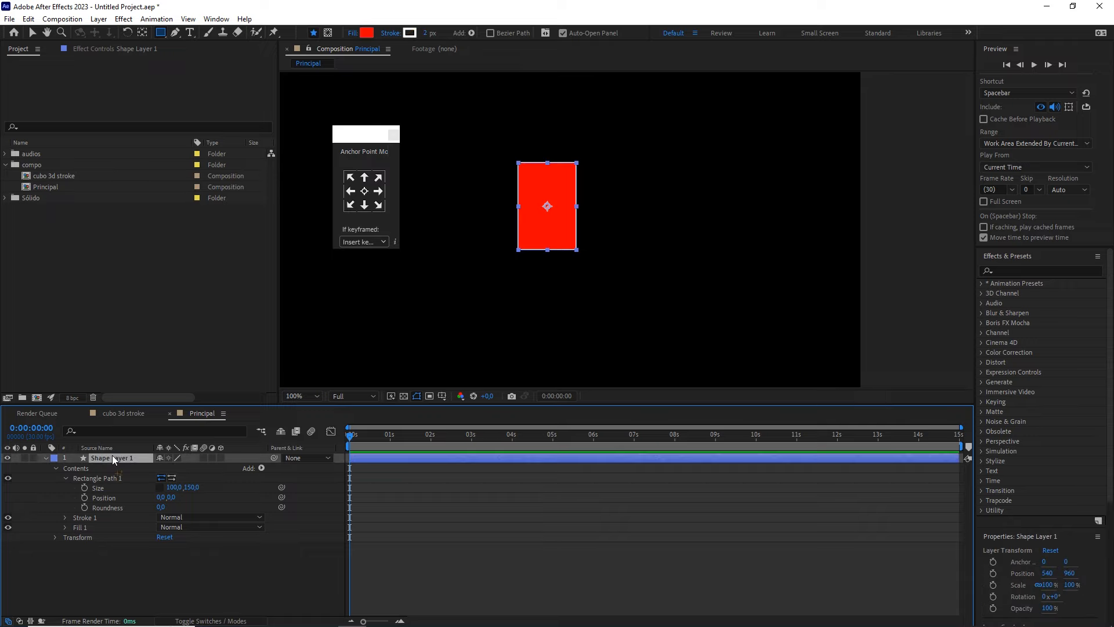
left_click(261, 468)
left_click(314, 380)
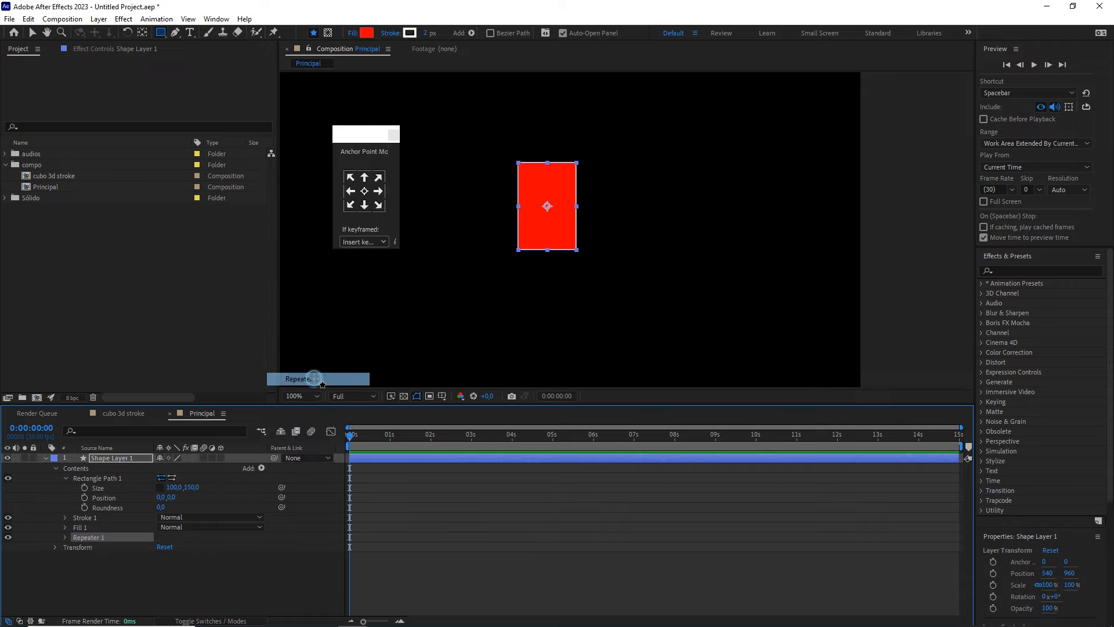
left_click(65, 537)
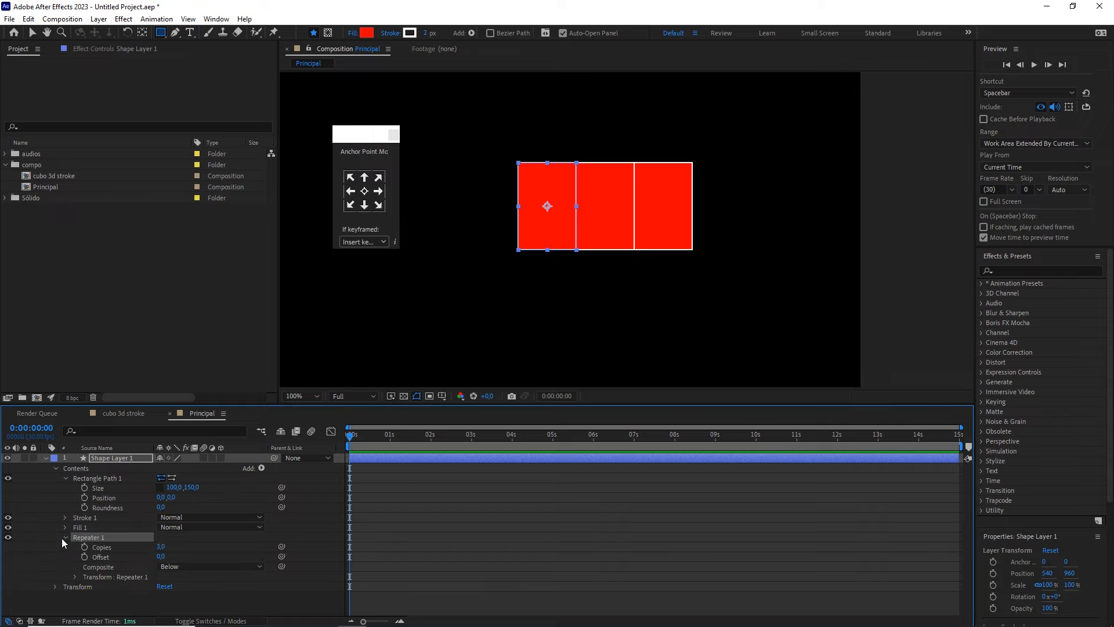
- Set the repeater transform's X position to 125 to space the rectangle copies apart
left_click(75, 576)
mouse_move(161, 571)
left_mouse_down()
mouse_move(188, 571)
mouse_move(178, 570)
left_mouse_up()
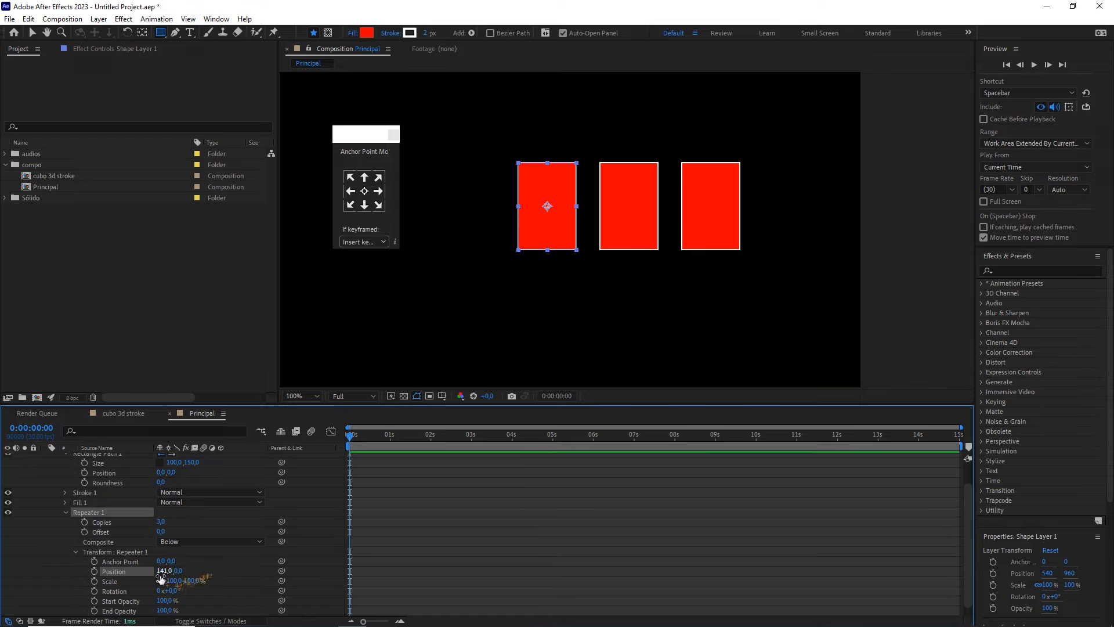
left_click(173, 569)
type("125")
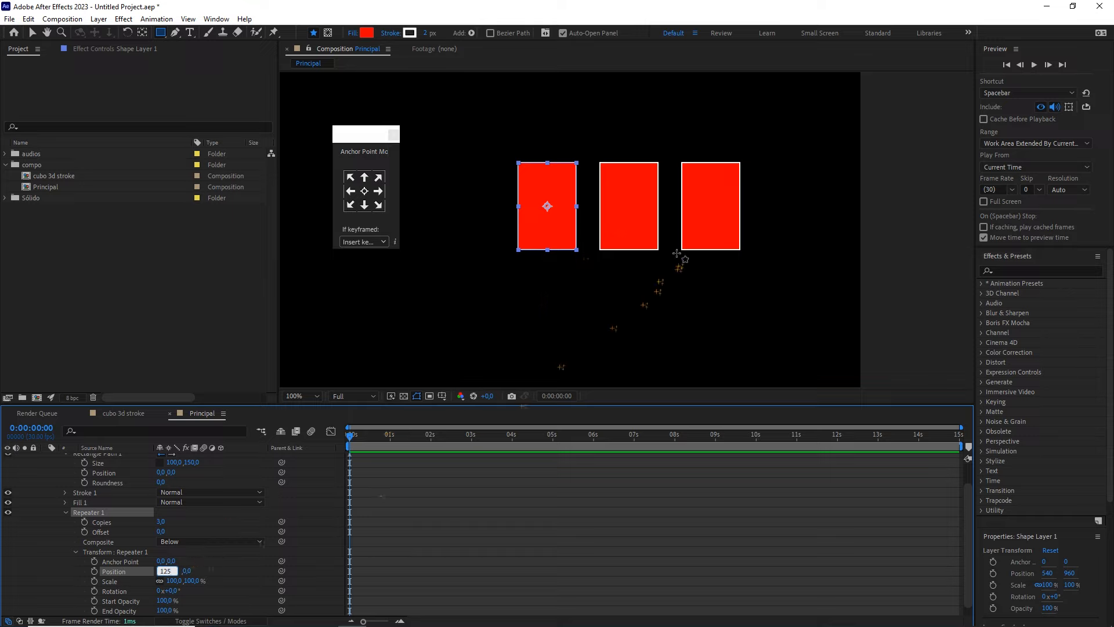
left_click(222, 559)
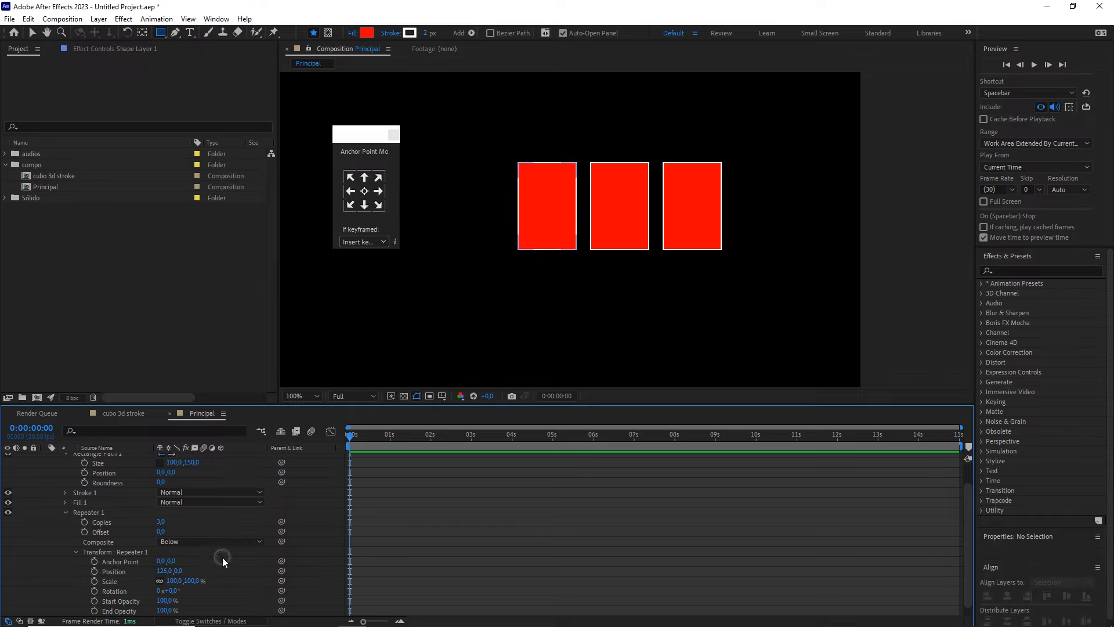
- Try a repeater X position of 200 for wider spacing and set it back to 125
scroll(627, 281, "down", 1)
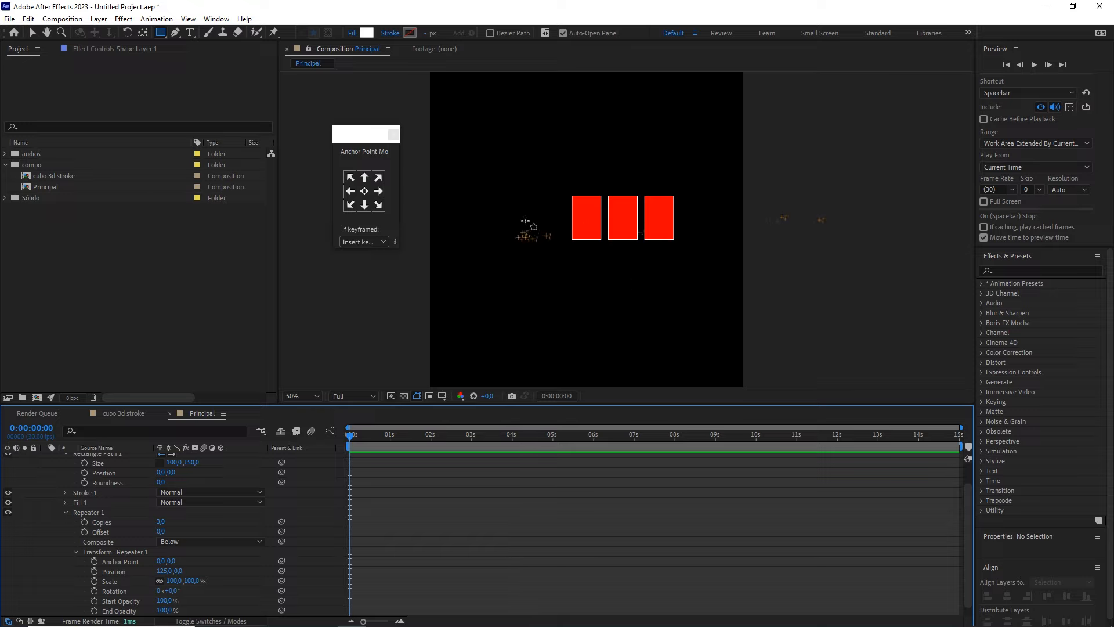
left_click_drag(162, 571, 187, 554)
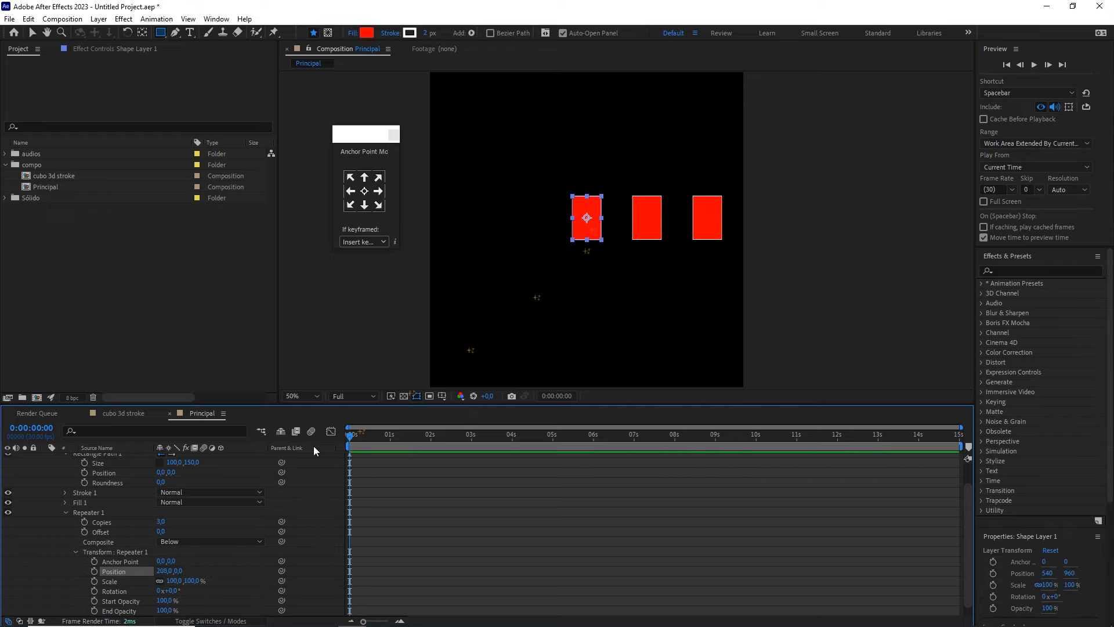
left_click(164, 571)
type("125")
left_click(224, 558)
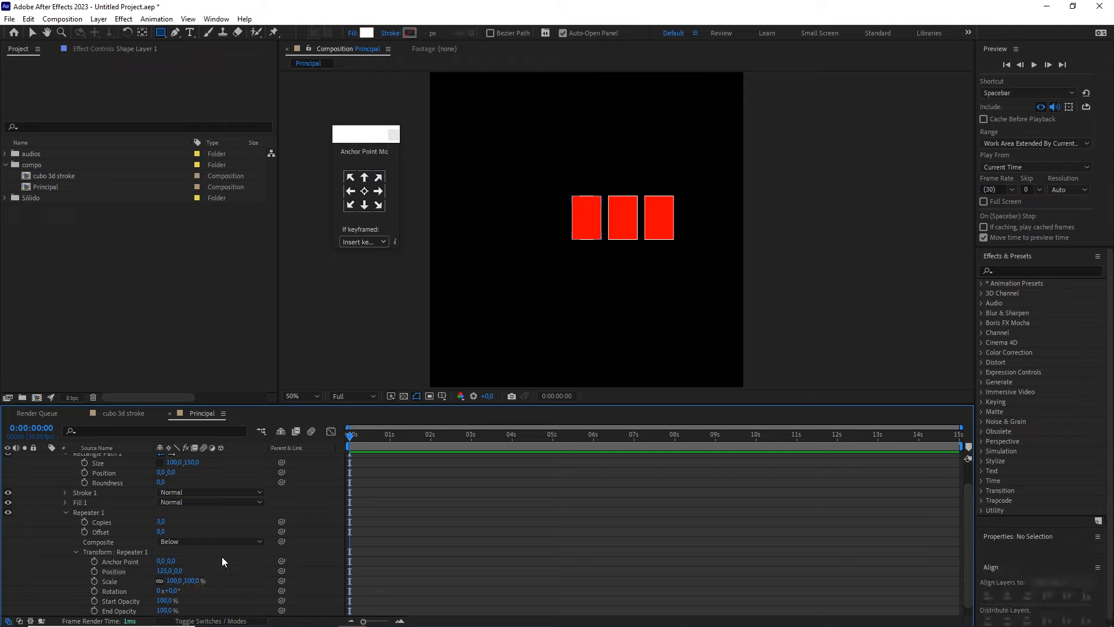
- Set the repeater's number of copies to 6
left_click(162, 521)
type("5")
key("Return")
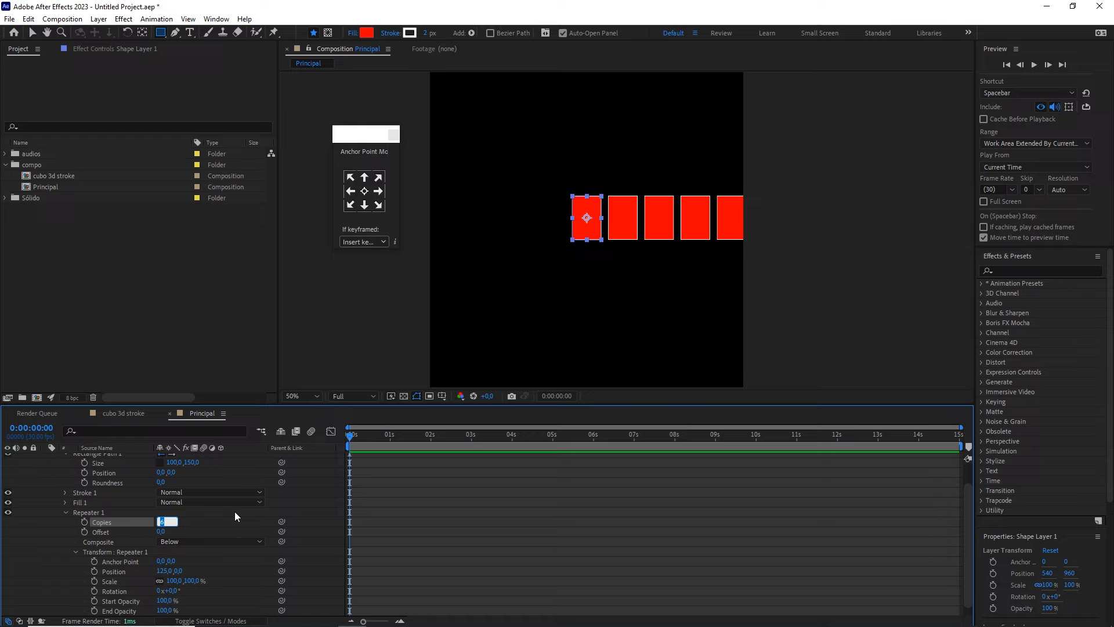
left_click(235, 510)
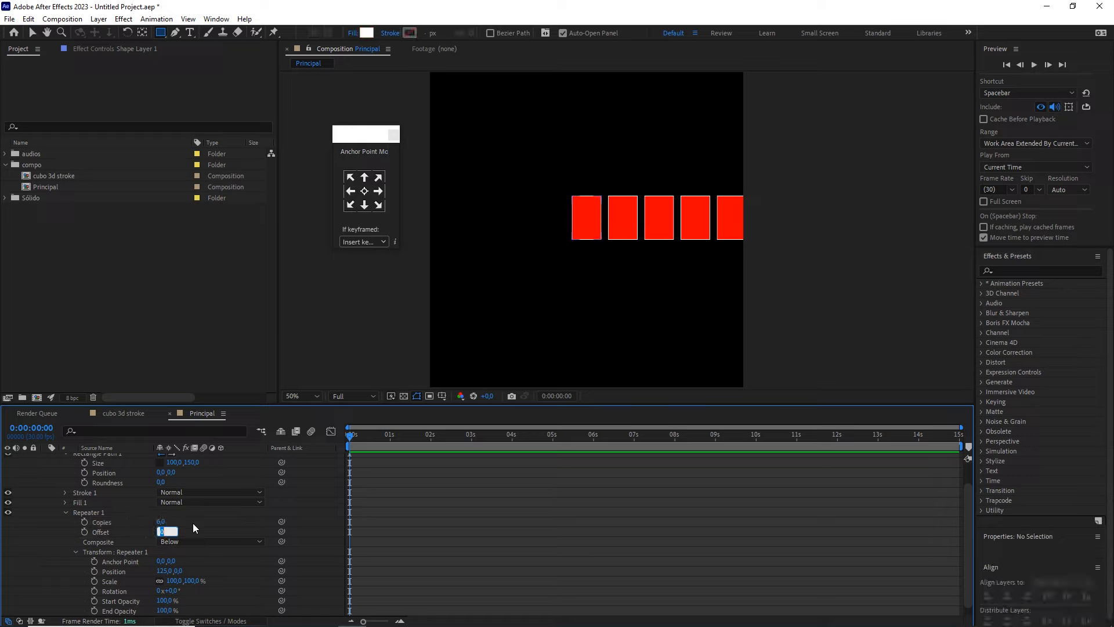
- Set the repeater's offset to -2.5 to center the row of rectangles on the anchor point
type("-1")
key("Return")
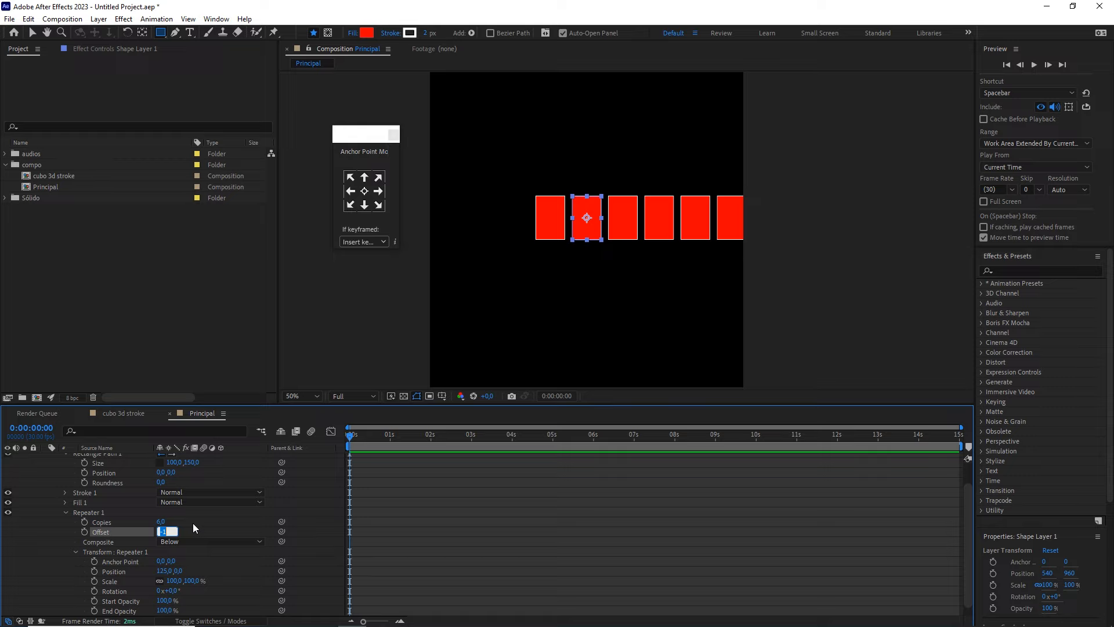
key("Down")
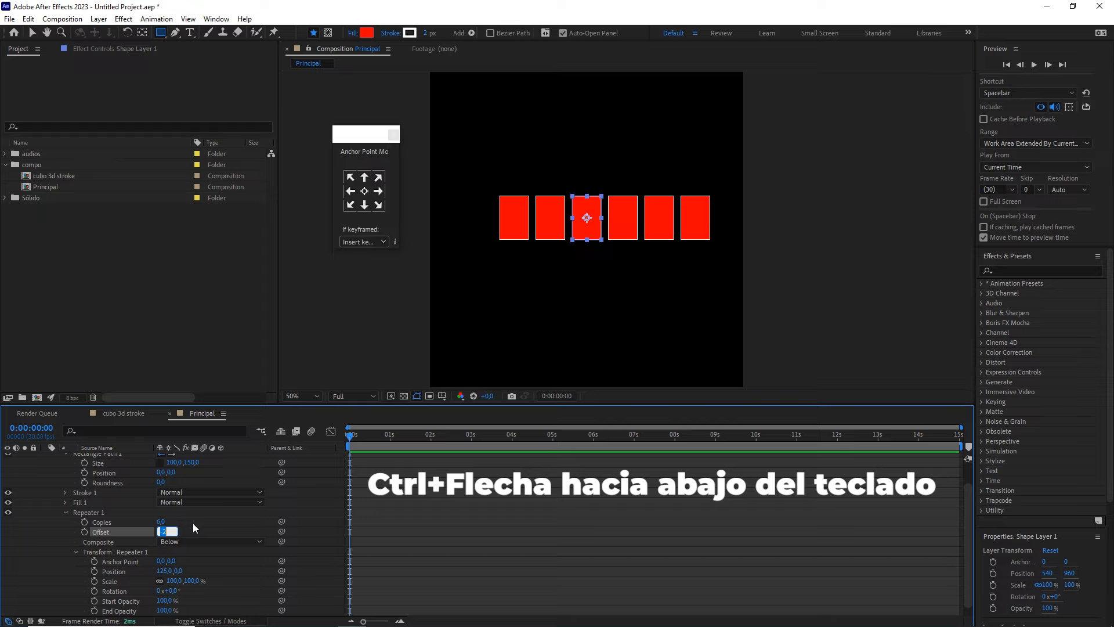
key("ctrl+Down")
key("ctrl+Down")
key("ctrl+Down")
key("ctrl+Down")
key("ctrl+Down")
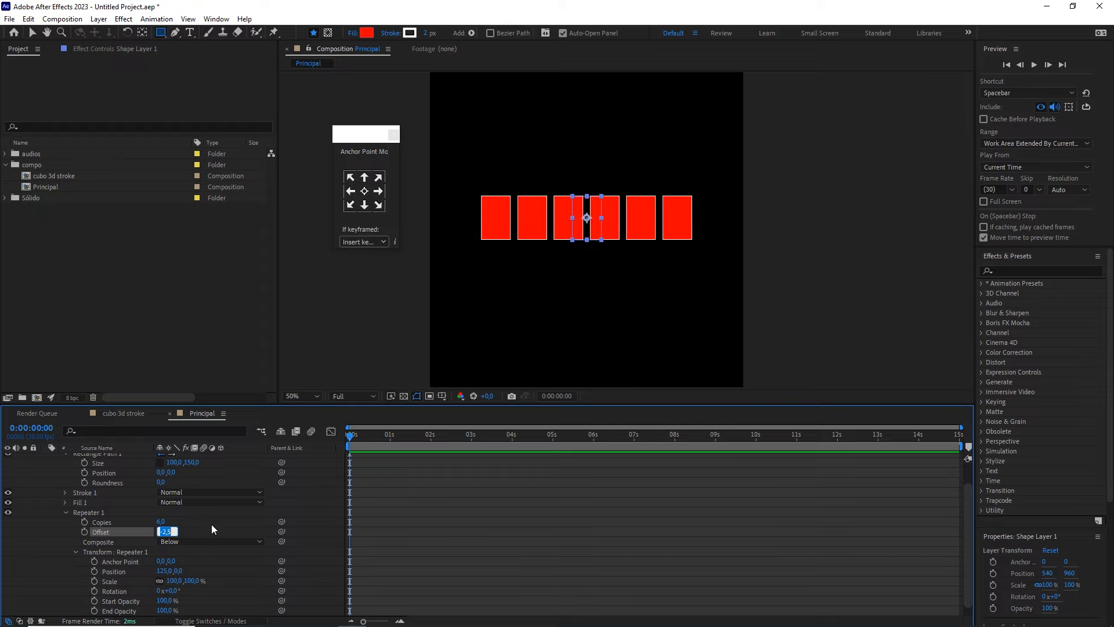
scroll(599, 253, "up", 2)
scroll(601, 253, "down", 1)
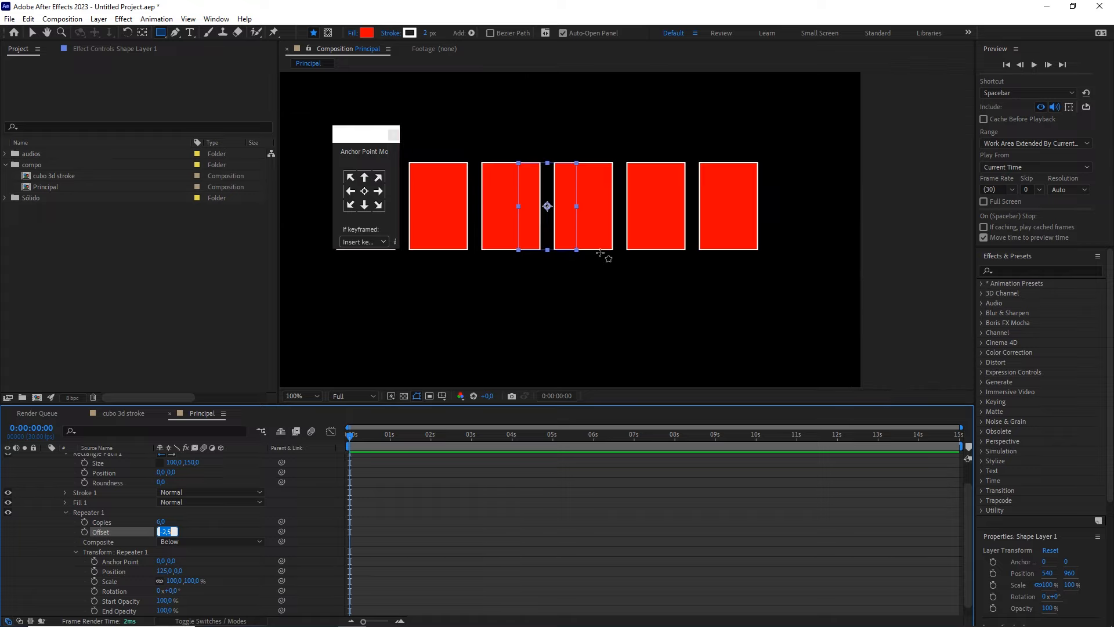
left_click(307, 490)
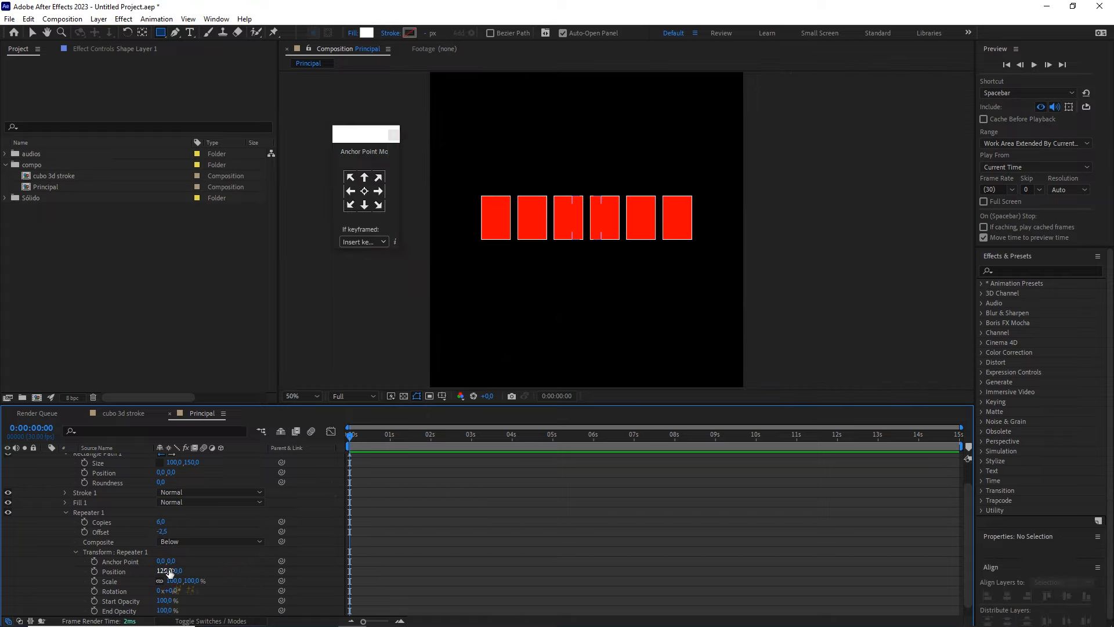
- Spread the copies out with a repeater X position of 595 and restore it to 125
left_click_drag(162, 571, 342, 482)
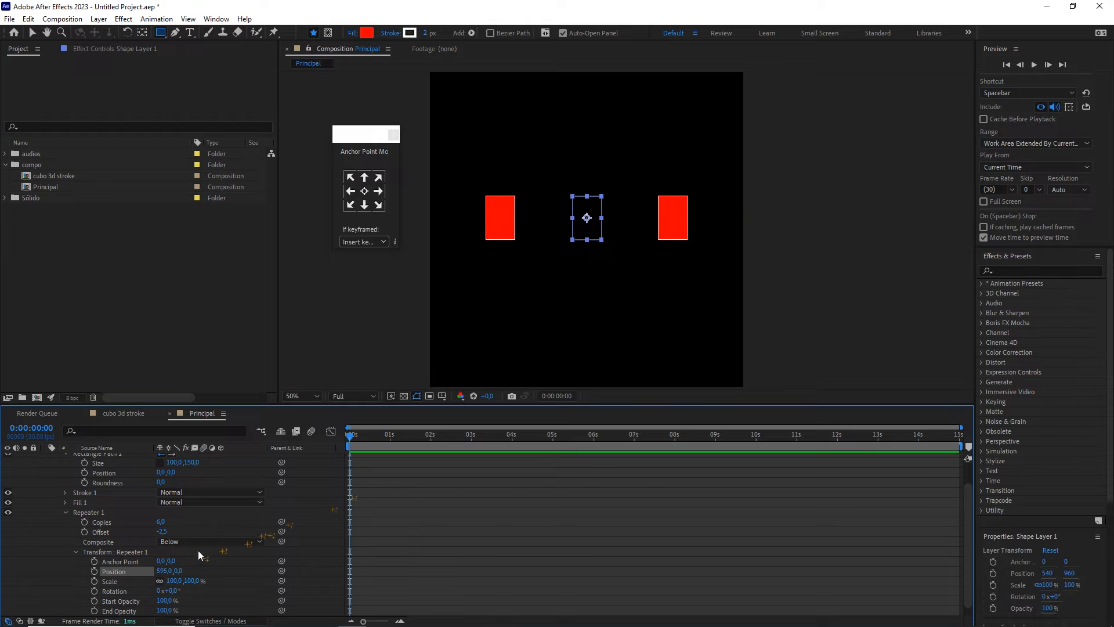
left_click(154, 575)
left_click(162, 571)
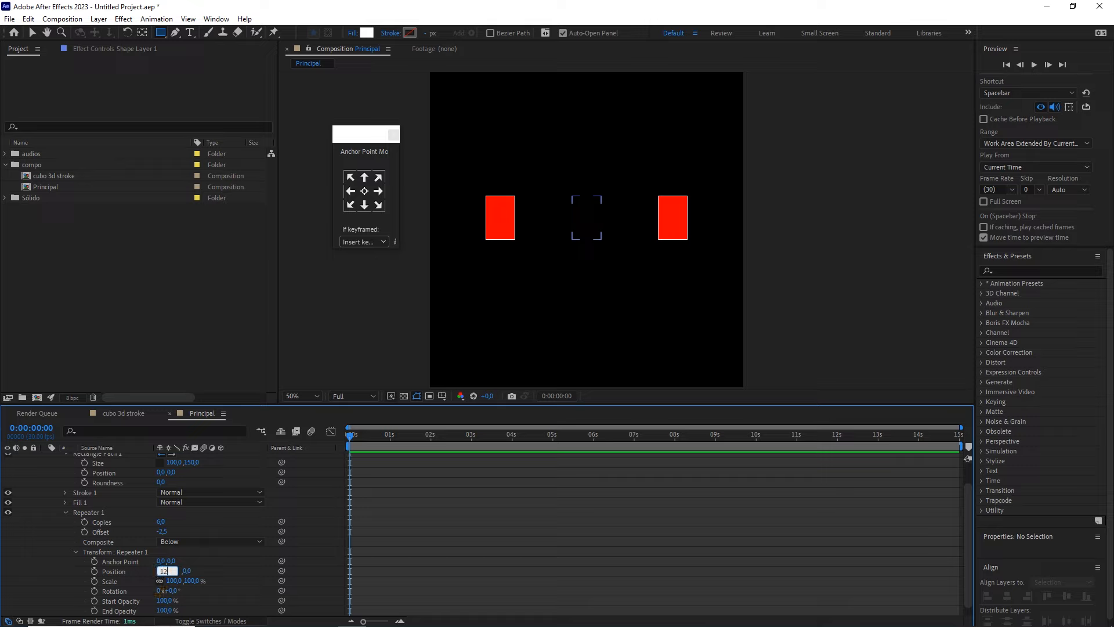
type("125")
key("Return")
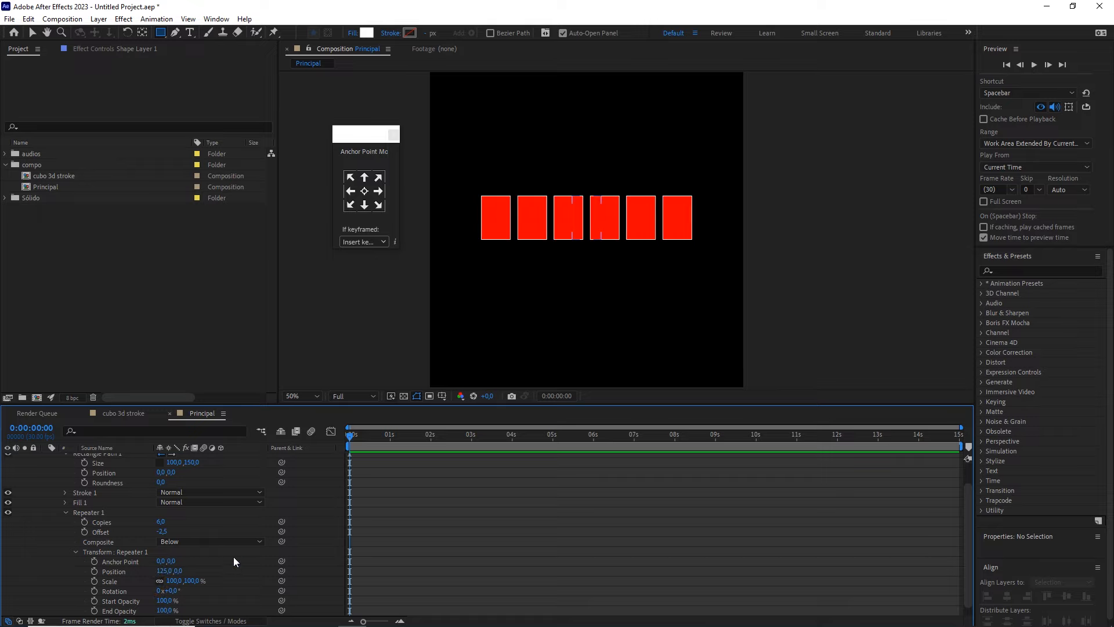
- Split the rectangle row's shape layer at 0:00:01:25 and collapse its properties
left_click_drag(353, 435, 426, 443)
left_click(31, 428)
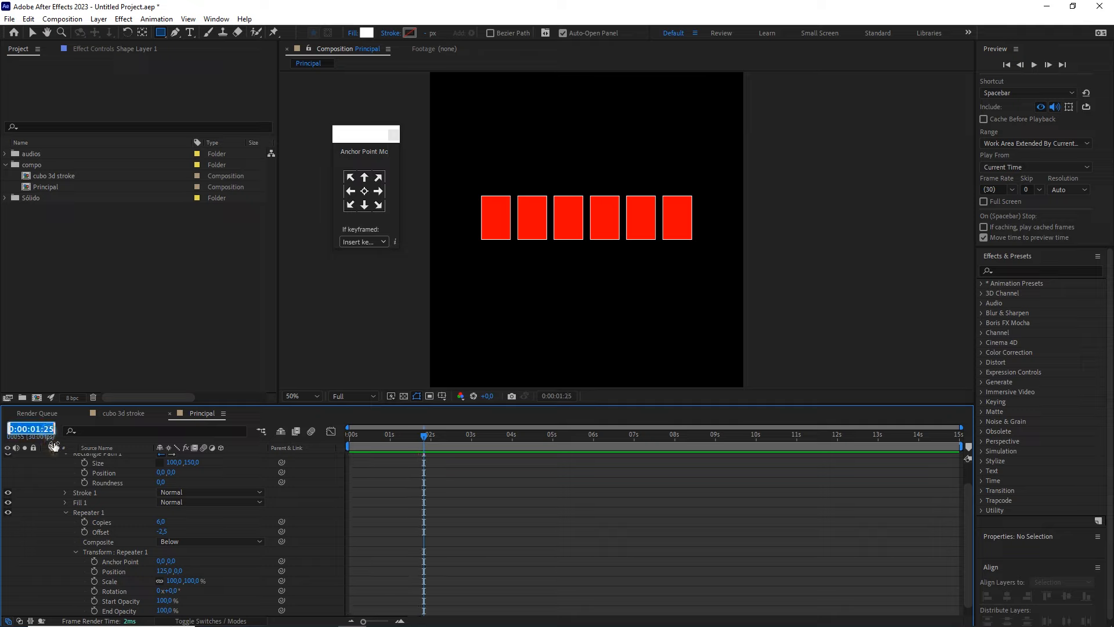
scroll(76, 497, "up", 2)
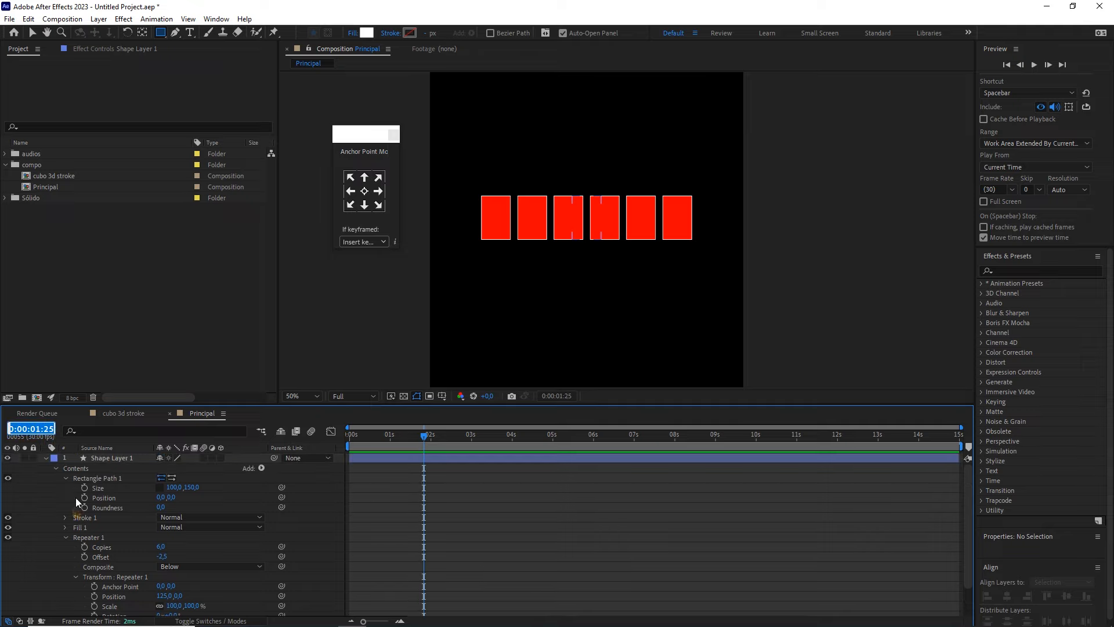
left_click(123, 460)
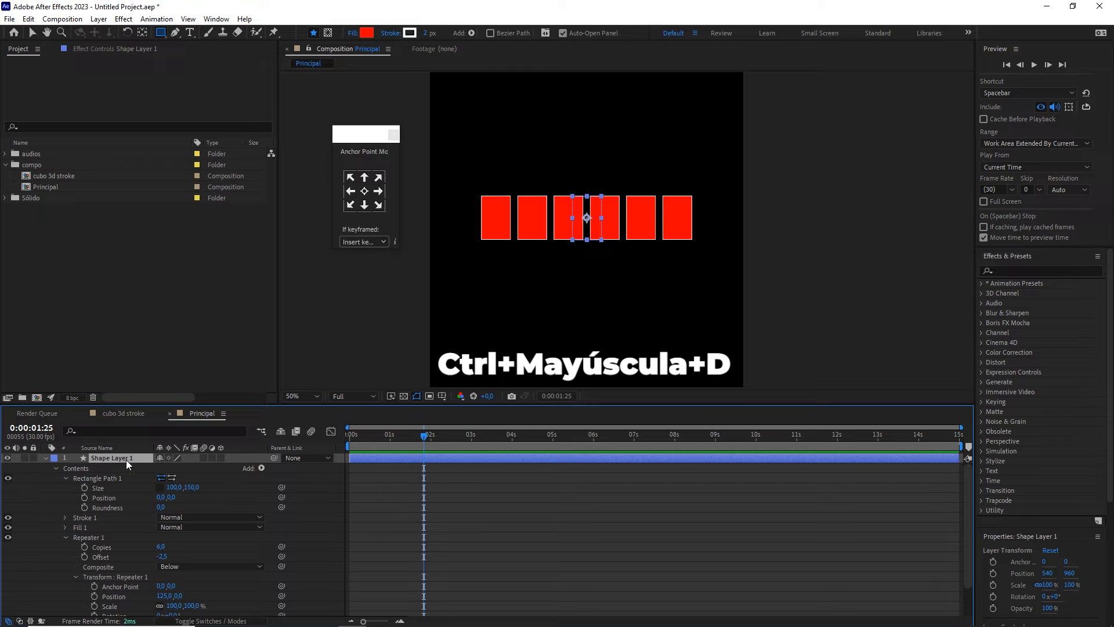
key("ctrl+shift+d")
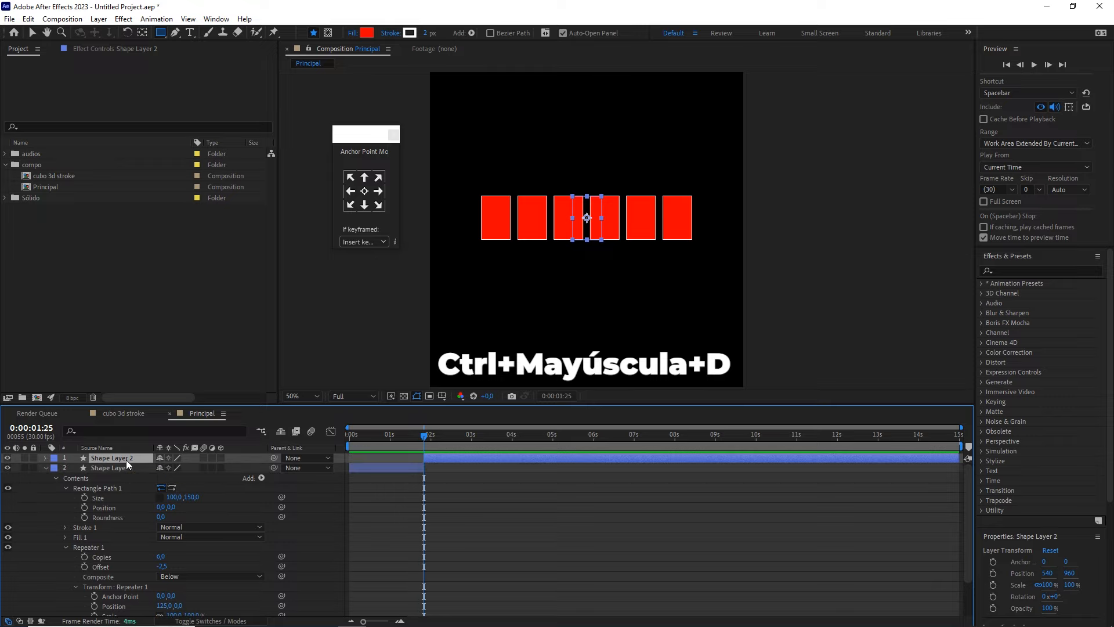
left_click(46, 468)
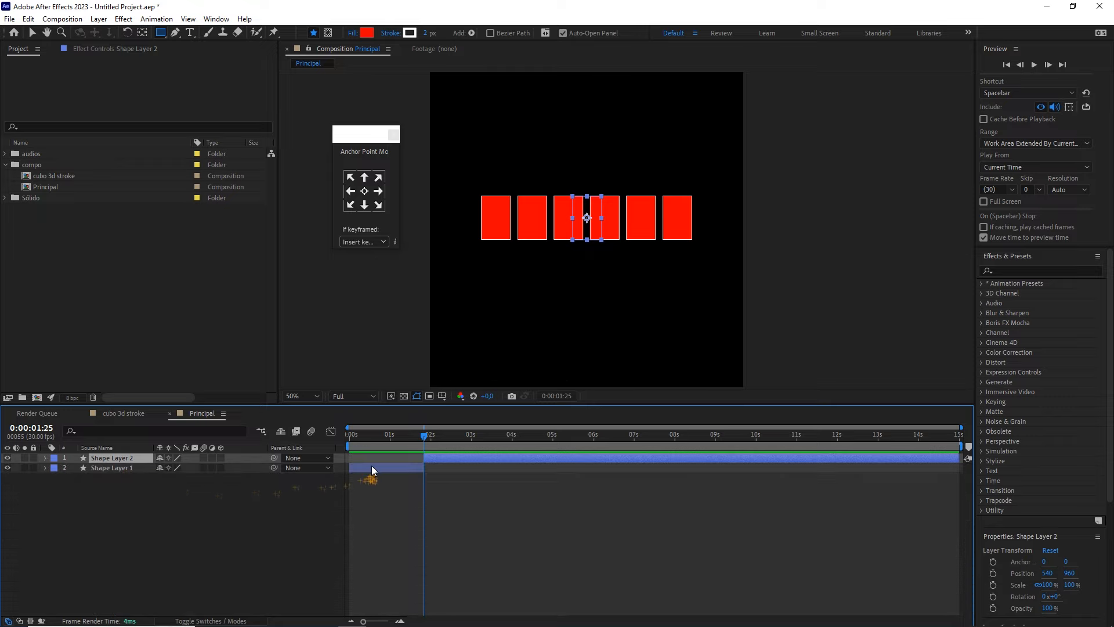
- Duplicate the first segment, Shape Layer 1, and set the copy's fill to None
left_click(371, 469)
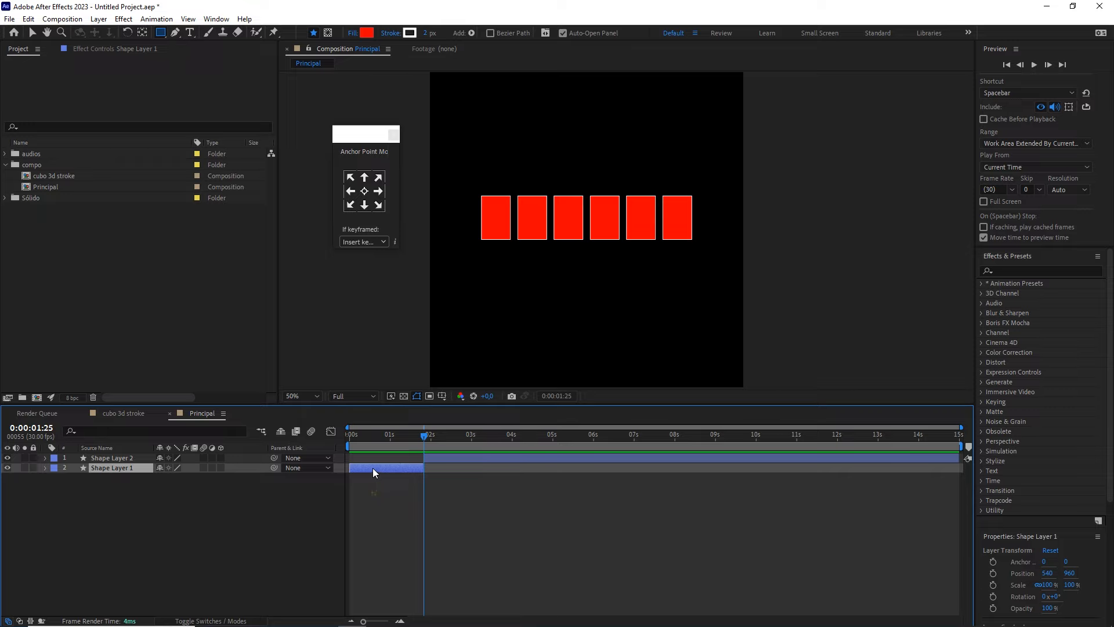
key("ctrl+d")
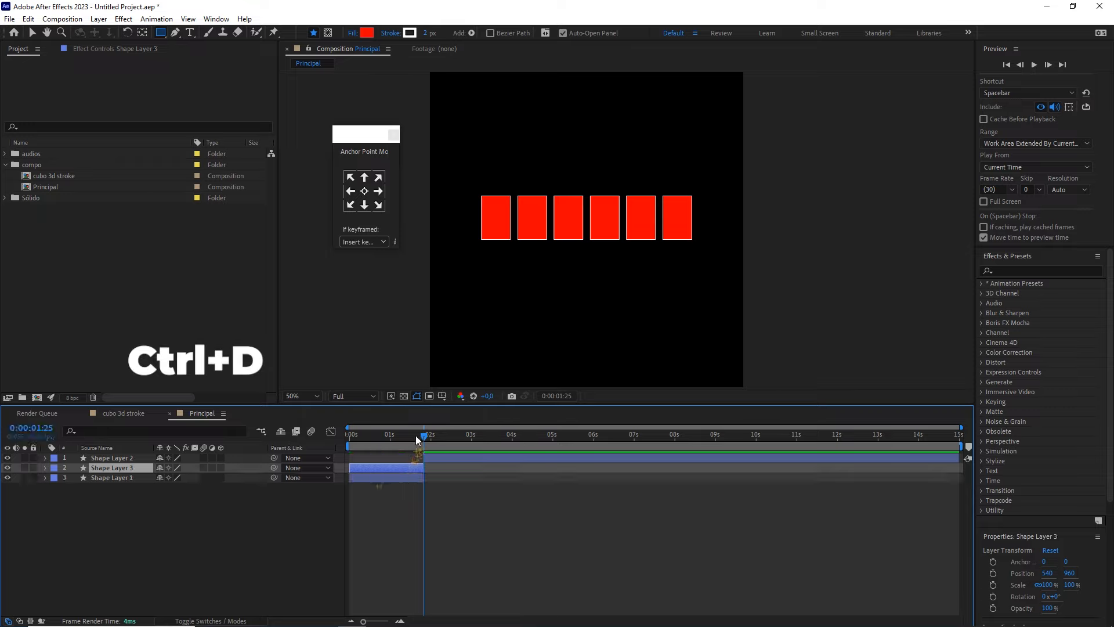
left_click_drag(416, 436, 397, 436)
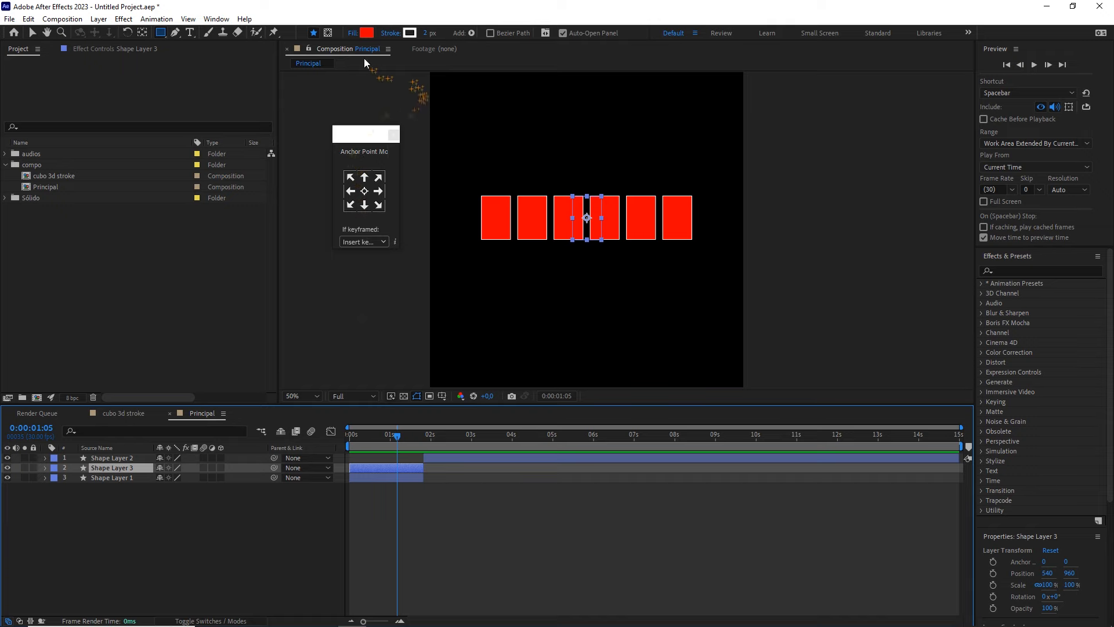
left_click(353, 33)
left_click(216, 122)
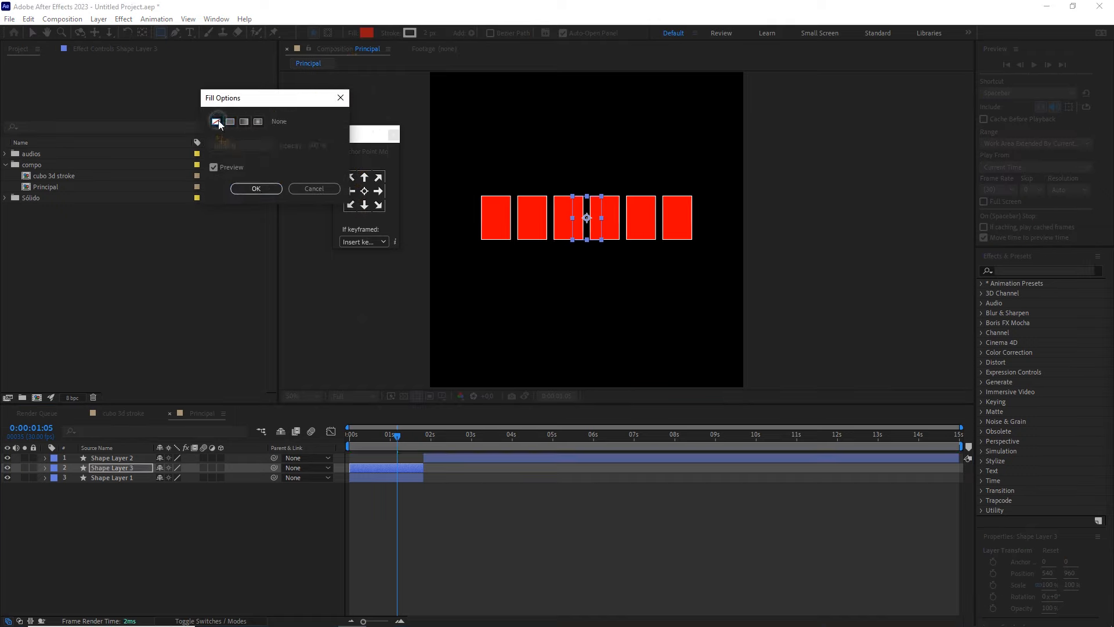
left_click(256, 188)
- Set the stroke of the original Shape Layer 1 to None
left_click(118, 477)
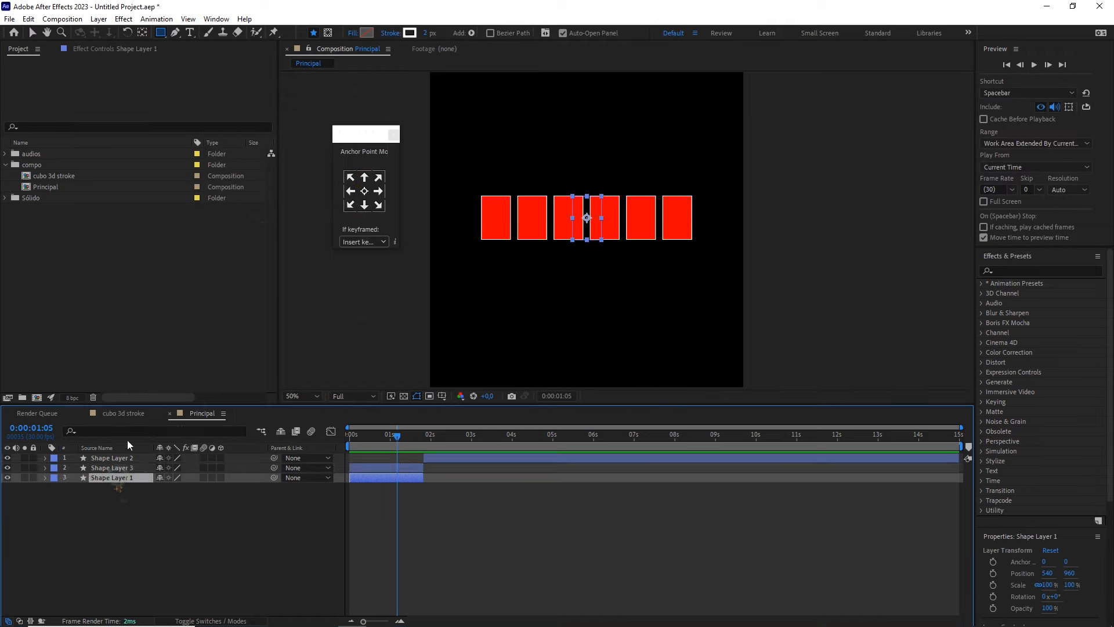
left_click(390, 32)
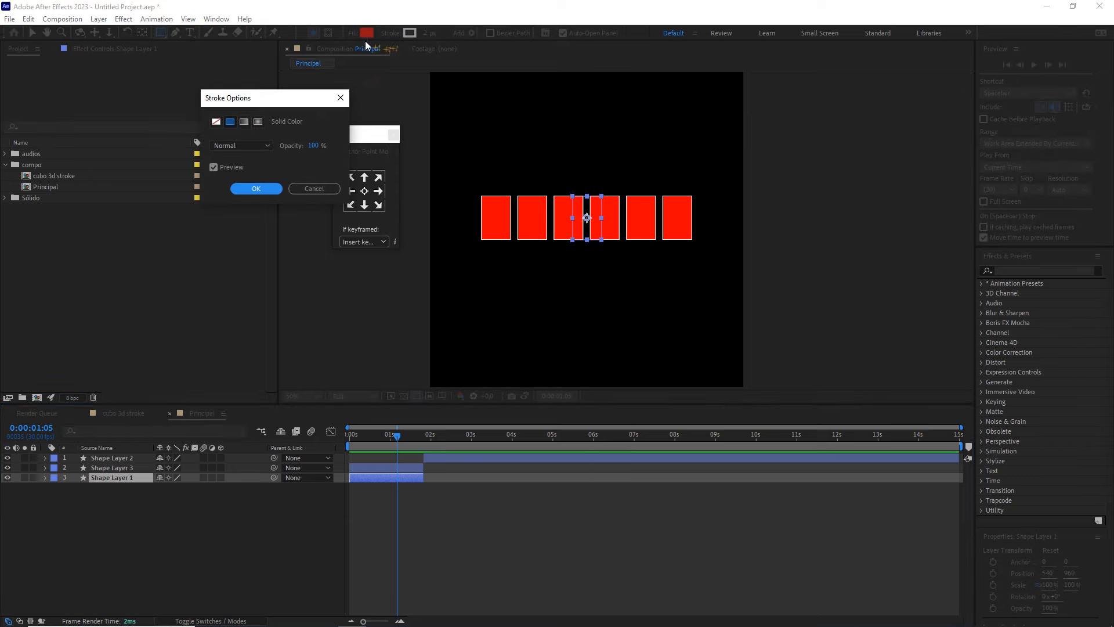
left_click(221, 122)
left_click(256, 188)
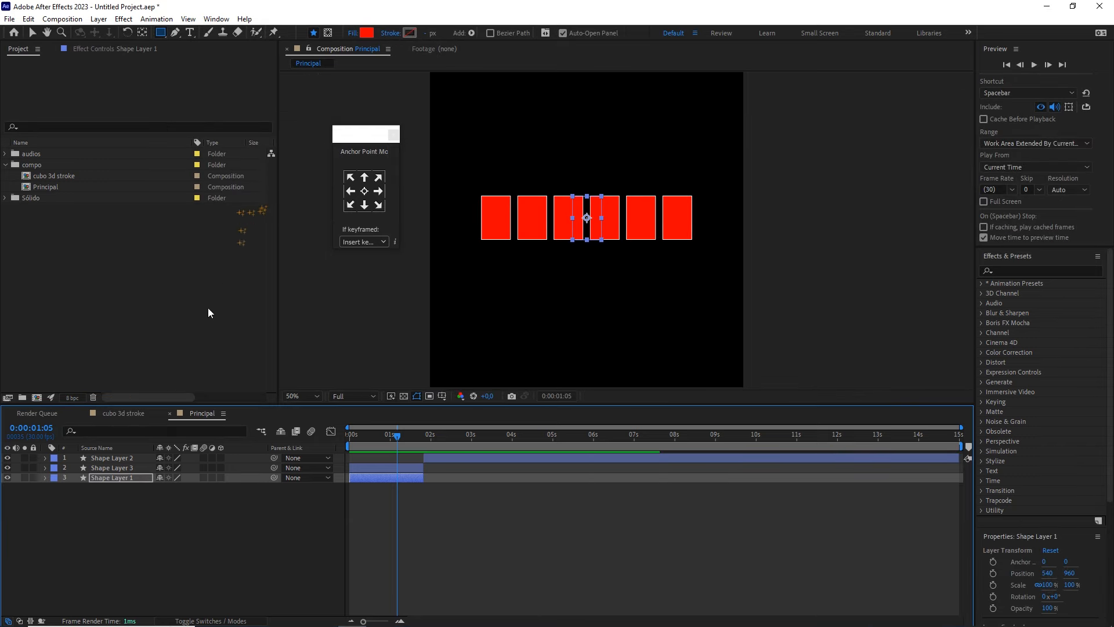
- Check the outline-only and fill-only layers individually by soloing them, and leave both soloed
left_click(26, 467)
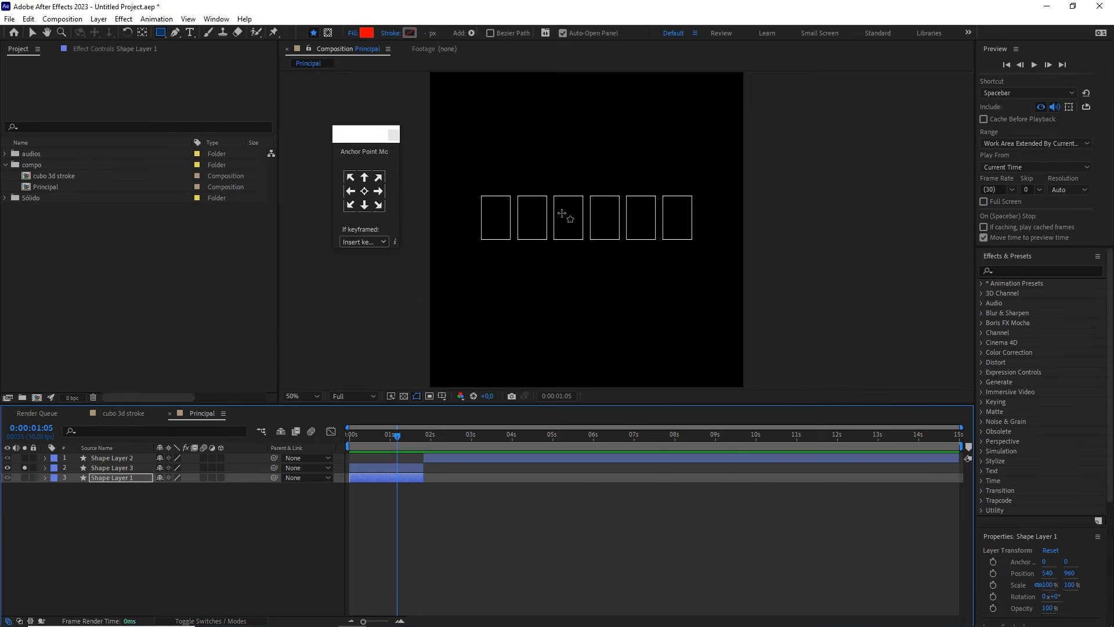
left_click(25, 468)
left_click(24, 477)
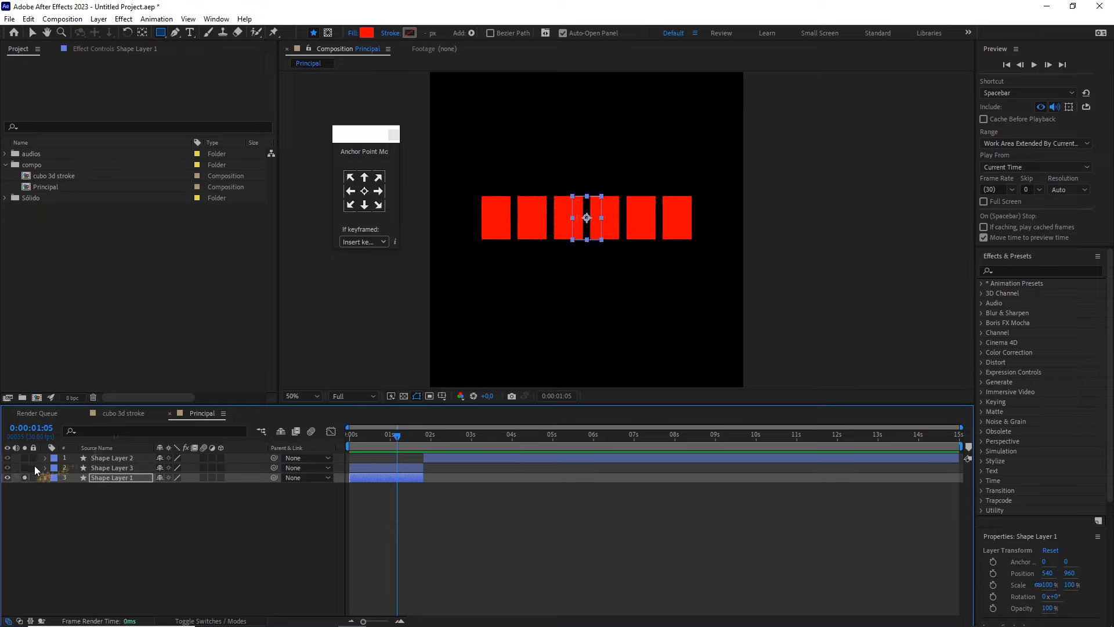
left_click(25, 468)
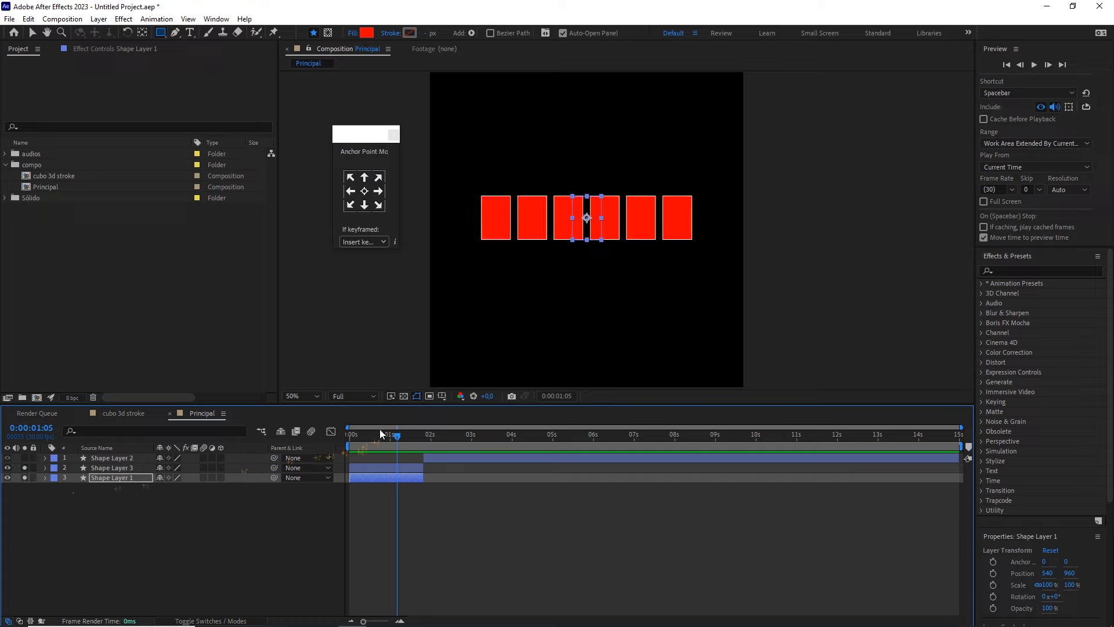
- Return to the first frame and rename Shape Layer 1 as relleno and Shape Layer 3 as stroke
left_click_drag(389, 434, 338, 437)
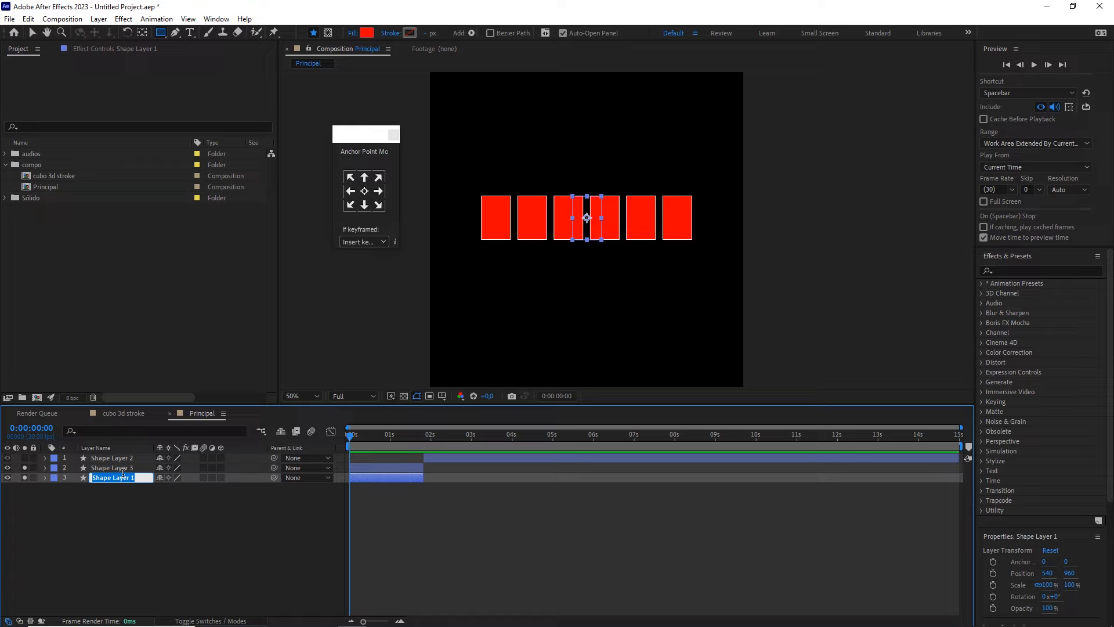
type("relleno")
left_click(128, 468)
key("Return")
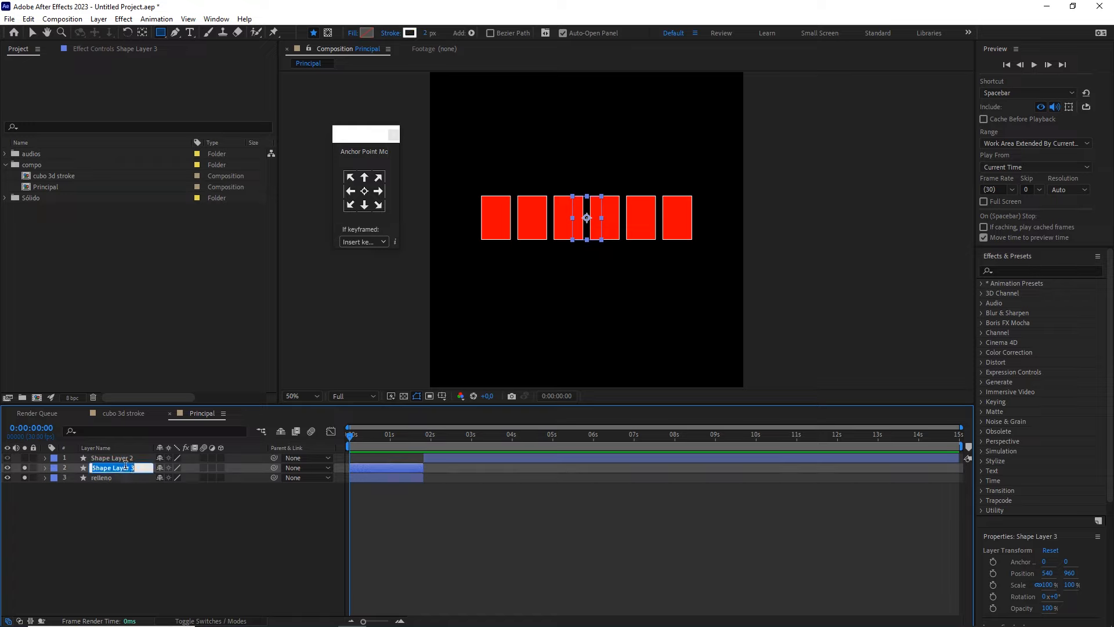
type("stroke")
- Draw a tall rectangular mask on the relleno layer just left of the row, clear of every rectangle
left_click(109, 479)
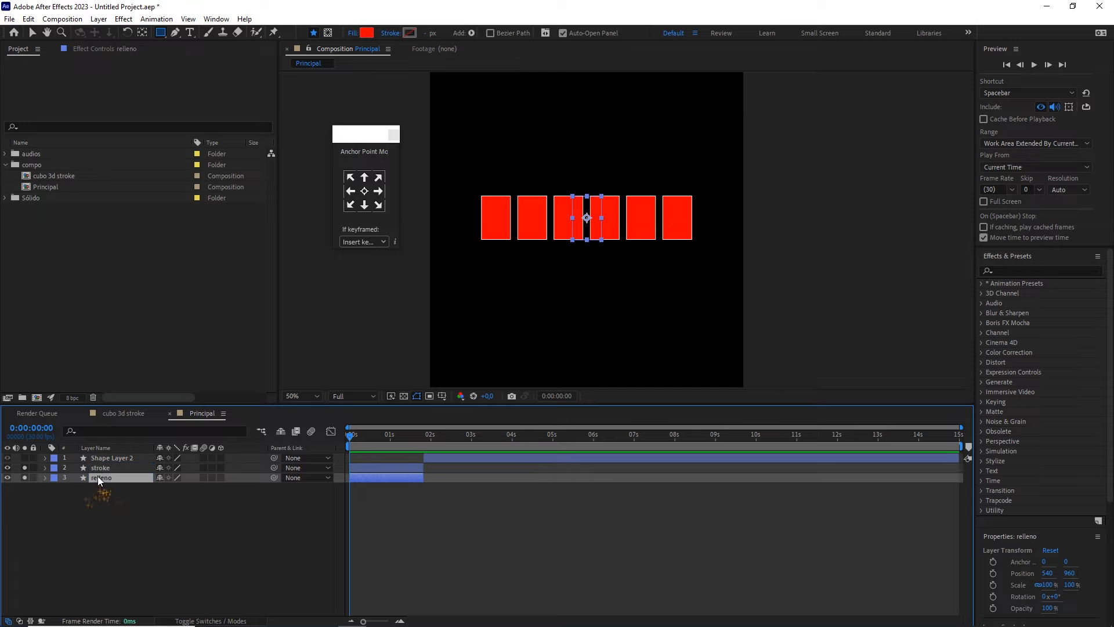
left_click(159, 33)
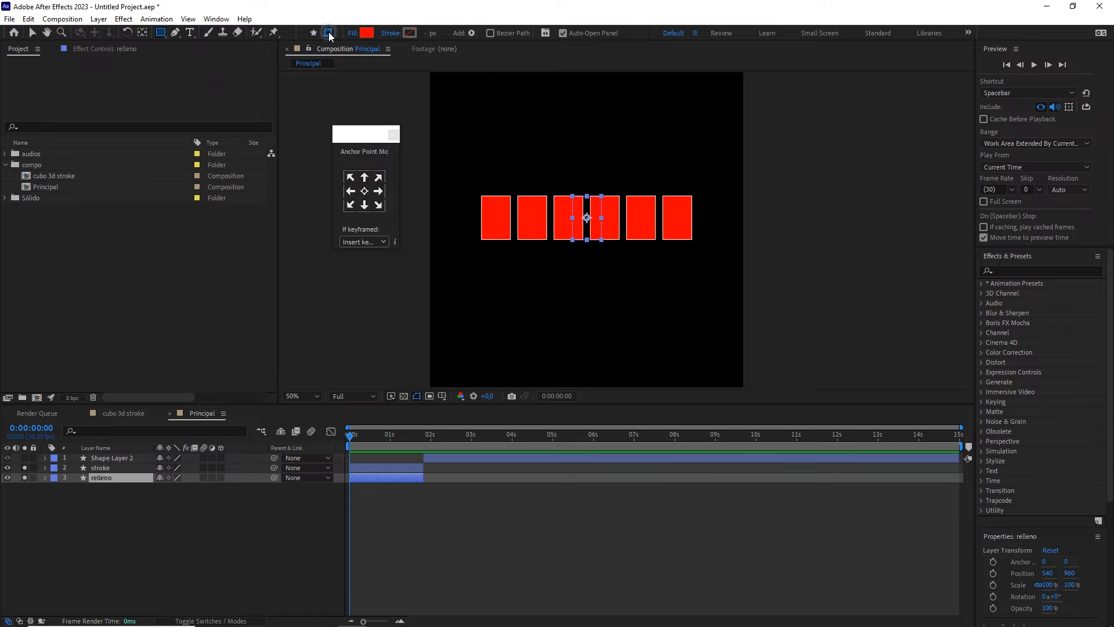
left_click(328, 34)
left_click_drag(500, 190, 543, 177)
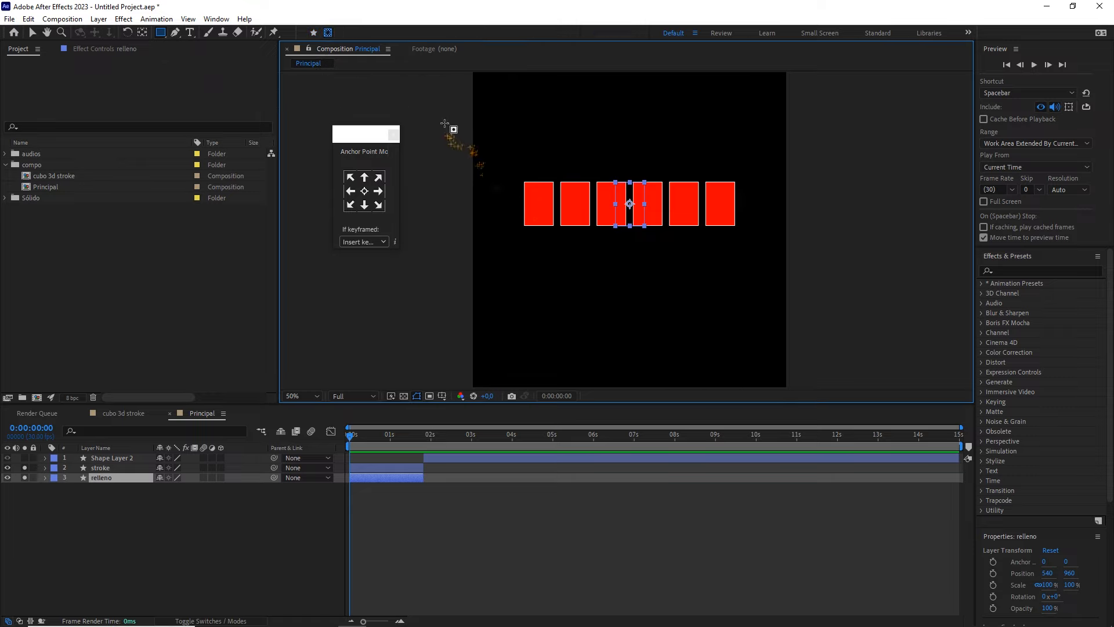
left_click_drag(435, 119, 517, 283)
scroll(96, 467, "up", 3)
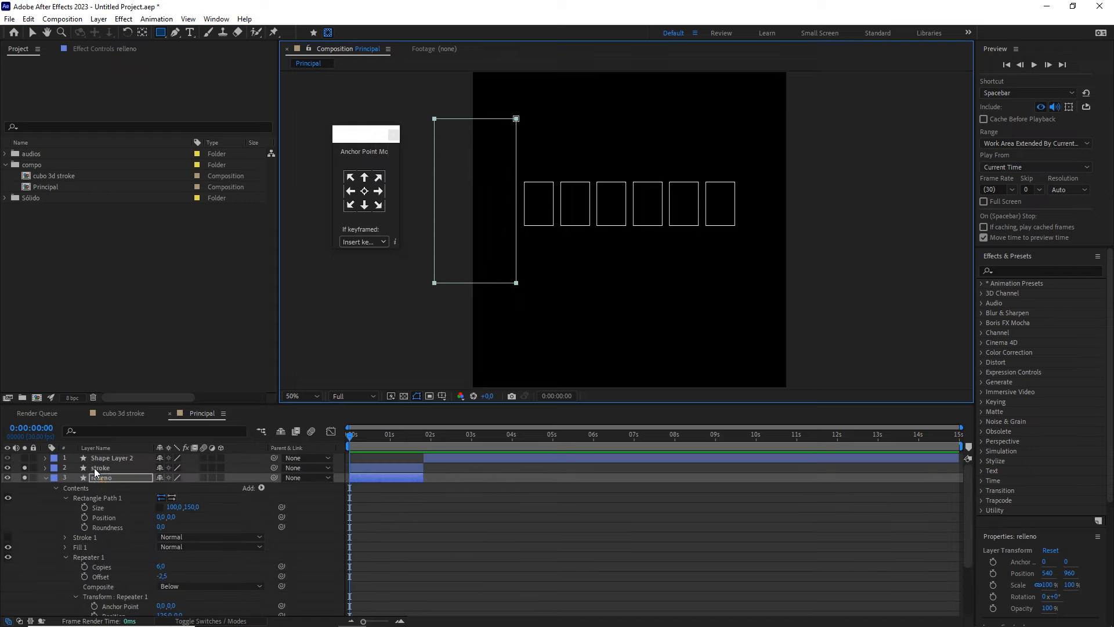
left_click(45, 478)
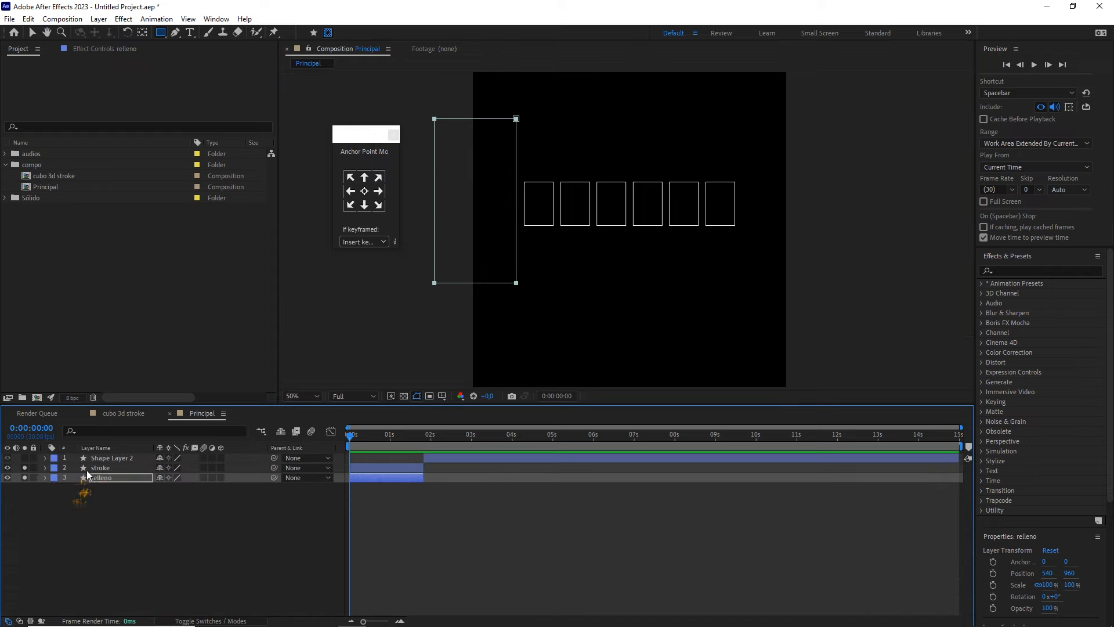
- Reveal the relleno layer's mask properties and add a Mask Path keyframe at 0:00:00:00
key("m")
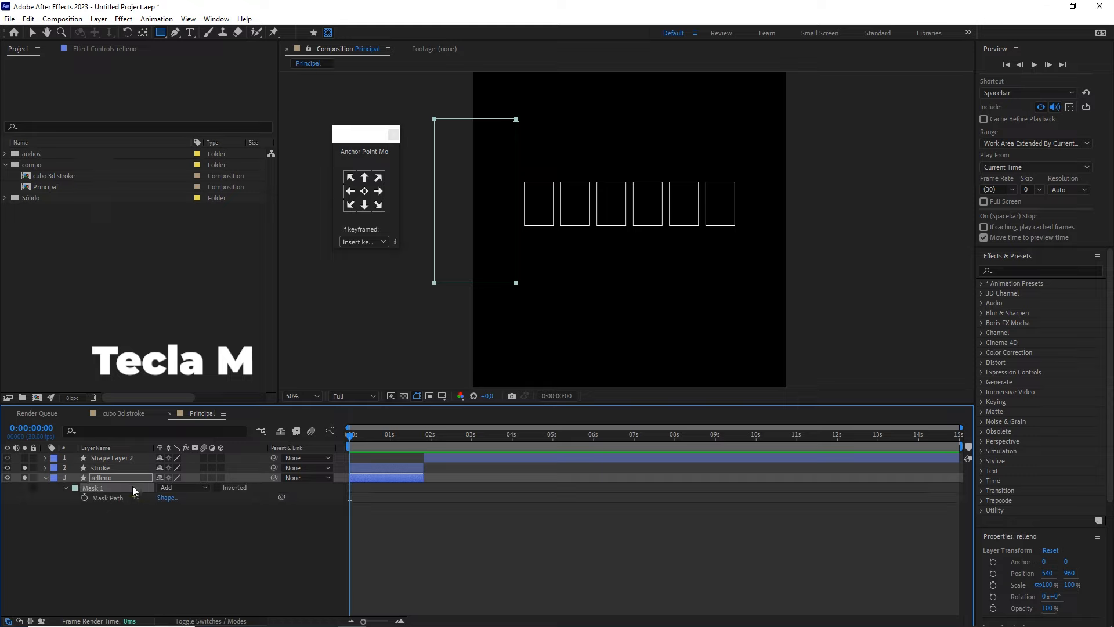
left_click(64, 487)
left_click(64, 488)
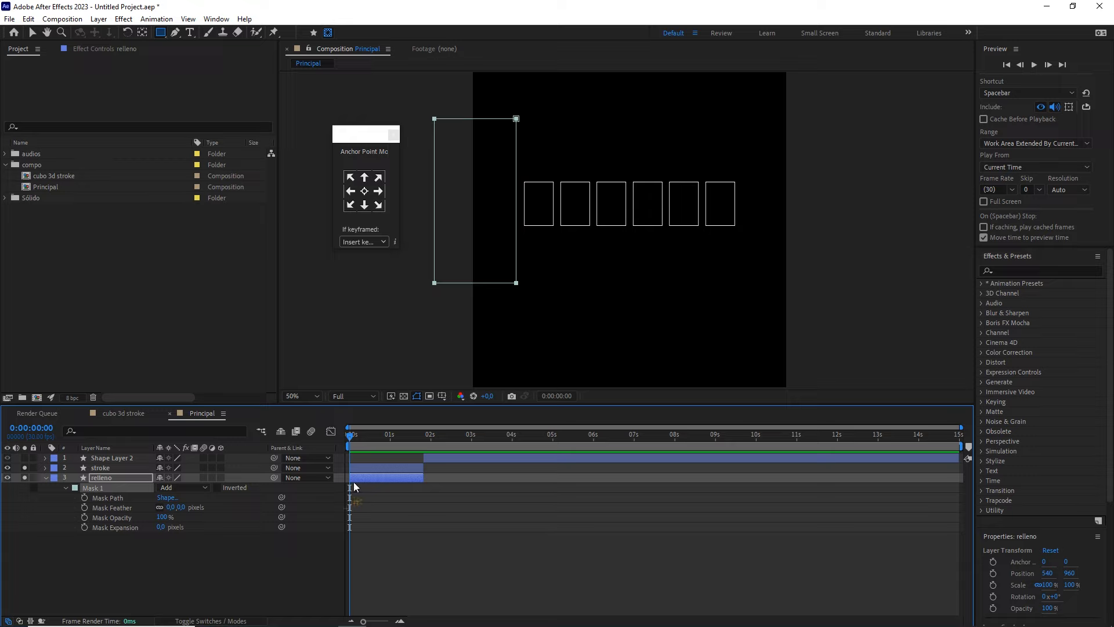
left_click(85, 498)
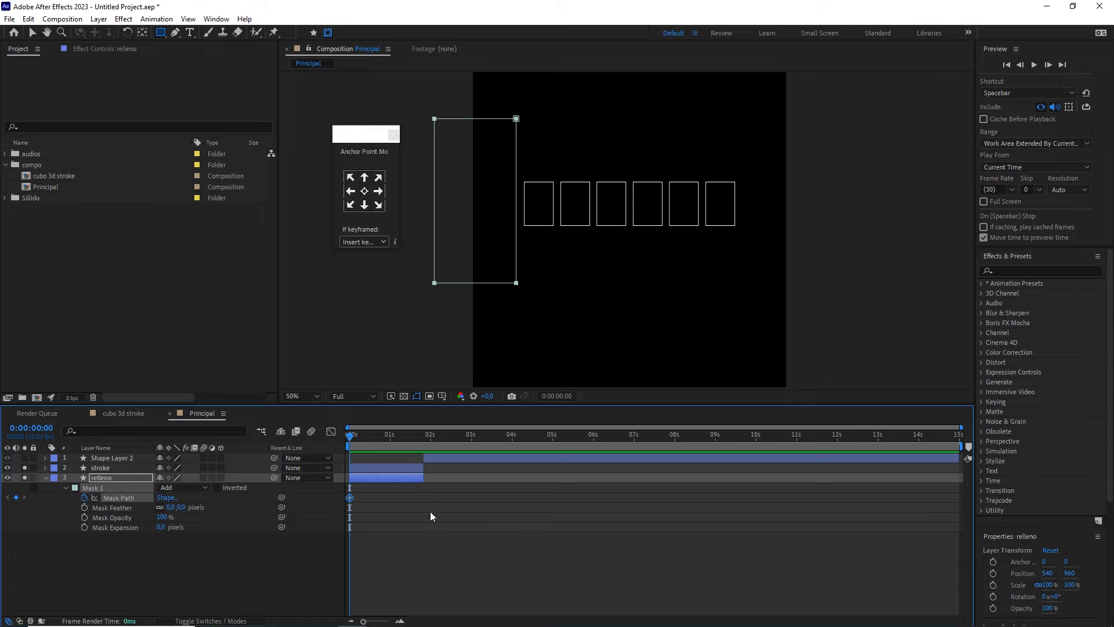
- At 0:00:00:03, extend the mask's right edge past the first rectangle to reveal its fill
key("Page_Down")
key("Page_Down")
key("Page_Down")
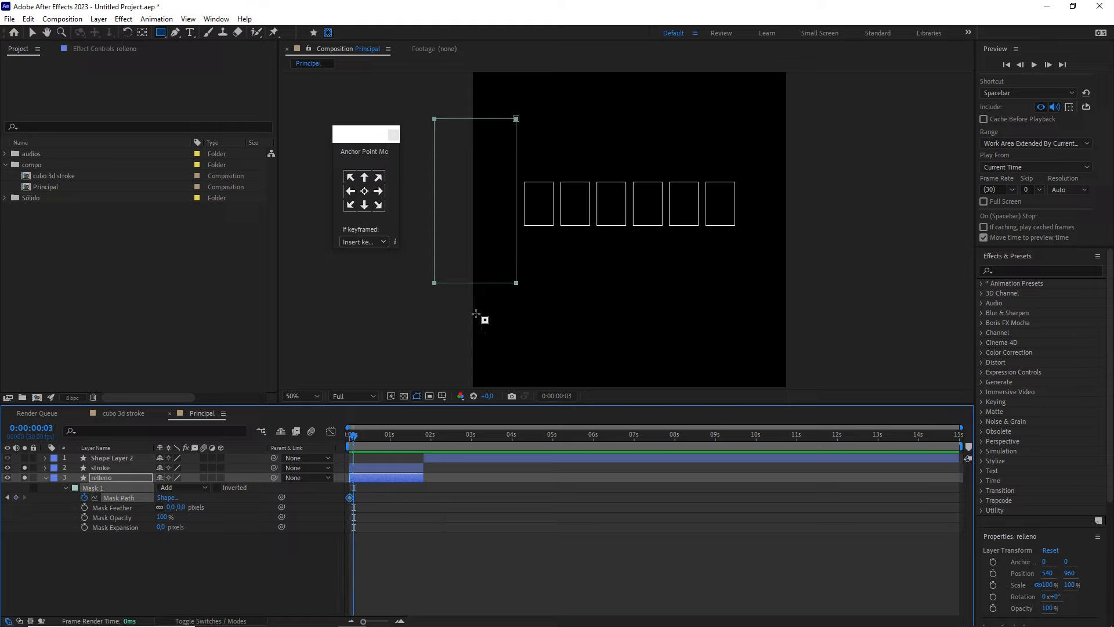
key("v")
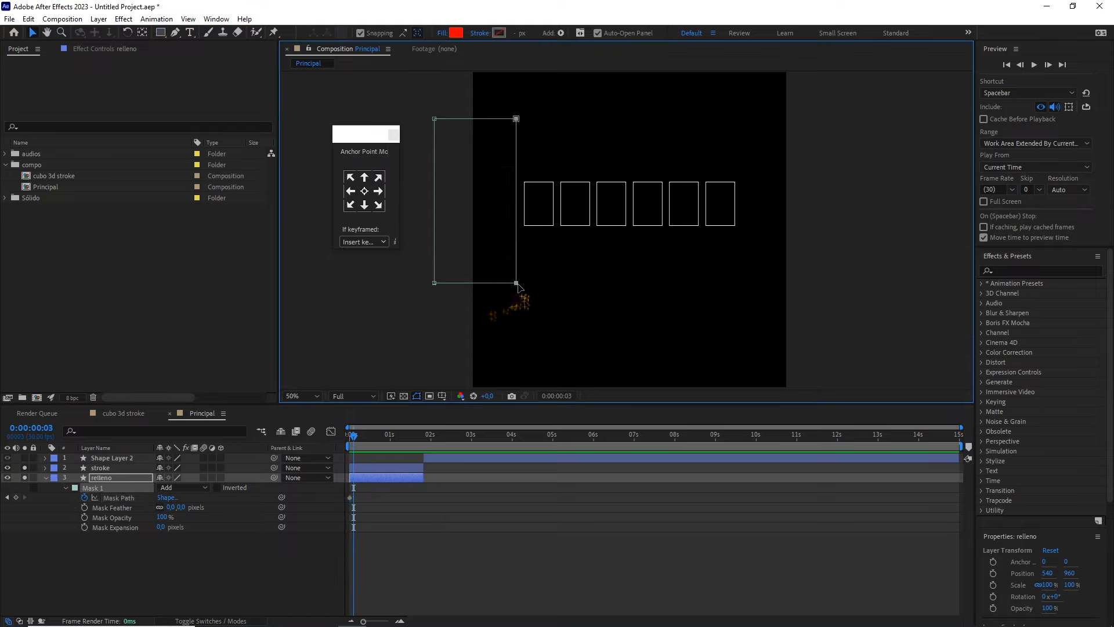
left_click_drag(518, 285, 558, 286)
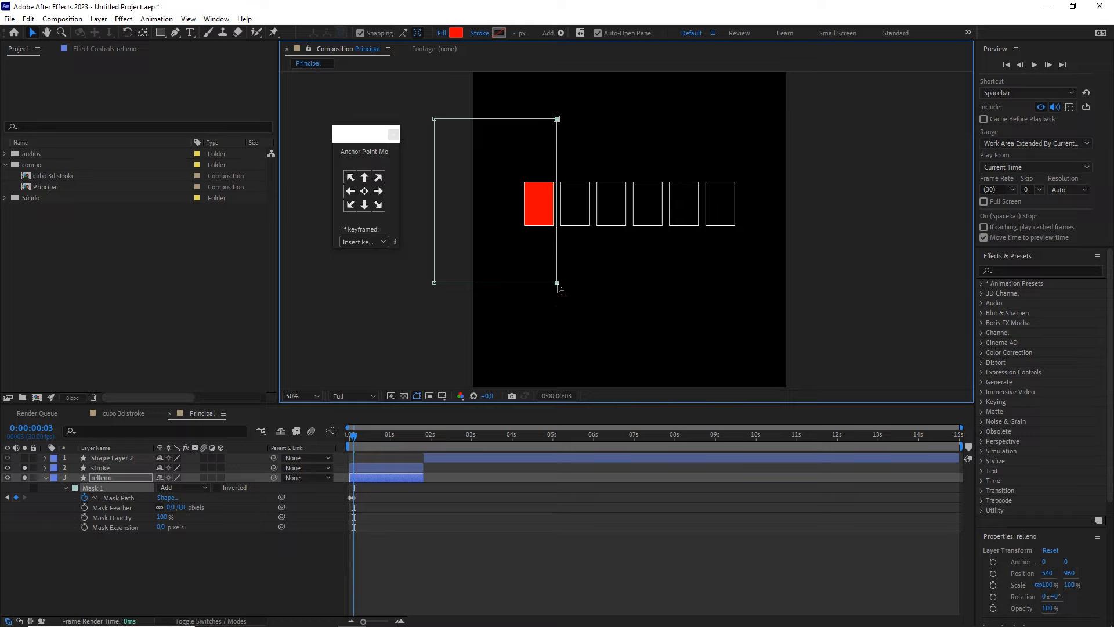
- At 0:00:00:06, extend the mask's right edge past the second rectangle
key("Page_Down")
key("Page_Down")
key("Page_Down")
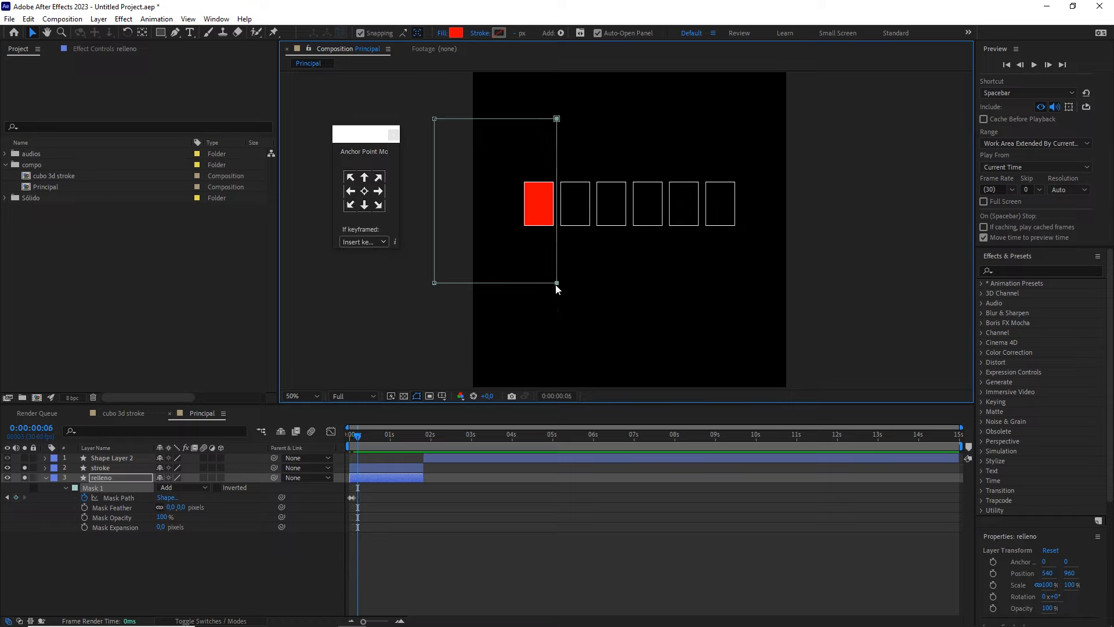
left_click_drag(557, 287, 593, 286)
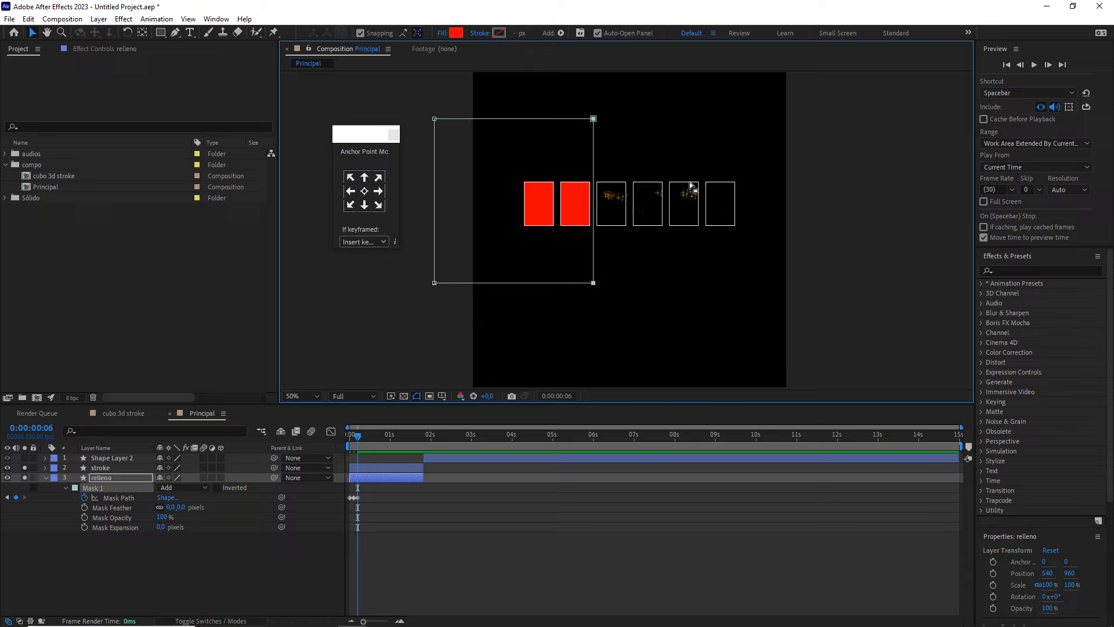
- At 0:00:00:09, extend the mask's right edge past the third rectangle
key("Page_Down")
key("Page_Down")
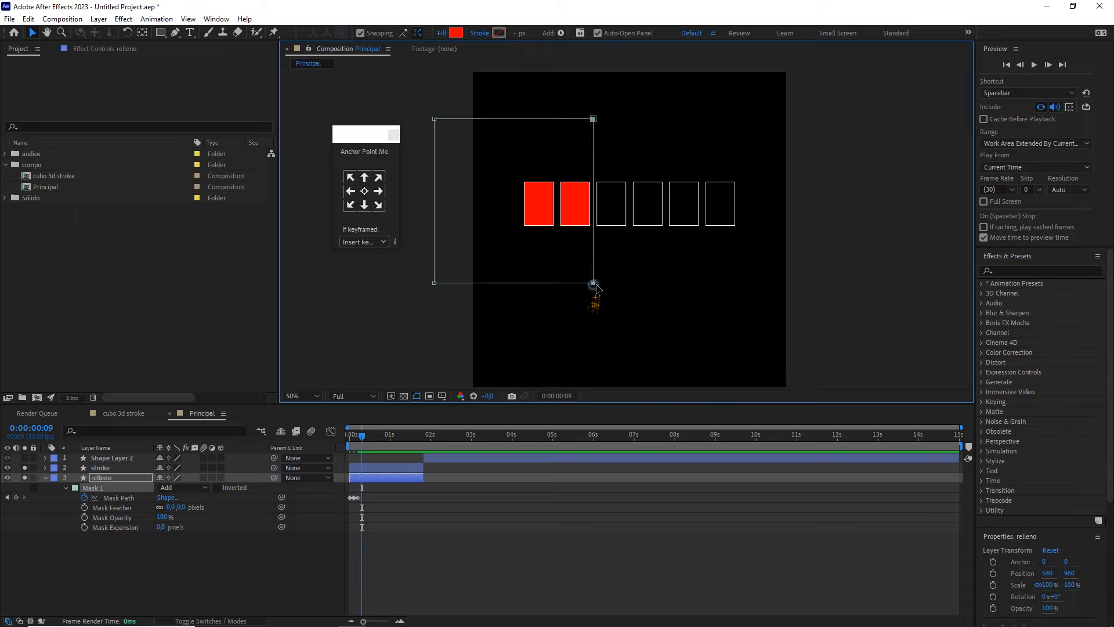
left_click_drag(593, 283, 628, 283)
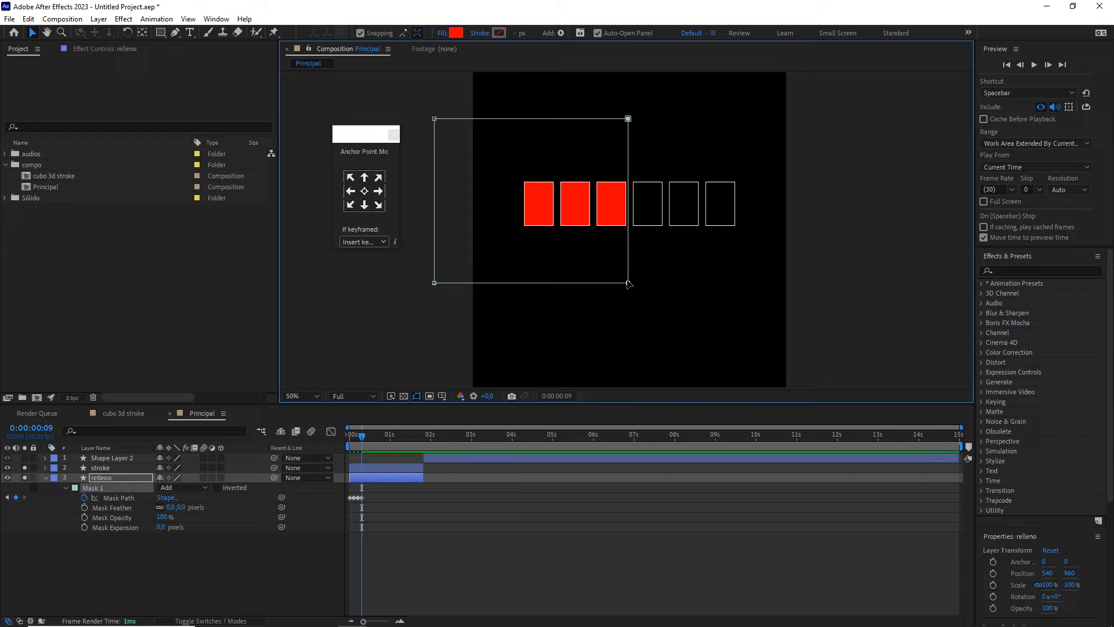
- At 0:00:00:12, extend the mask's right edge past the fourth rectangle
key("Page_Down")
key("Page_Down")
key("Page_Down")
left_click_drag(628, 284, 665, 284)
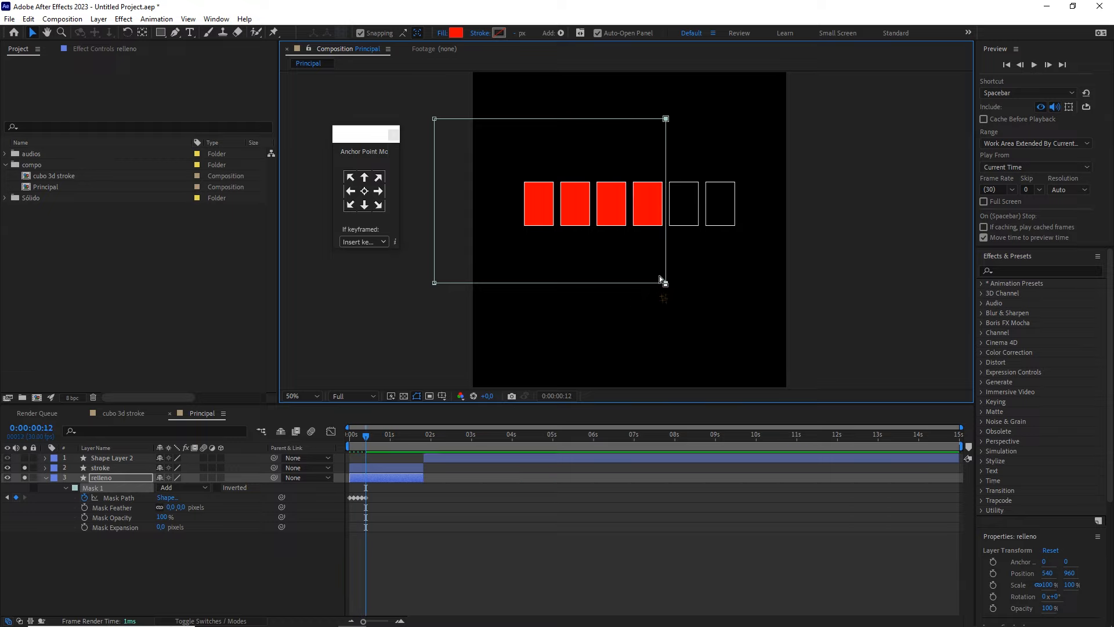
- At 0:00:00:15, extend the mask's right edge past the fifth rectangle
key("Page_Down")
key("Page_Down")
key("Page_Down")
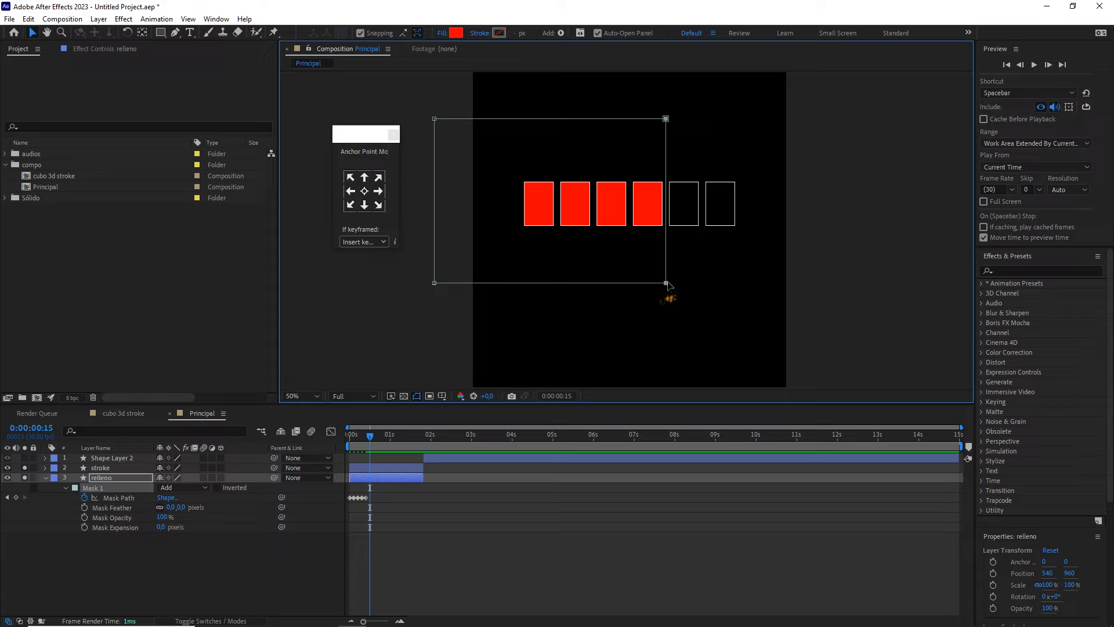
left_click_drag(666, 283, 701, 283)
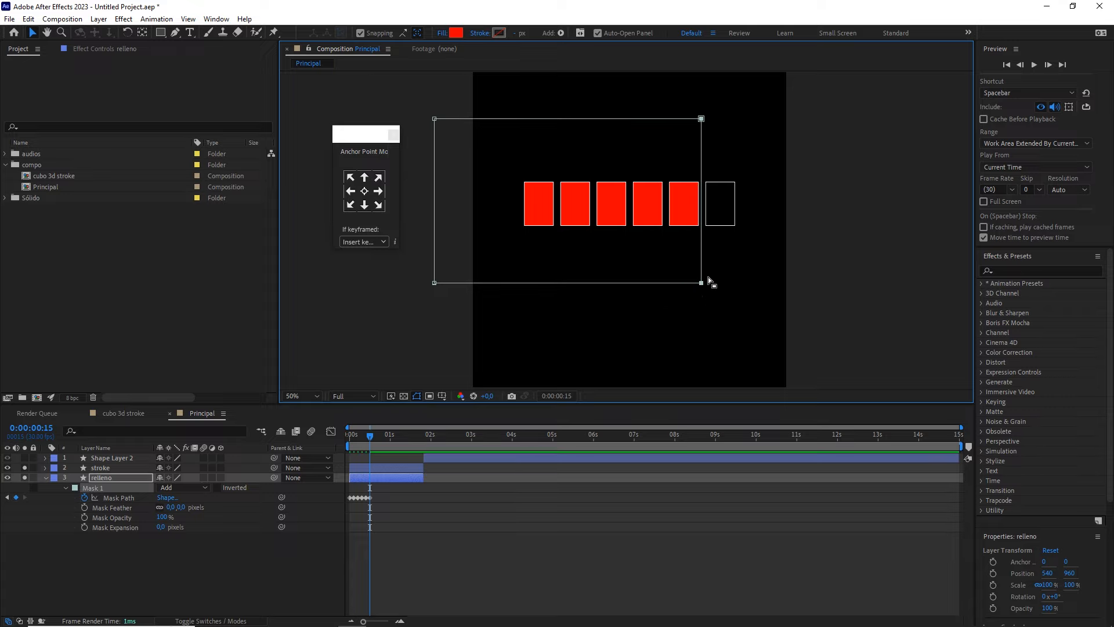
- At 0:00:00:18, extend the mask's right edge past the sixth rectangle
key("Page_Down")
key("Page_Down")
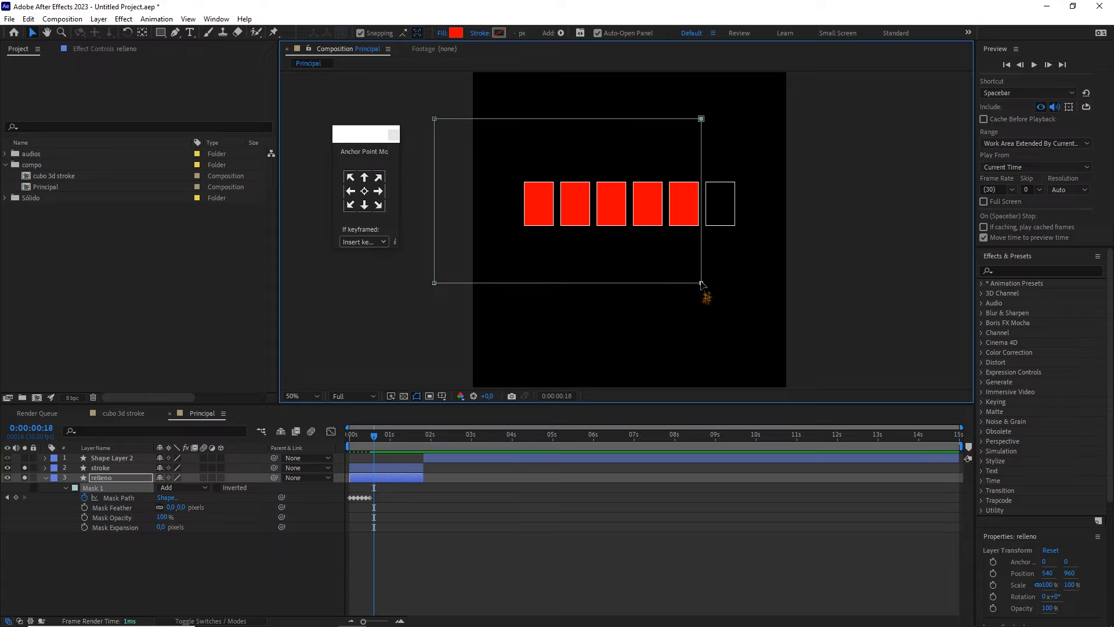
left_click_drag(701, 282, 747, 283)
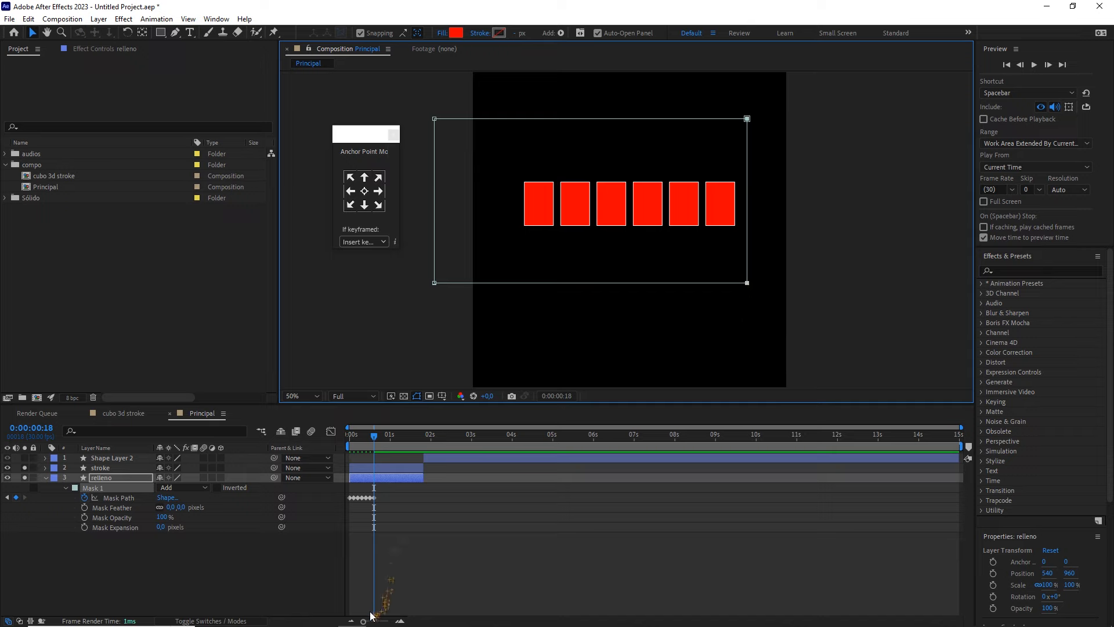
- Convert all of the relleno layer's Mask Path keyframes to hold keyframes
left_click_drag(363, 621, 385, 622)
left_click_drag(515, 493, 325, 521)
right_click(440, 497)
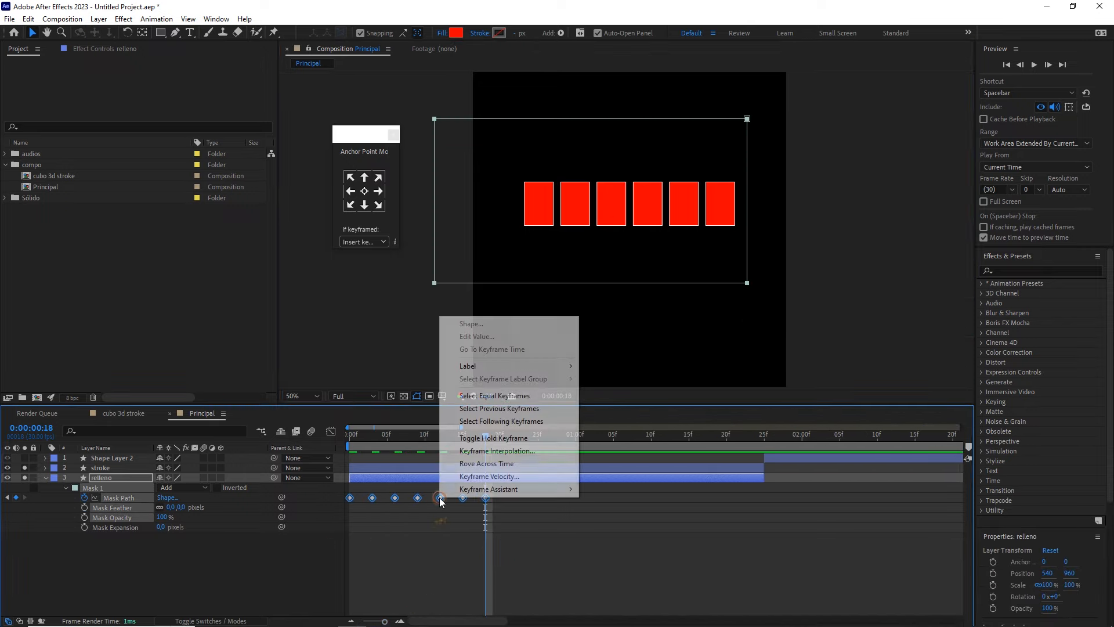
left_click(490, 439)
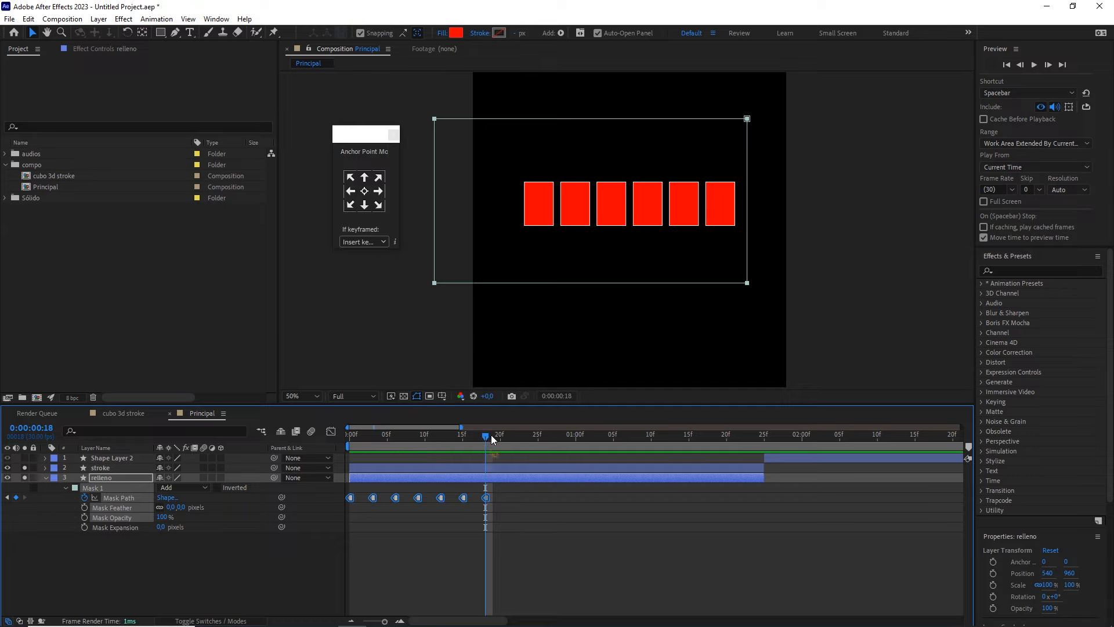
- Preview the stepped rectangle fill from the start of the composition
left_click(359, 435)
mouse_move(359, 436)
left_mouse_down()
mouse_move(549, 441)
mouse_move(346, 442)
left_mouse_up()
key("space")
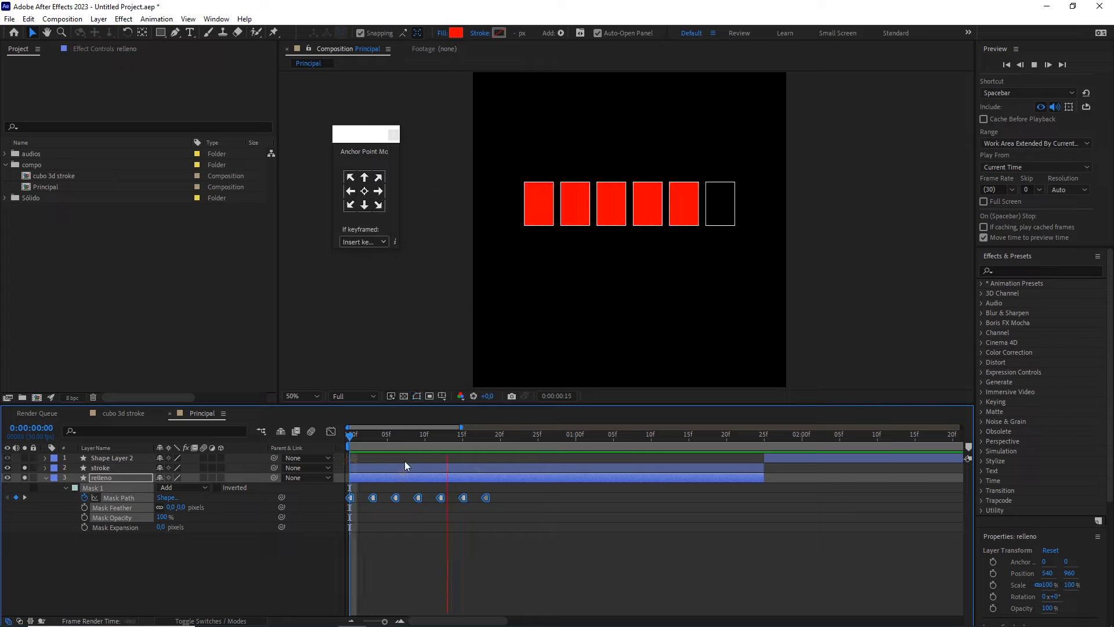
key("space")
- Stretch the Mask Path keyframes proportionally so the last one falls at 0:00:01:25, where the relleno layer ends
mouse_move(508, 435)
left_mouse_down()
mouse_move(352, 442)
mouse_move(427, 454)
mouse_move(500, 448)
left_mouse_up()
left_click_drag(619, 437, 765, 443)
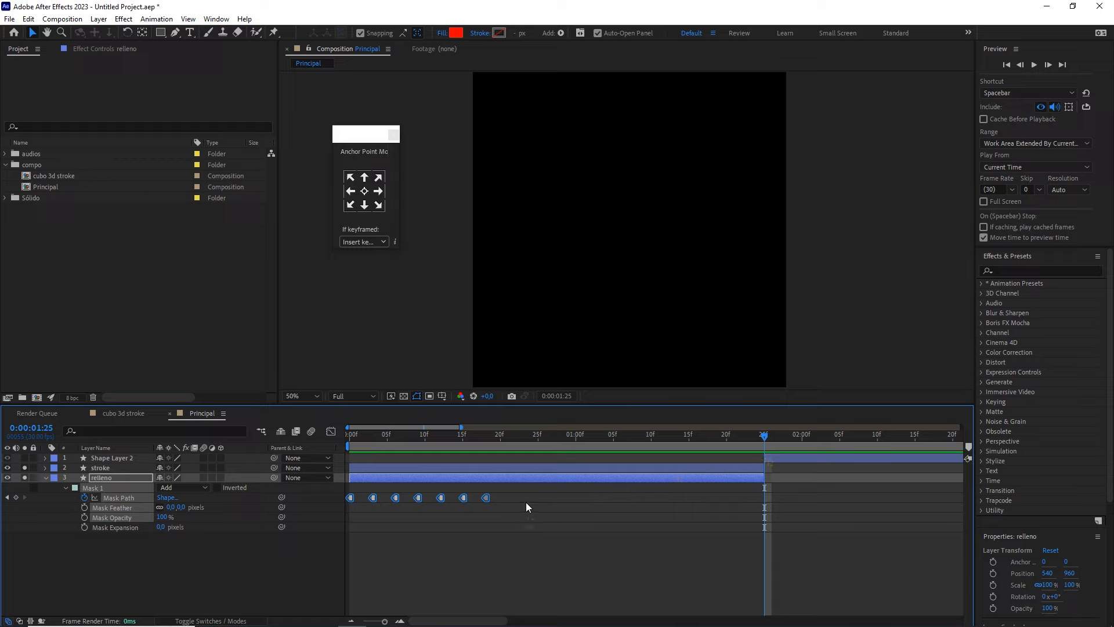
left_click(486, 497, "alt")
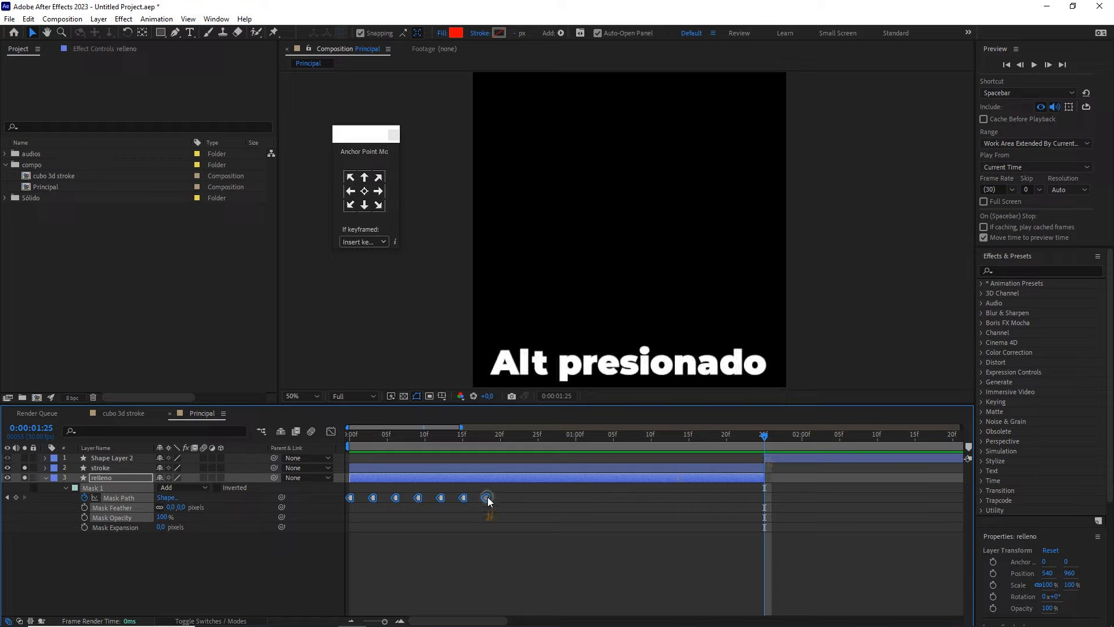
left_click_drag(487, 497, 765, 500)
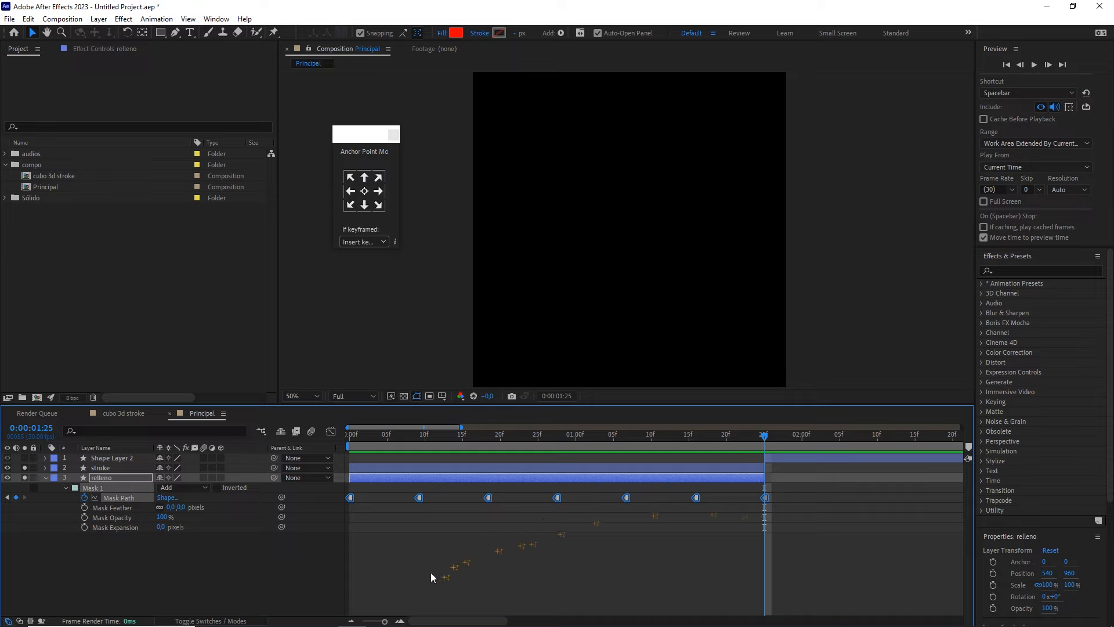
- Turn off solo on the stroke and relleno layers and play the whole animation from the start
left_click_drag(384, 621, 363, 621)
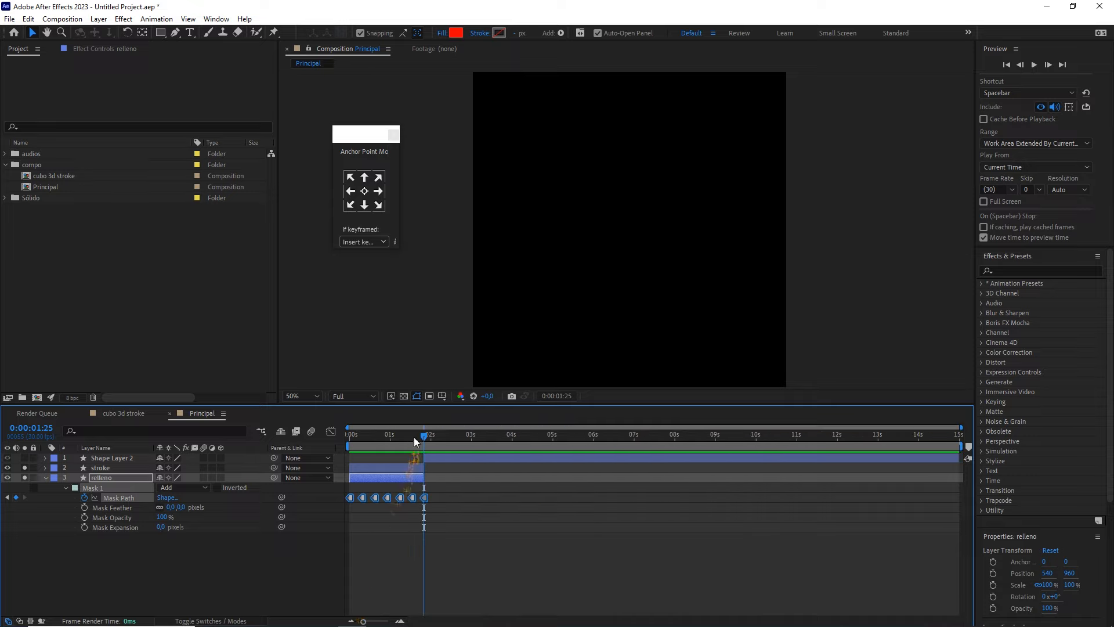
left_click_drag(424, 435, 348, 438)
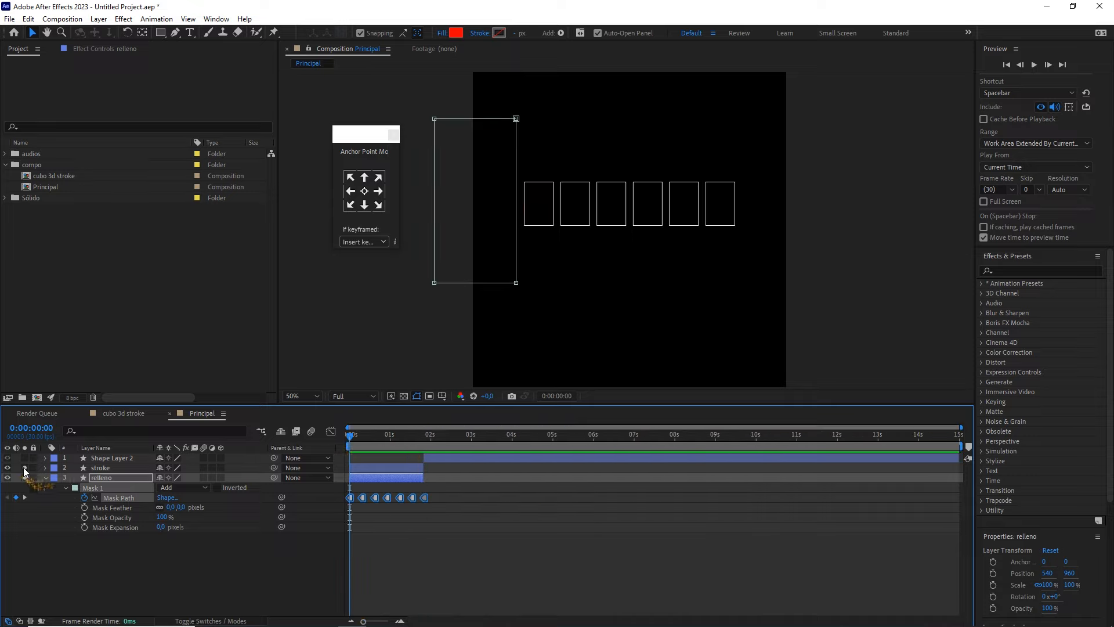
left_click(148, 560)
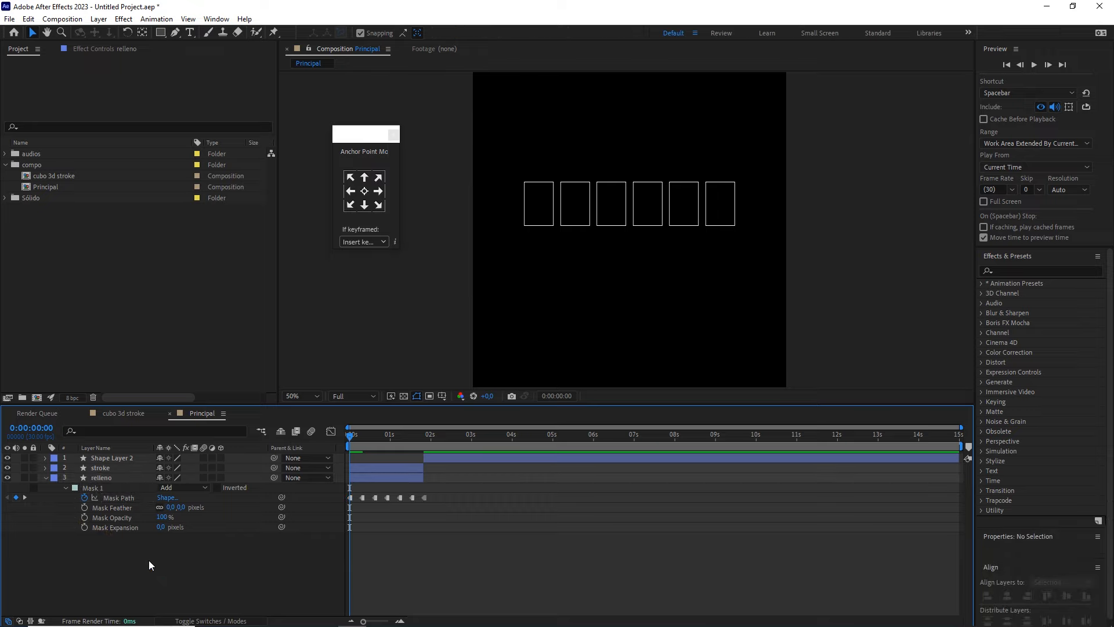
key("space")
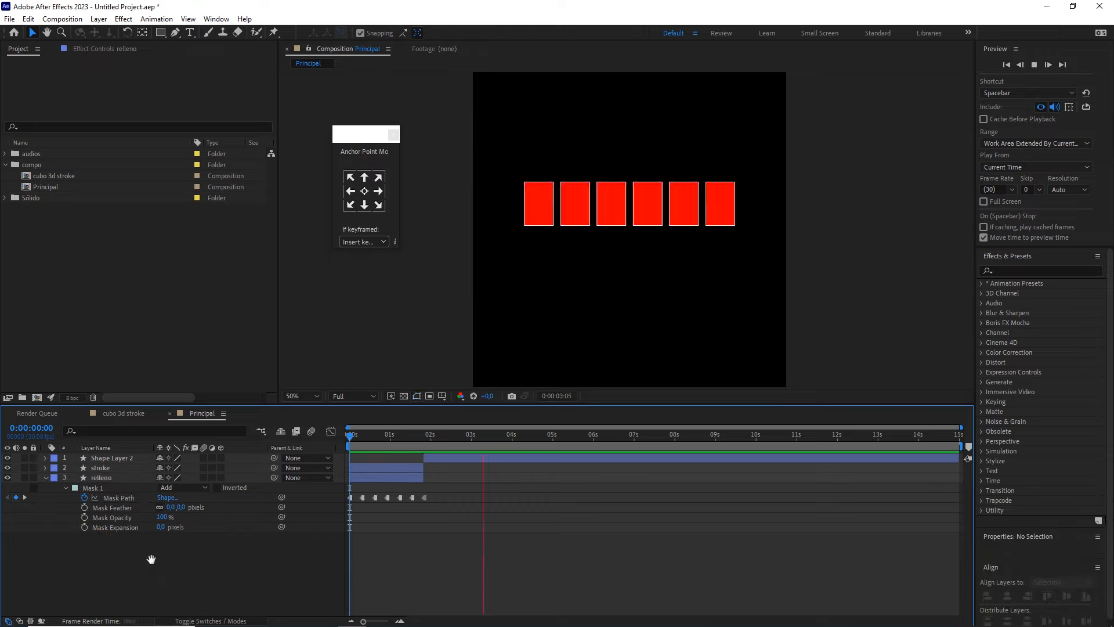
- At 0:00:02:14, change the fill color of Shape Layer 2 to white
left_click_drag(434, 431, 450, 430)
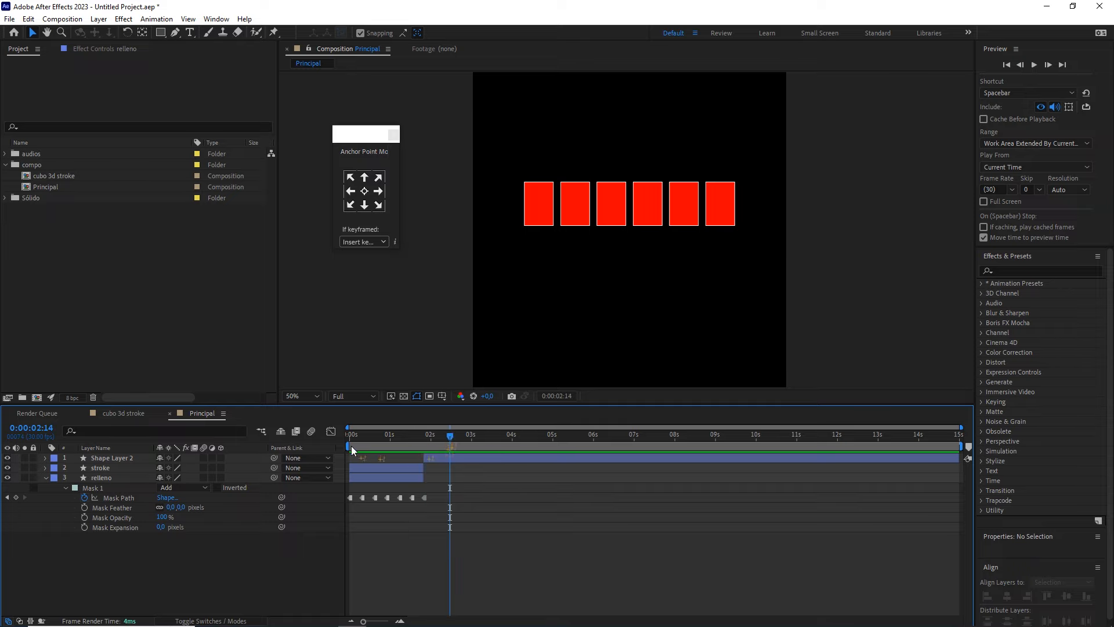
left_click(446, 457)
left_click(456, 33)
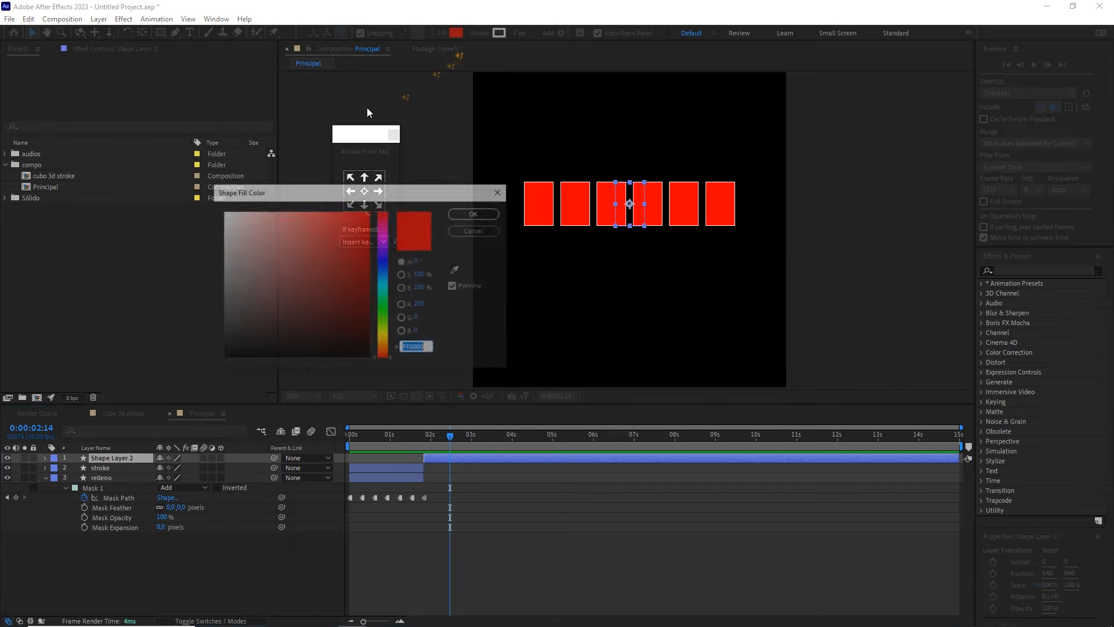
left_click_drag(253, 228, 201, 216)
left_click(474, 215)
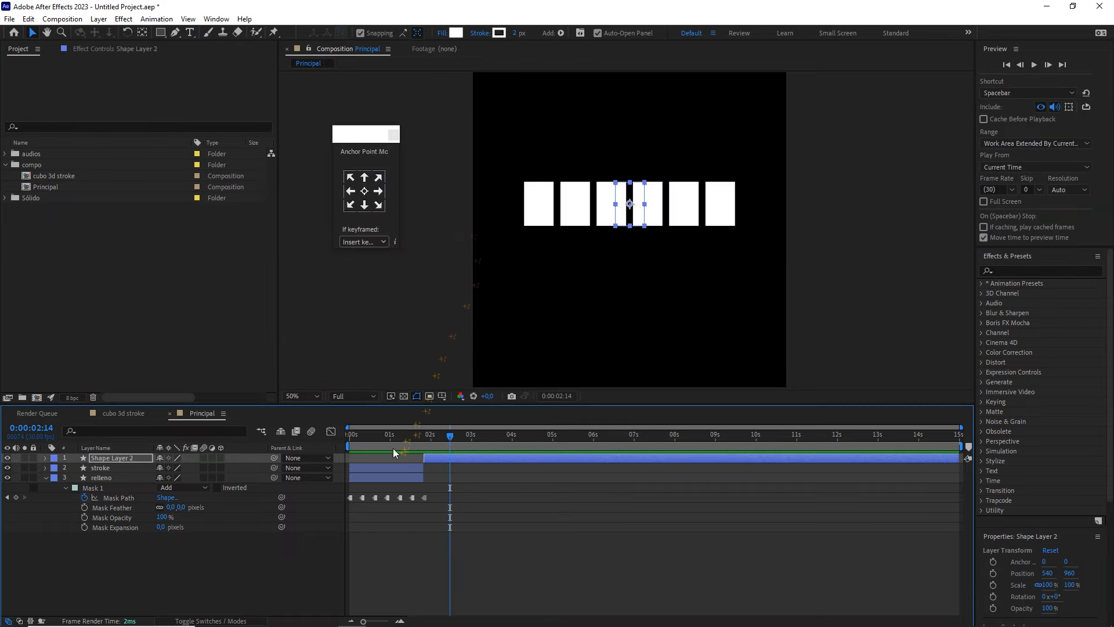
- Change the relleno layer's fill color to white
left_click(377, 477)
left_click(456, 33)
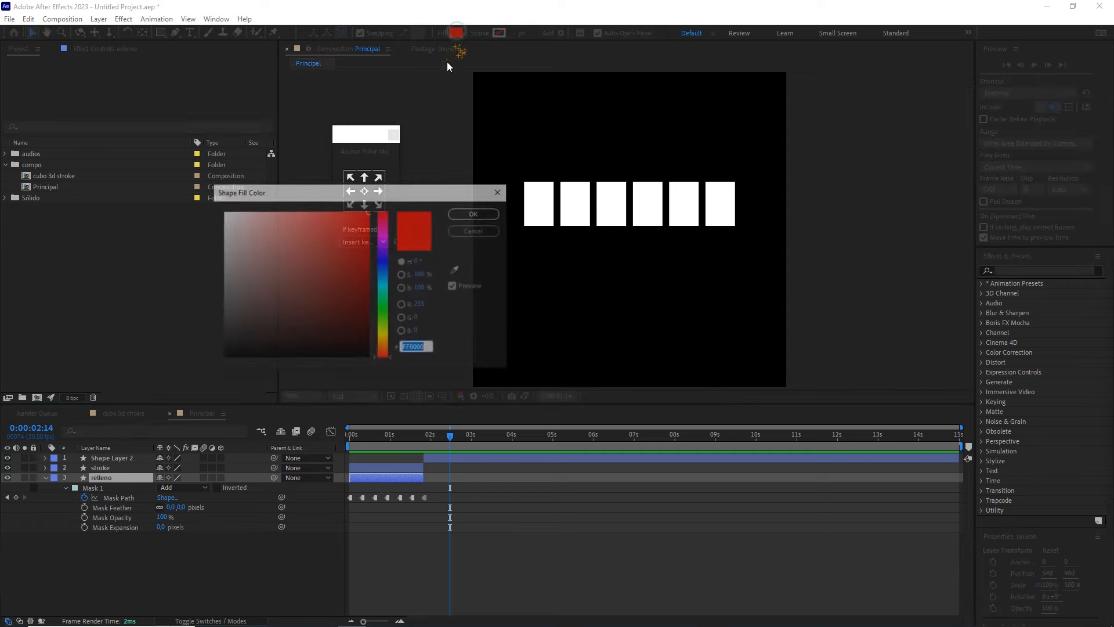
left_click_drag(317, 268, 220, 211)
left_click(476, 213)
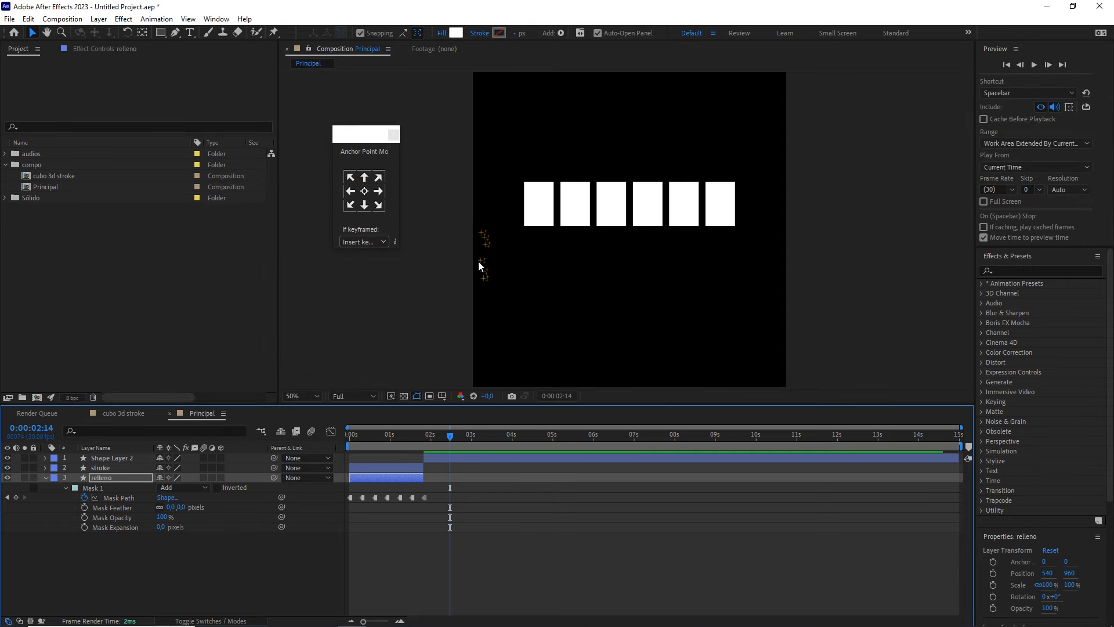
- Collapse the relleno layer's properties and the compo folder, and save the project as tutorial.aep
left_click(44, 478)
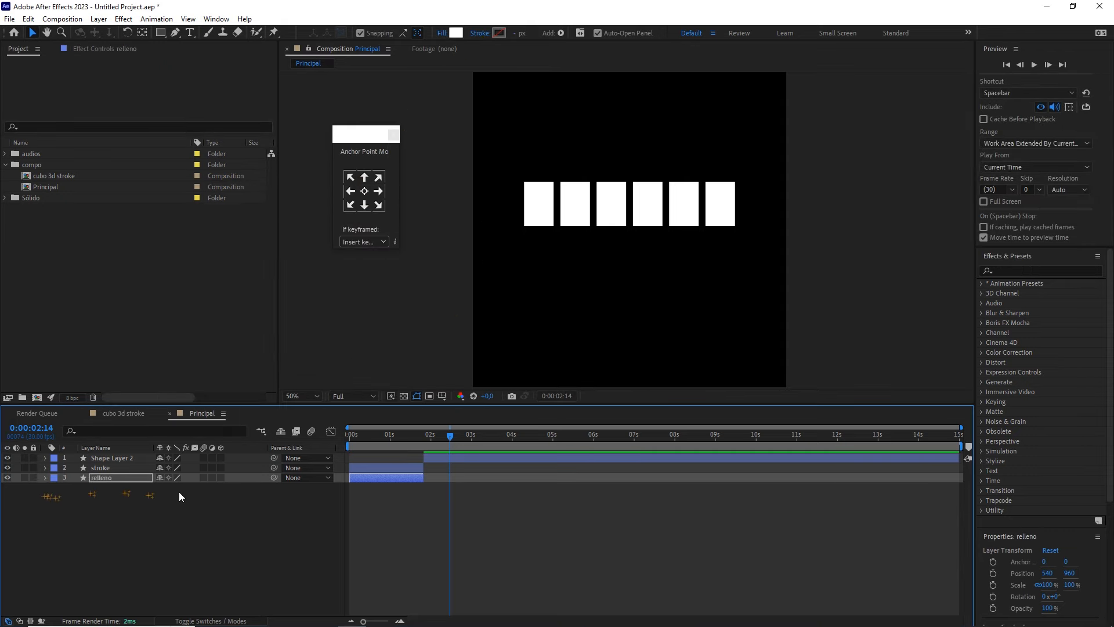
left_click(234, 510)
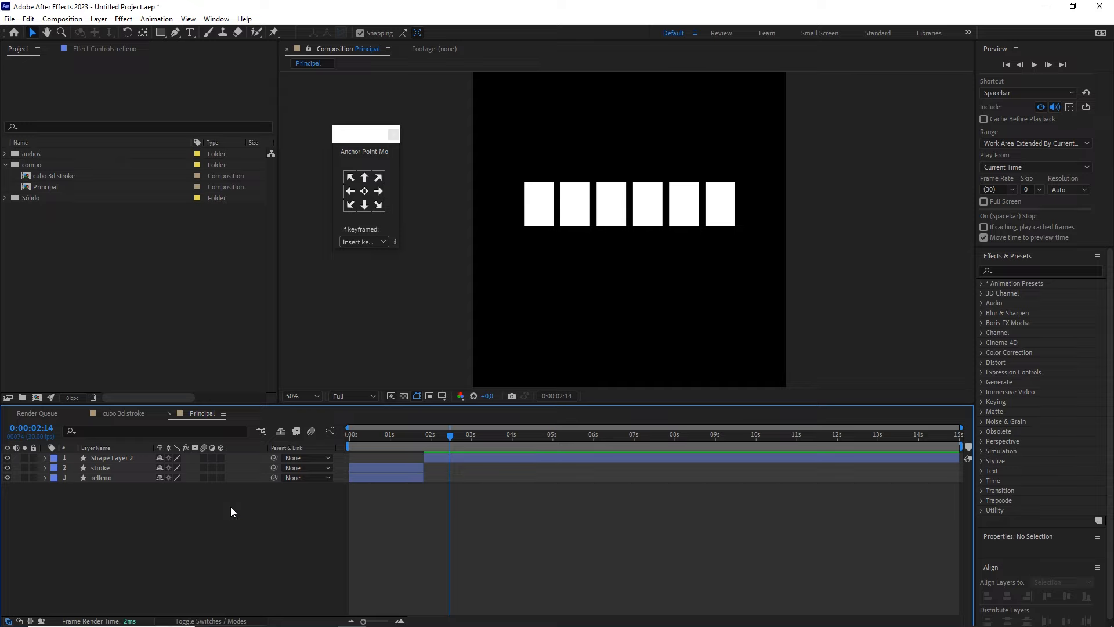
left_click(6, 165)
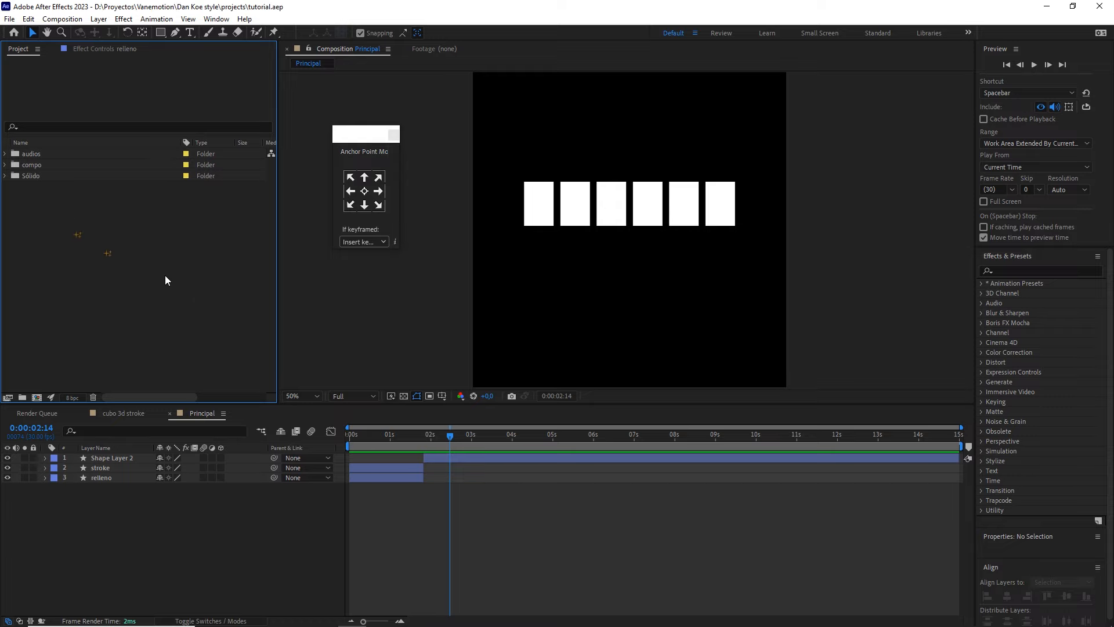
- In Shape Layer 2, add a keyframe at 0:00:01:25 for the Position in Repeater 1's transform
left_click(448, 458)
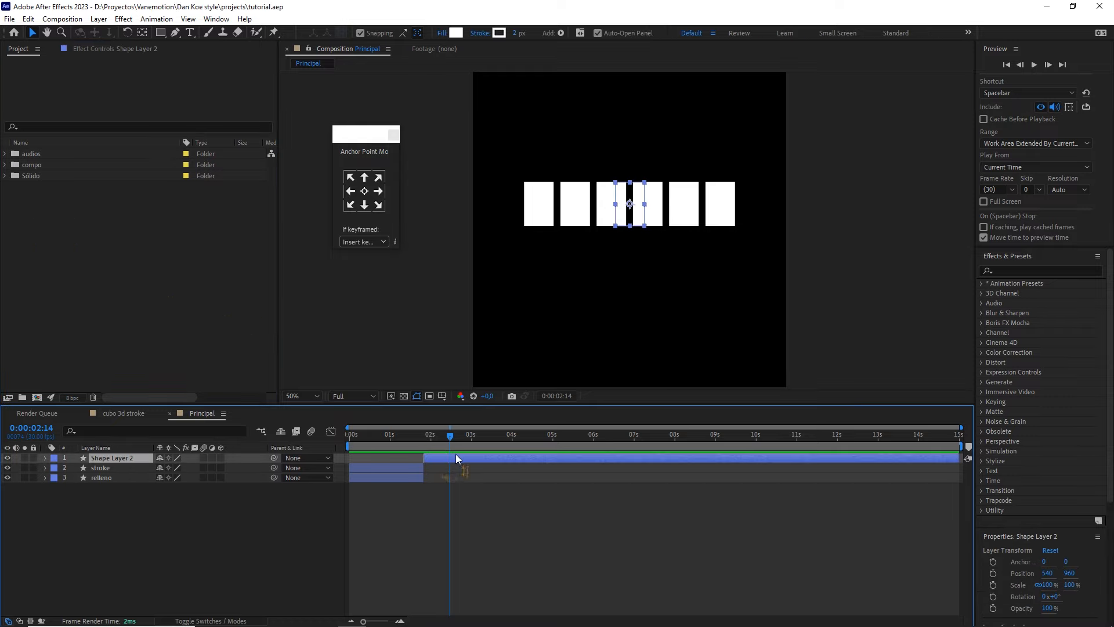
left_click(45, 458)
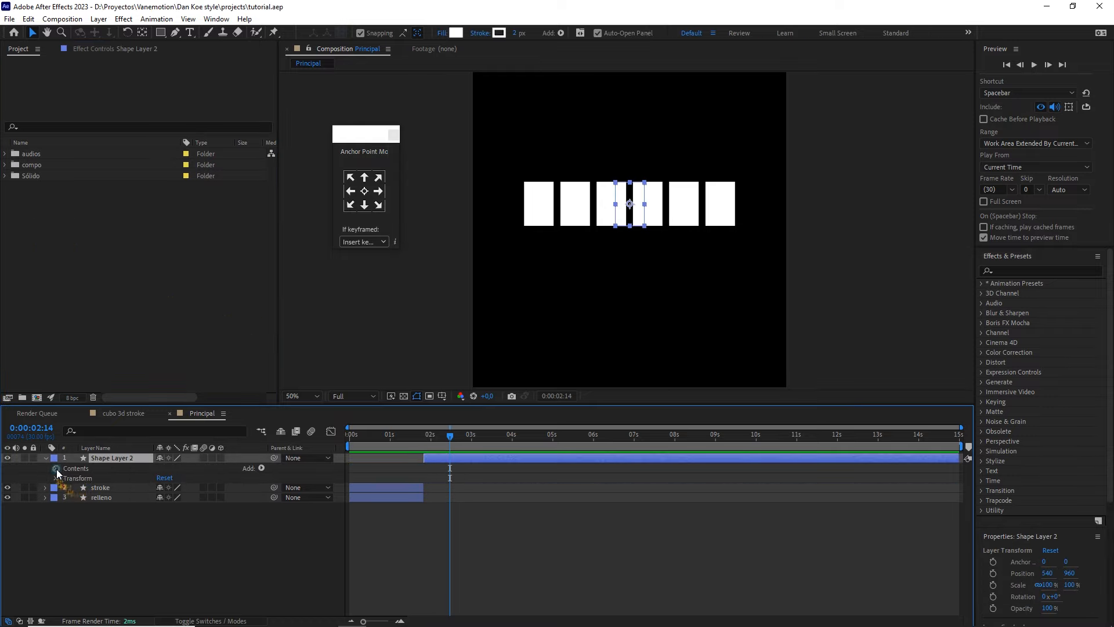
left_click(56, 469)
left_click(65, 508)
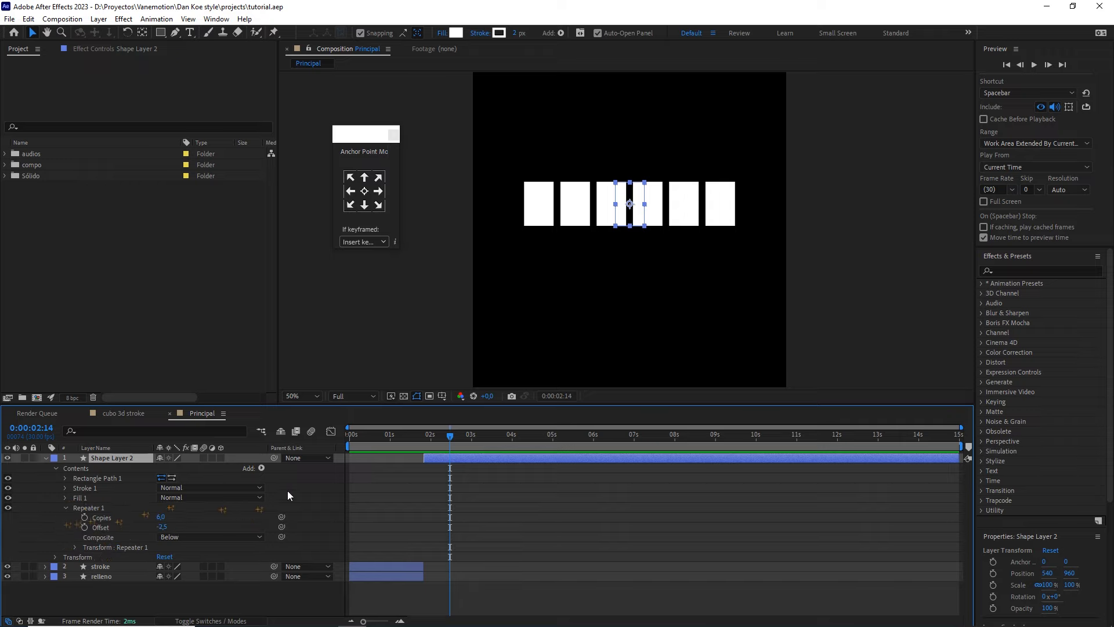
left_click_drag(451, 444, 430, 443)
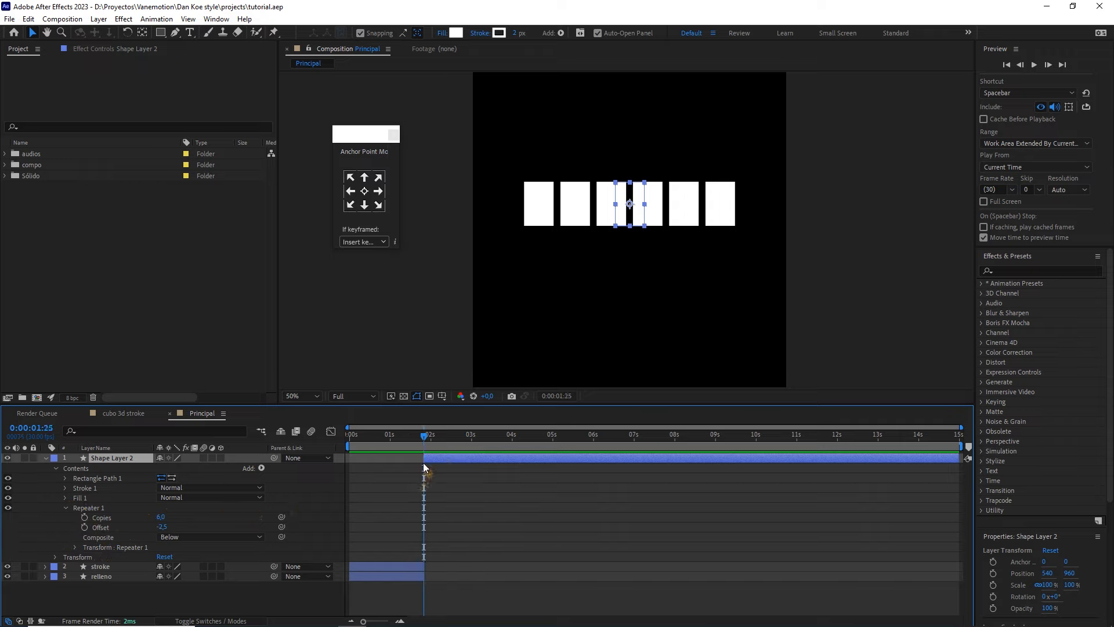
left_click(74, 547)
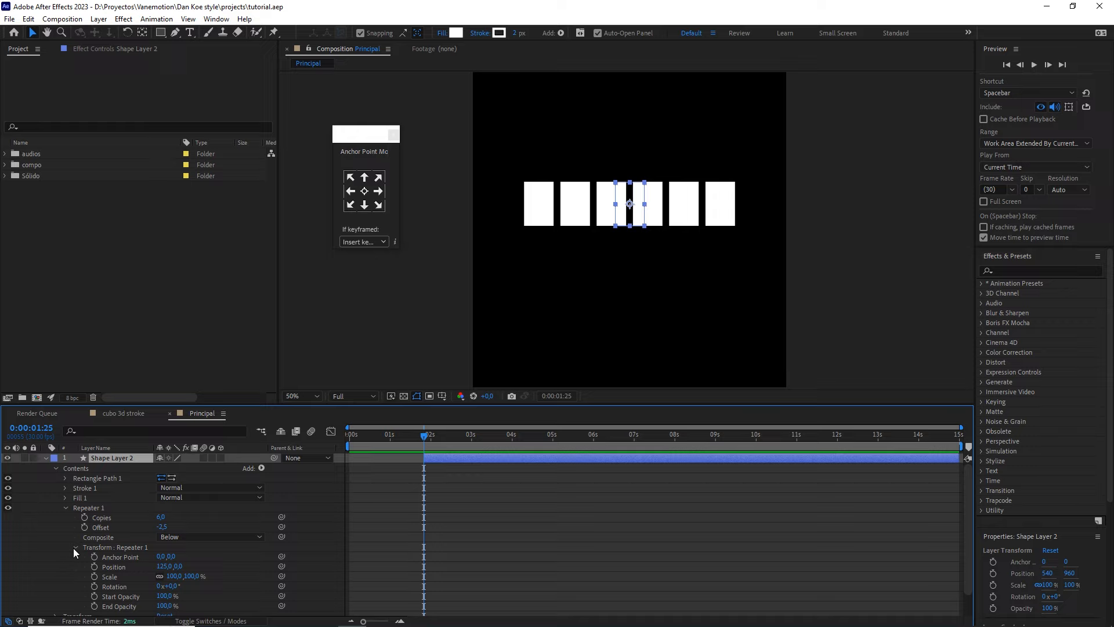
left_click(94, 566)
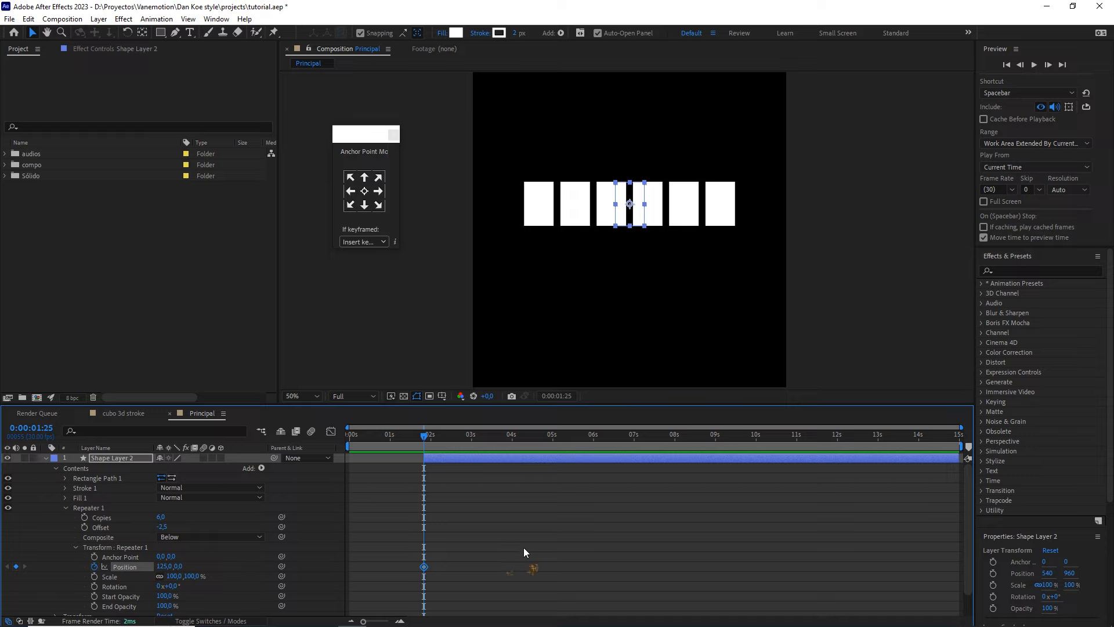
- At 0:00:02:10, set the horizontal Position of Repeater 1 to 110 so the rectangles move closer together
left_click_drag(426, 437, 445, 441)
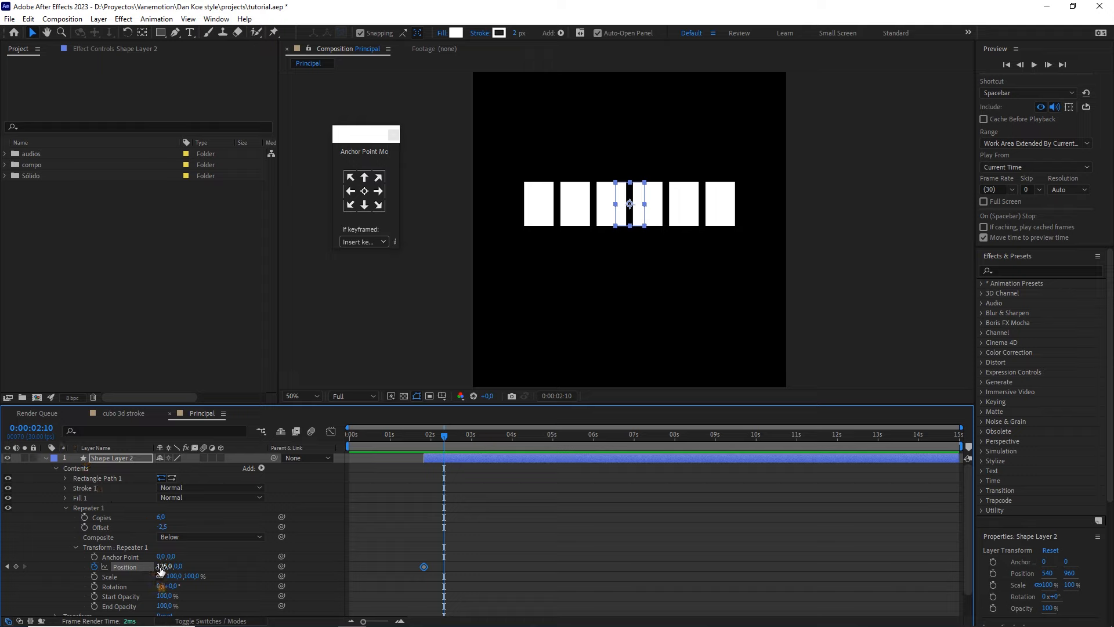
left_click_drag(163, 567, 155, 568)
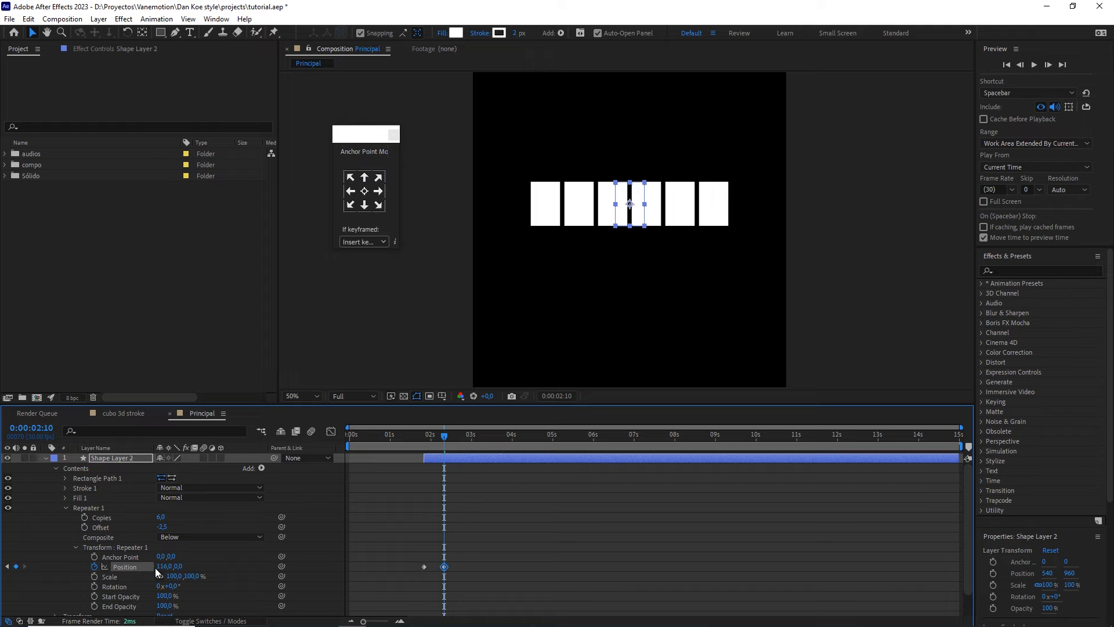
left_click(163, 566)
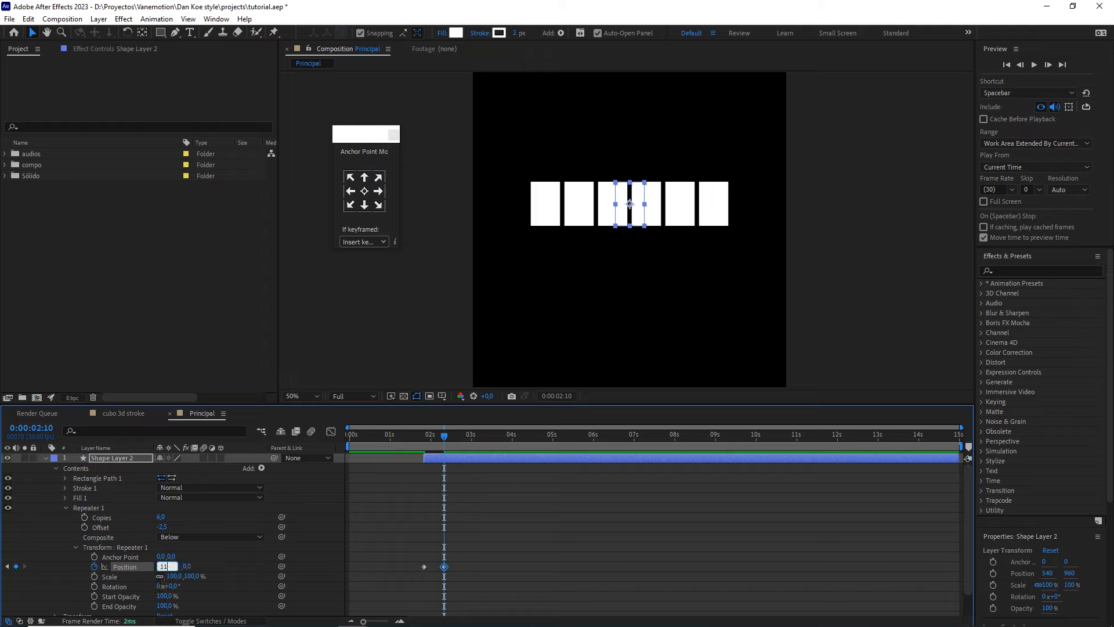
left_click(227, 550)
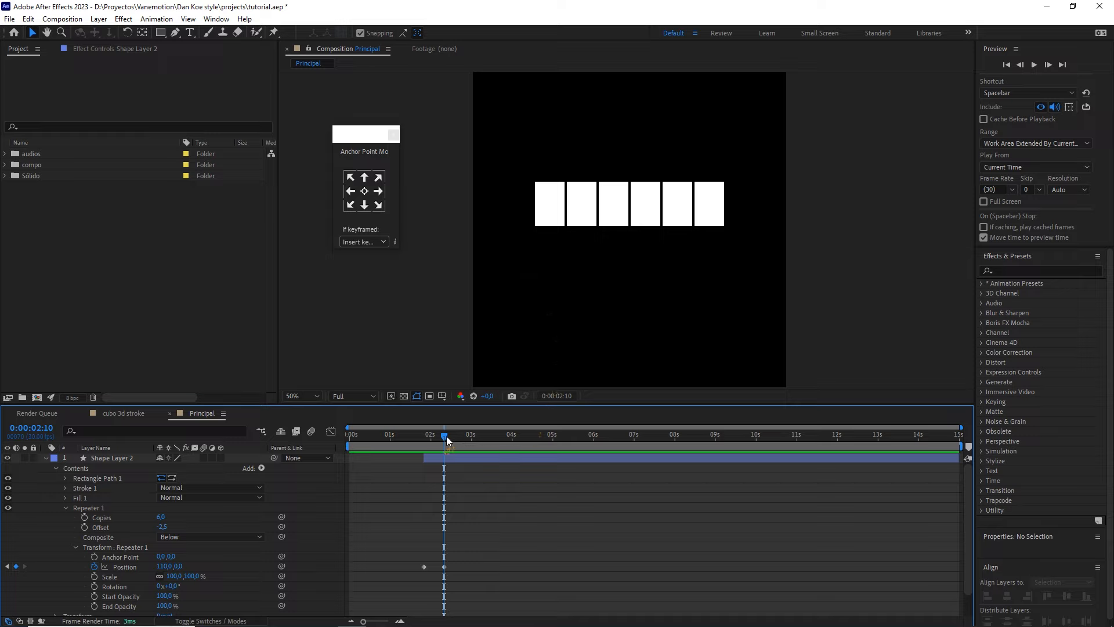
- At 0:00:03:05, set the horizontal Position of Repeater 1 to 1300, and apply Easy Ease to all three Position keyframes
left_click_drag(444, 434, 477, 438)
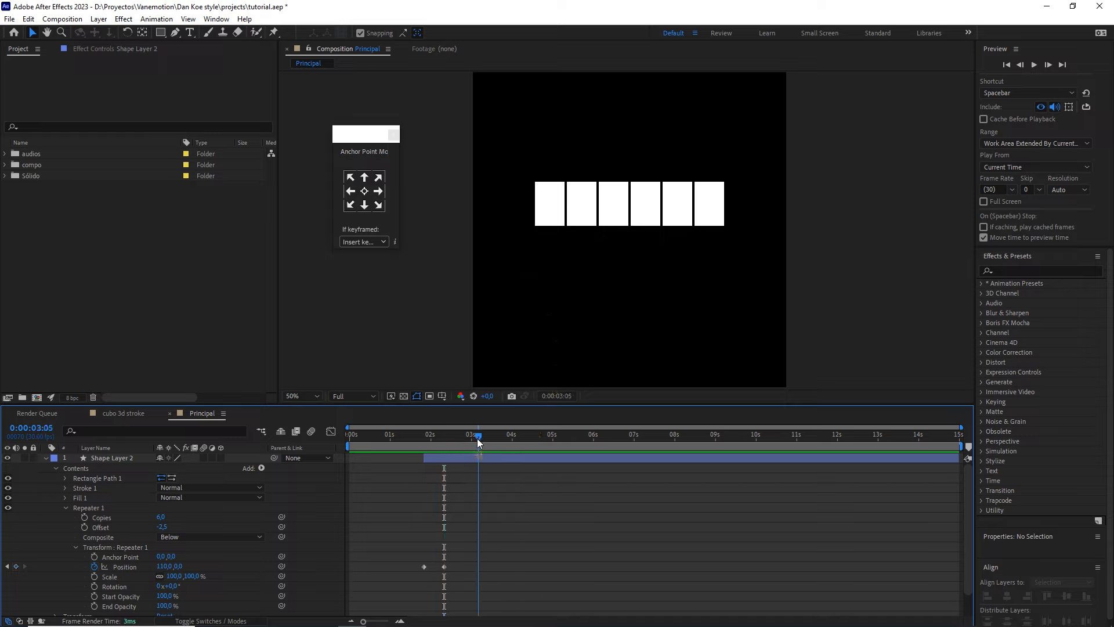
left_click(47, 428)
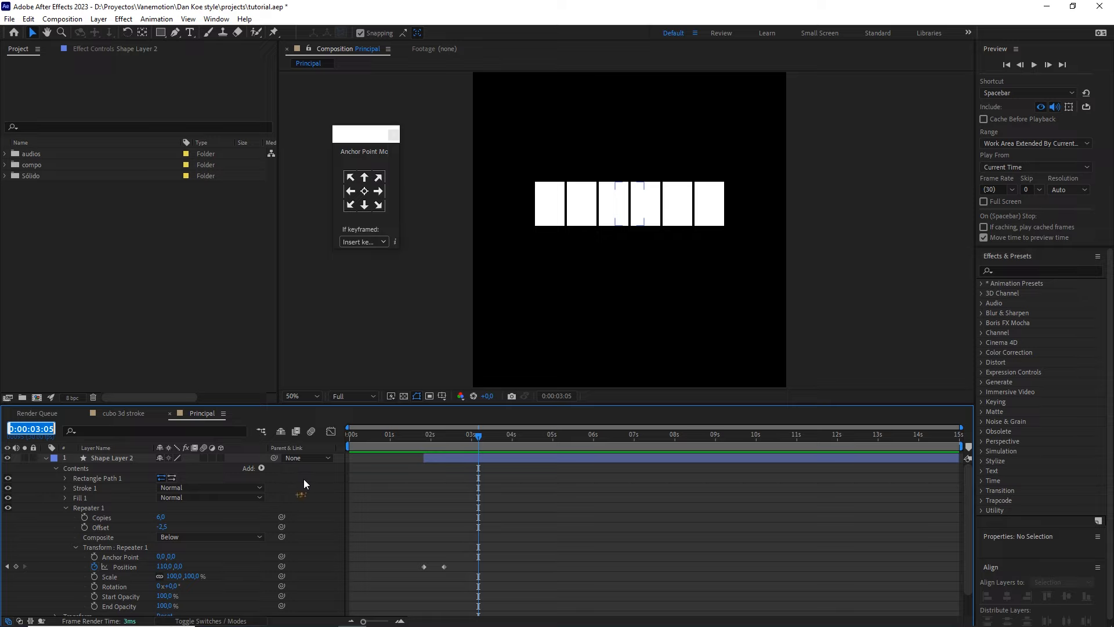
left_click(304, 478)
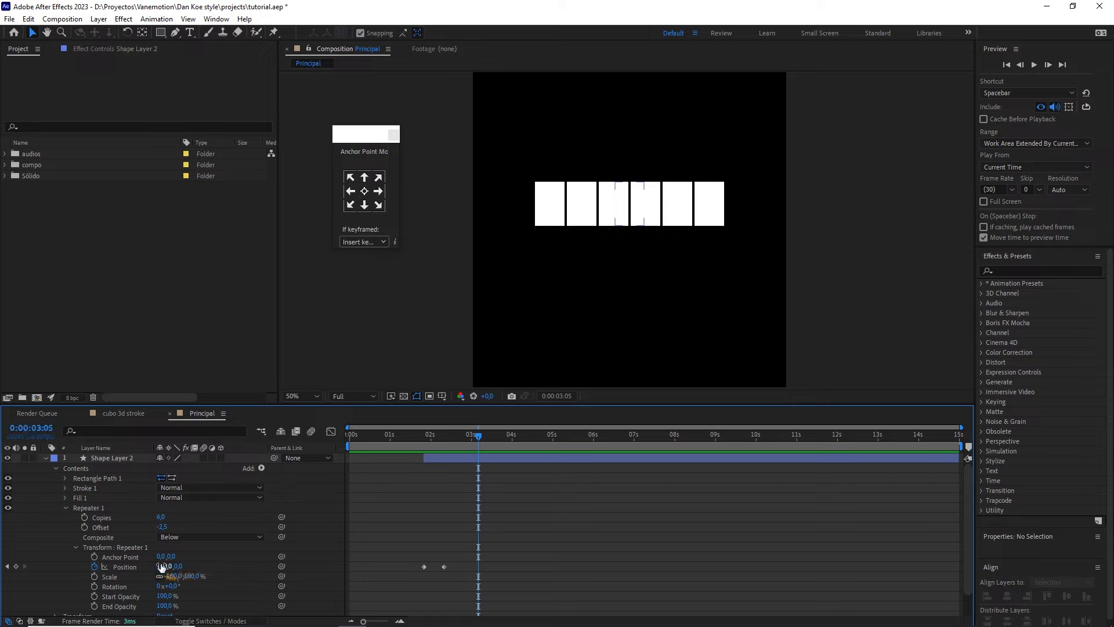
left_click_drag(165, 567, 237, 567)
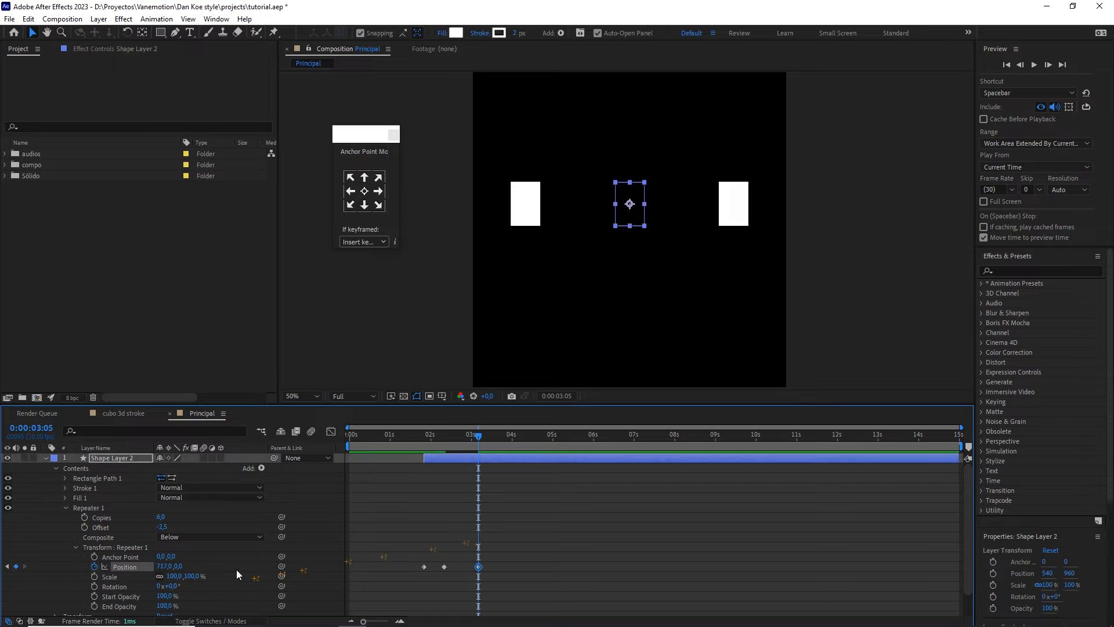
left_click(161, 567)
left_click_drag(546, 548, 410, 590)
key("F9")
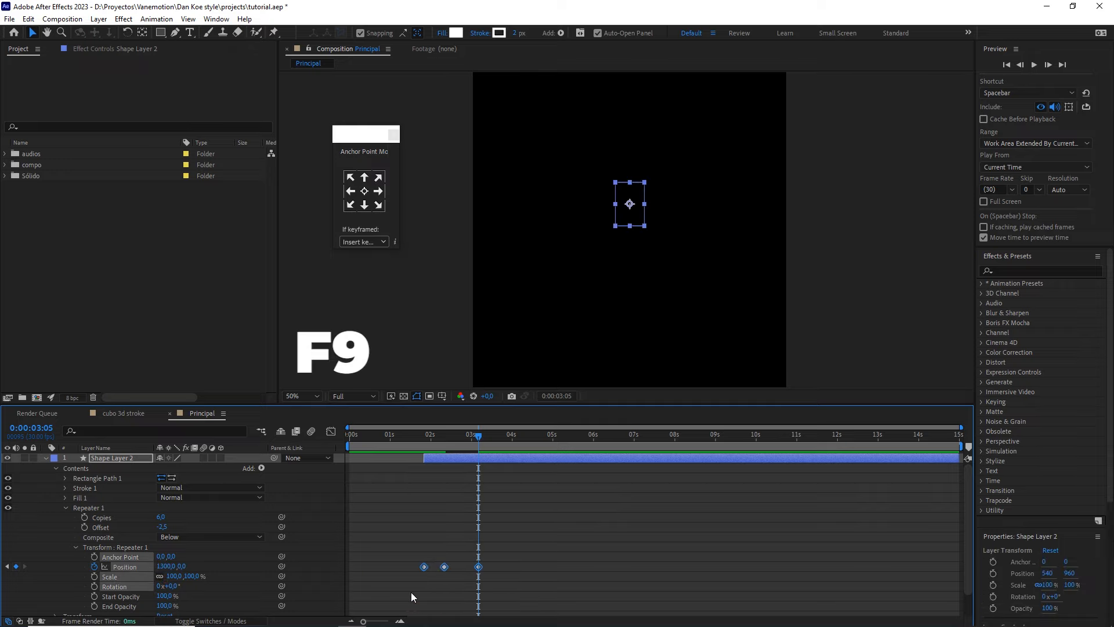
- Reshape the Repeater 1 Position speed curve in the Graph Editor into a sharp peak between the second and third keyframes, and preview it
left_click(335, 434)
left_click_drag(363, 621, 382, 622)
left_click_drag(579, 565, 612, 593)
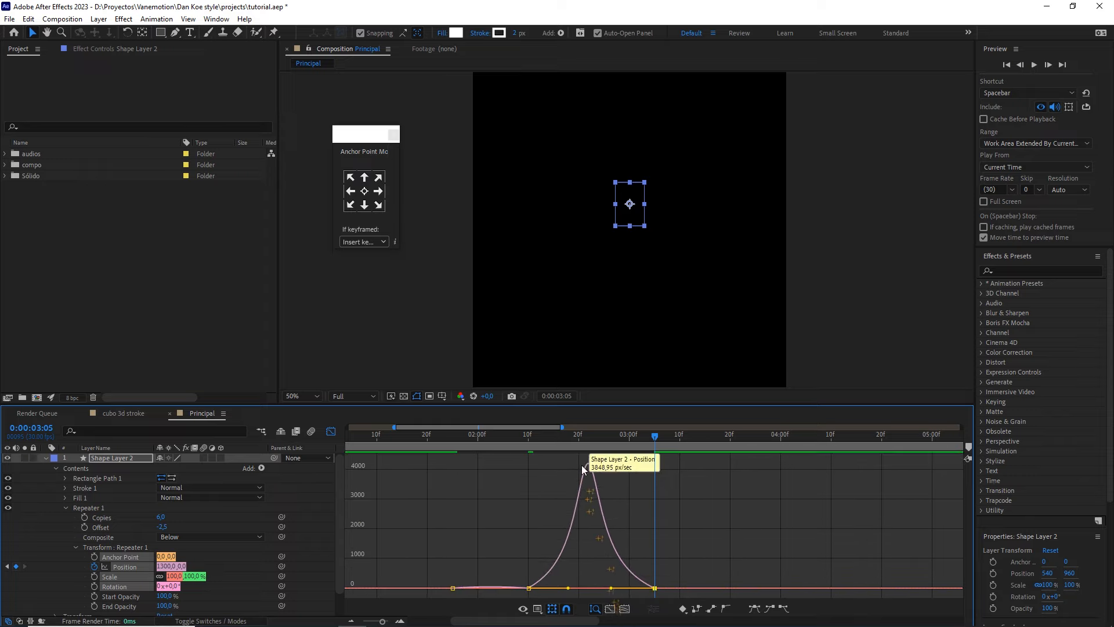
left_click_drag(563, 436, 442, 446)
key("space")
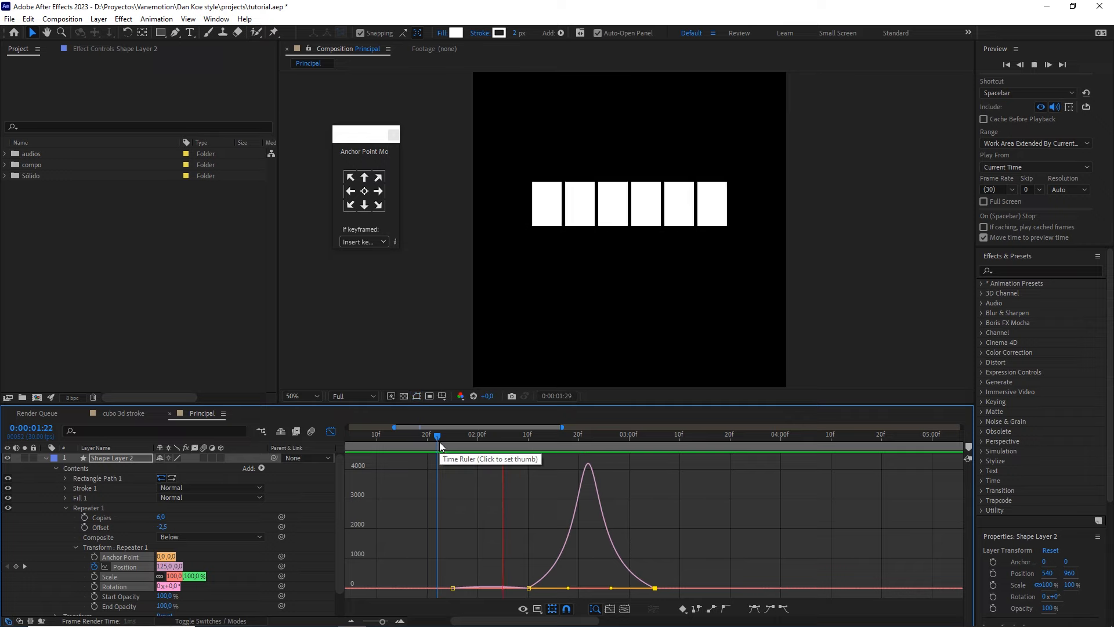
left_click(330, 432)
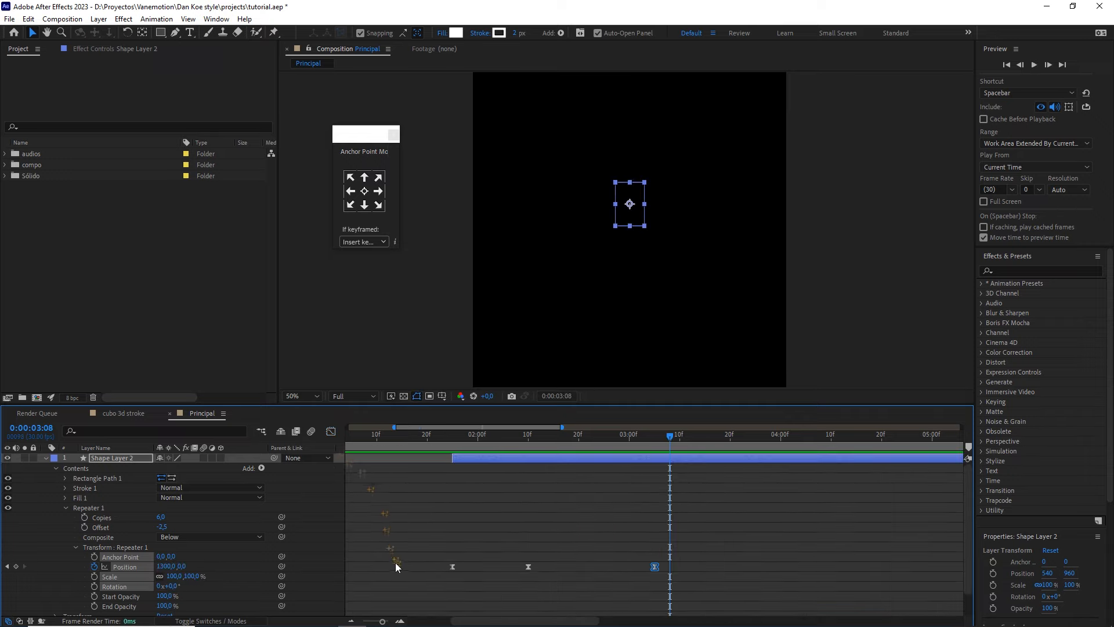
- Adjust the speed handles between the first two Repeater 1 Position keyframes in the Graph Editor, and preview the motion
left_click_drag(430, 435, 386, 436)
key("space")
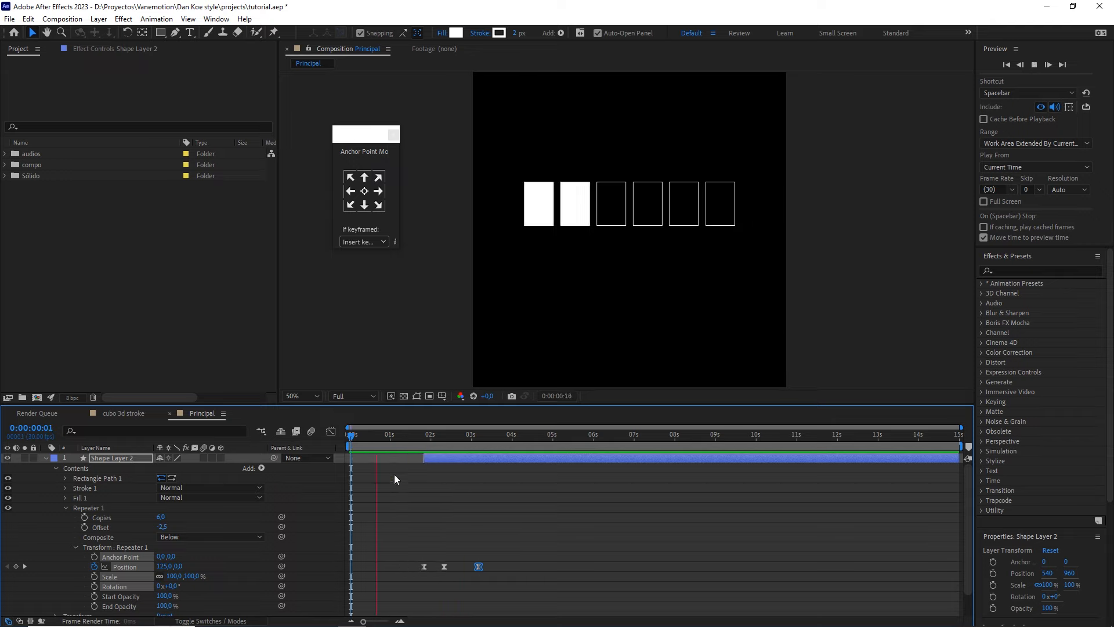
left_click_drag(456, 554, 405, 577)
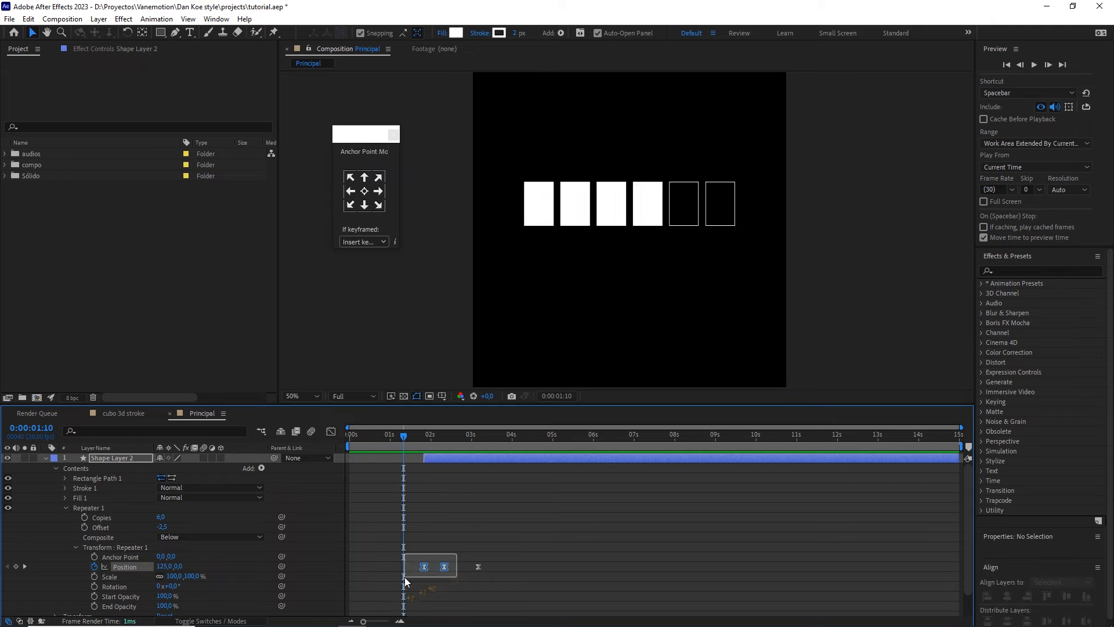
left_click(330, 431)
left_click_drag(365, 621, 385, 621)
left_click(713, 535)
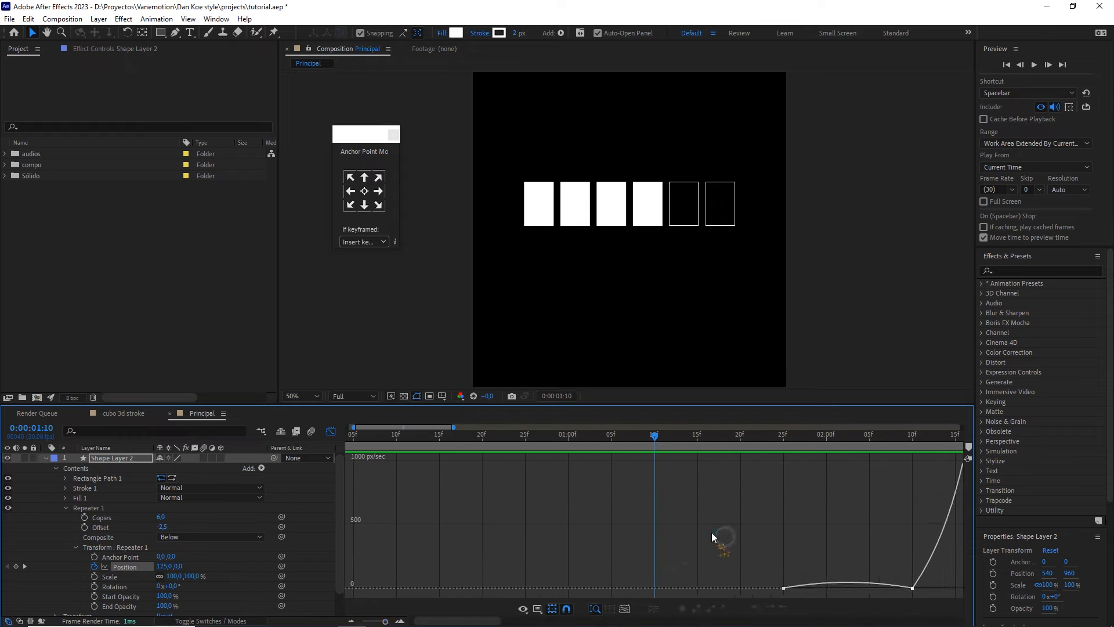
left_click_drag(786, 560, 815, 588)
left_click_drag(893, 592, 819, 588)
left_click_drag(385, 620, 380, 620)
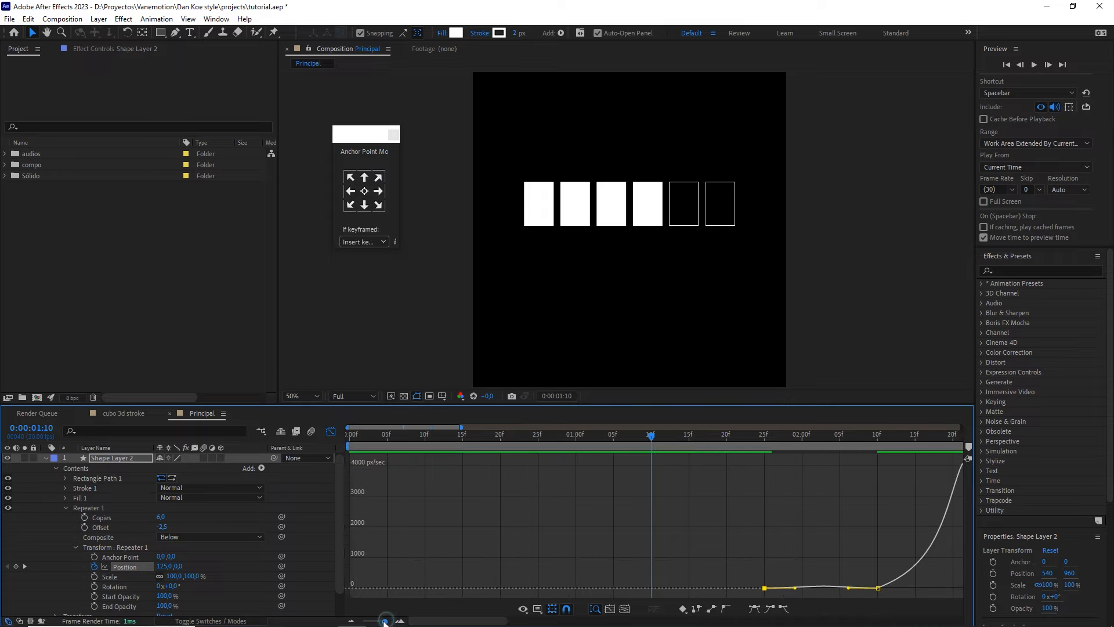
left_click(516, 435)
key("space")
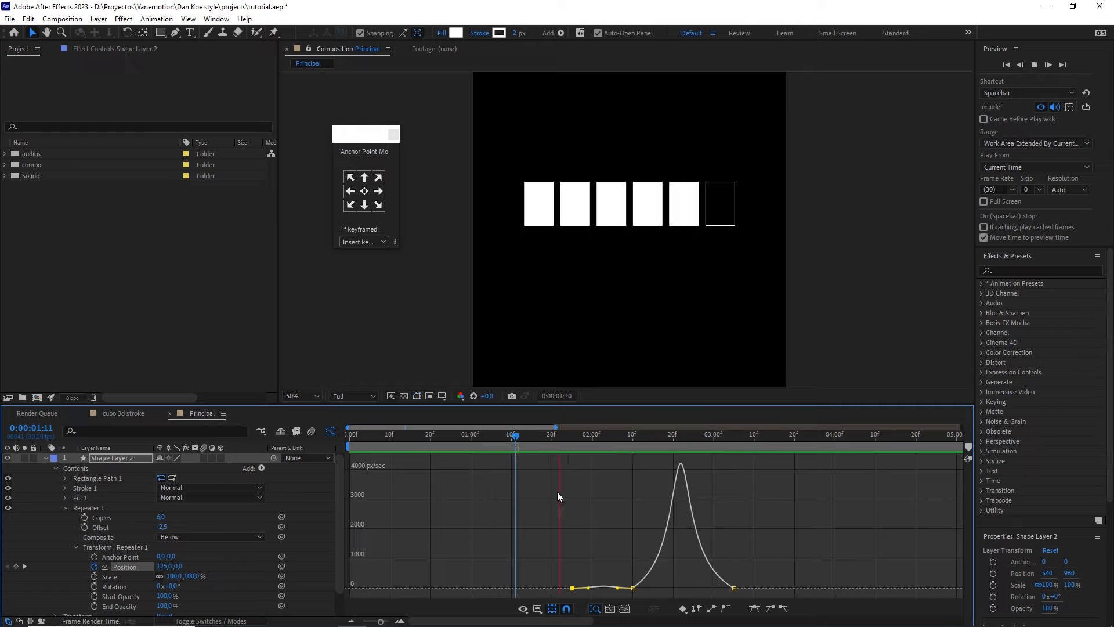
key("space")
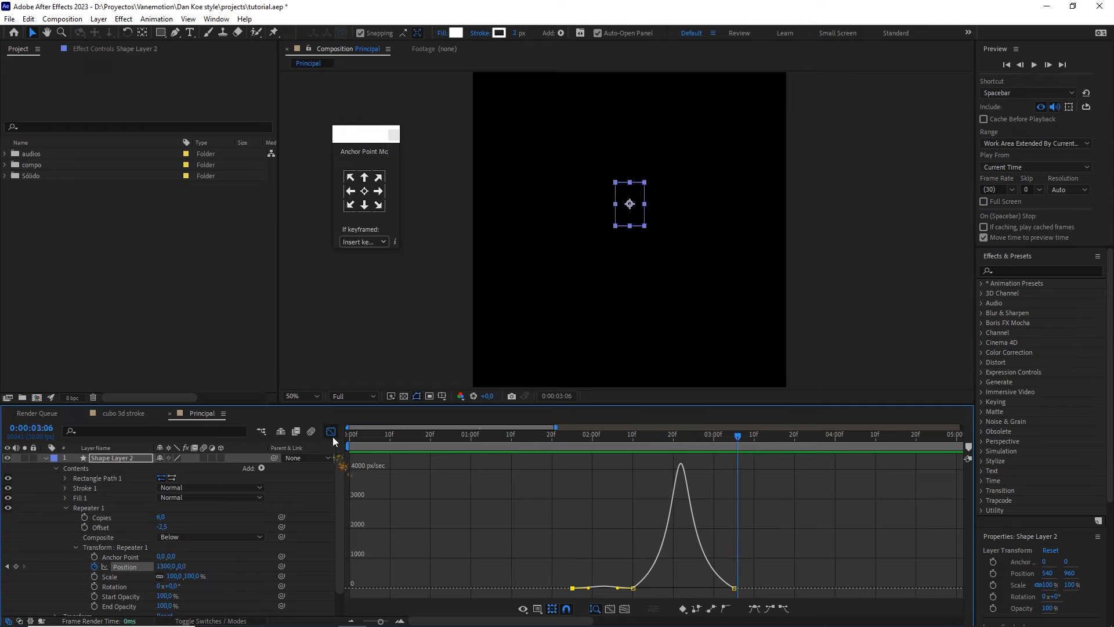
- Return from the Graph Editor to the full timeline and show only Shape Layer 2's keyframed Position property
left_click(331, 431)
left_click_drag(381, 620, 343, 621)
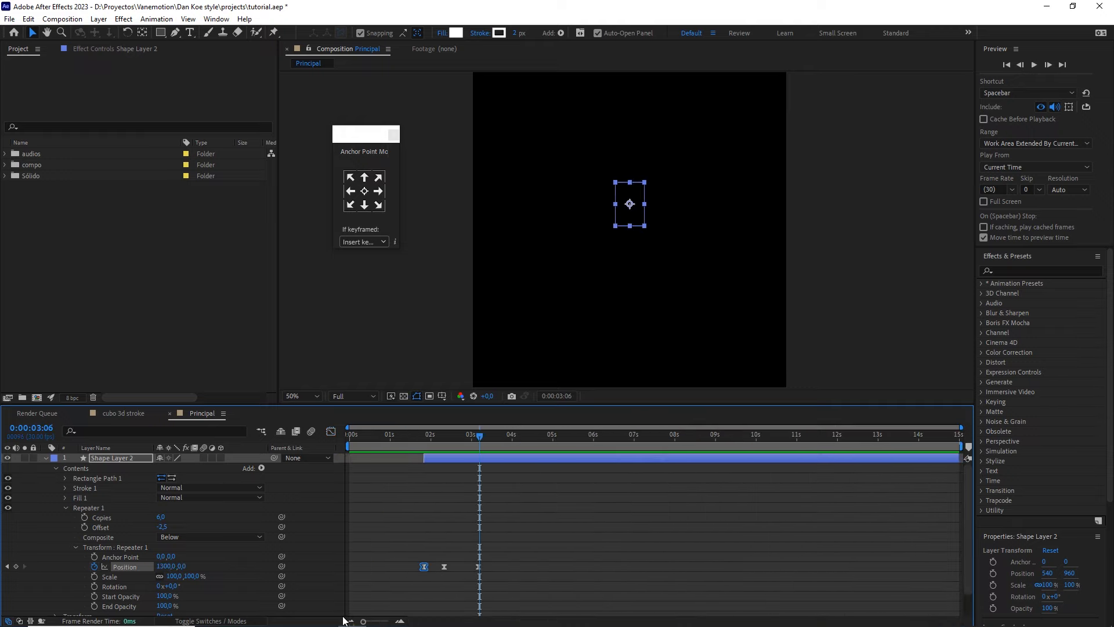
left_click(45, 458)
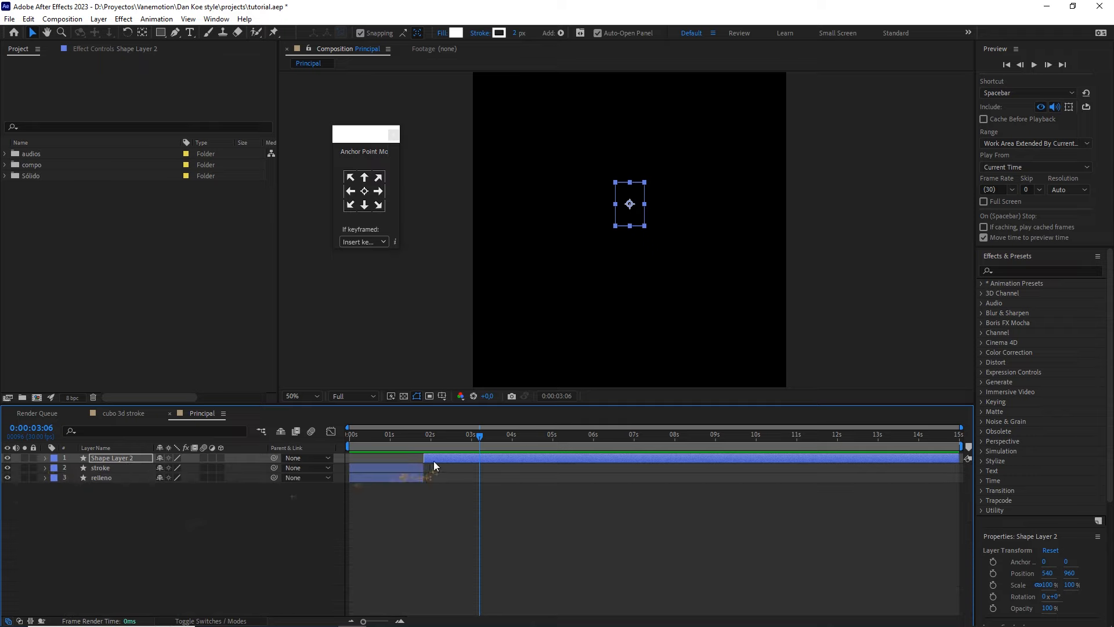
key("u")
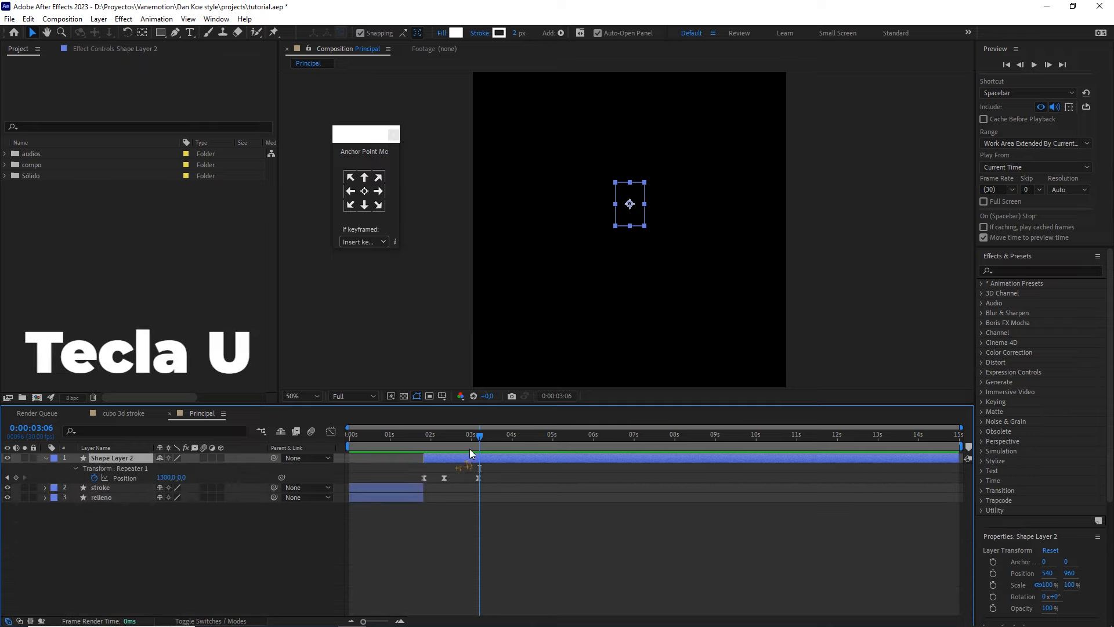
- Copy Shape Layer 2's three Position keyframes and paste them at 0:00:08:19
left_click_drag(491, 436, 704, 454)
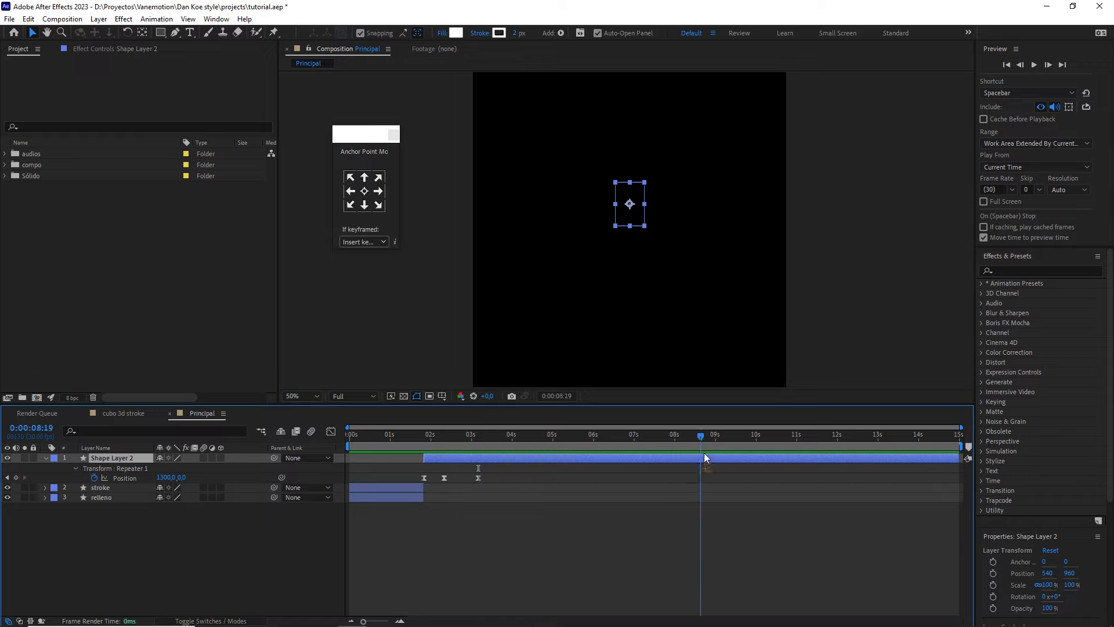
left_click(47, 428)
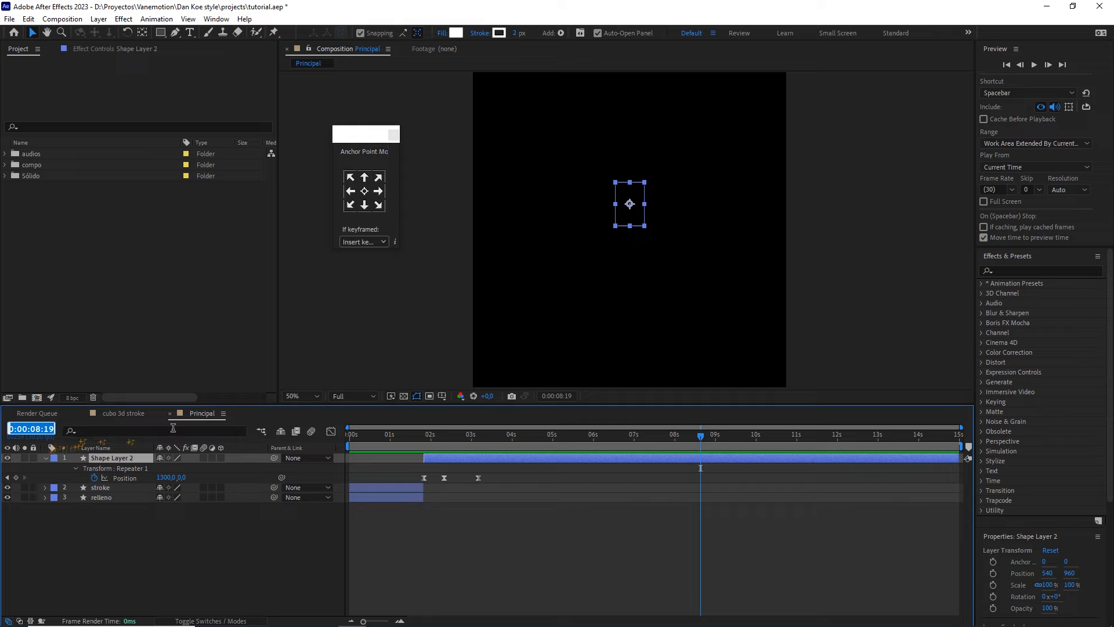
left_click(530, 477)
left_click_drag(493, 480, 421, 480)
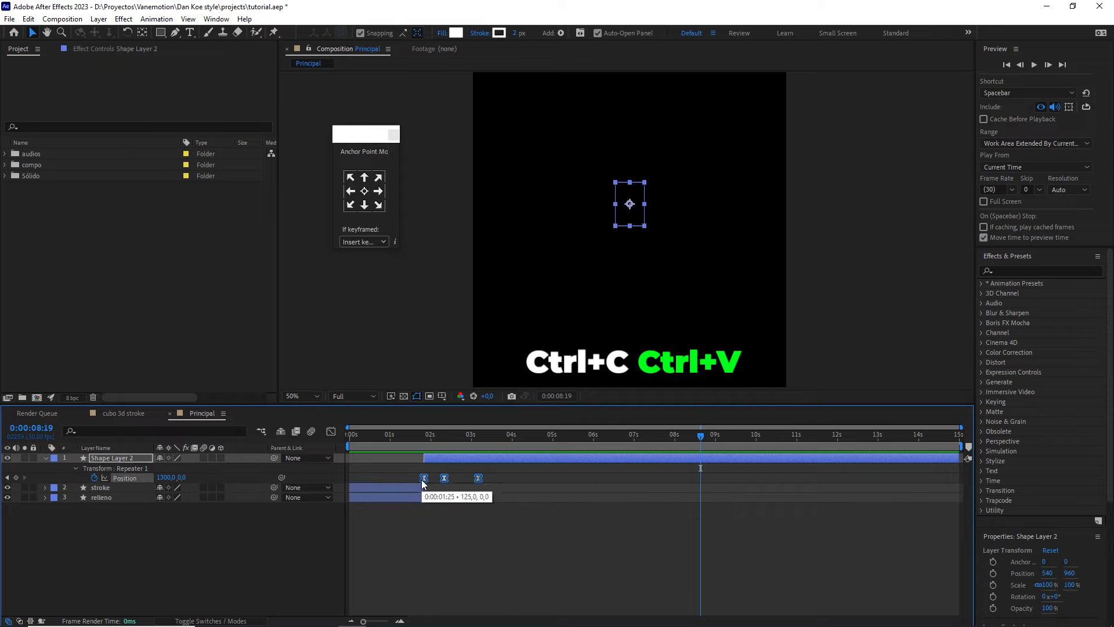
key("ctrl+c")
key("ctrl+v")
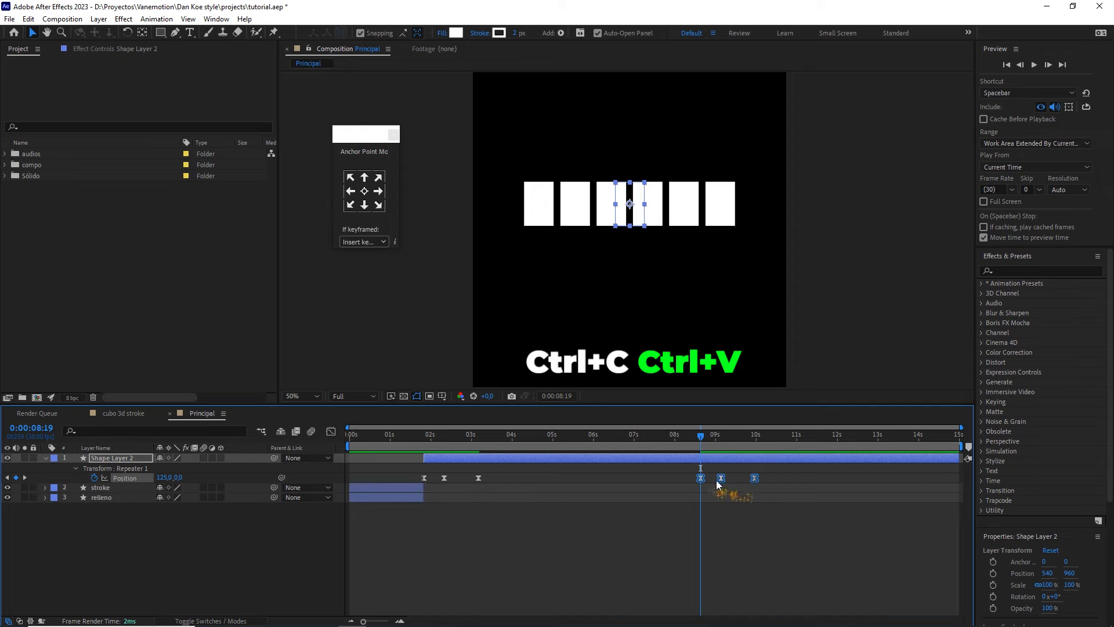
- Time-reverse the three pasted Position keyframes and preview the rectangles coming back together
right_click(703, 478)
mouse_move(802, 471)
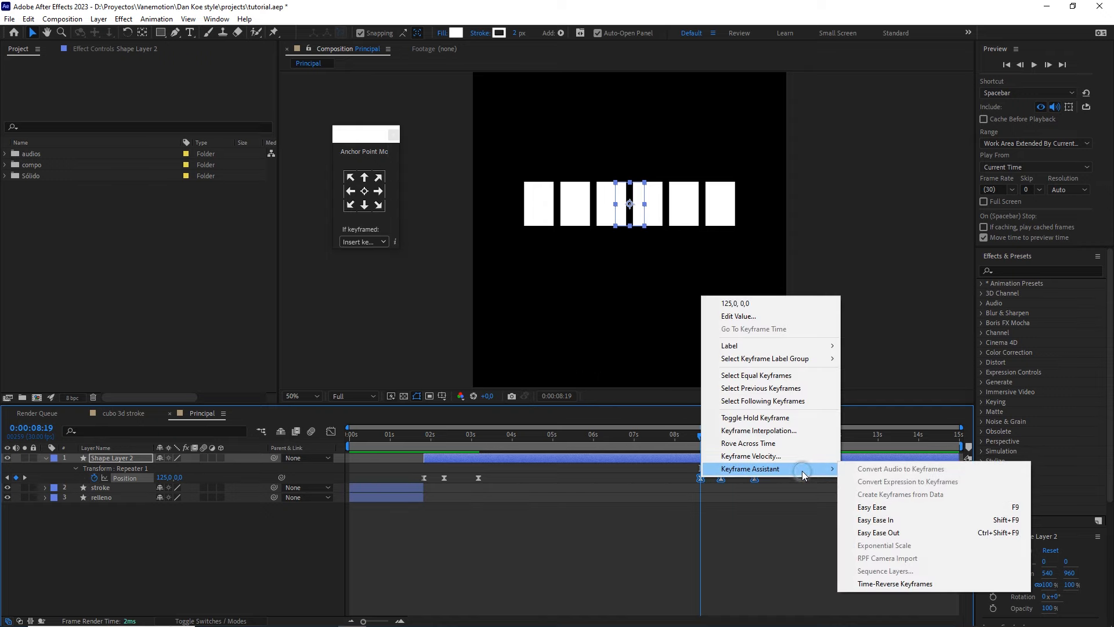
left_click(898, 584)
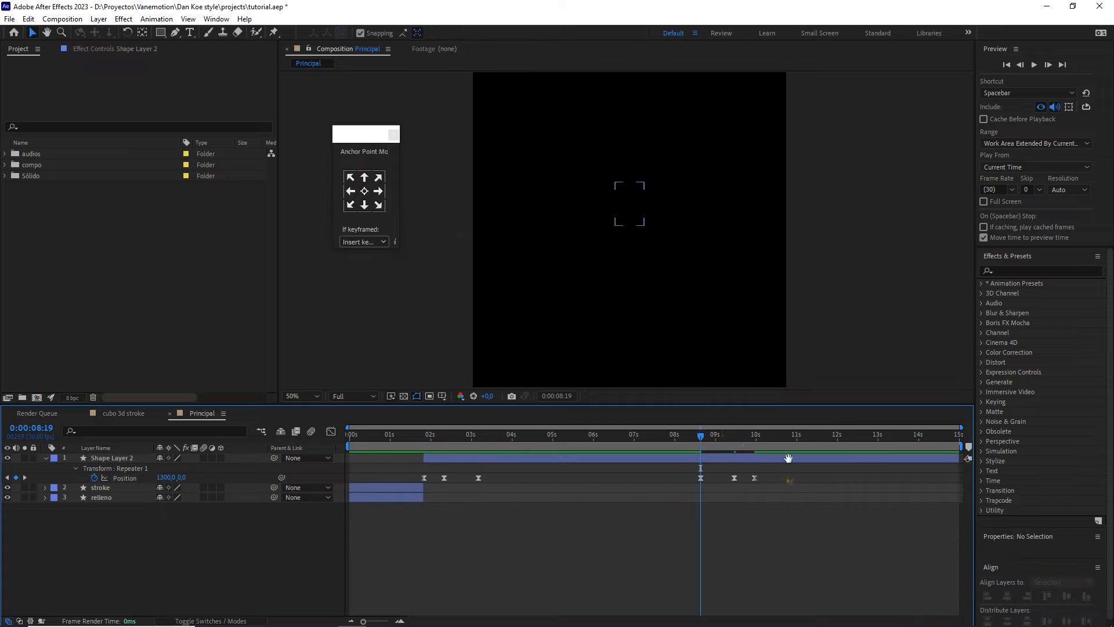
key("space")
left_click_drag(756, 434, 702, 434)
key("space")
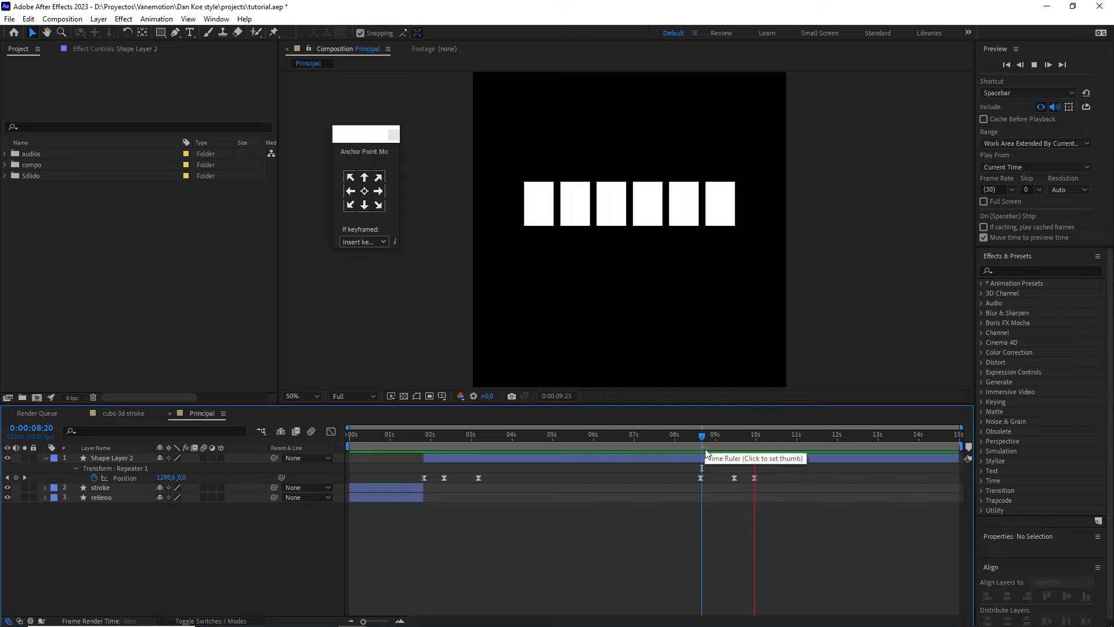
- Convert the Position keyframe at 0:00:08:19 to linear, and adjust the speed handles around the next keyframe in the Graph Editor
left_click(700, 477)
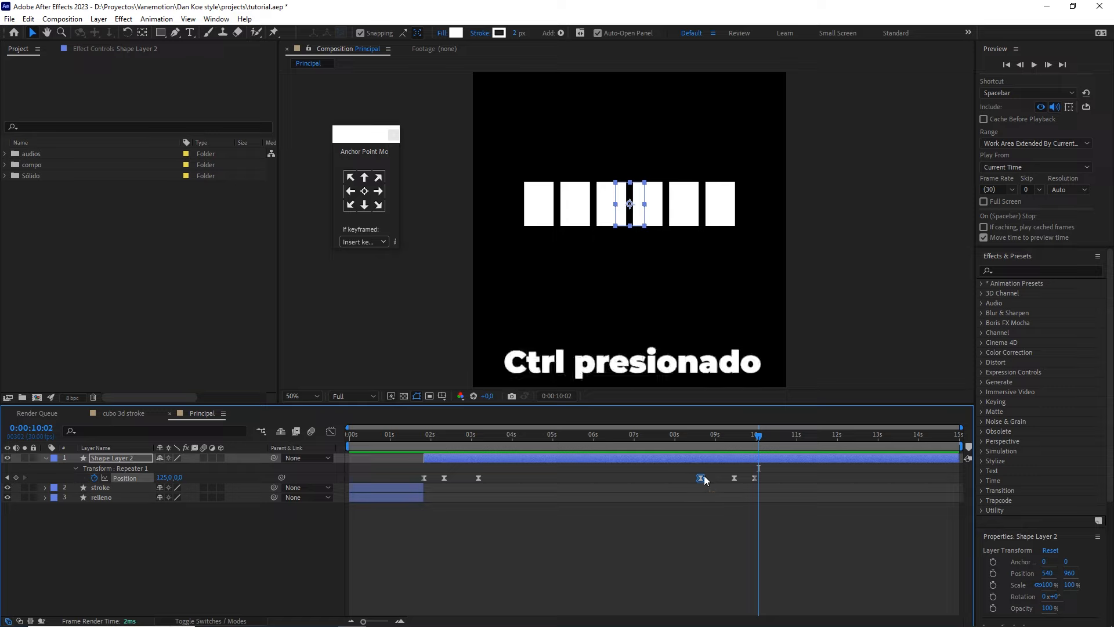
left_click(703, 477, "ctrl")
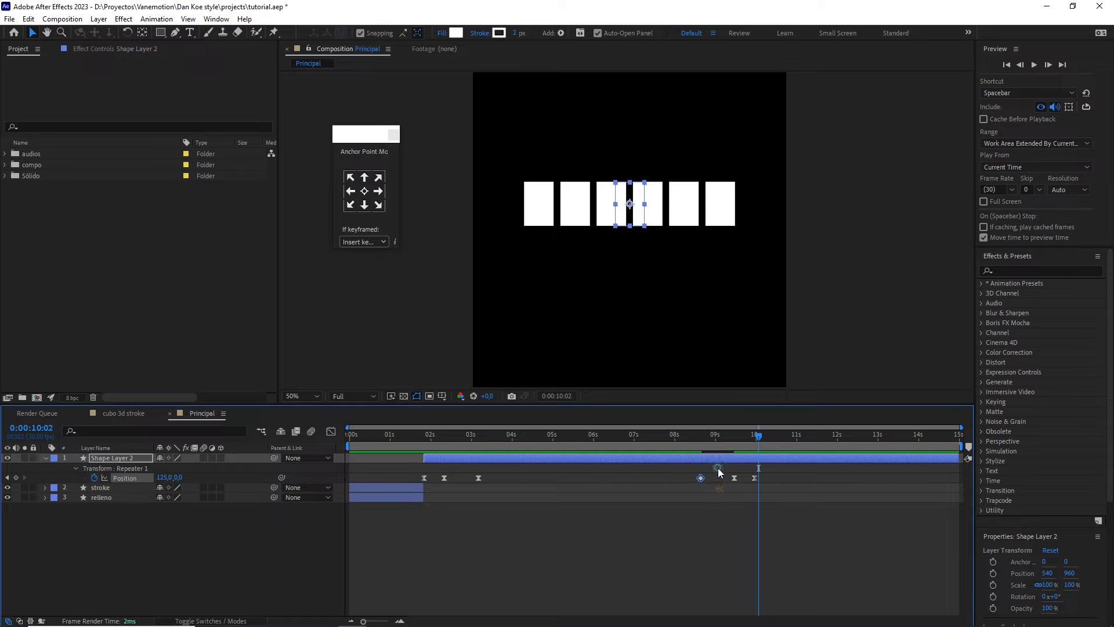
left_click_drag(719, 468, 760, 518)
left_click(330, 431)
left_click_drag(364, 621, 381, 624)
left_click(588, 546)
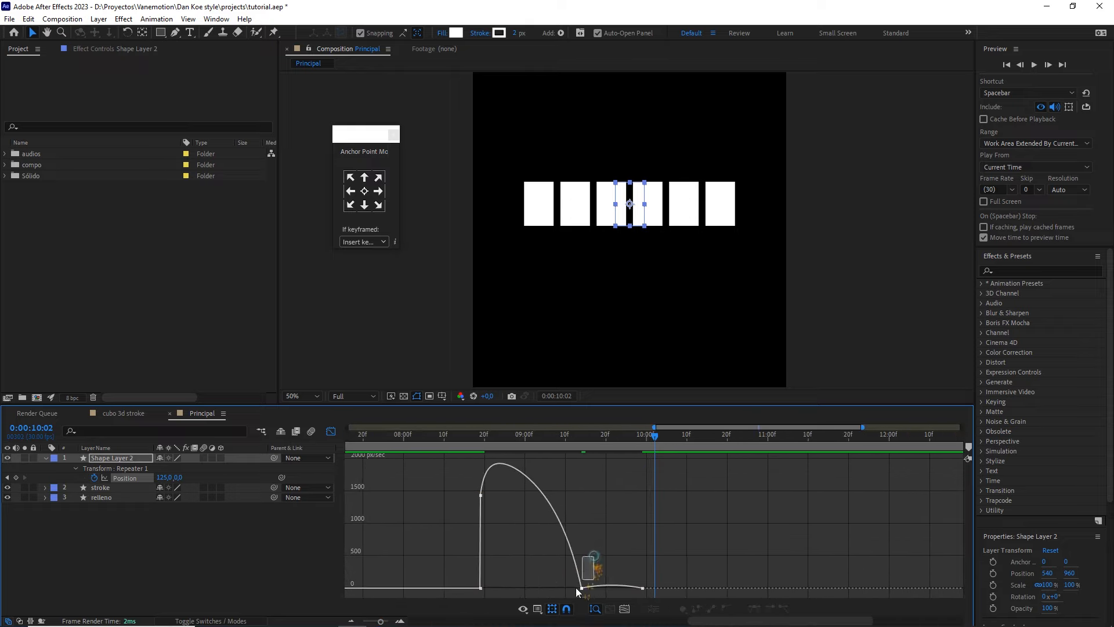
left_click(580, 588)
left_click_drag(564, 588, 627, 589)
left_click_drag(381, 621, 375, 621)
left_click(331, 431)
- Preview the reversed movement of the rectangles from 0:00:08:08, and the whole sequence from 0:00:02:04
left_click_drag(554, 441, 524, 441)
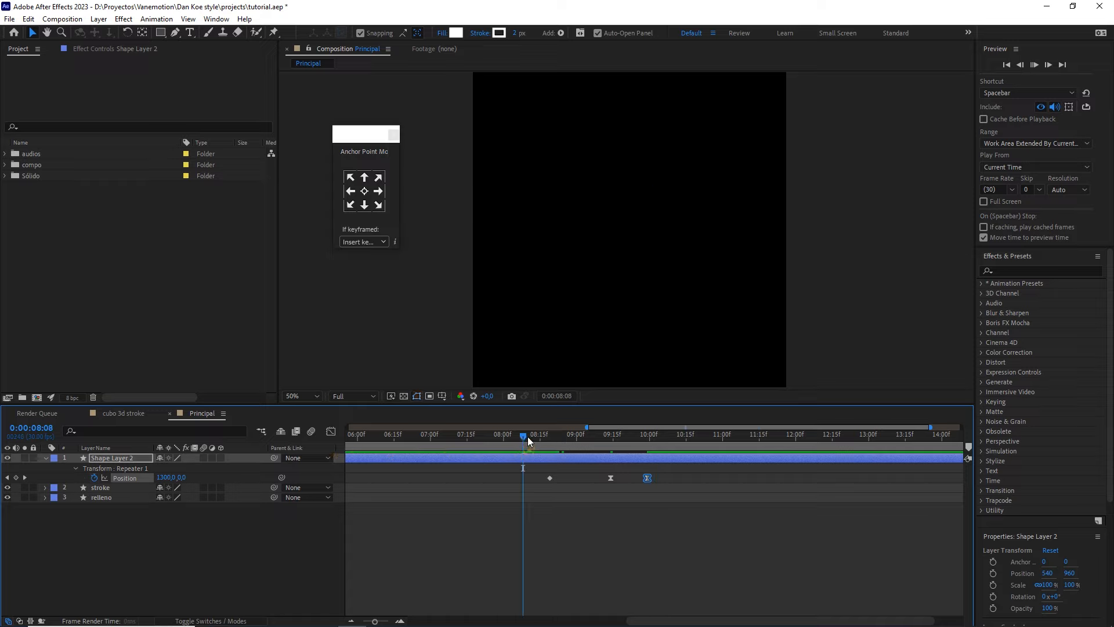
key("space")
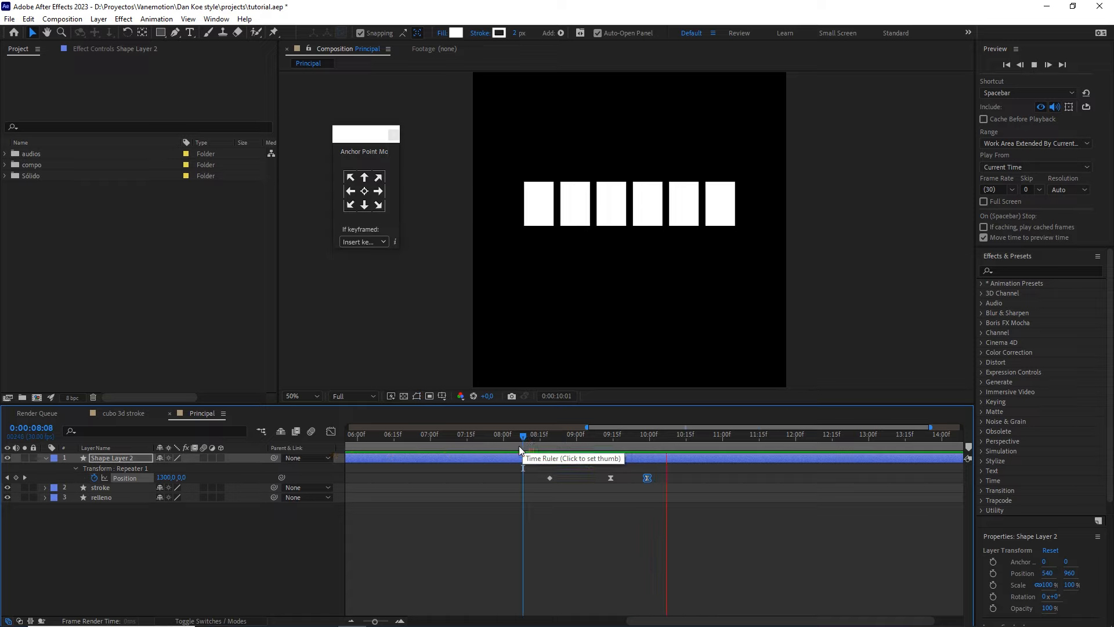
key("space")
left_click_drag(375, 621, 365, 622)
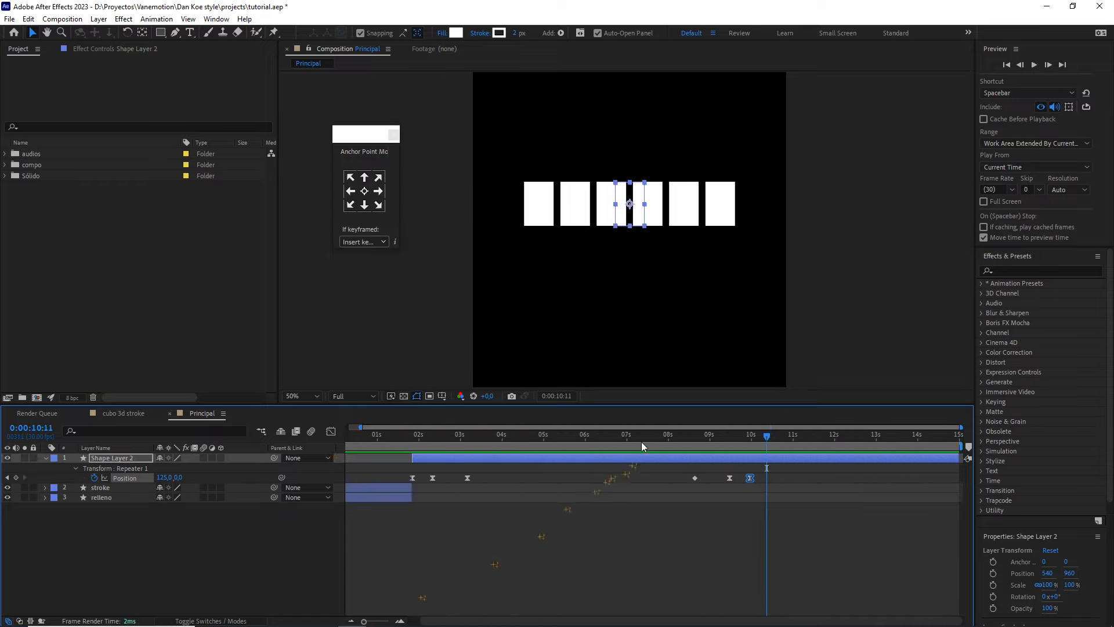
left_click_drag(642, 446, 425, 444)
key("space")
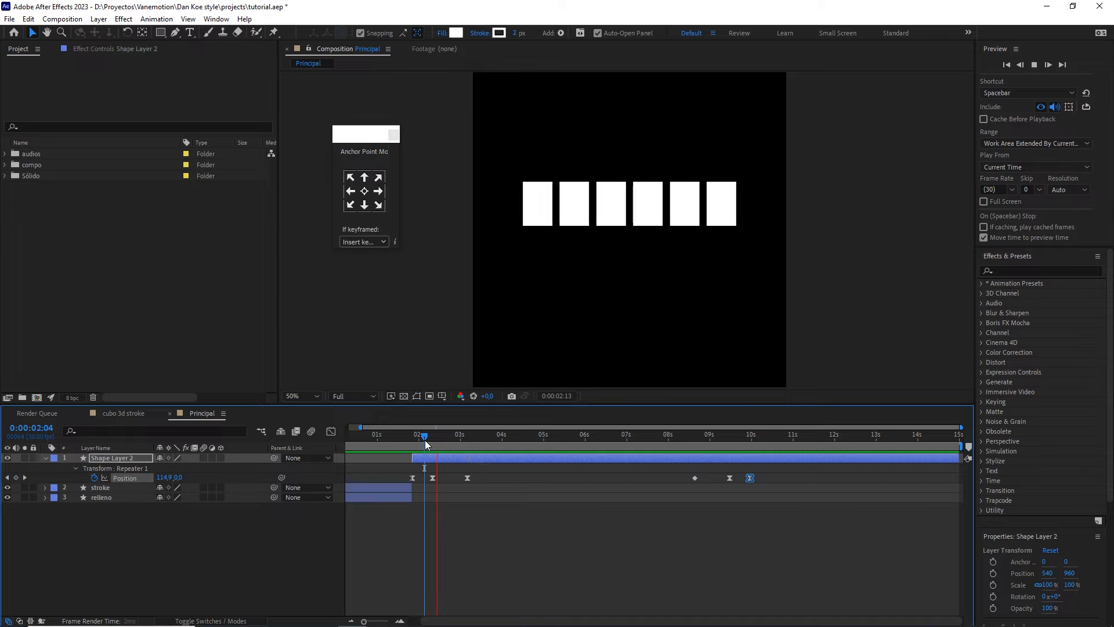
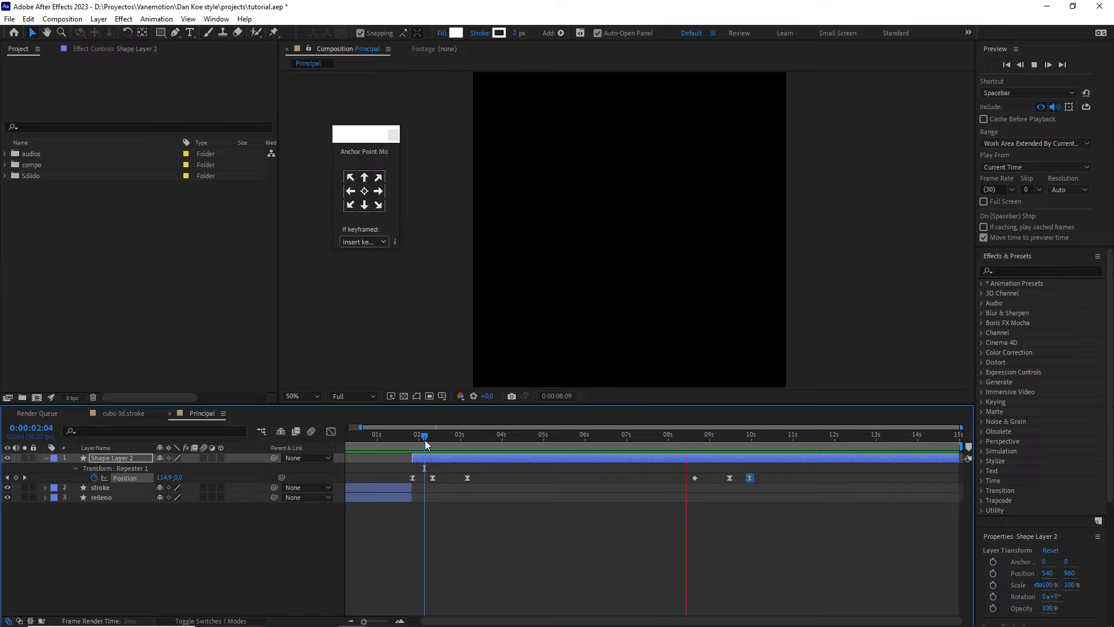
key("space")
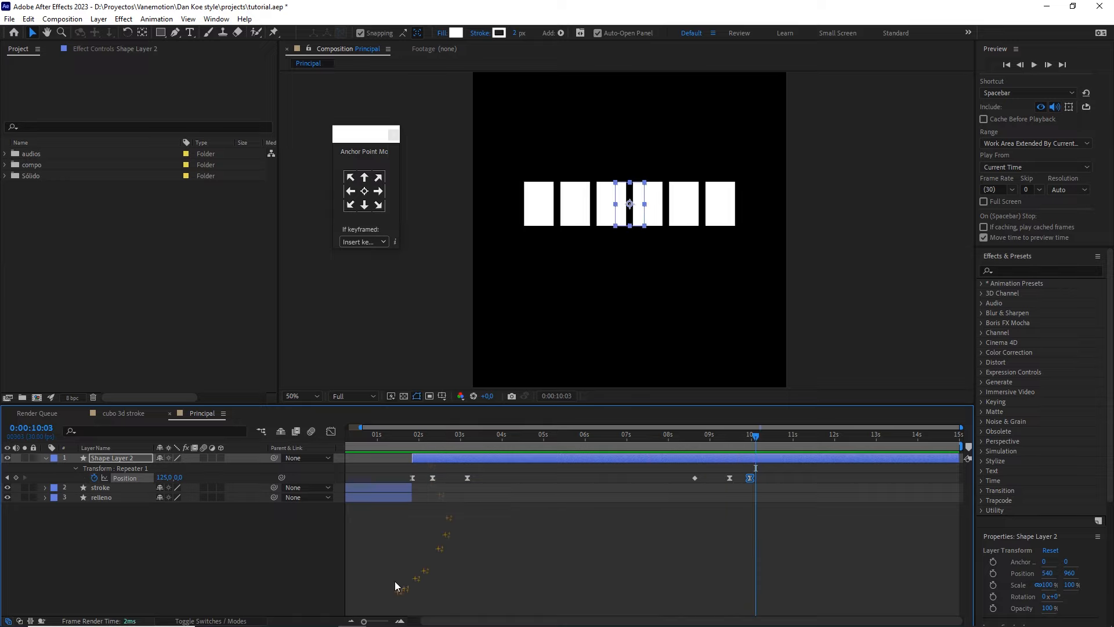
- Move the time to 0:00:01:25, collapse Shape Layer 2, and hide the Shape Layer 2, stroke and relleno layers
left_click(350, 621)
left_click_drag(484, 441, 425, 437)
left_click(390, 520)
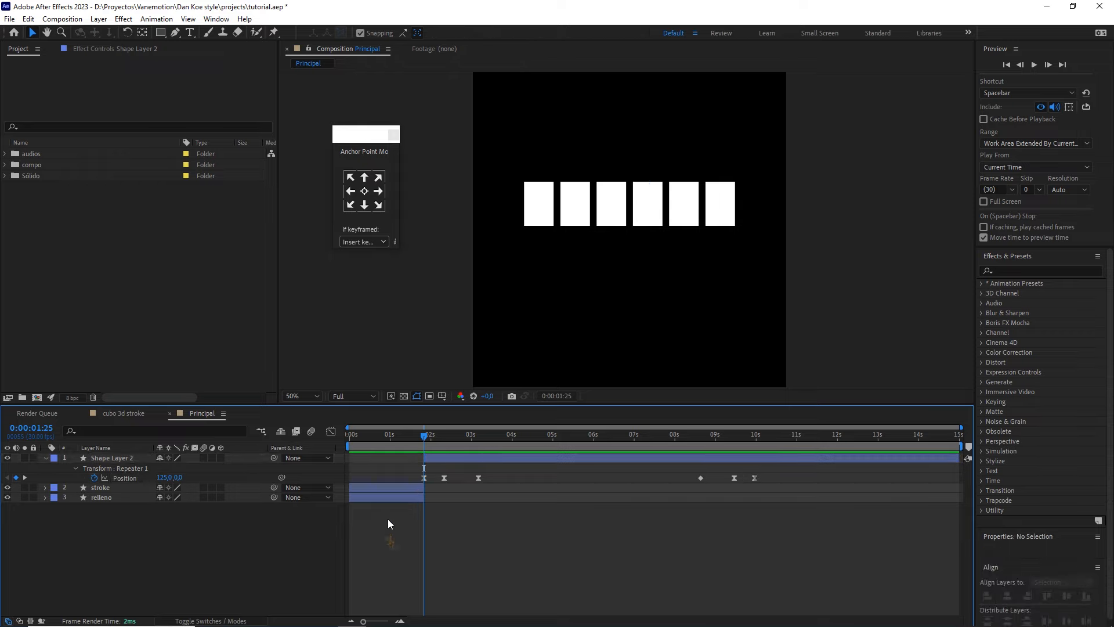
left_click(46, 458)
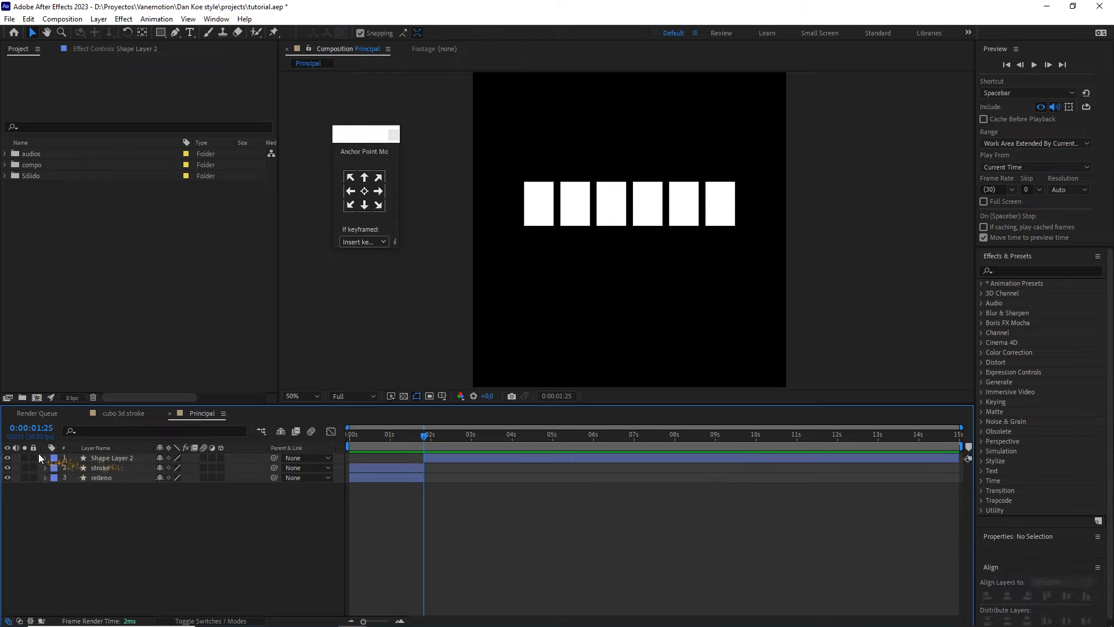
left_click_drag(7, 458, 7, 484)
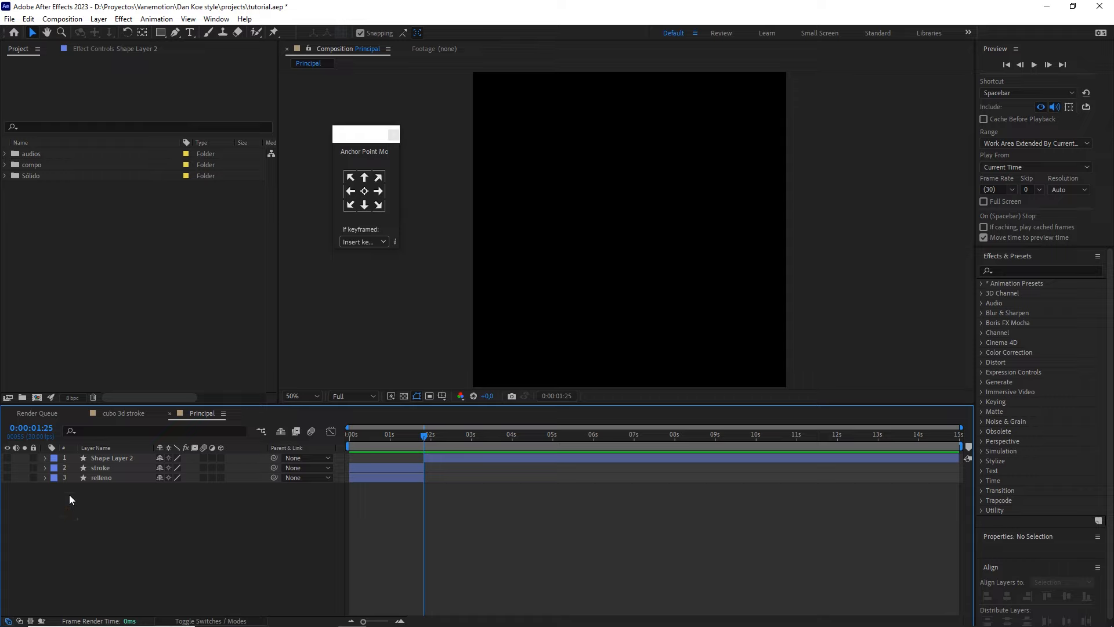
- Add the cubo 3d stroke composition from the compo folder as the top layer of Principal
double_click(33, 165)
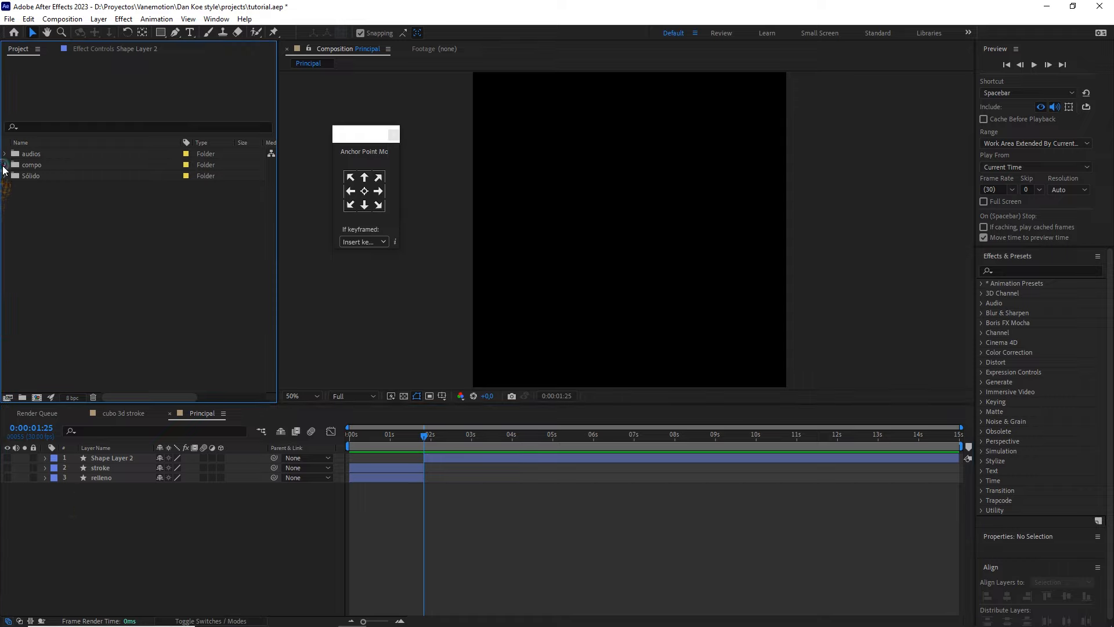
mouse_move(68, 174)
left_mouse_down()
mouse_move(127, 350)
mouse_move(133, 454)
left_mouse_up()
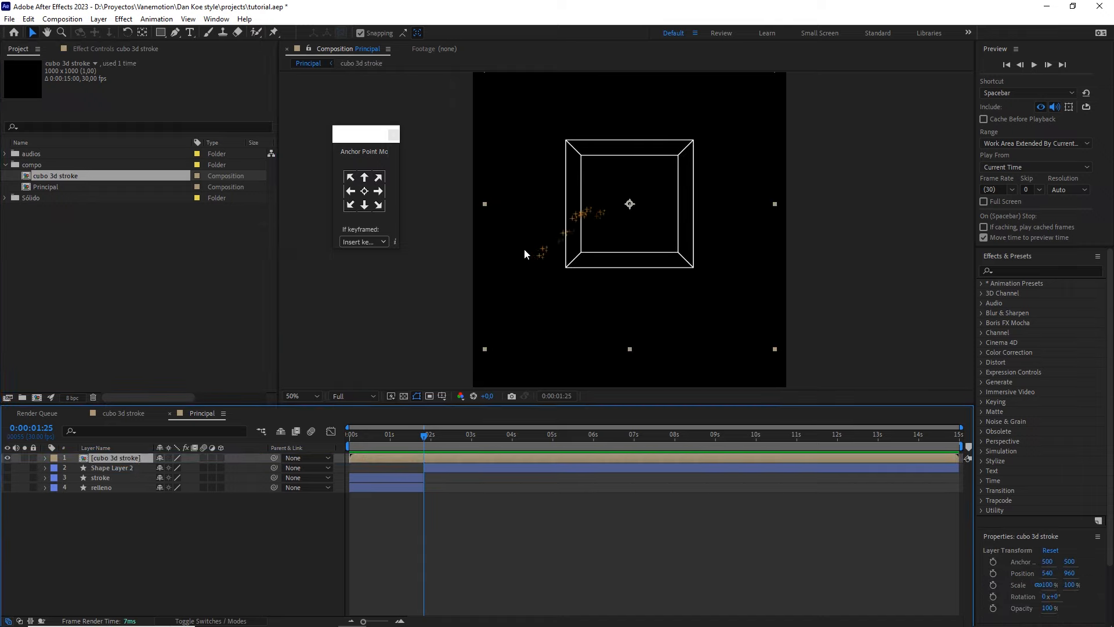
- Make the cubo 3d stroke layer a 3D layer and switch the composition viewer to 2 Views
left_click(221, 458)
left_click(945, 396)
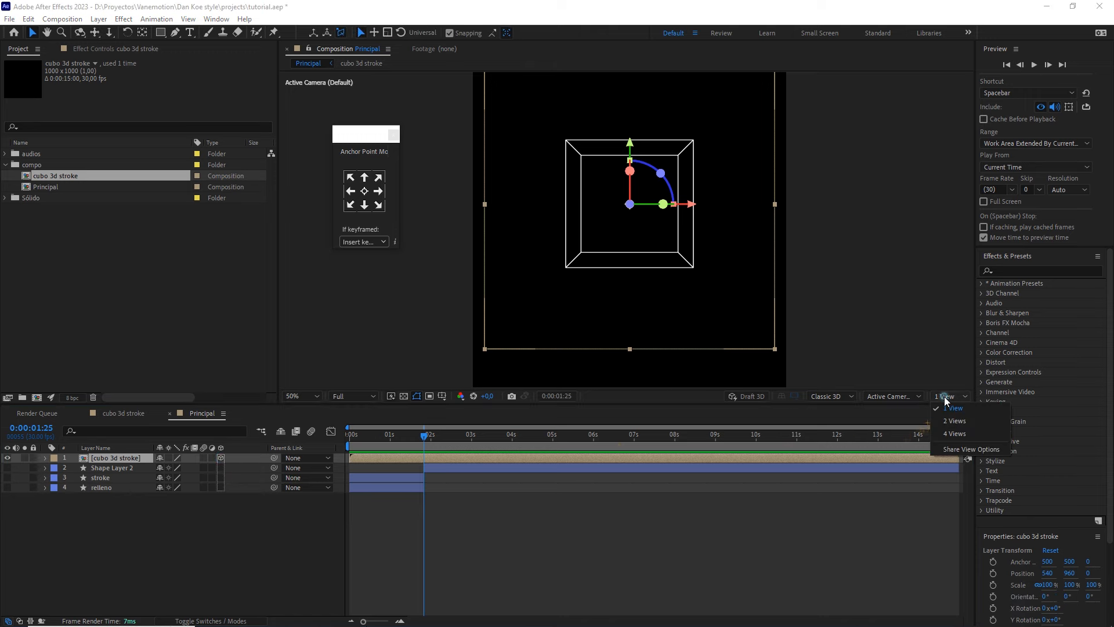
left_click(942, 419)
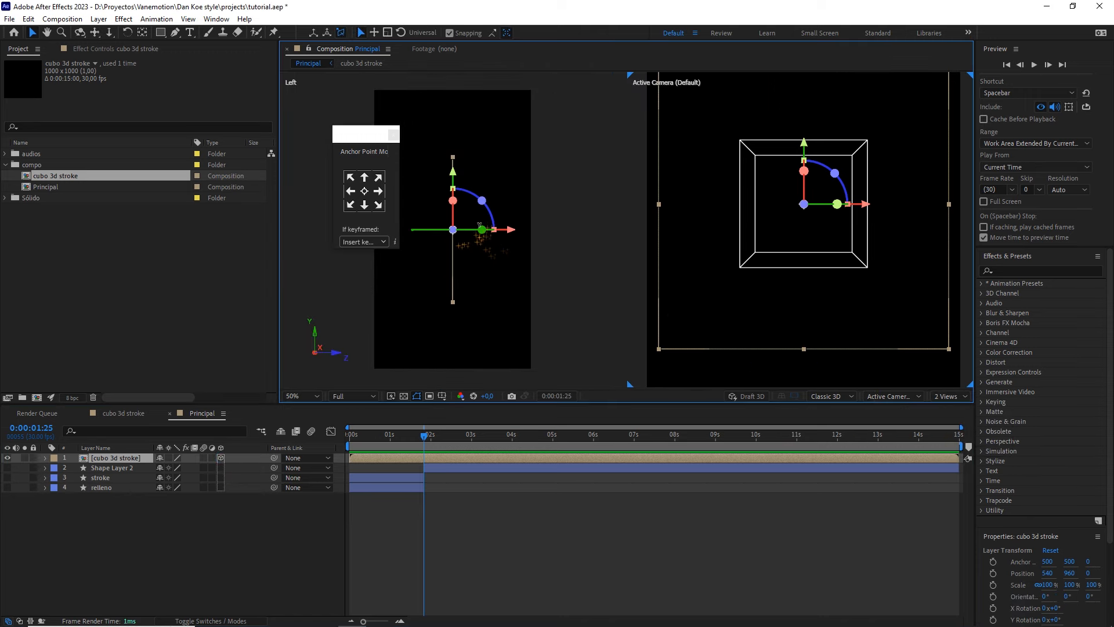
- Turn on Collapse Transformations for the cubo 3d stroke layer and return the composition viewer to 1 View
left_click(169, 458)
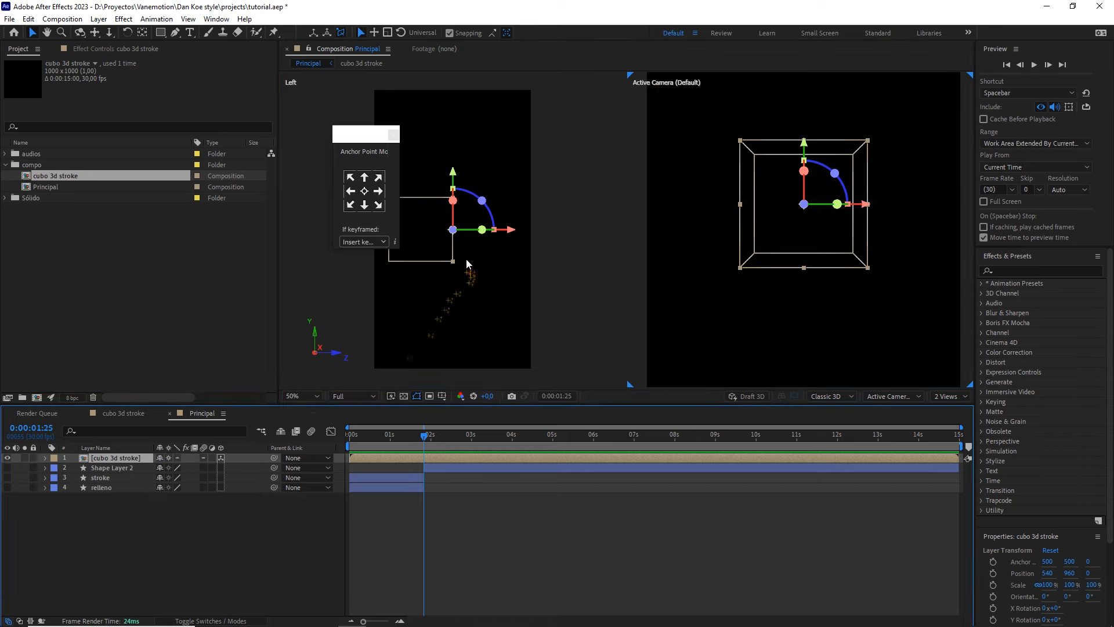
left_click(182, 524)
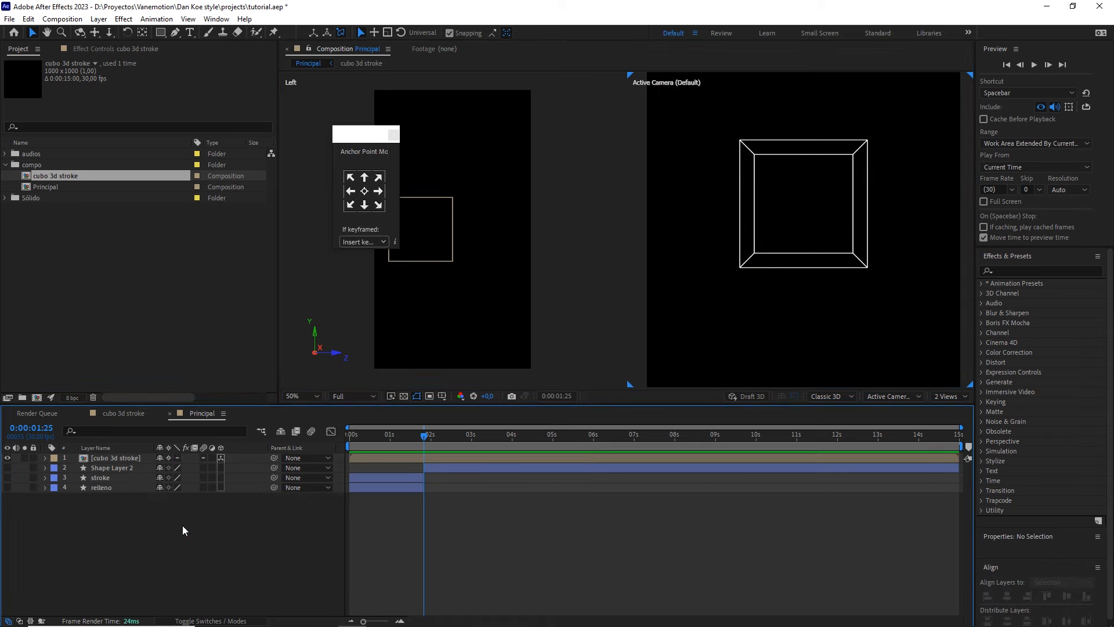
left_click(946, 394)
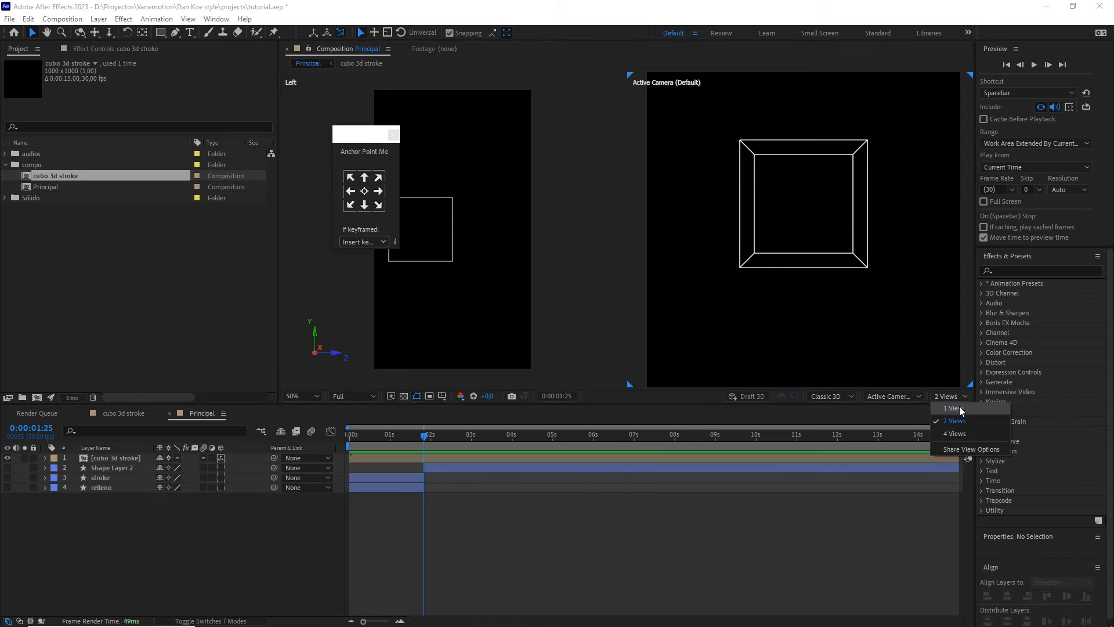
left_click(959, 408)
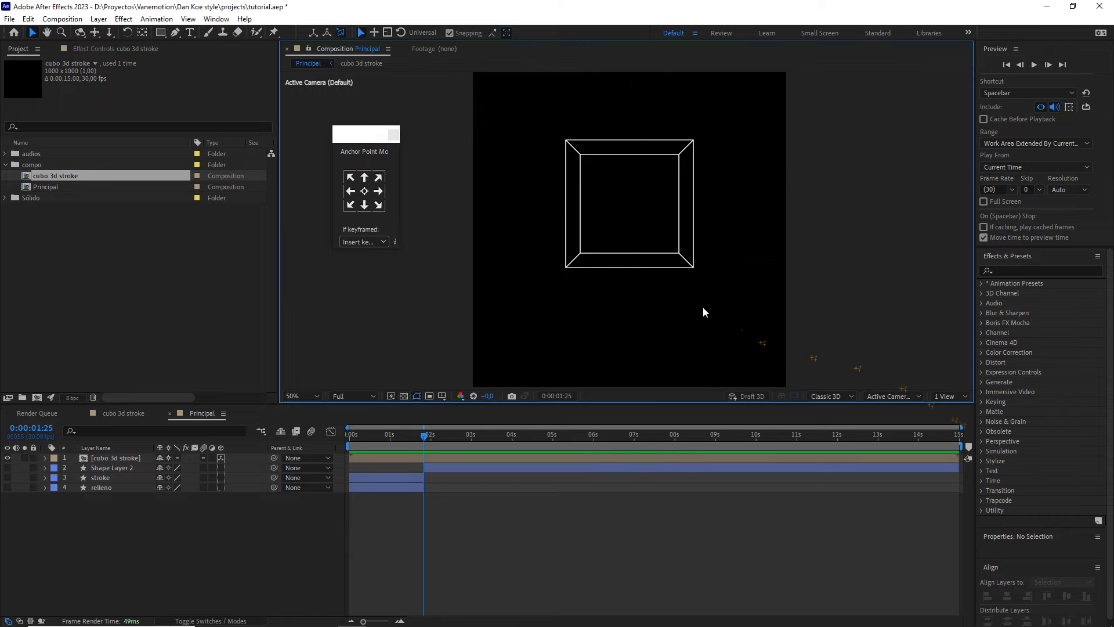
- Move the time to 0:00:00:00 and create a new Two-Node Camera with the 80mm preset, named Camera 1
key("Home")
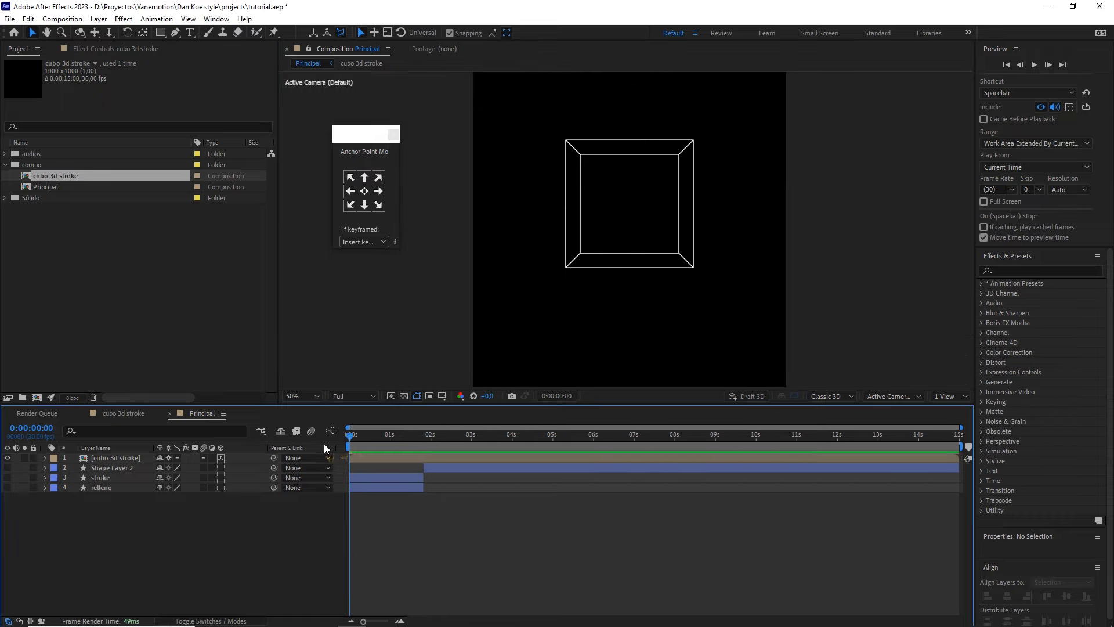
right_click(159, 542)
mouse_move(267, 403)
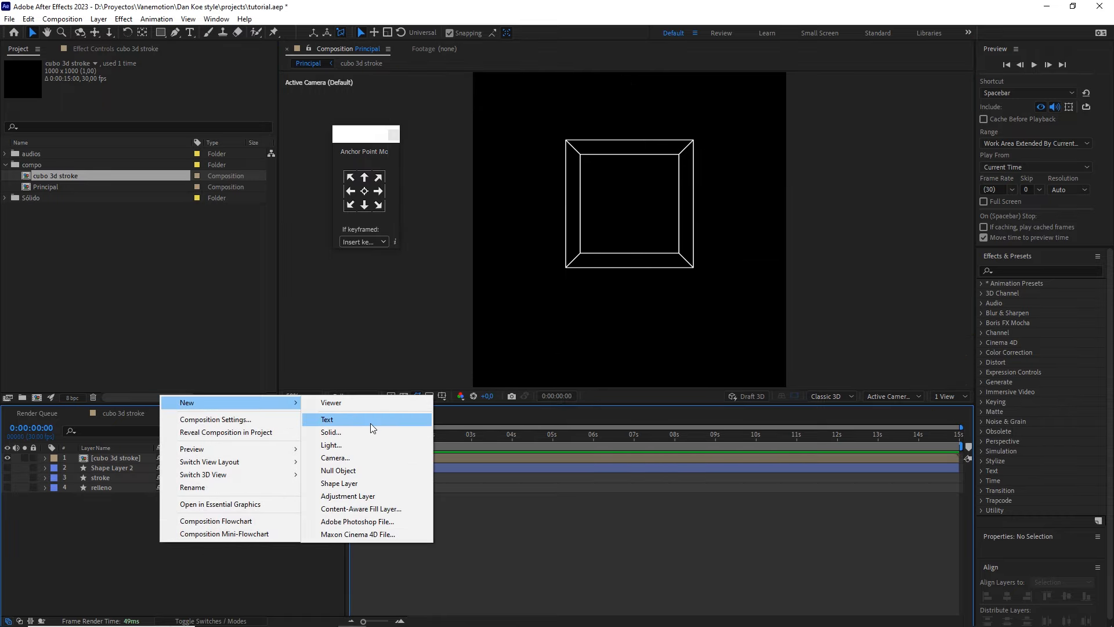
left_click(368, 454)
left_click_drag(351, 281, 569, 164)
left_click(611, 220)
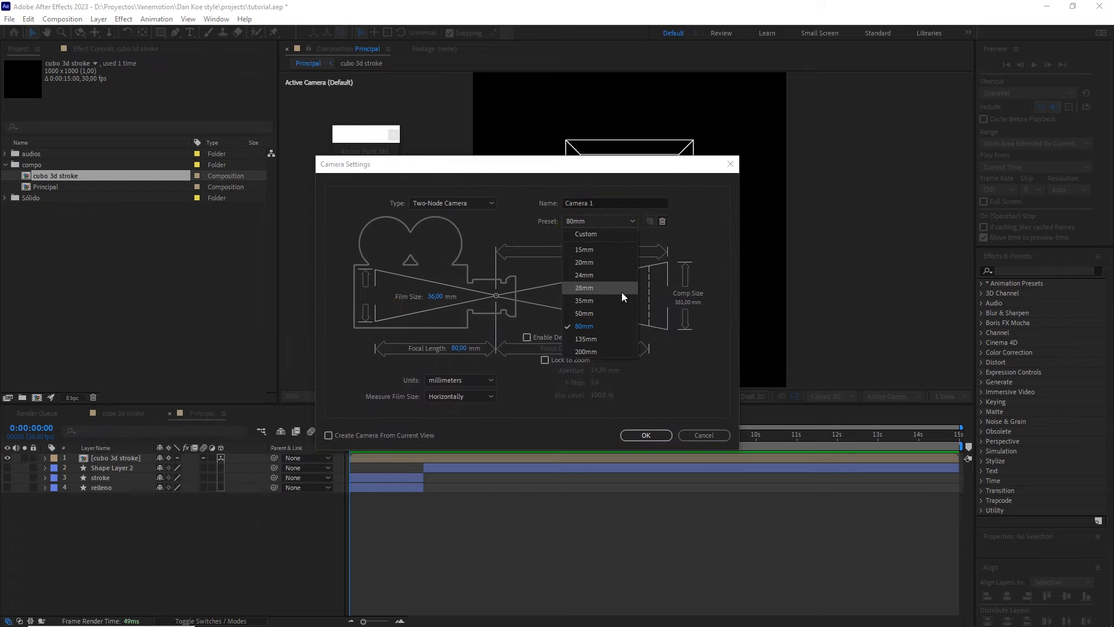
left_click(598, 327)
left_click(479, 204)
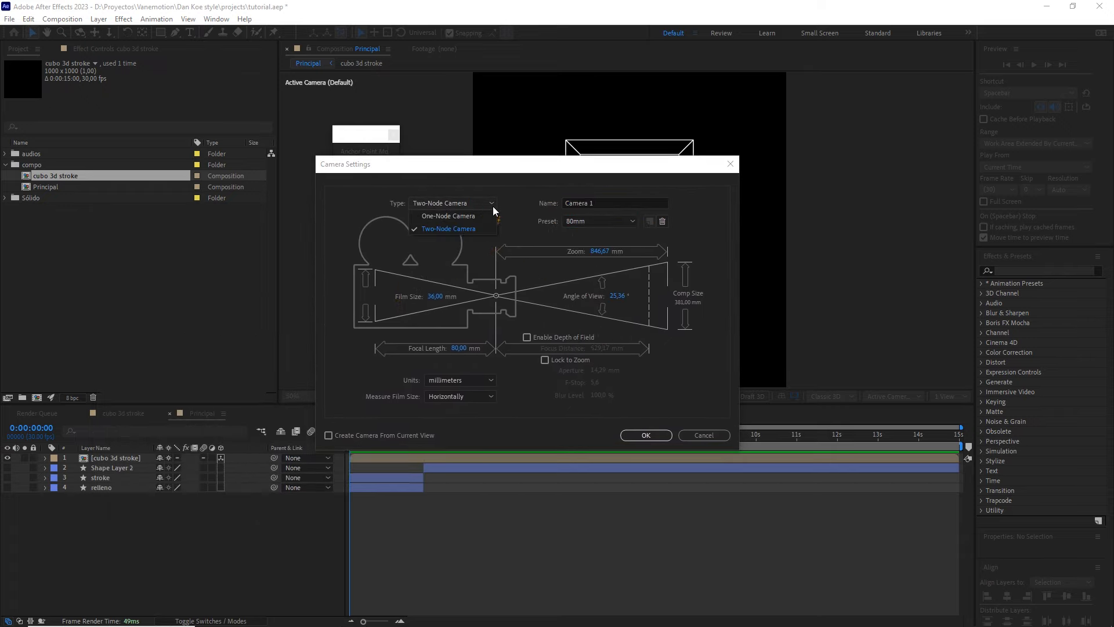
left_click(461, 231)
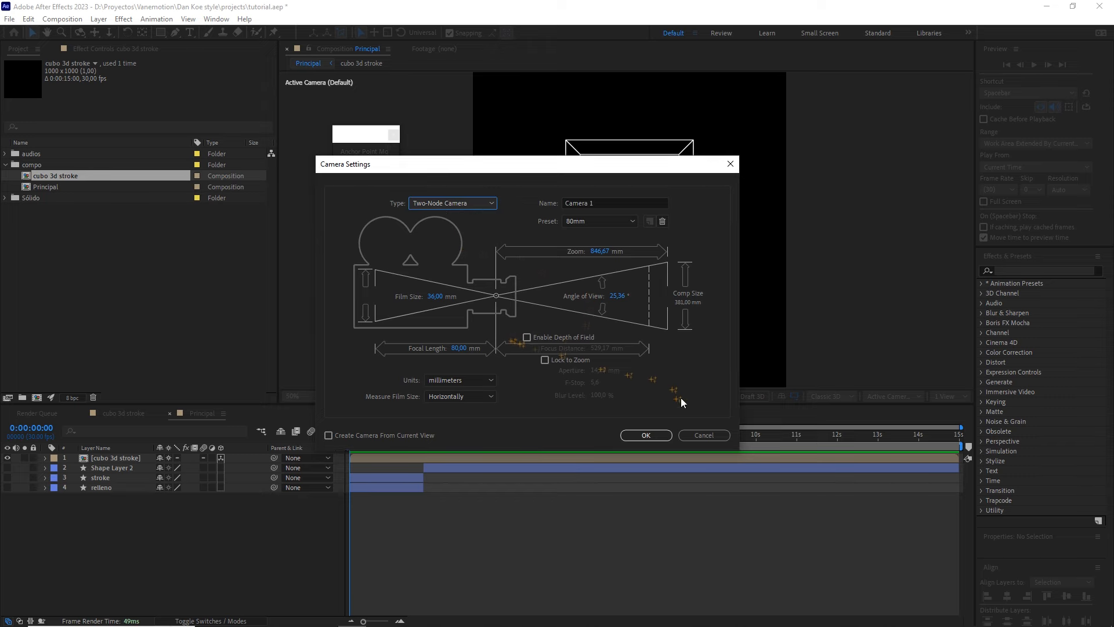
left_click(657, 435)
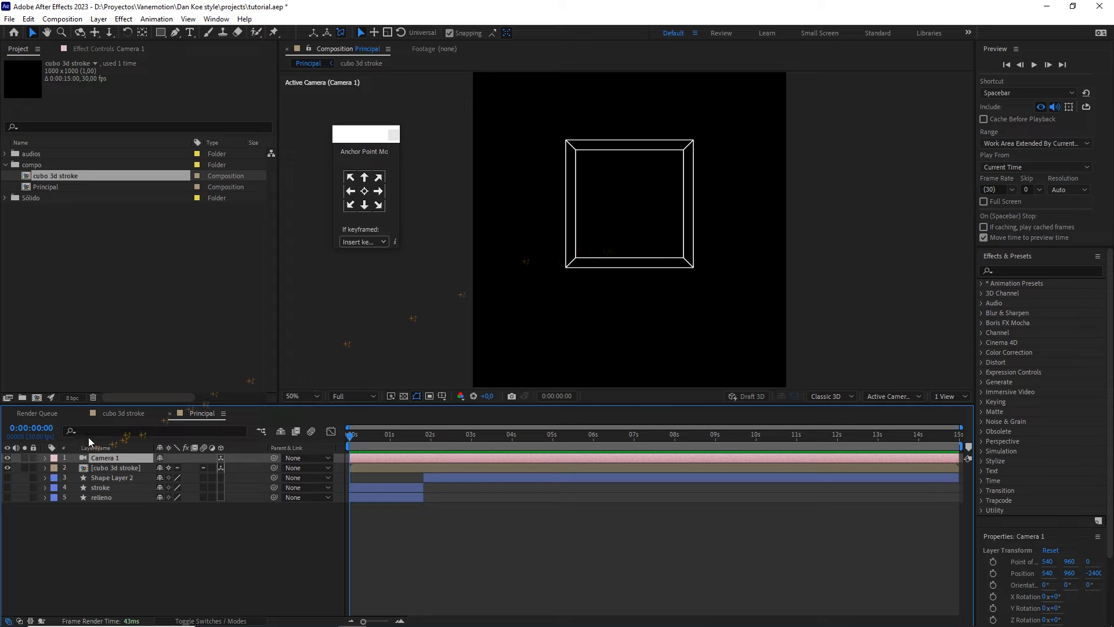
- Set Camera 1's Z position to -10000 and its zoom to 10000 pixels, and collapse the layer
left_click(46, 458)
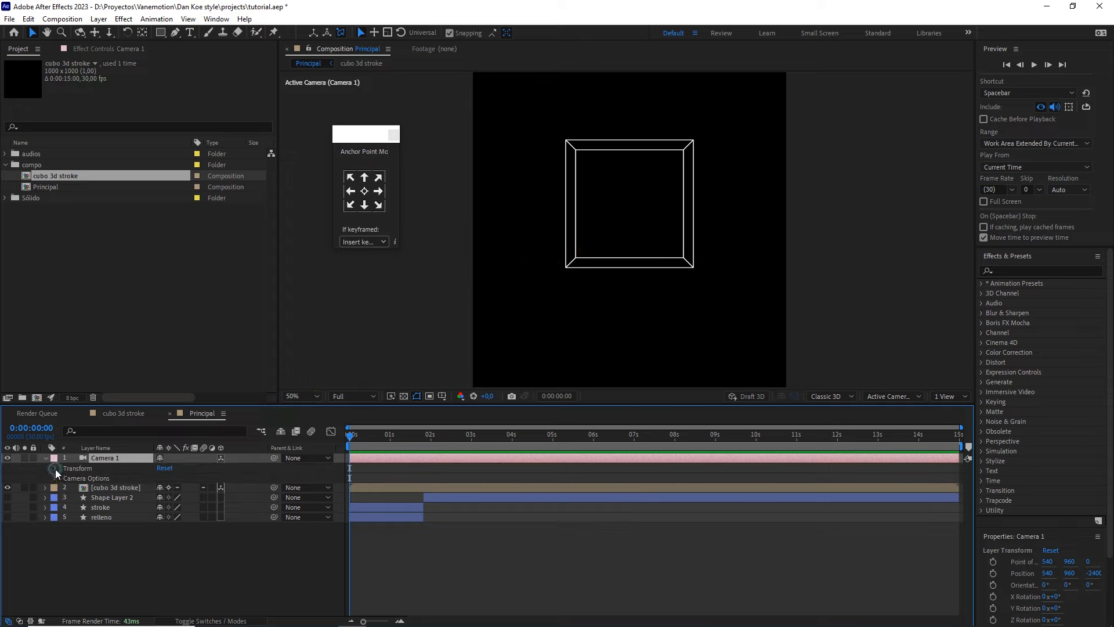
left_click(55, 468)
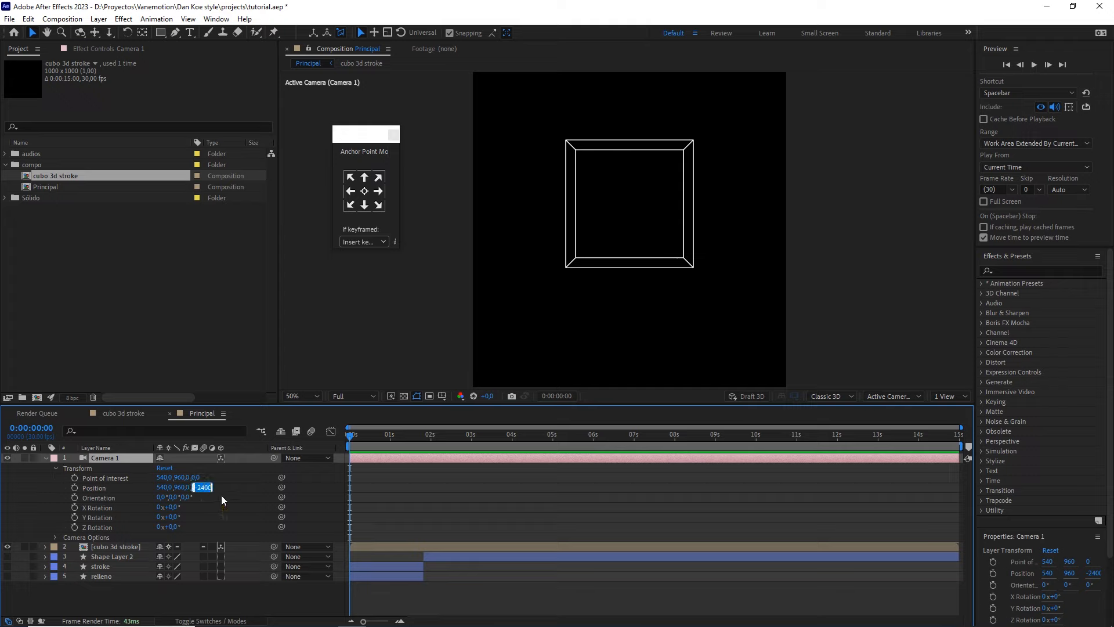
type("-10000")
left_click(55, 537)
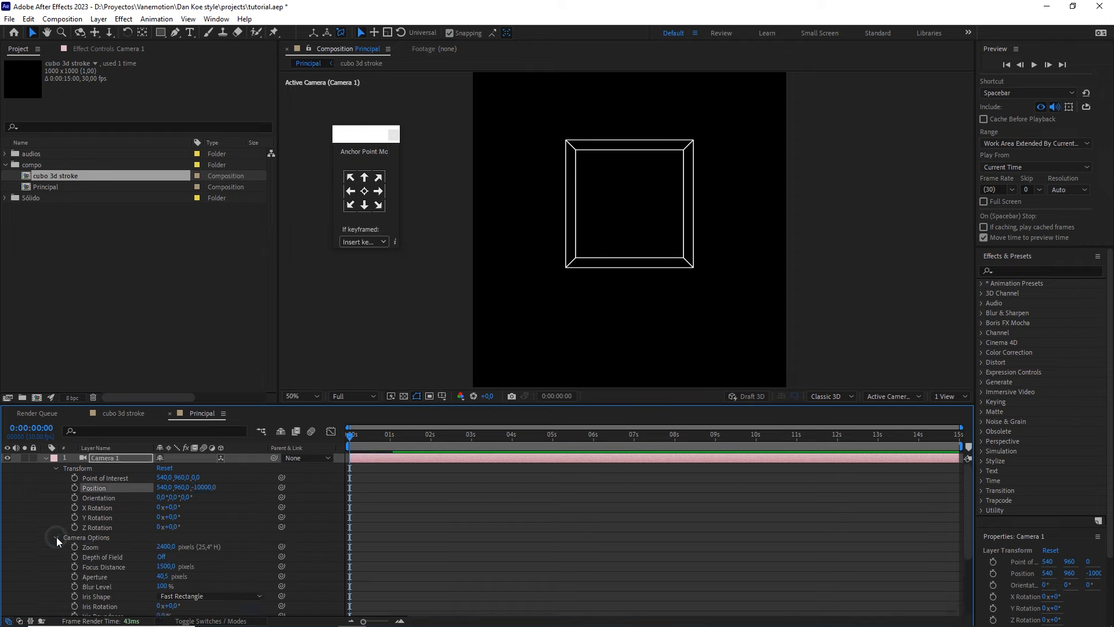
scroll(58, 541, "down", 2)
left_click(165, 491)
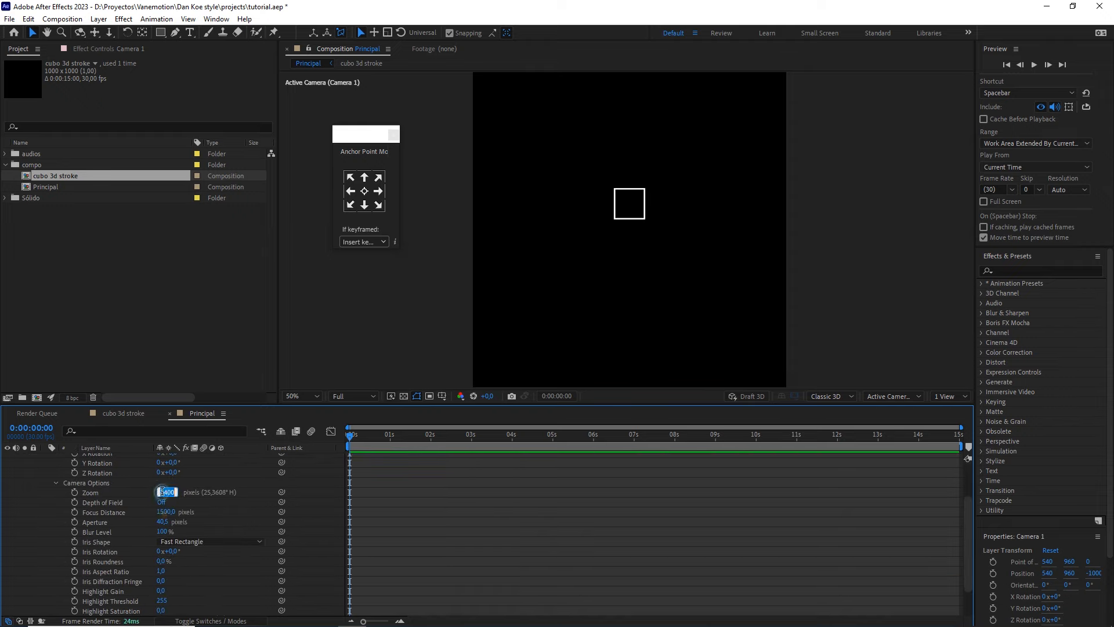
type("10000")
left_click(231, 466)
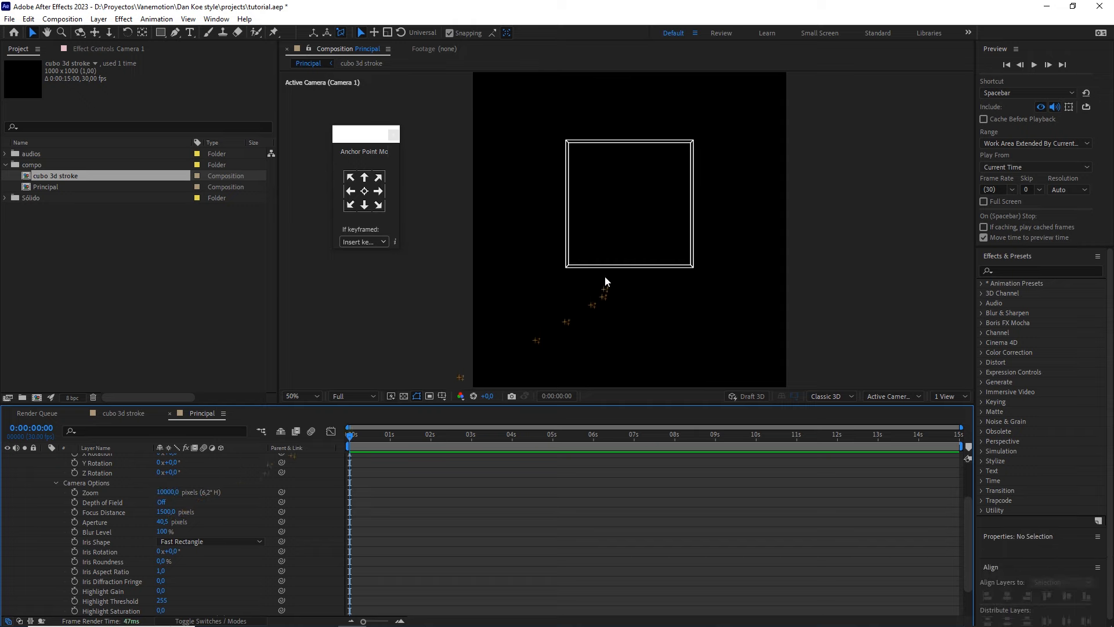
scroll(117, 483, "up", 2)
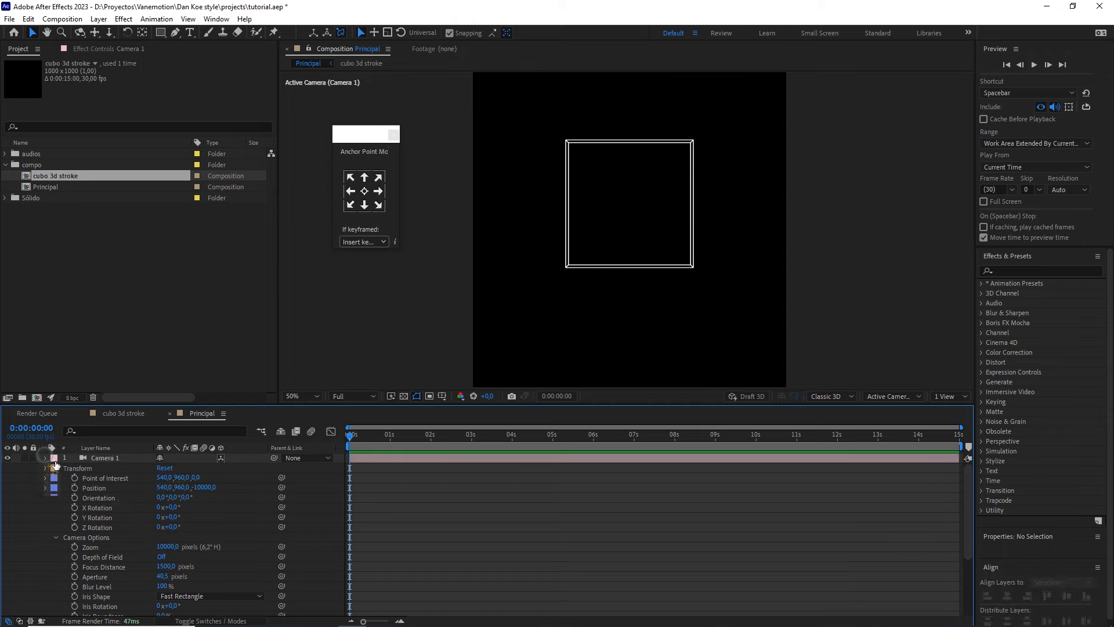
left_click(46, 458)
- Add a null object to Principal and make it a 3D layer
right_click(235, 555)
mouse_move(341, 417)
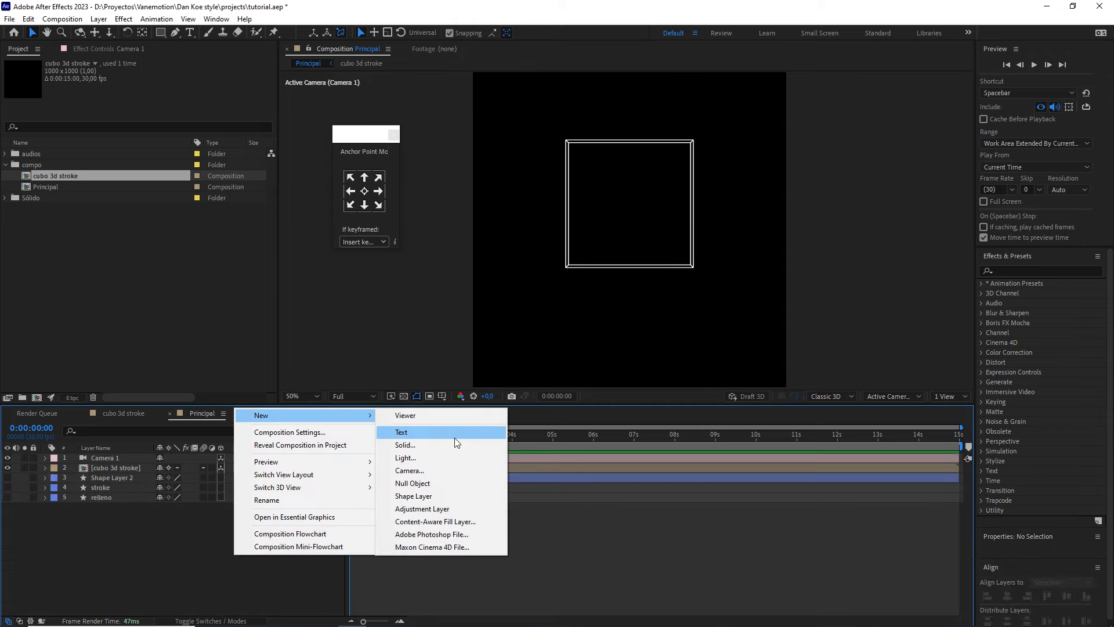
left_click(432, 481)
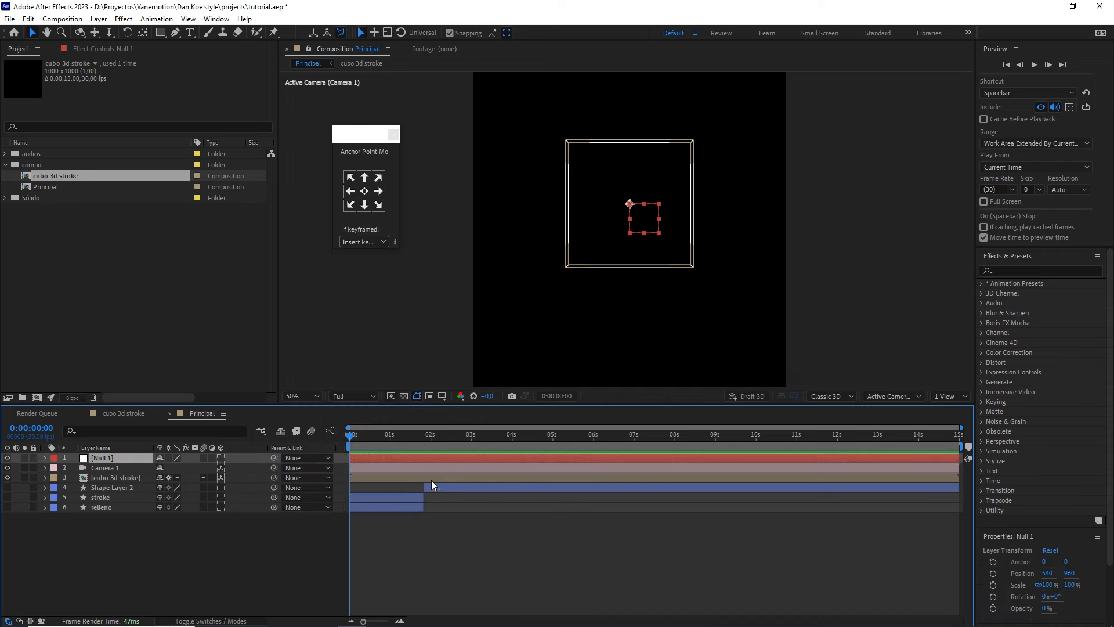
left_click(222, 458)
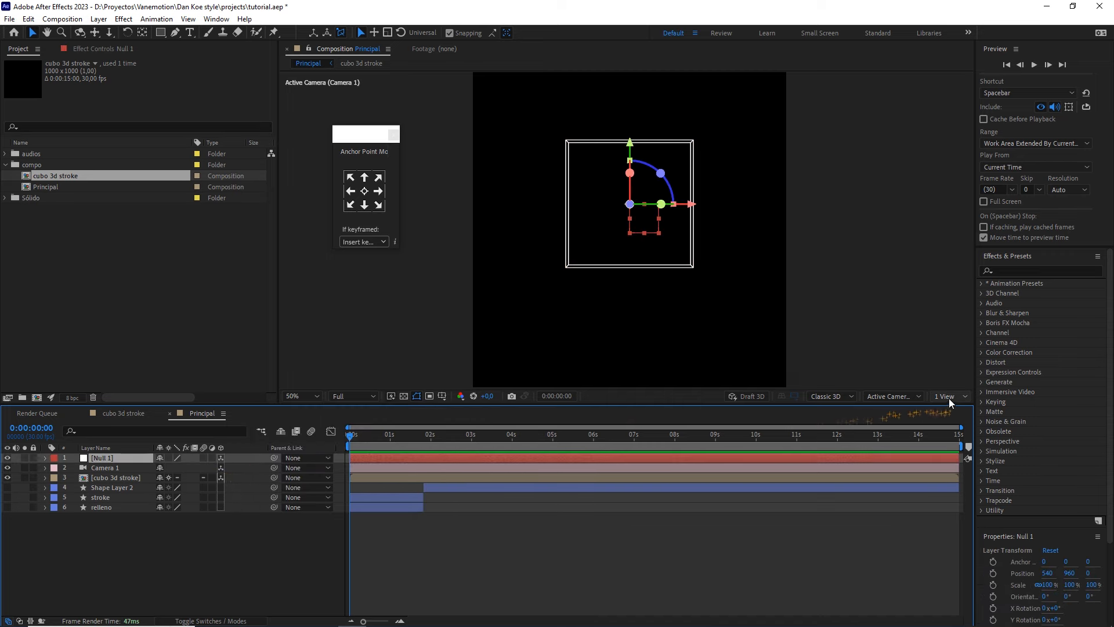
- Use 2 Views to move the null along the Z axis to about 220, inside the cube, and return to 1 View
left_click(949, 396)
left_click(954, 427)
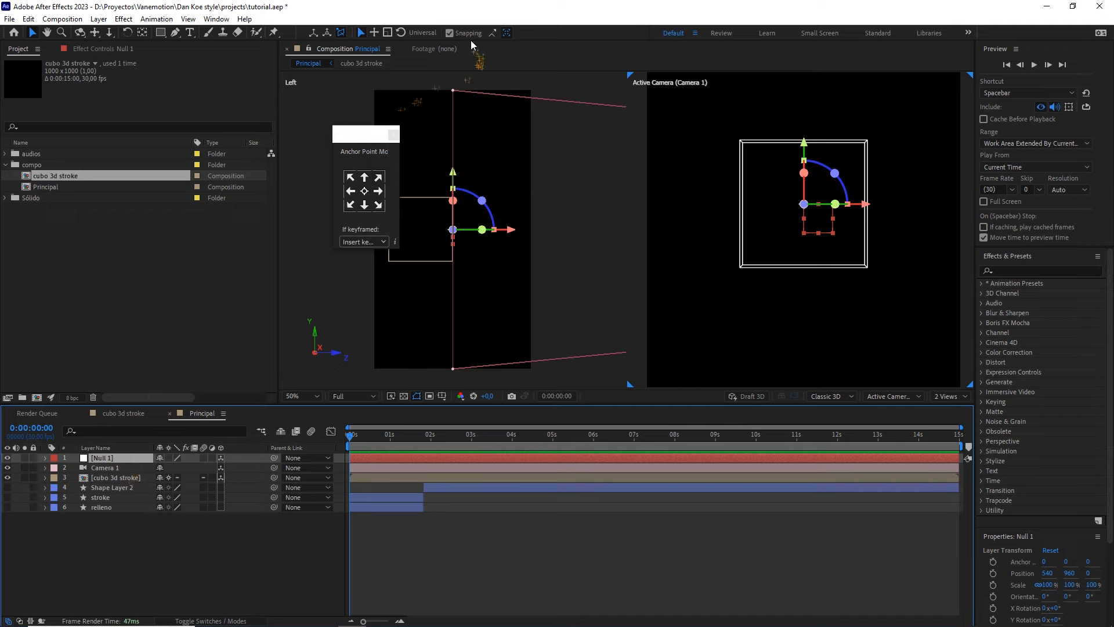
left_click(501, 232)
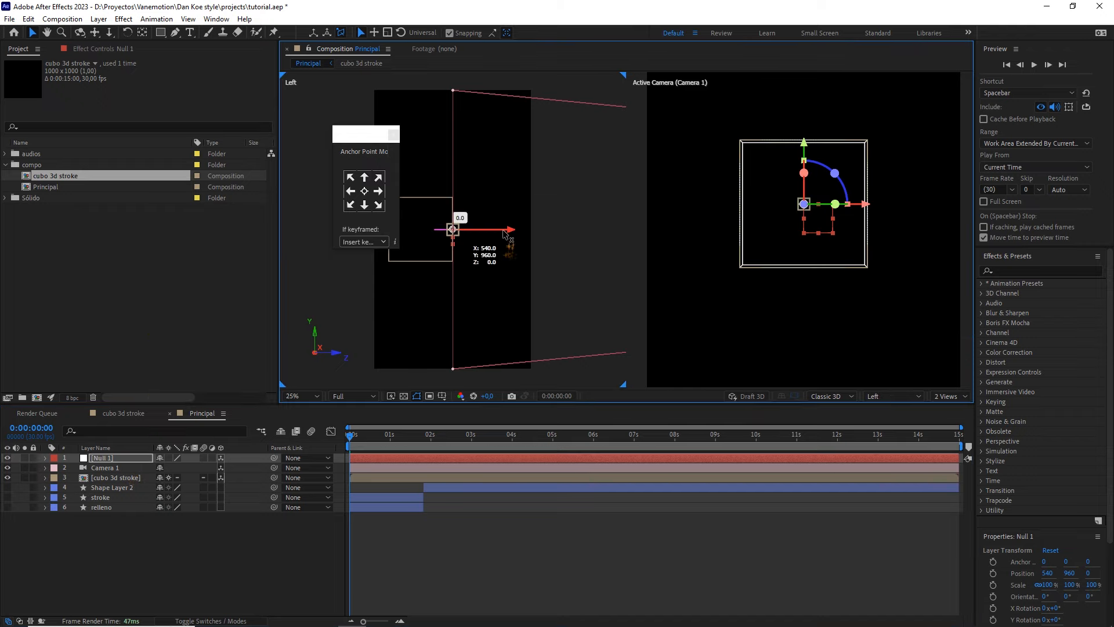
left_click_drag(500, 232, 520, 257)
scroll(450, 241, "up", 2)
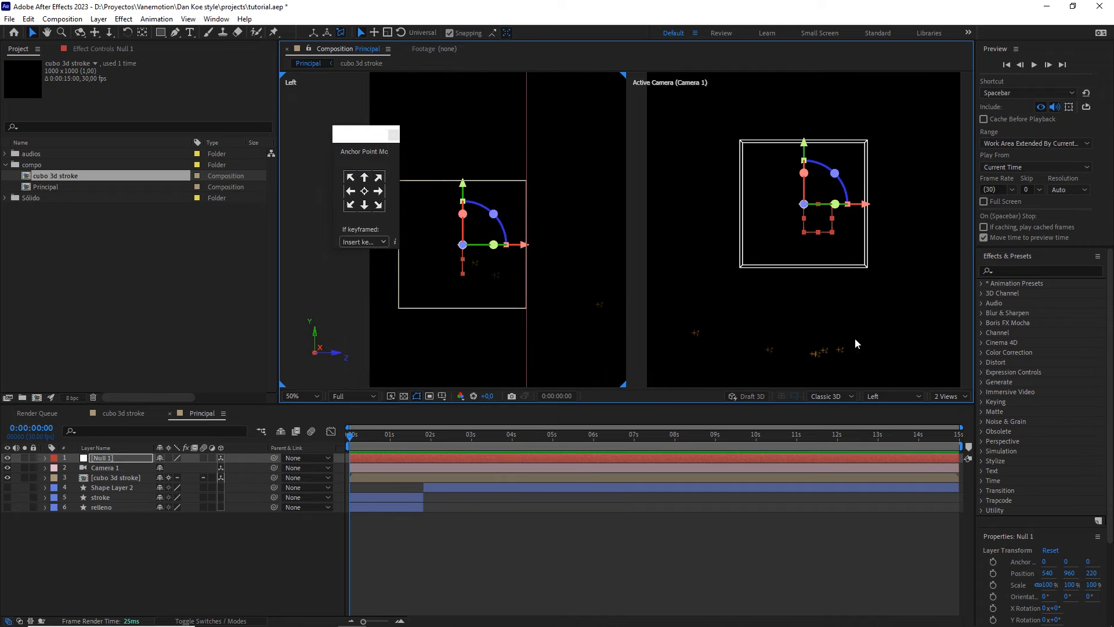
left_click(940, 398)
left_click(945, 408)
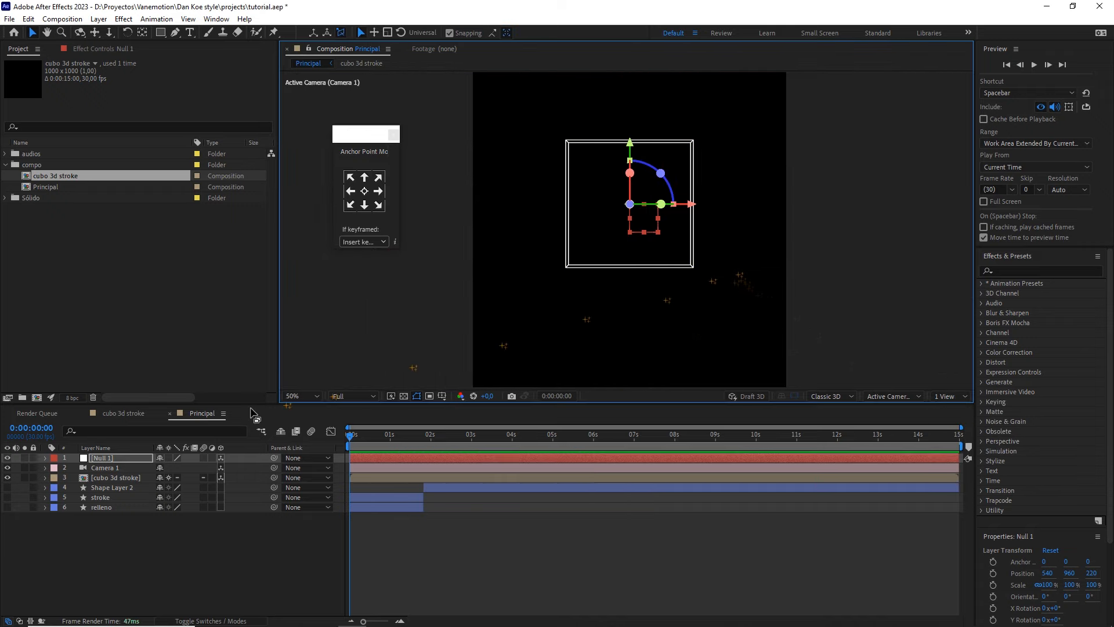
- Parent Camera 1 to the null and show the null's rotation properties
left_click(108, 469)
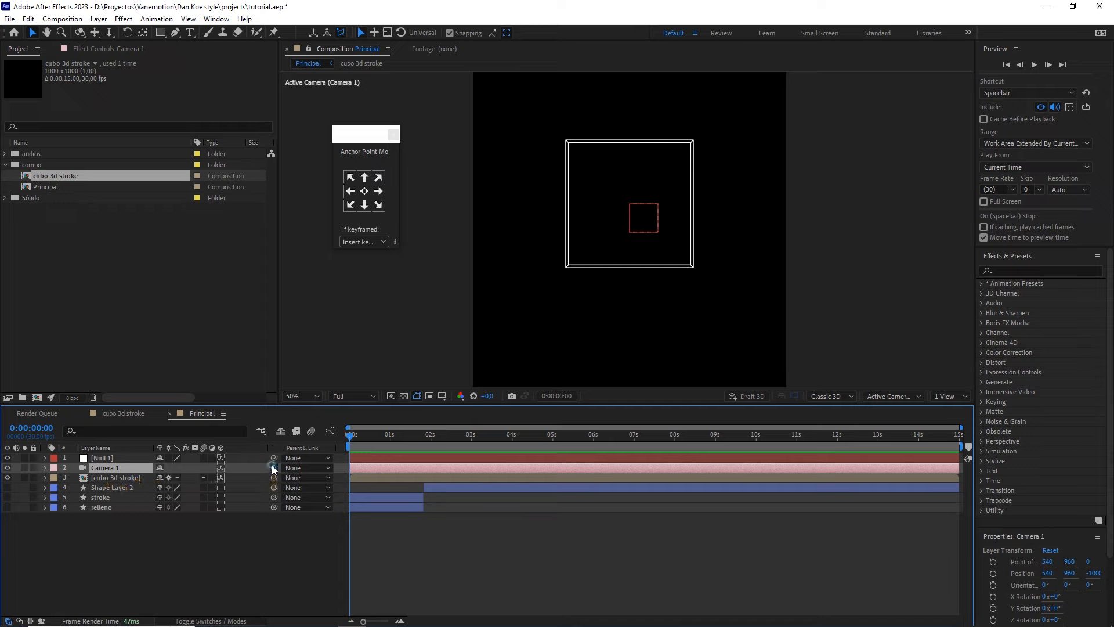
left_click_drag(274, 468, 123, 458)
left_click(123, 458)
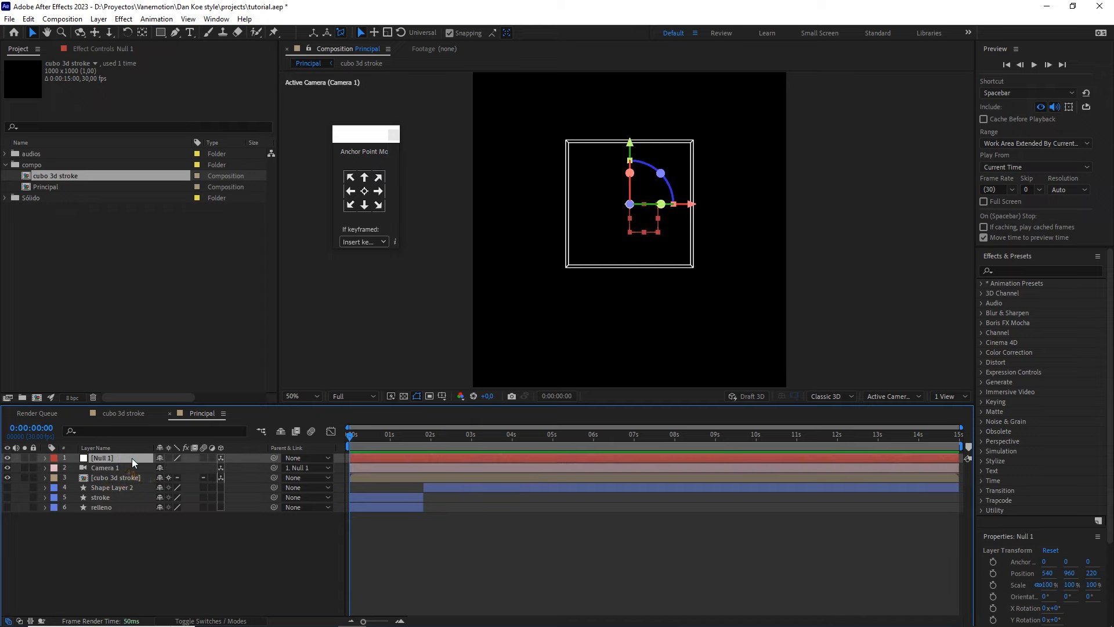
key("r")
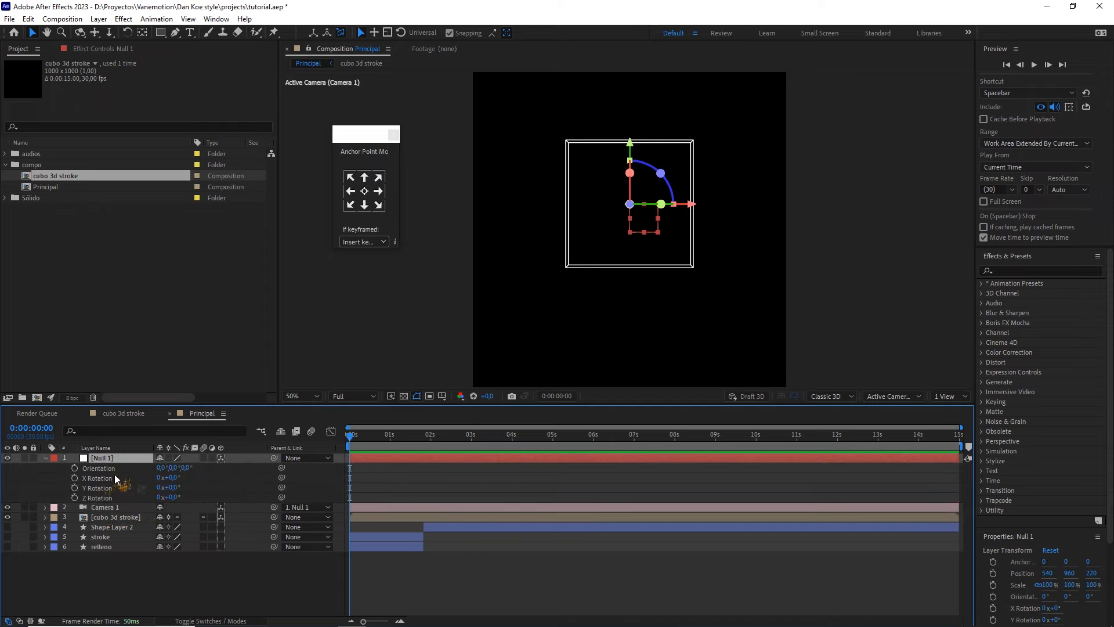
- Set the null's orientation to 45°, 36°, 30°
left_click(161, 469)
left_click(251, 476)
left_click(178, 467)
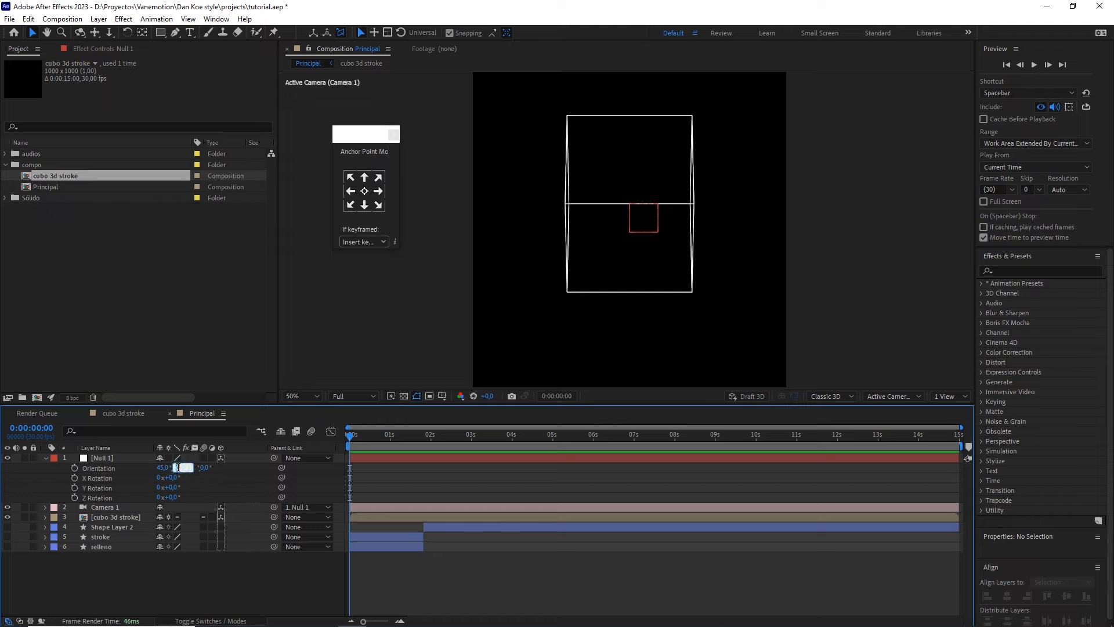
type("36")
key("Tab")
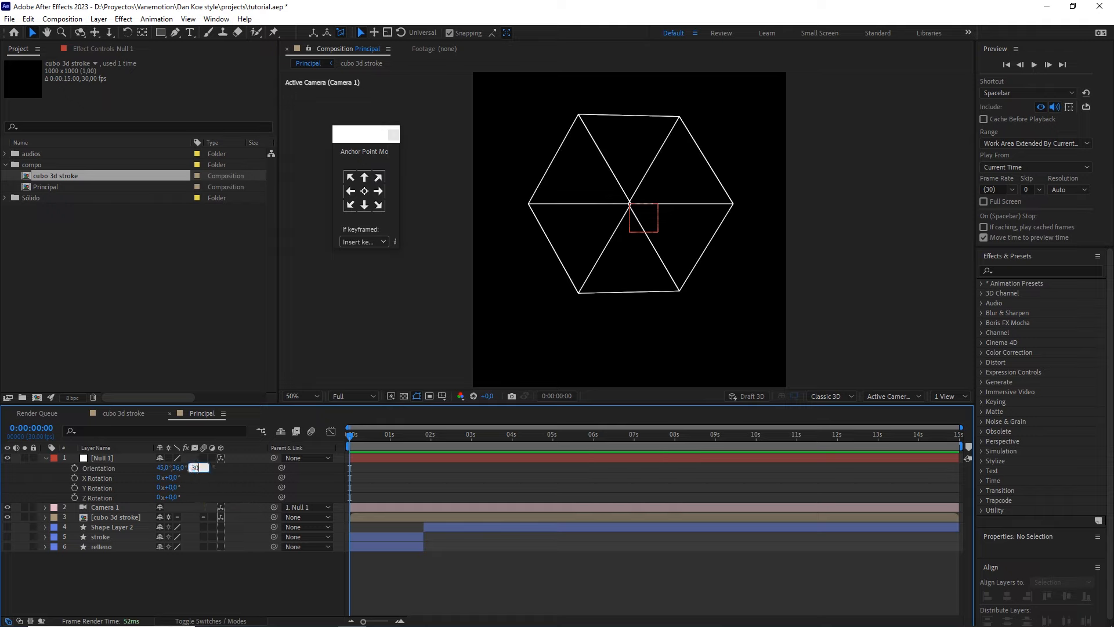
type("30")
left_click(219, 478)
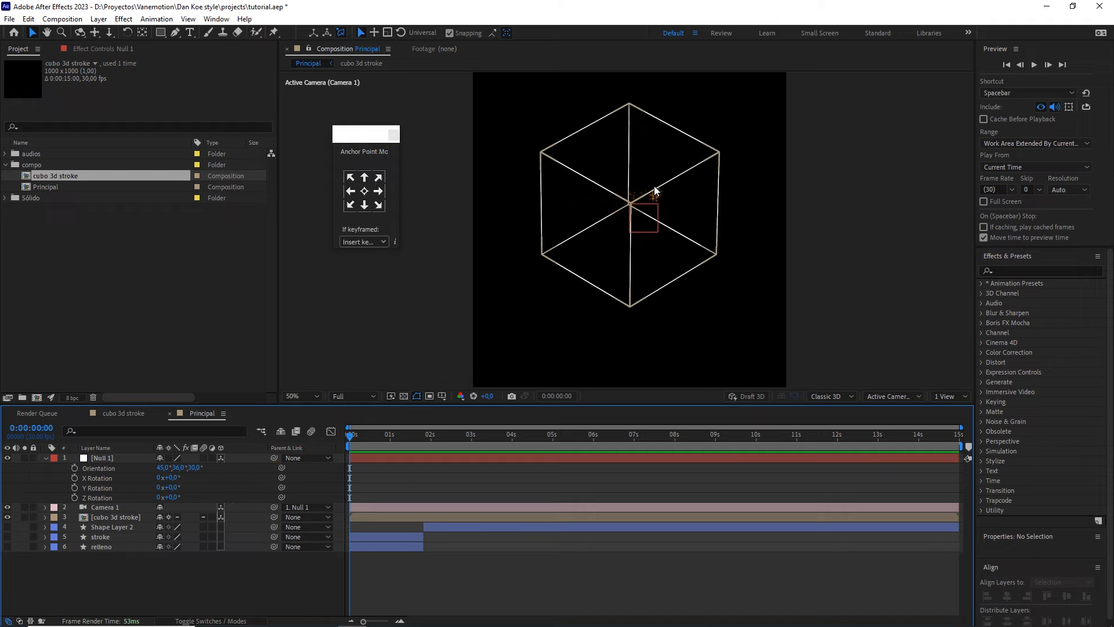
- Refine the null's Y orientation to 35,6° and finally 35,3° so that the cube's edges cross exactly at its centre
key("period")
left_click_drag(600, 155, 623, 201)
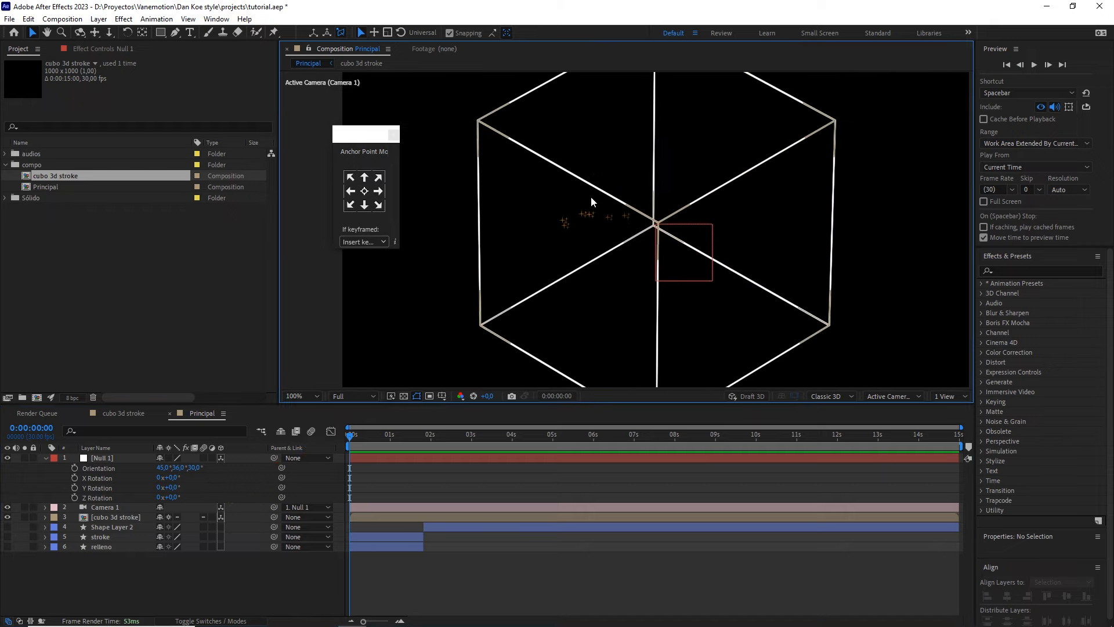
scroll(685, 228, "up", 4)
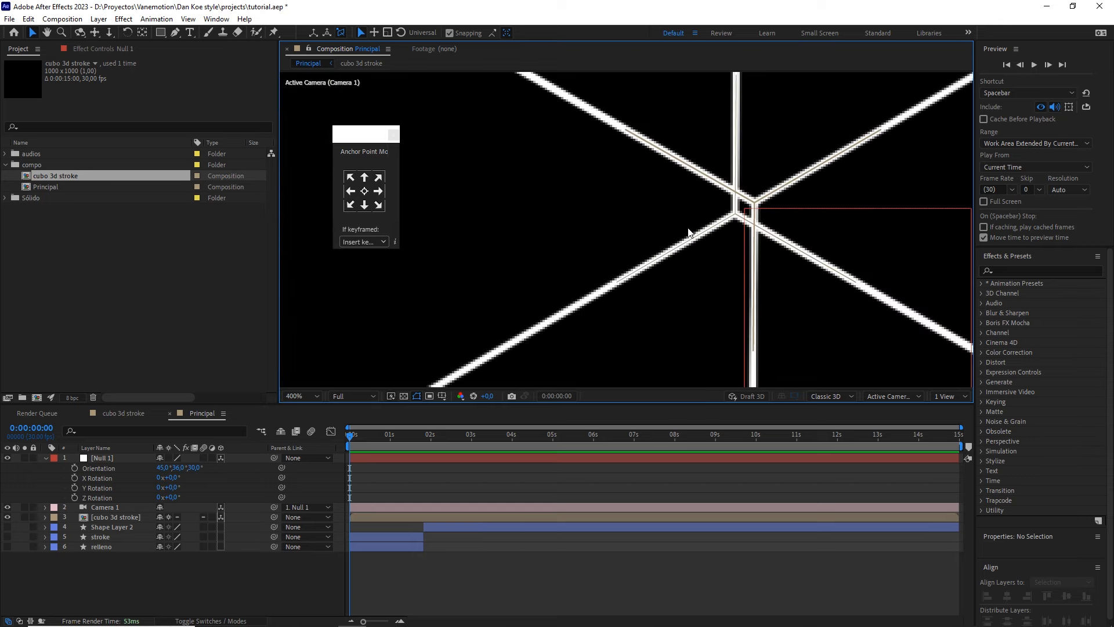
left_click_drag(693, 216, 636, 219)
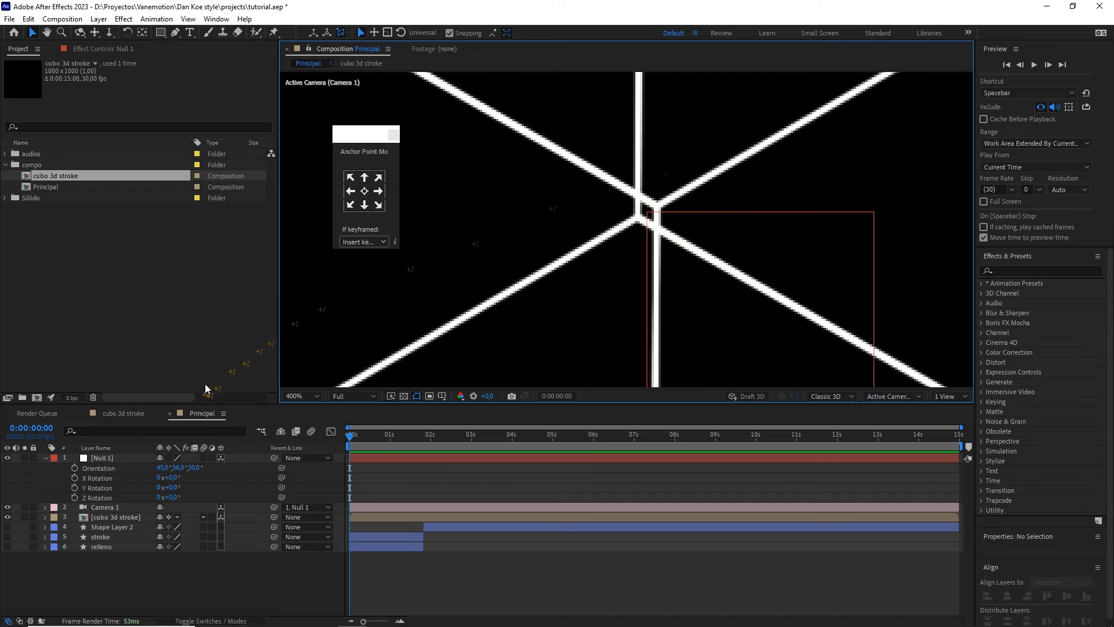
left_click(182, 468)
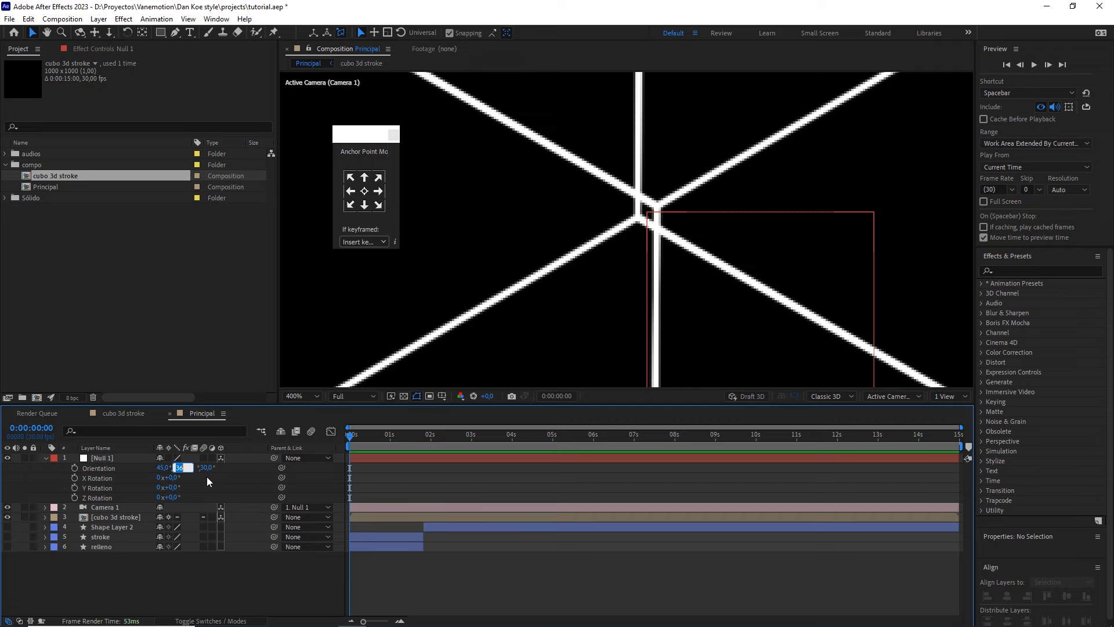
type("35,6")
key("Return")
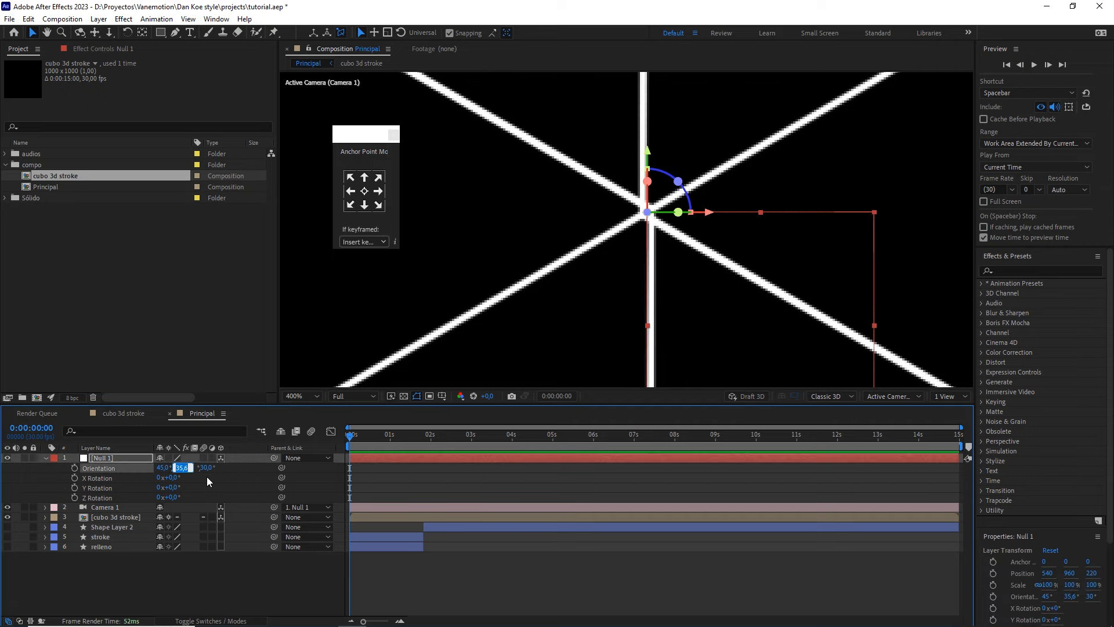
type("35,3")
key("Return")
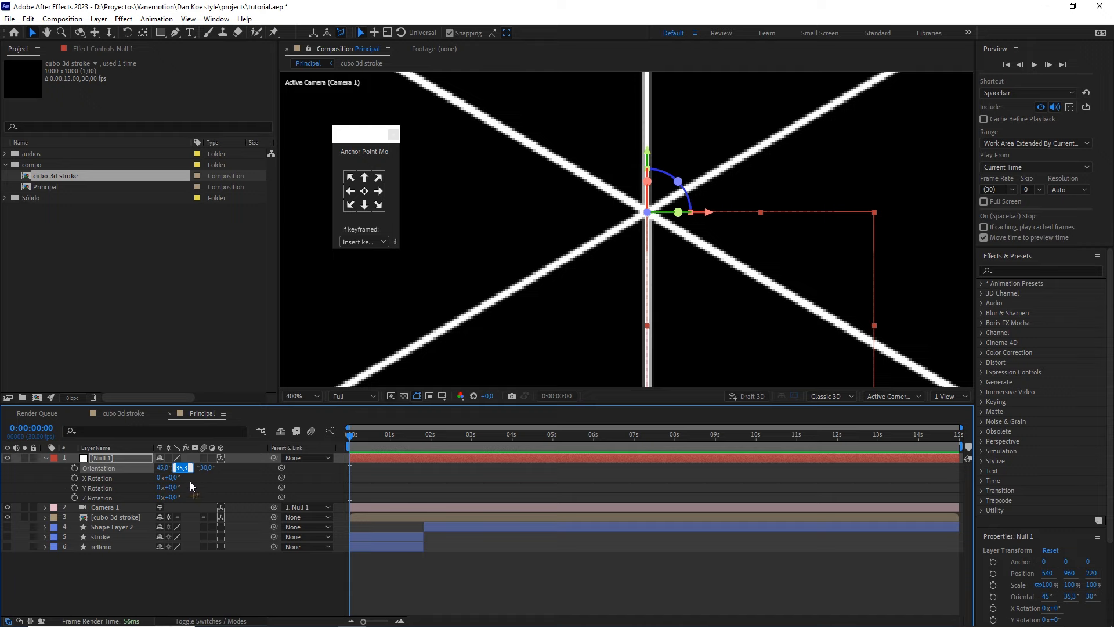
- Show the rulers and place a vertical guide at the upper end of the cube's left edge
left_click(204, 483)
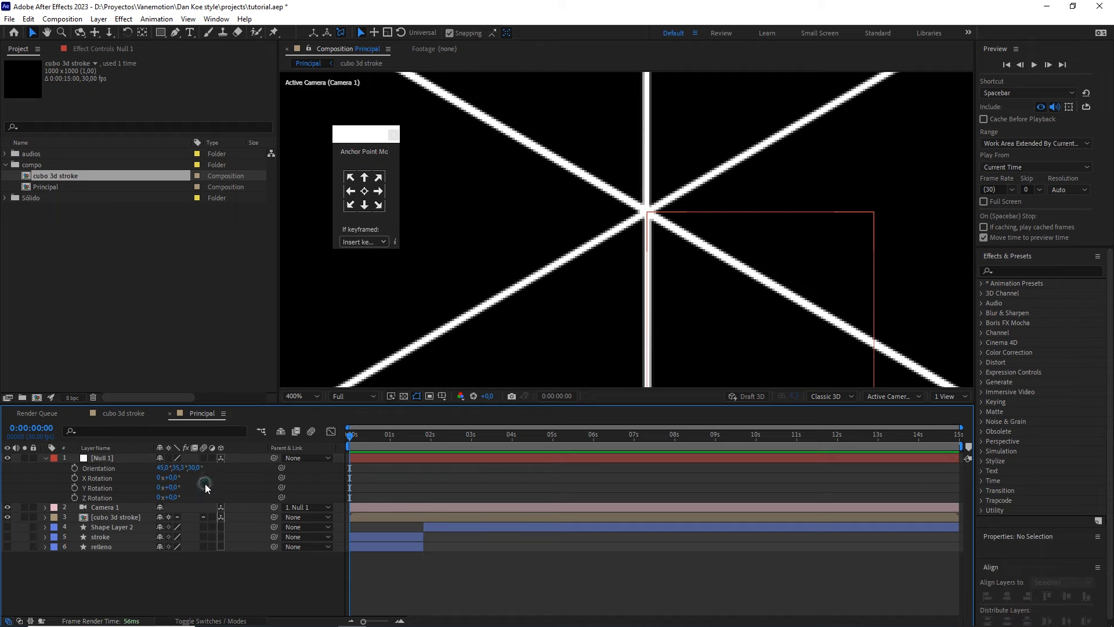
scroll(627, 232, "down", 4)
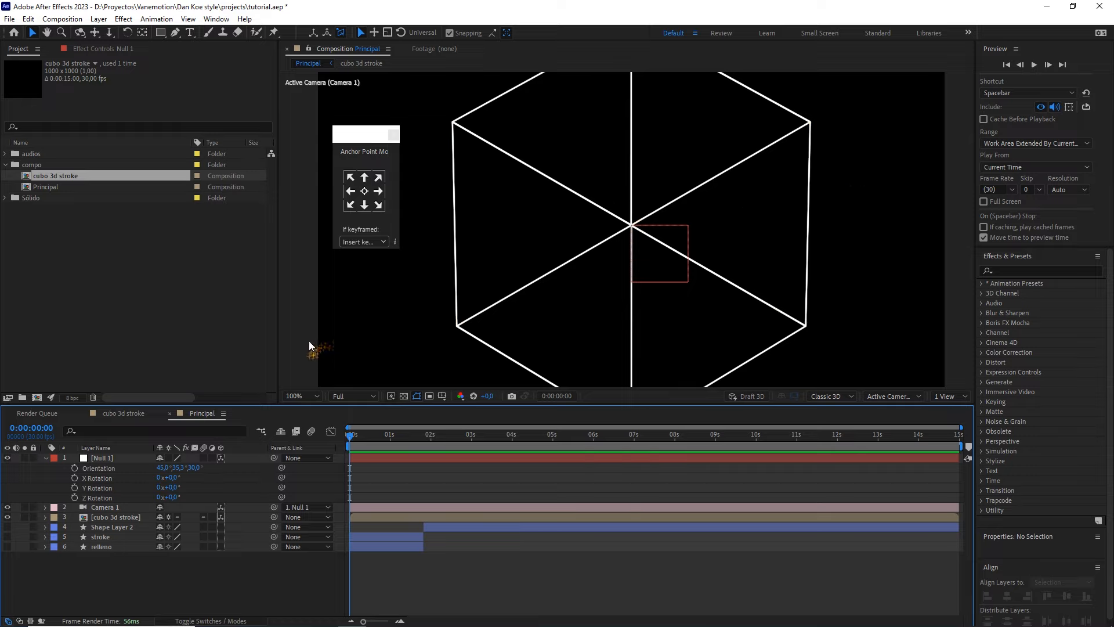
left_click(442, 396)
left_click(464, 465)
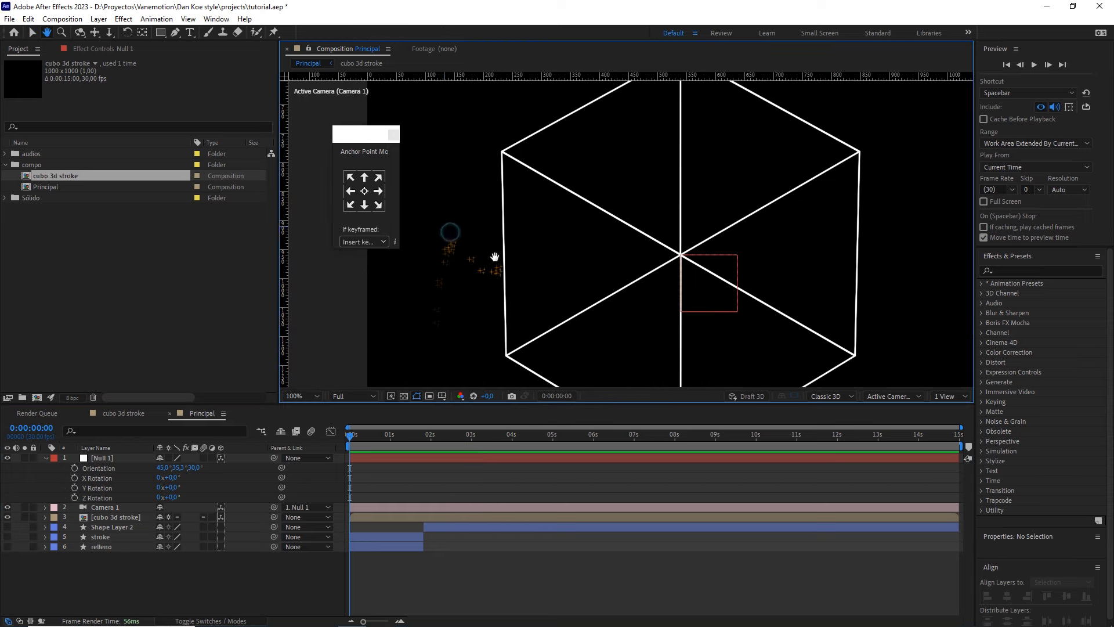
left_click_drag(285, 279, 500, 162)
scroll(497, 169, "up", 2)
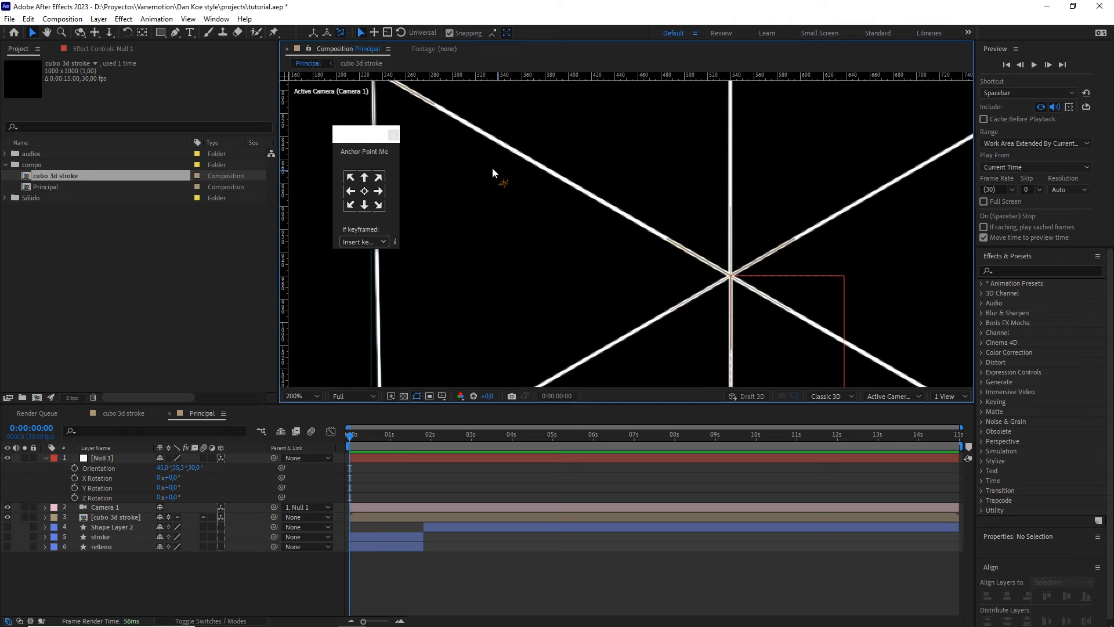
- Compare the cube's left edge with the vertical guide from its upper to its lower corner
key("h")
scroll(567, 226, "down", 2)
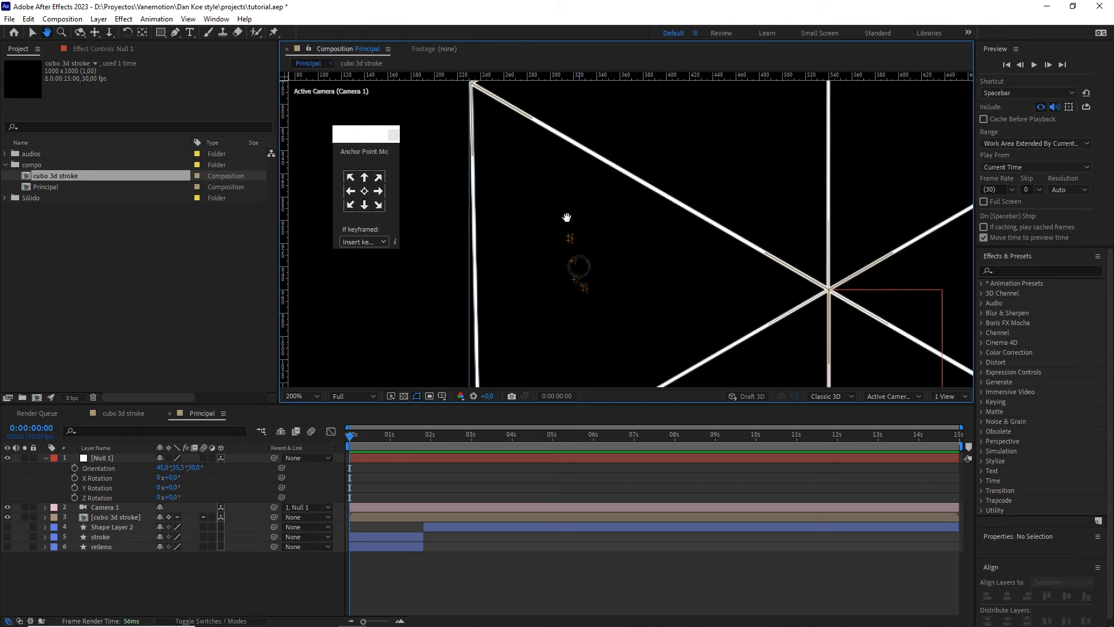
key("v")
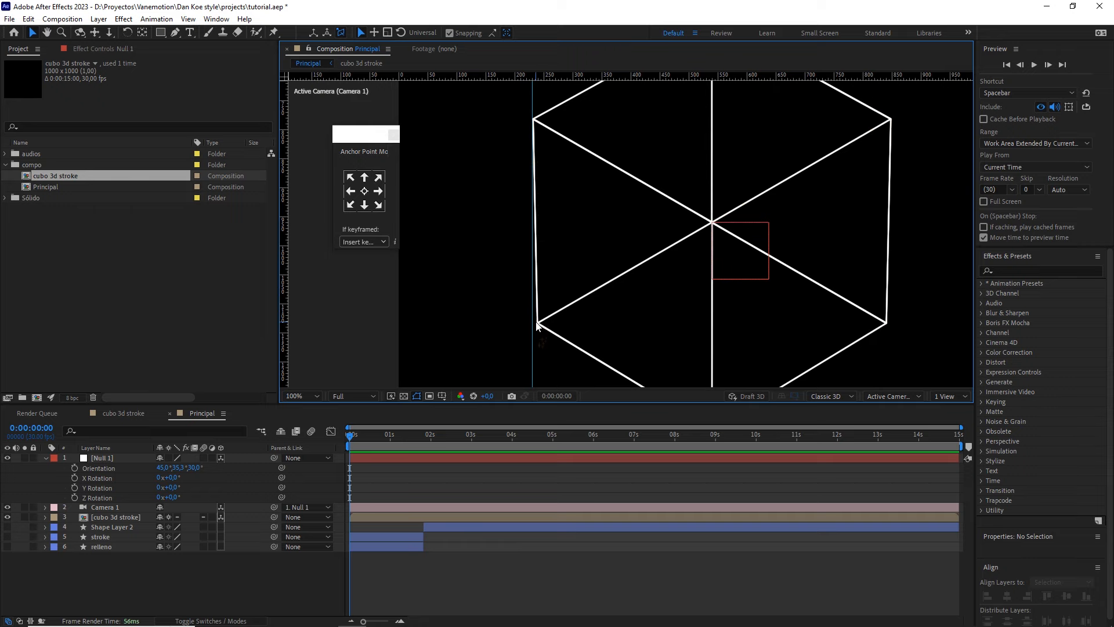
scroll(539, 322, "up", 2)
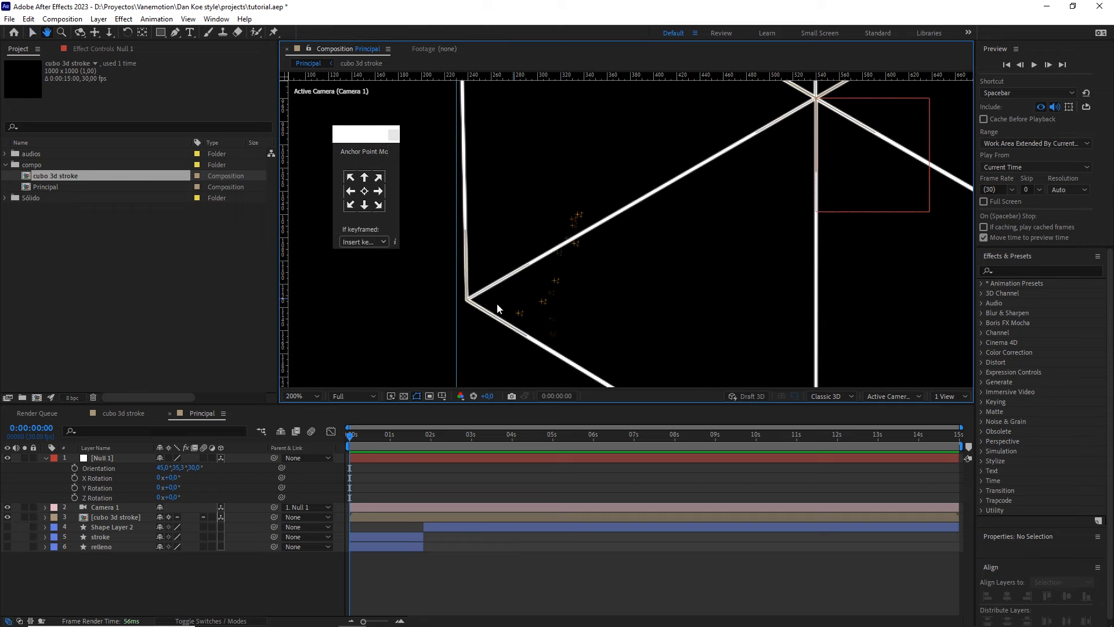
scroll(534, 242, "up", 4)
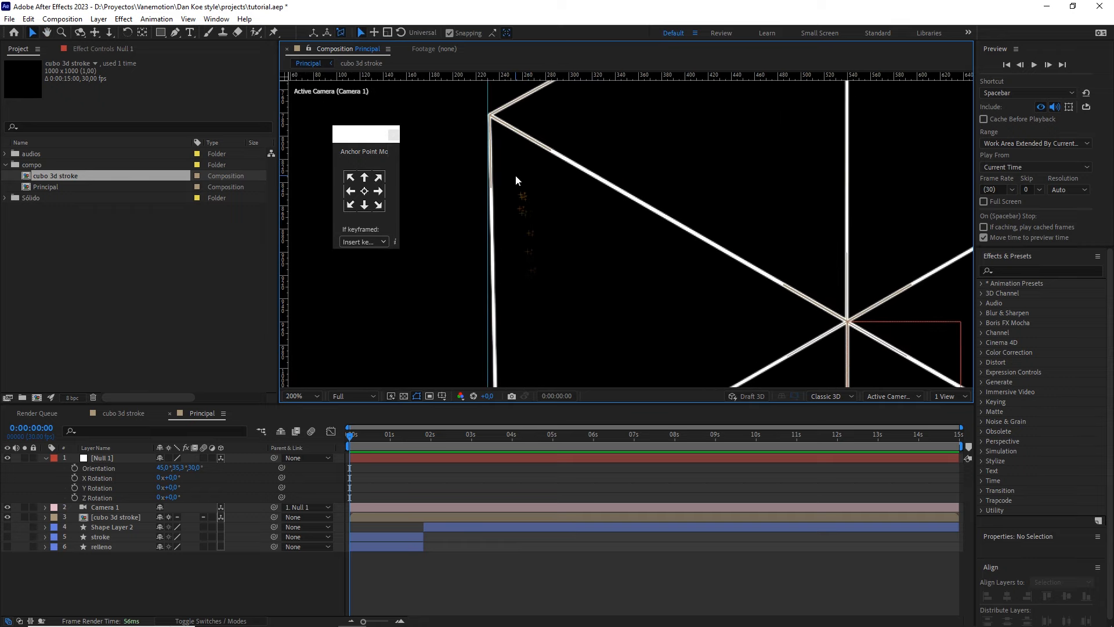
key("space")
left_click_drag(549, 308, 557, 150)
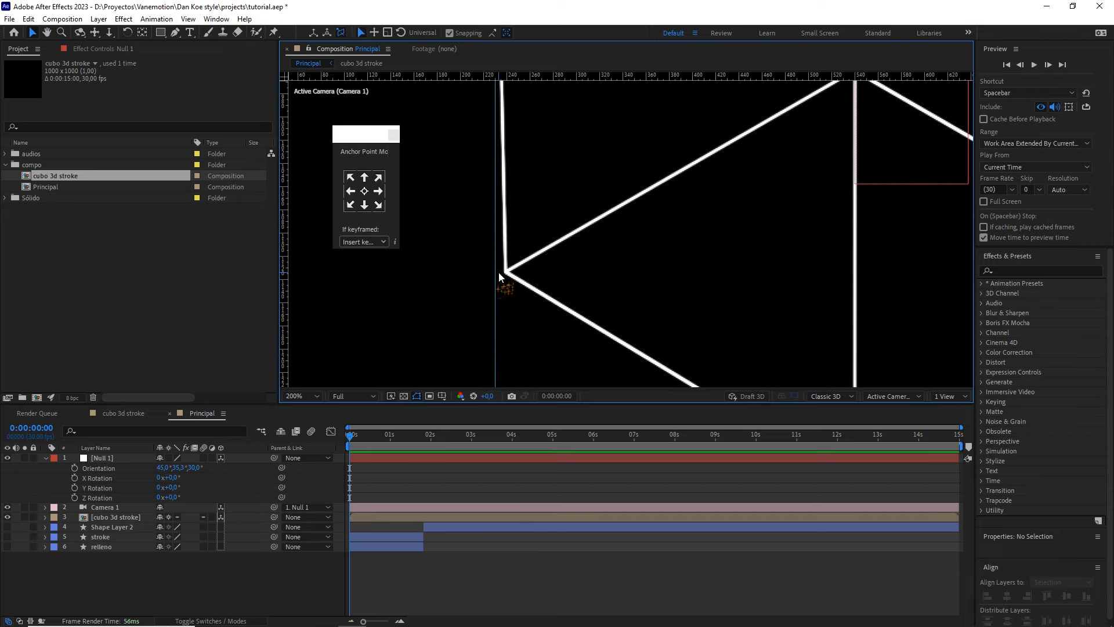
scroll(683, 221, "down", 2)
key("space")
left_click_drag(730, 182, 670, 215)
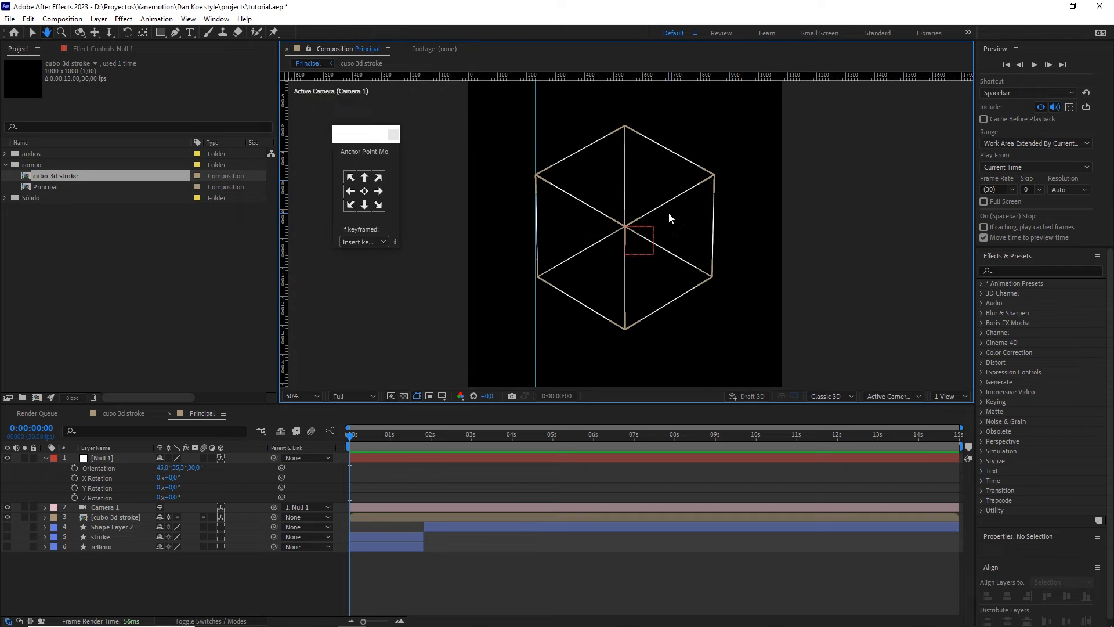
- Set Camera 1's Z position to -80000 and its Zoom to 75000 pixels
left_click(44, 506)
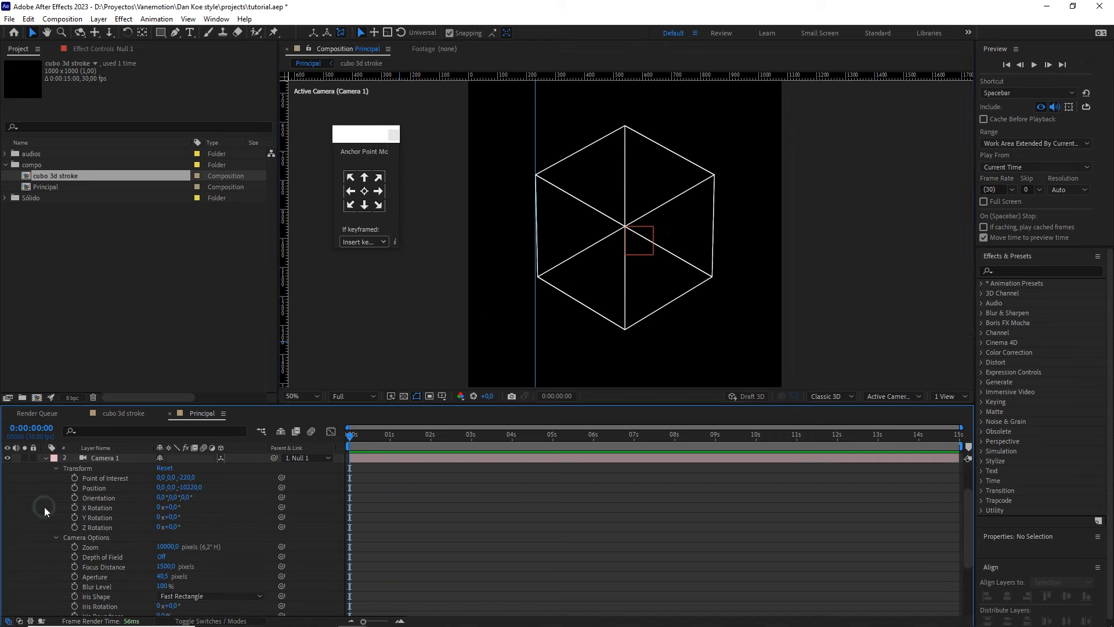
left_click(193, 488)
type("80000")
key("Return")
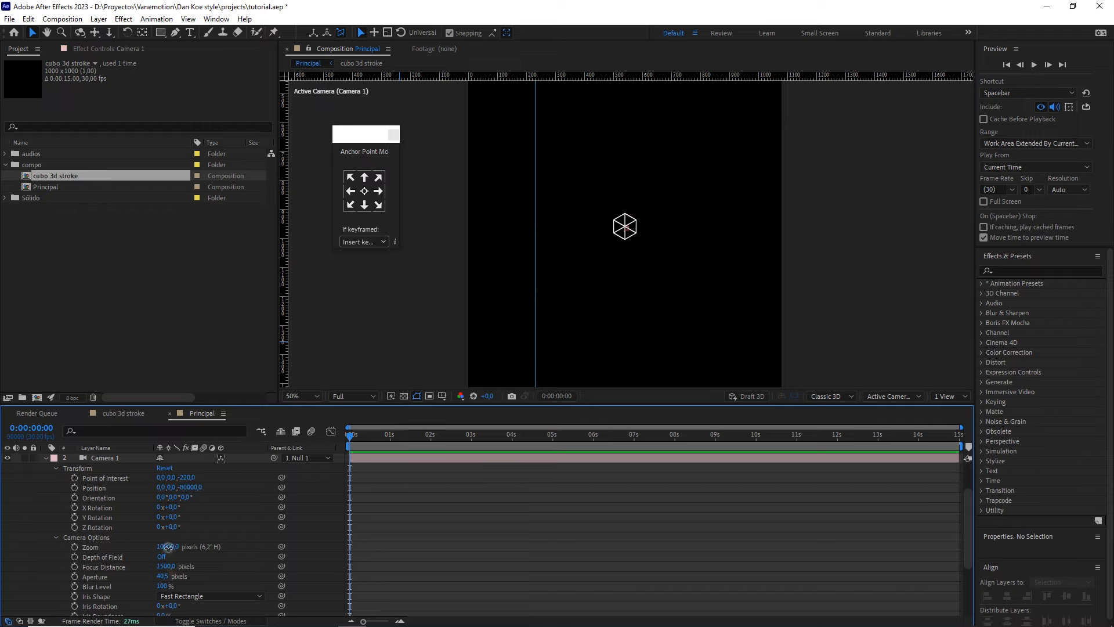
type("75000")
key("Return")
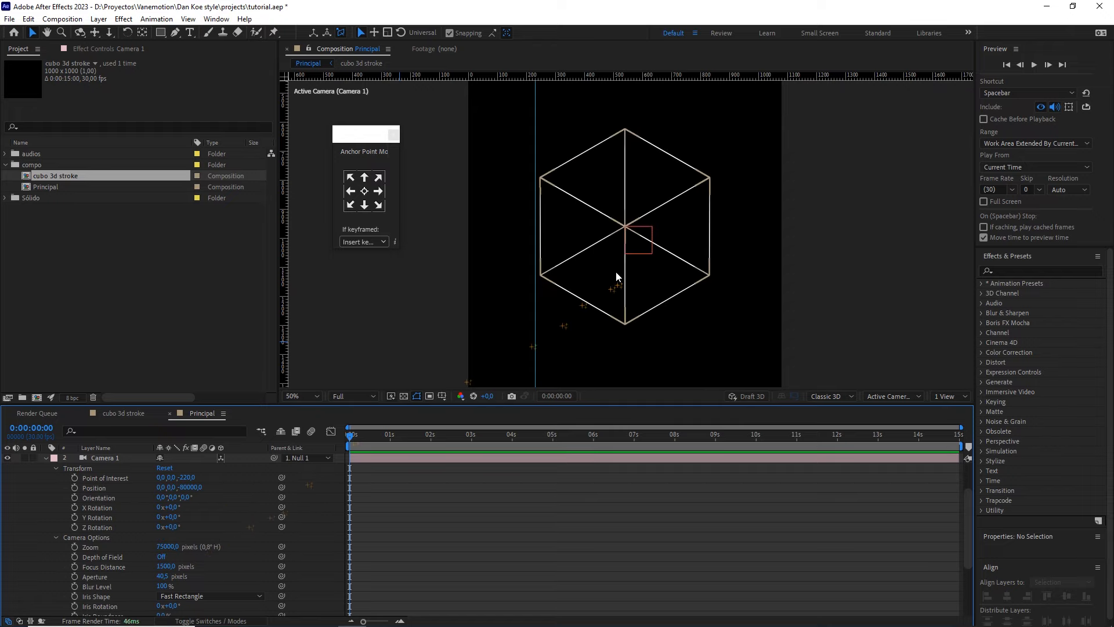
- Move the vertical guide onto the cube's left edge and check the alignment down to the lower corner
key("period")
key("period")
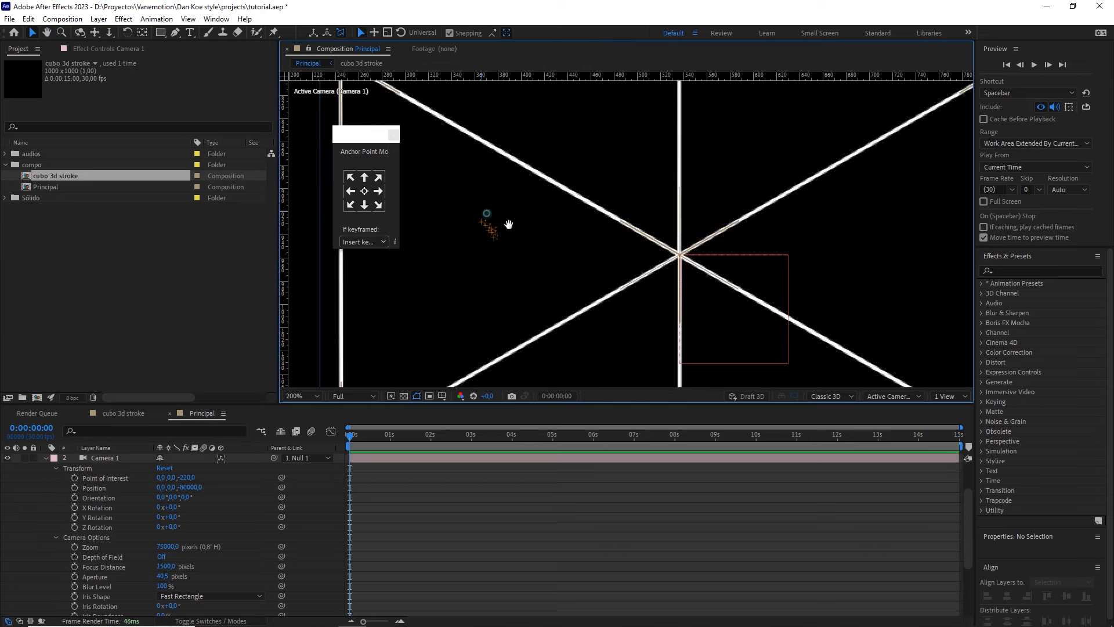
left_click_drag(463, 203, 559, 226)
left_click_drag(485, 211, 504, 210)
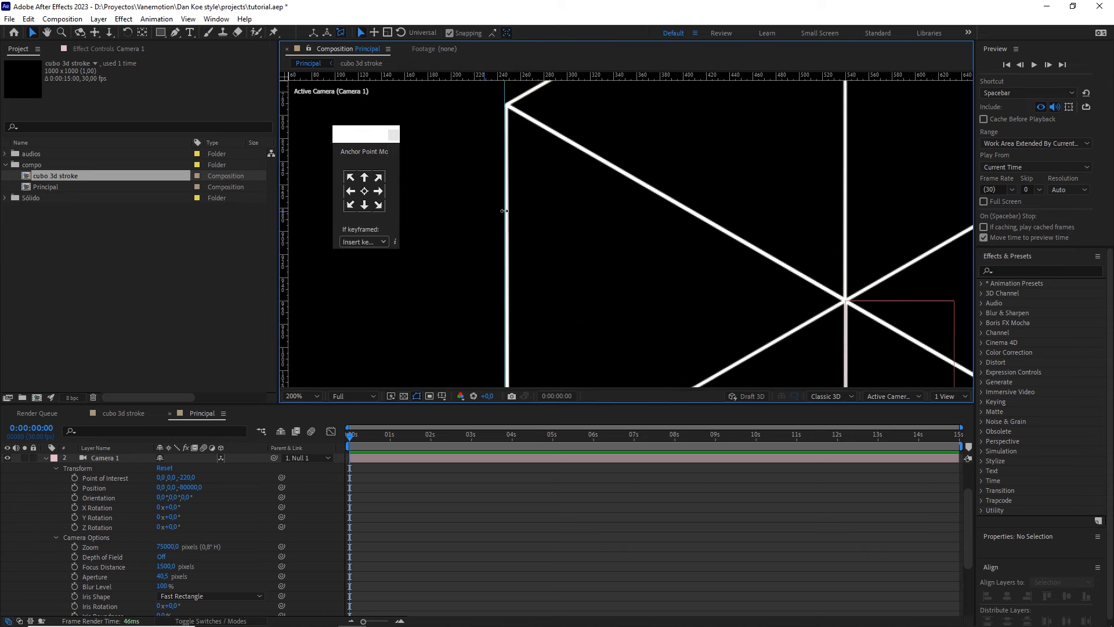
left_click_drag(504, 210, 506, 210)
left_click_drag(579, 278, 572, 175)
left_click_drag(590, 244, 580, 187)
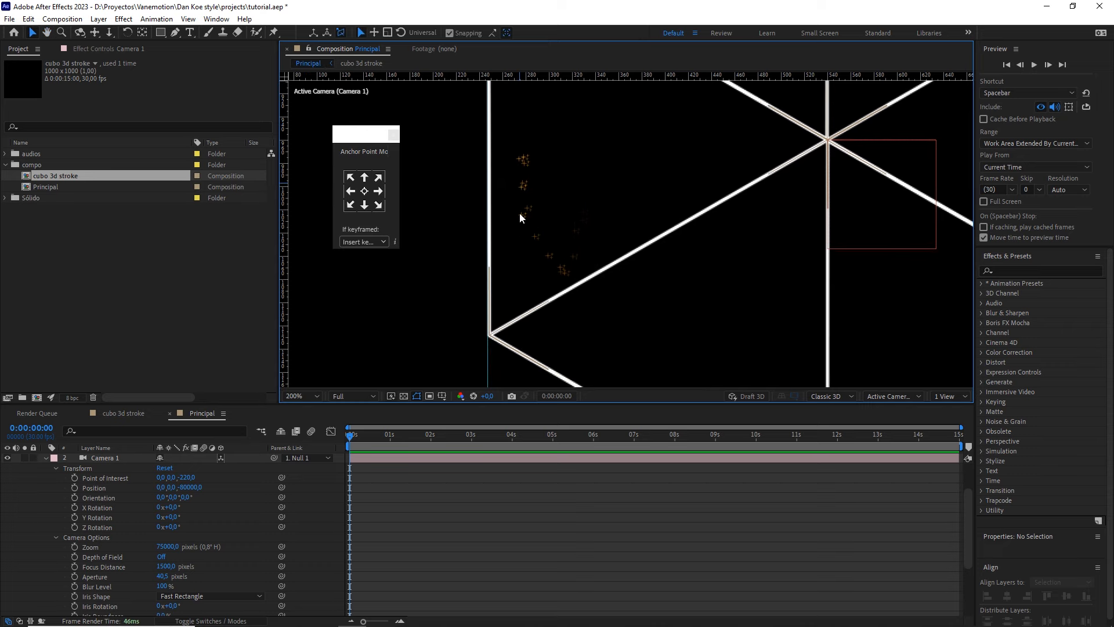
- Add a second vertical guide on the cube's right edge and check the edge against it
key("space")
left_click_drag(697, 195, 559, 207)
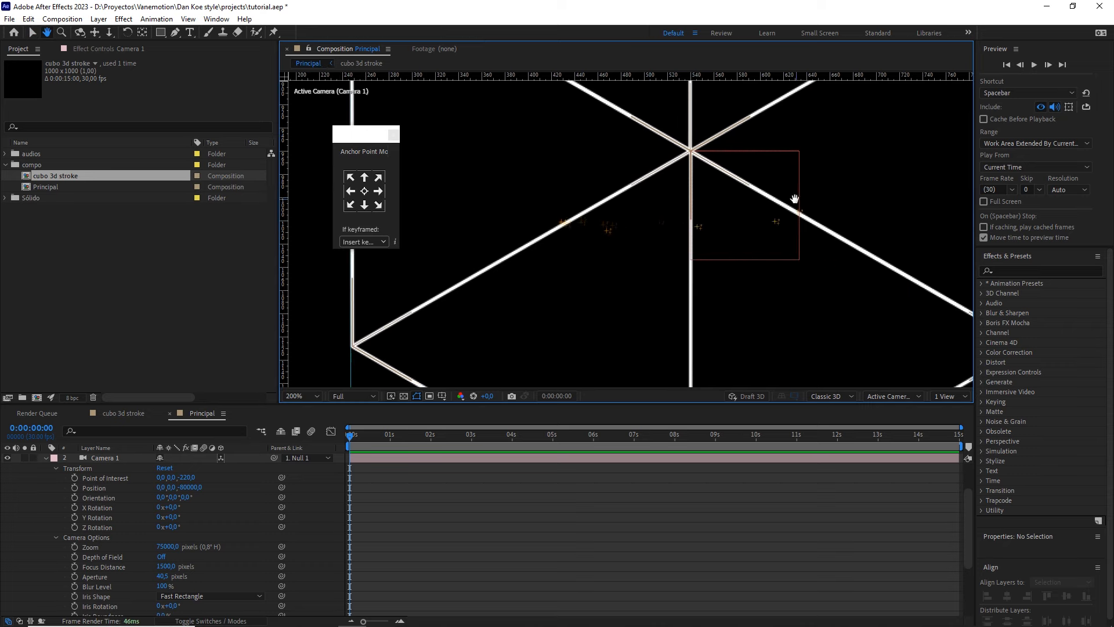
left_click_drag(795, 199, 592, 235)
scroll(626, 222, "down", 1)
key("space")
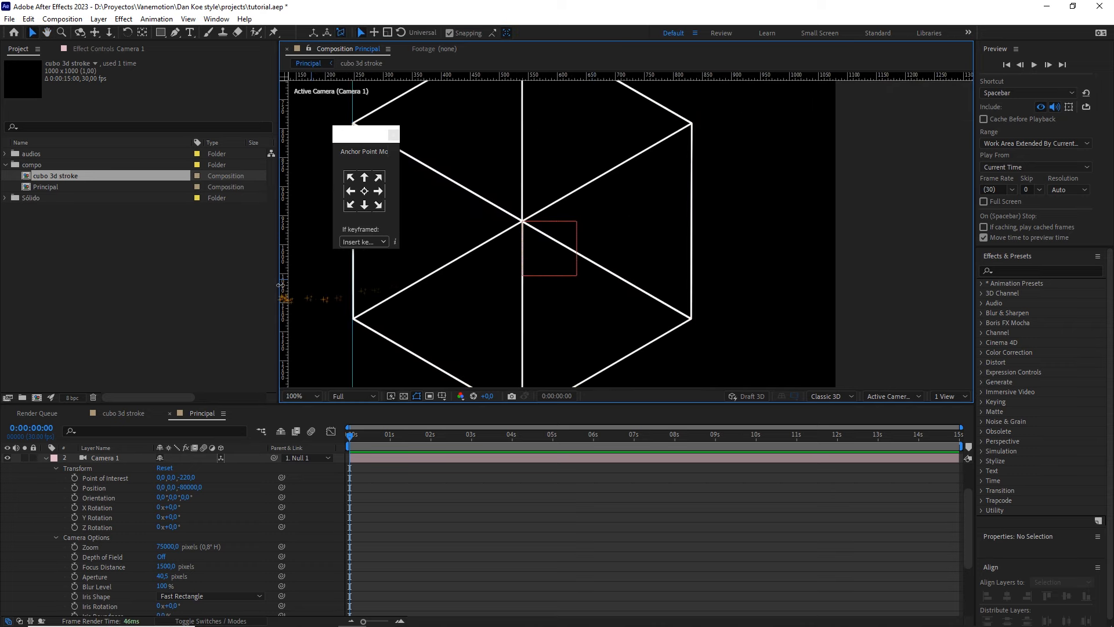
left_click_drag(281, 285, 681, 264)
scroll(674, 192, "up", 1)
key("space")
left_click_drag(717, 173, 687, 246)
left_click_drag(660, 360, 642, 261)
scroll(658, 236, "down", 2)
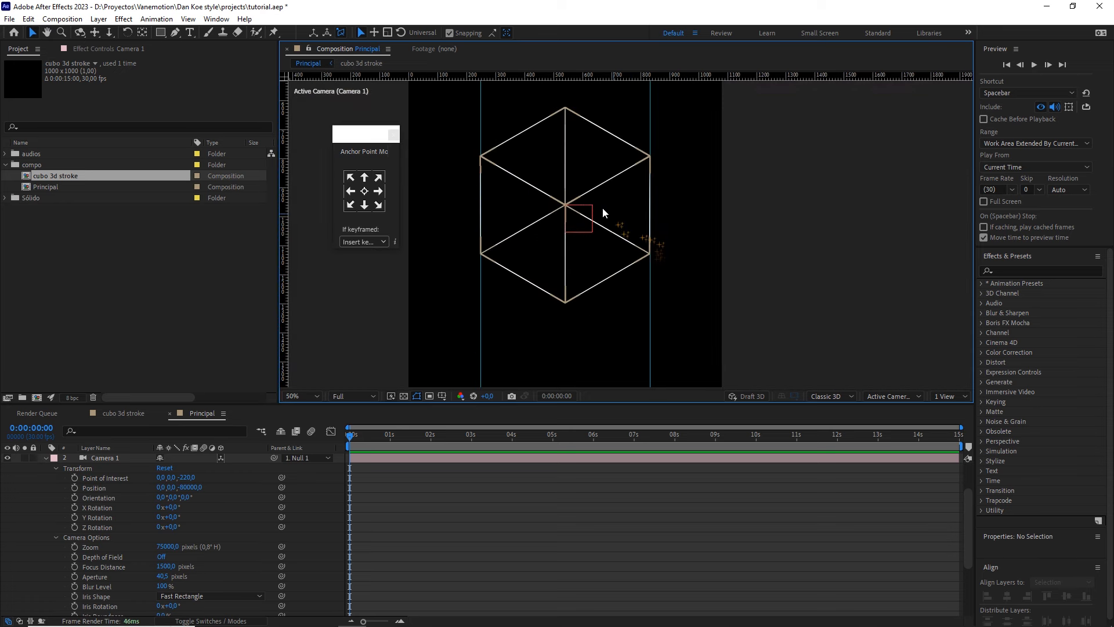
left_click_drag(602, 211, 660, 218)
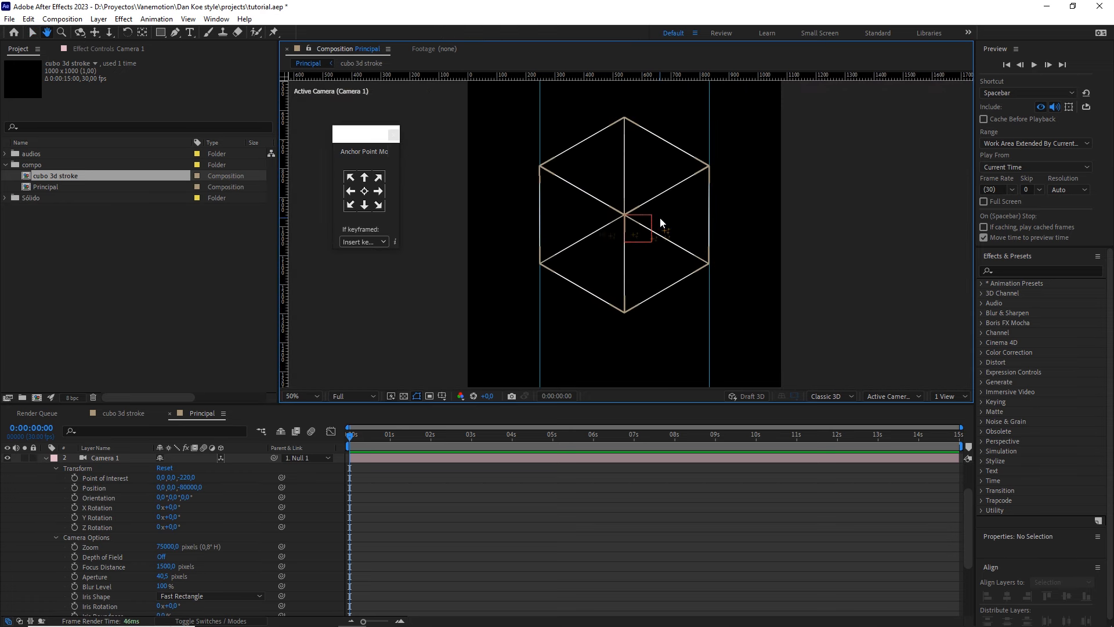
- Hide the guides and collapse the properties of Camera 1 and the null
left_click(46, 456)
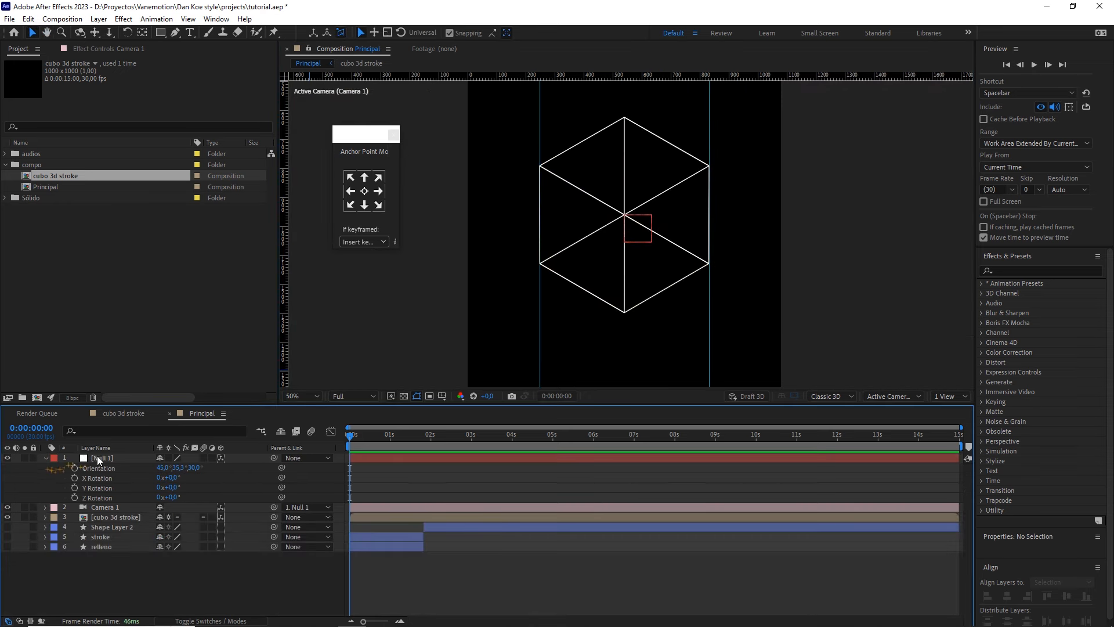
left_click(442, 396)
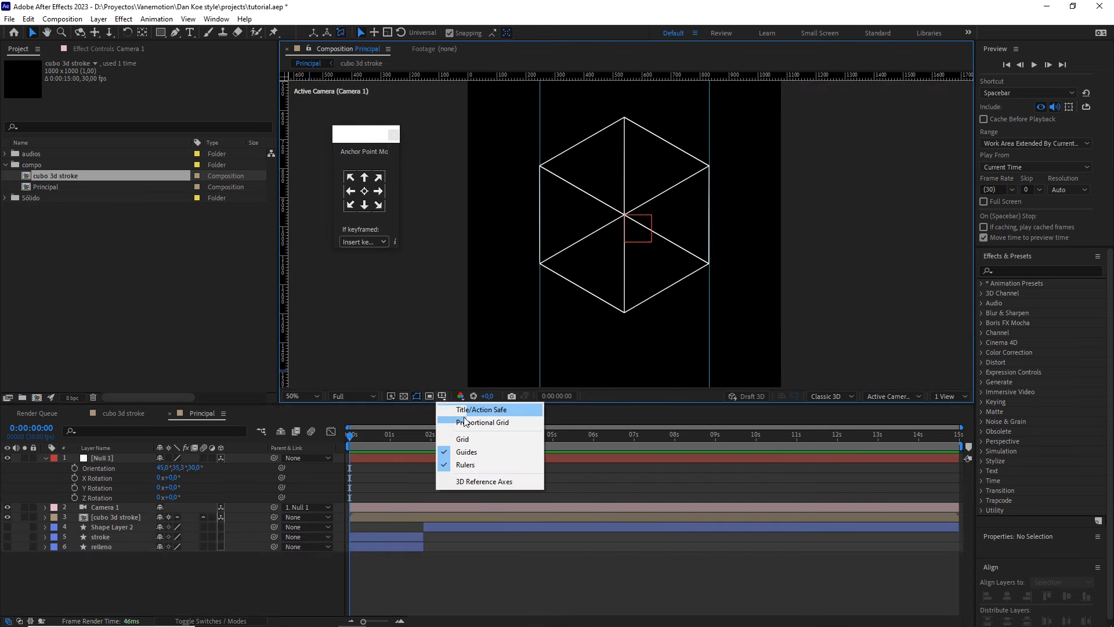
left_click(475, 453)
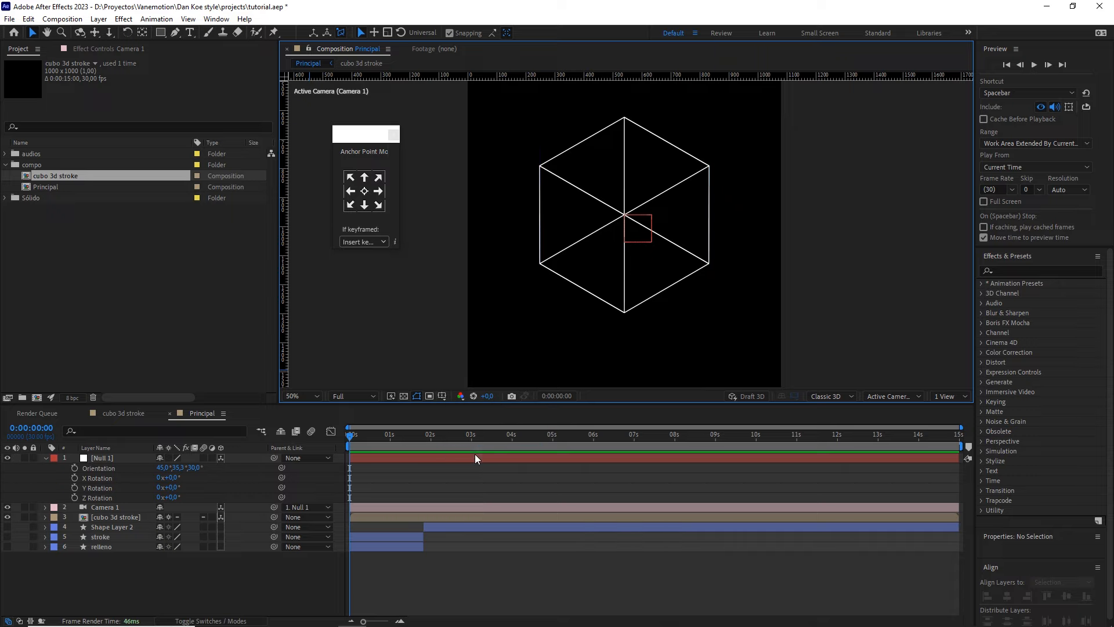
left_click(46, 457)
- Shift the null, Camera 1 and cubo 3d stroke layers together so that they start at 0:00:02:14
left_click(117, 477)
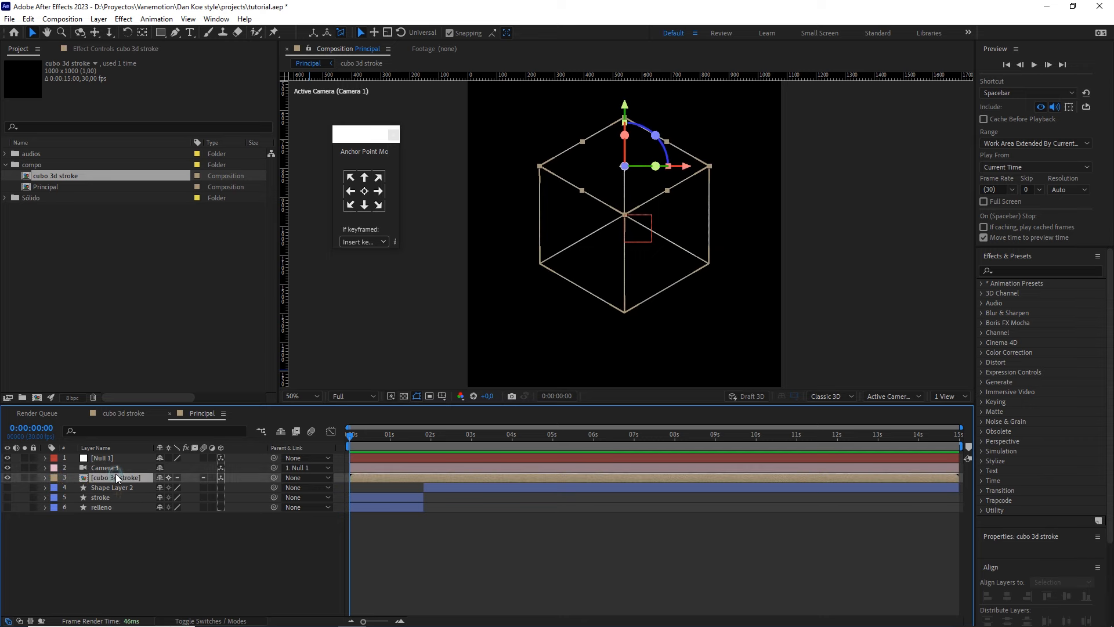
left_click(113, 457, "shift")
left_click_drag(362, 440, 450, 444)
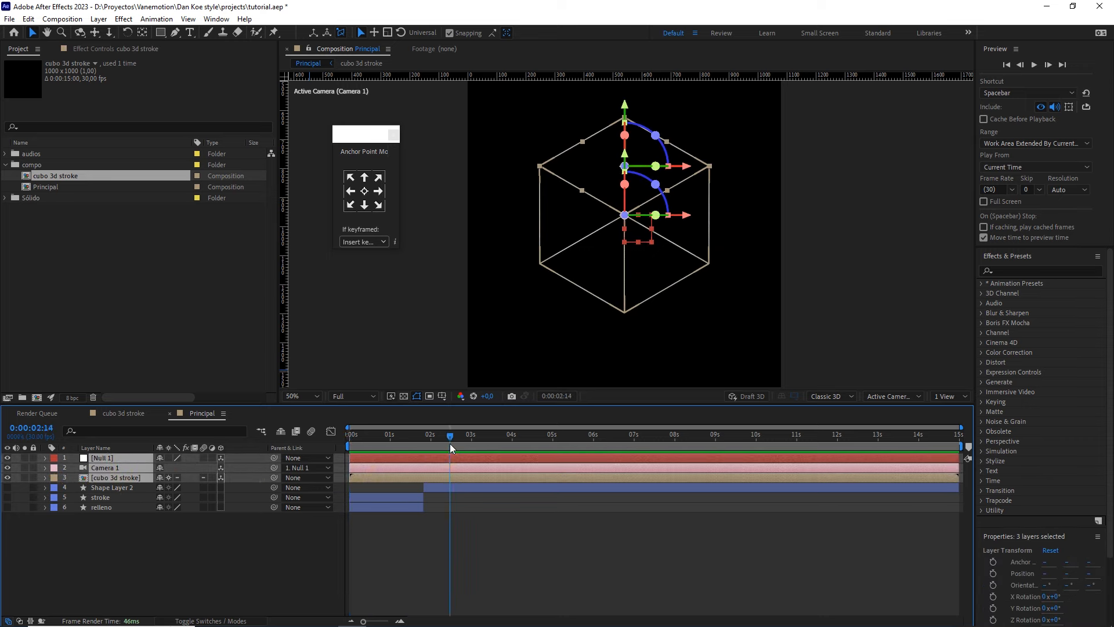
left_click(31, 428)
left_click_drag(369, 460, 464, 461)
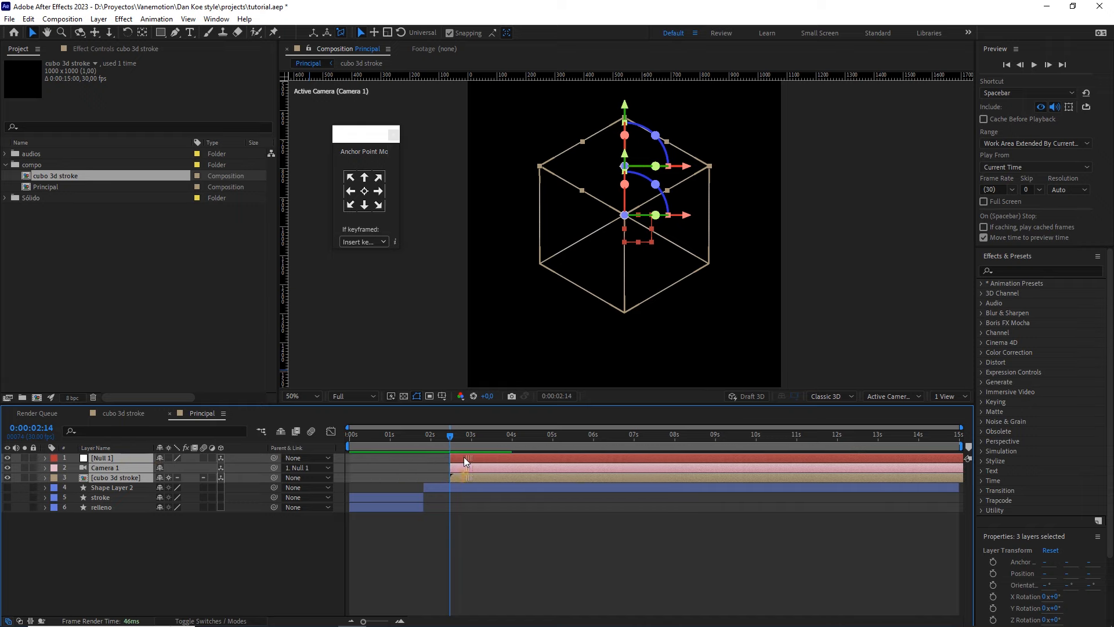
left_click(467, 506)
- Keyframe Camera 1's Zoom at 0:00:02:14 and two seconds further on, at 0:00:04:14, keeping 75000 pixels
left_click(458, 468)
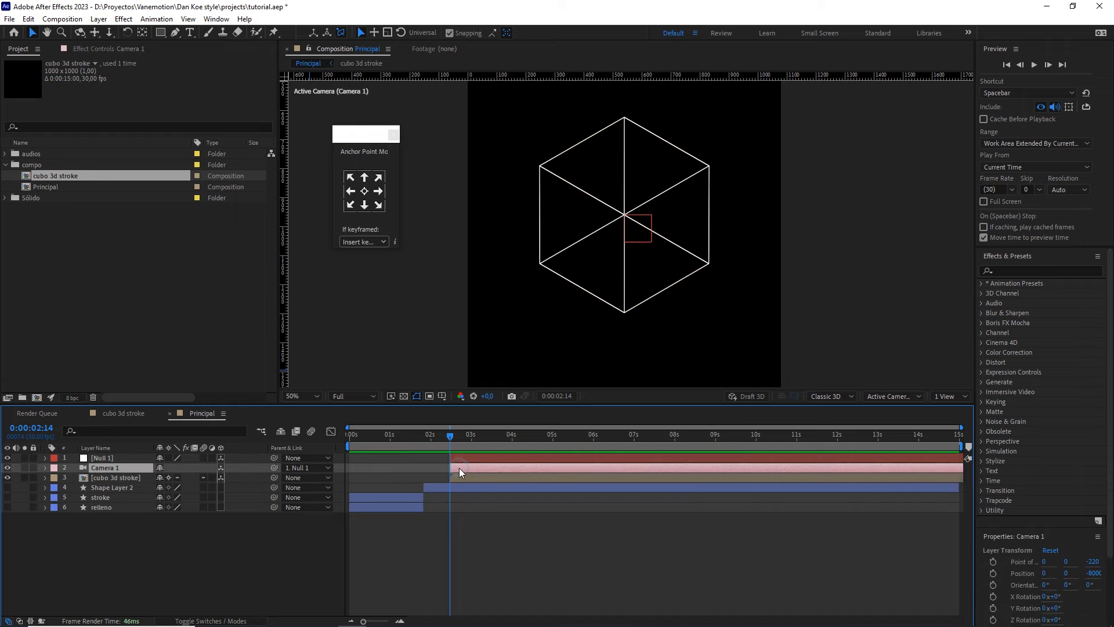
left_click(45, 468, "ctrl")
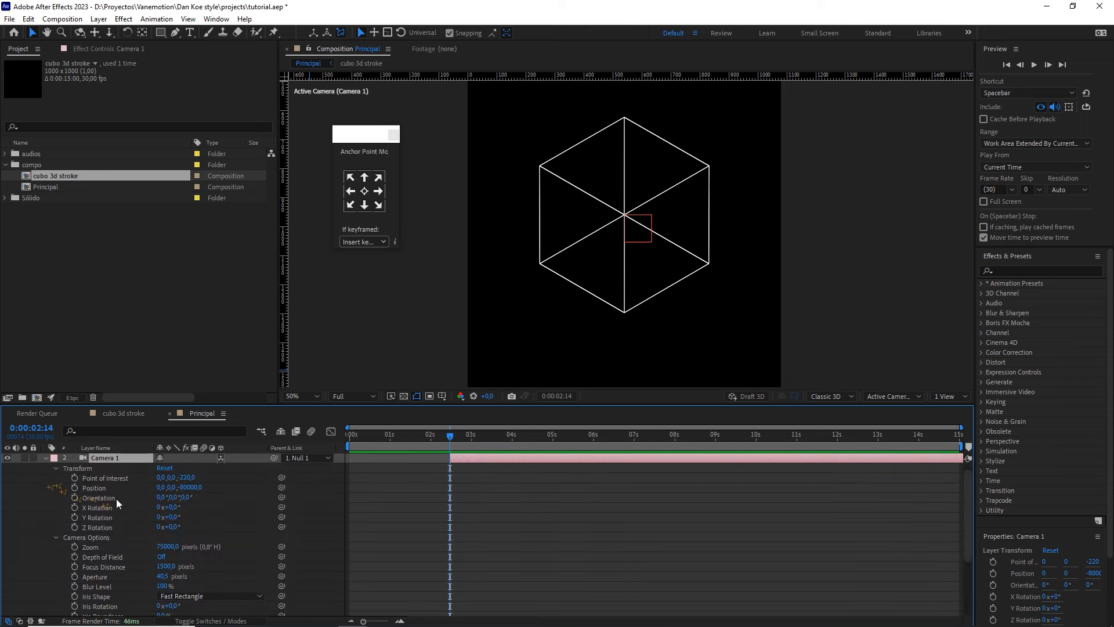
left_click(75, 546)
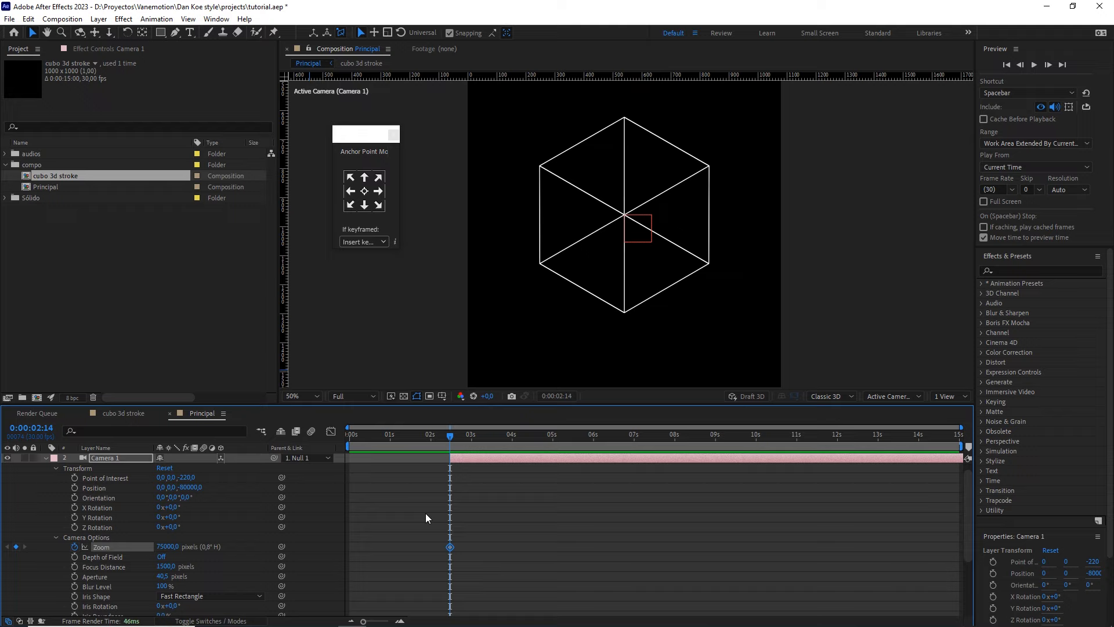
key("space")
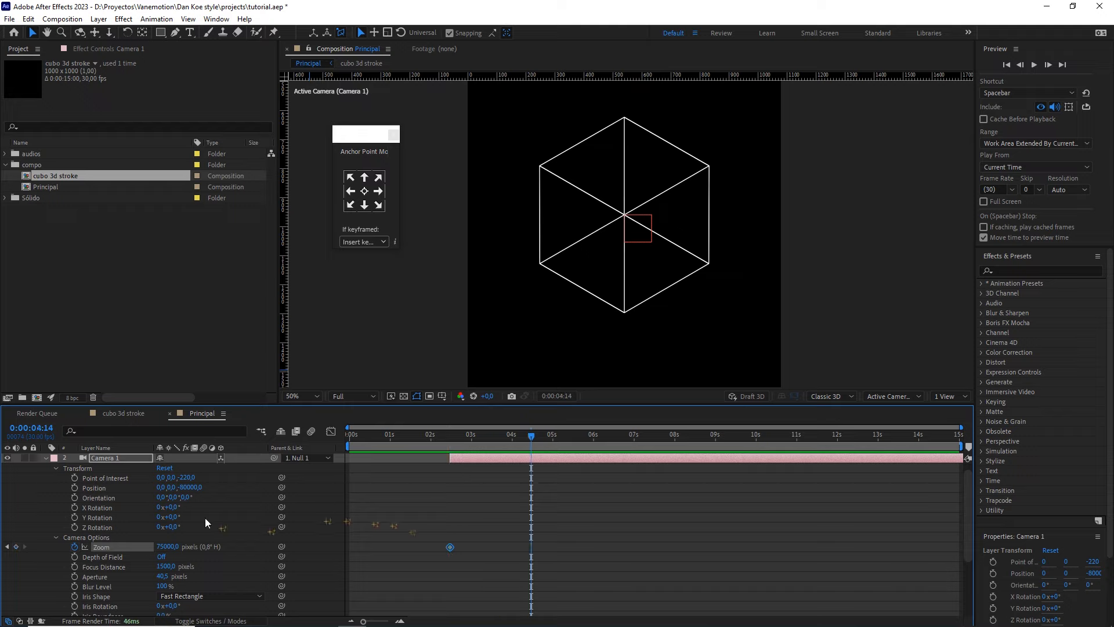
left_click(17, 546)
- Return to the first Zoom keyframe at 0:00:02:14 and set its value to 0
left_click_drag(513, 433, 458, 434)
left_click(472, 541)
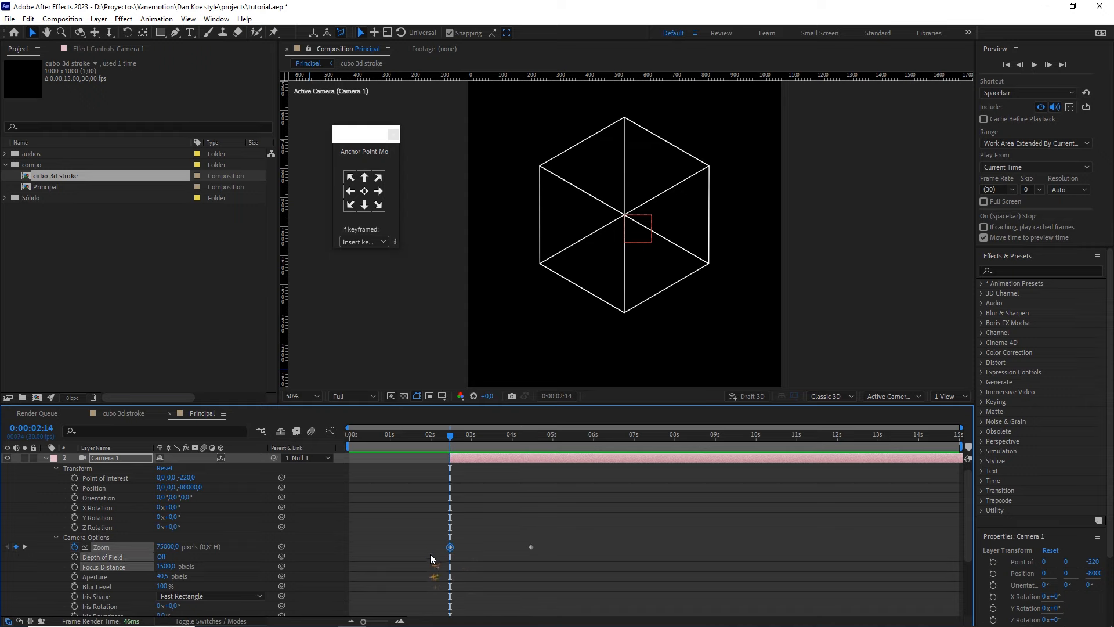
left_click(168, 546)
type("0")
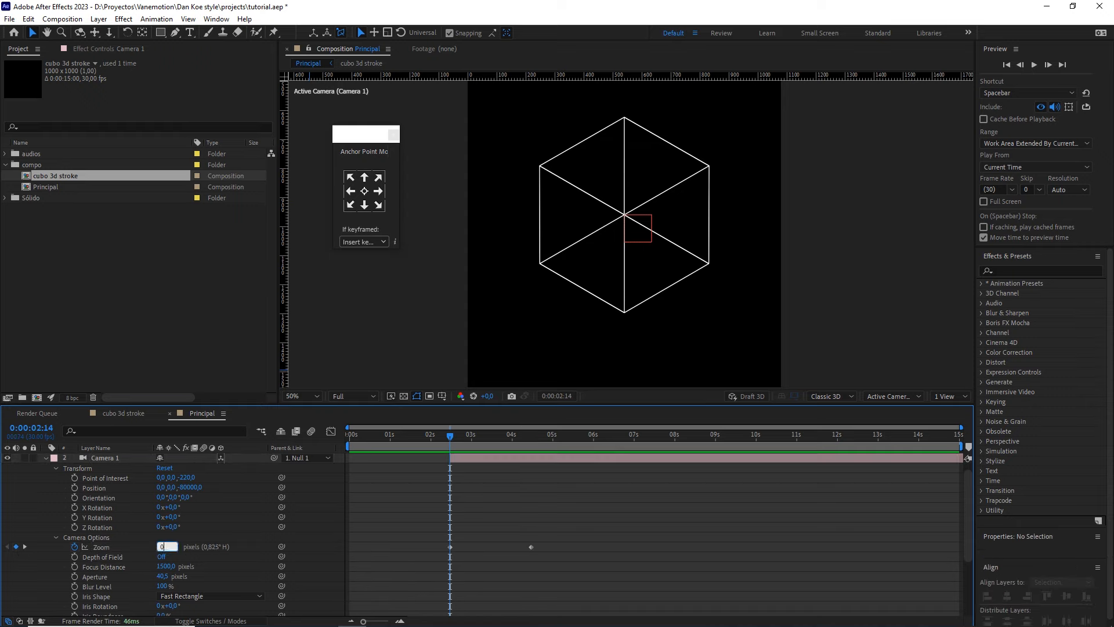
- Ease the last Zoom keyframe, shape the speed graph for a fast start and slow finish, and preview the animation
left_click_drag(574, 524, 510, 563)
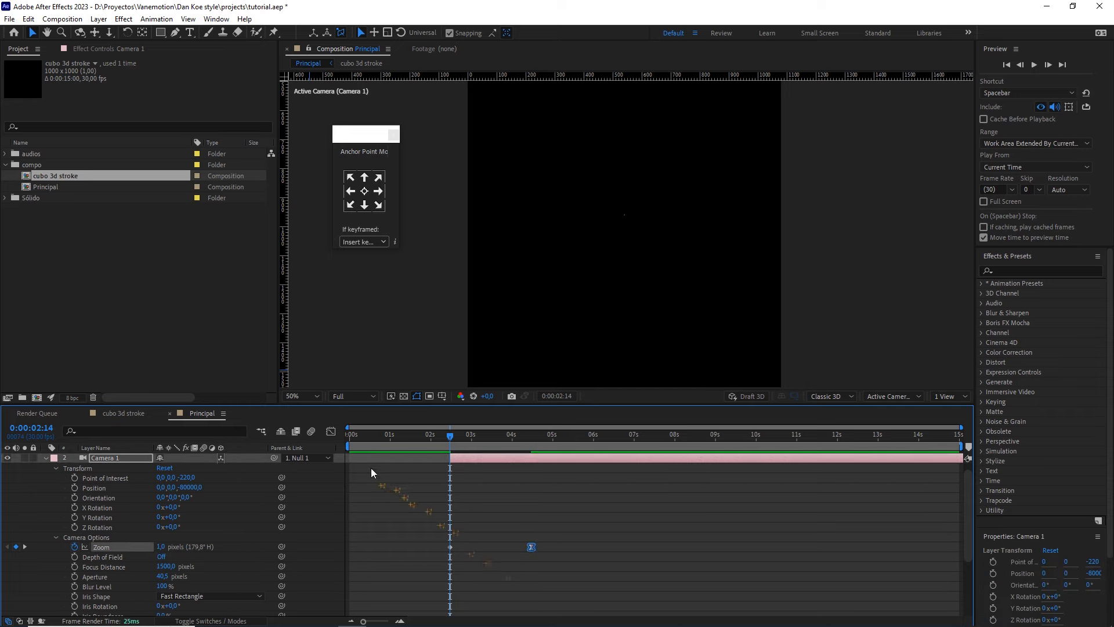
left_click(330, 432)
left_click_drag(517, 588, 470, 585)
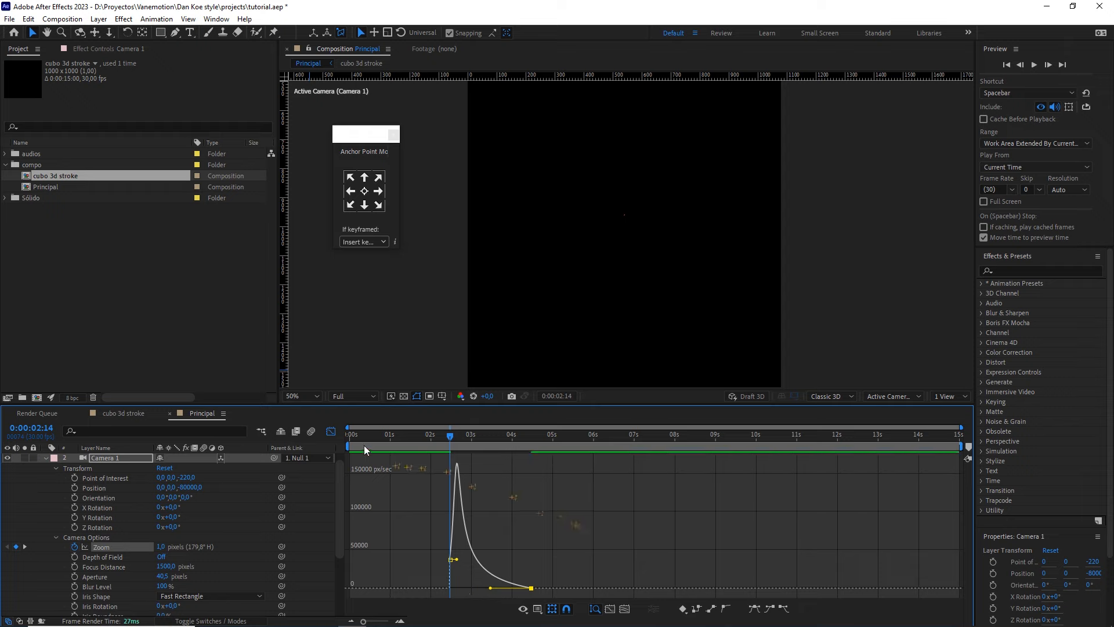
left_click(330, 432)
key("space")
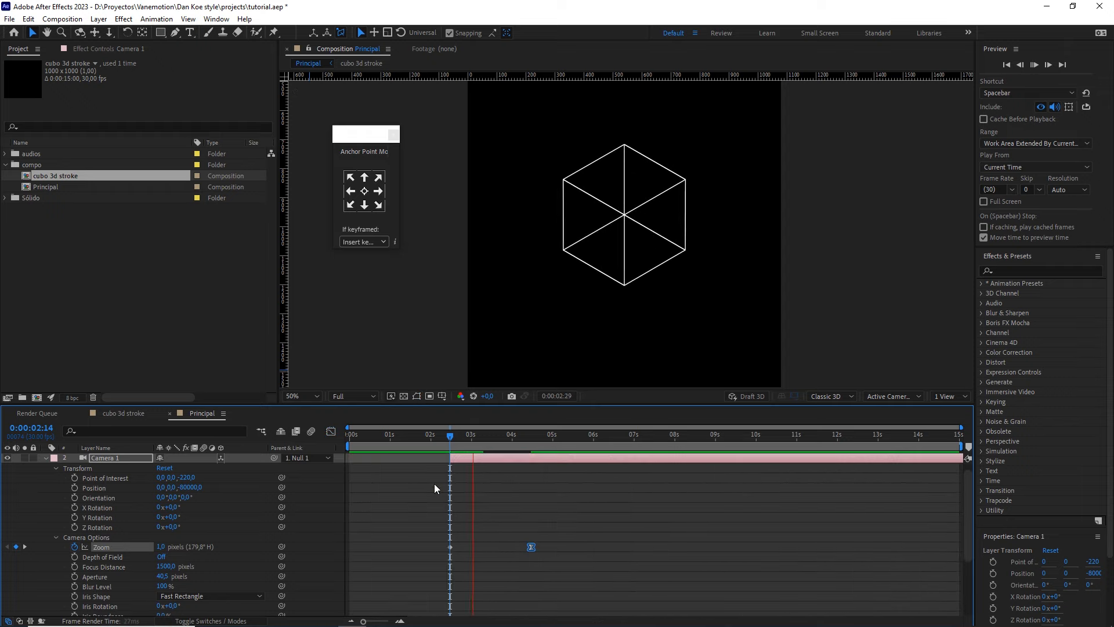
- Preview the camera zoom animation from the start of the composition past the last Zoom keyframe
left_click(396, 435)
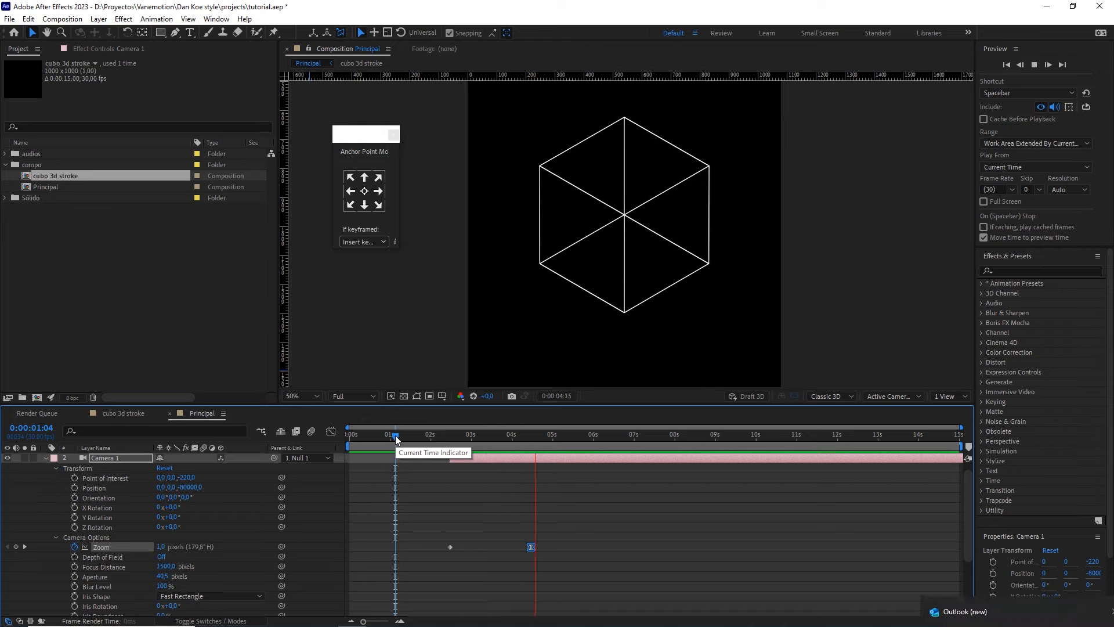
key("space")
left_click_drag(443, 437, 348, 435)
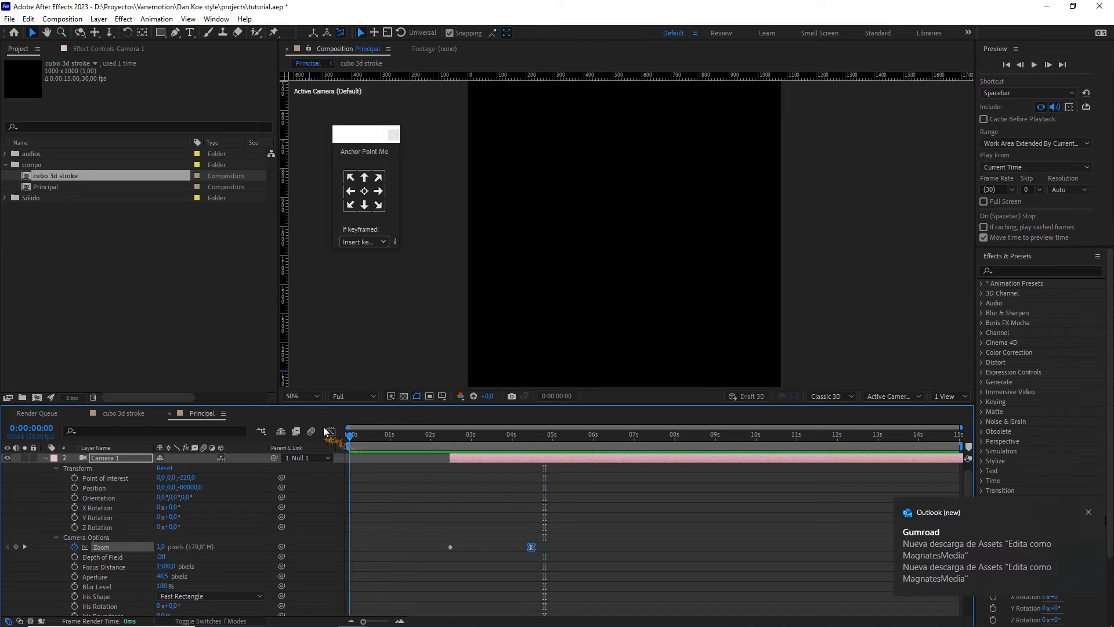
key("space")
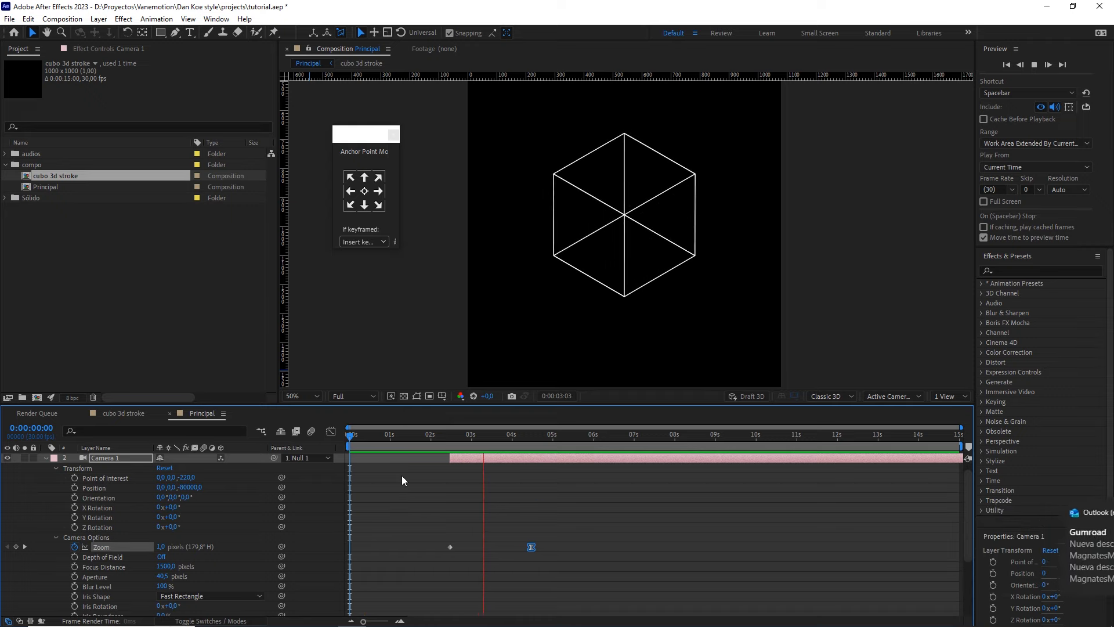
key("space")
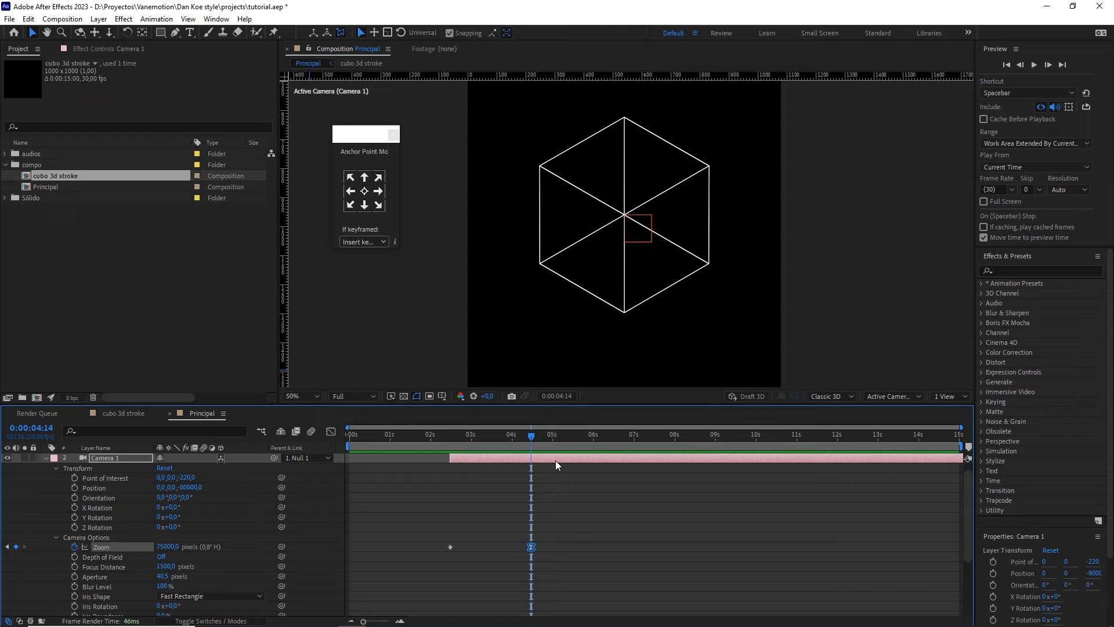
- Copy both of Camera 1's Zoom keyframes and paste them starting at 0:00:07:14
left_click_drag(560, 445, 656, 447)
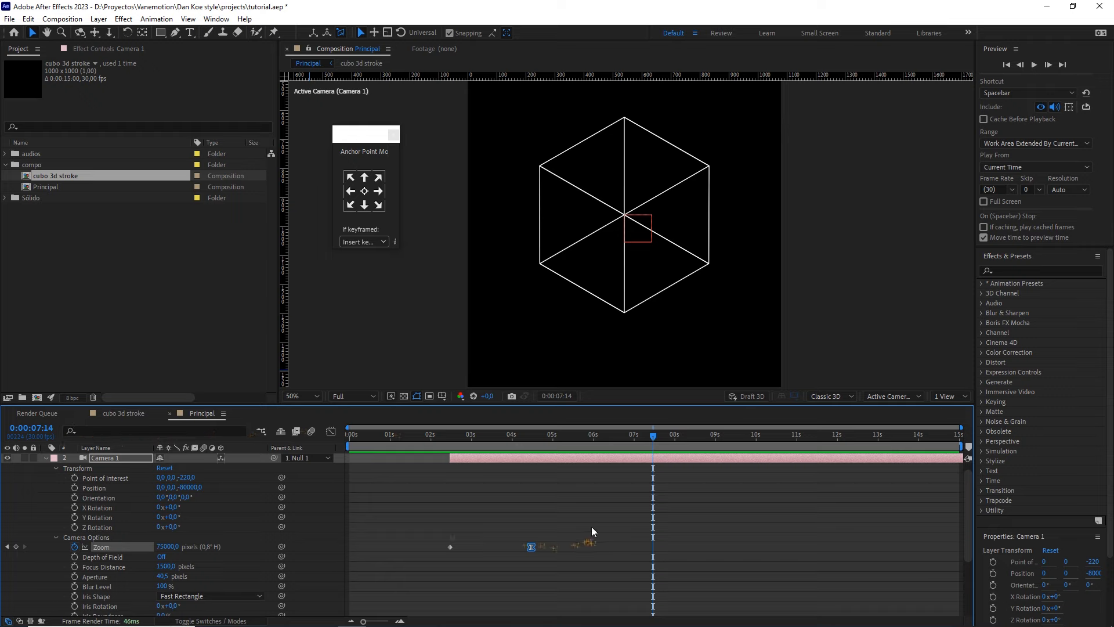
left_click_drag(590, 527, 431, 557)
key("ctrl+c")
key("ctrl+v")
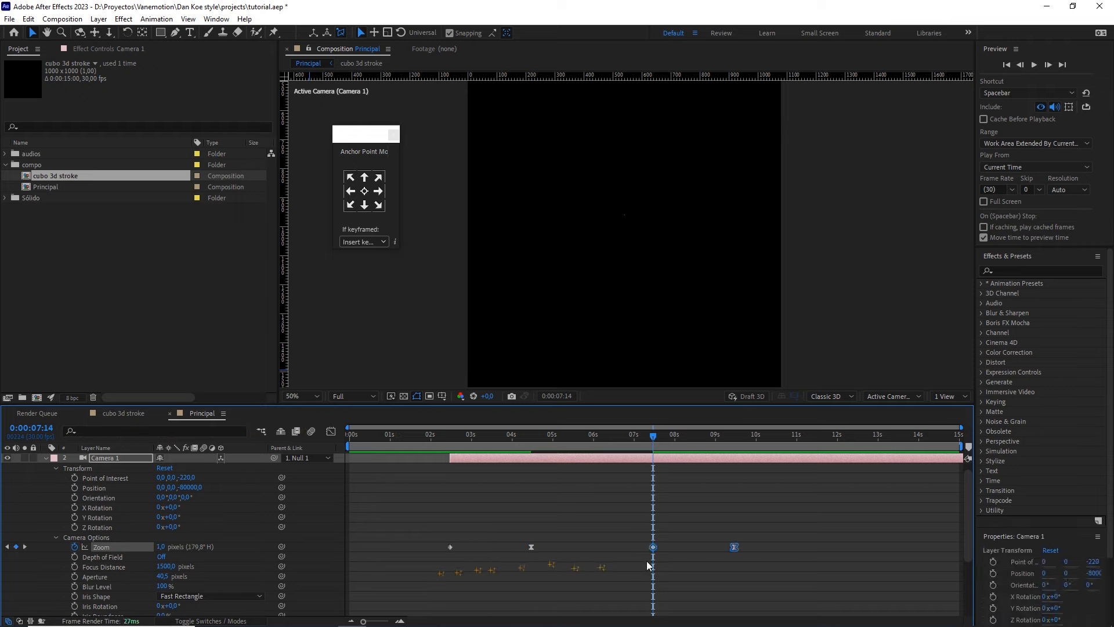
- Time-reverse the two pasted Zoom keyframes so the cube shrinks away, and preview the animation
right_click(734, 546)
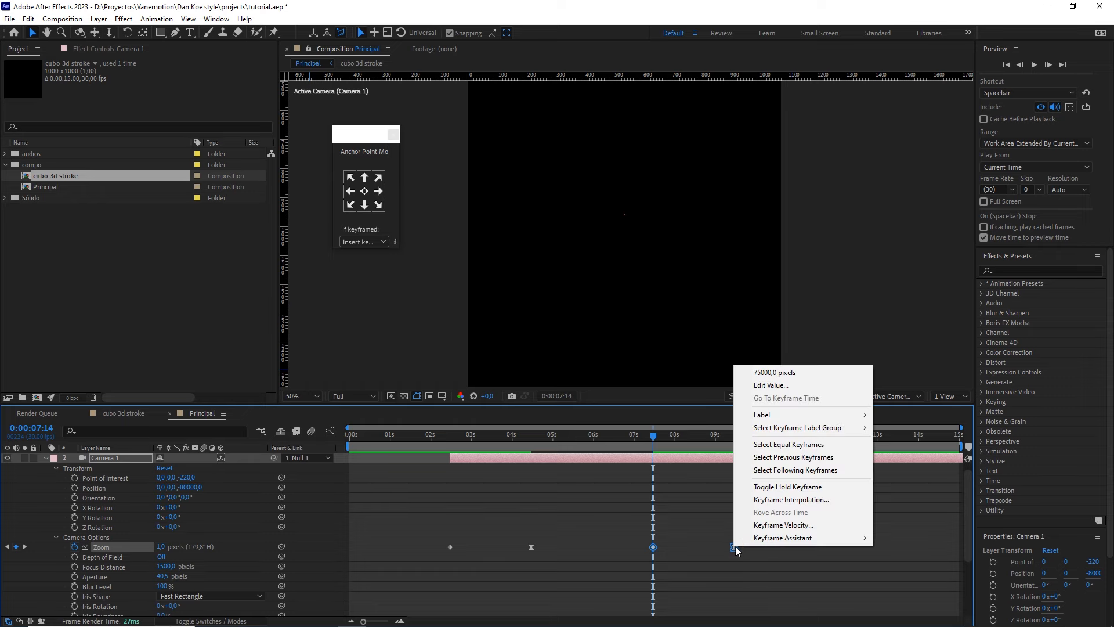
mouse_move(836, 543)
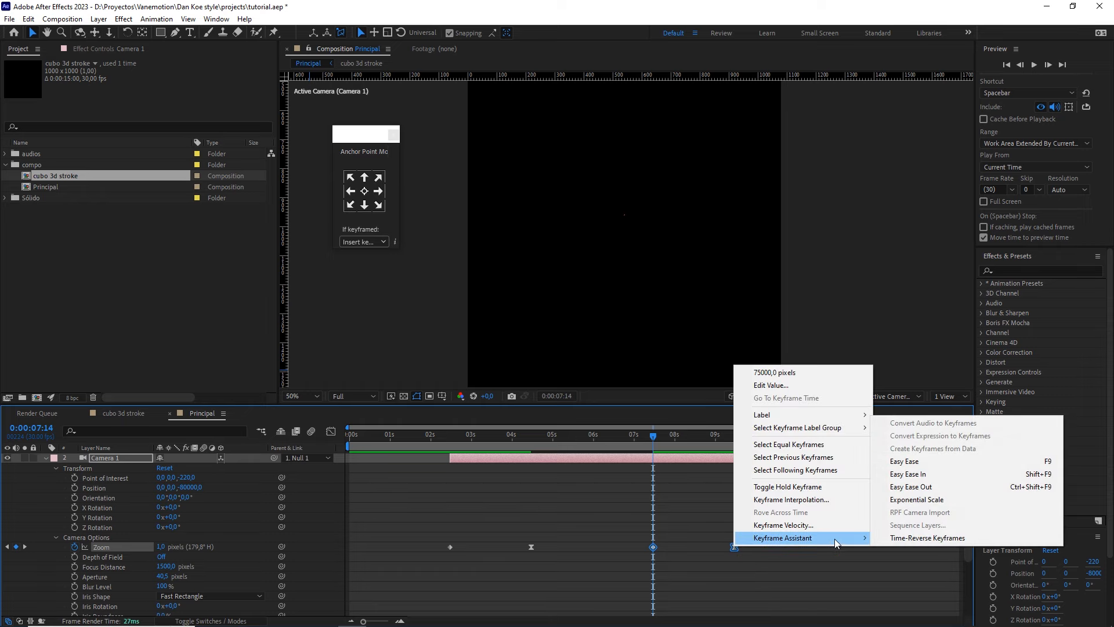
left_click(917, 538)
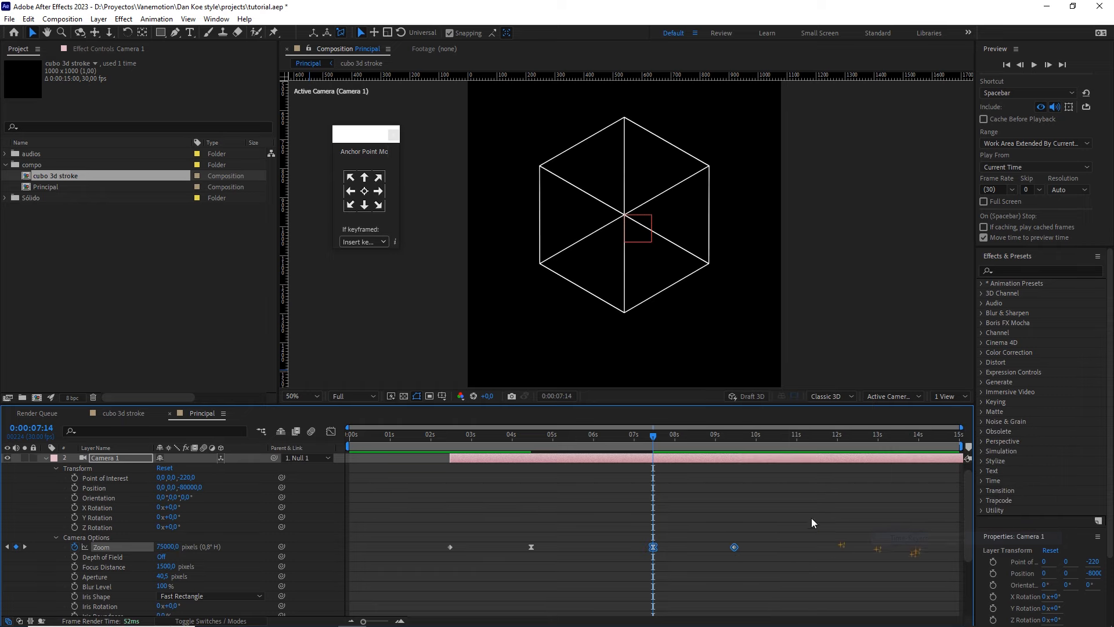
left_click(715, 485)
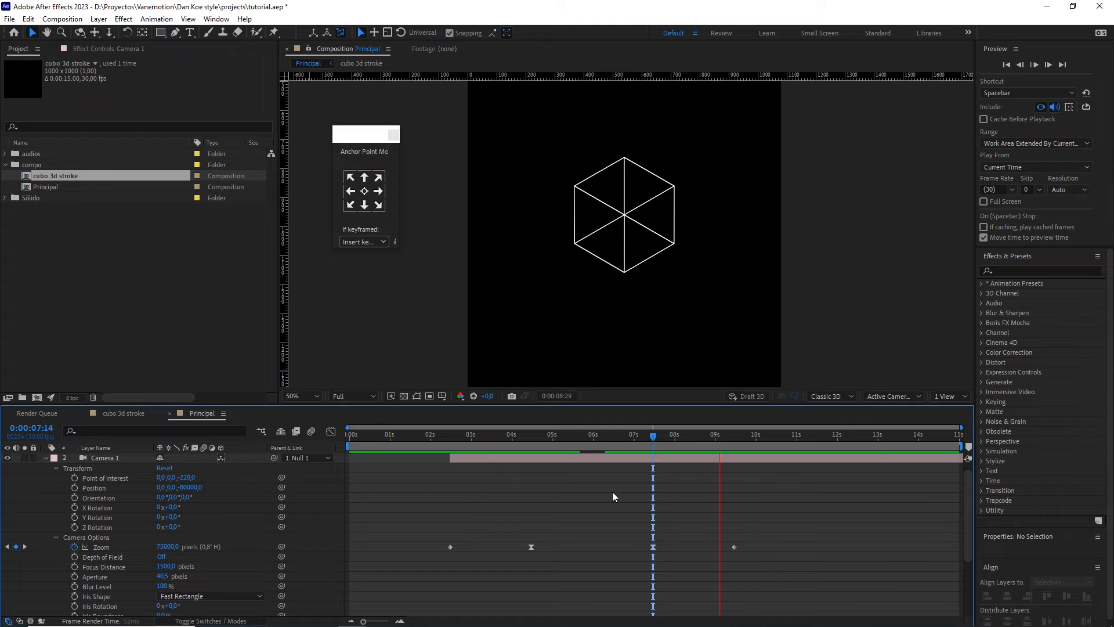
left_click_drag(653, 435, 455, 434)
key("space")
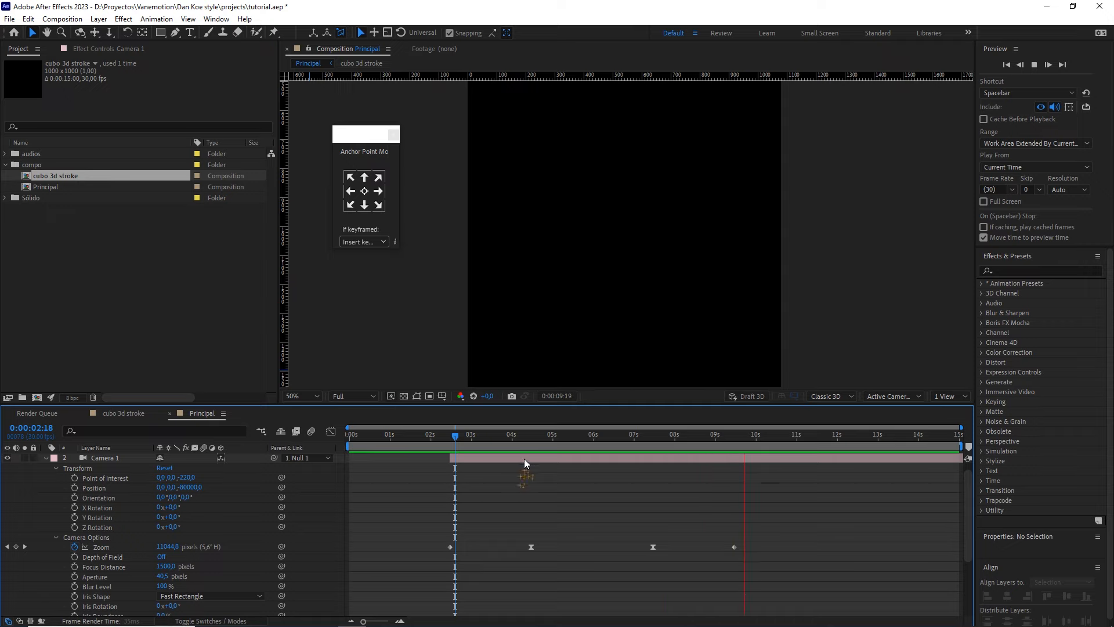
- Collapse Camera 1 and add a Z Rotation keyframe to Null 1 at 0:00:03:04
left_click(47, 458)
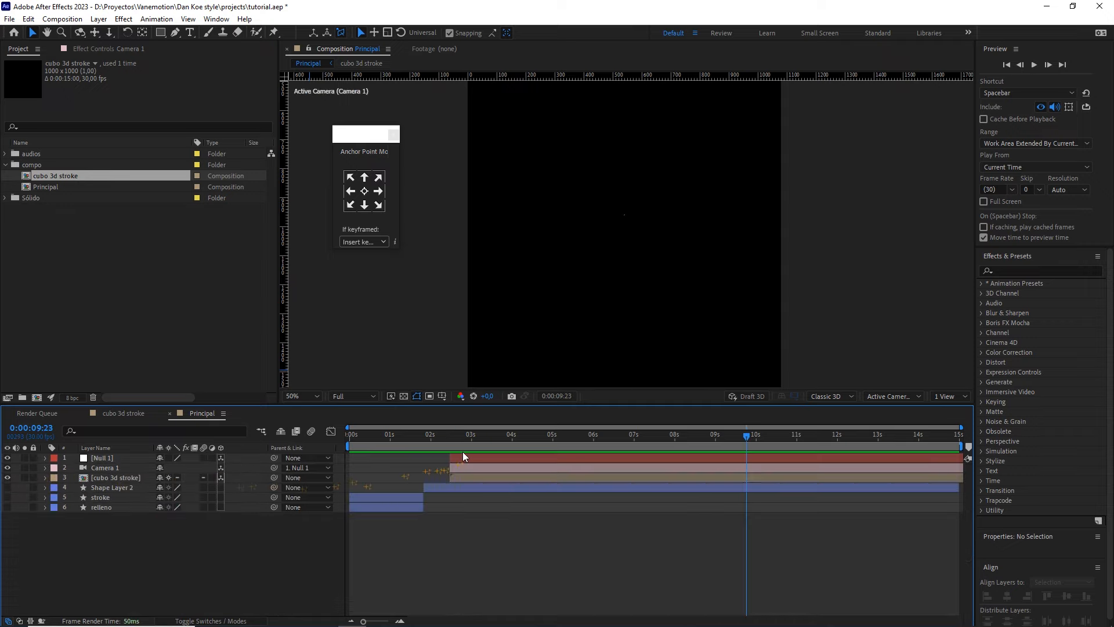
left_click(479, 441)
mouse_move(480, 441)
left_mouse_down()
mouse_move(463, 438)
mouse_move(513, 438)
mouse_move(474, 436)
left_mouse_up()
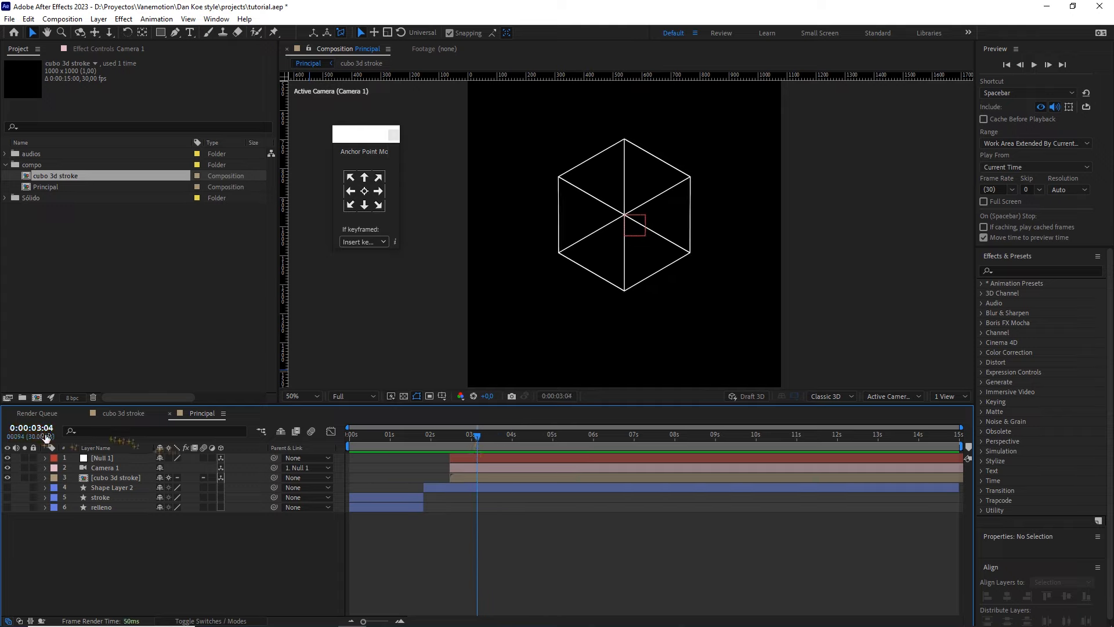
left_click(486, 460)
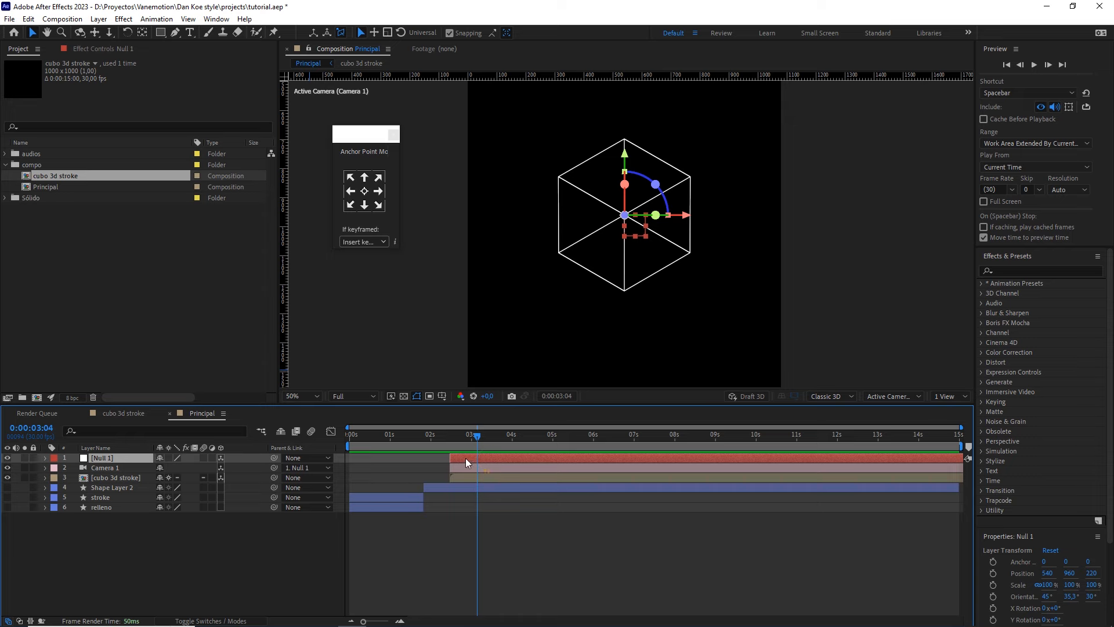
left_click(47, 458)
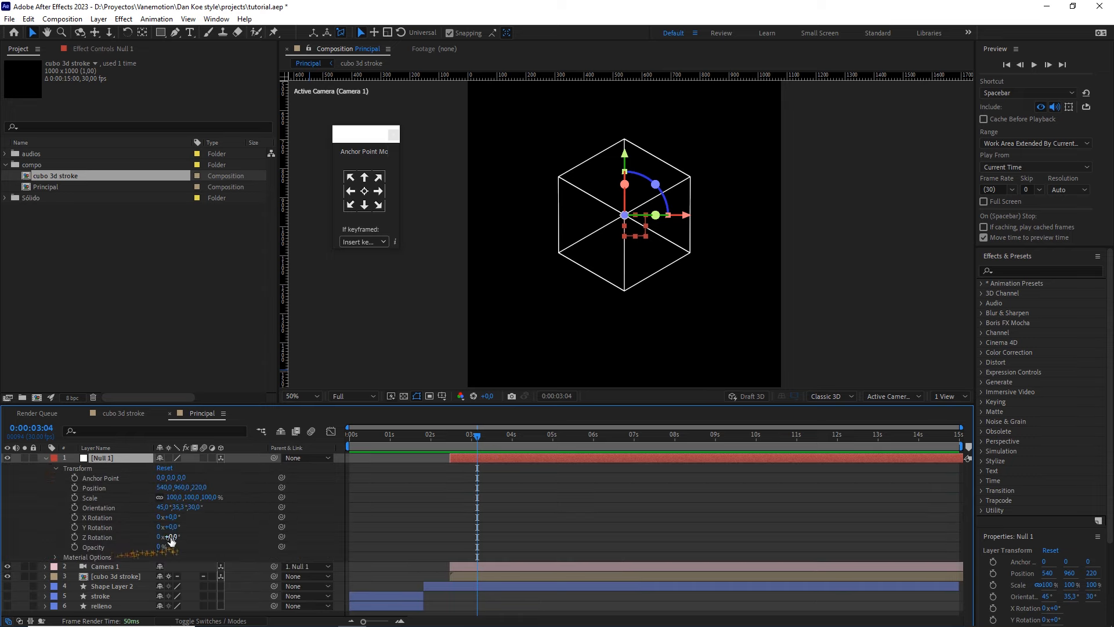
left_click(75, 537)
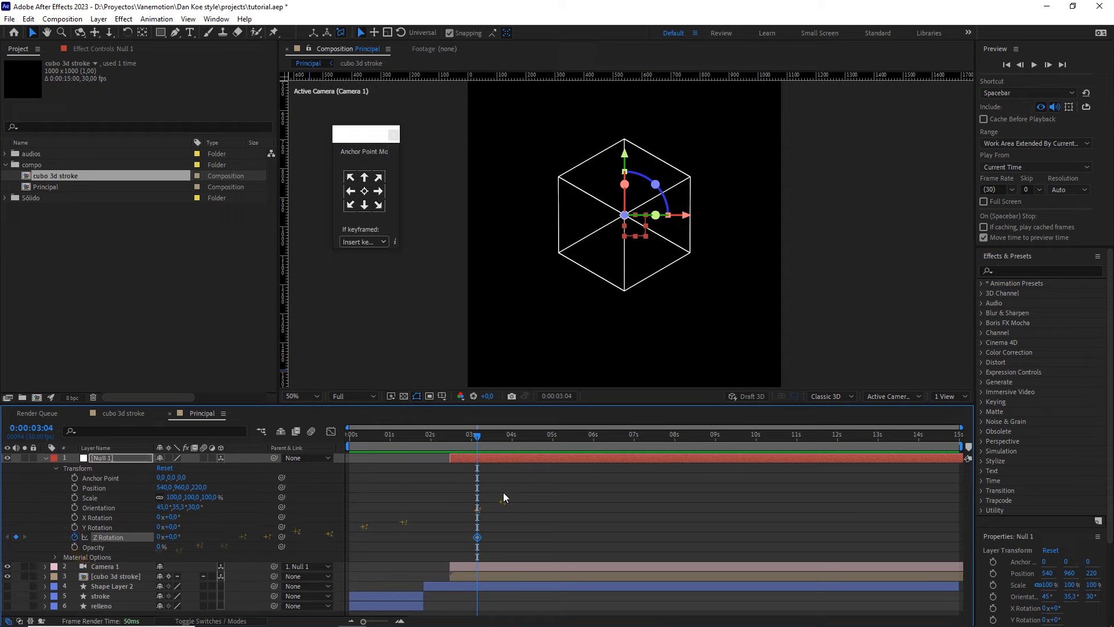
- Set Null 1's Z Rotation to -1 full revolution at 0:00:05:16 and scrub through the rotation
left_click_drag(476, 438, 576, 440)
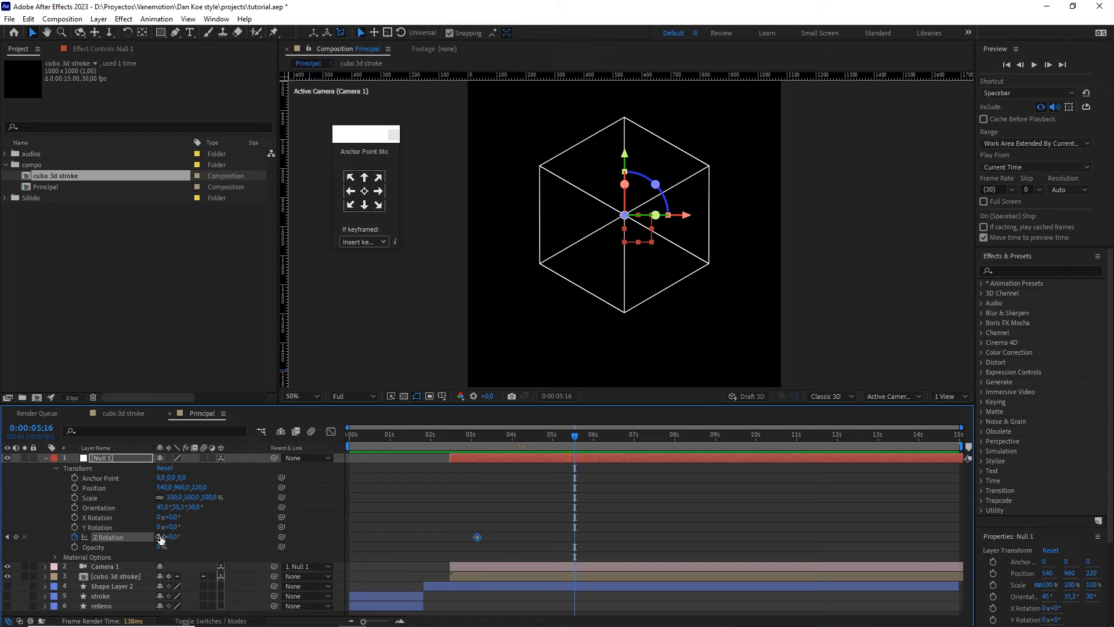
left_click(160, 536)
type("-1")
left_click(356, 475)
left_click_drag(475, 435, 578, 436)
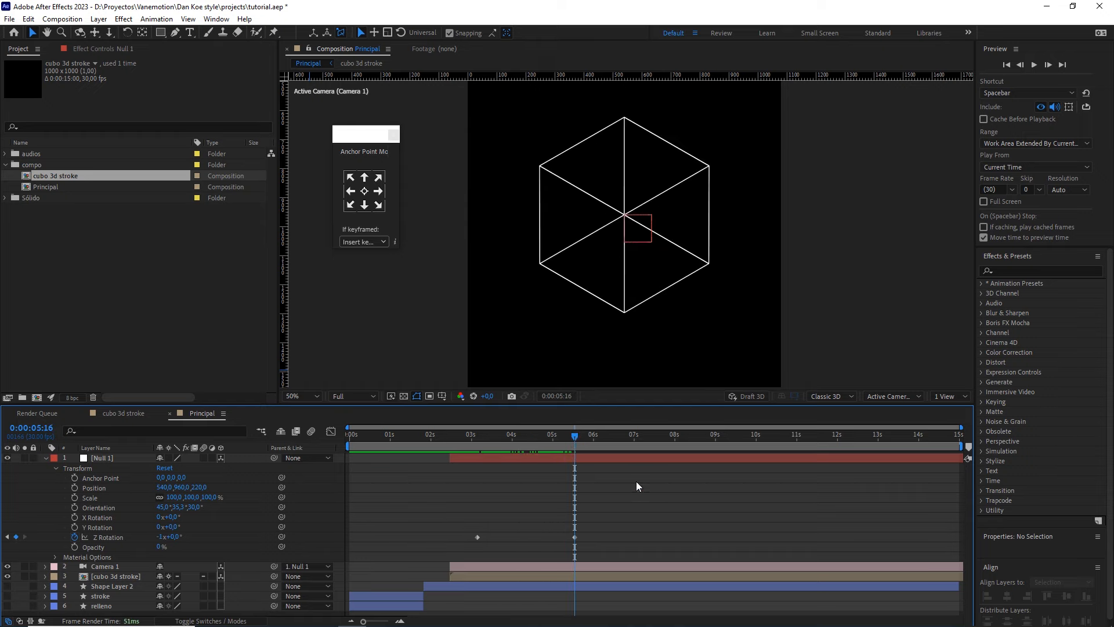
- Copy the last Z Rotation keyframe and paste it five frames earlier, at 0:00:05:11
key("Page_Up")
key("Page_Up")
key("Page_Up")
key("Page_Up")
key("Page_Up")
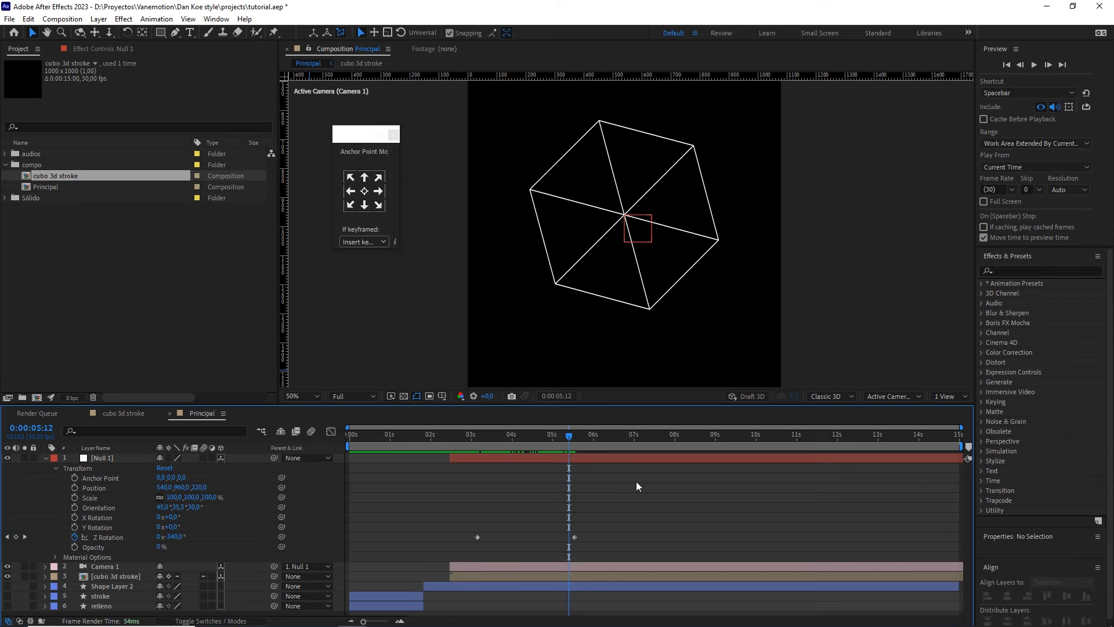
left_click_drag(630, 486, 572, 546)
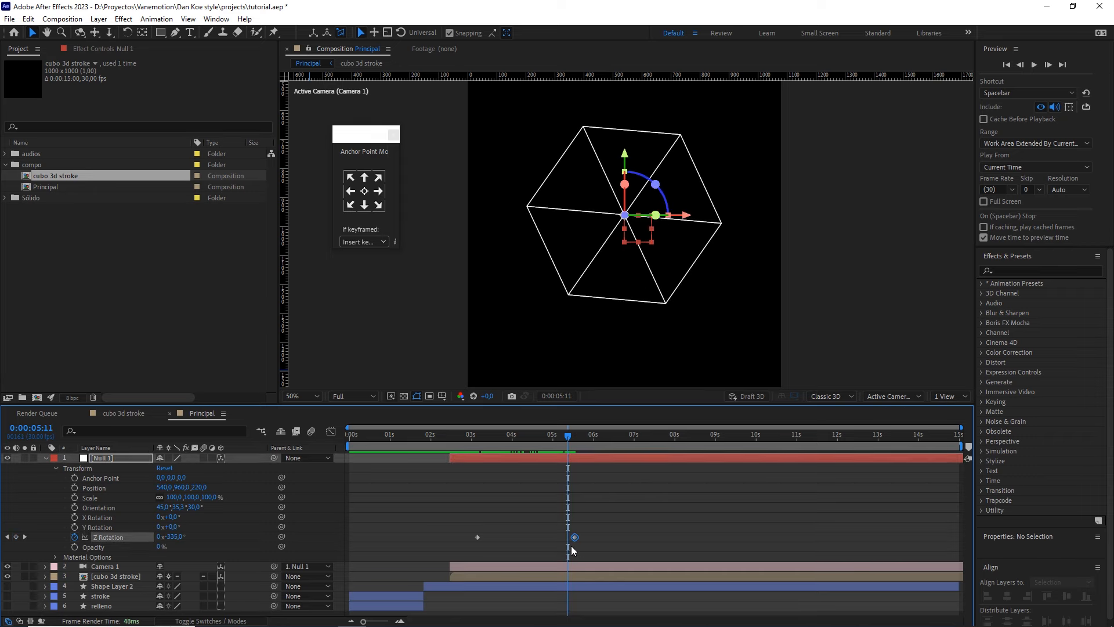
key("ctrl+c")
key("ctrl+v")
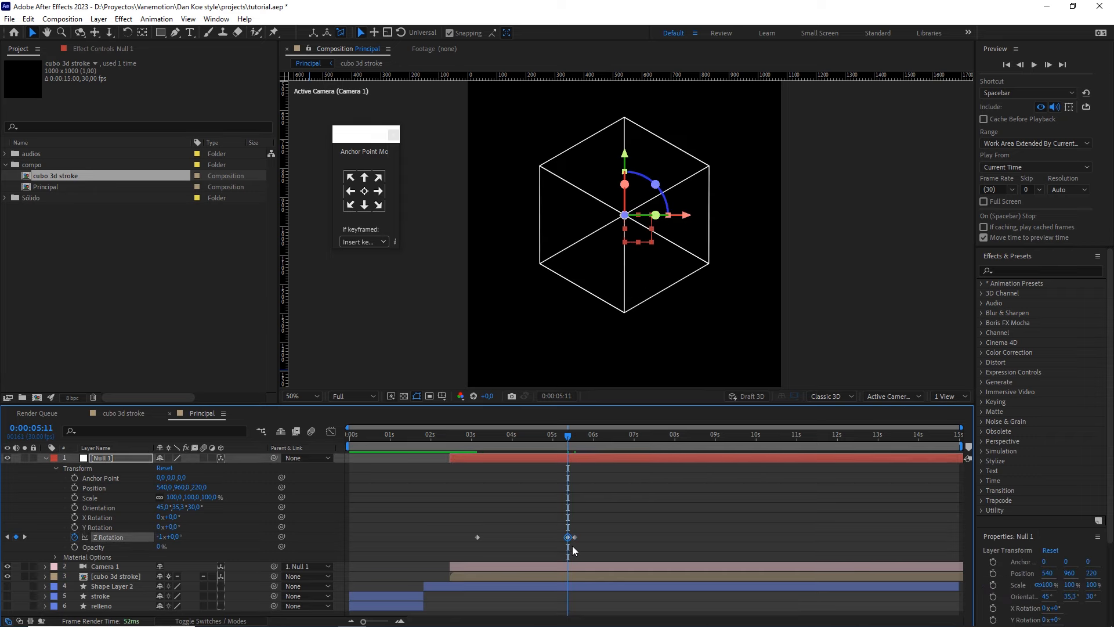
- Paste another copy of the Z Rotation keyframe five frames earlier, at 0:00:05:06
key("Page_Up")
key("Page_Up")
key("Page_Up")
key("Page_Up")
key("Page_Up")
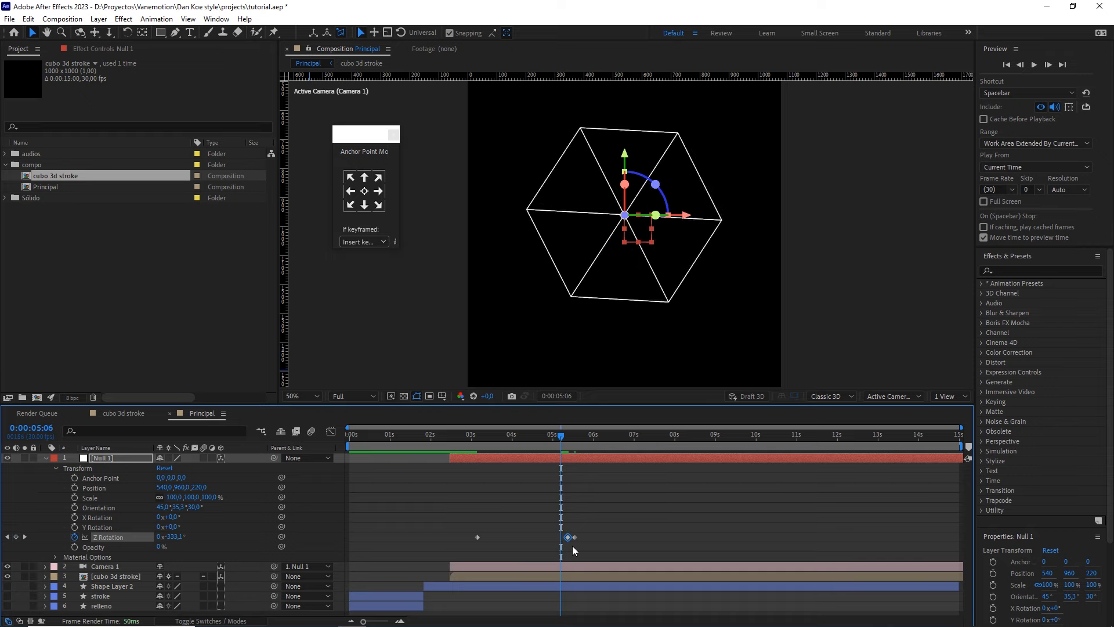
key("ctrl+v")
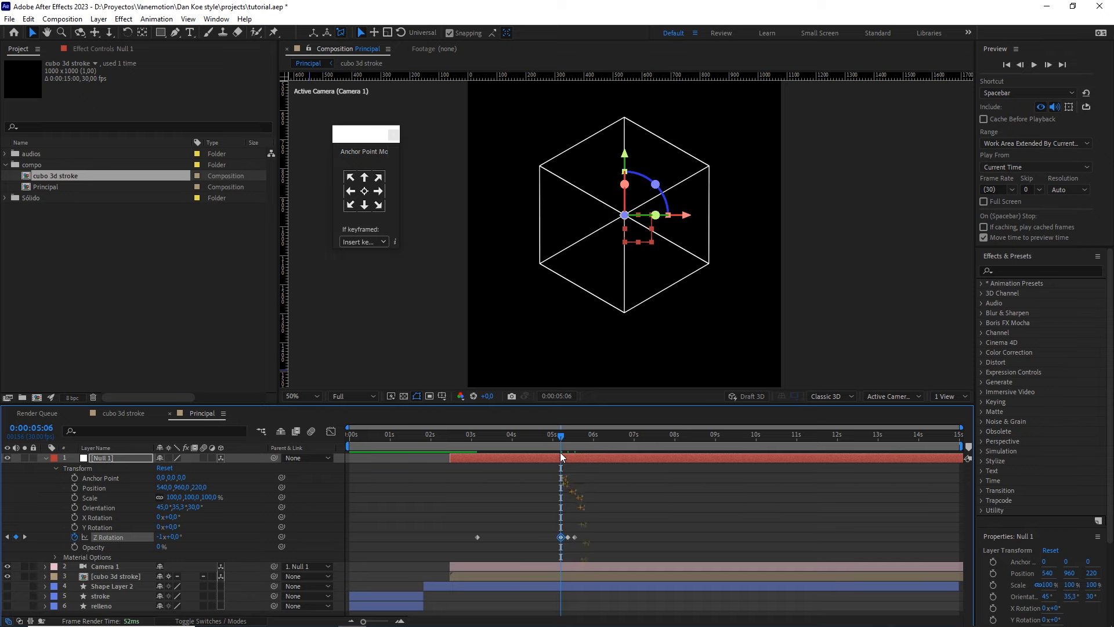
- Set the Z Rotation keyframe at 0:00:05:06 to -1 revolution and -10 degrees so the turn overshoots
mouse_move(561, 435)
left_mouse_down()
mouse_move(521, 439)
mouse_move(561, 440)
left_mouse_up()
left_click_drag(369, 622, 383, 622)
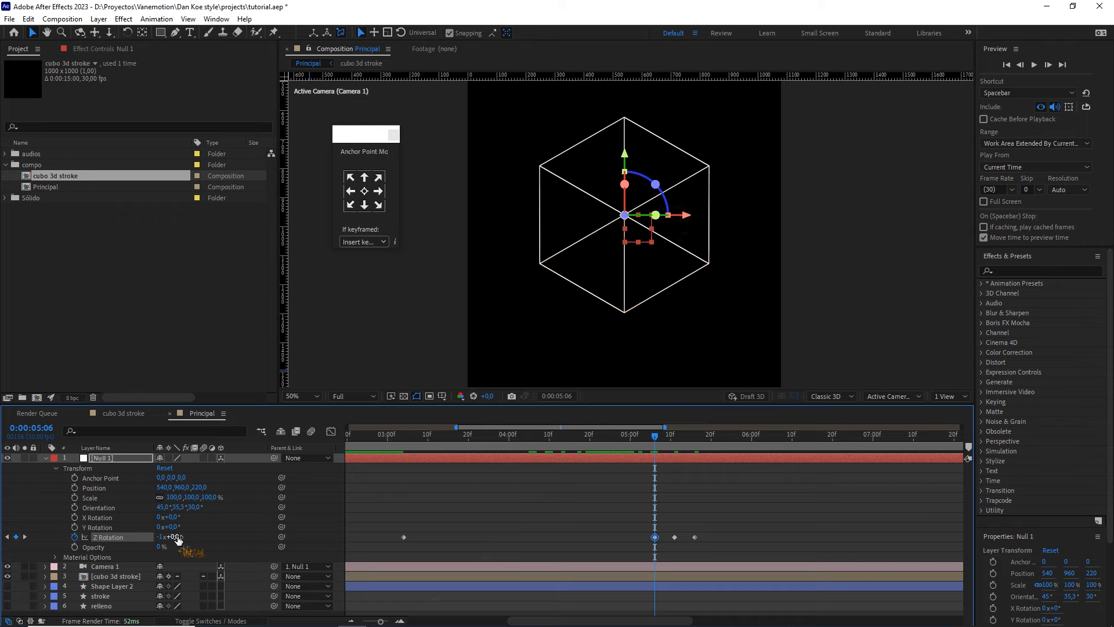
left_click(176, 537)
key("Down")
key("Down")
key("Down")
key("Down")
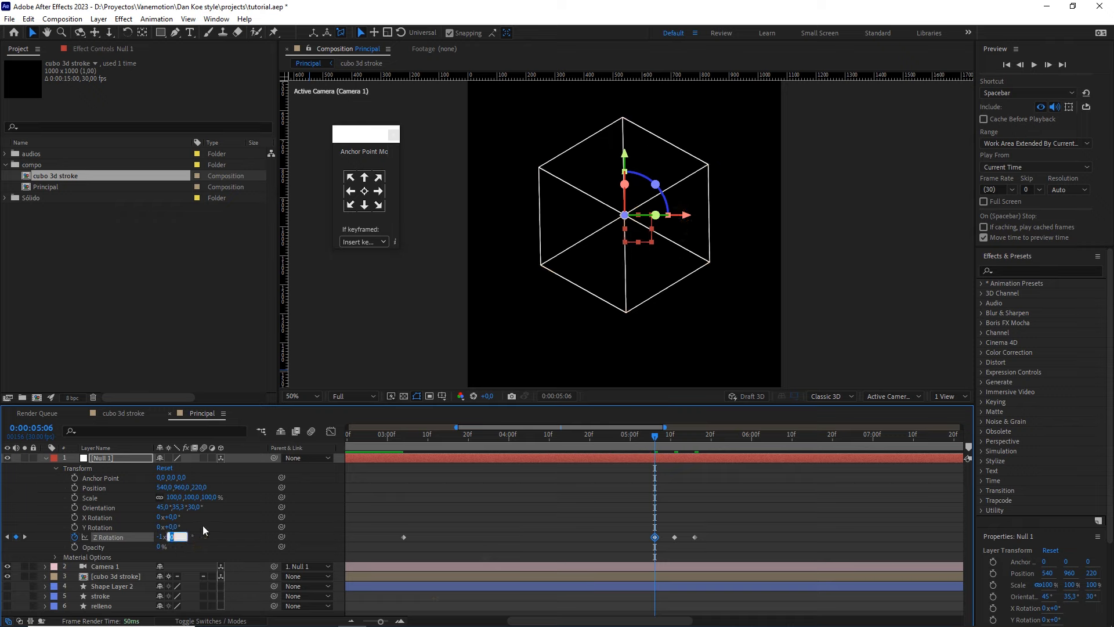
key("Down")
key("Down")
key("Down")
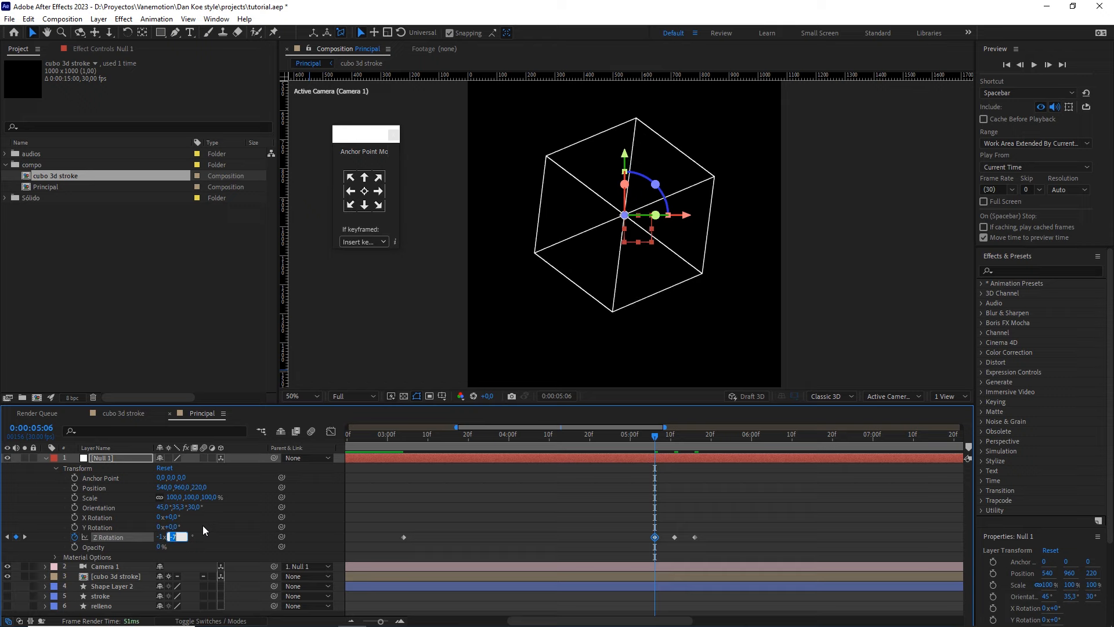
key("Down")
key("Down")
key("Down")
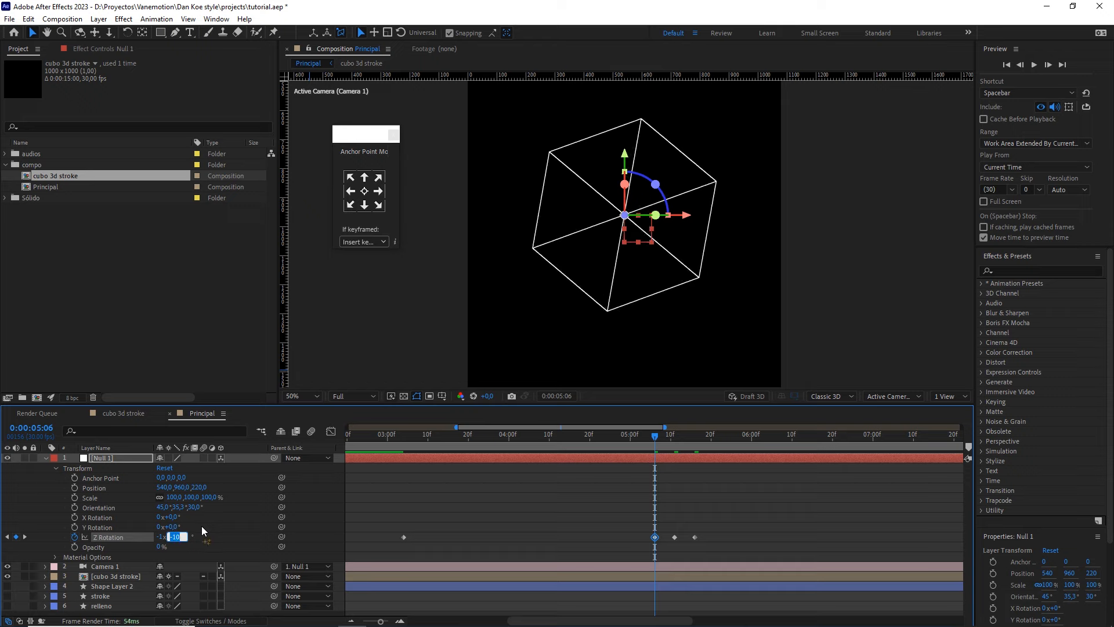
left_click(509, 524)
- Set the Z Rotation keyframe at 0:00:05:11 to -350 degrees for the rebound
left_click_drag(660, 443, 675, 442)
left_click(170, 537)
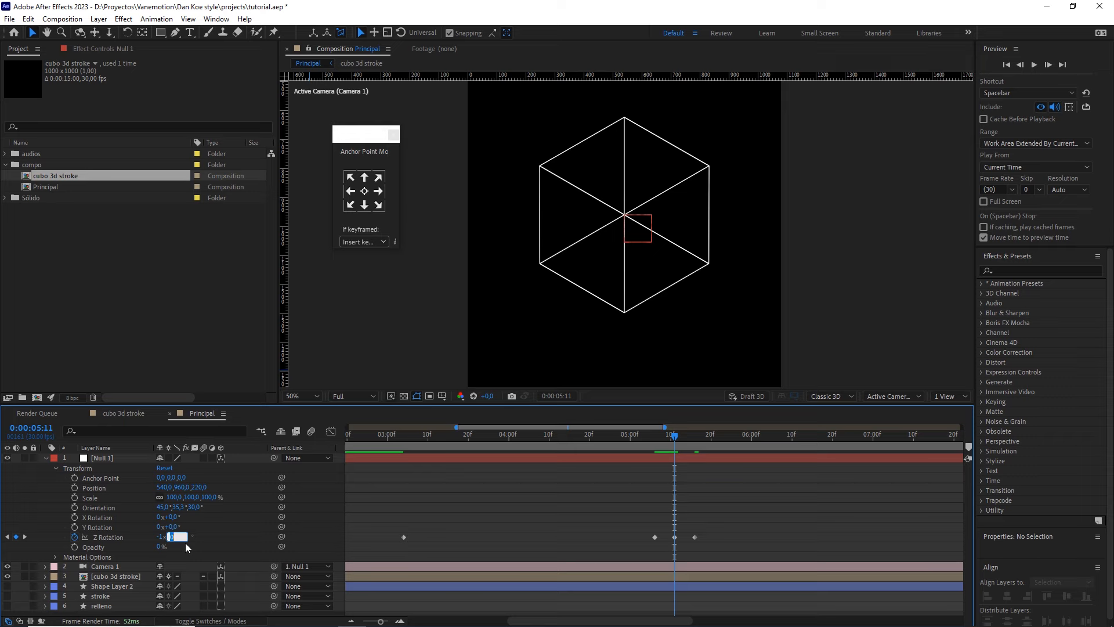
type("-351")
key("Return")
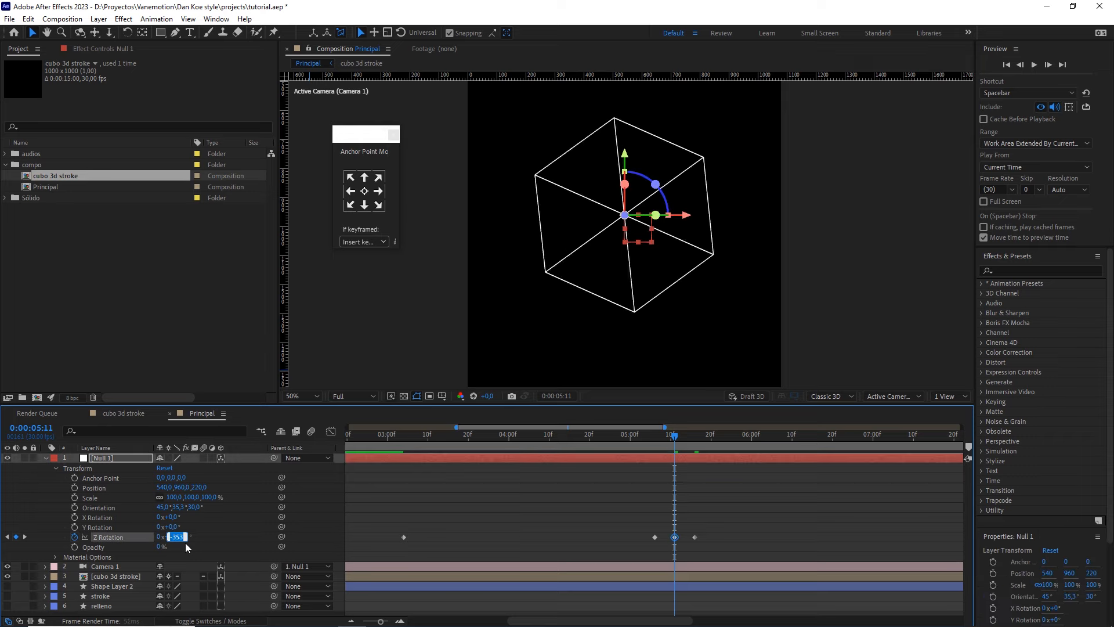
key("Up")
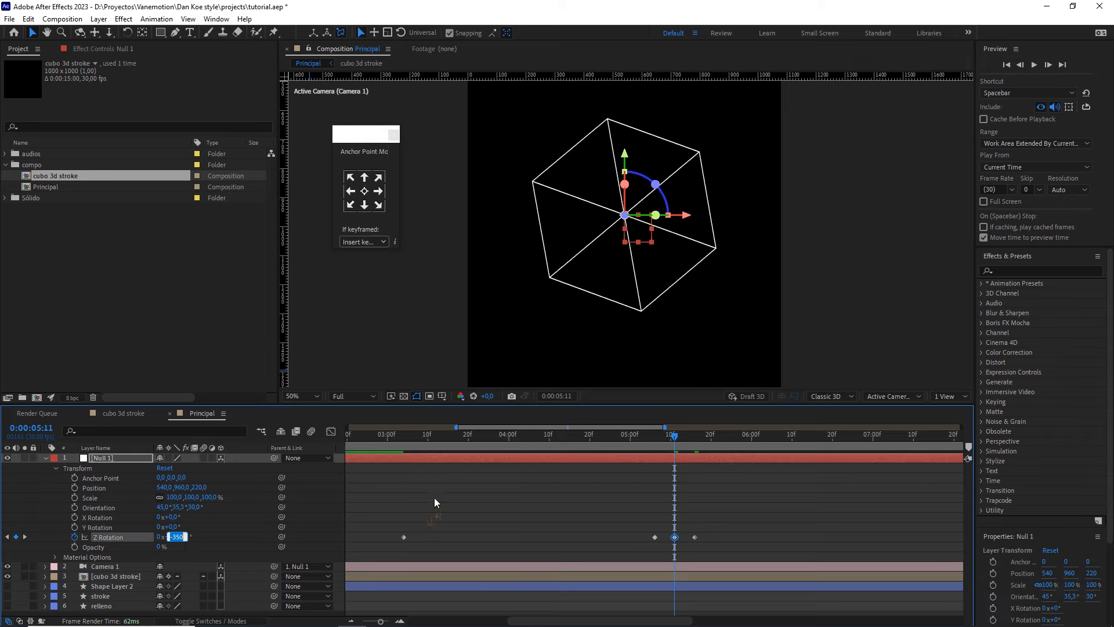
left_click(508, 497)
- Preview the end of the cube's rotation from around 0:00:05:00 to check the bounce
left_click(643, 440)
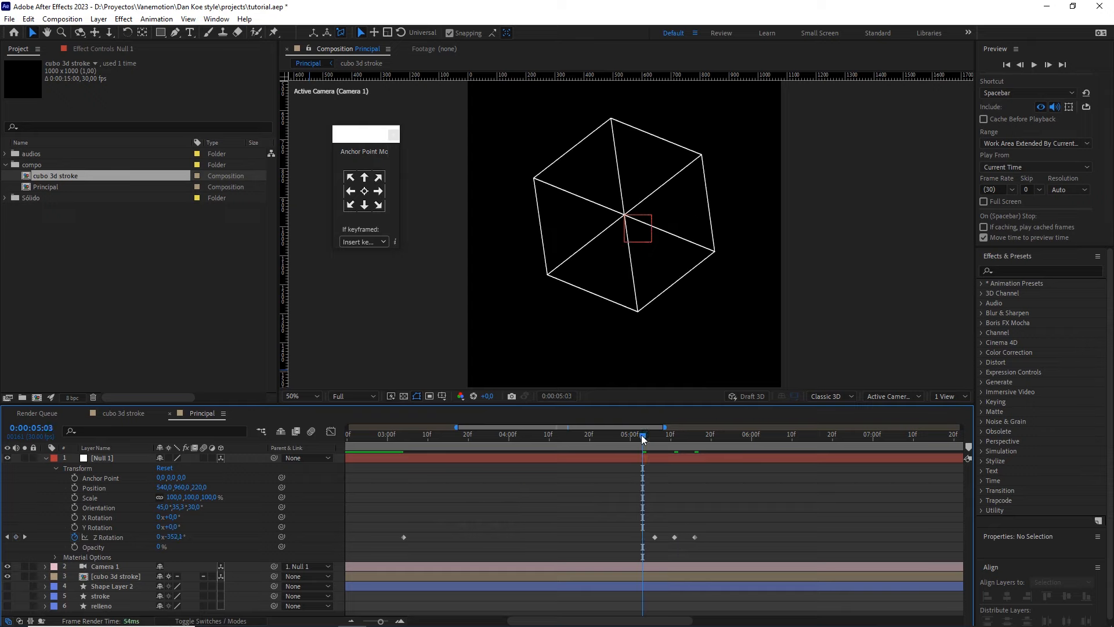
left_click(631, 437)
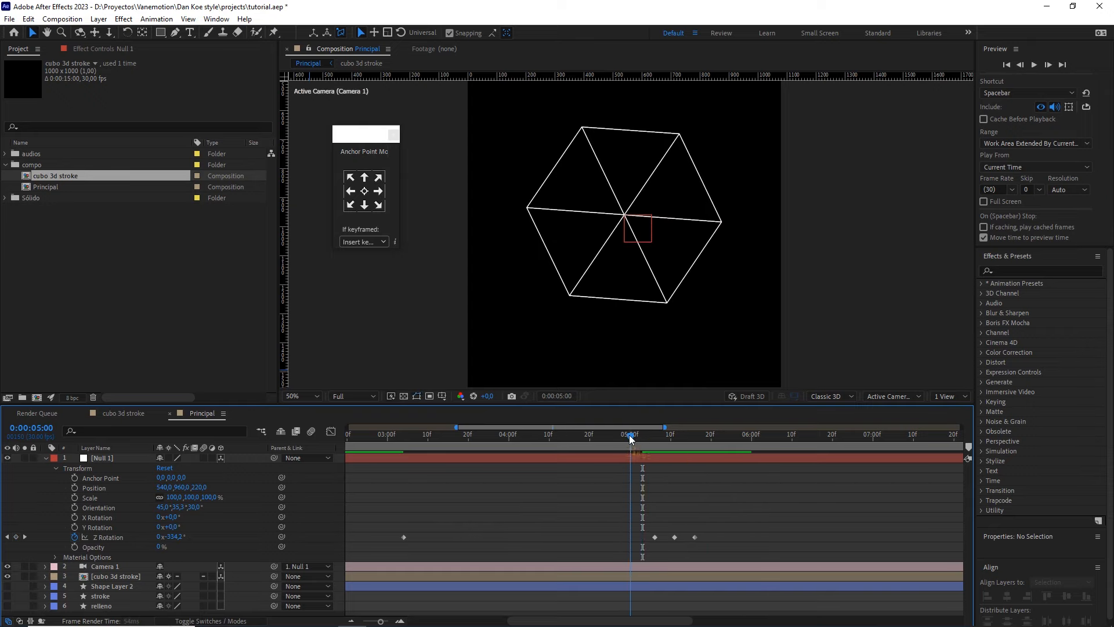
key("space")
left_click(635, 433)
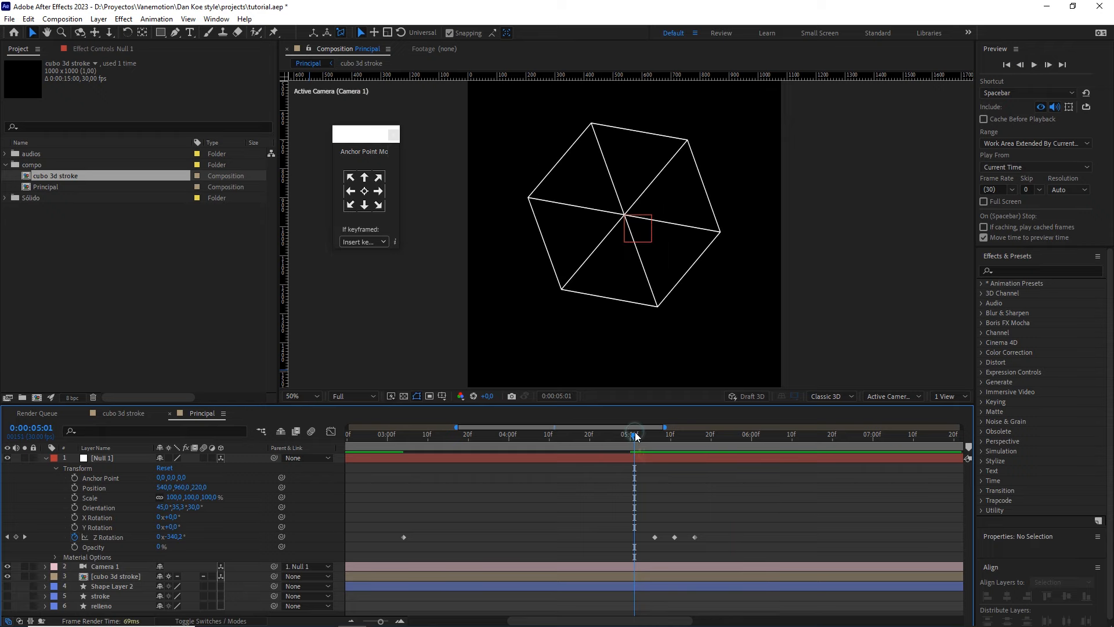
key("space")
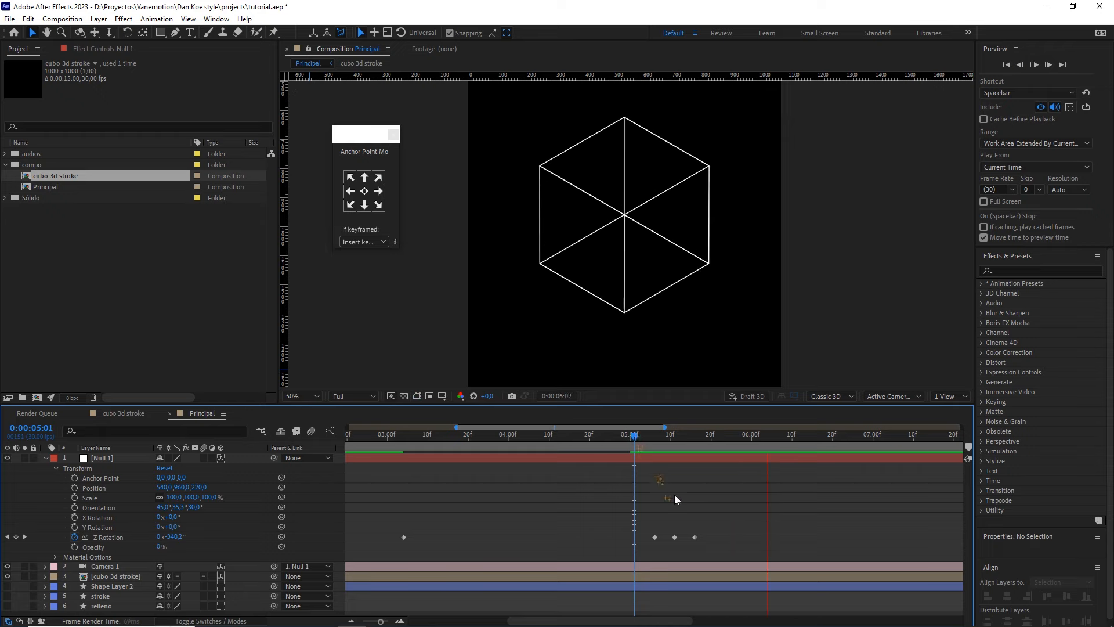
- Apply Easy Ease to the first keyframe and the last two keyframes of Null 1's Z Rotation
left_click_drag(726, 515, 669, 548)
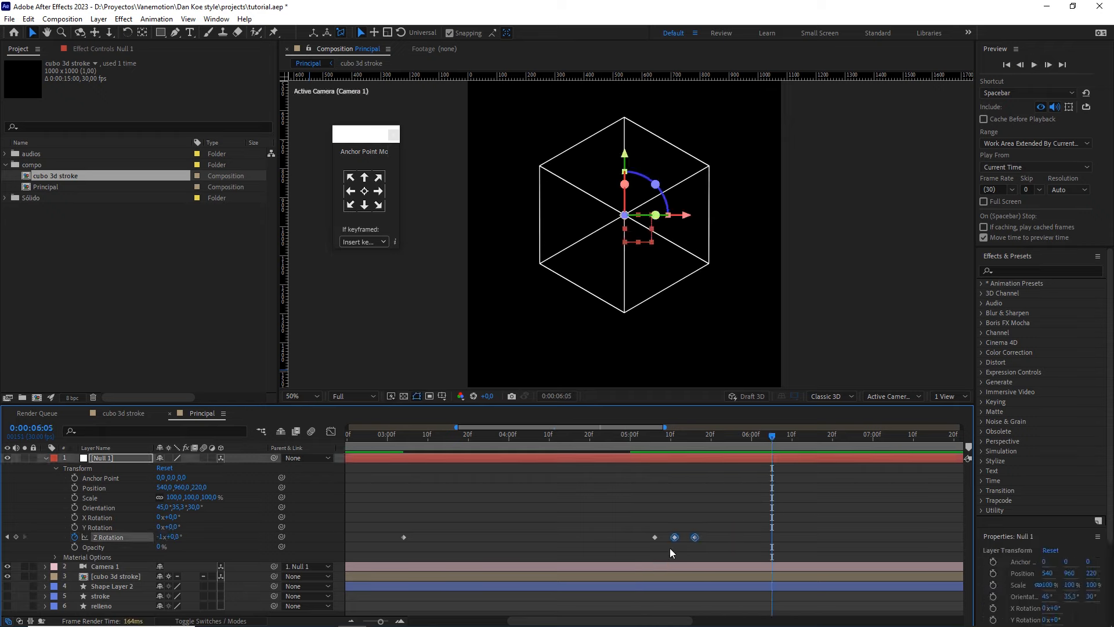
key("F9")
left_click_drag(513, 496, 387, 549)
- Set the outgoing velocity influence of the Z Rotation keyframe at 0:00:03:04 to 63% using the speed graph
left_click(331, 432)
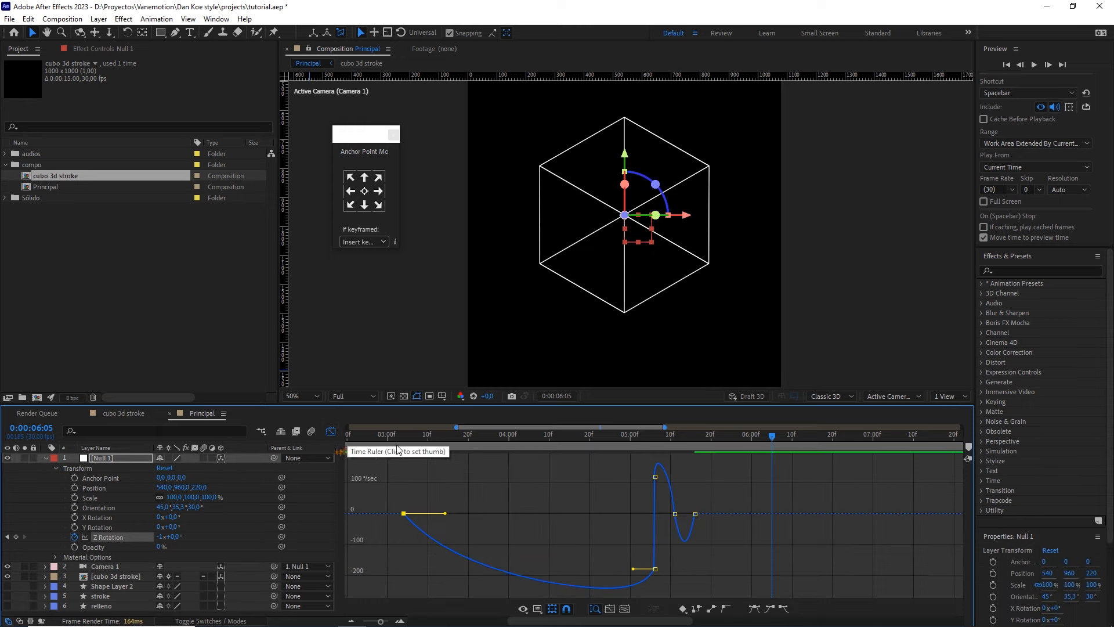
left_click_drag(481, 480, 402, 531)
left_click(404, 513)
double_click(404, 513)
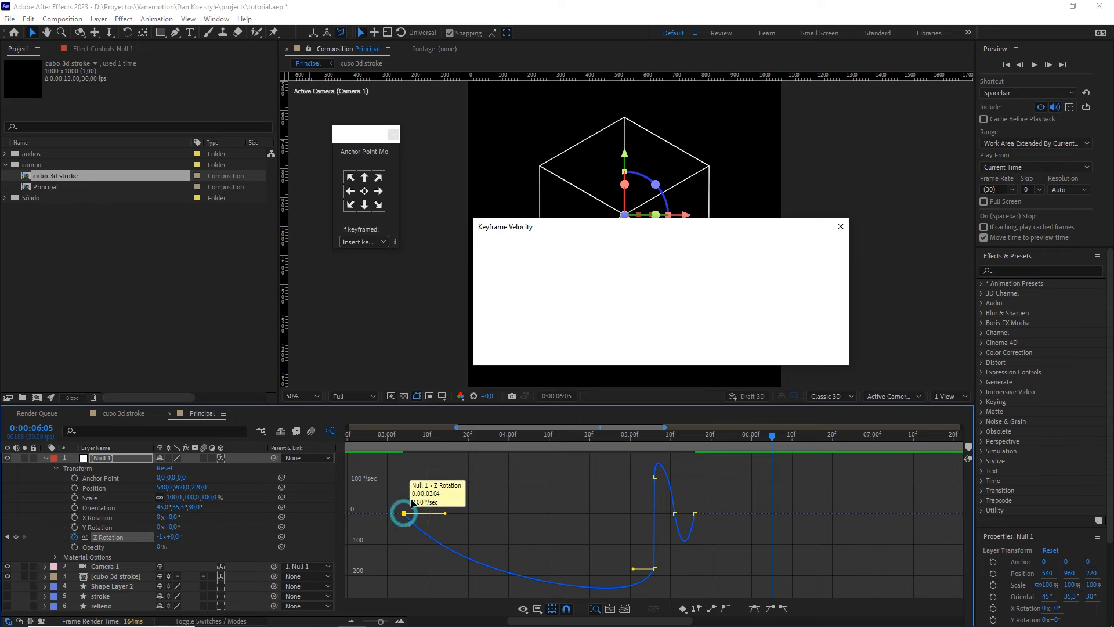
left_click(744, 292)
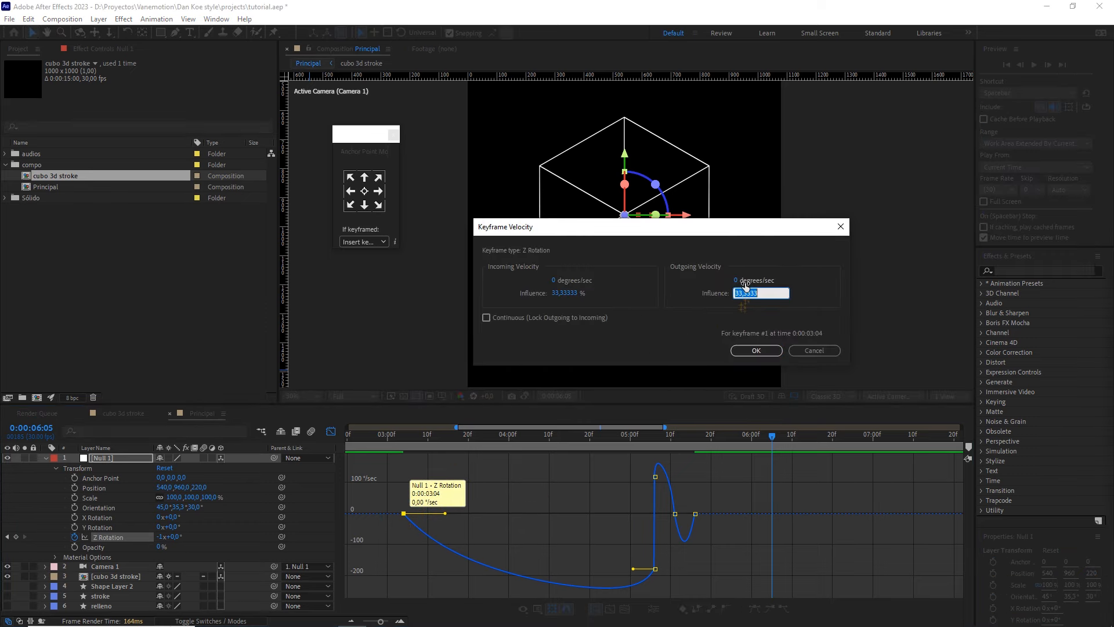
type("63")
left_click(756, 350)
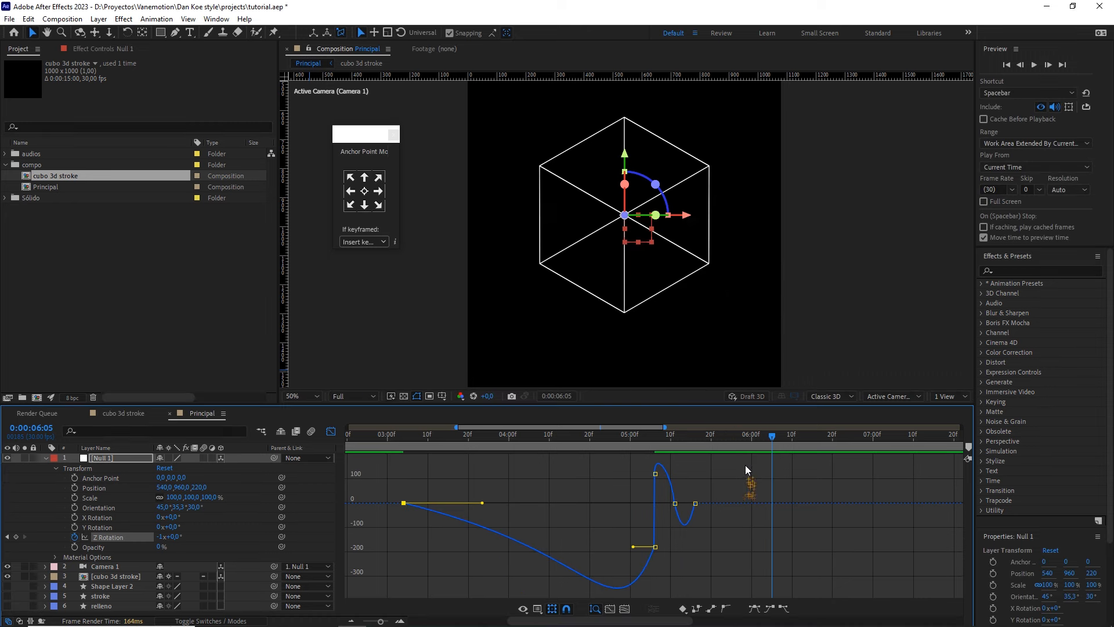
left_click_drag(744, 463, 619, 560)
left_click(549, 483)
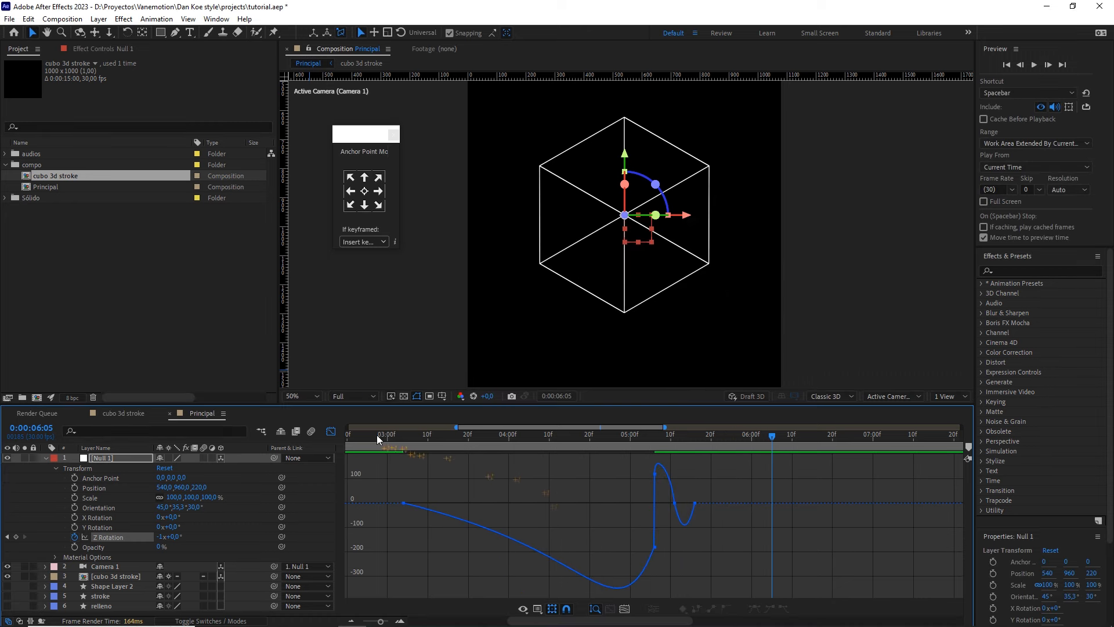
left_click(331, 431)
- Preview the cube's zoom and eased rotation from around 0:00:02:14 through the bounce
left_click_drag(380, 622, 364, 622)
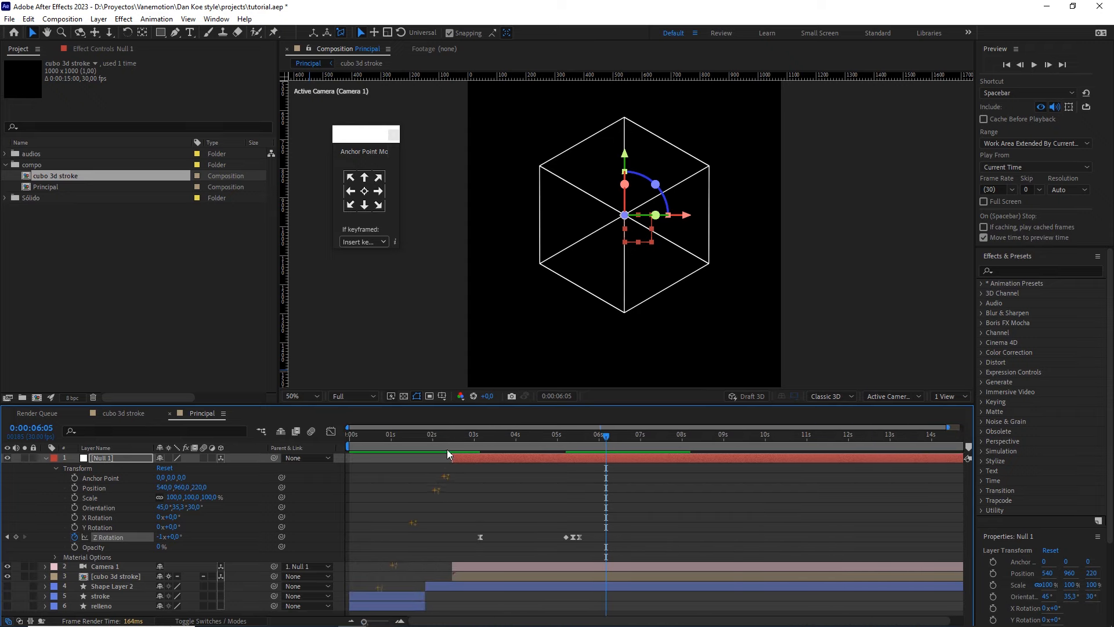
left_click_drag(473, 432, 452, 439)
left_click(517, 493)
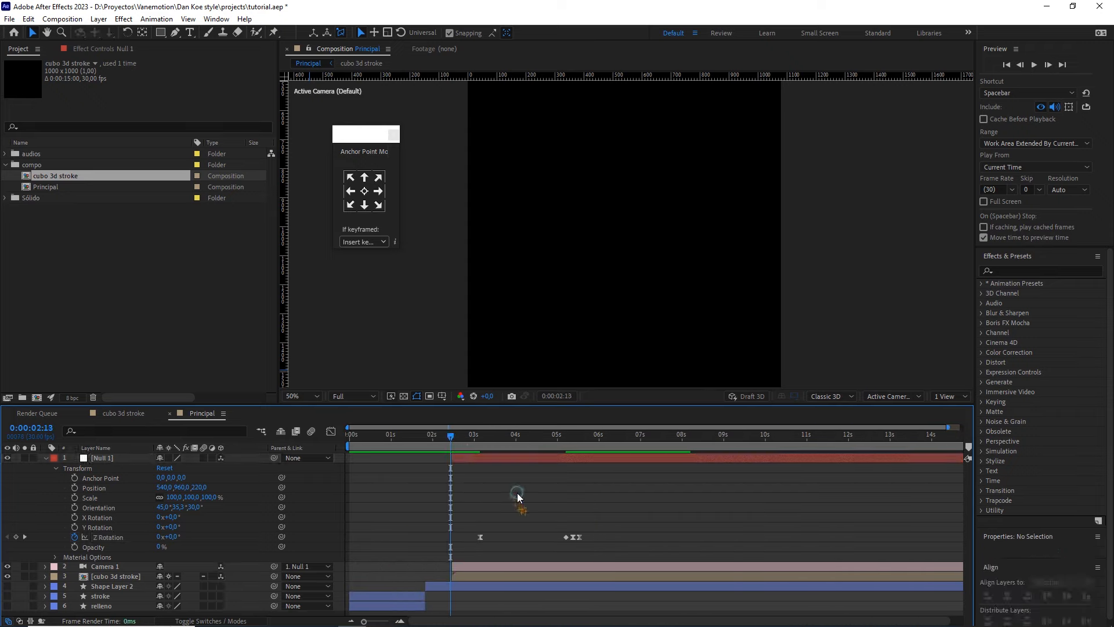
key("space")
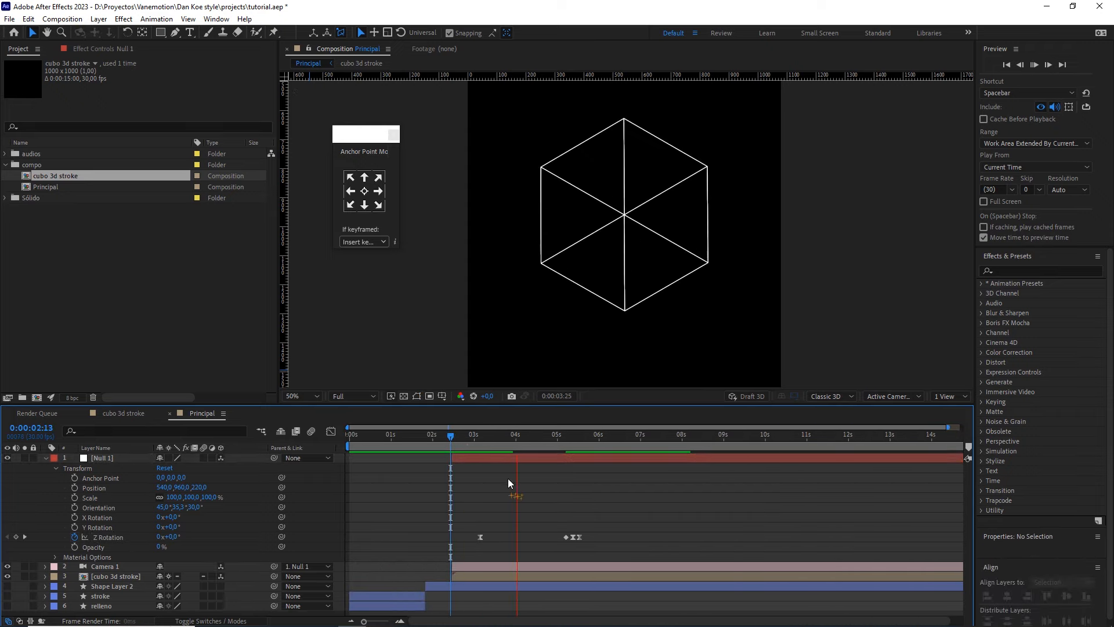
key("space")
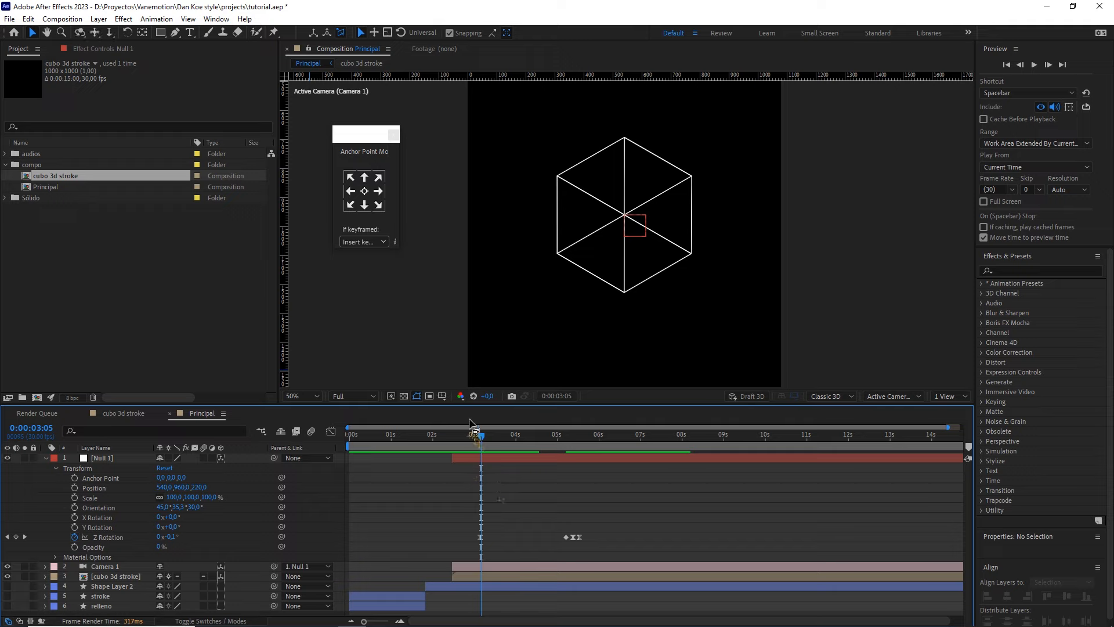
left_click_drag(478, 436, 458, 438)
key("space")
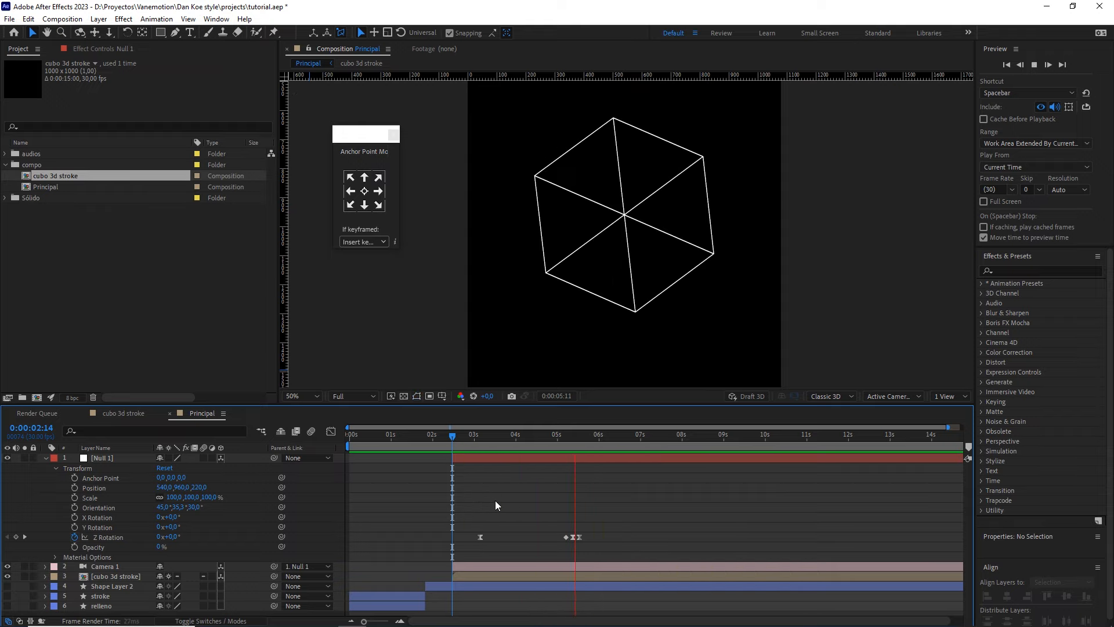
- Split the cubo 3d stroke layer at 0:00:05:16, on the last Z Rotation keyframe
left_click(579, 443)
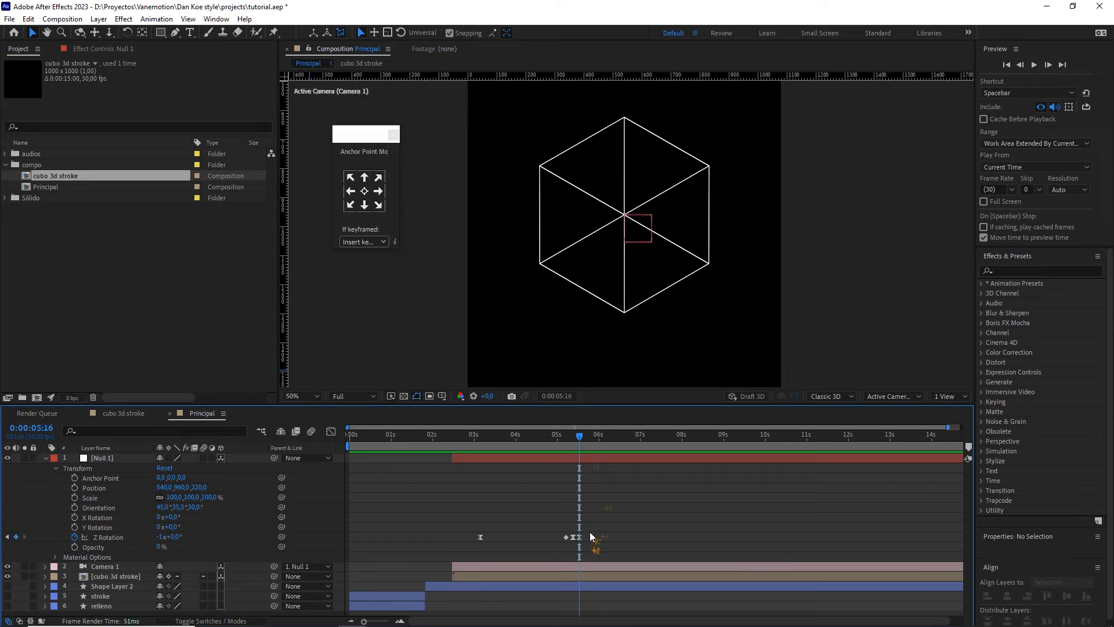
left_click(580, 575)
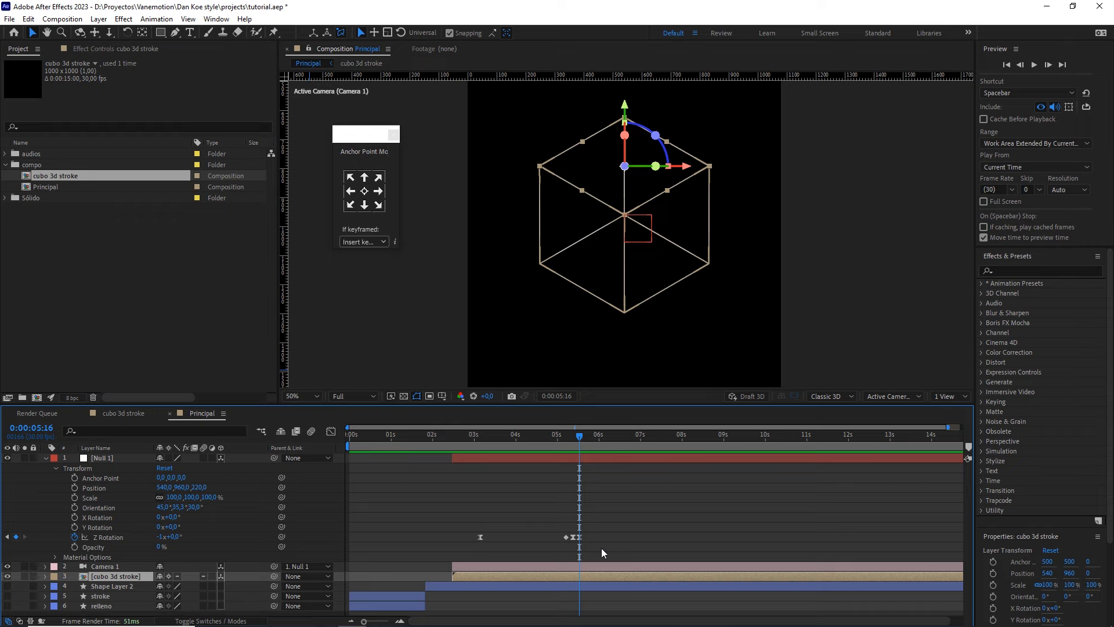
key("ctrl+shift+d")
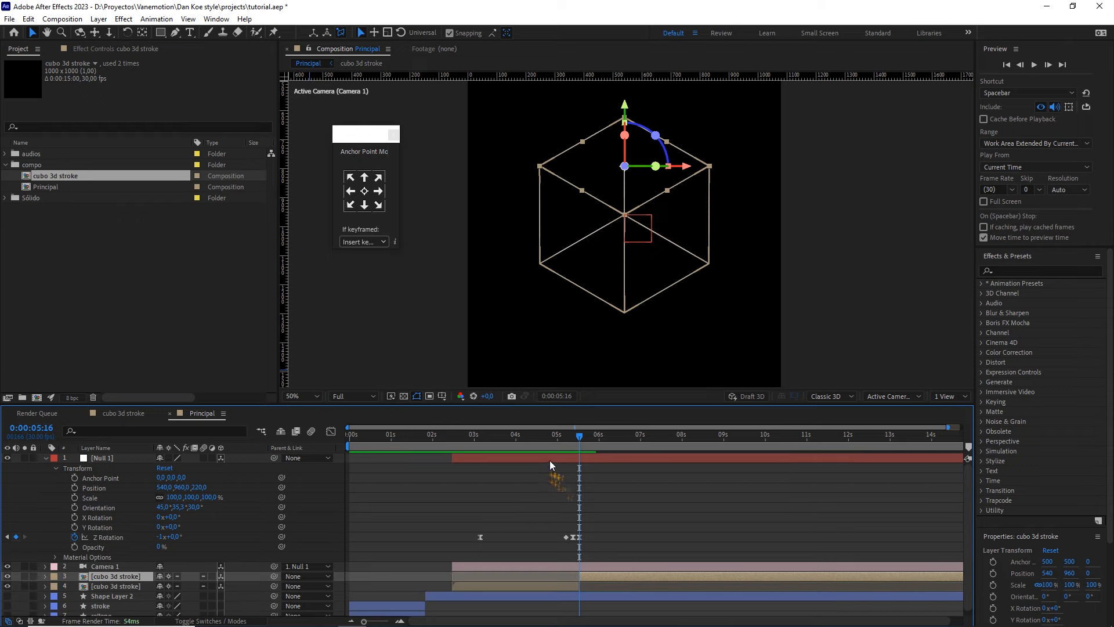
- Start X Rotation and Y Rotation keyframes on the Null 1 layer at 0:00:05:16
left_click(514, 459)
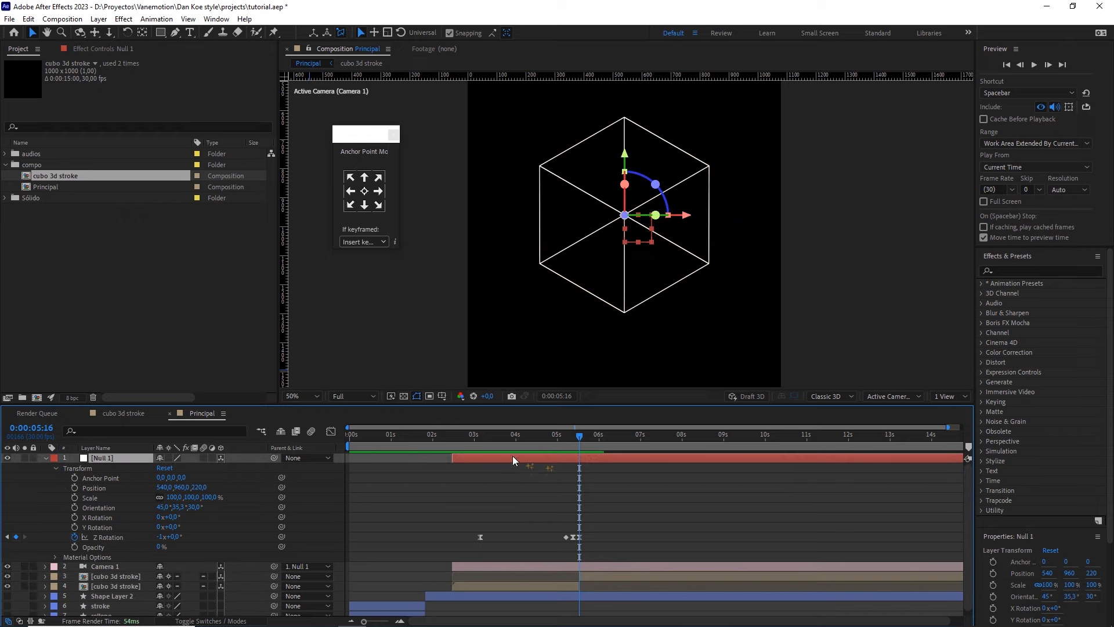
left_click(75, 517)
left_click(73, 527)
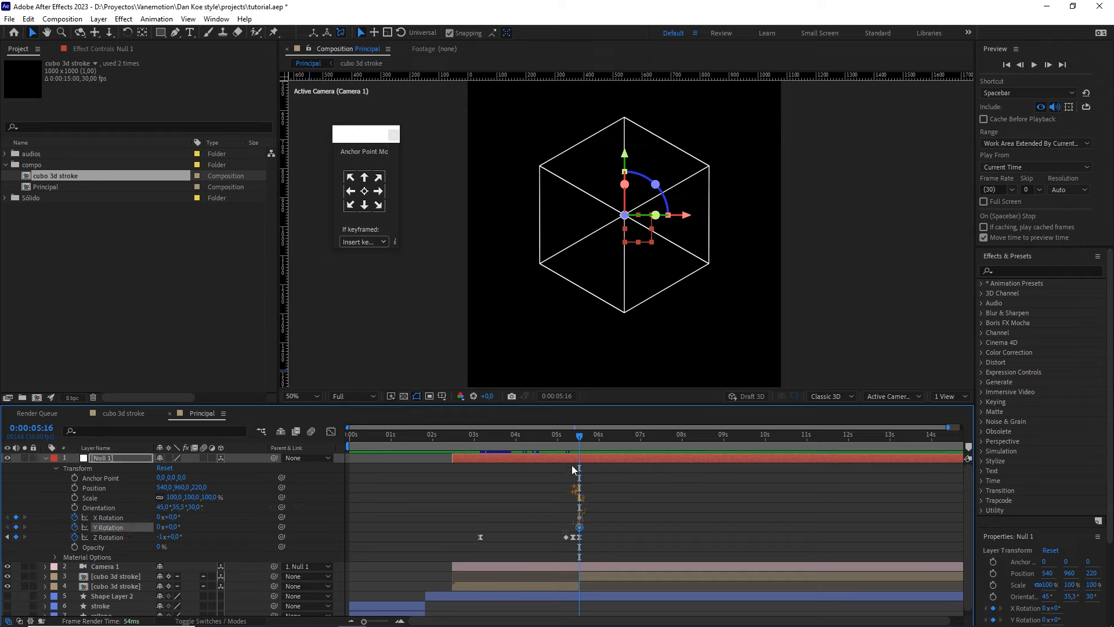
- At 0:00:07:29, keyframe Null 1's X Rotation at 35,3°
left_click_drag(580, 436, 680, 443)
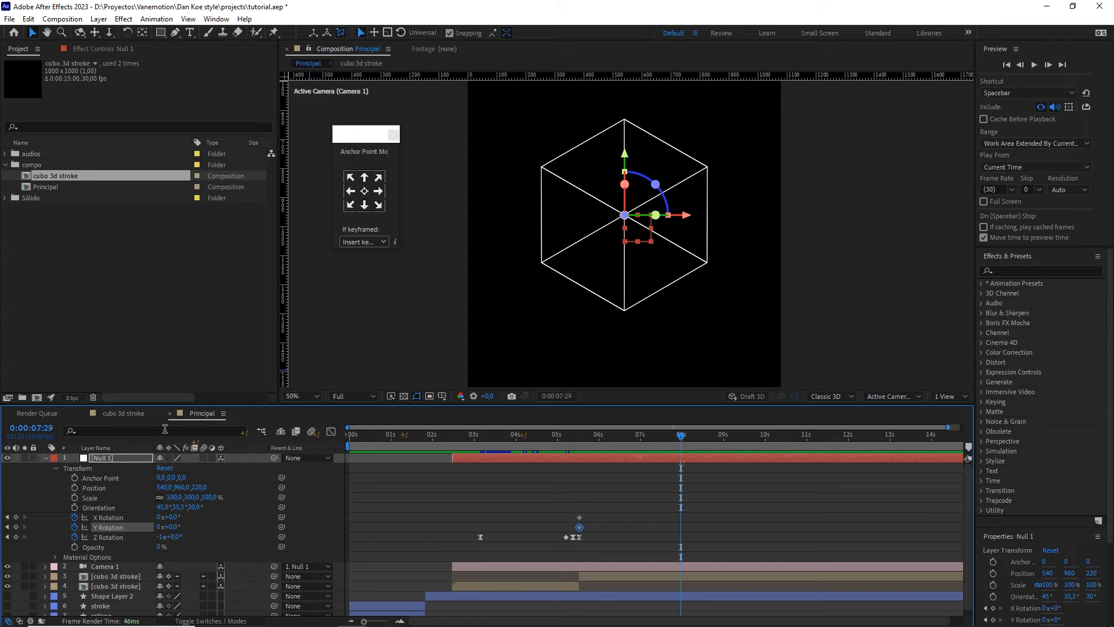
left_click(32, 428)
left_click(538, 514)
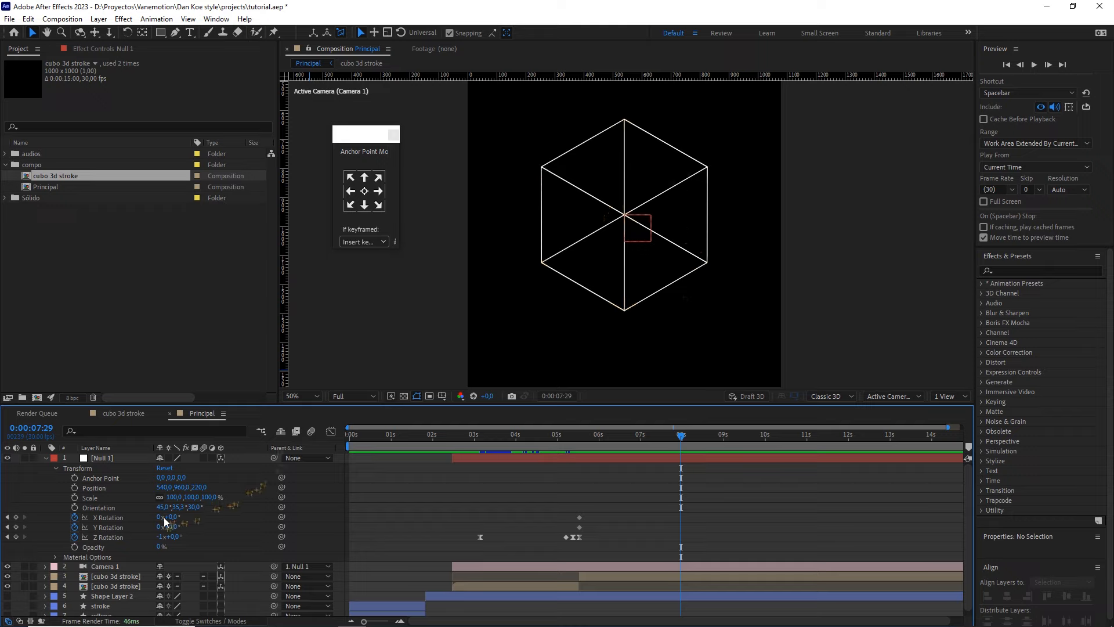
left_click_drag(176, 521, 195, 518)
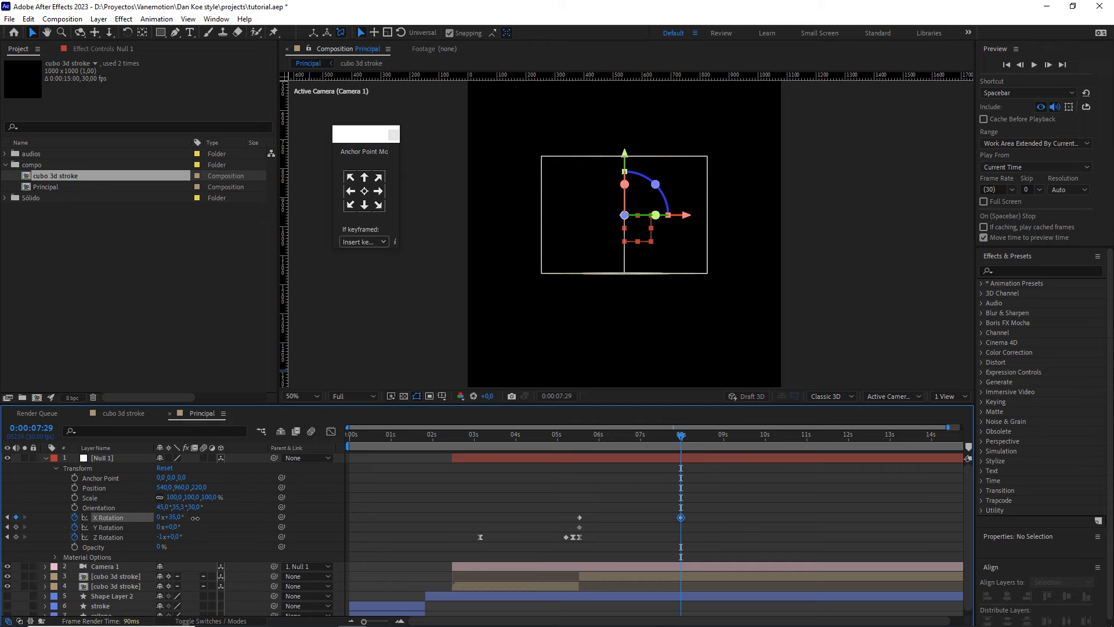
left_click(176, 518)
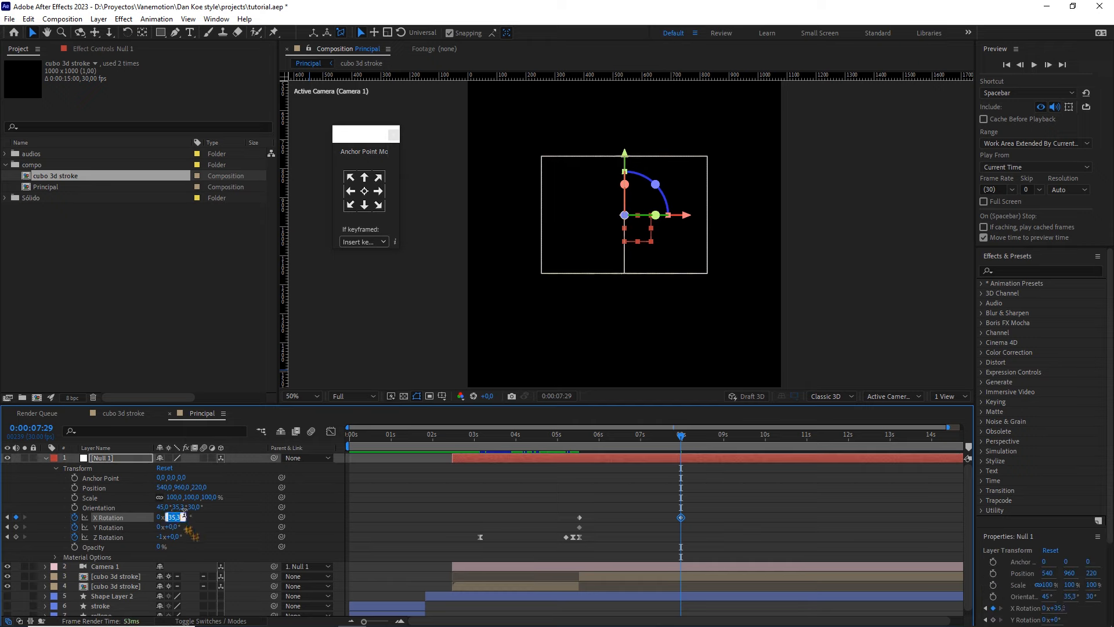
type("35,3")
key("Return")
left_click(180, 507)
left_click(207, 524)
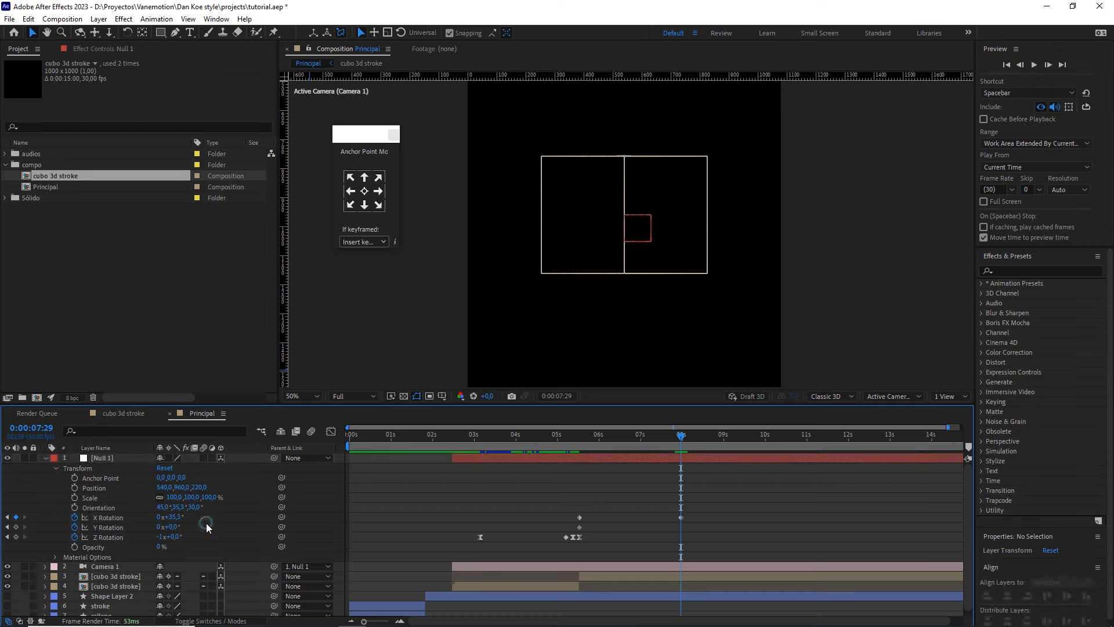
- Keyframe Null 1's Y Rotation at 45° at the same time, 0:00:07:29
left_click_drag(177, 528, 200, 525)
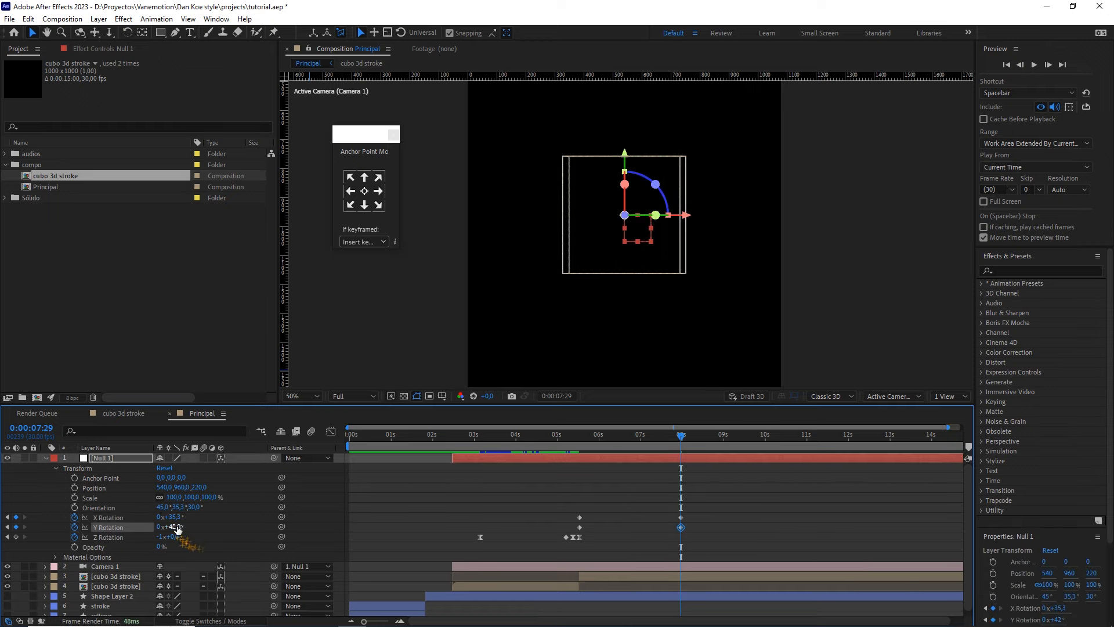
left_click(182, 528)
left_click(232, 535)
- Apply Easy Ease to Null 1's X and Y Rotation keyframes and display their value graph
left_click_drag(740, 497, 567, 531)
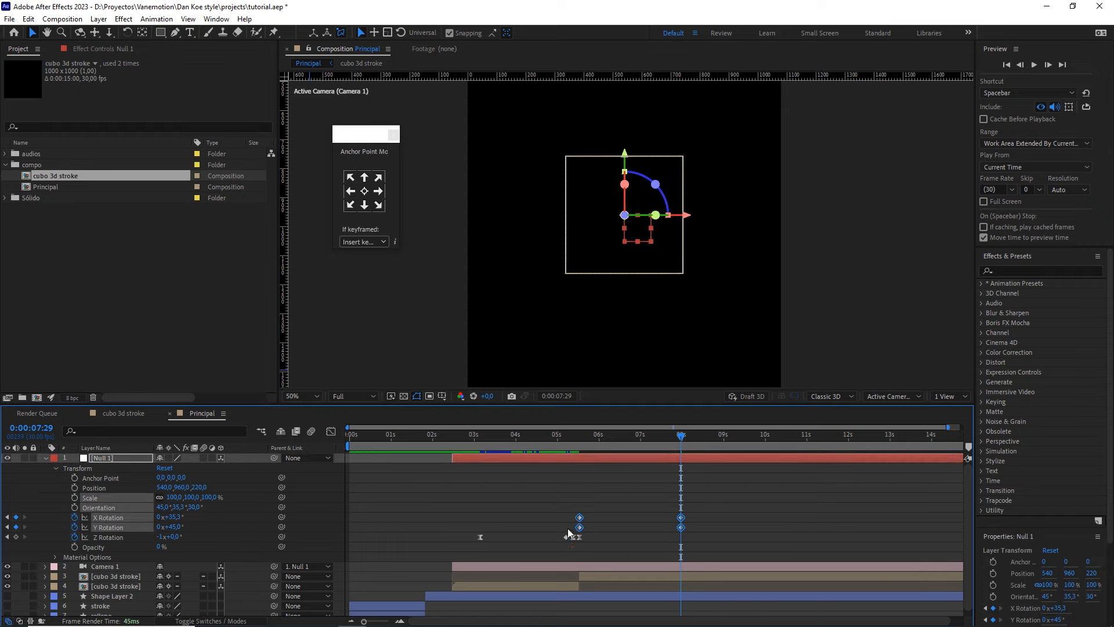
key("F9")
left_click(331, 433)
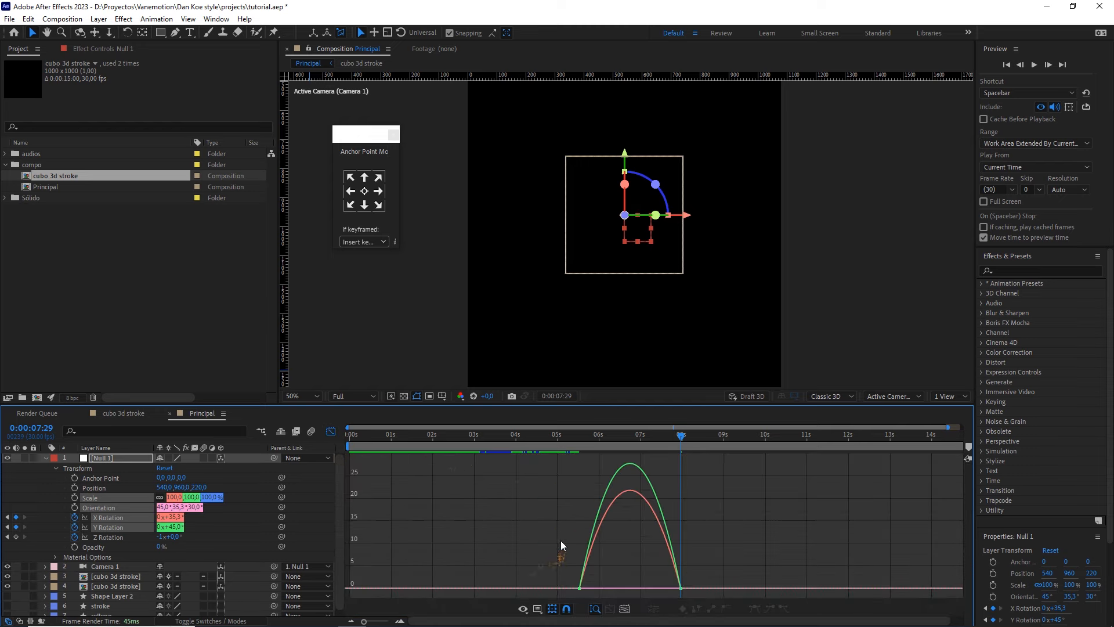
left_click(551, 607)
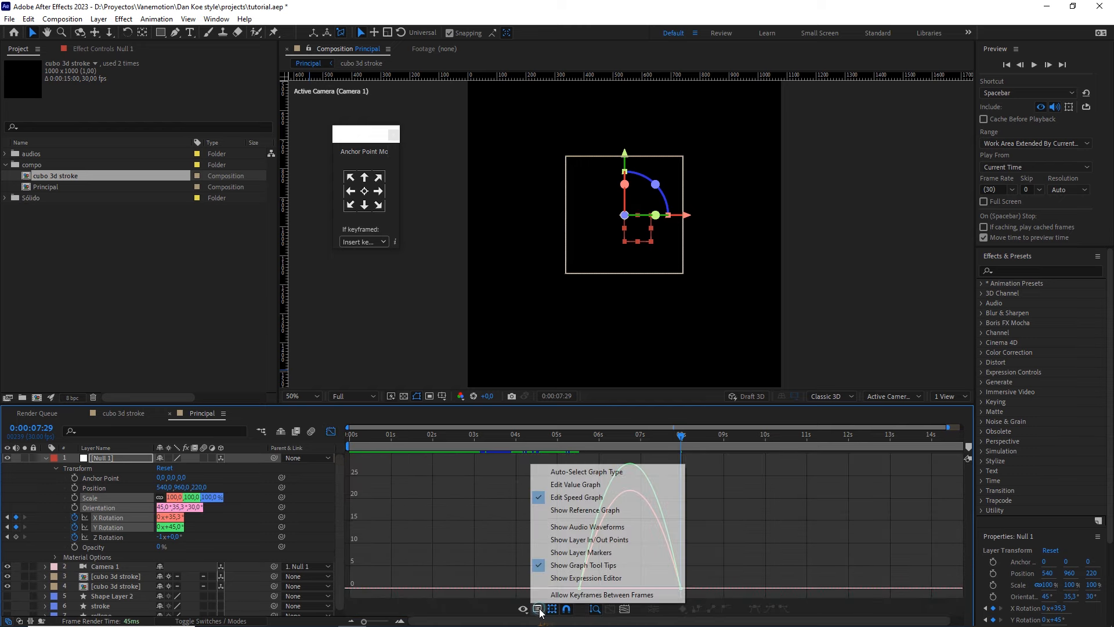
left_click(583, 486)
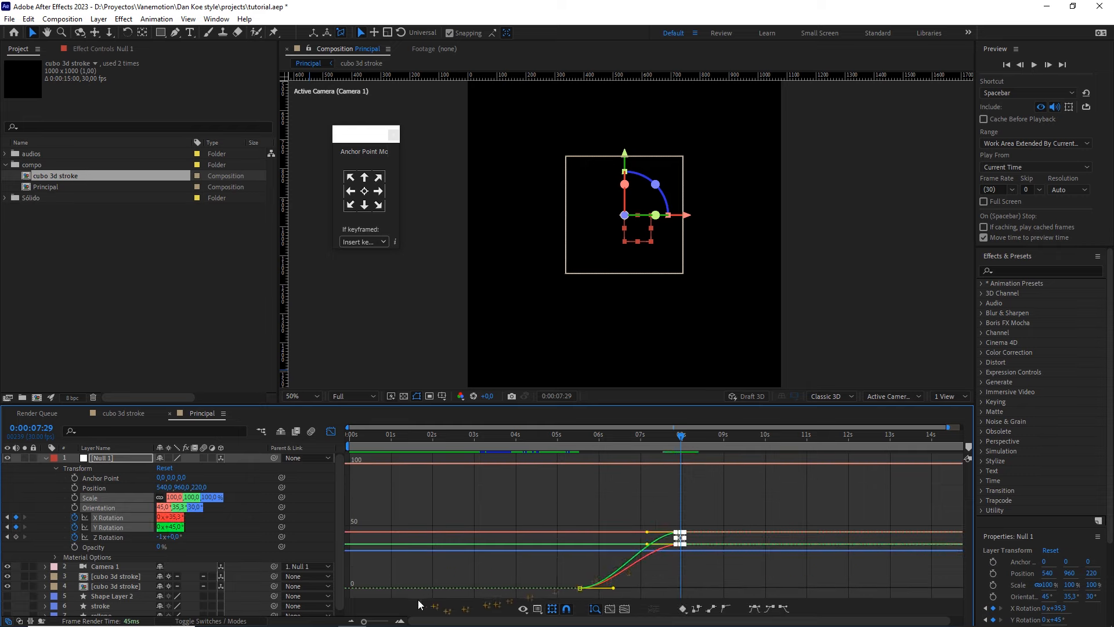
- Lengthen the ease handles at both ends of the X and Y Rotation curves, then switch to the speed graph with all their keyframes selected
left_click_drag(364, 621, 373, 621)
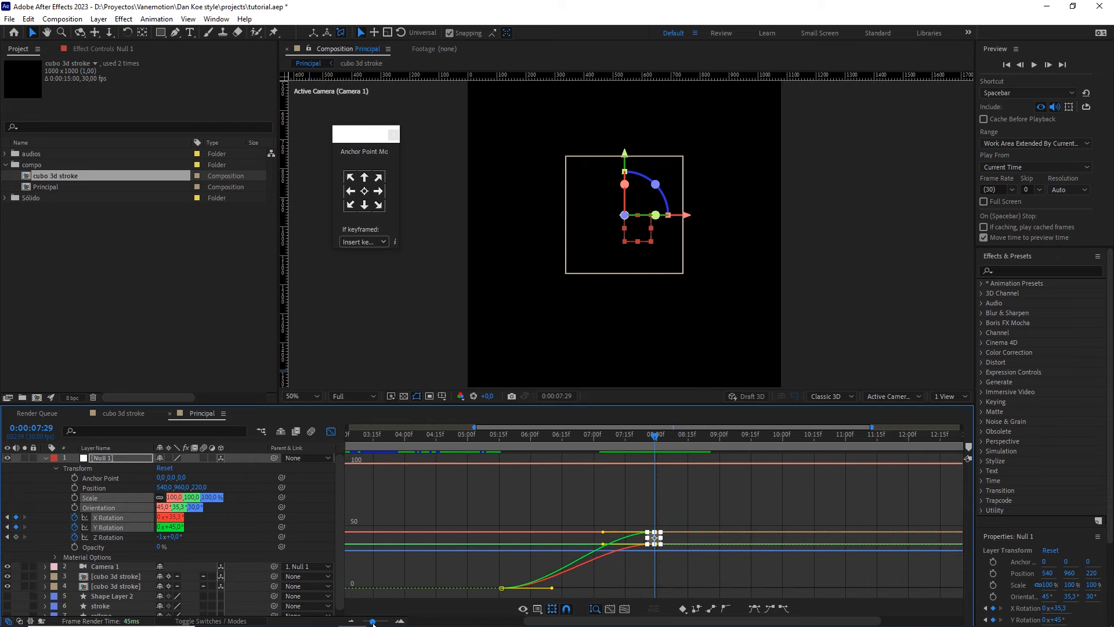
left_click_drag(603, 533, 565, 533)
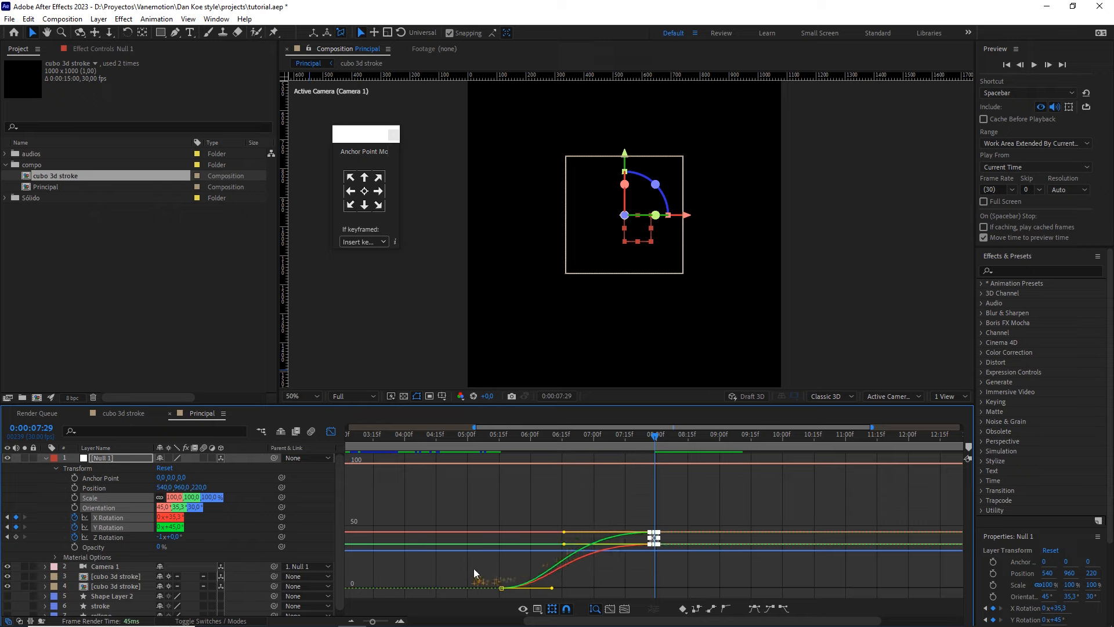
left_click_drag(474, 569, 595, 584)
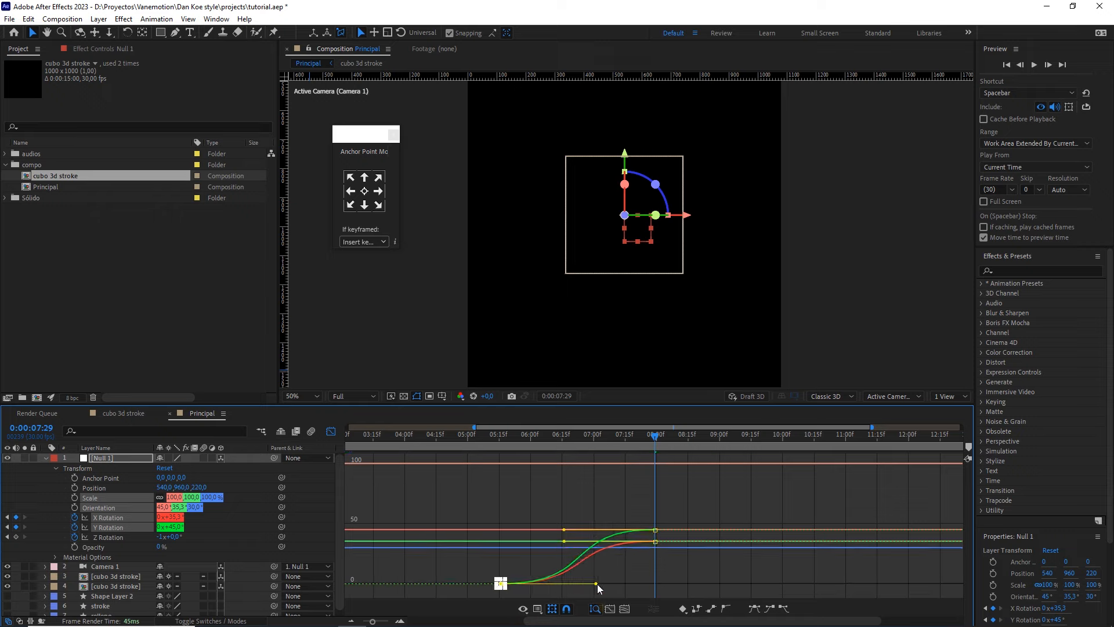
left_click(537, 608)
left_click(589, 498)
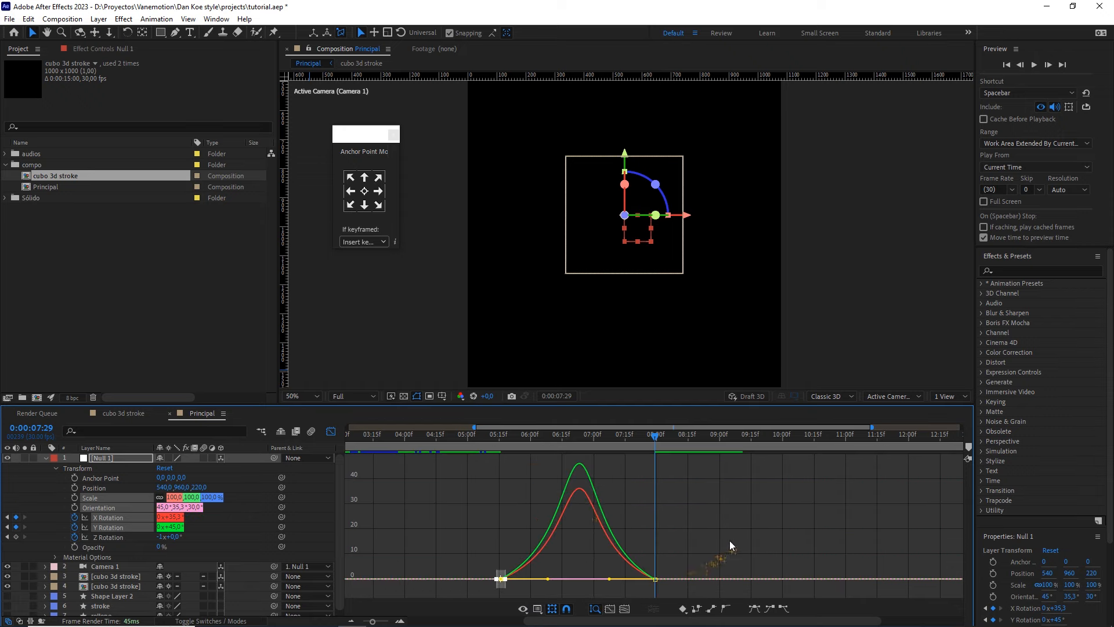
left_click_drag(732, 538, 473, 585)
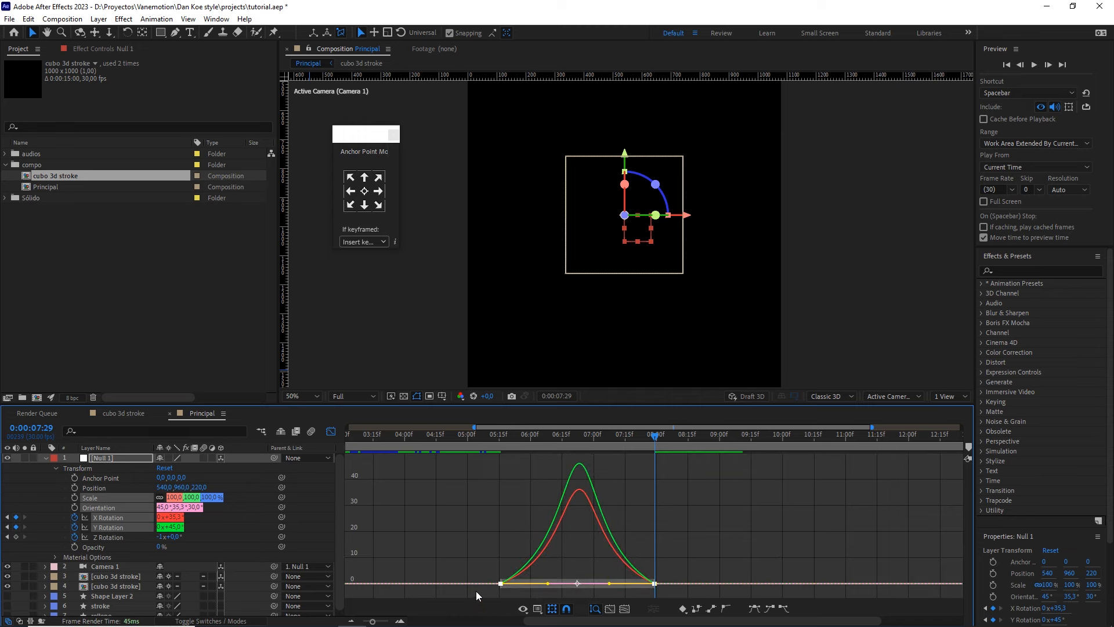
- Preview the cube's rotation from 0:00:05:12 and return from the graph to the layer bar view
left_click(492, 434)
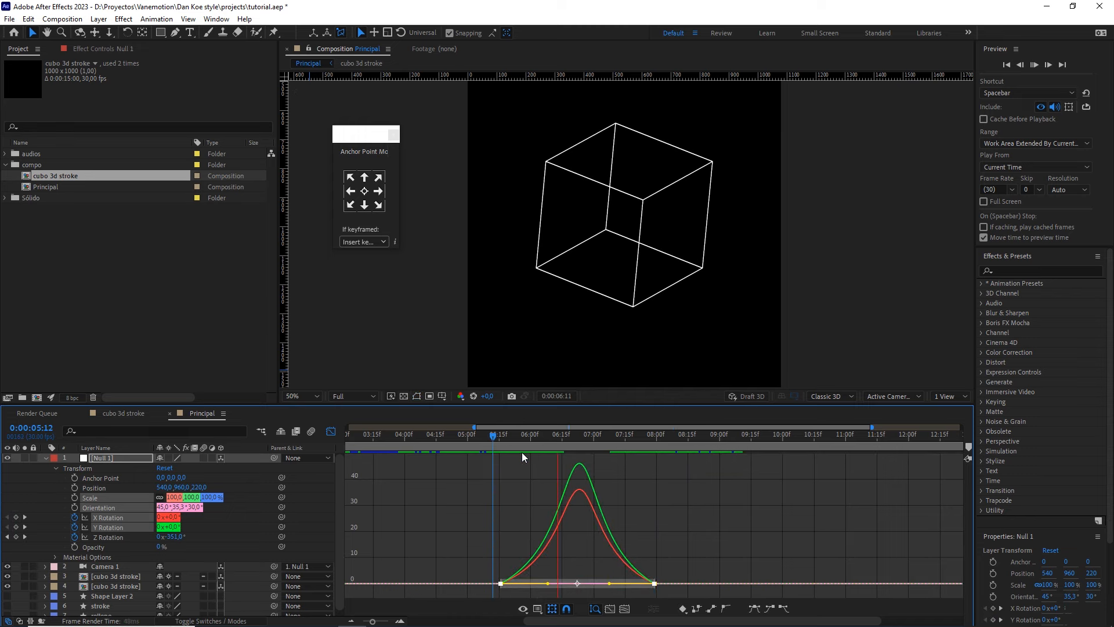
key("space")
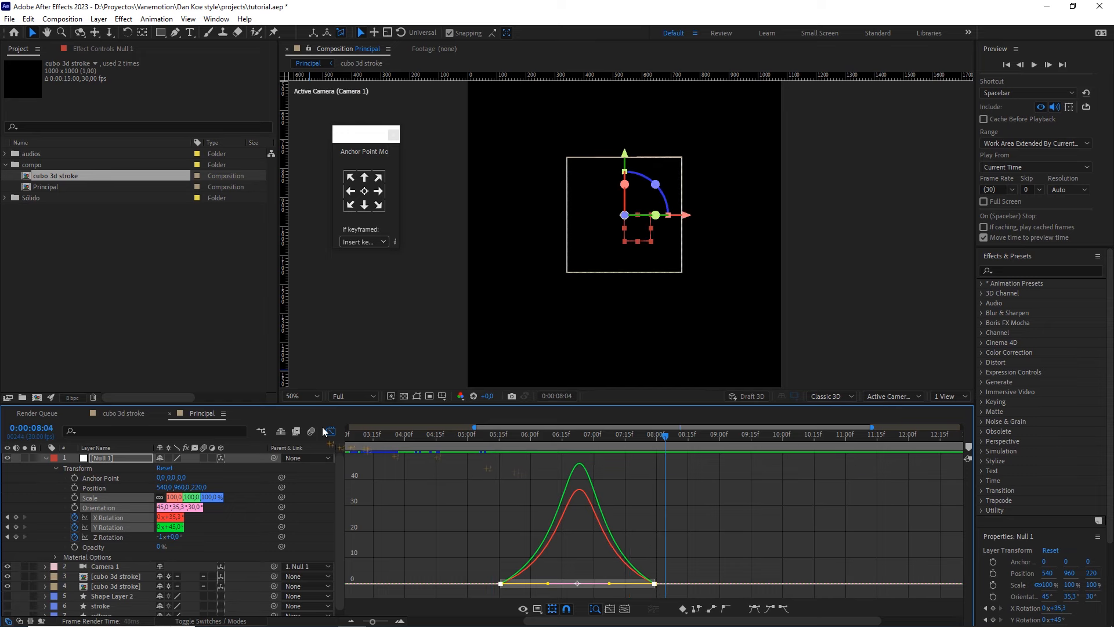
left_click(331, 431)
left_click_drag(361, 623, 353, 623)
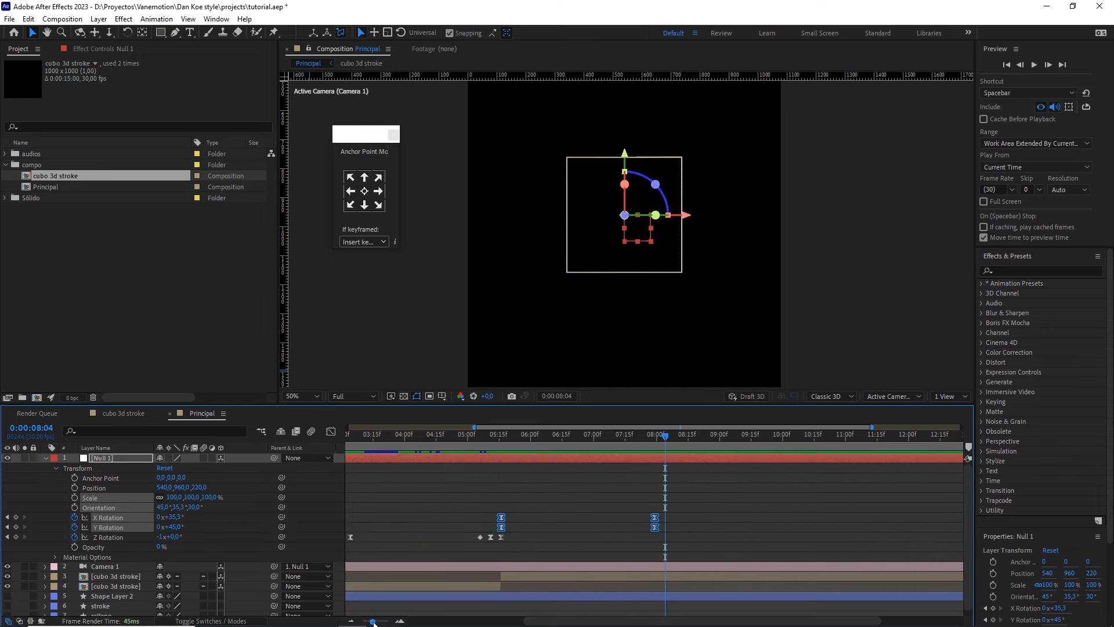
- Play the Principal composition from 0:00:00:00 to review the whole animation
left_click_drag(488, 442, 337, 447)
key("space")
left_click(427, 487)
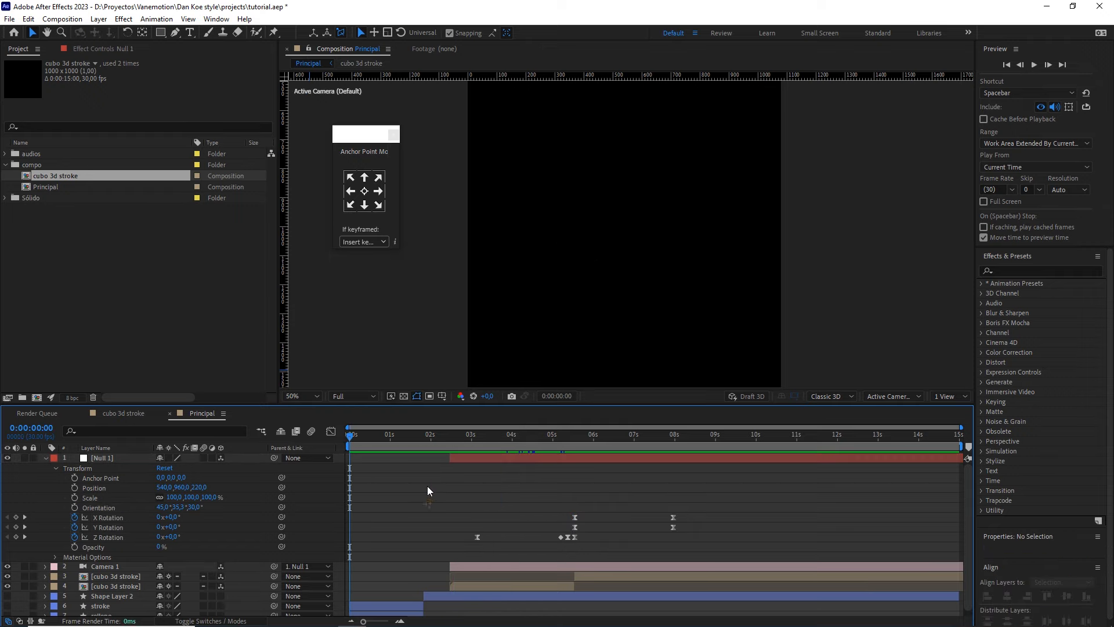
key("space")
key("space")
left_click_drag(450, 442, 314, 437)
scroll(11, 599, "down", 1)
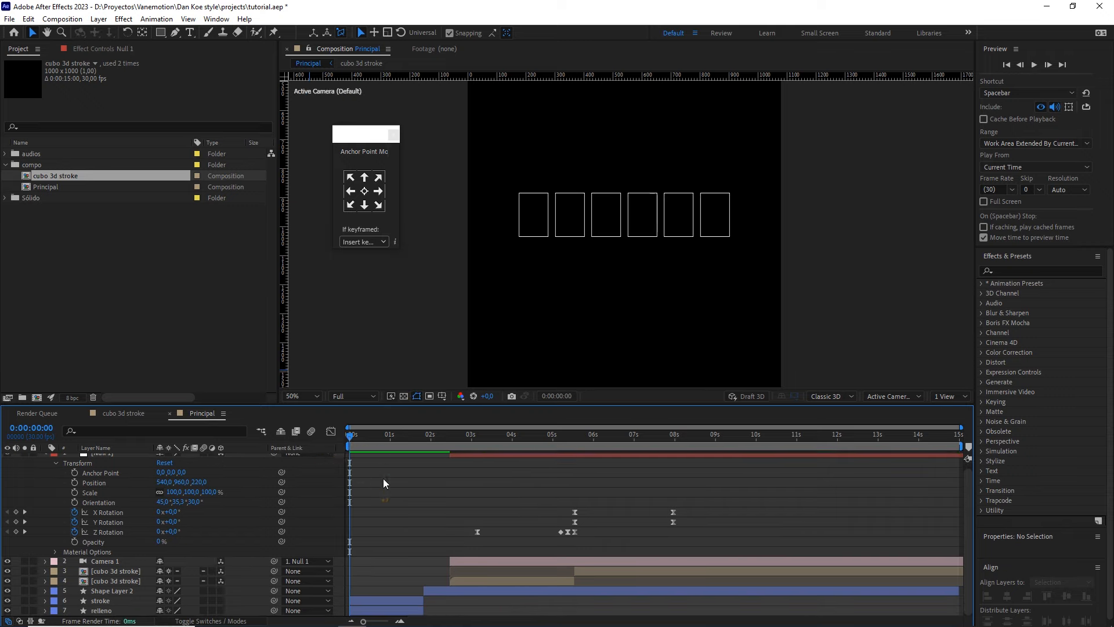
key("space")
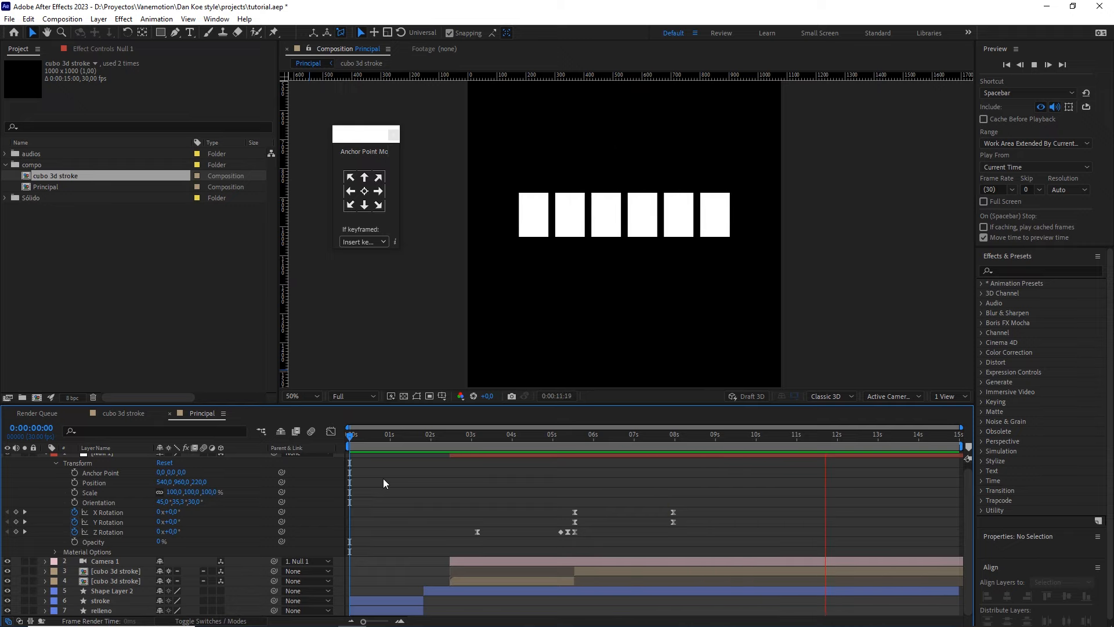
key("space")
- Show Camera 1's keyframed properties and examine its last two Zoom keyframes and their speed graph against the end of the cube rotation
mouse_move(682, 436)
left_mouse_down()
mouse_move(610, 437)
mouse_move(733, 439)
mouse_move(686, 440)
left_mouse_up()
left_click(624, 562)
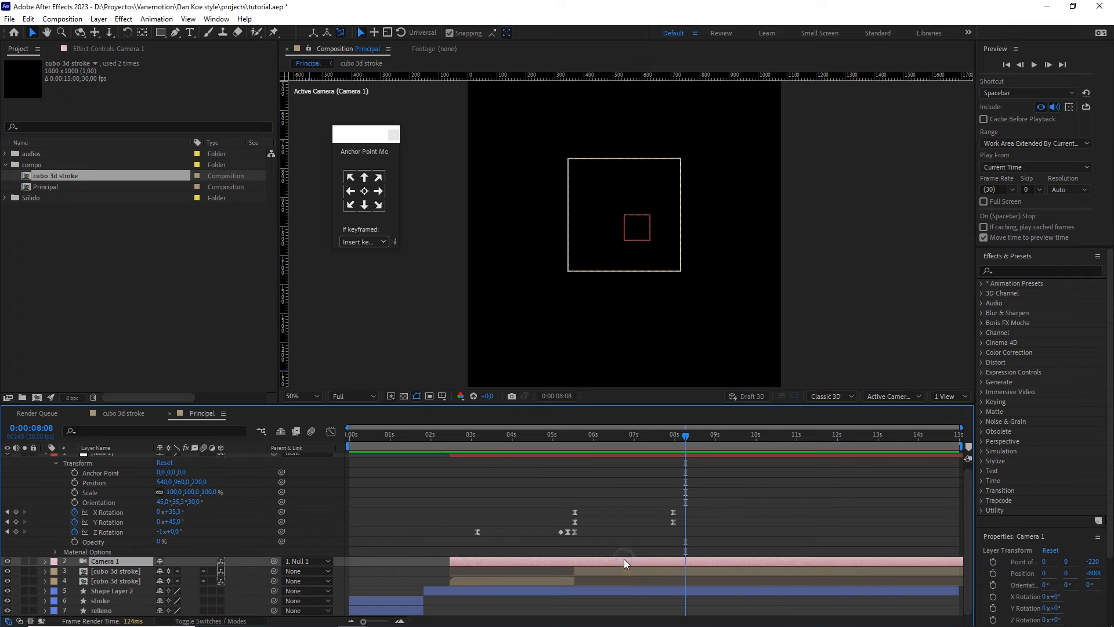
key("u")
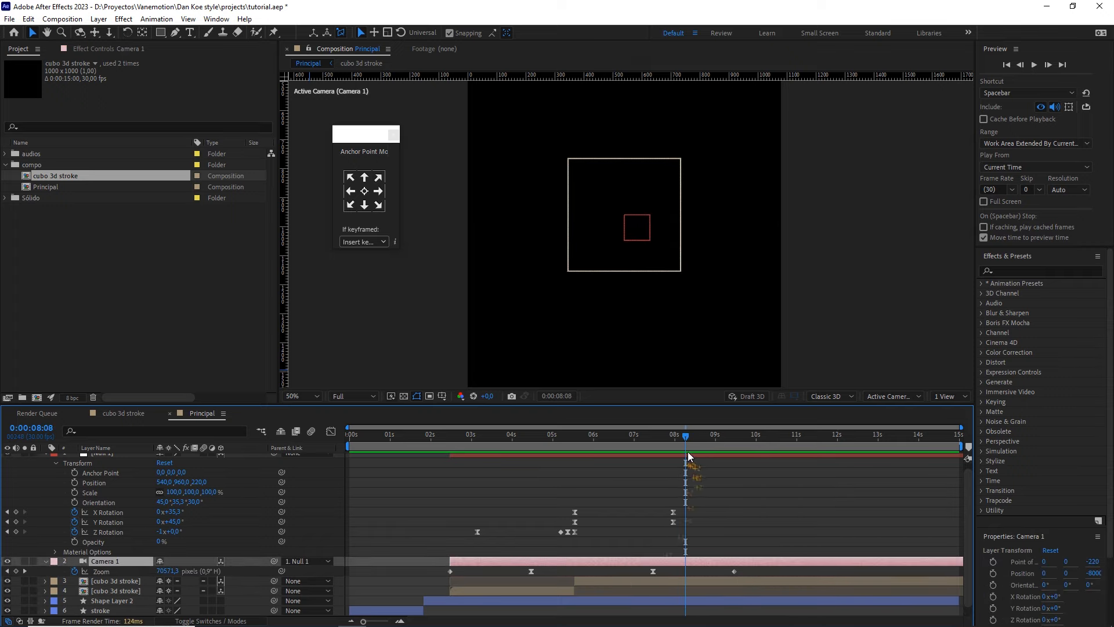
left_click_drag(686, 438, 677, 437)
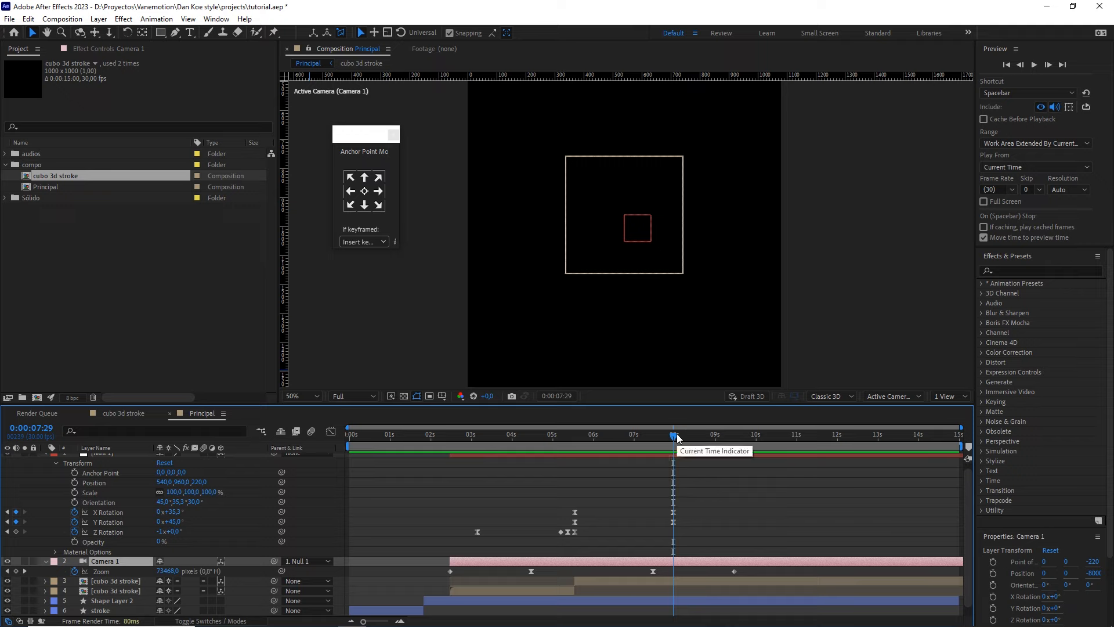
left_click_drag(747, 568, 633, 583)
left_click(331, 431)
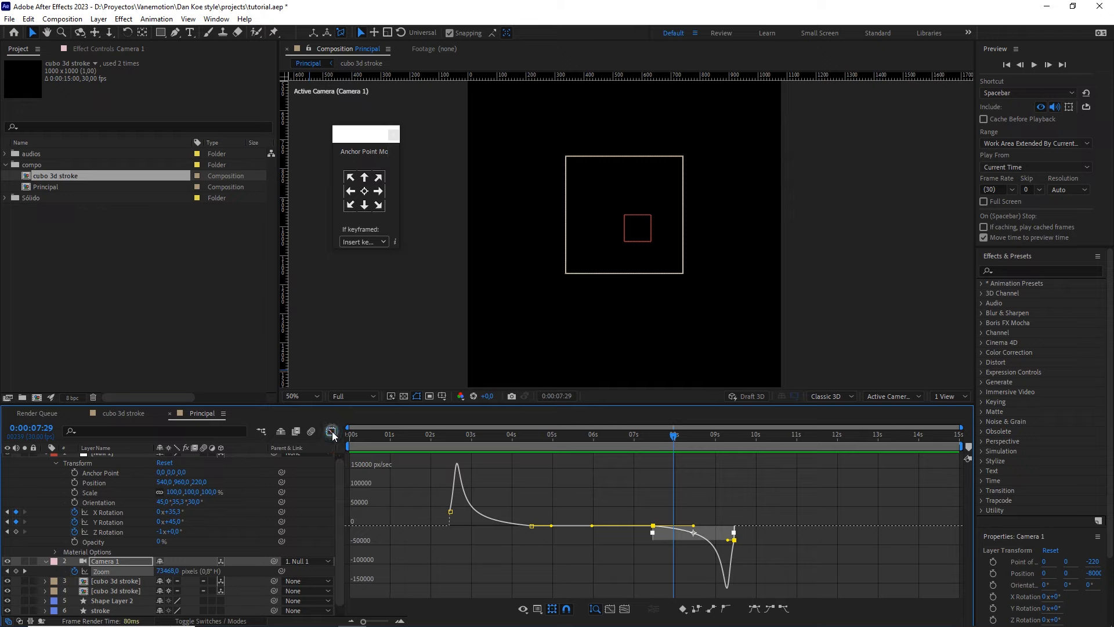
left_click(331, 431)
left_click_drag(674, 438, 715, 439)
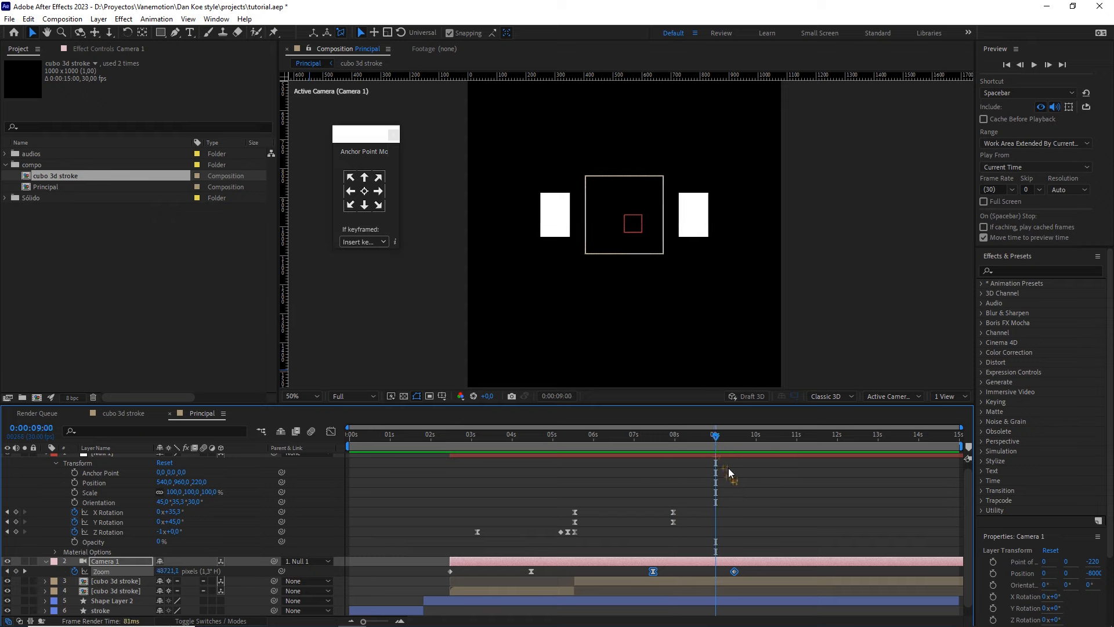
- Reveal Shape Layer 2's Repeater Position keyframes and shift the last three a few frames forward in time
scroll(729, 468, "down", 1)
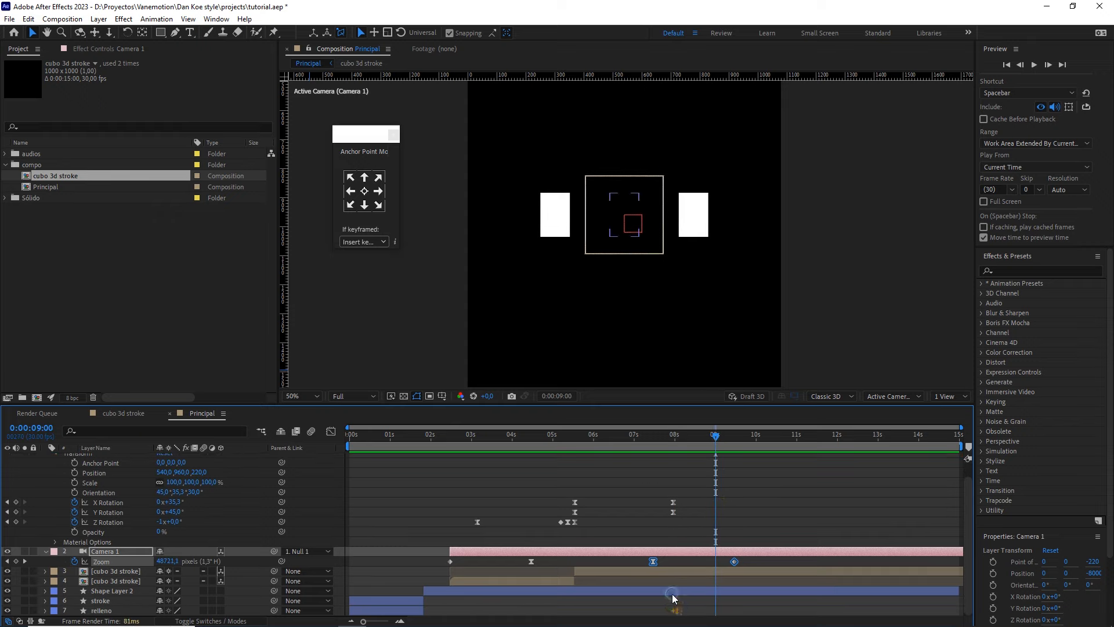
left_click(672, 593)
key("u")
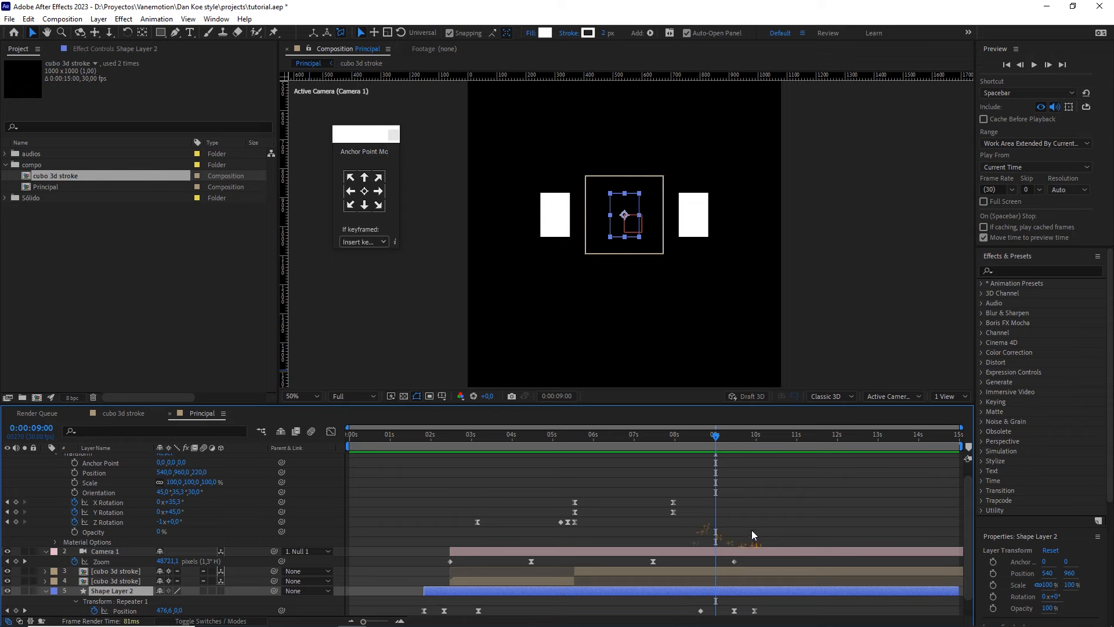
scroll(751, 531, "down", 1)
mouse_move(707, 440)
left_mouse_down()
mouse_move(693, 440)
mouse_move(715, 440)
left_mouse_up()
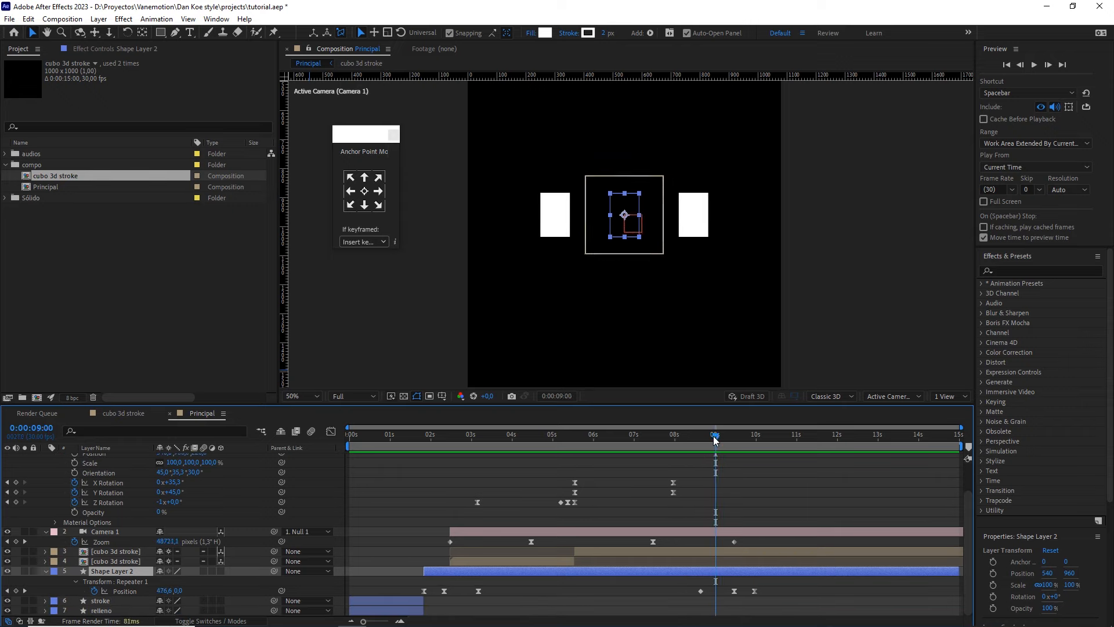
left_click_drag(791, 595, 739, 591)
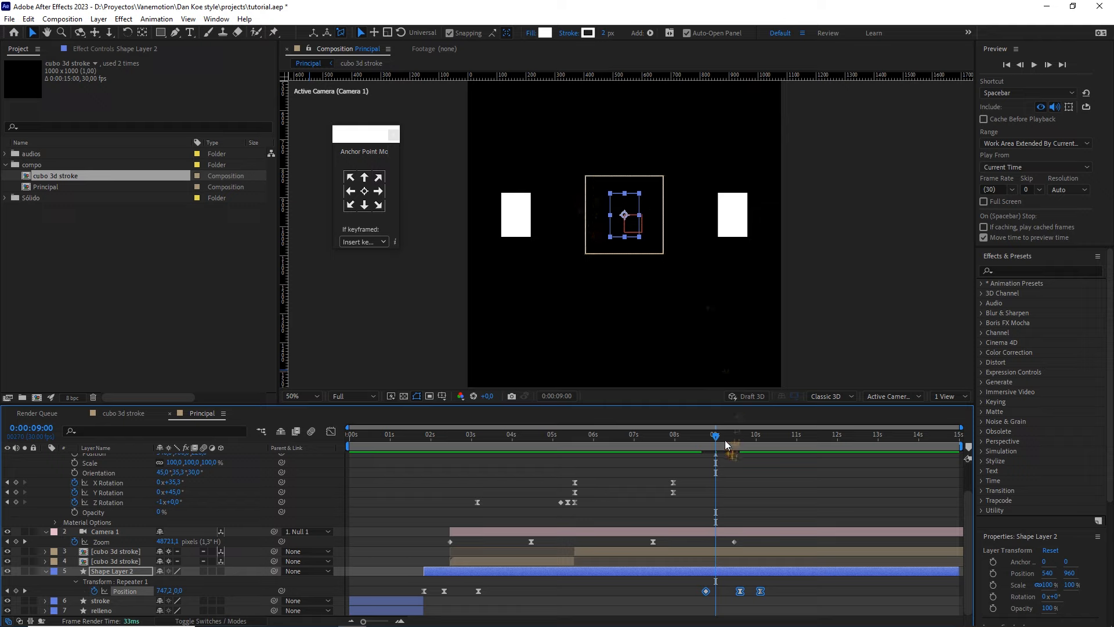
- Preview the cube's transition to the row of rectangles from 0:00:08:13
left_click_drag(718, 440, 692, 440)
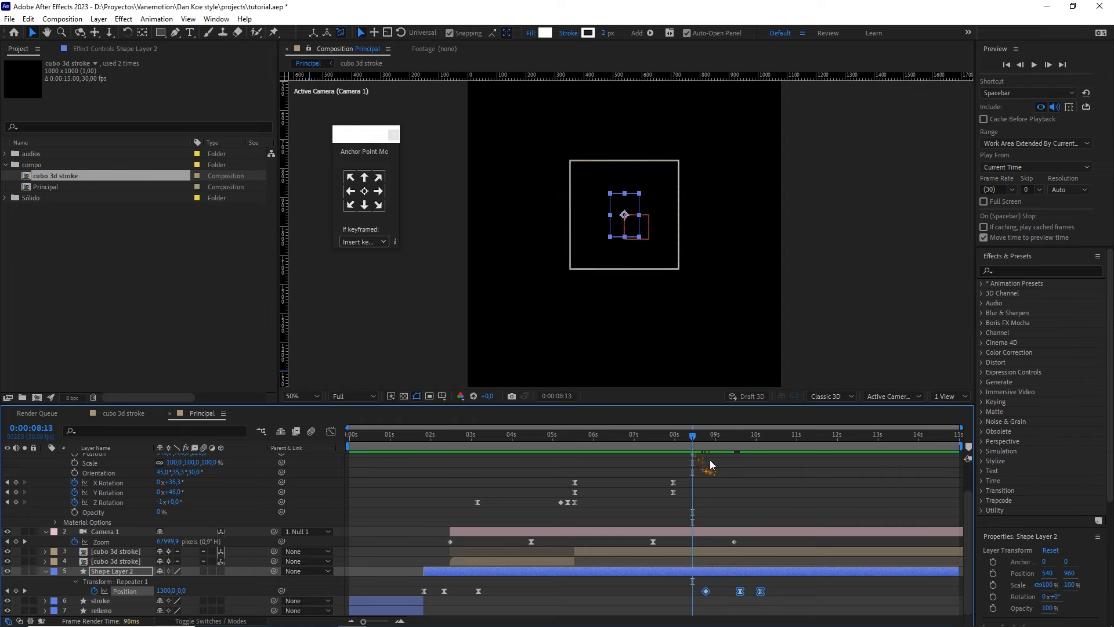
left_click(711, 461)
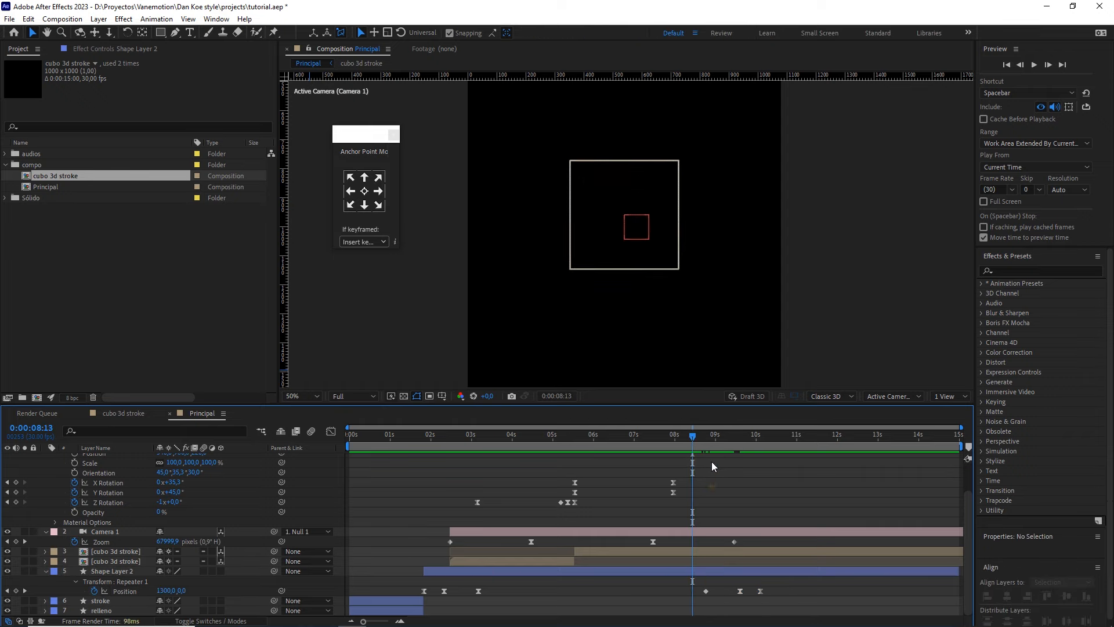
key("space")
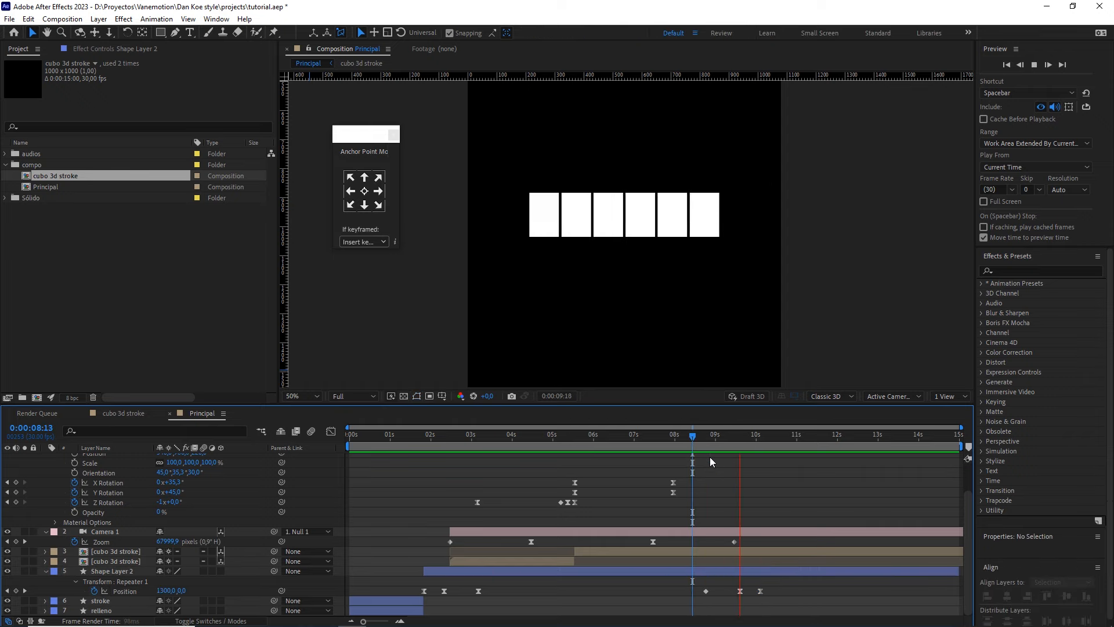
- Split Shape Layer 2 at 0:00:09:09 and duplicate the part that follows the split
left_click(642, 436)
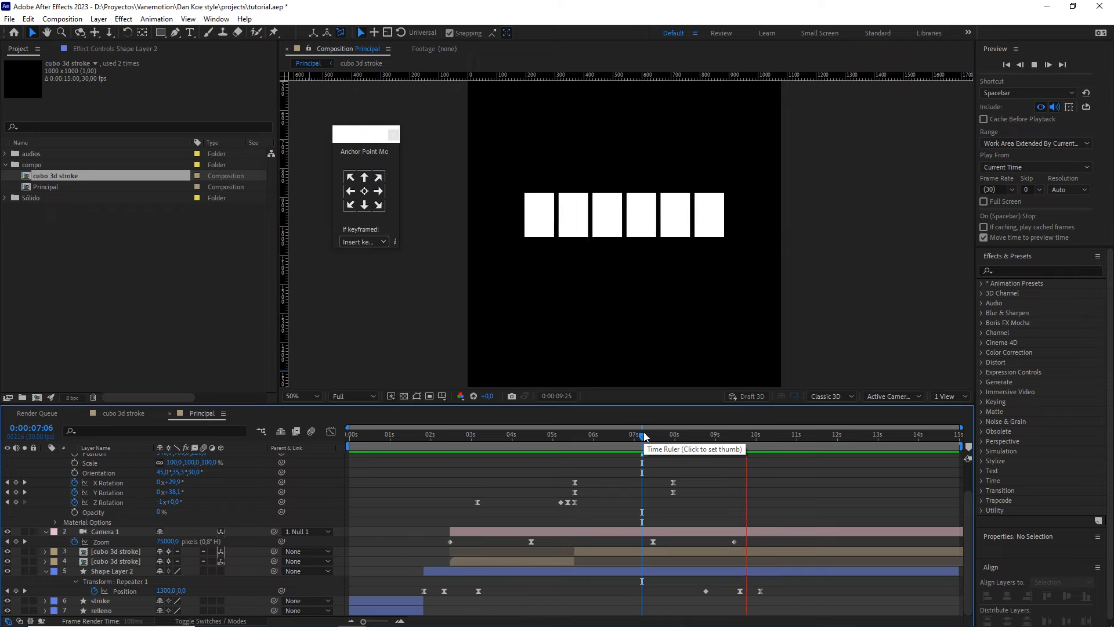
left_click_drag(644, 436, 728, 441)
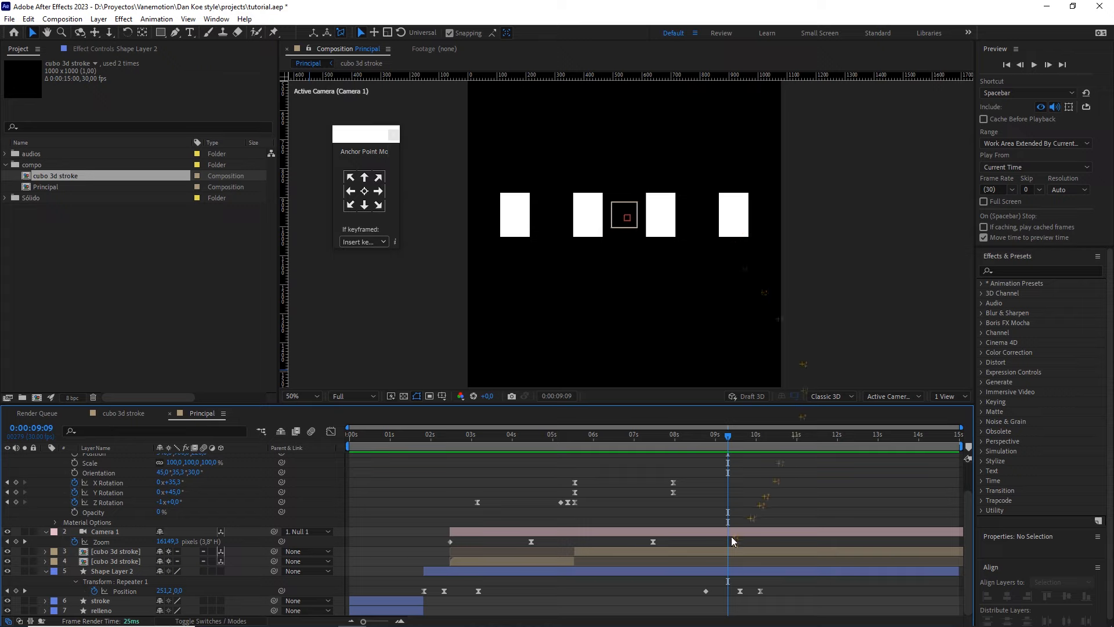
left_click(741, 573)
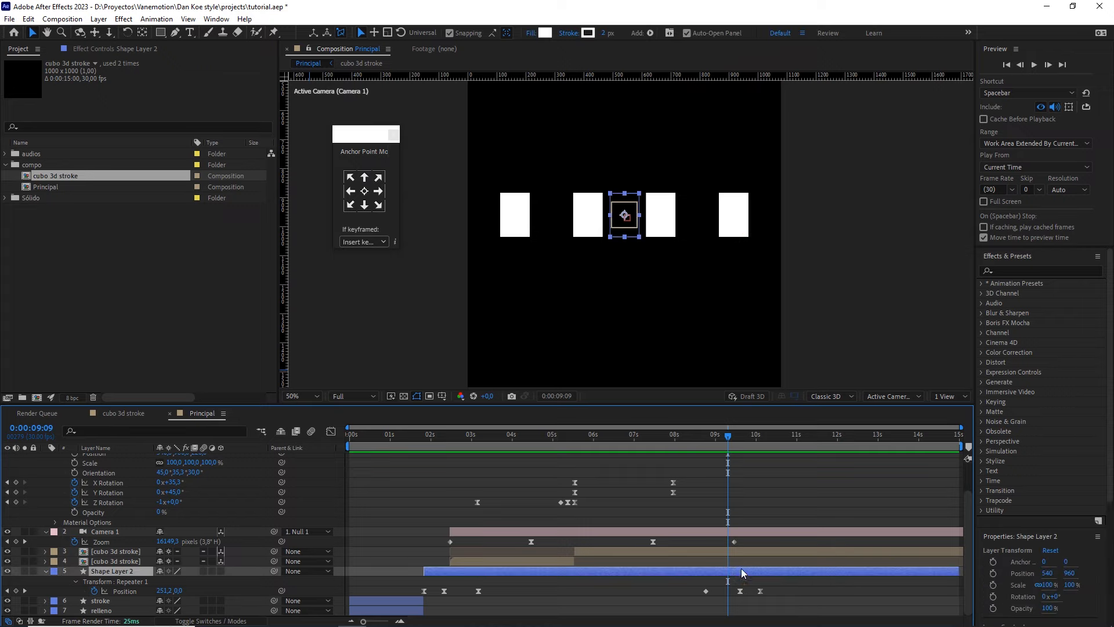
key("ctrl+shift+d")
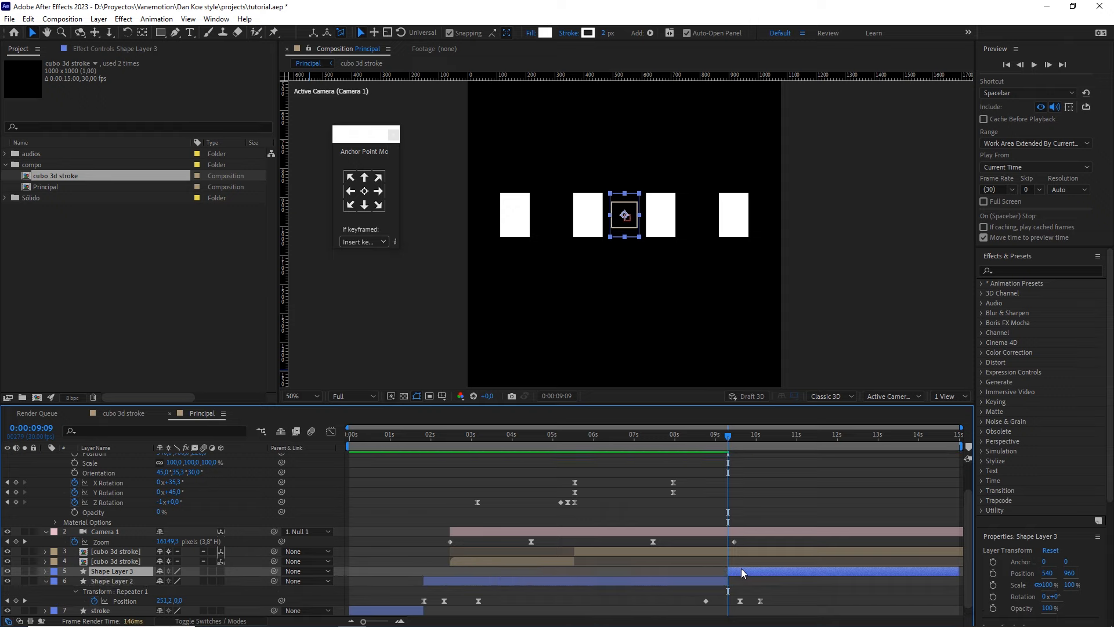
key("ctrl+d")
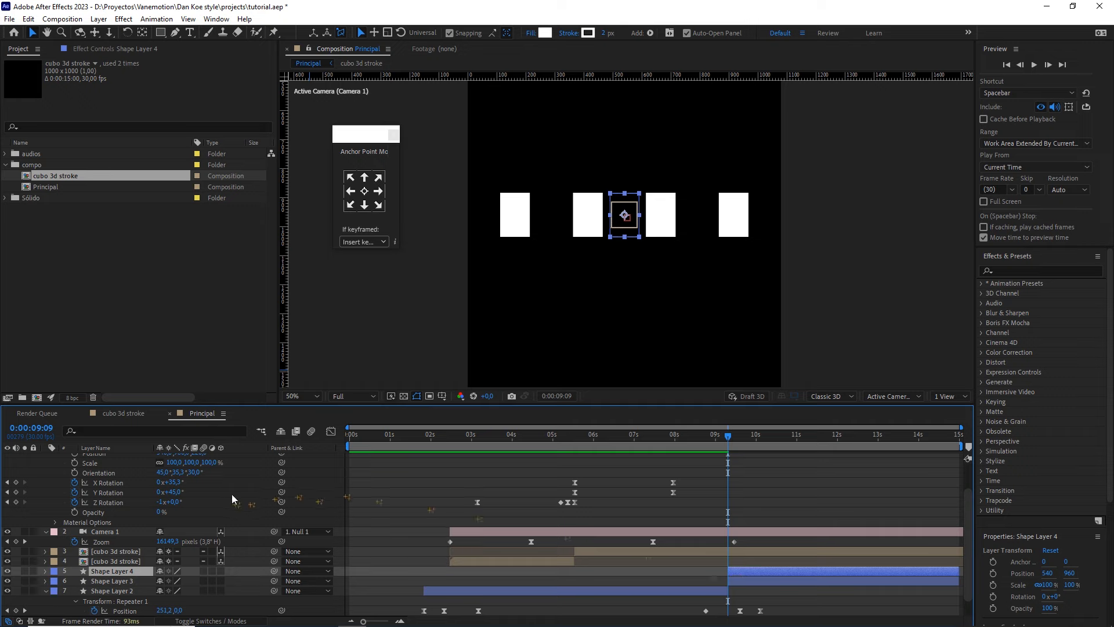
- Set the fill of Shape Layer 4 to None and the stroke of Shape Layer 3 to None
left_click(531, 35)
left_click(216, 121)
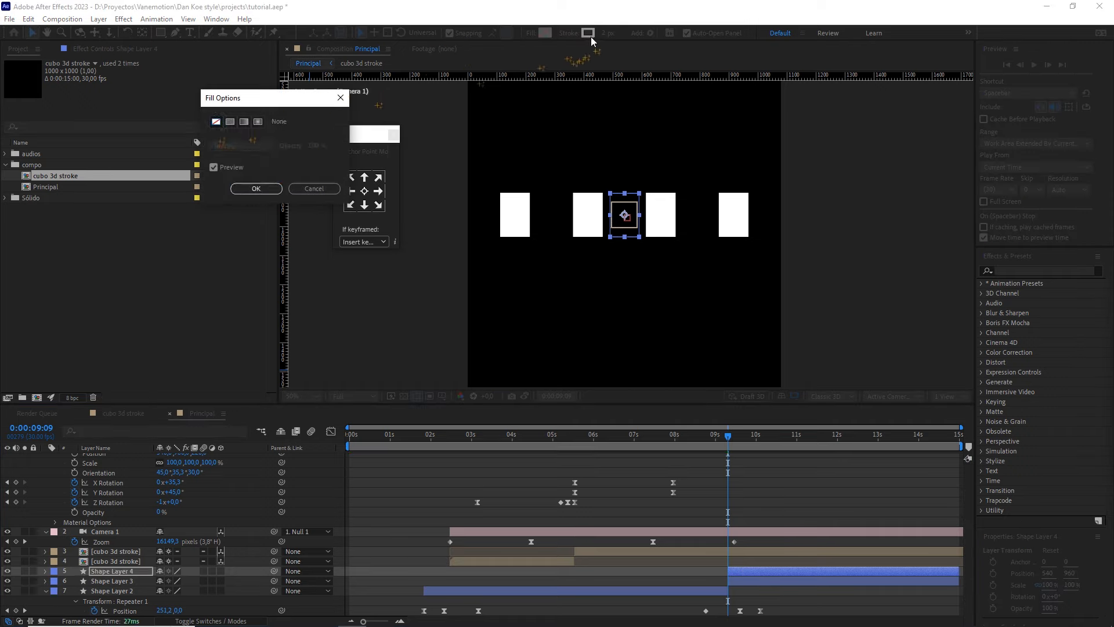
left_click(256, 188)
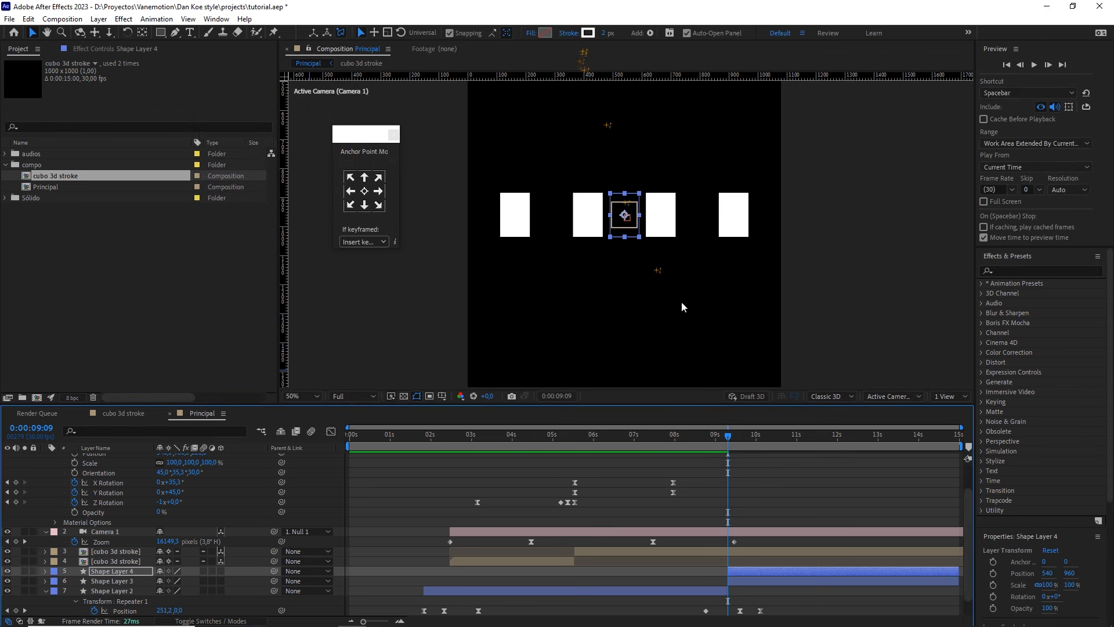
left_click(747, 582)
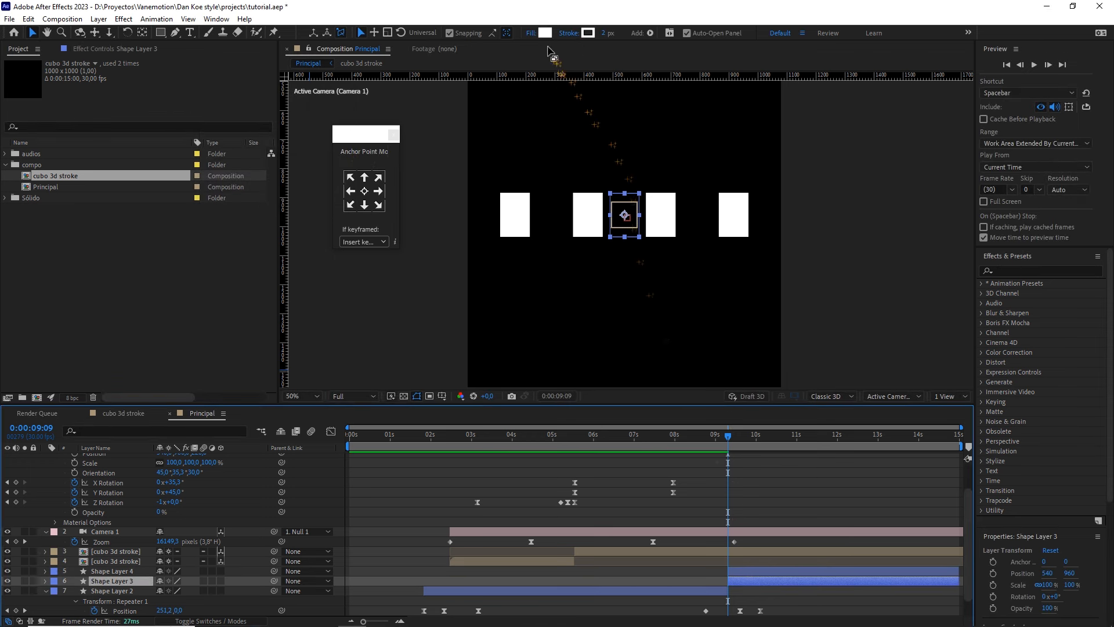
left_click(567, 35)
left_click(216, 122)
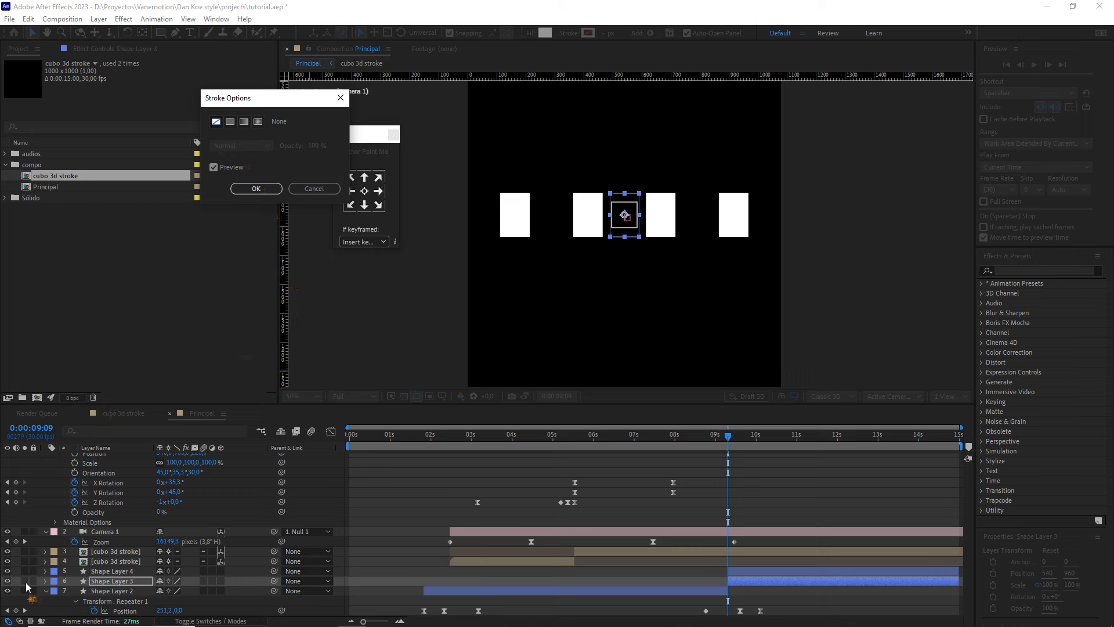
left_click(256, 189)
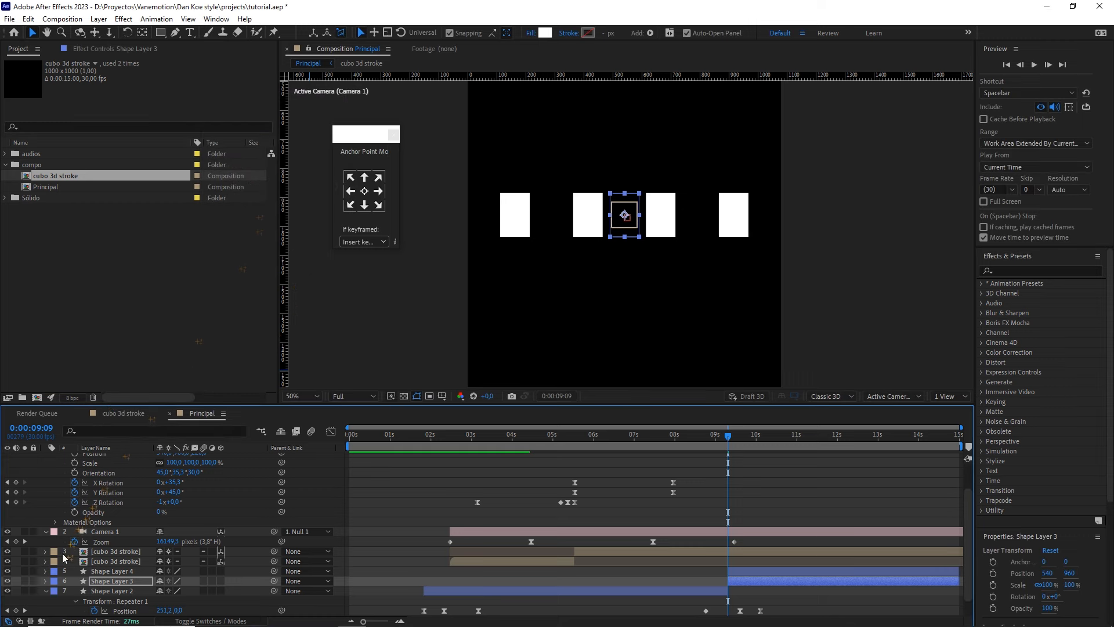
- Solo Shape Layer 4 and Shape Layer 3 to isolate the outlined and filled rectangles
left_click(27, 581)
left_click(26, 571)
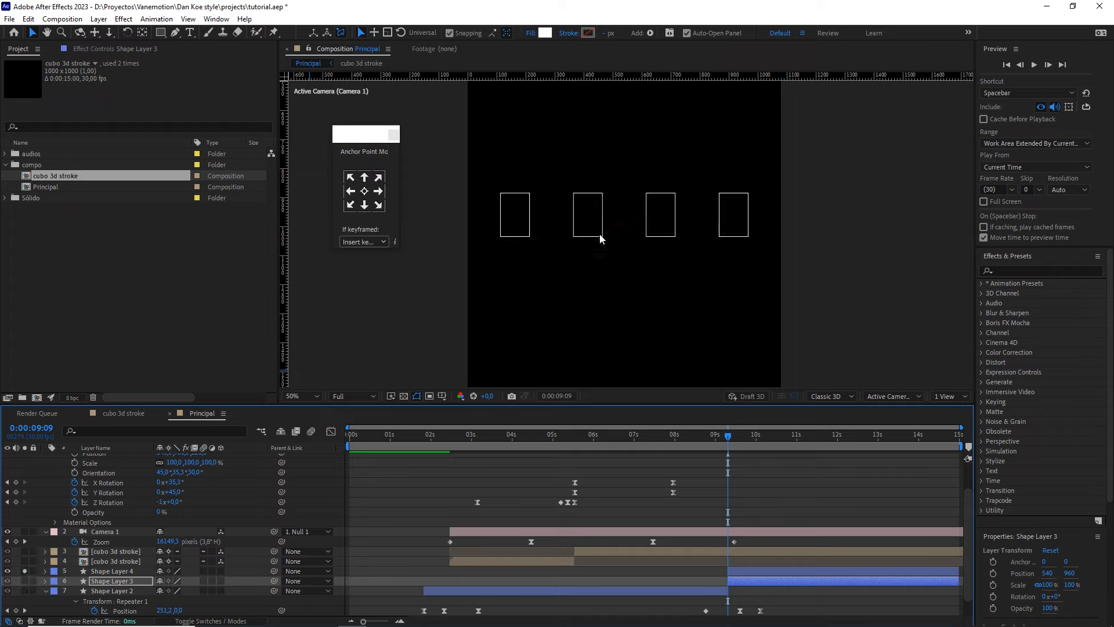
left_click(25, 581)
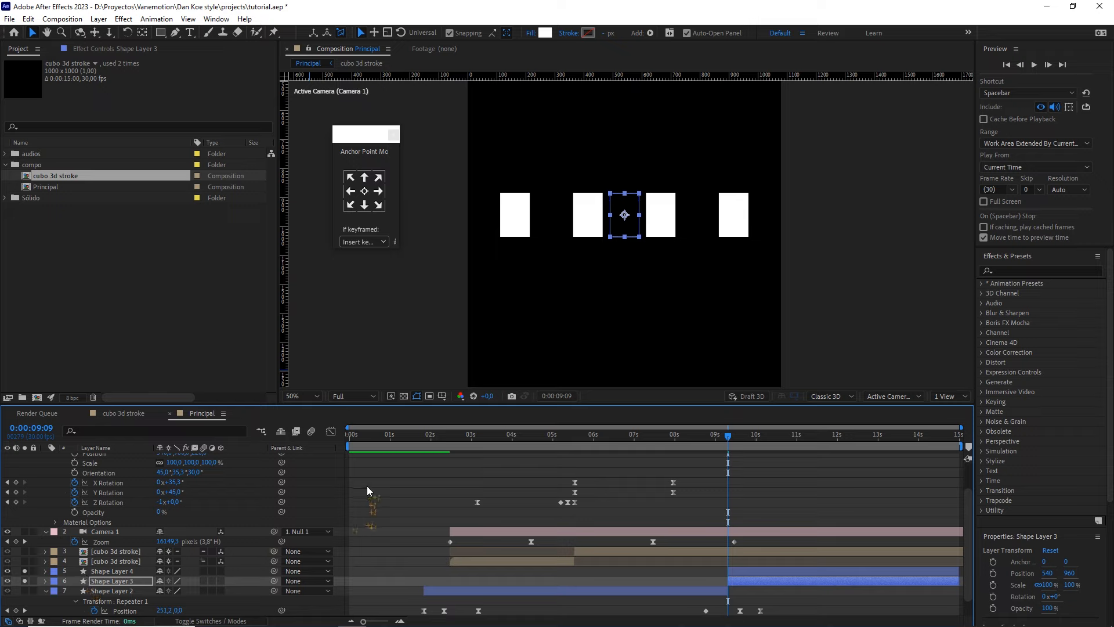
- Draw a rectangular mask around all the rectangles on Shape Layer 3 and add a Mask Path keyframe at 0:00:09:14
left_click_drag(728, 435, 736, 438)
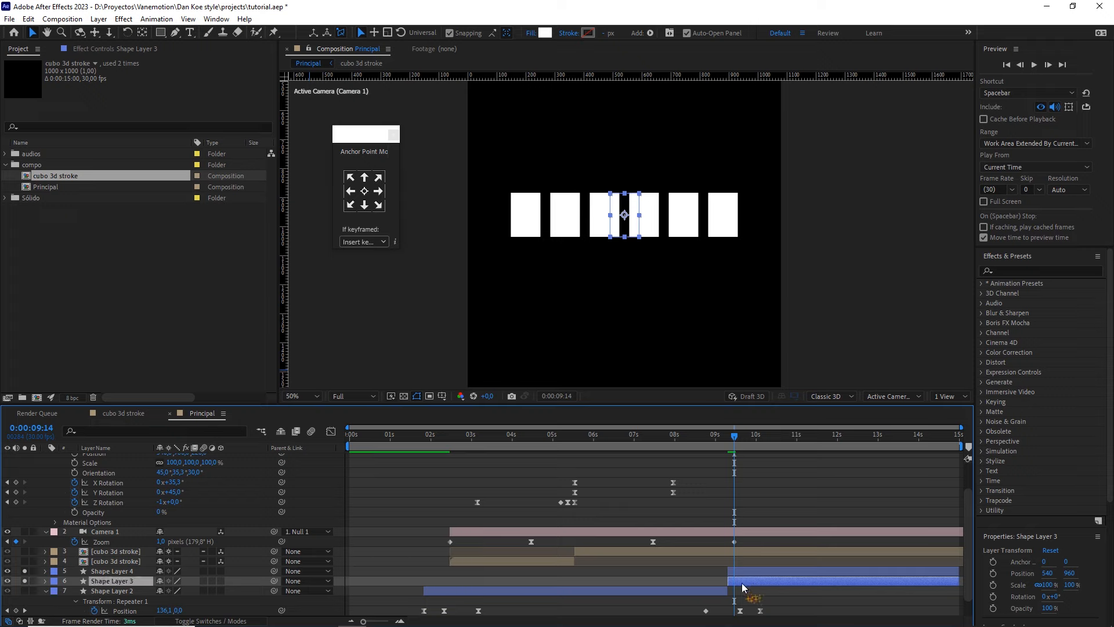
left_click(161, 33)
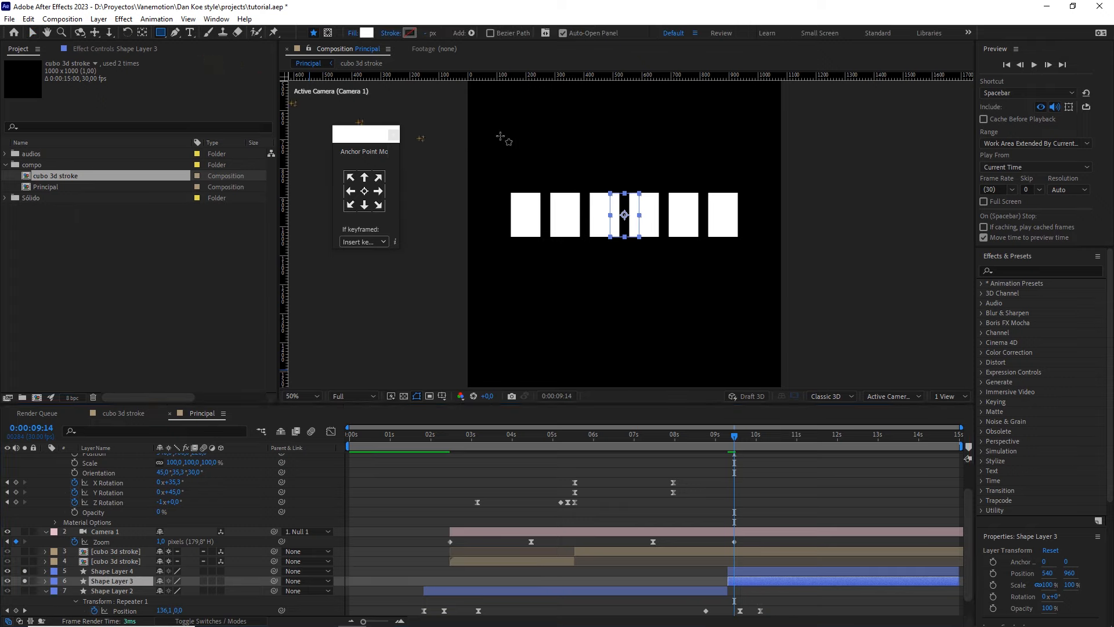
left_click(328, 33)
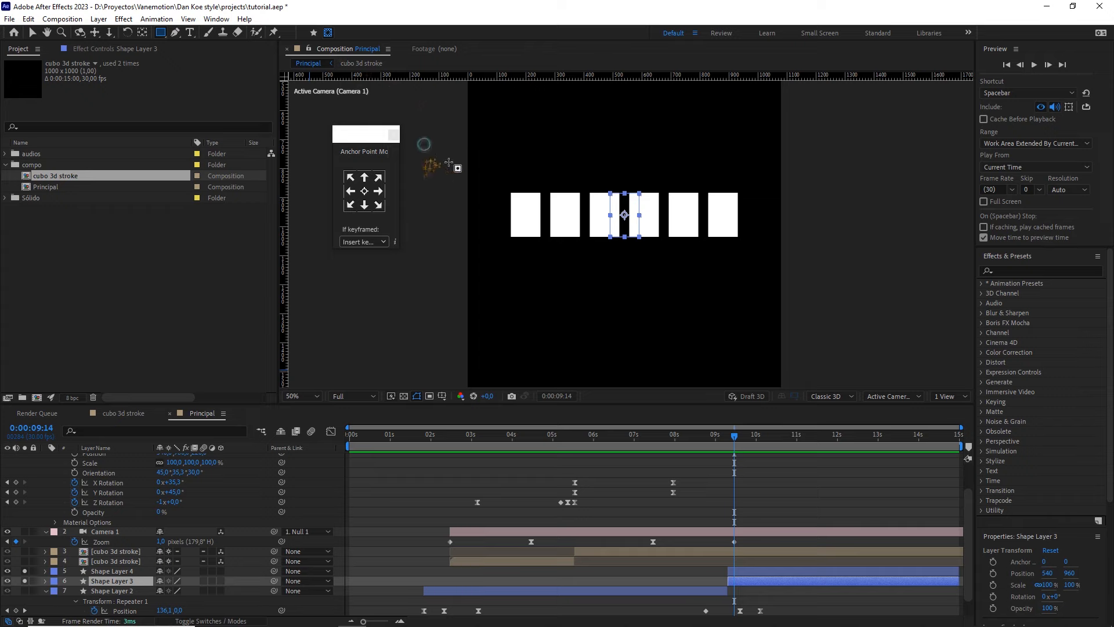
left_click_drag(424, 144, 819, 275)
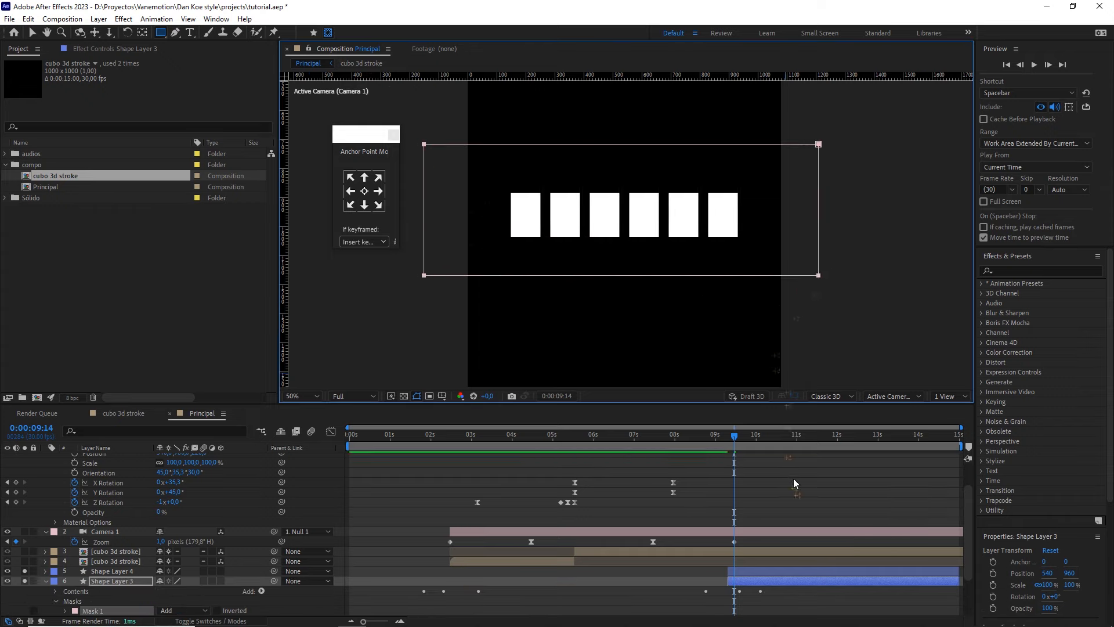
left_click(66, 610)
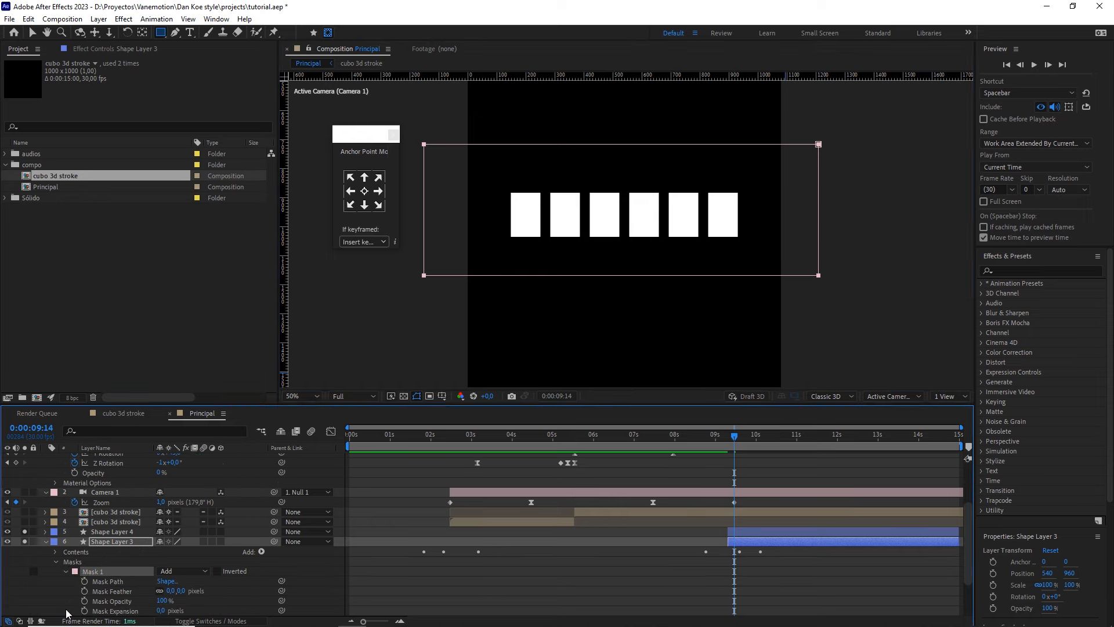
left_click(84, 581)
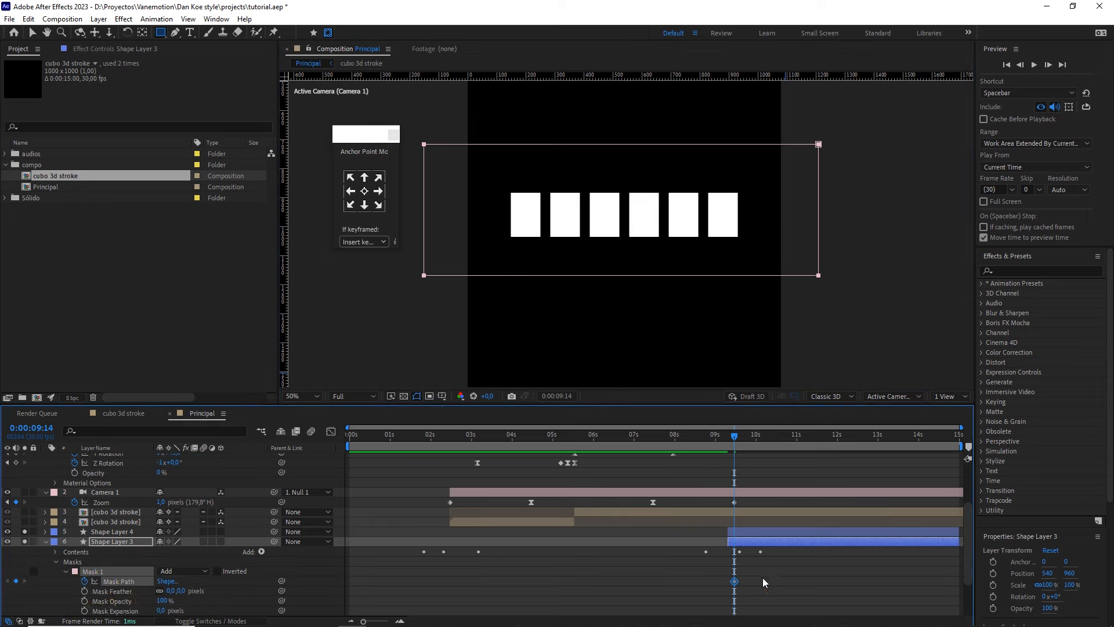
- Narrow Shape Layer 3's mask from both sides at 0:00:09:19 so only the four middle rectangles stay filled
key("Page_Down")
key("Page_Down")
key("Page_Down")
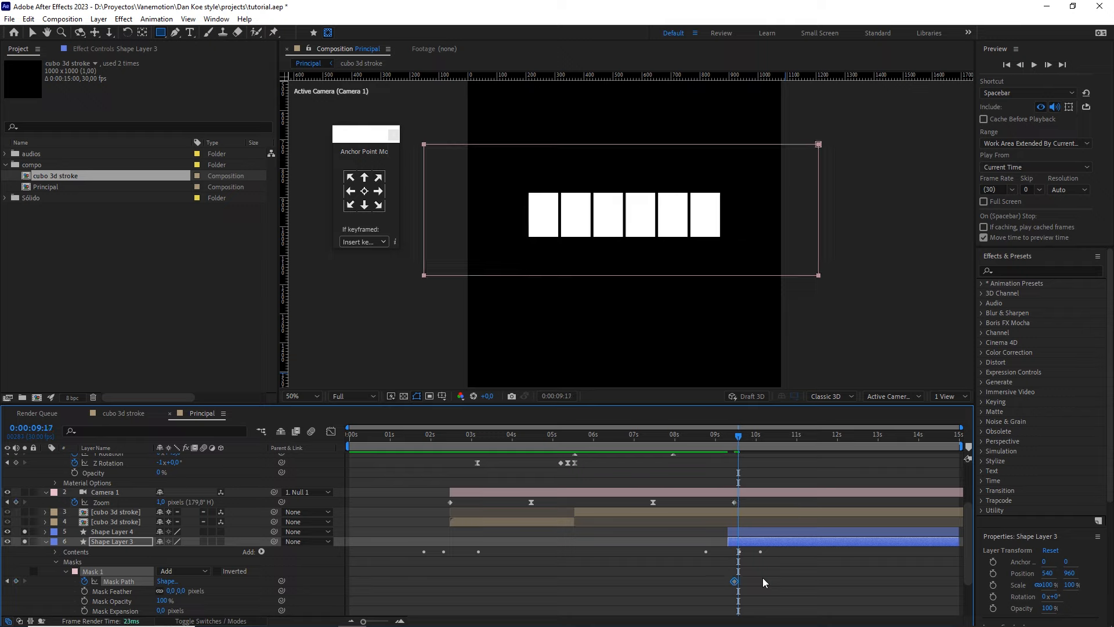
key("Page_Down")
key("Page_Down")
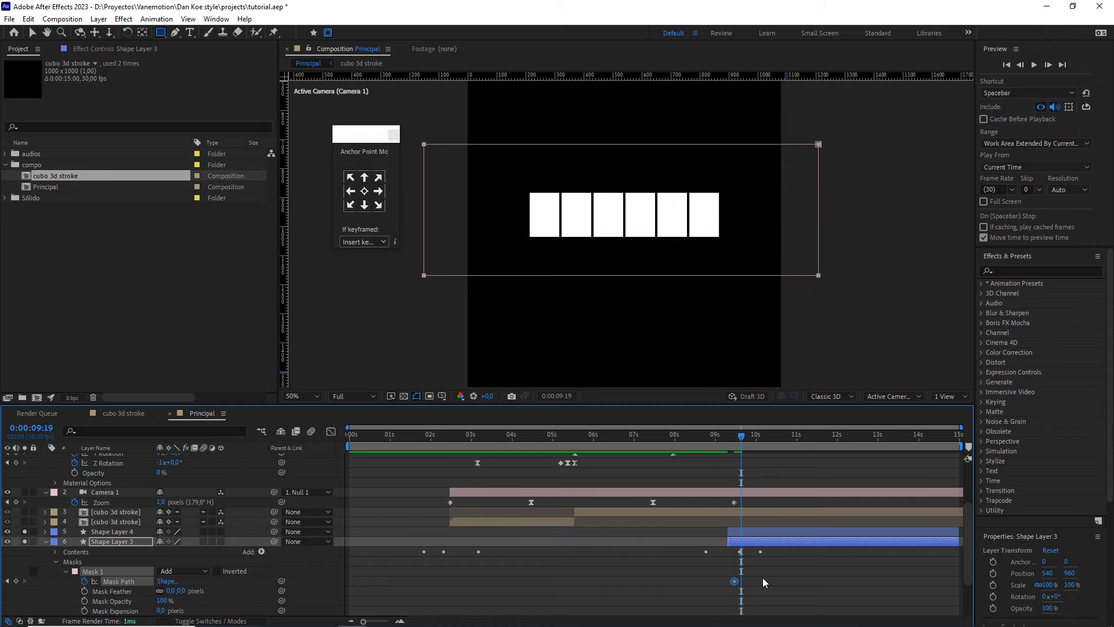
left_click(763, 578)
key("v")
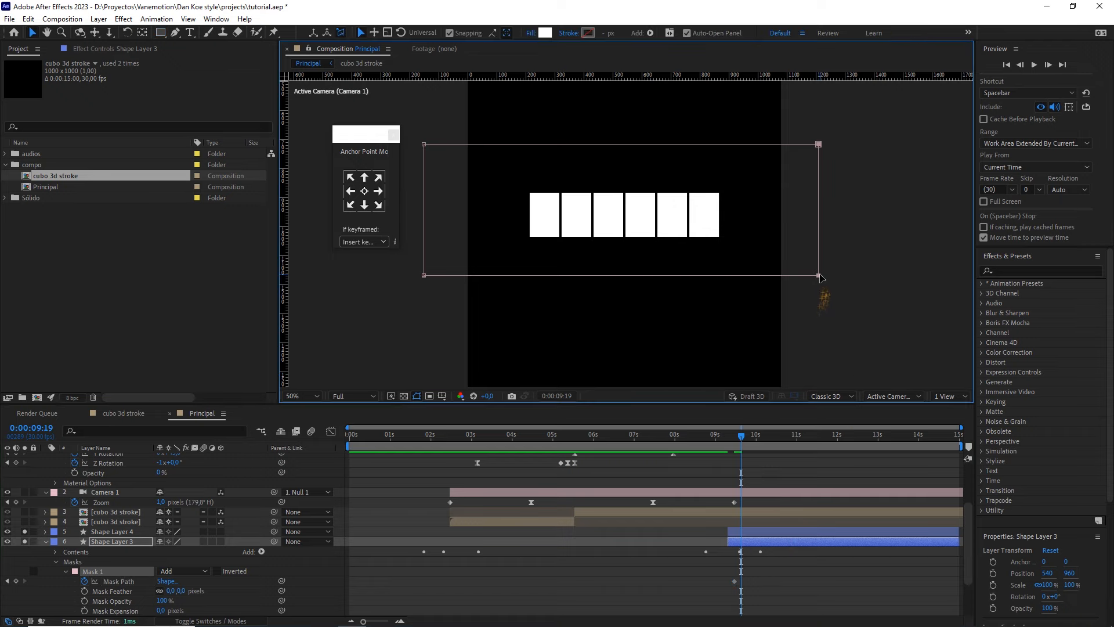
left_click_drag(821, 277, 695, 278)
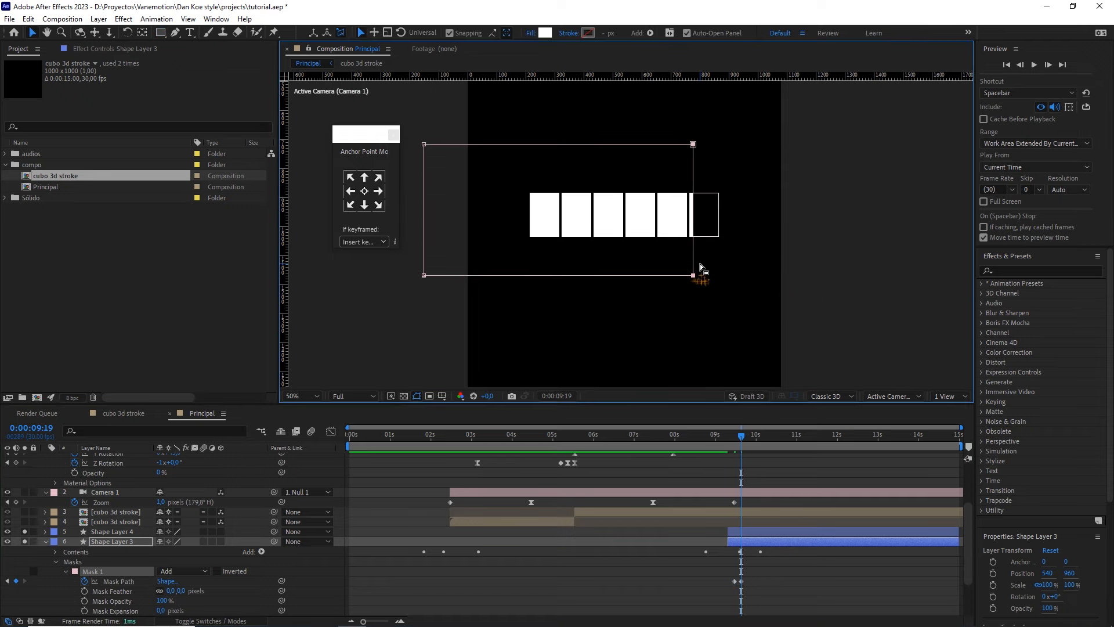
scroll(700, 265, "up", 1)
left_click_drag(756, 317, 747, 316)
scroll(697, 279, "down", 2)
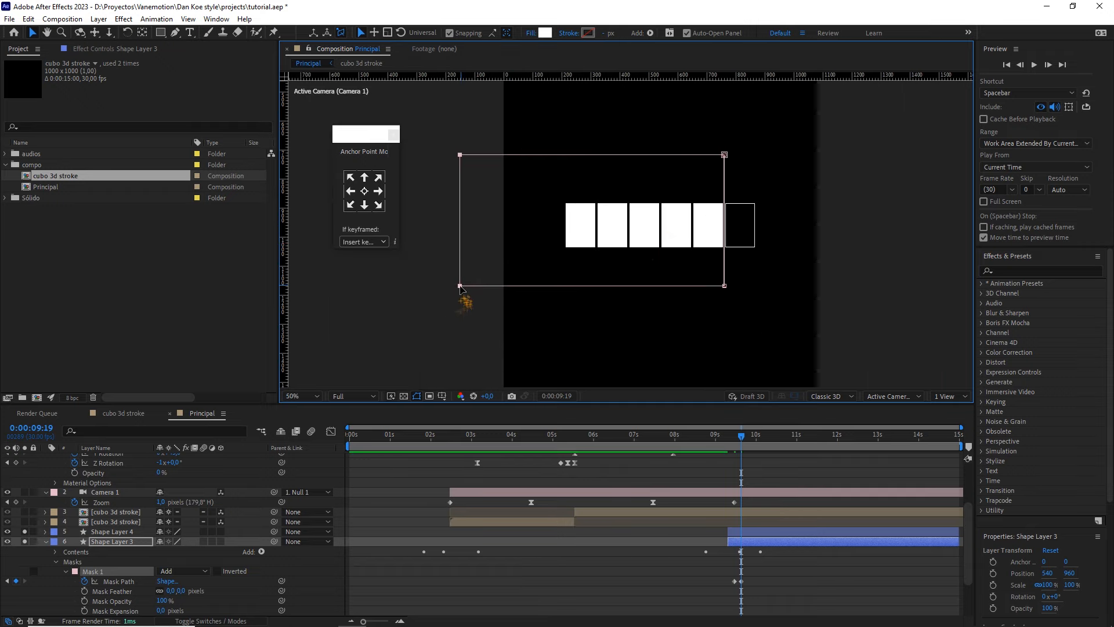
left_click_drag(461, 287, 597, 275)
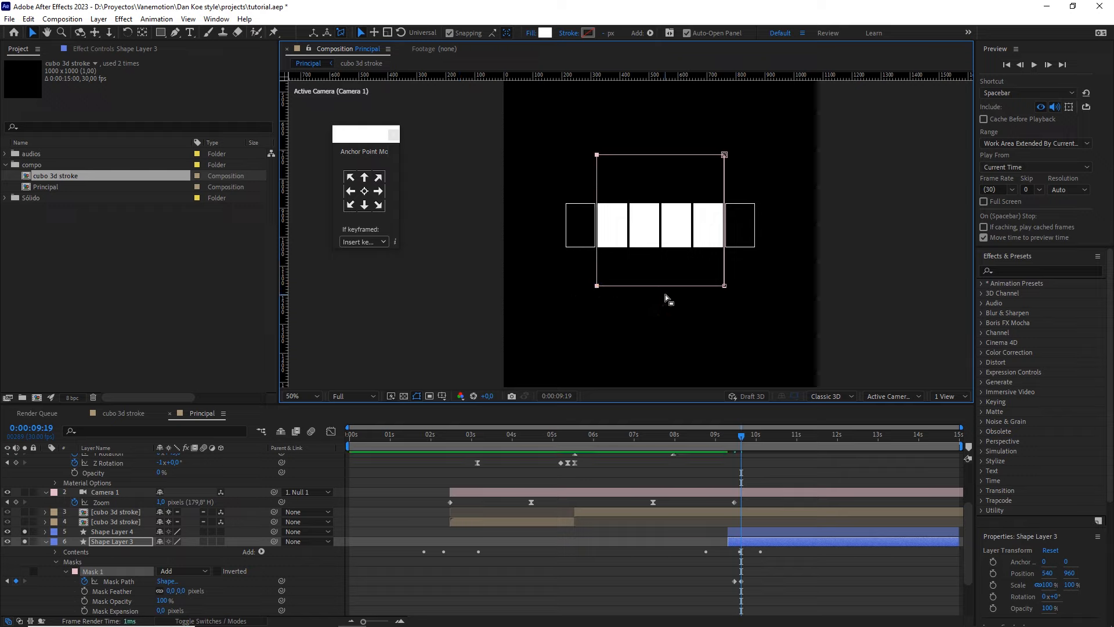
- Narrow the mask symmetrically at 0:00:09:24 so only the two central rectangles stay filled
key("Page_Down")
key("Page_Down")
key("Page_Down")
key("Page_Down")
key("Page_Down")
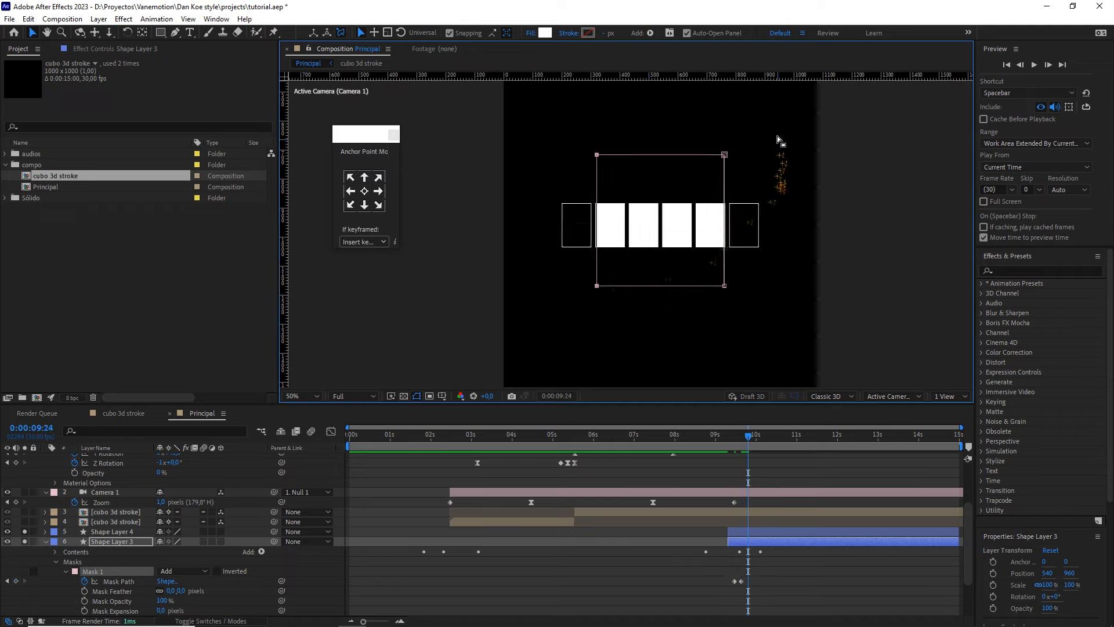
left_click_drag(775, 131, 578, 317)
left_click(726, 157)
key("period")
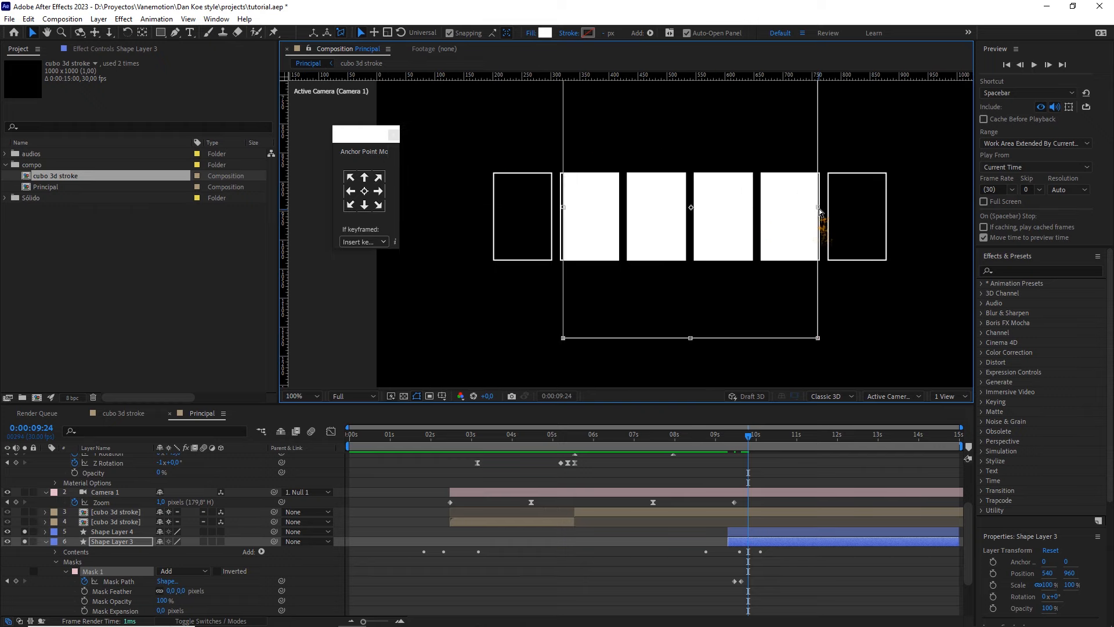
left_click_drag(816, 209, 759, 204)
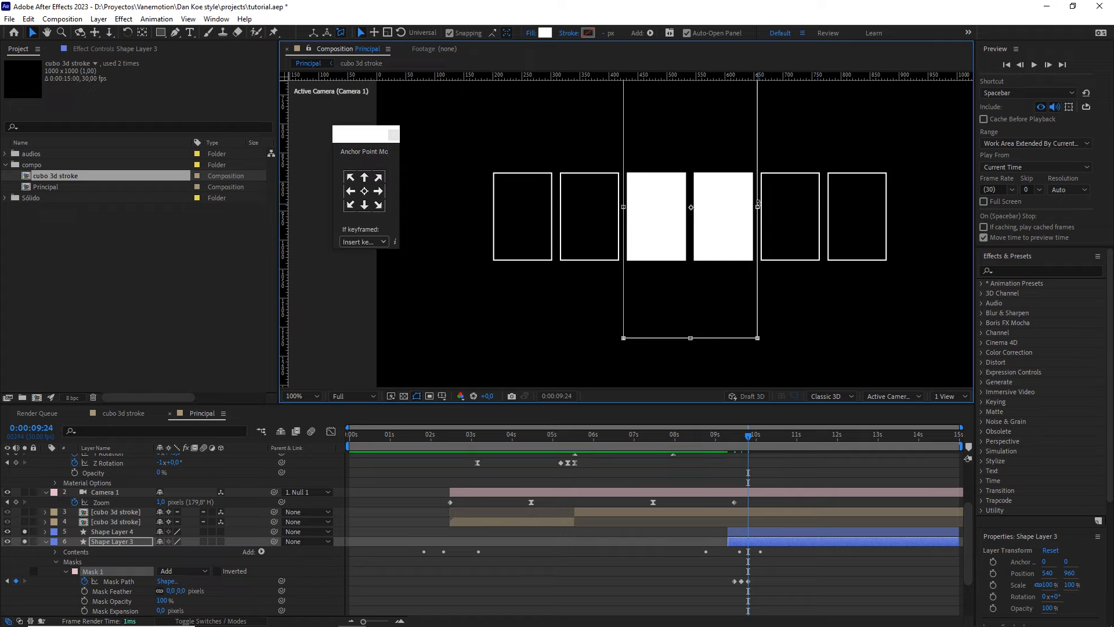
- Move the whole mask horizontally past the right edge of the composition frame at 0:00:09:29, leaving no rectangle filled
key("Page_Down")
key("Page_Down")
key("Page_Down")
key("Page_Down")
key("Page_Down")
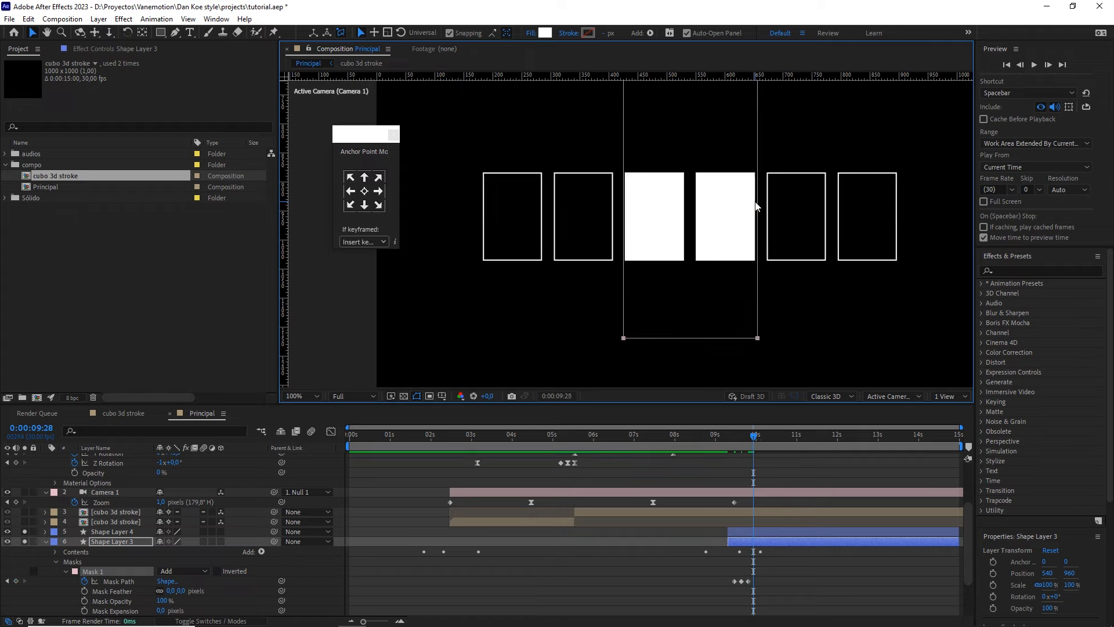
scroll(781, 210, "down", 1)
left_click_drag(751, 136, 588, 316)
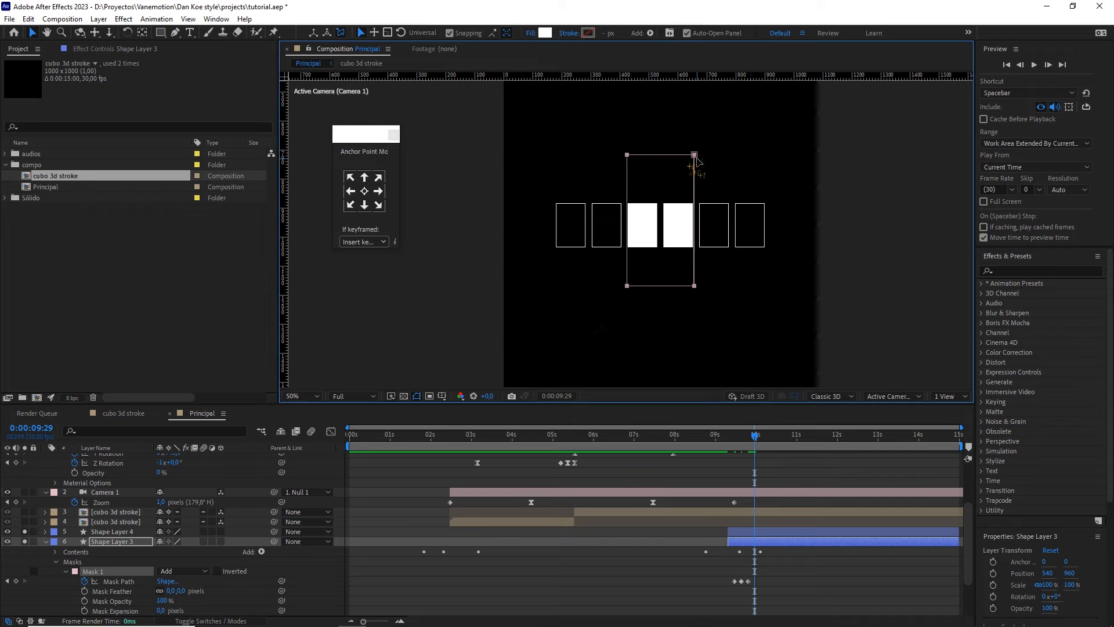
left_click_drag(695, 155, 913, 155)
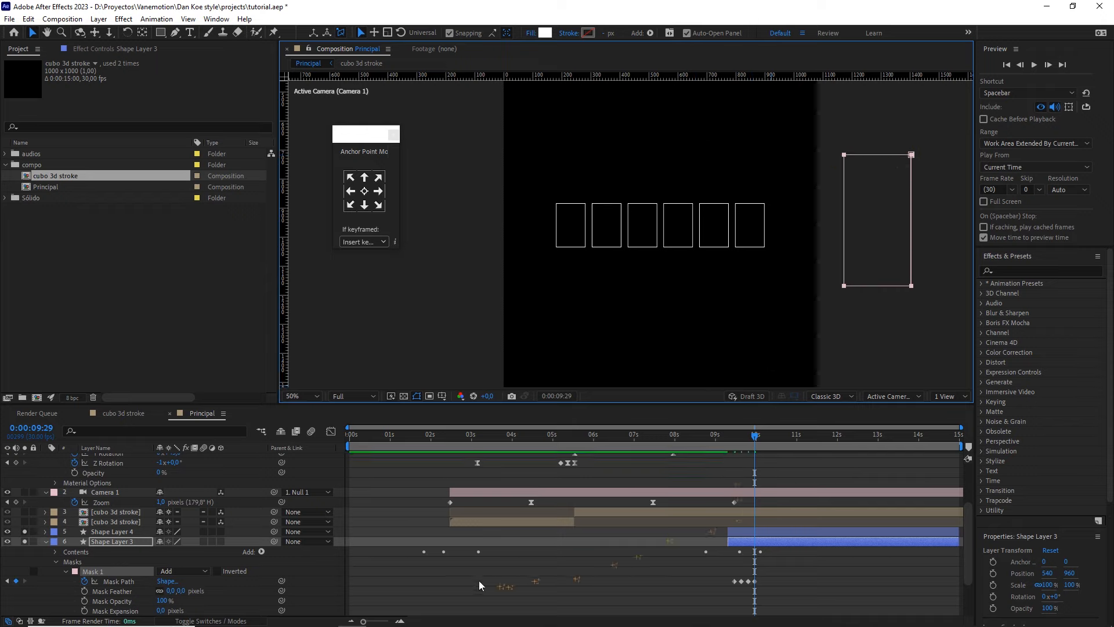
- Convert all four Mask Path keyframes of Shape Layer 3 to hold keyframes and review the fill change up to 0:00:10:10
left_click_drag(378, 621, 385, 622)
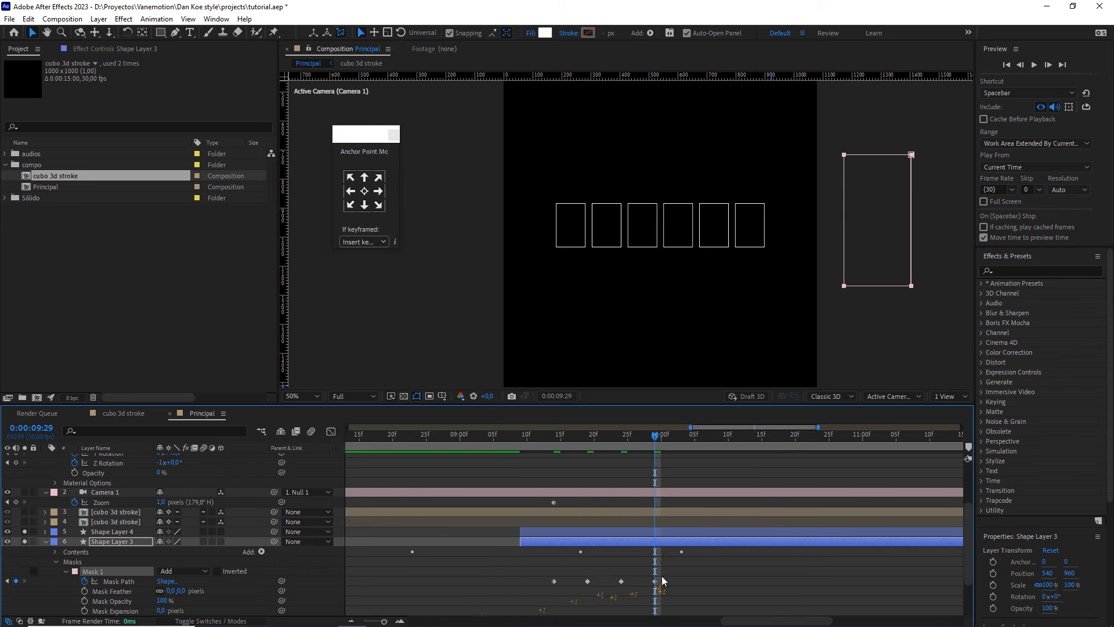
left_click_drag(677, 576, 536, 591)
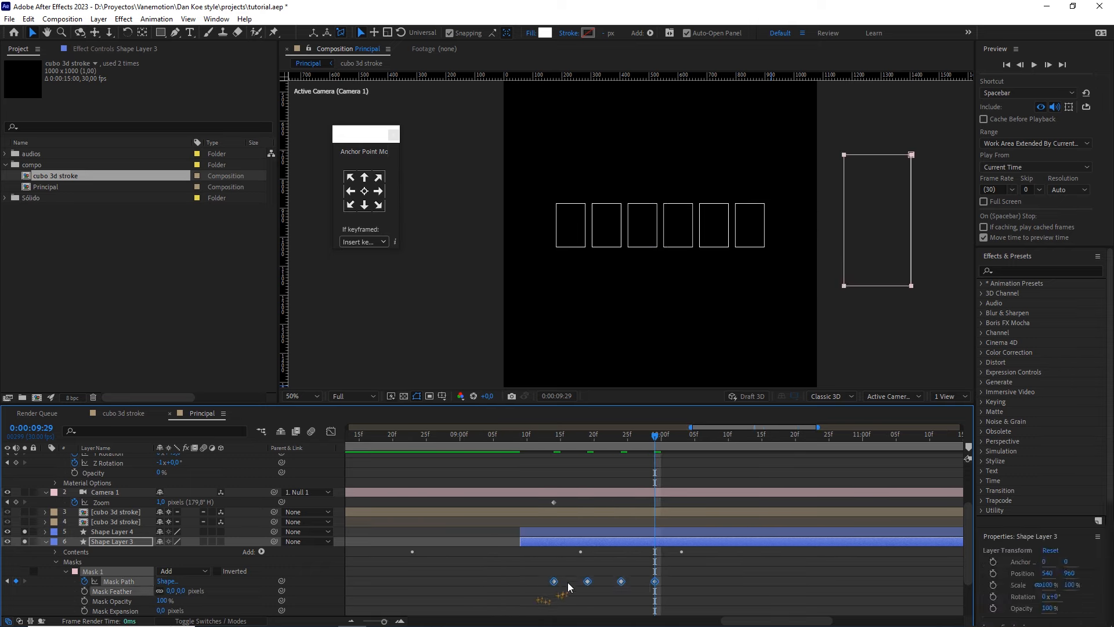
right_click(587, 581)
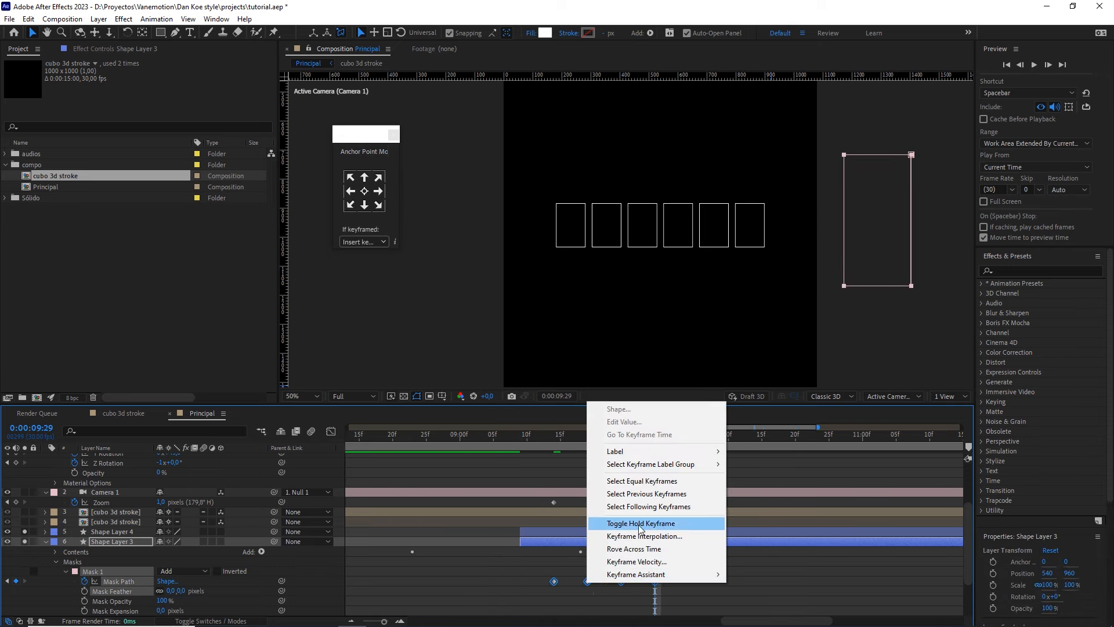
left_click(637, 524)
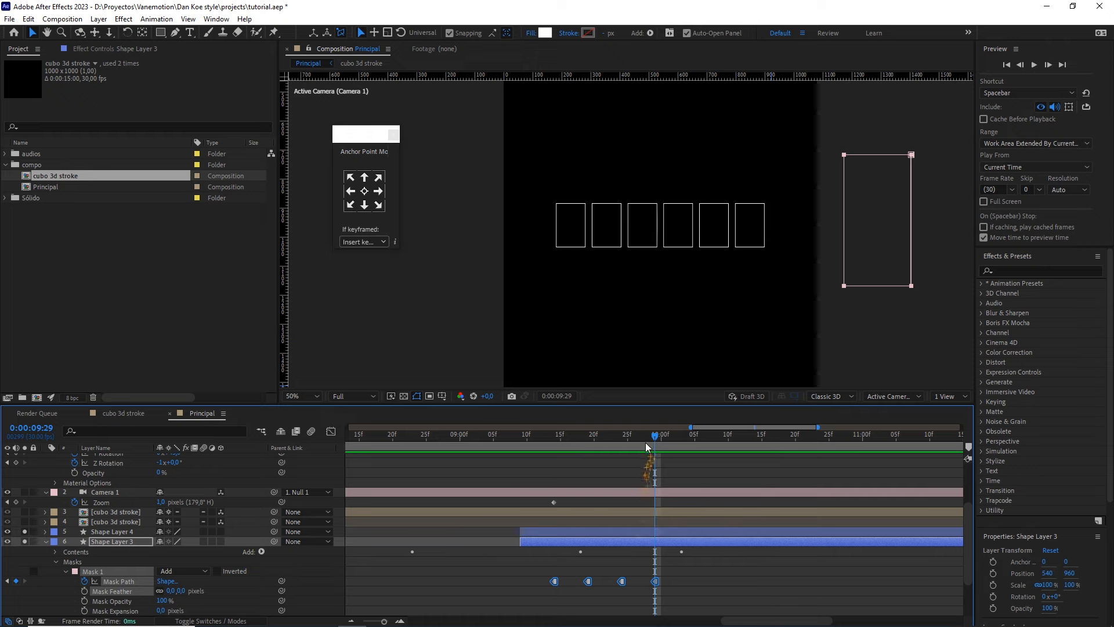
left_click_drag(647, 447, 726, 440)
key("space")
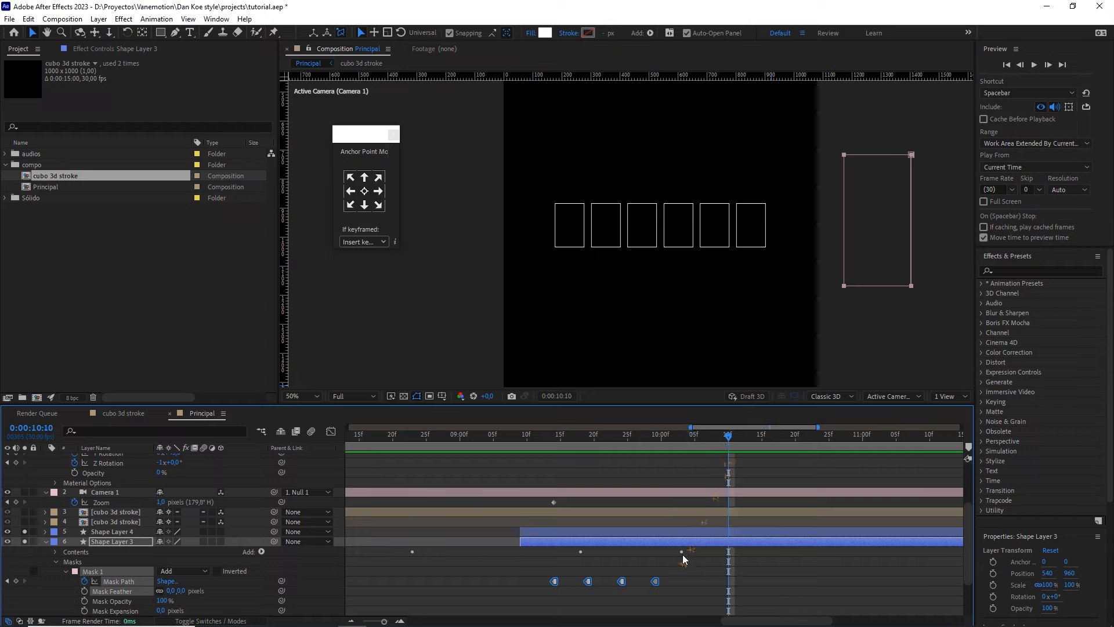
- Spread Shape Layer 3's four Mask Path keyframes proportionally so the last one falls at 0:00:10:05, keeping the first in place
left_click_drag(683, 571, 547, 591)
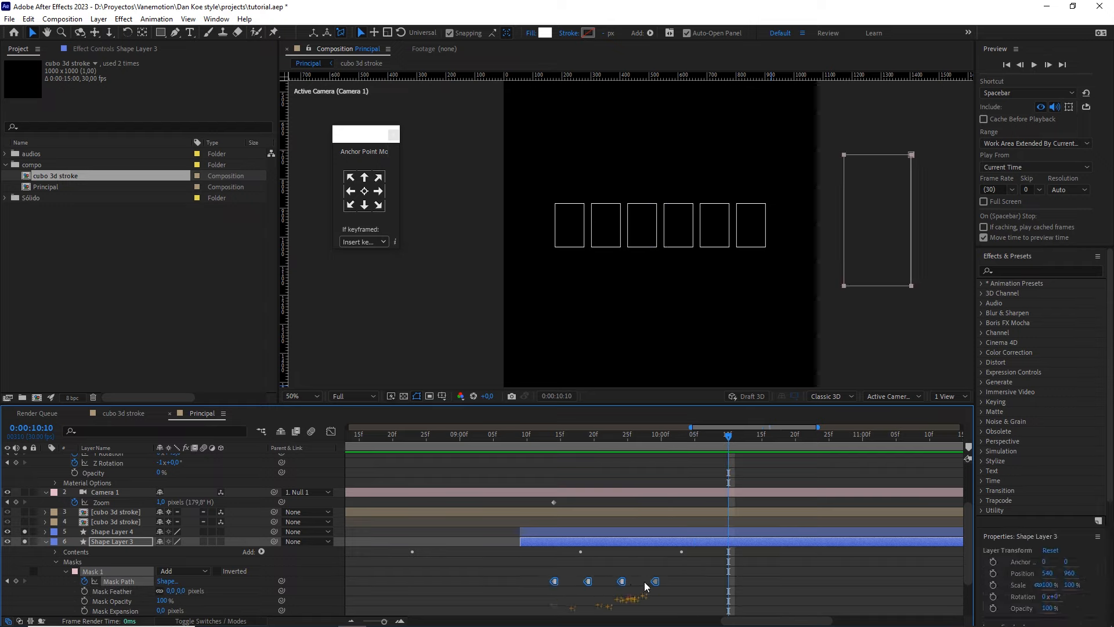
left_click(664, 583)
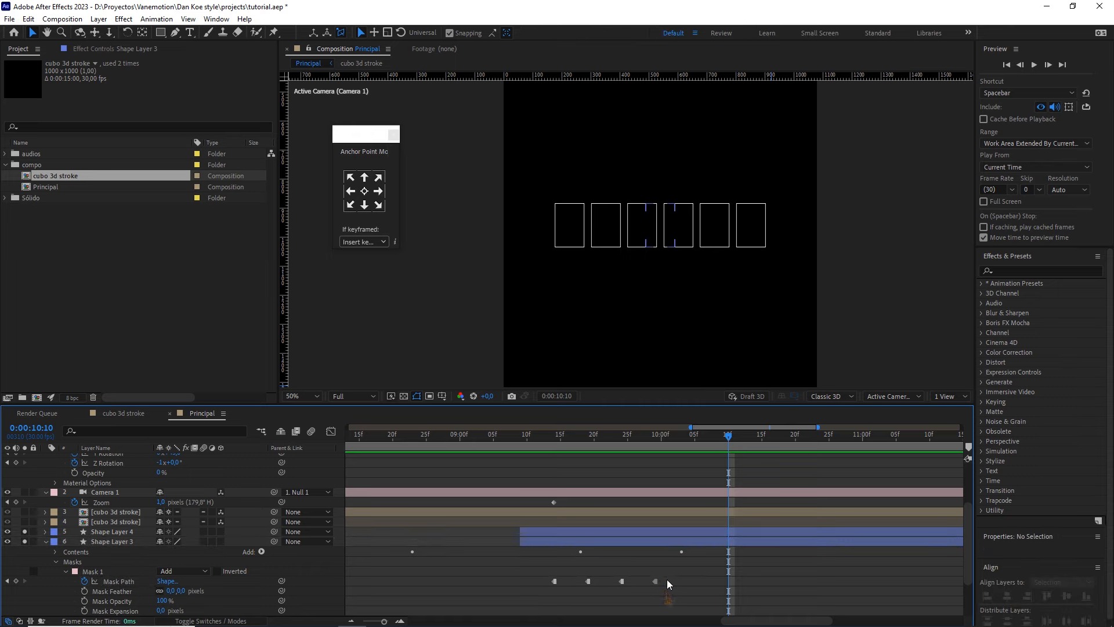
left_click_drag(675, 574, 551, 595)
left_click_drag(656, 581, 698, 584)
- Widen Shape Layer 3's mask on both sides at 0:00:09:25 so it fully covers the four middle rectangles
left_click_drag(673, 443, 601, 445)
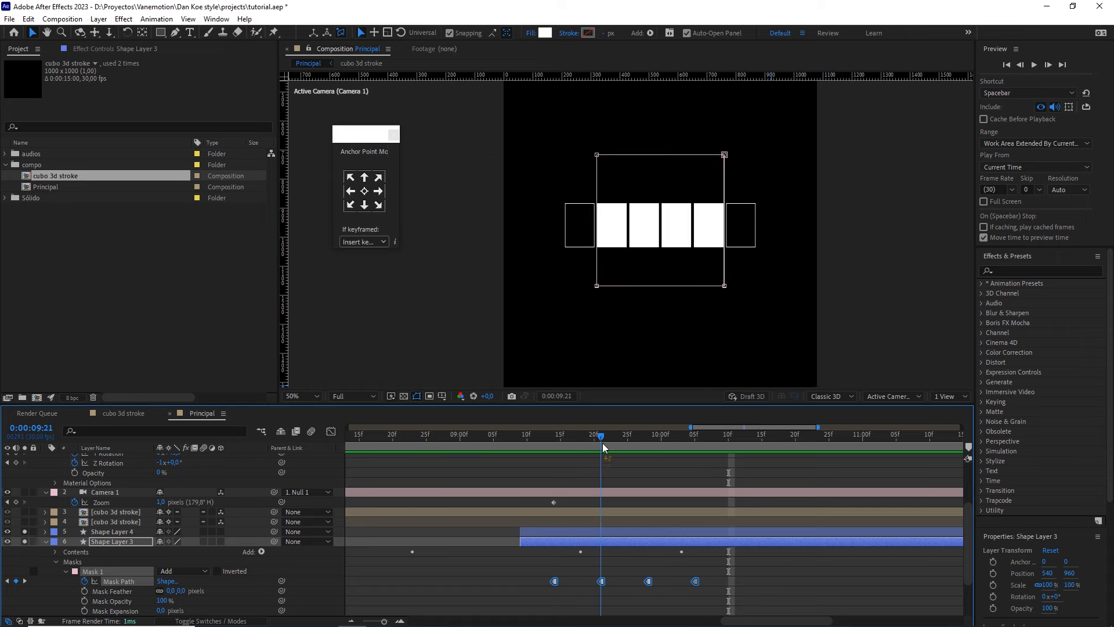
key("period")
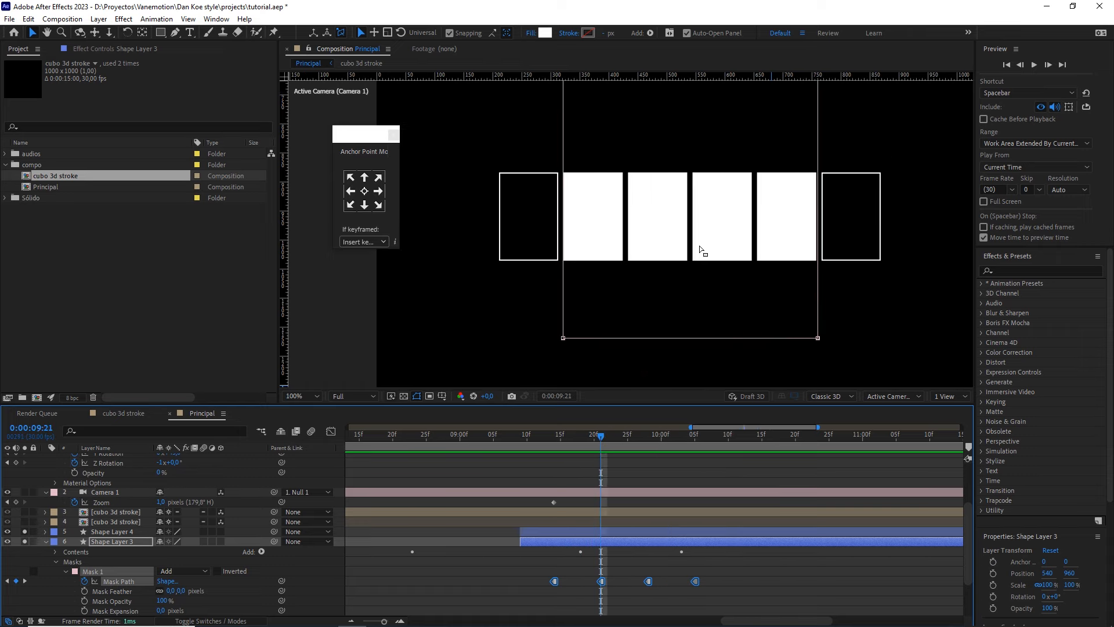
mouse_move(615, 436)
left_mouse_down()
mouse_move(604, 435)
mouse_move(629, 436)
left_mouse_up()
key("comma")
left_click_drag(627, 138, 553, 341)
key("period")
key("comma")
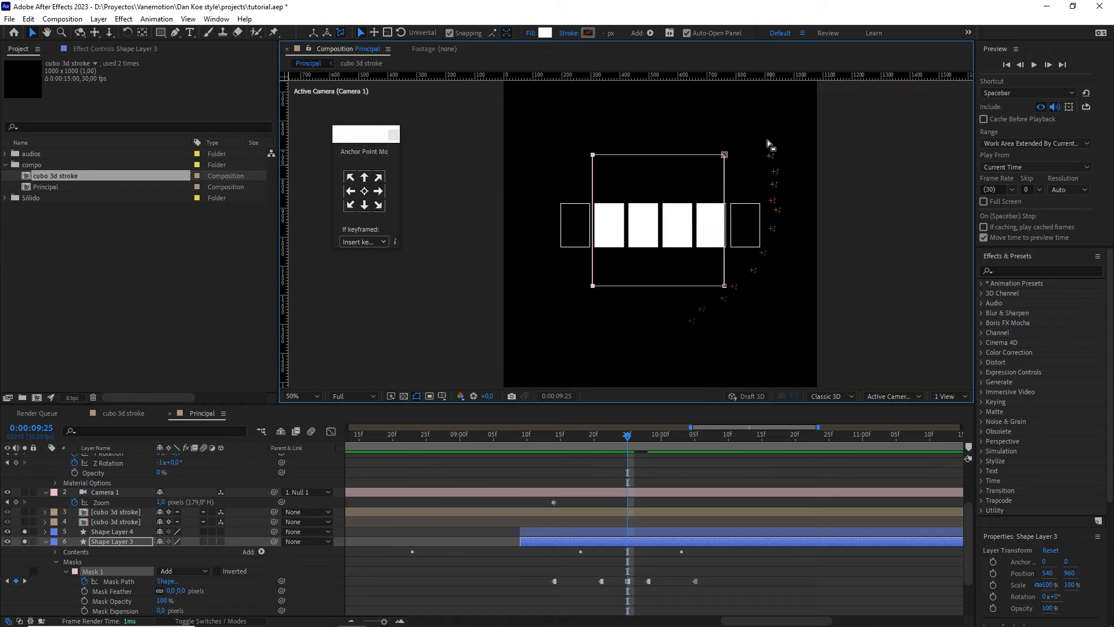
left_click_drag(764, 128, 719, 334)
left_click_drag(725, 287, 730, 287)
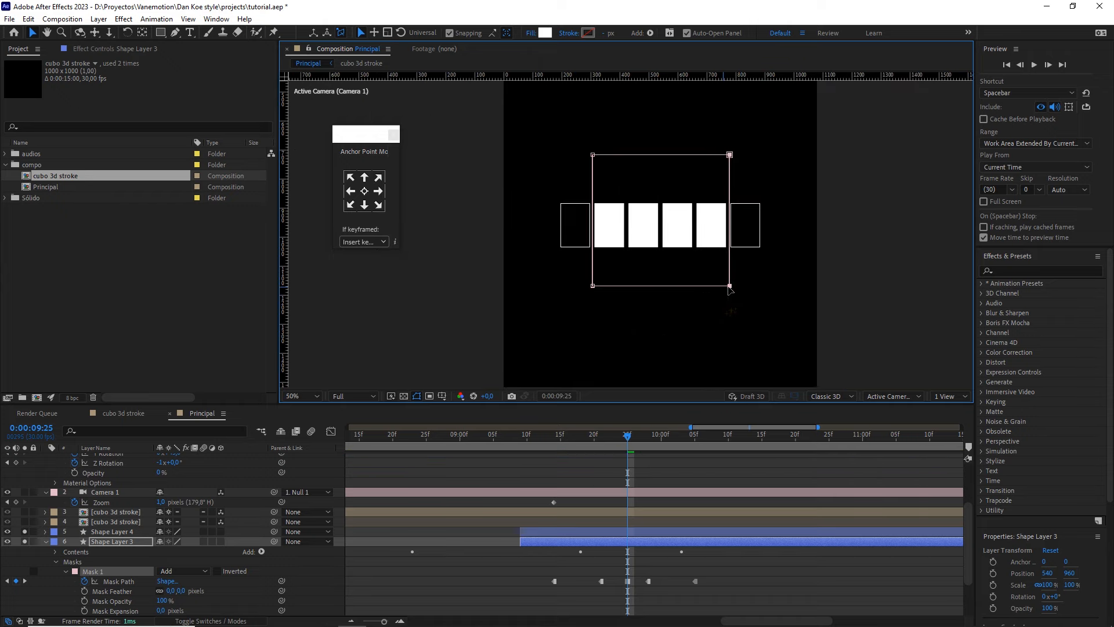
- Step frame by frame between 0:00:09:24 and 0:00:10:05 to check how well the mask covers the filled rectangles
key("period")
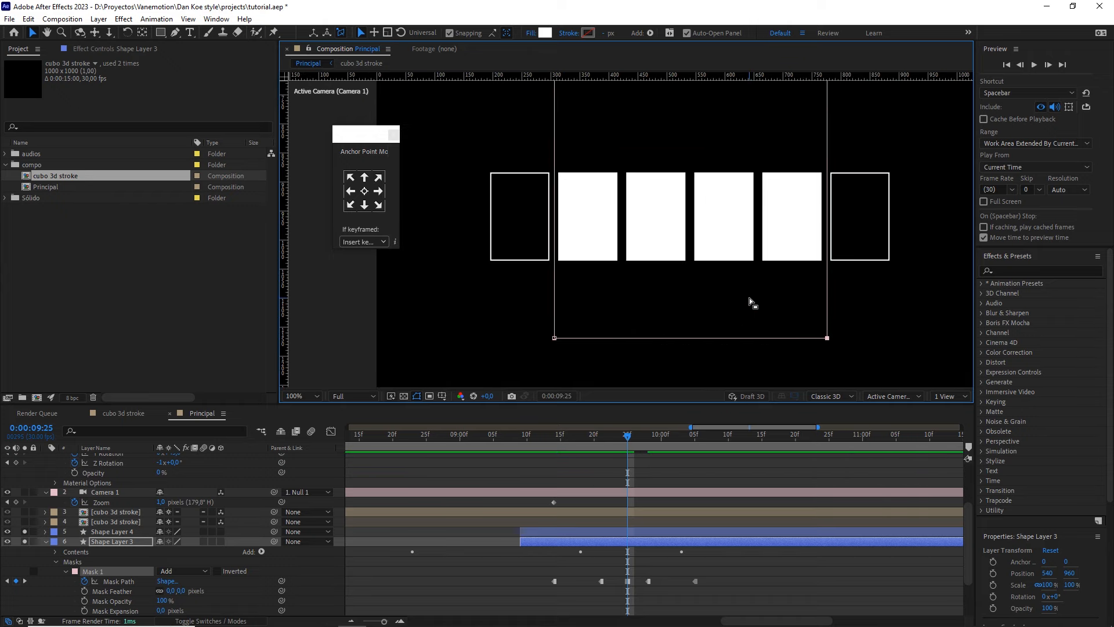
key("Page_Down")
key("Page_Down")
key("Page_Down")
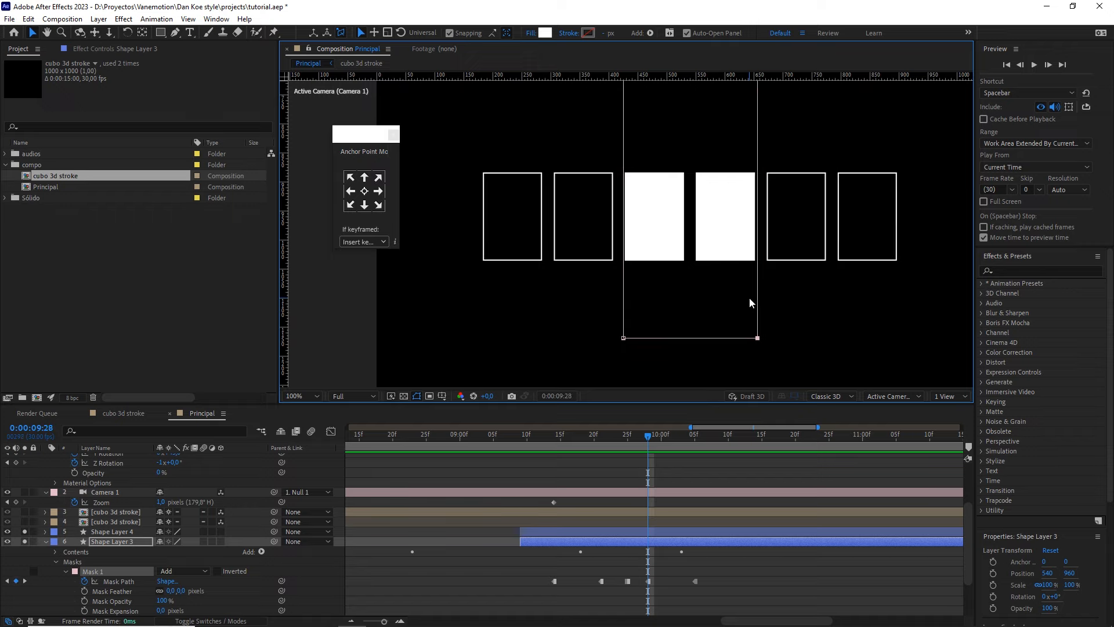
key("Page_Down")
key("Page_Down")
key("Page_Down")
key("Page_Down")
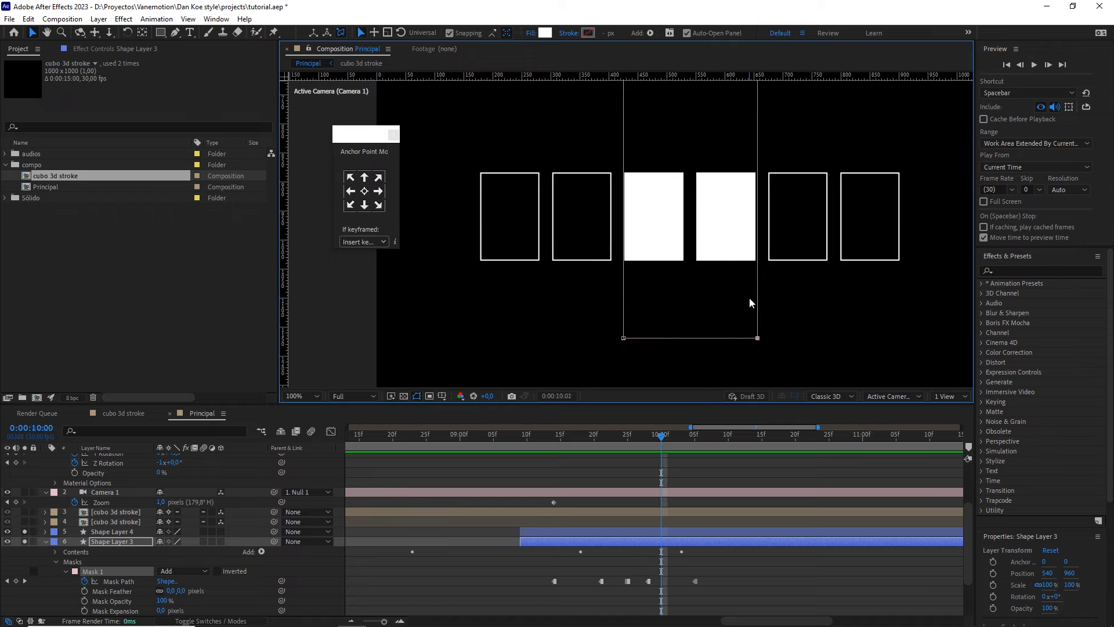
key("Page_Down")
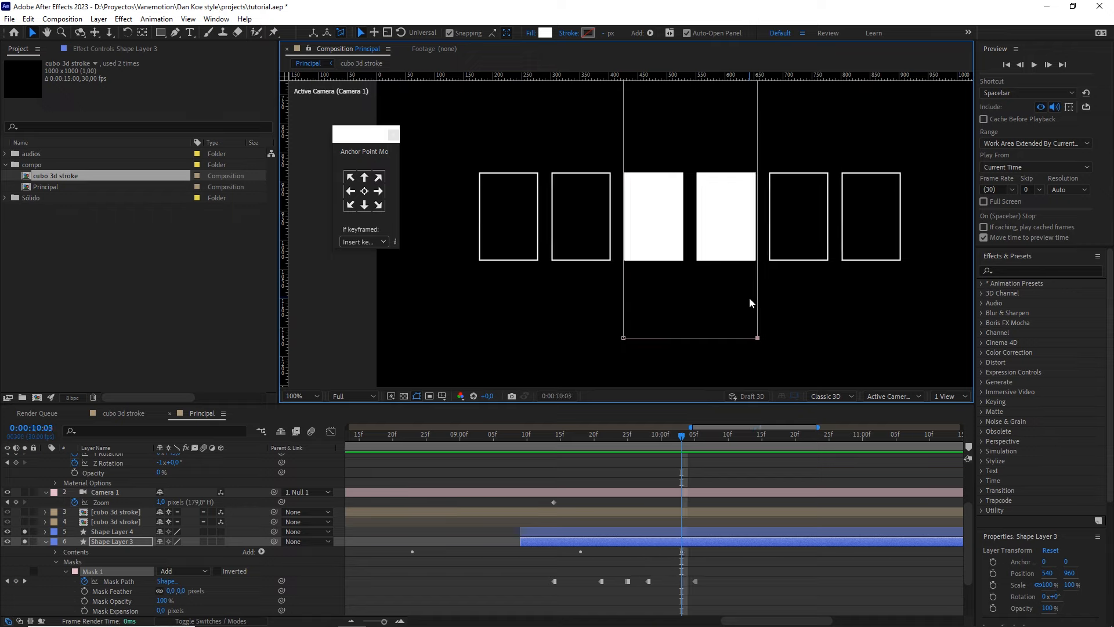
key("Page_Down")
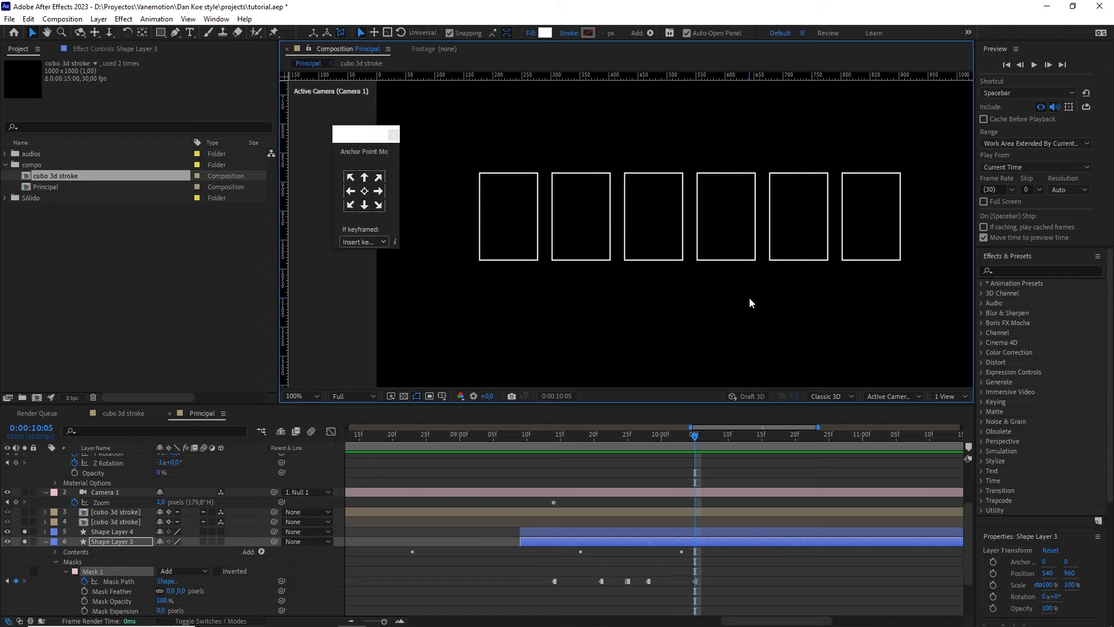
key("Page_Up")
key("Page_Up")
key("Page_Up")
key("Page_Up")
key("Page_Up")
key("Page_Up")
key("Page_Up")
key("Page_Up")
key("Page_Up")
key("Page_Up")
key("Page_Up")
key("Page_Up")
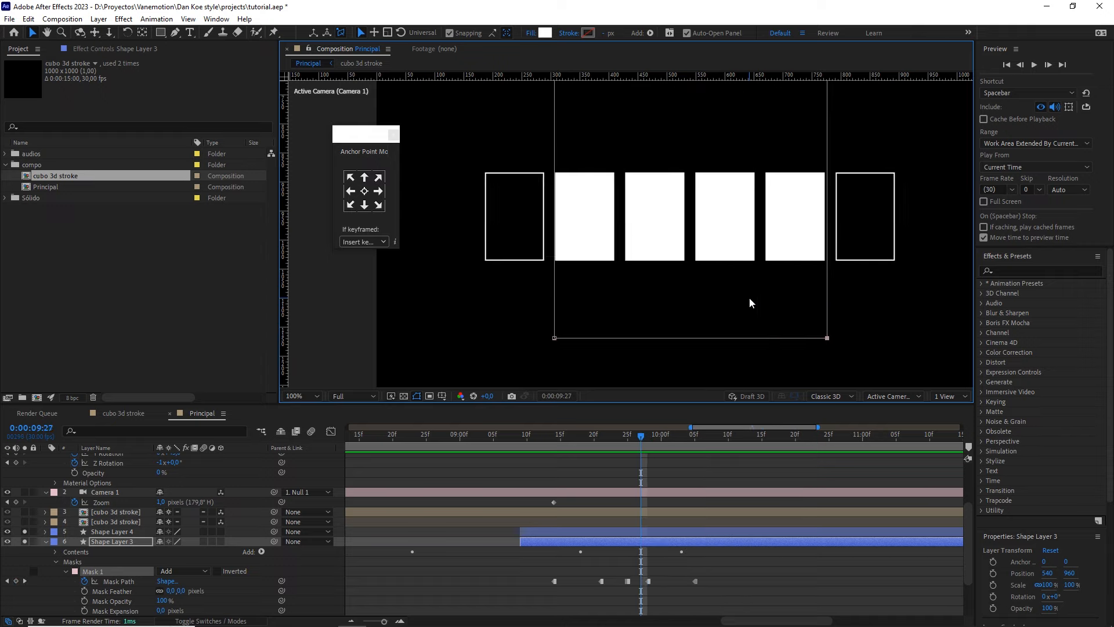
key("Page_Down")
key("Page_Down")
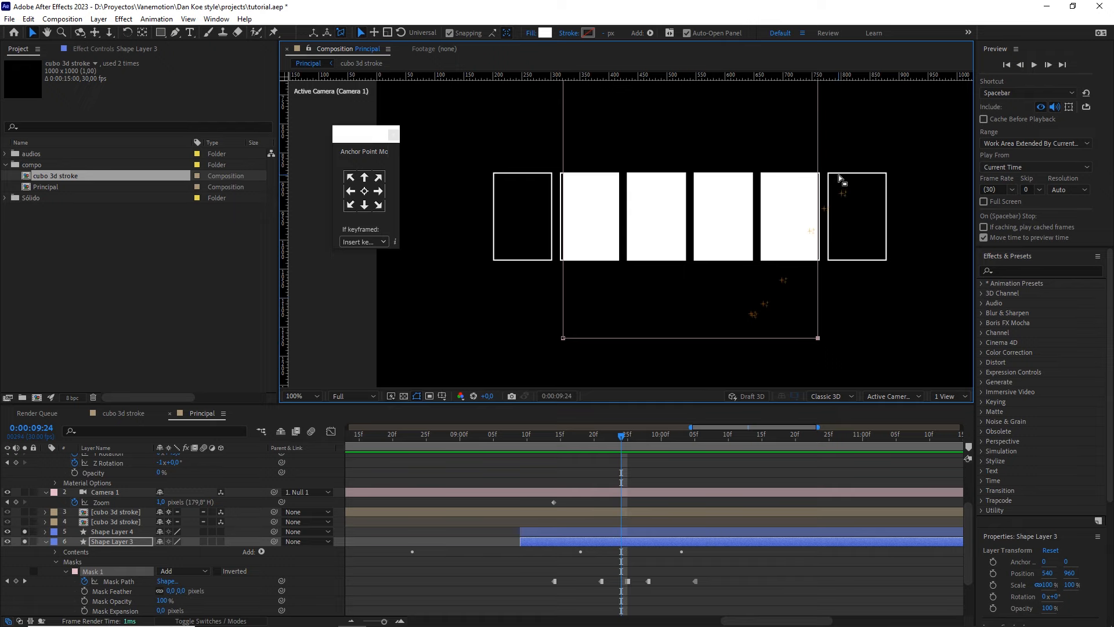
- Widen the mask on both sides at 0:00:09:24 to enclose the full fill of the four middle rectangles
key("comma")
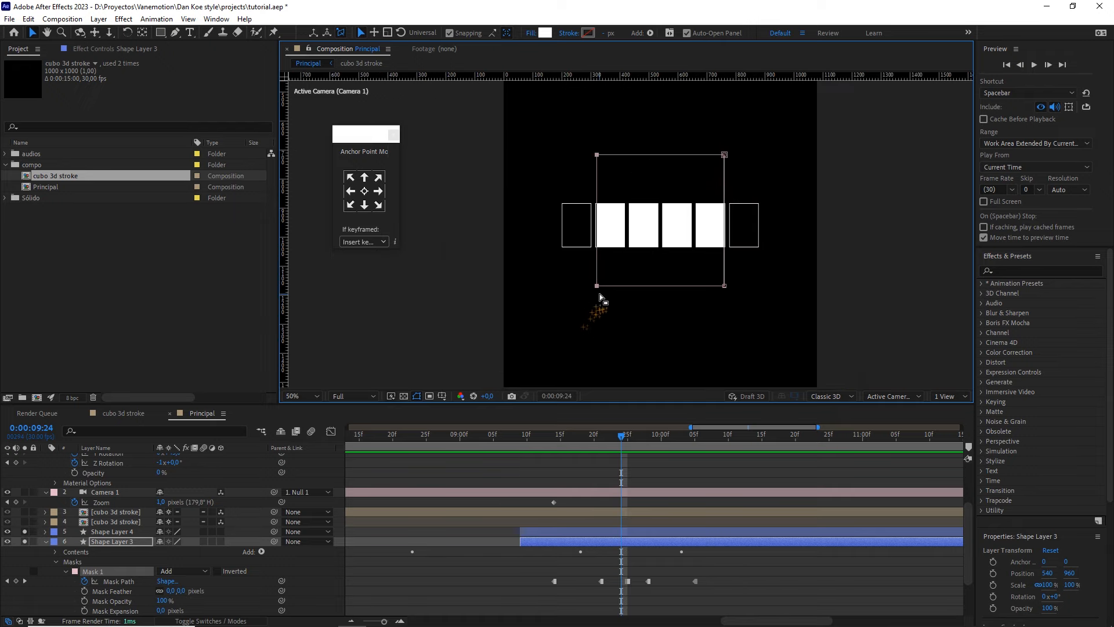
key("period")
left_click_drag(563, 339, 558, 340)
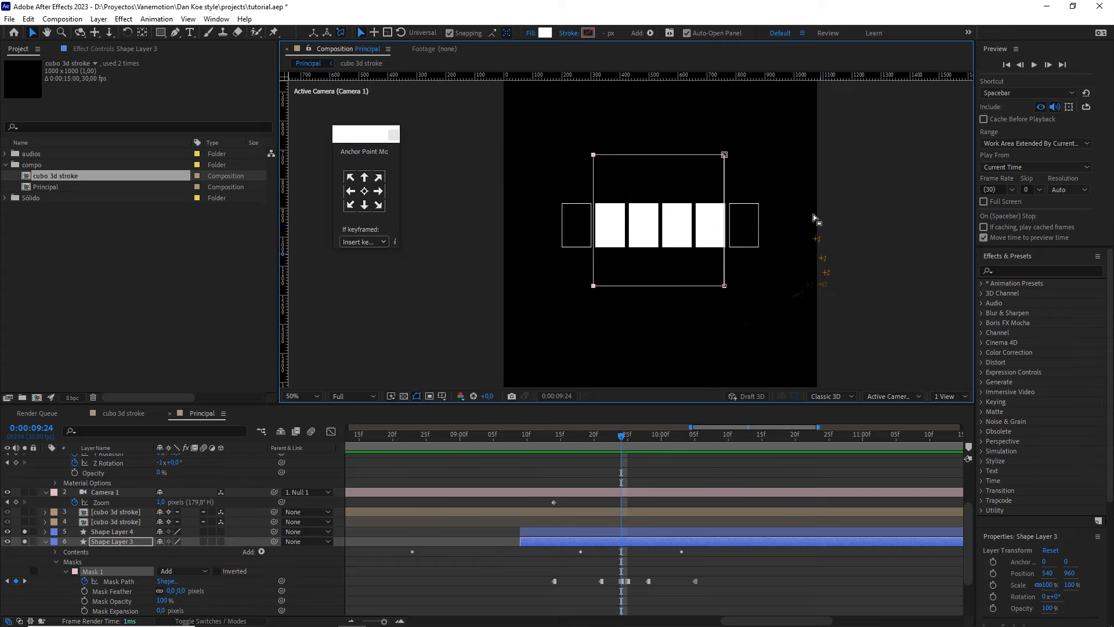
key("comma")
key("period")
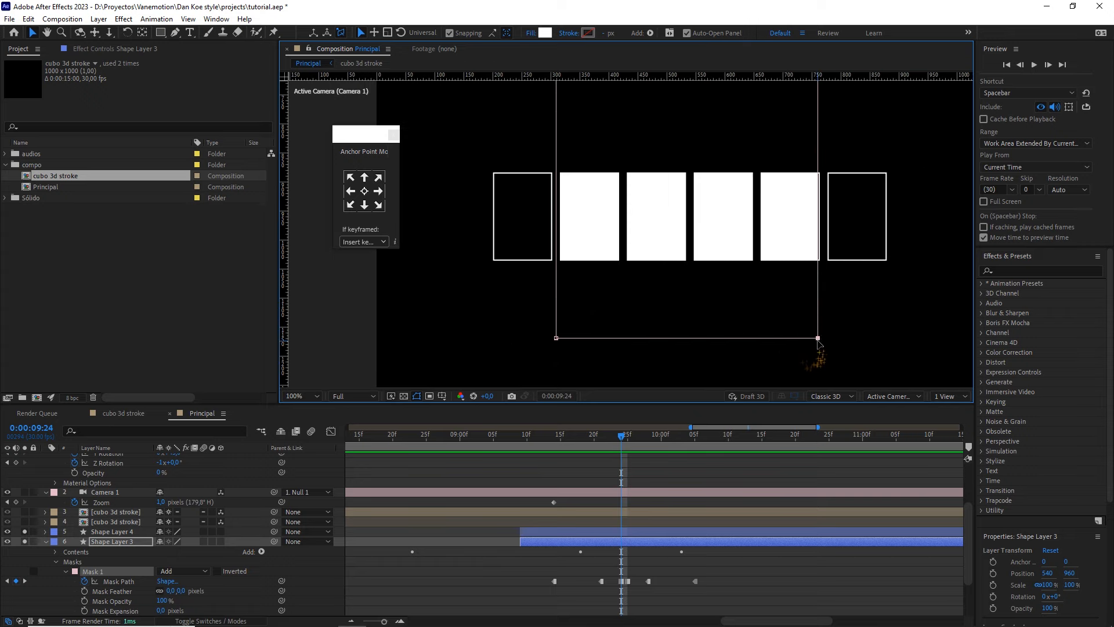
key("comma")
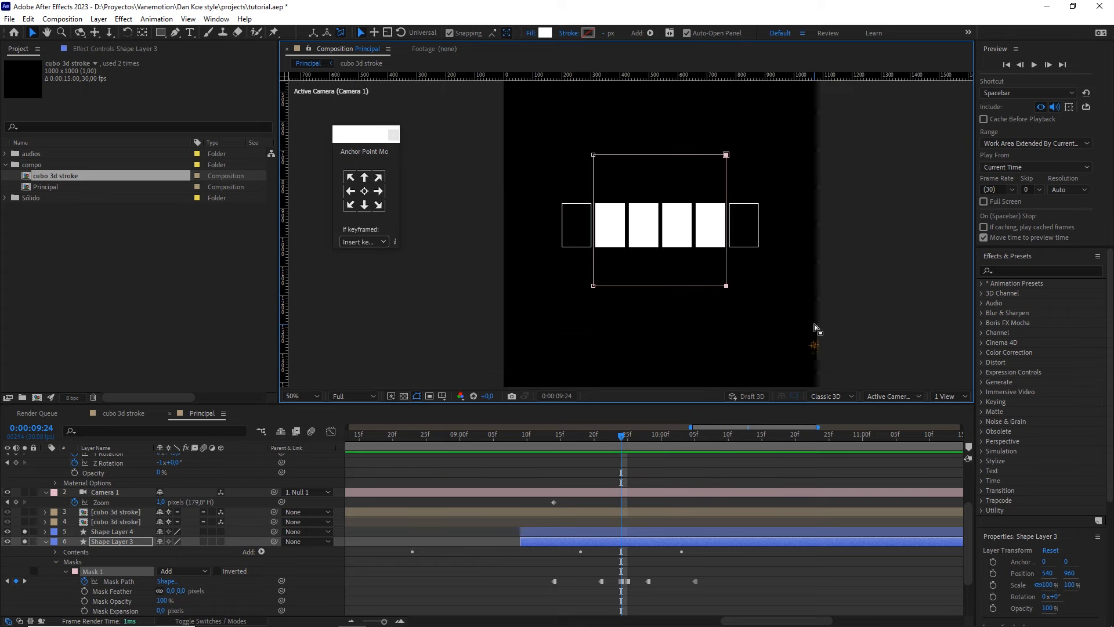
- Move both vertical mask edges slightly outward at 0:00:09:23 so the four middle fills are not clipped
key("Page_Up")
key("Page_Up")
key("Page_Down")
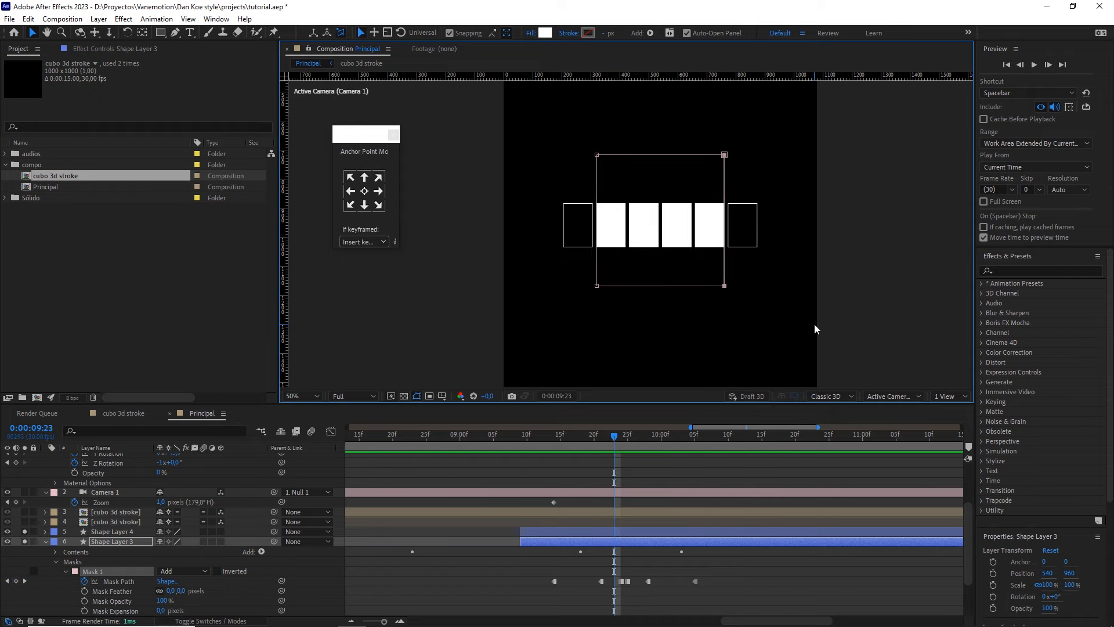
key("period")
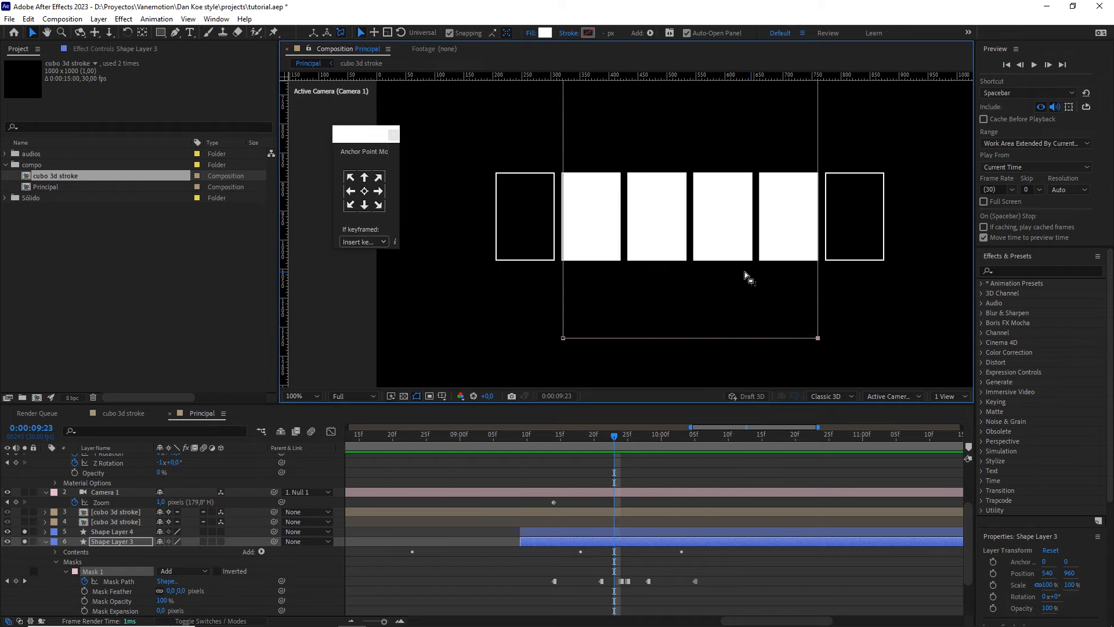
left_click_drag(674, 209, 684, 242)
key("v")
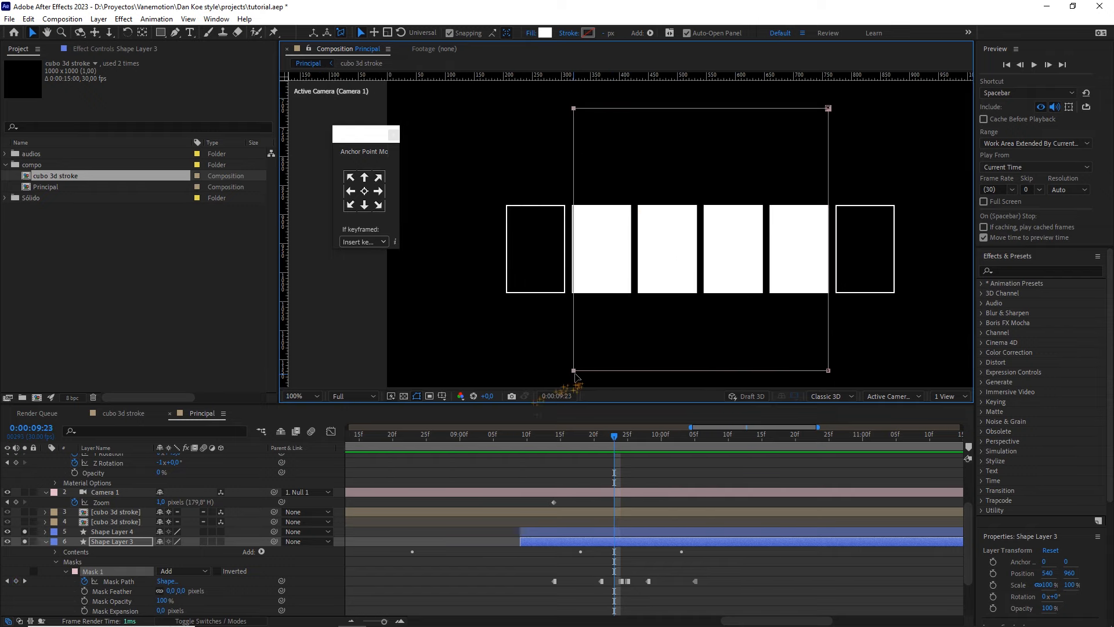
left_click_drag(575, 374, 572, 375)
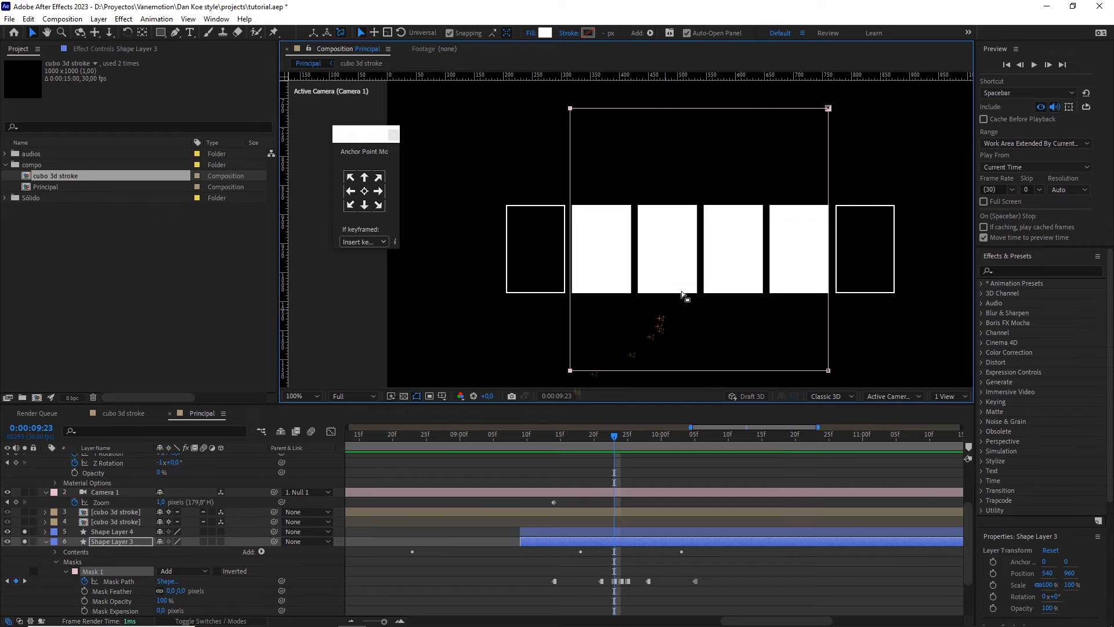
left_click_drag(875, 91, 806, 395)
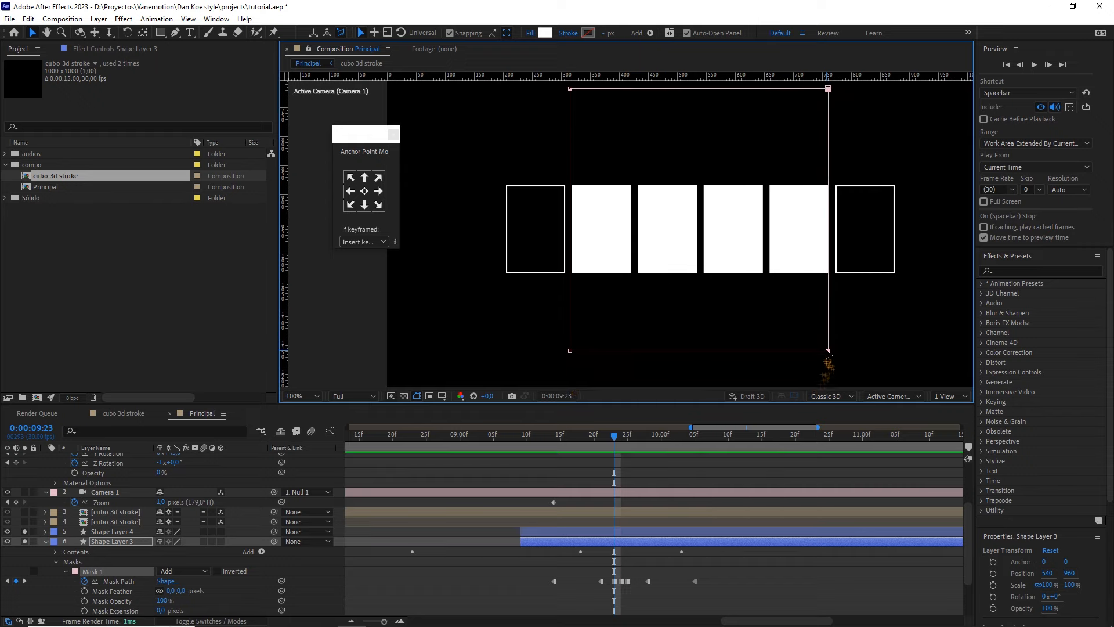
left_click_drag(829, 352, 832, 351)
scroll(808, 307, "down", 1)
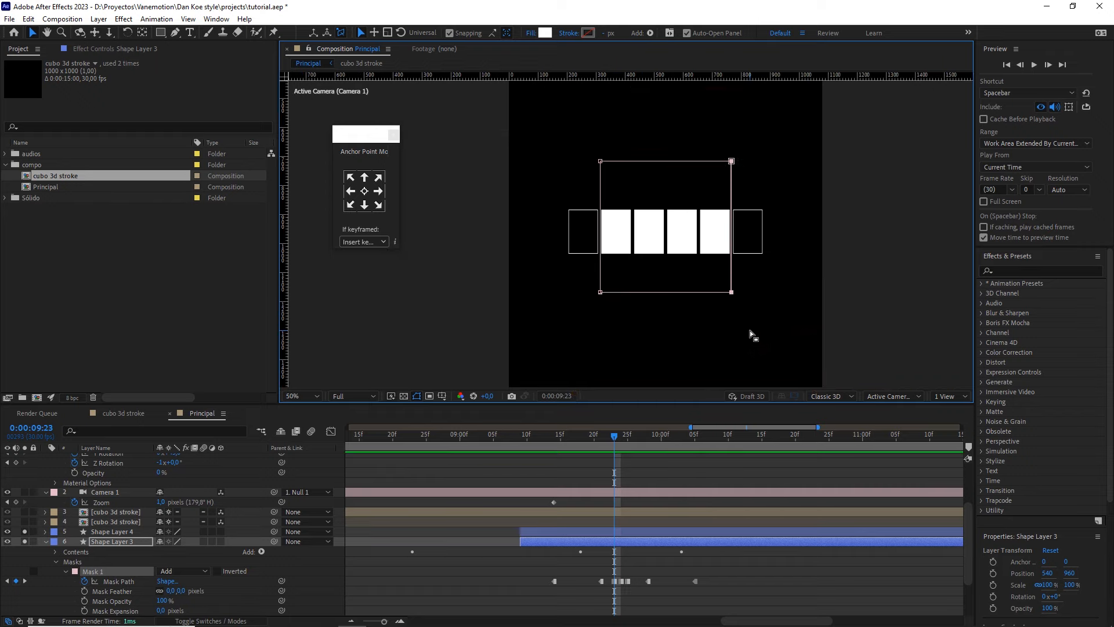
- Play back the rectangles' stepwise change from fill to outline, starting around 0:00:09:13
key("Page_Up")
key("Page_Up")
key("Page_Up")
key("Page_Up")
key("Page_Up")
key("Page_Up")
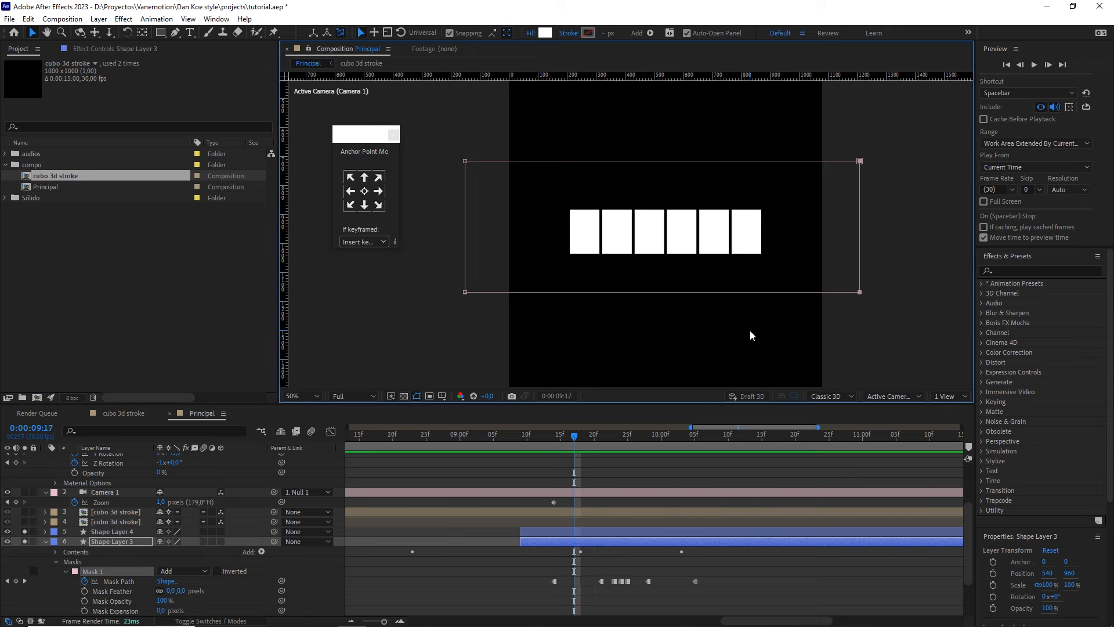
key("space")
key("space")
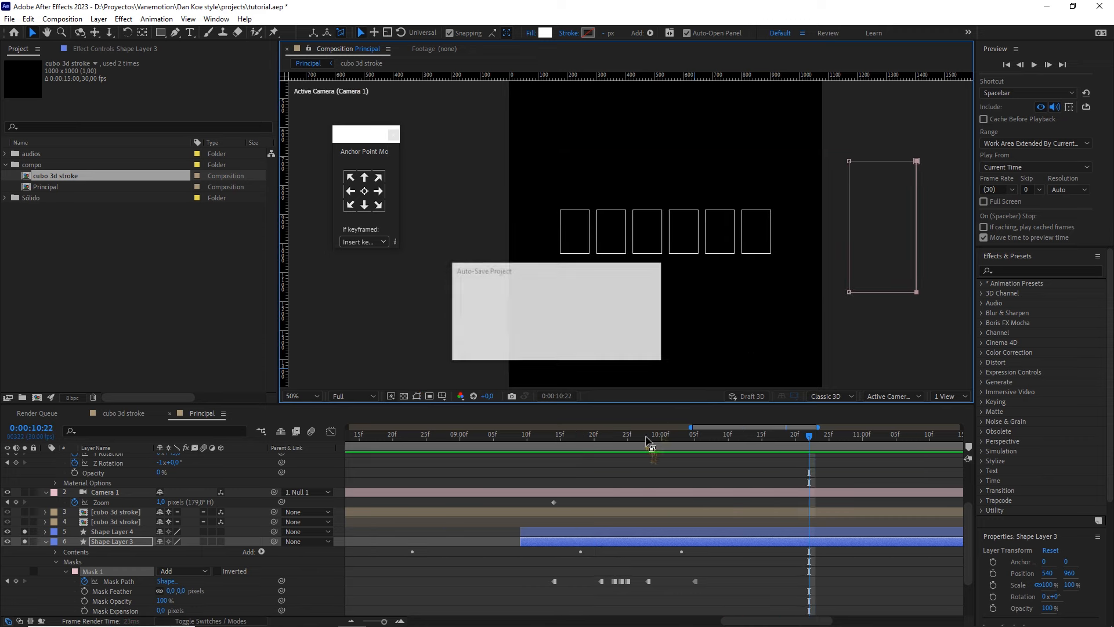
left_click_drag(585, 442, 547, 442)
key("space")
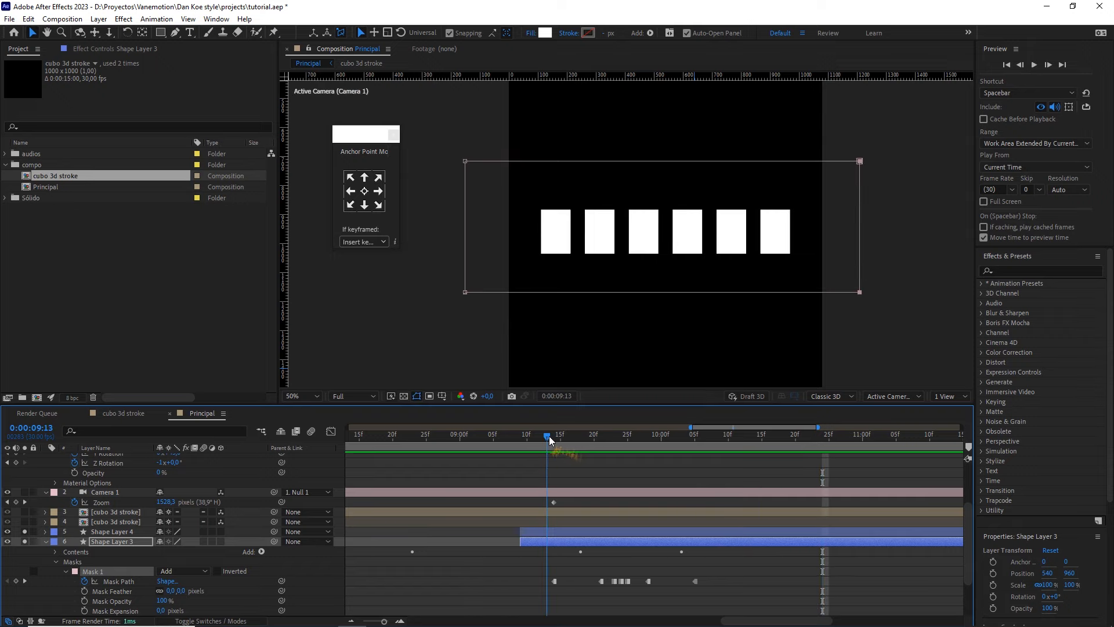
key("space")
key("space")
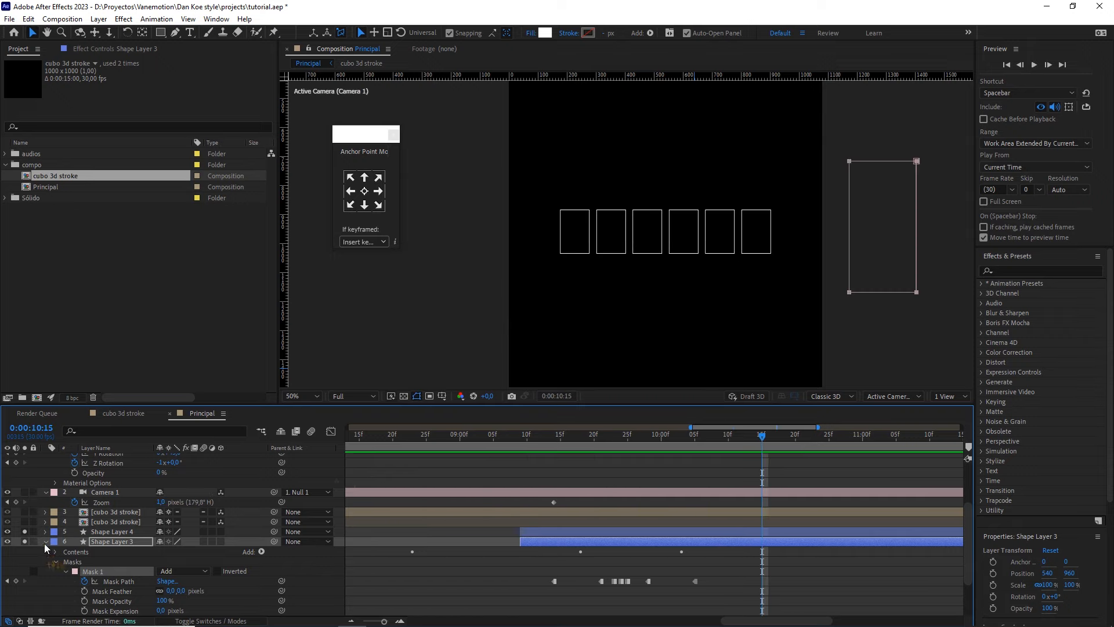
- Collapse the properties of all layers, fit the whole composition duration in the timeline and return to 0:00:00:00
key("ctrl+a")
key("u")
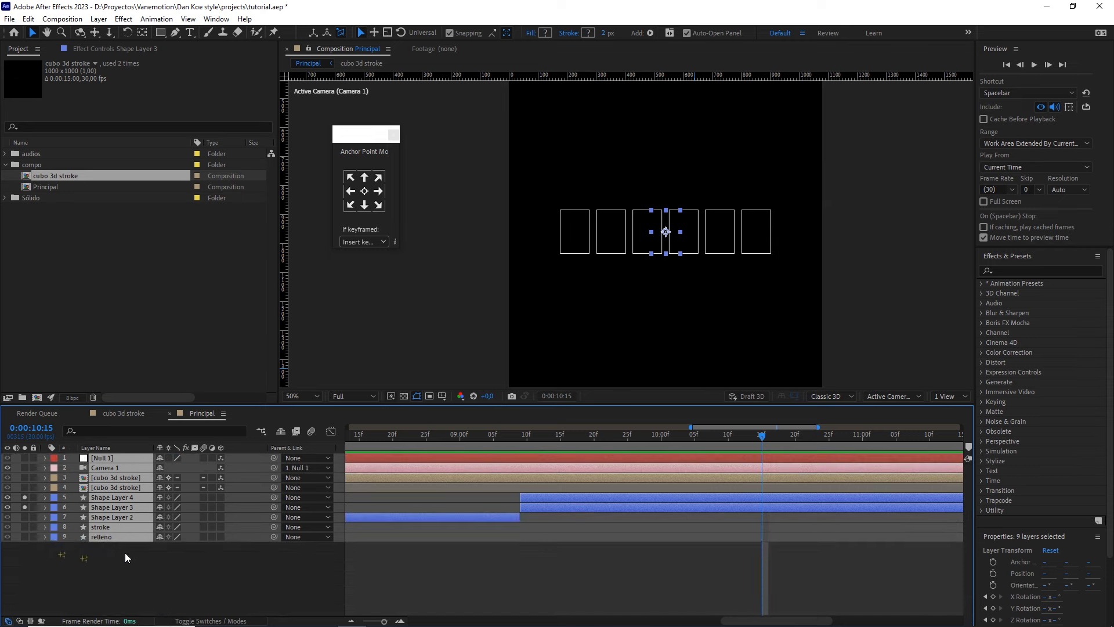
left_click(181, 567)
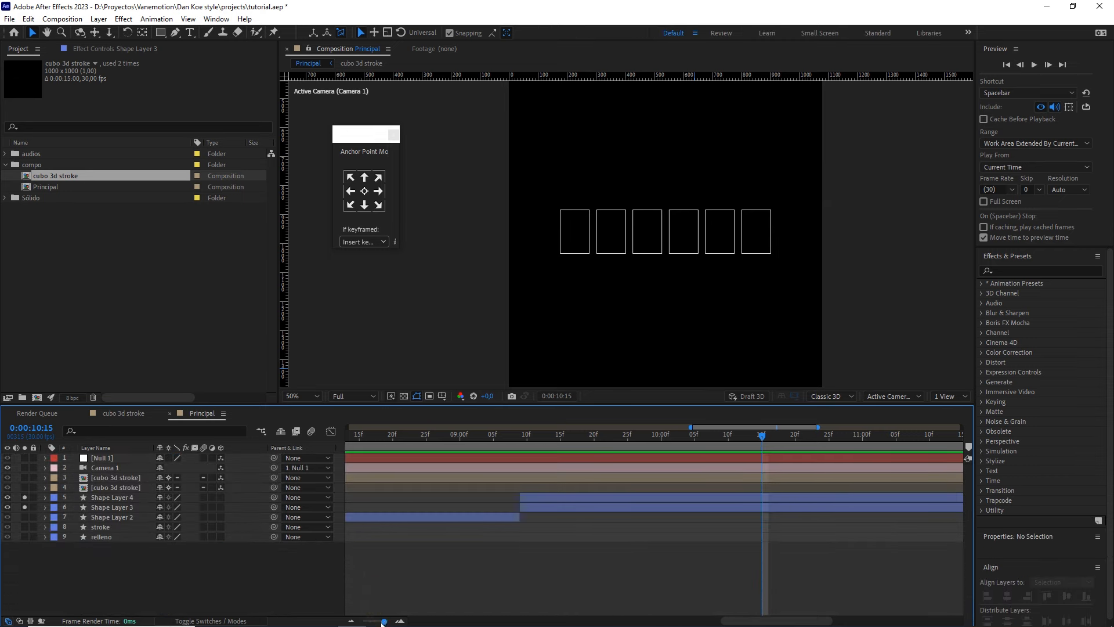
left_click_drag(383, 621, 363, 622)
left_click_drag(397, 435, 319, 431)
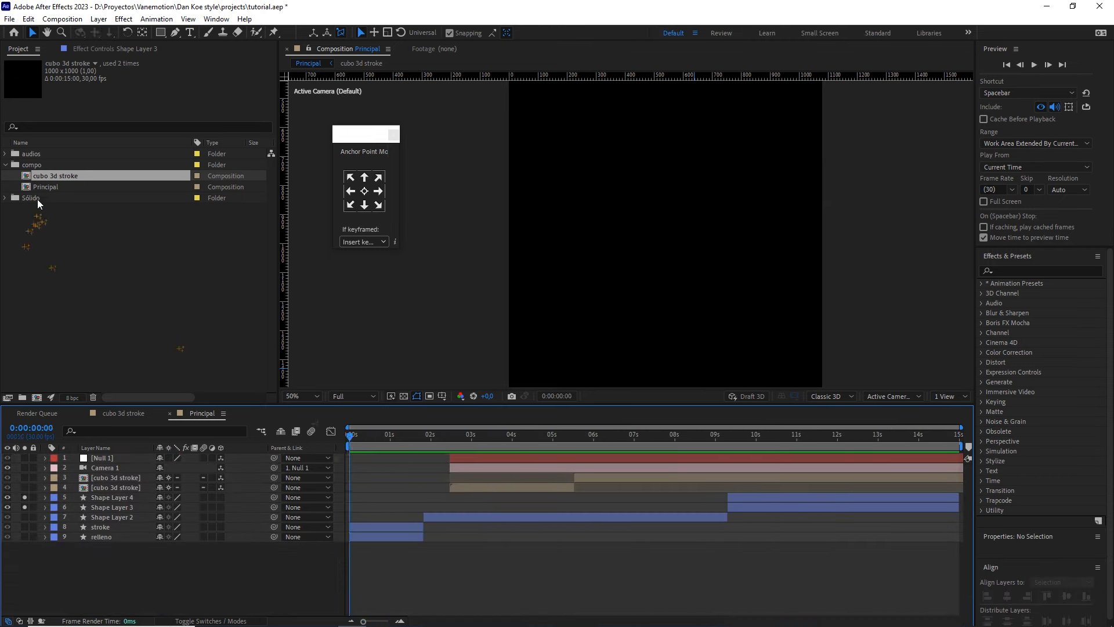
- Add Audio editado.mp3 from the audios folder to the Principal composition as the lowest layer, starting at 0:00:00:00
left_click(5, 154)
left_click(53, 165)
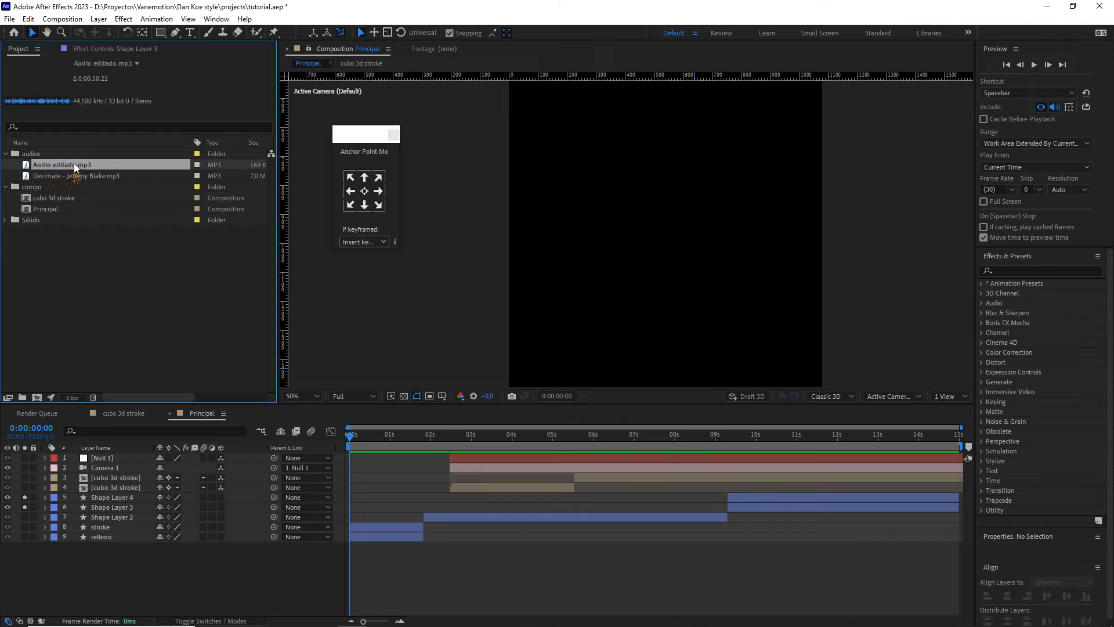
left_click_drag(78, 166, 168, 570)
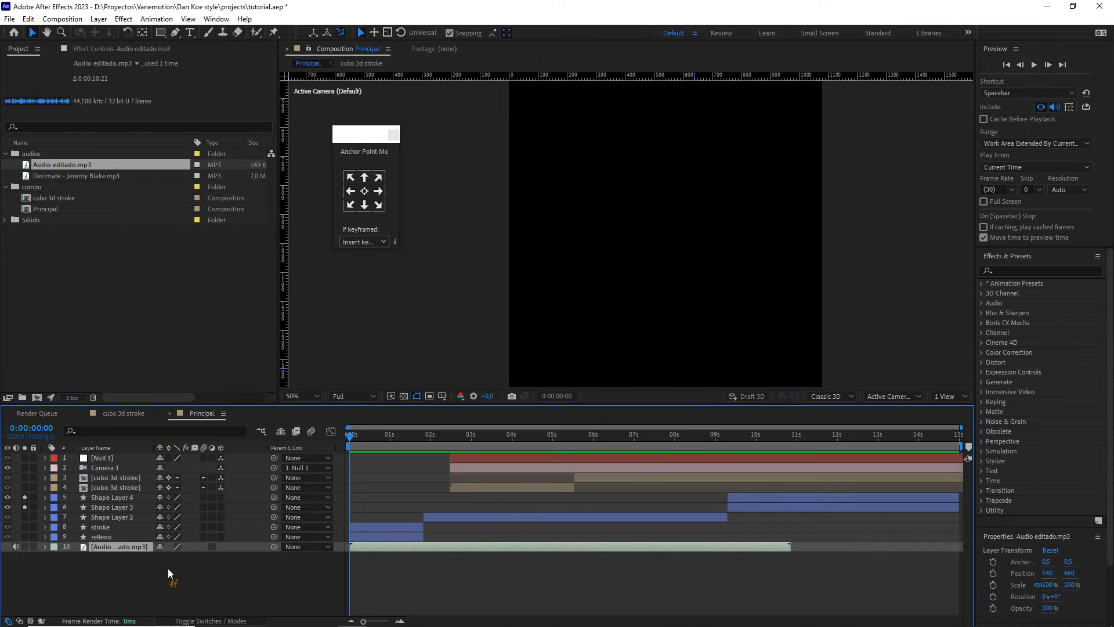
- Preview the opening with audio, turn off solo for Shape Layer 4 and Shape Layer 3, and return to 0:00:00:00
key("space")
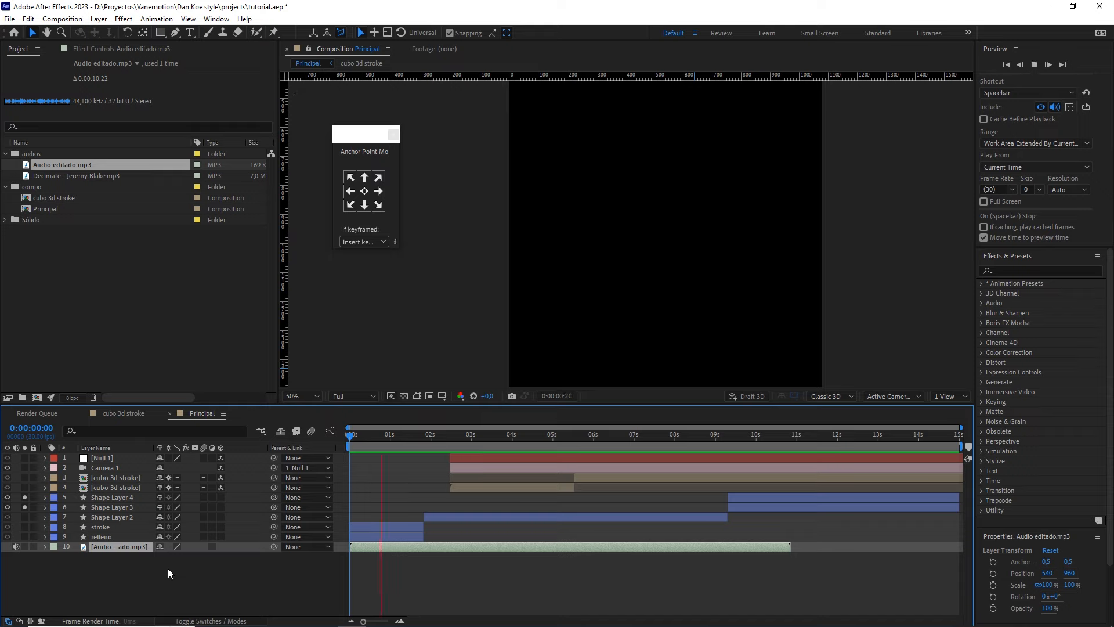
key("space")
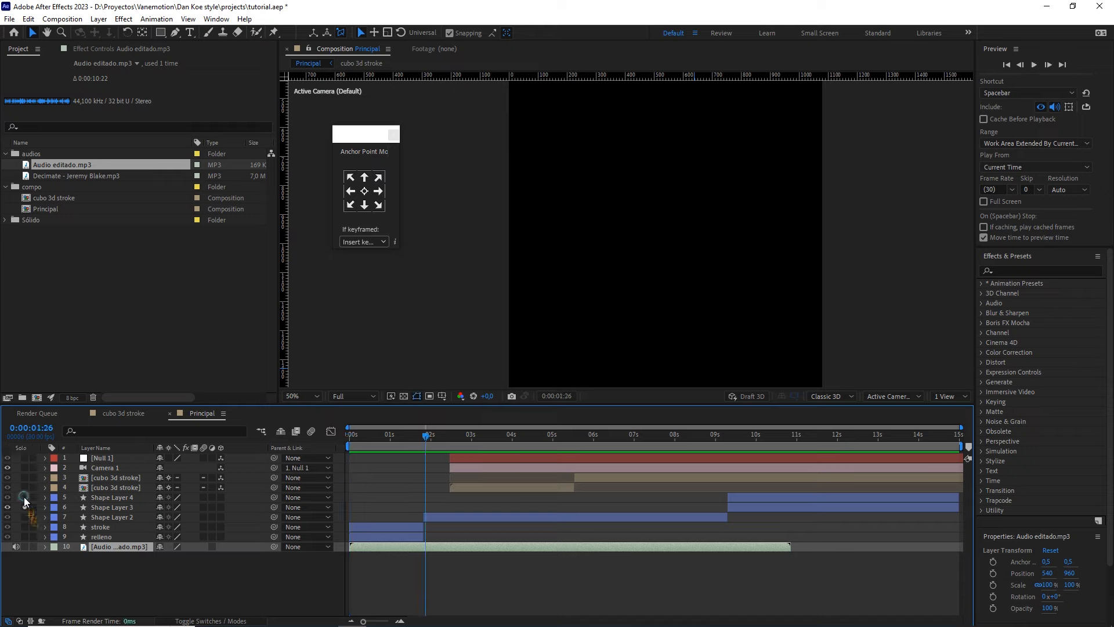
left_click_drag(413, 432, 308, 444)
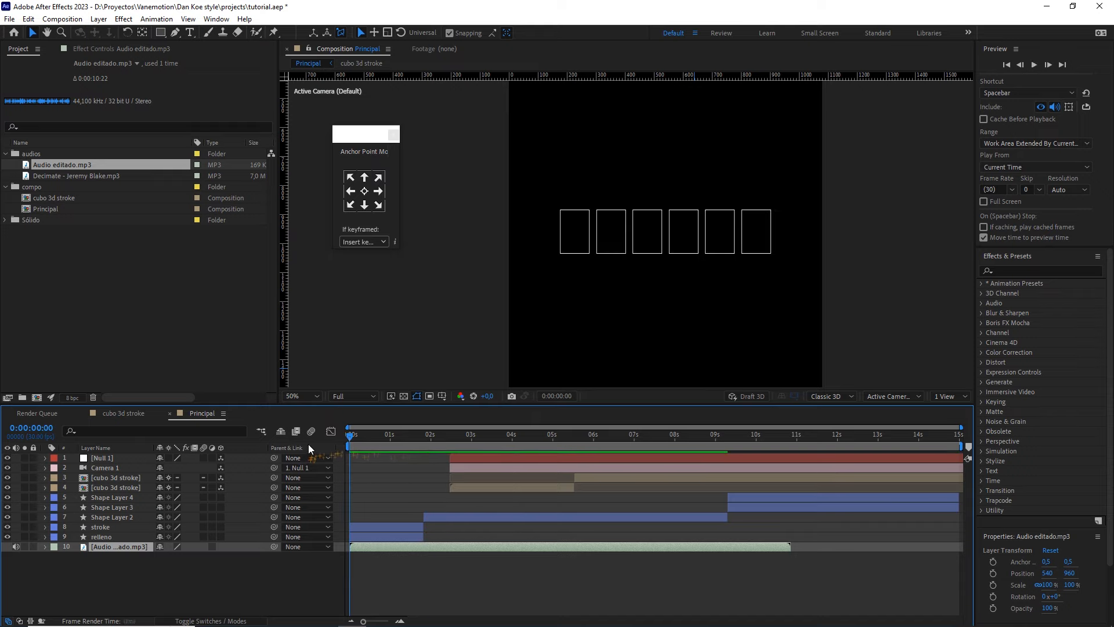
- Fit the composition in the viewer and play the whole animation with the edited audio from 0:00:00:00
left_click(301, 570)
left_click(302, 397)
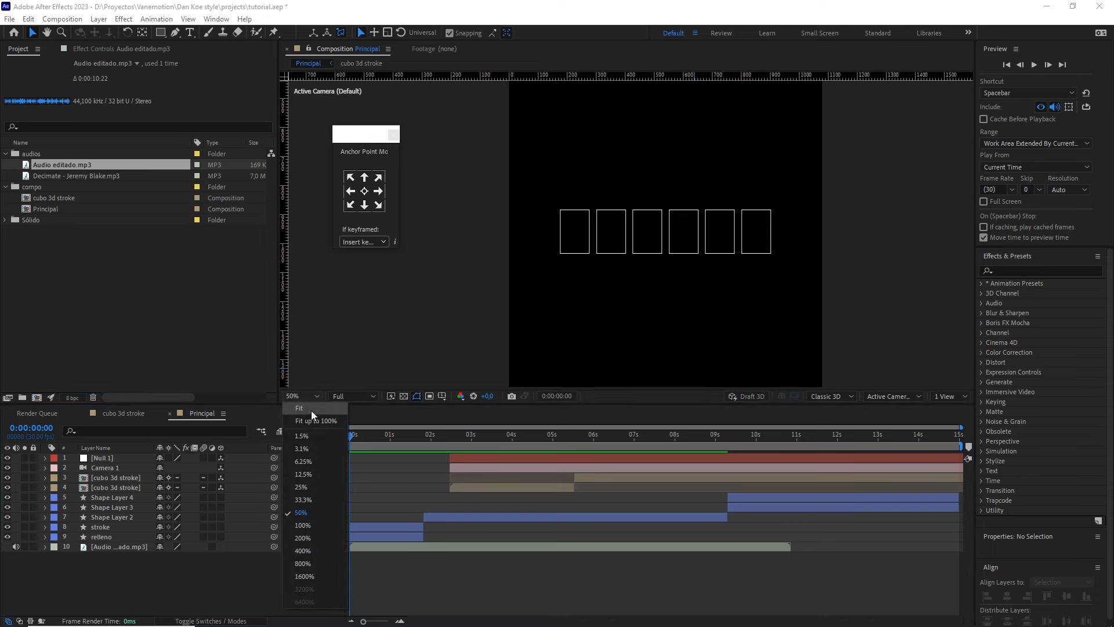
left_click(311, 410)
left_click(290, 571)
key("space")
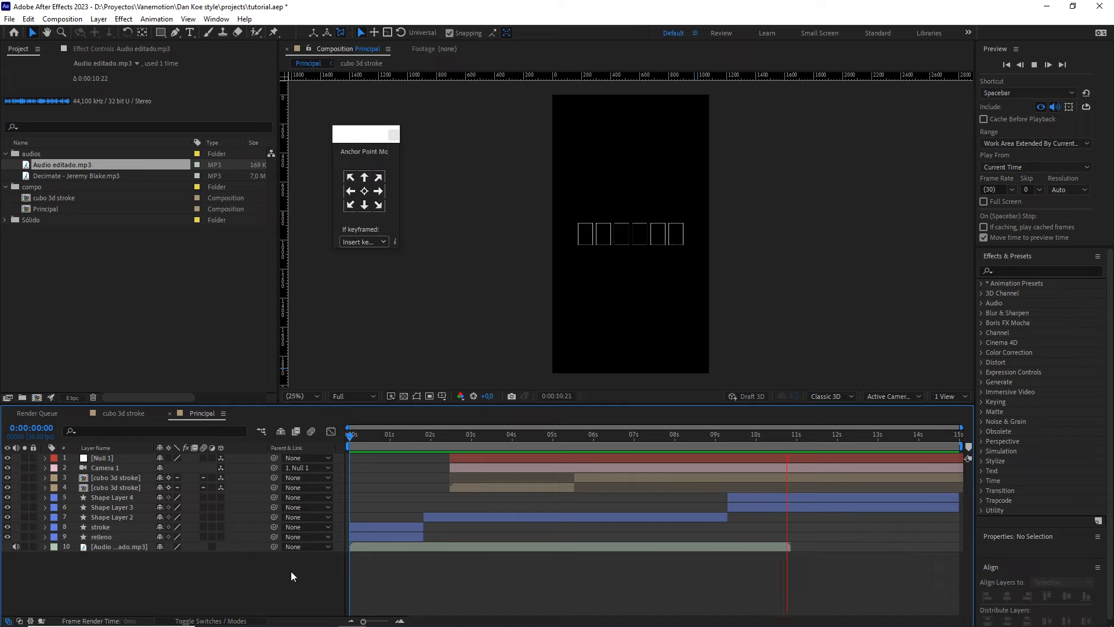
key("space")
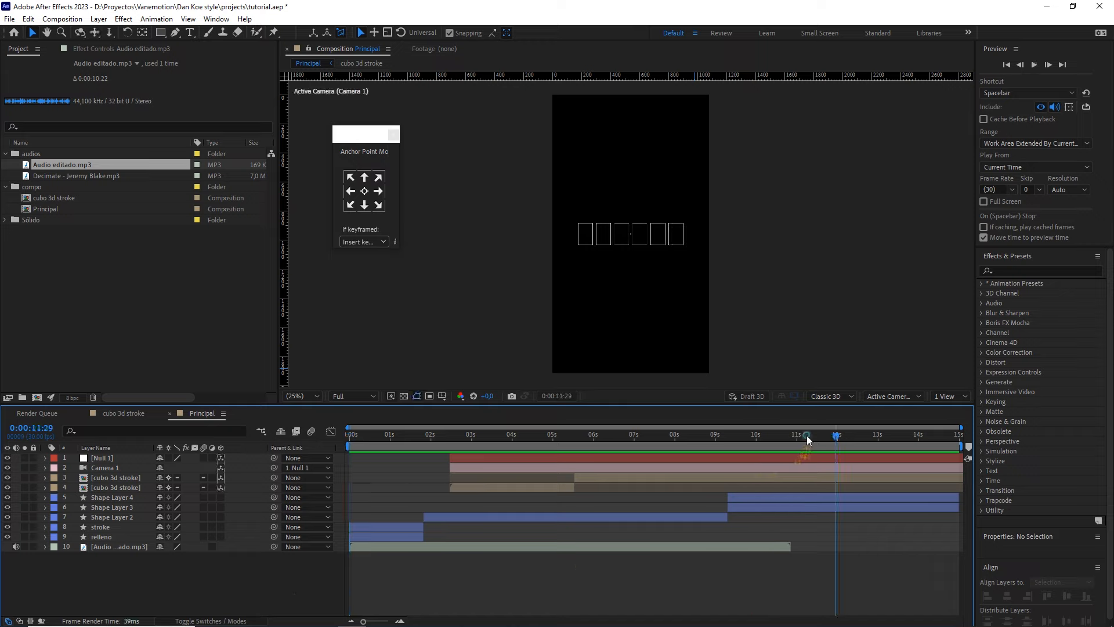
- Add Decimate - Jeremy Blake.mp3 from the audios folder as the lowest layer of the Principal composition and reveal its waveform
left_click_drag(807, 435, 795, 435)
left_click_drag(79, 176, 151, 569)
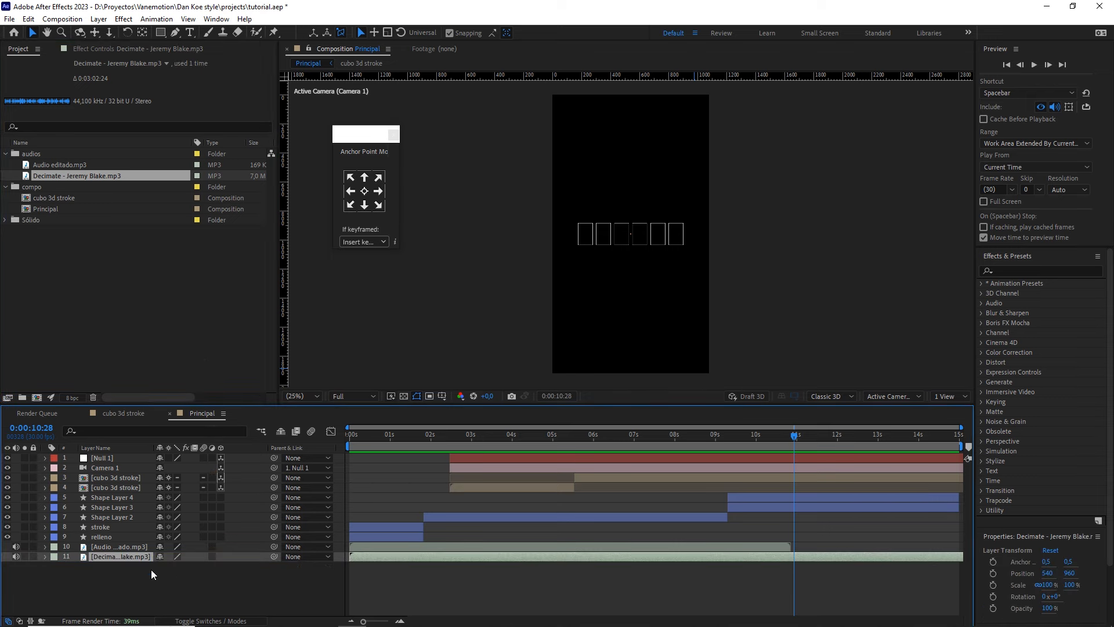
key("l")
key("l")
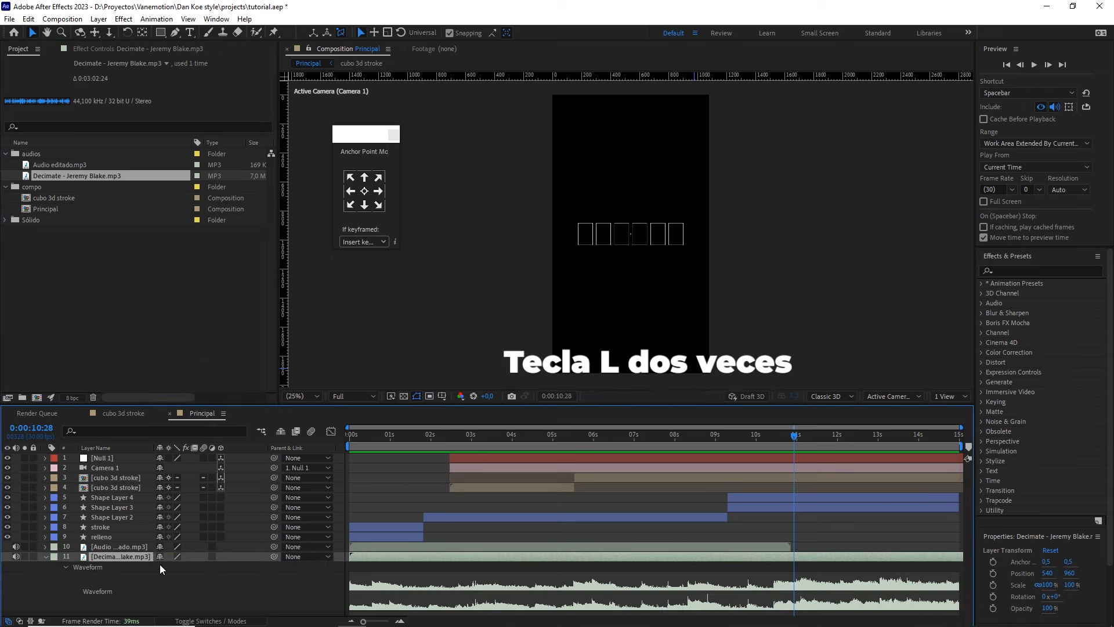
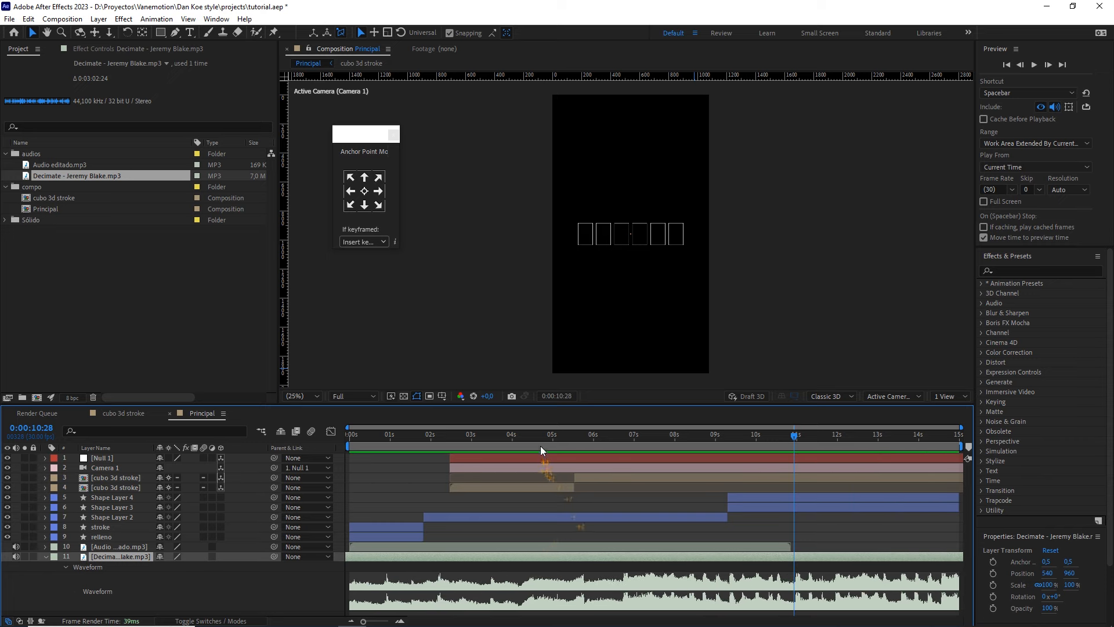
- Solo the Decimate music layer and listen to it from 0:00:04:05
left_click_drag(535, 439, 520, 439)
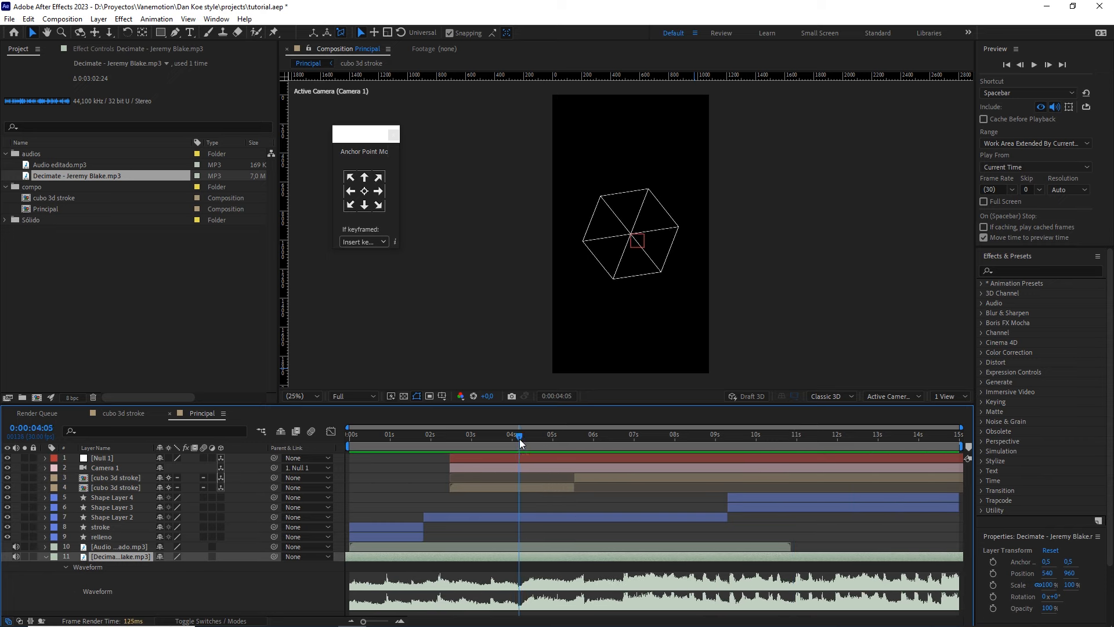
key("space")
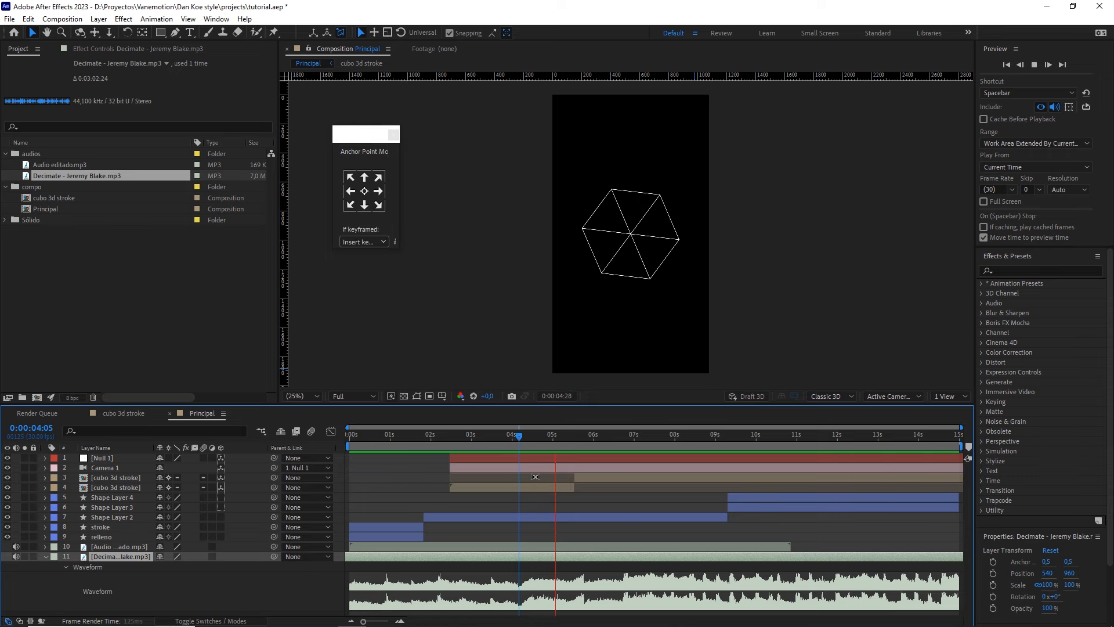
key("space")
left_click(24, 556)
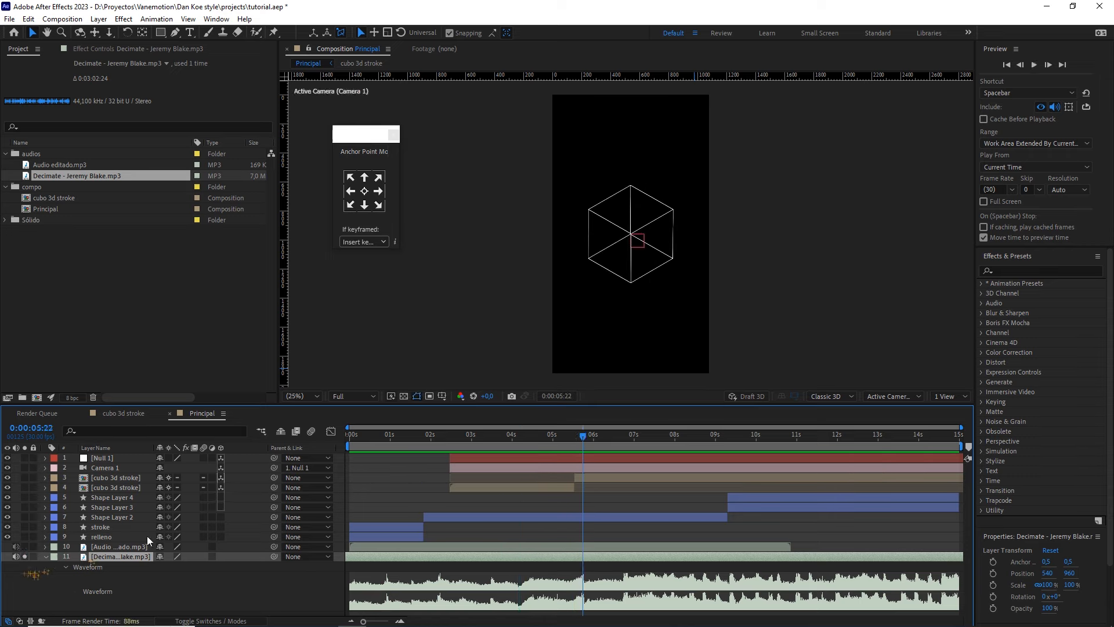
left_click_drag(526, 437, 518, 437)
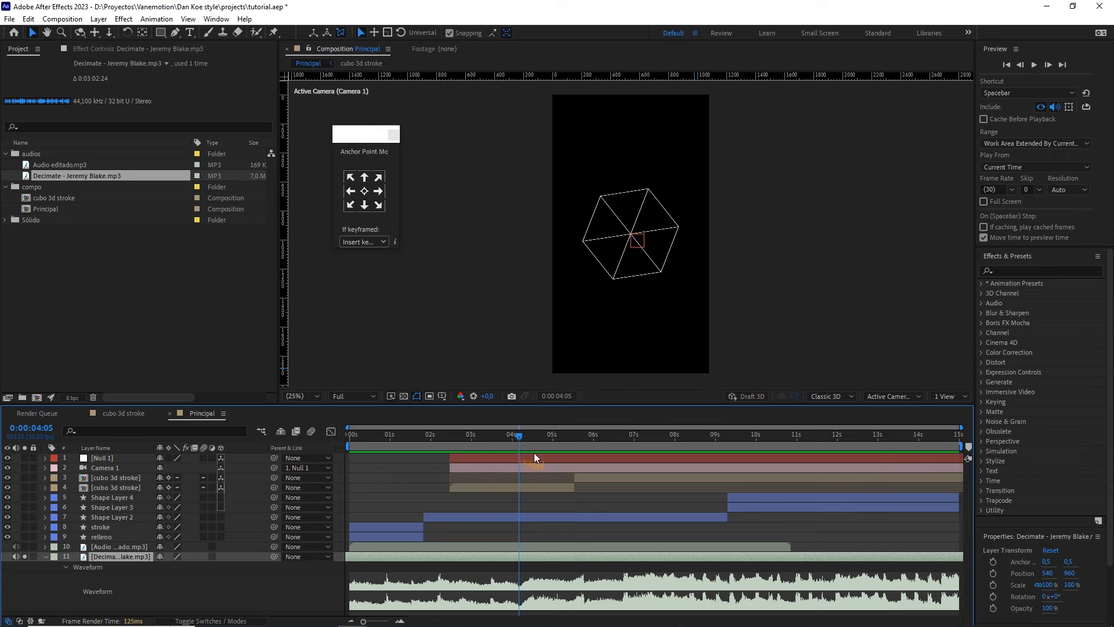
key("space")
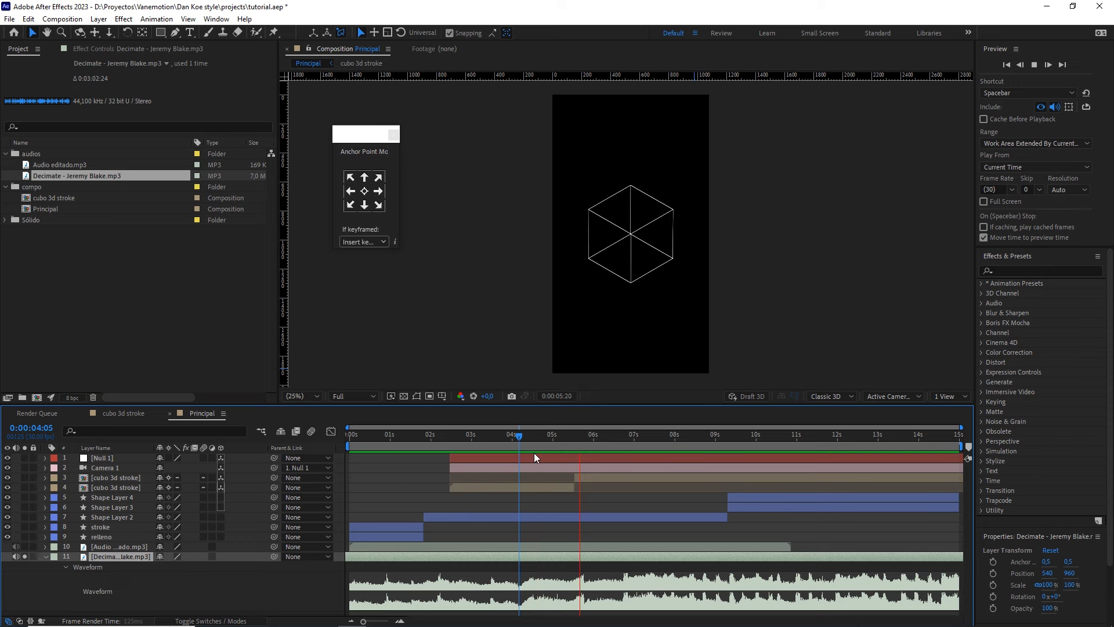
- Split the Decimate layer at 0:00:04:05, delete its first part and move the remaining part to start at 0:00:00:00
left_click(520, 436)
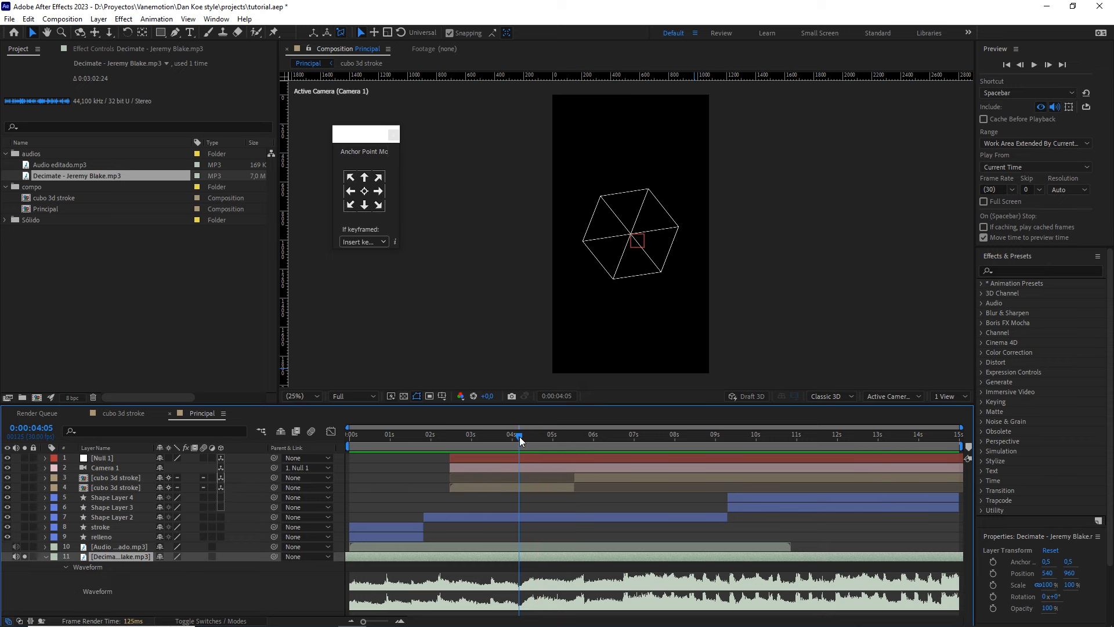
key("ctrl+shift+d")
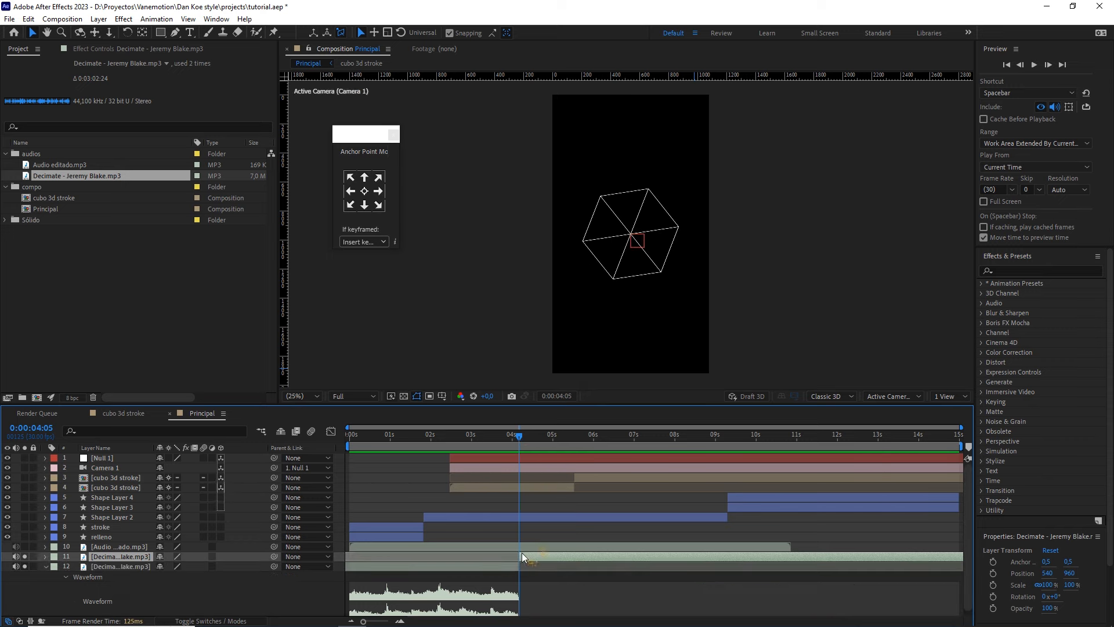
left_click(493, 567)
key("Delete")
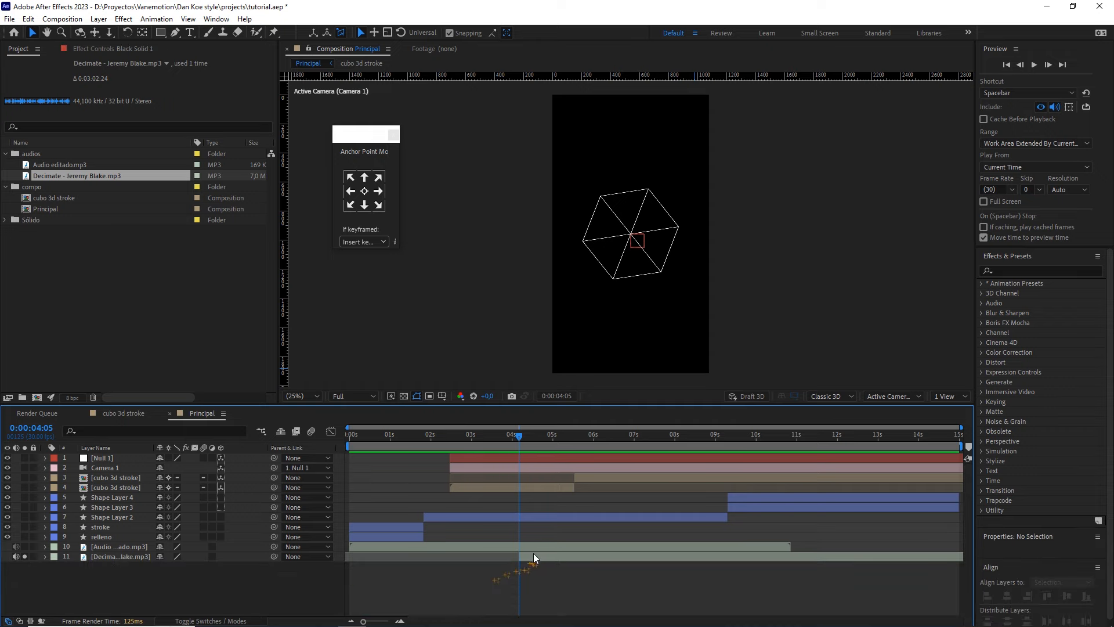
left_click_drag(541, 555, 379, 552)
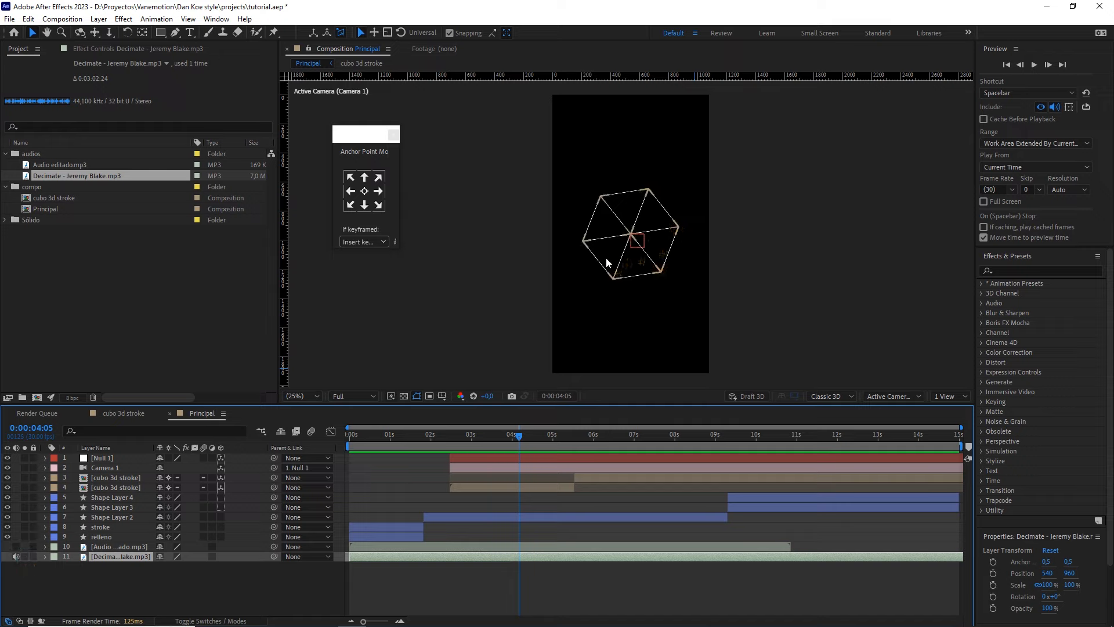
- Trim the composition to a work area ending where the Audio editado layer ends, around 0:00:10:25
left_click_drag(504, 433, 328, 434)
left_click_drag(362, 621, 360, 621)
left_click(784, 436)
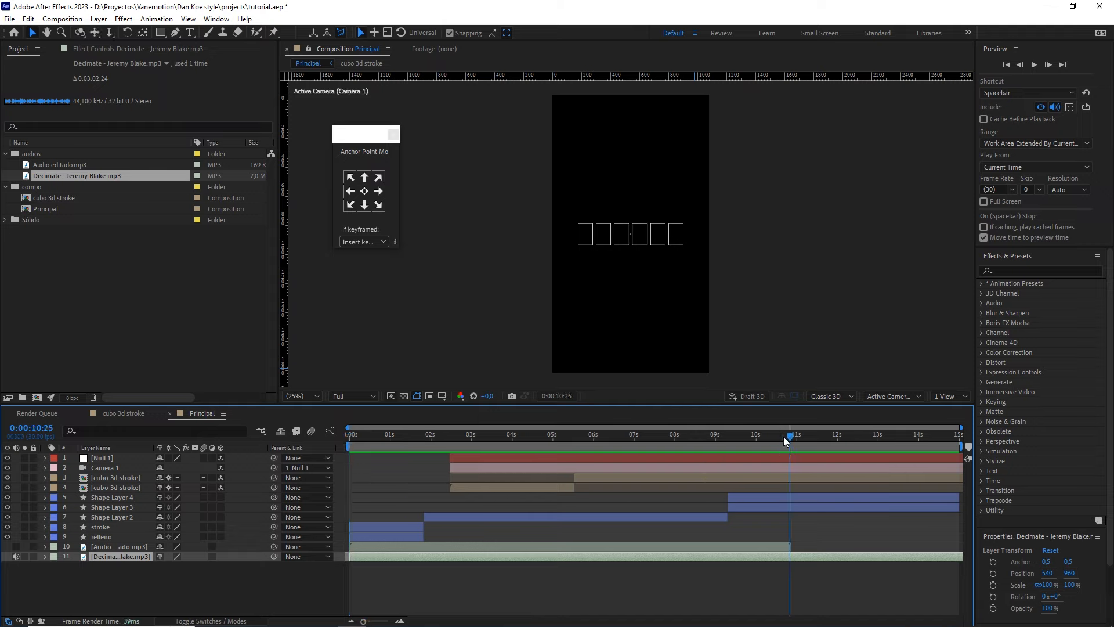
right_click(735, 446)
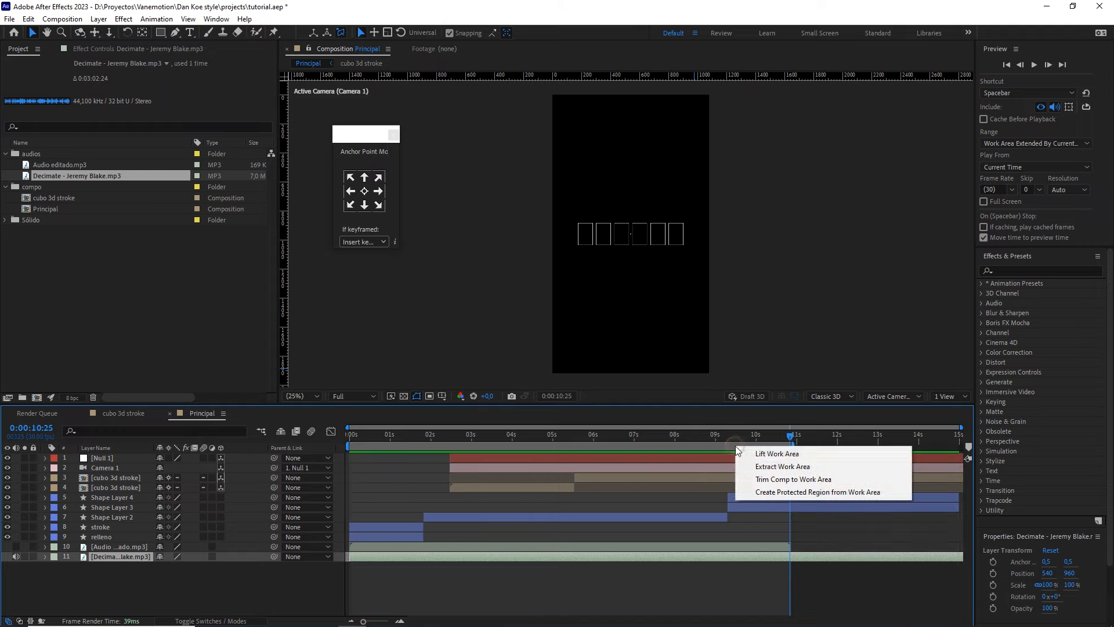
left_click(787, 481)
- Play the trimmed composition with the Decimate music from 0:00:00:00, then enlarge the viewer to 50% and return to the start
left_click_drag(803, 438, 300, 469)
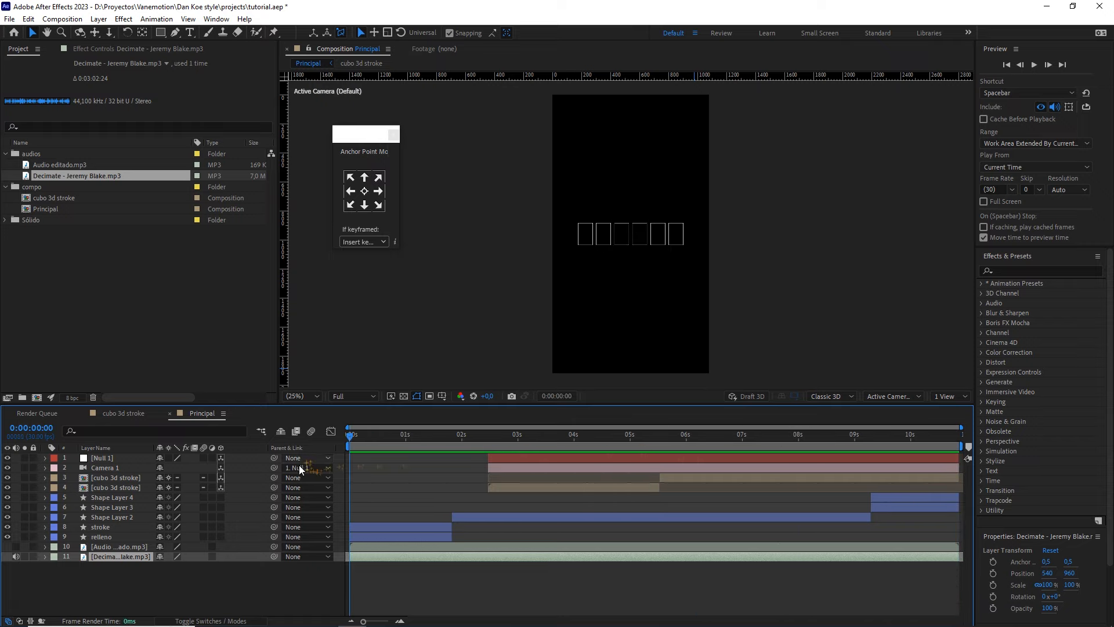
left_click(297, 585)
key("space")
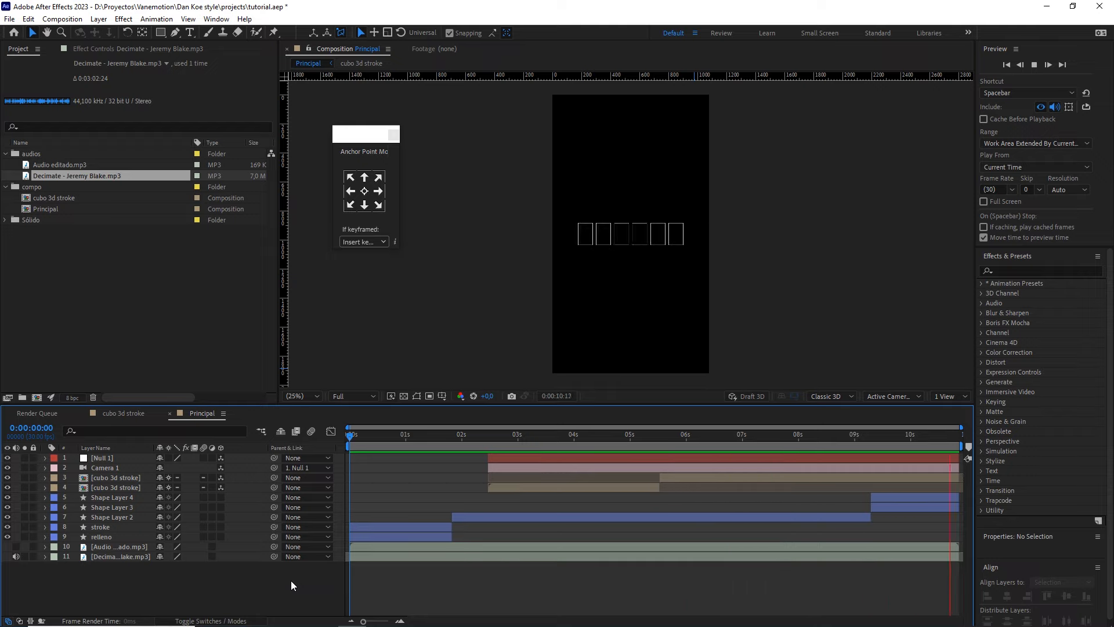
key("space")
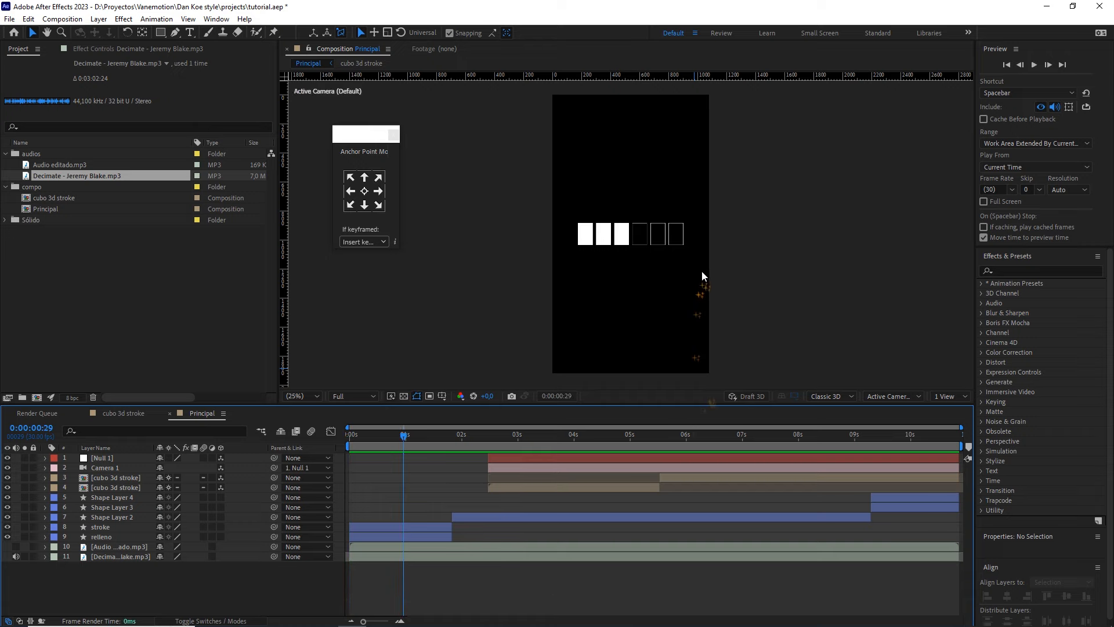
key("period")
left_click_drag(433, 435, 325, 435)
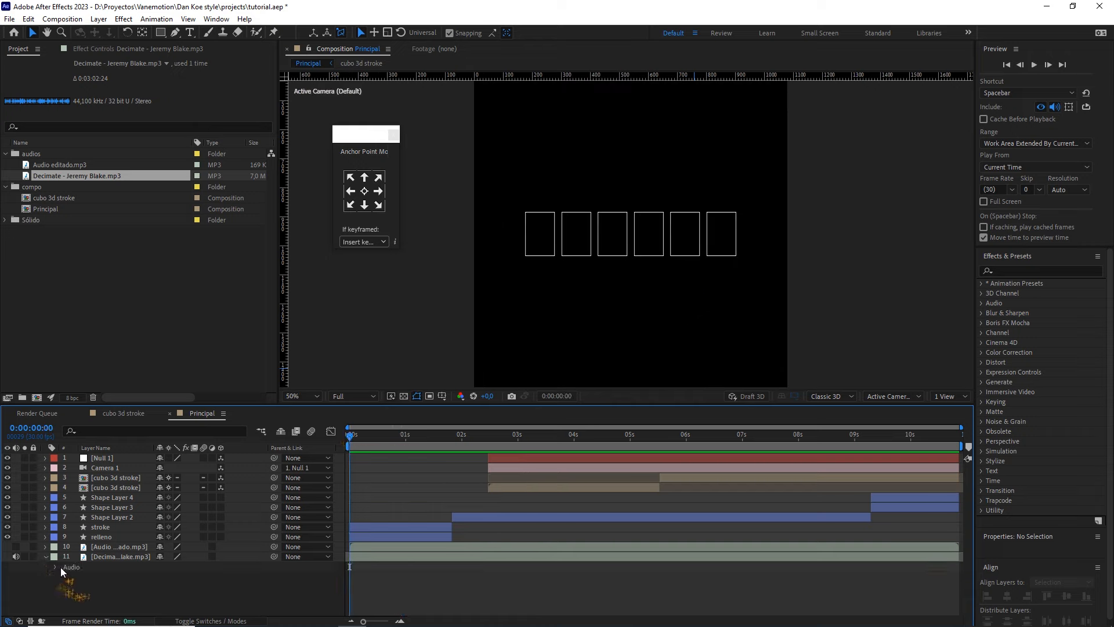
- Inspect the Decimate layer's Audio Levels and collapse its properties
left_click(57, 565)
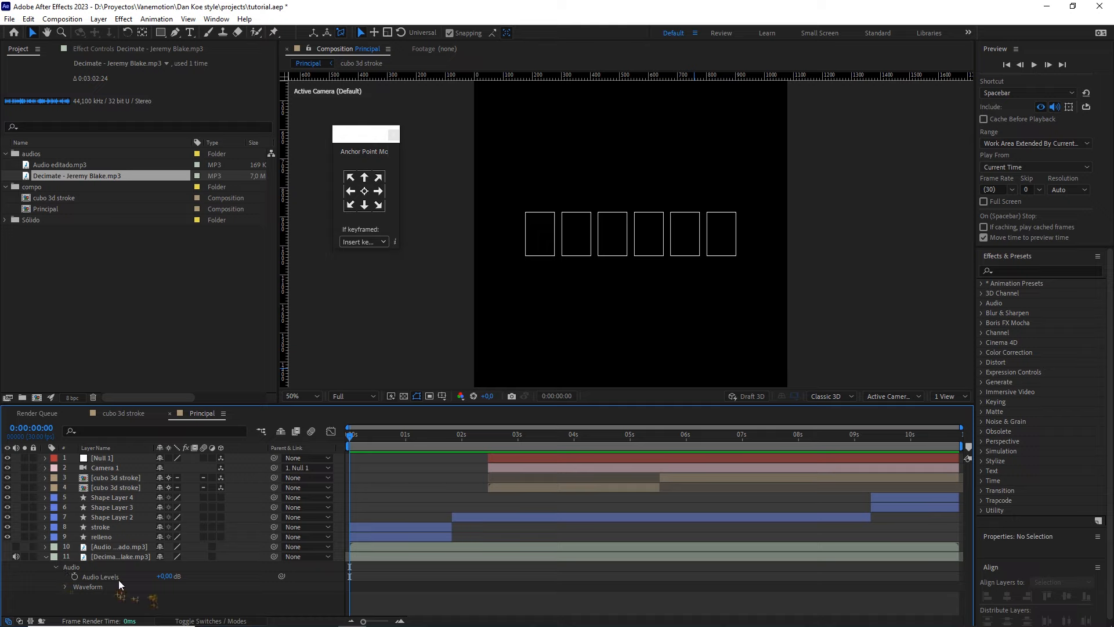
left_click(167, 576)
left_click(45, 558)
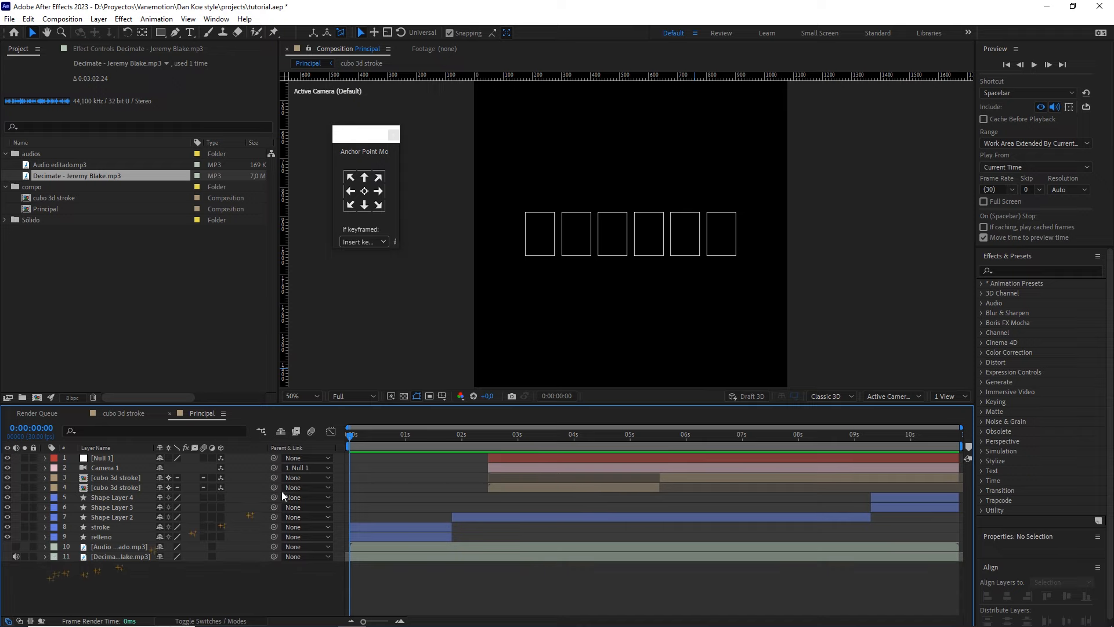
- Preview the animation with the Audio editado layer unmuted alongside the Decimate music, then mute Audio editado again
key("space")
left_click(16, 547)
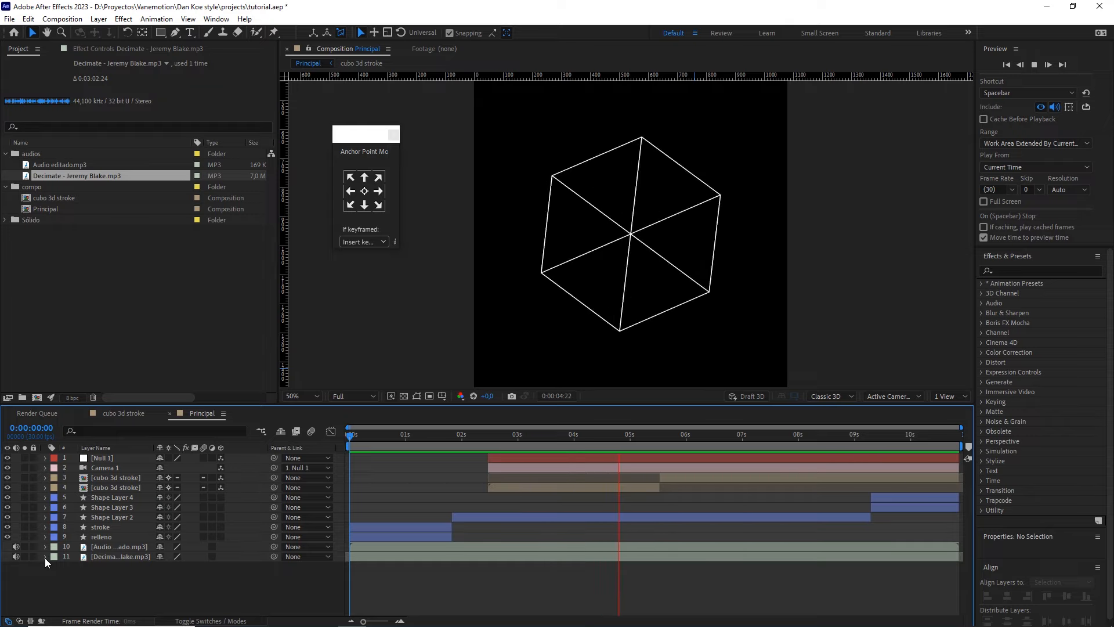
key("space")
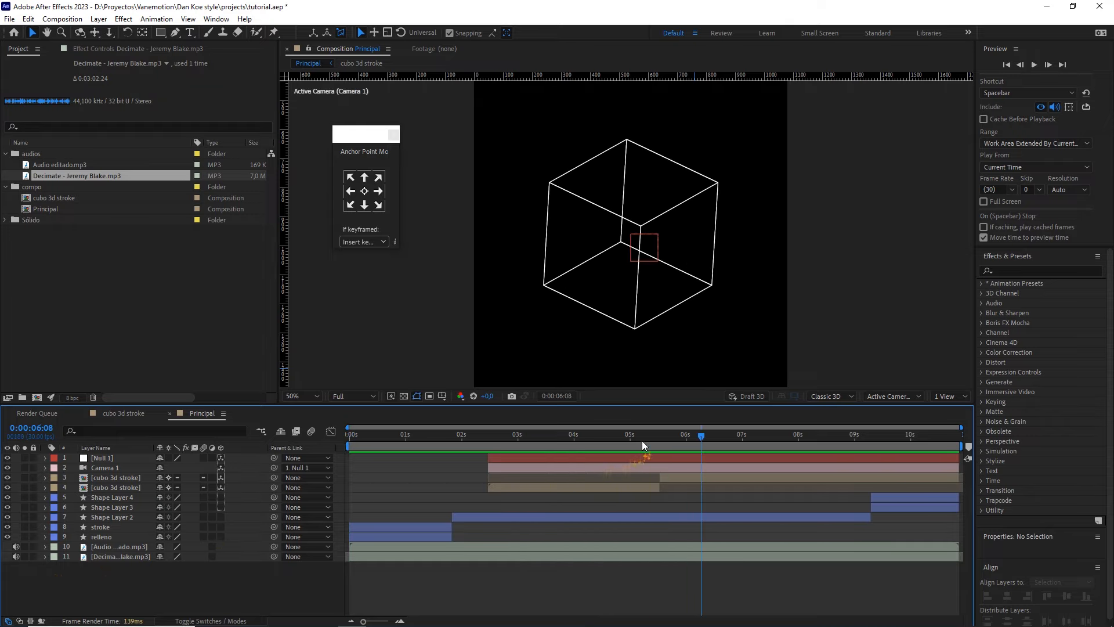
left_click(624, 437)
left_click(17, 547)
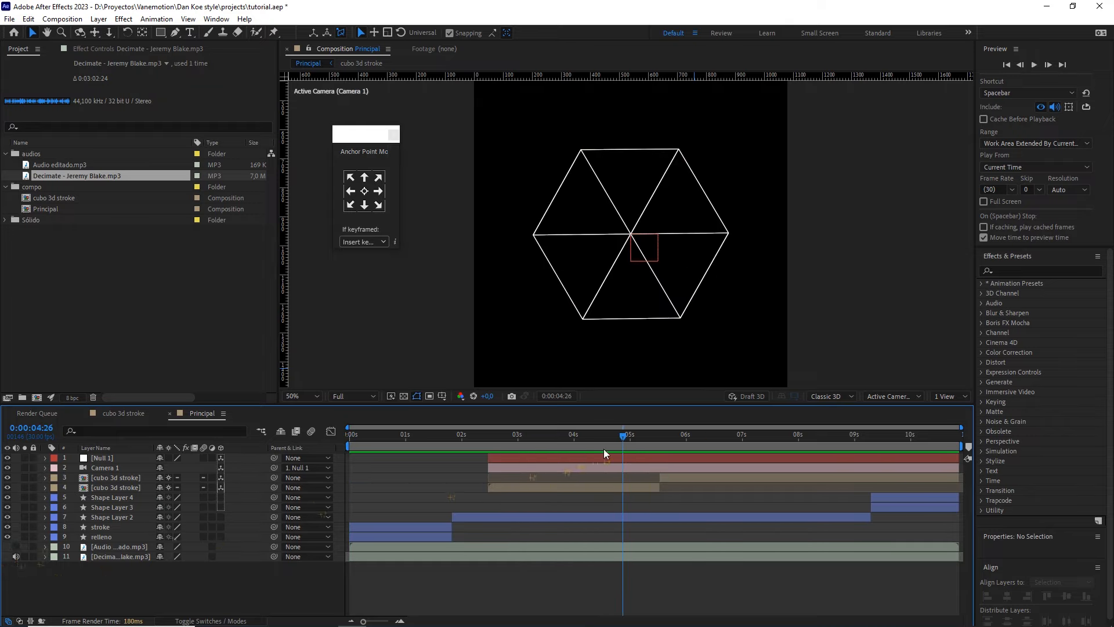
- Move to 0:00:03:29 and reveal the Decimate layer's waveform
left_click_drag(619, 444, 572, 441)
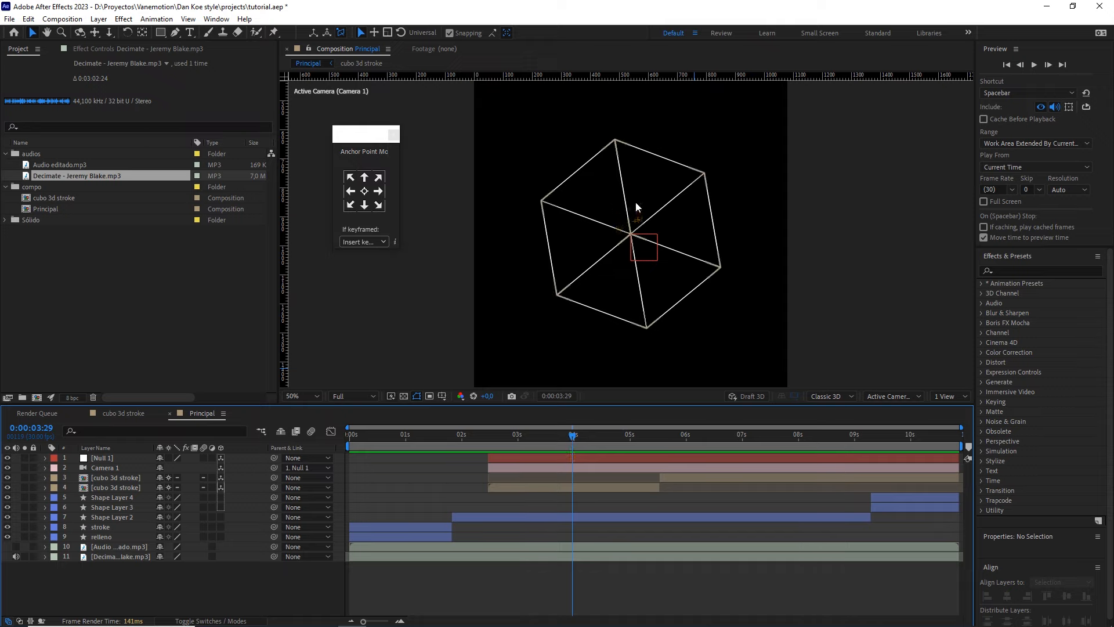
left_click(111, 556)
key("l")
key("l")
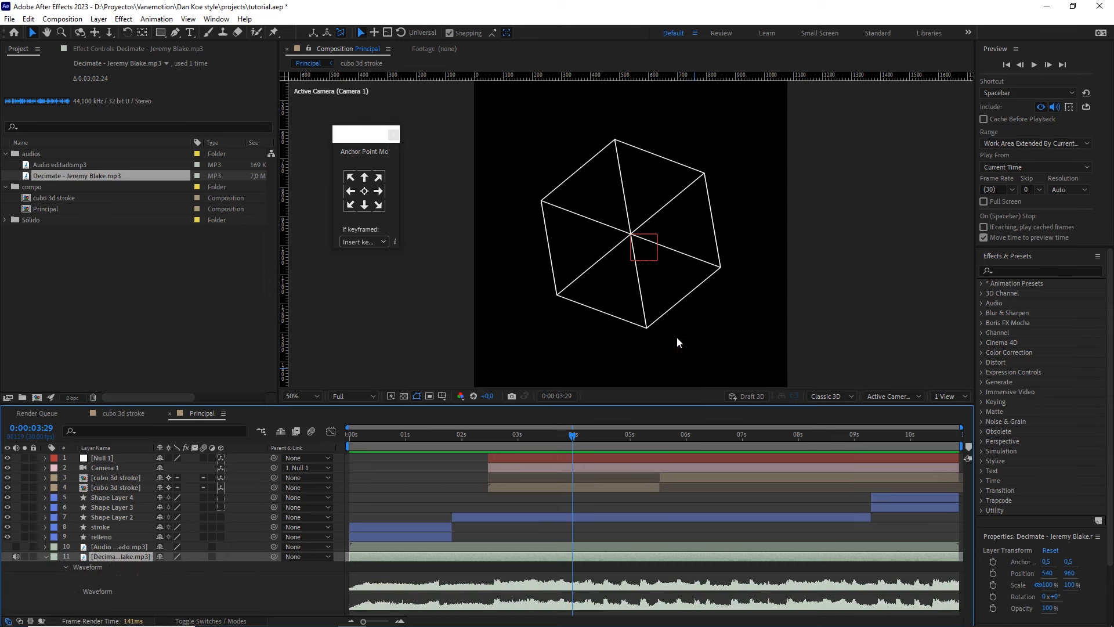
- Play the cube rotation against the music from 0:00:03:29 and replay the section from 0:00:04:10
key("space")
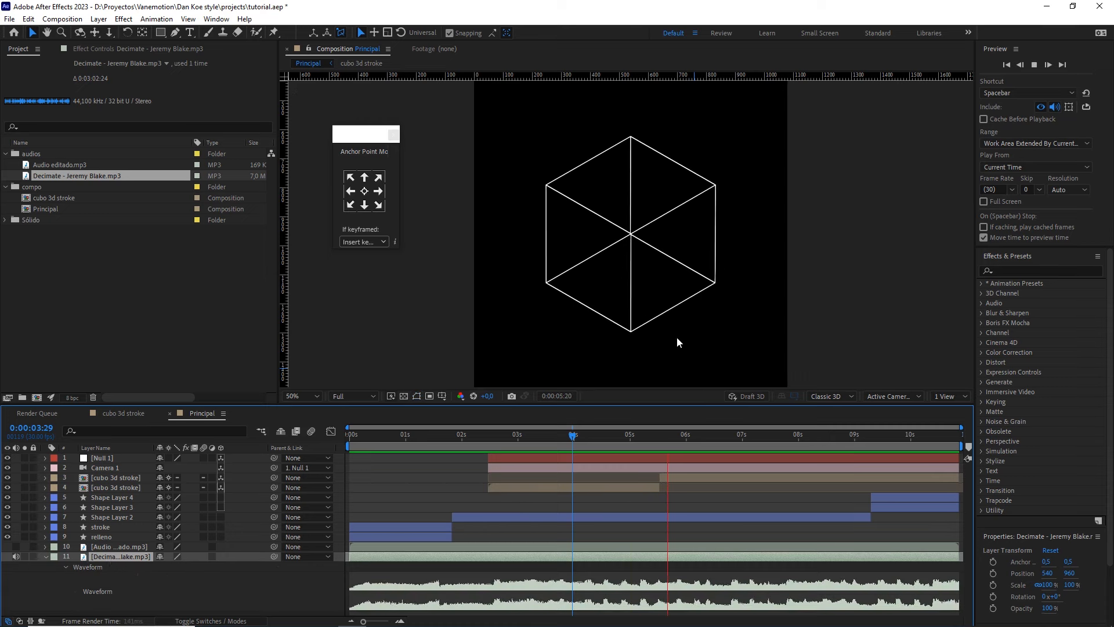
left_click_drag(633, 440, 605, 441)
key("space")
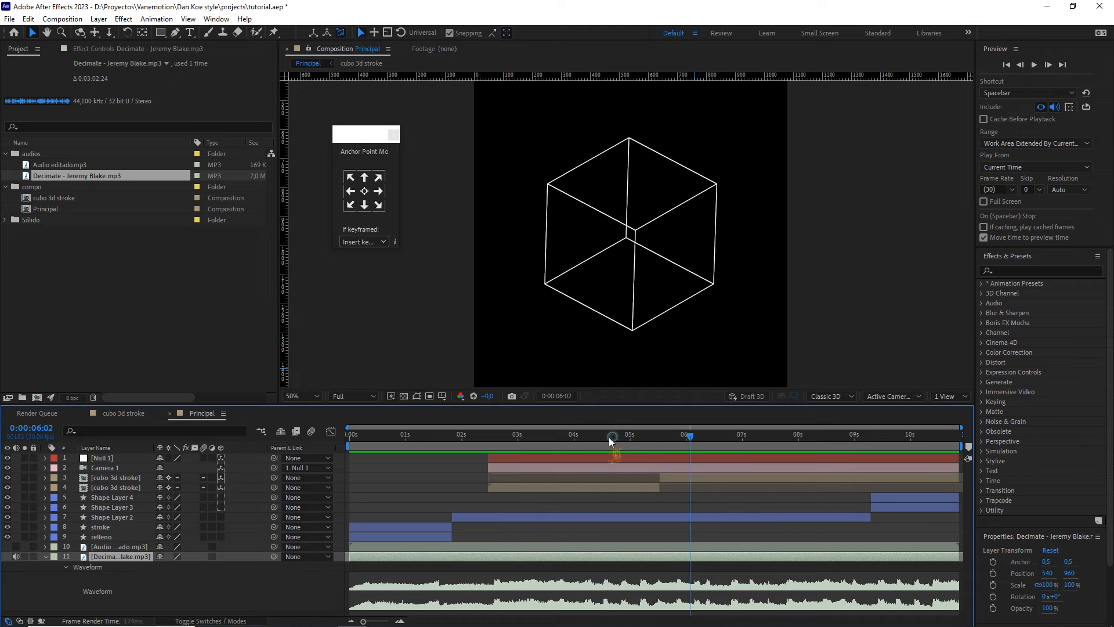
left_click_drag(609, 438, 592, 437)
key("space")
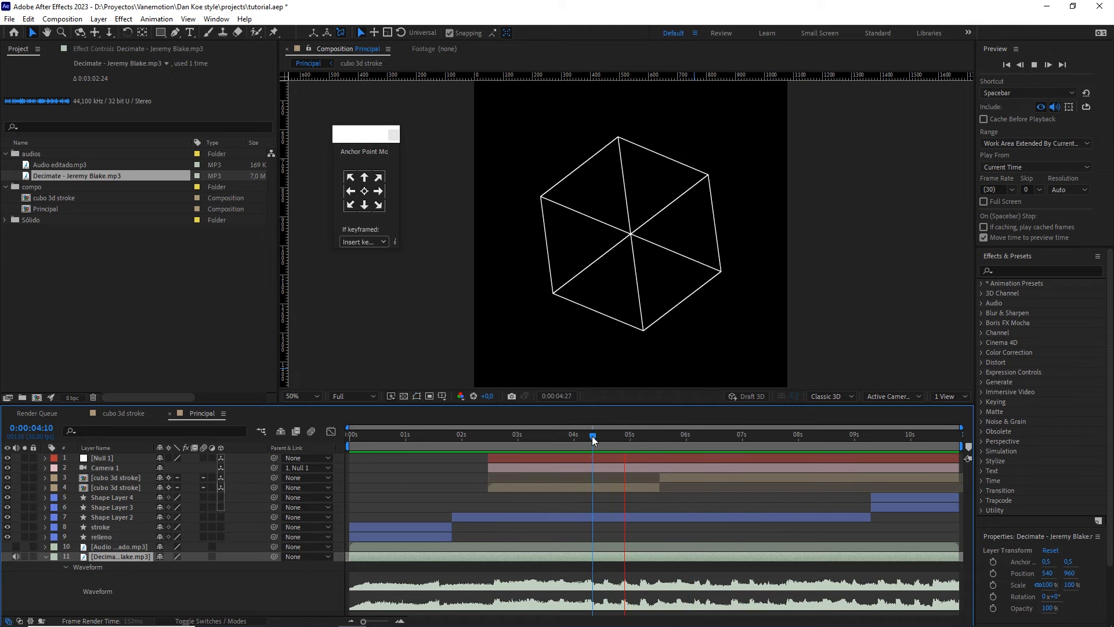
- Play the composition from 0:00:00:00 with no layer selected, then move to 0:00:01:23 near the end of the filling rectangles
left_click_drag(592, 437, 350, 434)
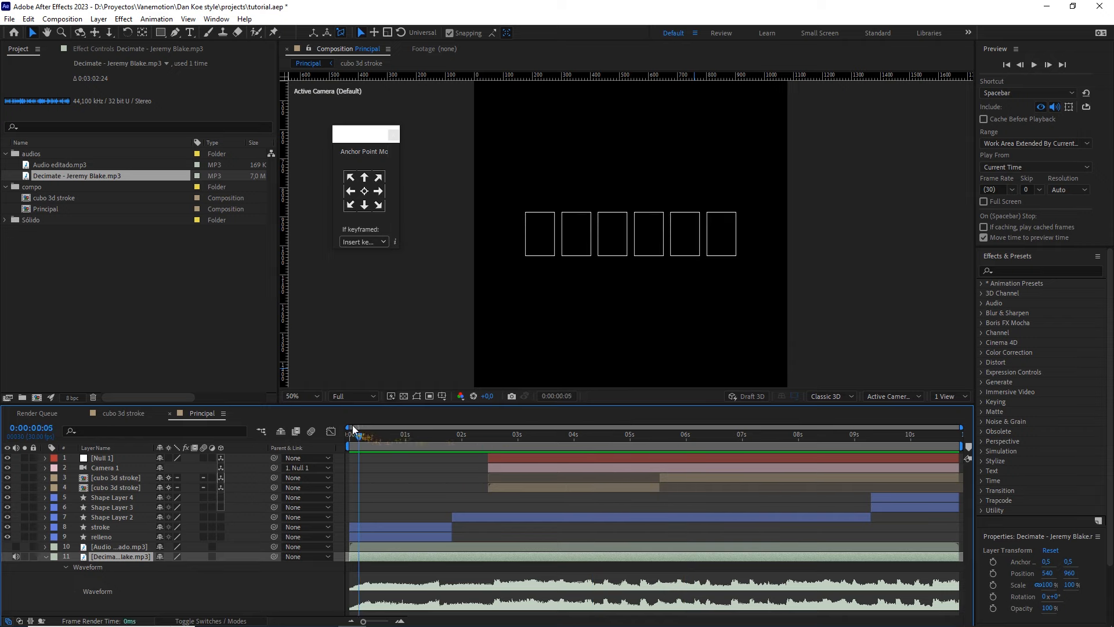
left_click(412, 468)
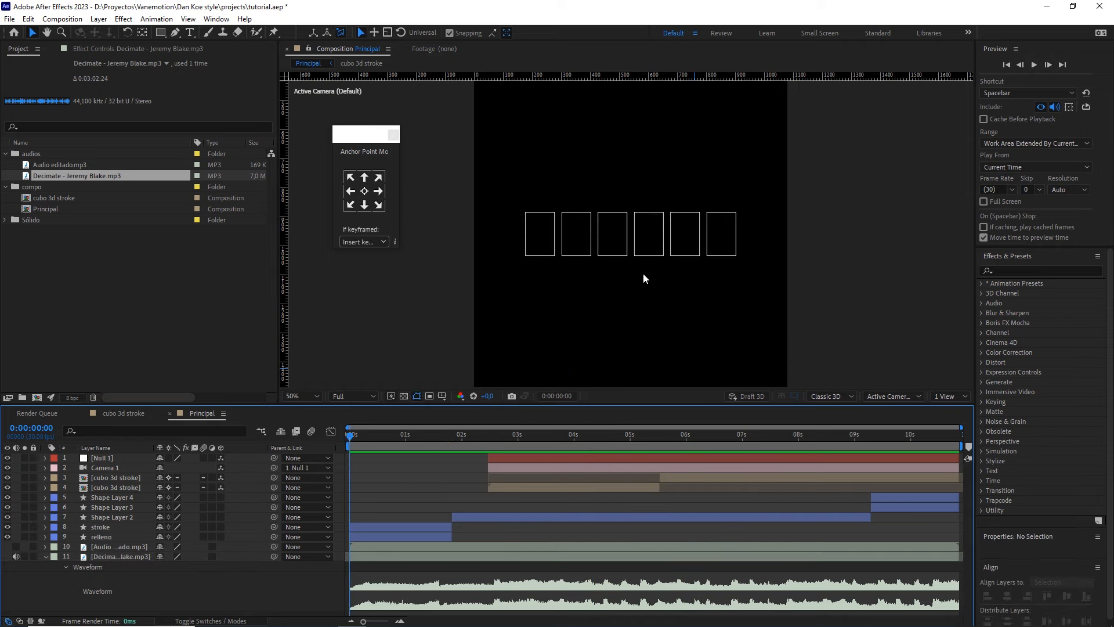
key("space")
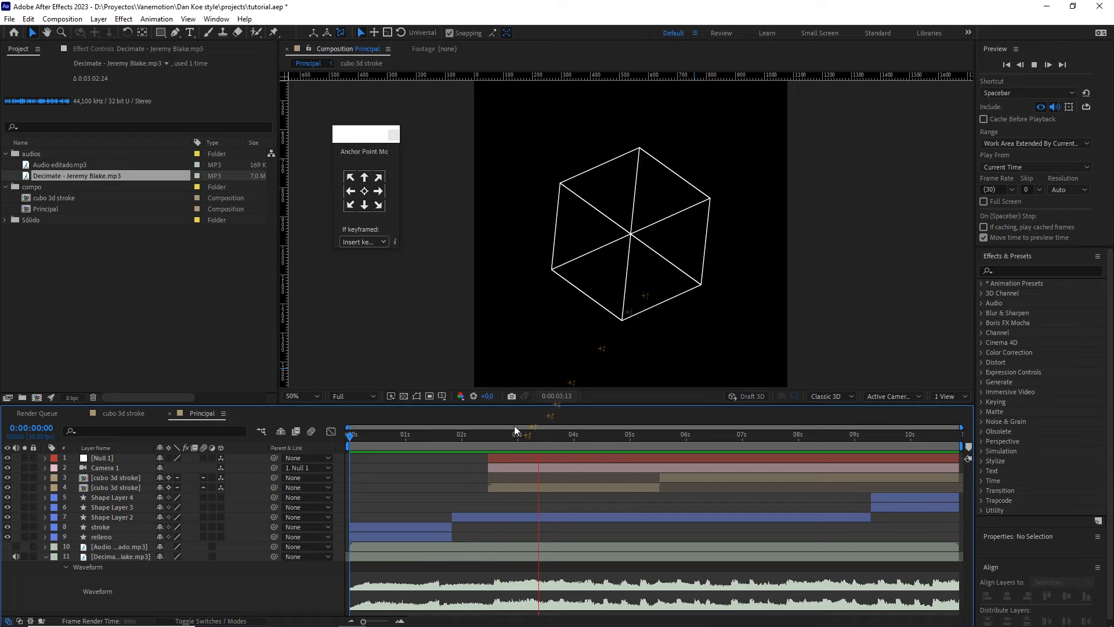
left_click_drag(506, 436, 449, 435)
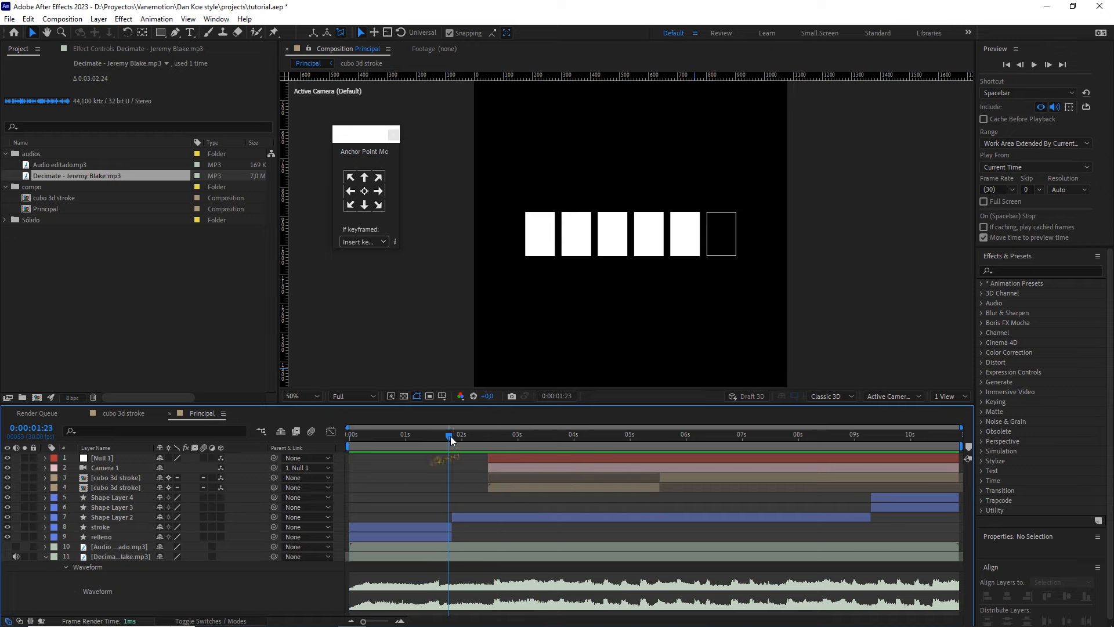
- Scrub the music's beat changes up to 0:00:02:20, then play the composition from 0:00:01:24 to check the sync
left_click_drag(452, 439, 499, 437)
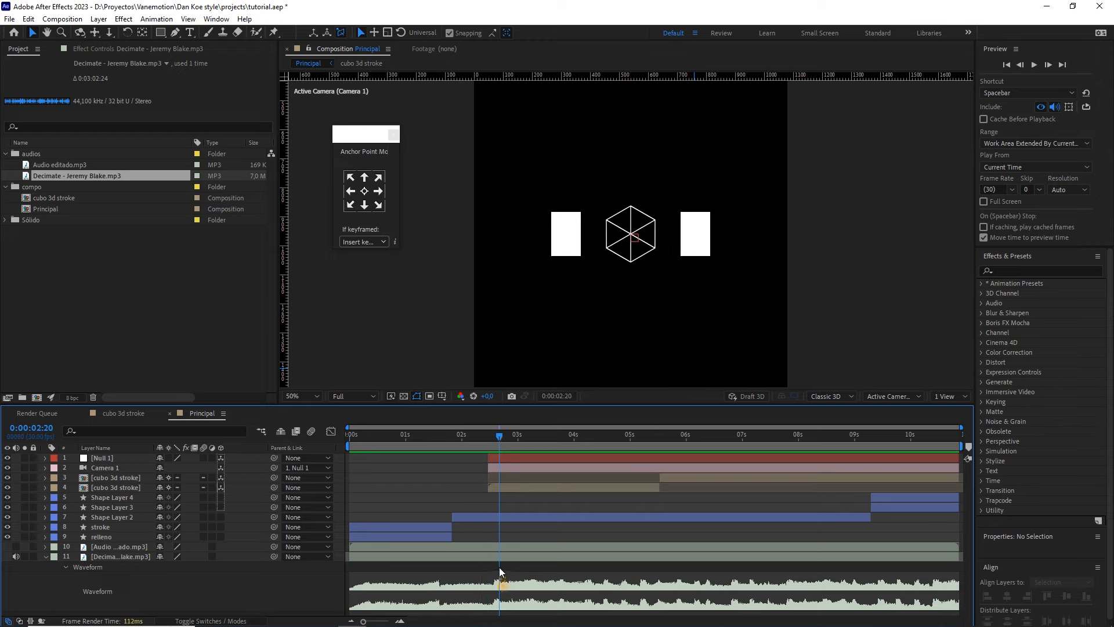
left_click_drag(497, 441, 451, 439)
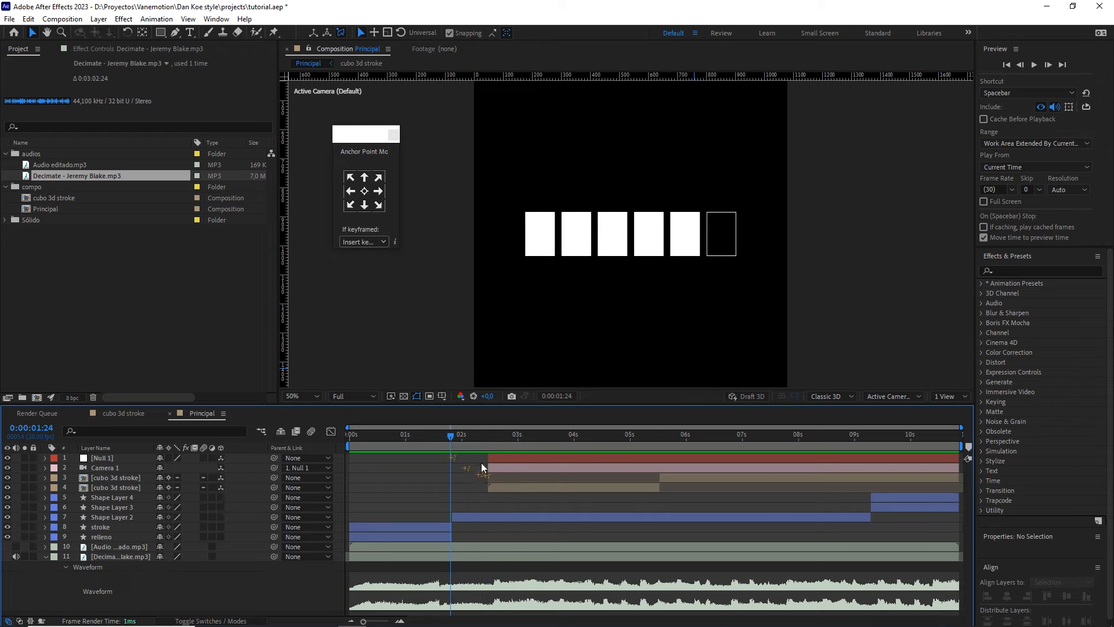
key("space")
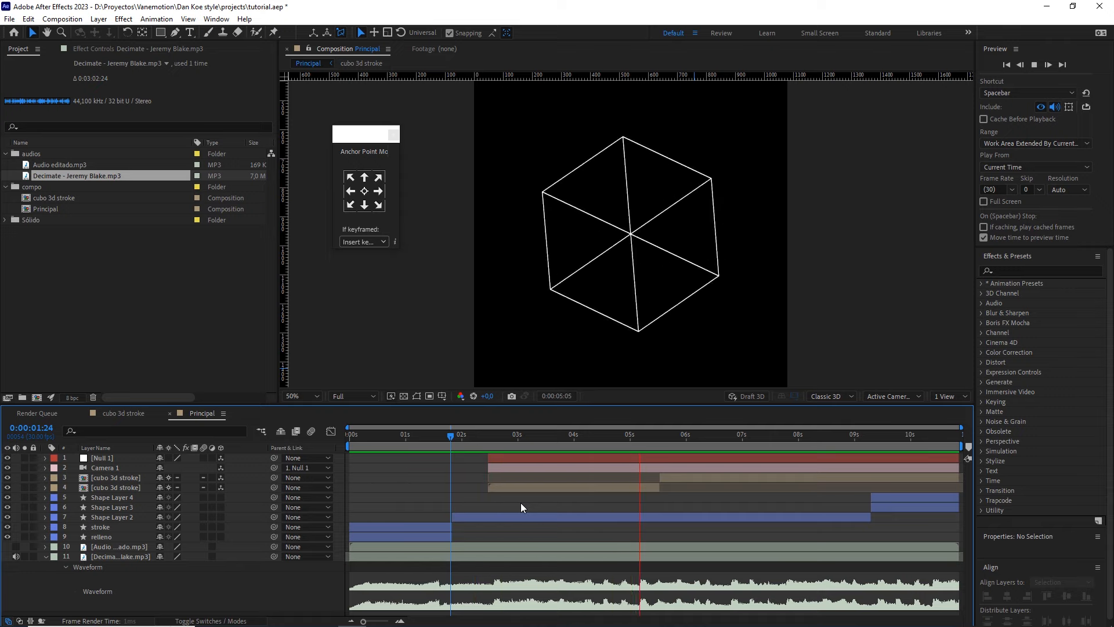
key("space")
- Play the whole composition from 0:00:00:00 and return to the first frame
left_click_drag(506, 435, 350, 437)
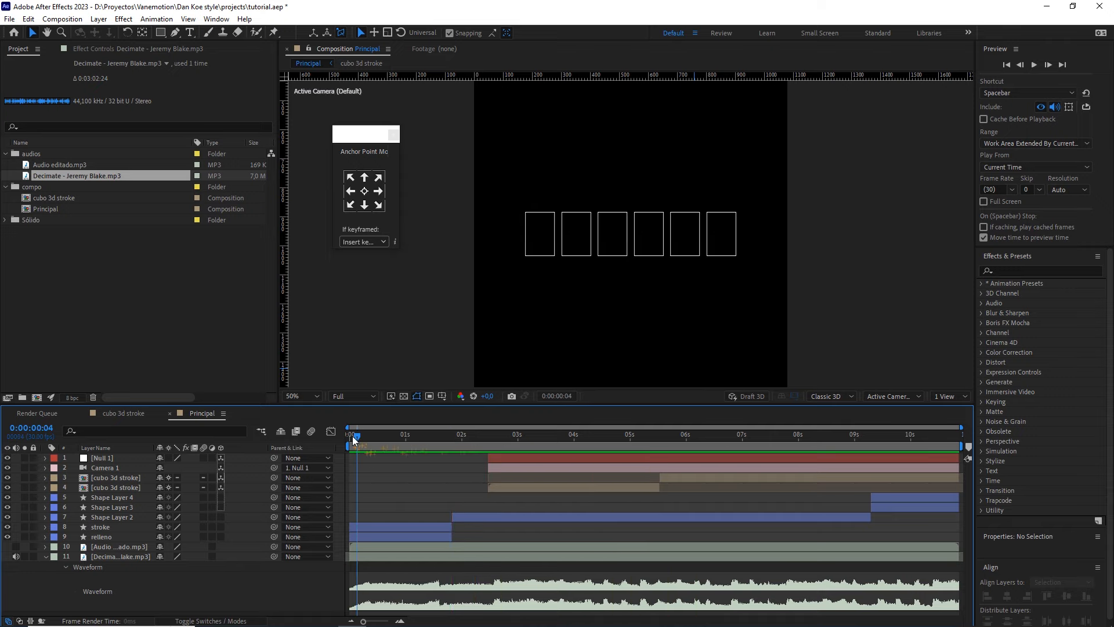
key("space")
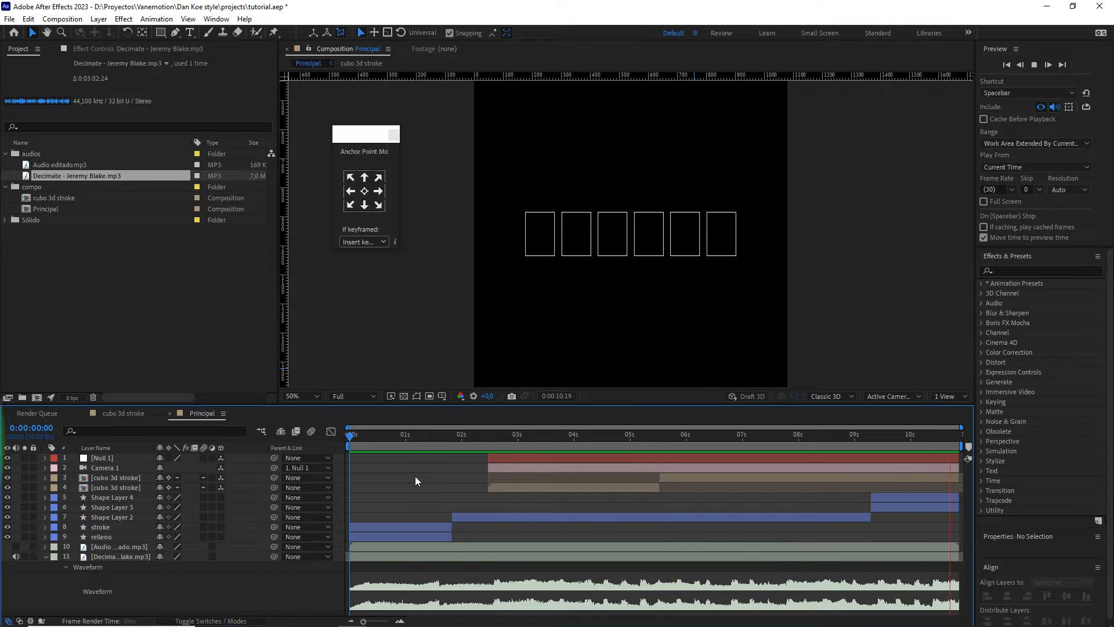
key("space")
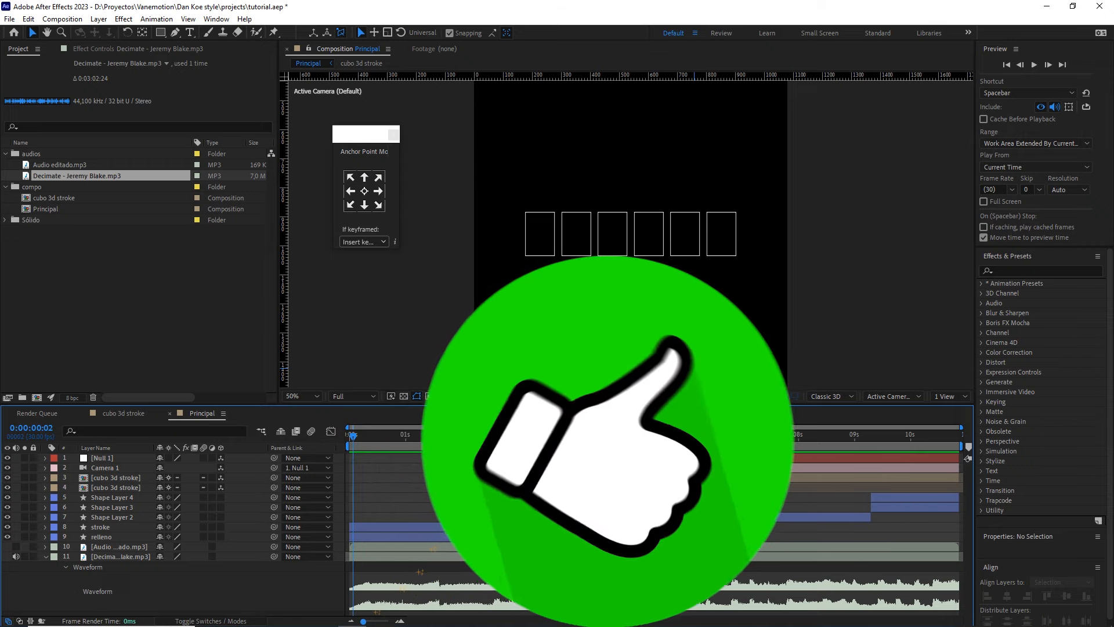
left_click_drag(358, 435, 348, 435)
left_click(349, 432)
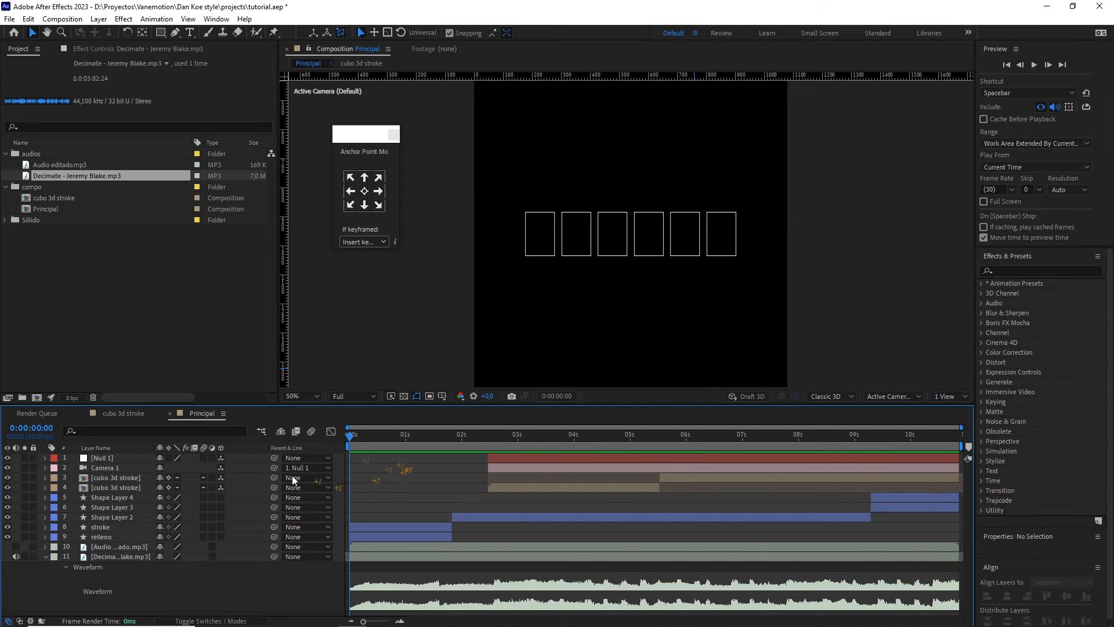
- Collapse the Decimate layer's waveform and add a new adjustment layer above all other layers
left_click(45, 556)
right_click(141, 576)
mouse_move(247, 441)
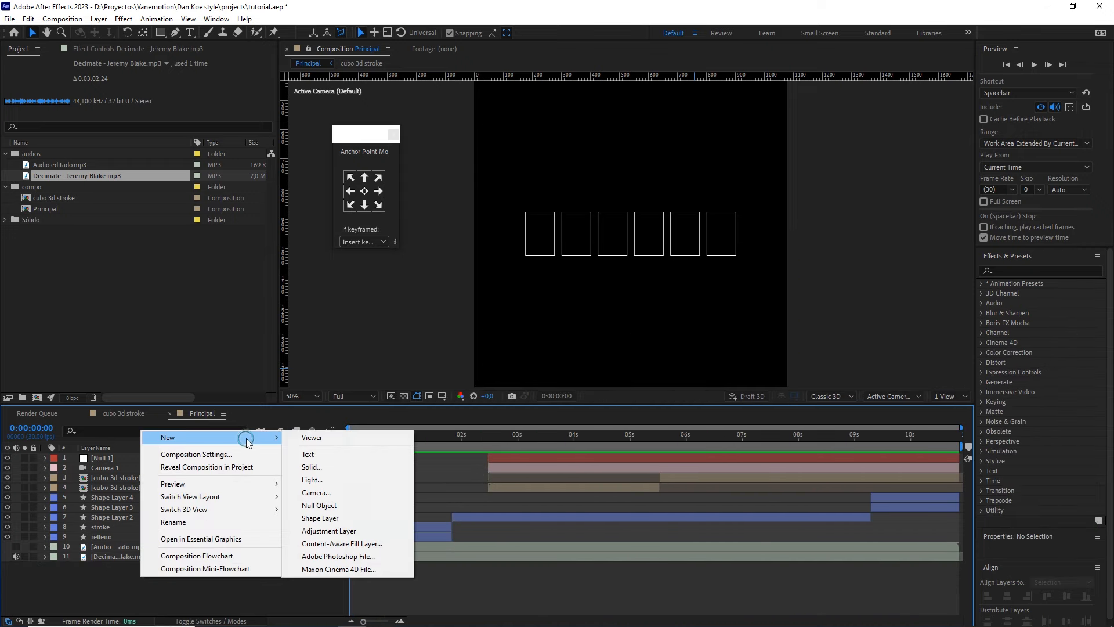
left_click(318, 530)
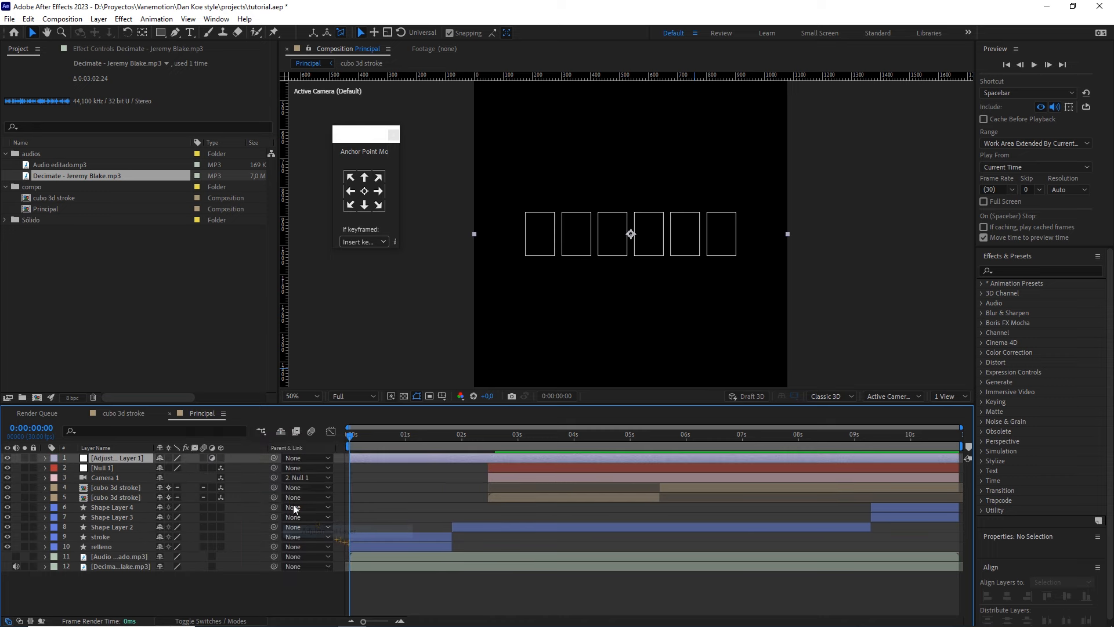
- Search the effects for "inver" and apply the Invert effect to the adjustment layer
left_click(141, 460)
left_click(1023, 271)
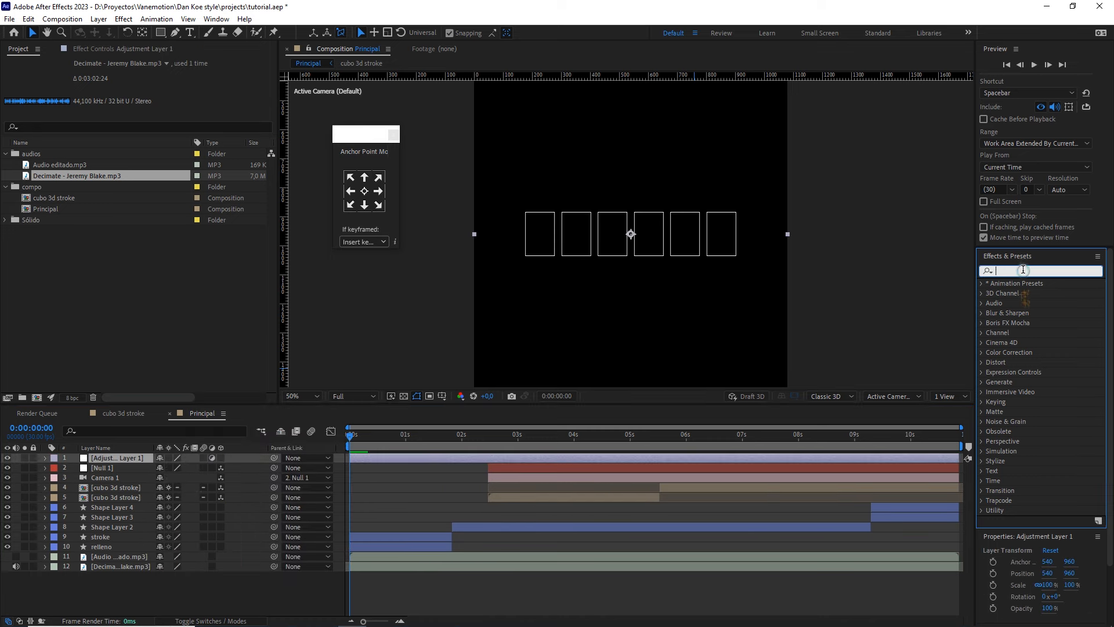
type("inver")
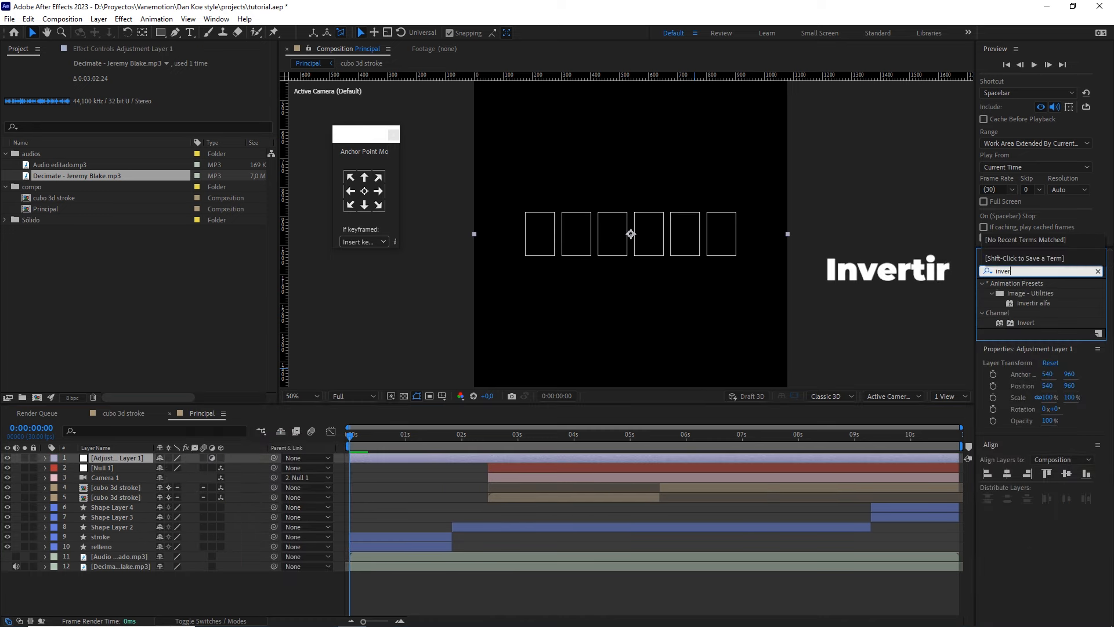
left_click_drag(1026, 322, 116, 457)
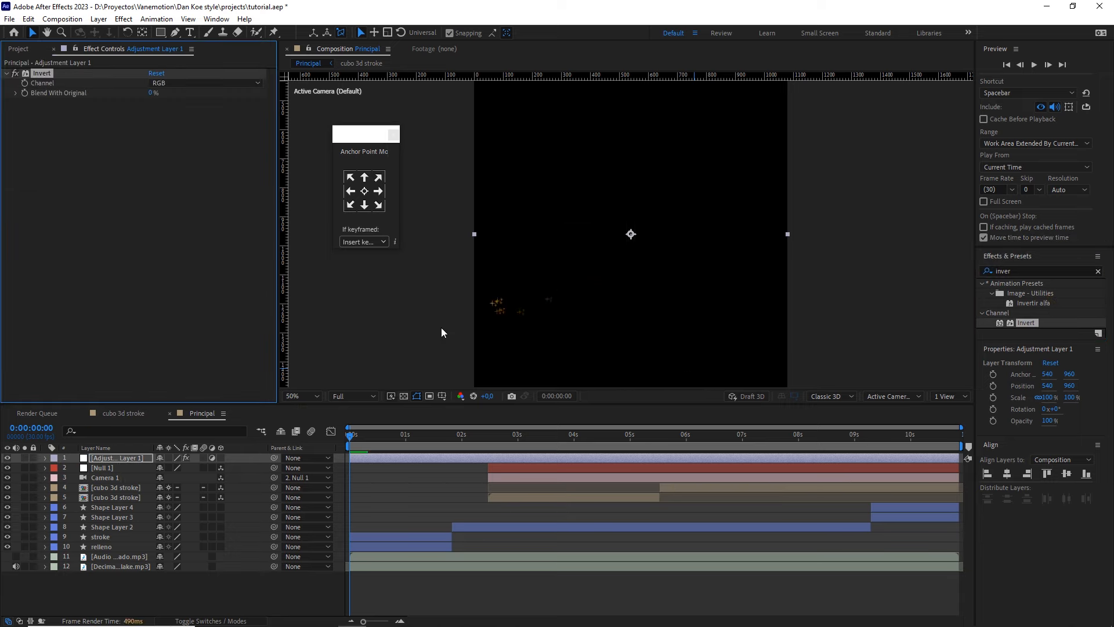
- Create a black 1080 x 1920 px solid and place it directly below the relleno layer as the background
right_click(190, 585)
mouse_move(243, 445)
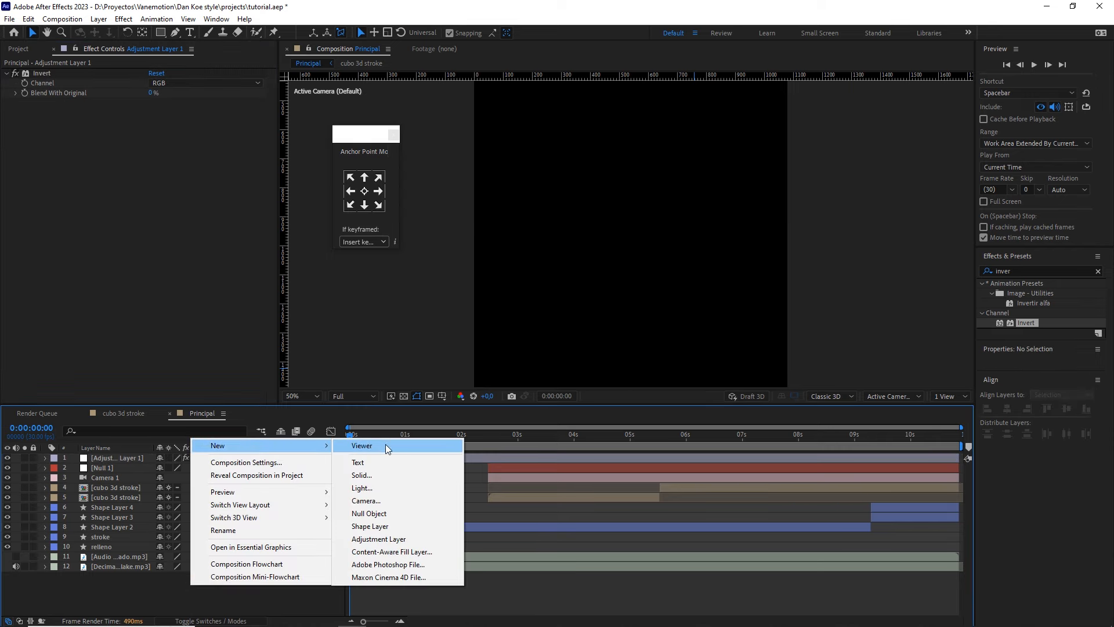
left_click(381, 472)
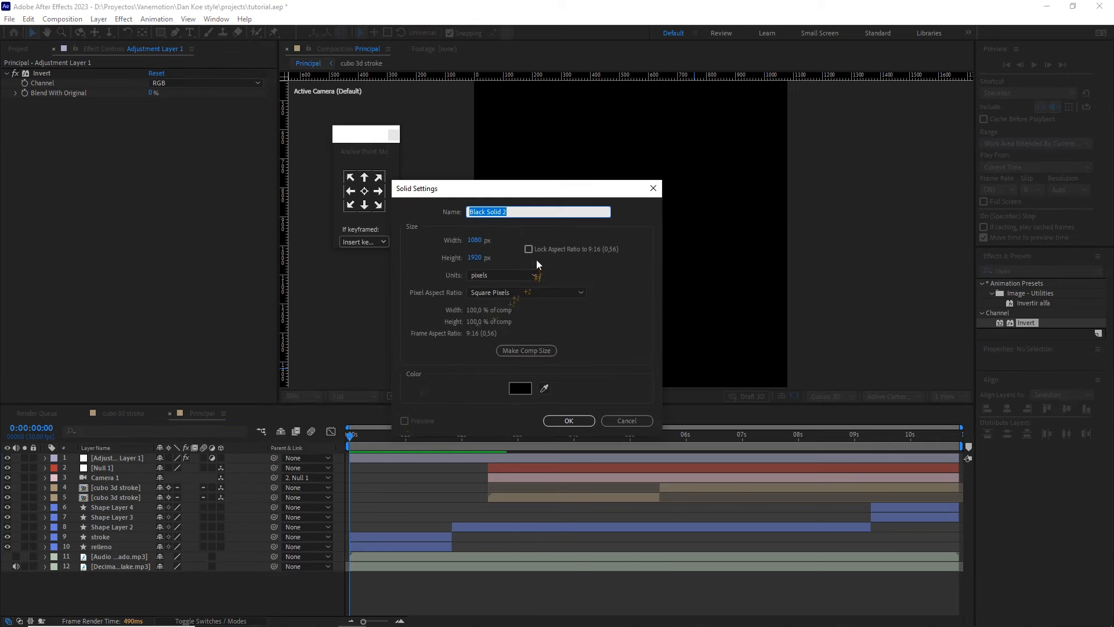
left_click(519, 389)
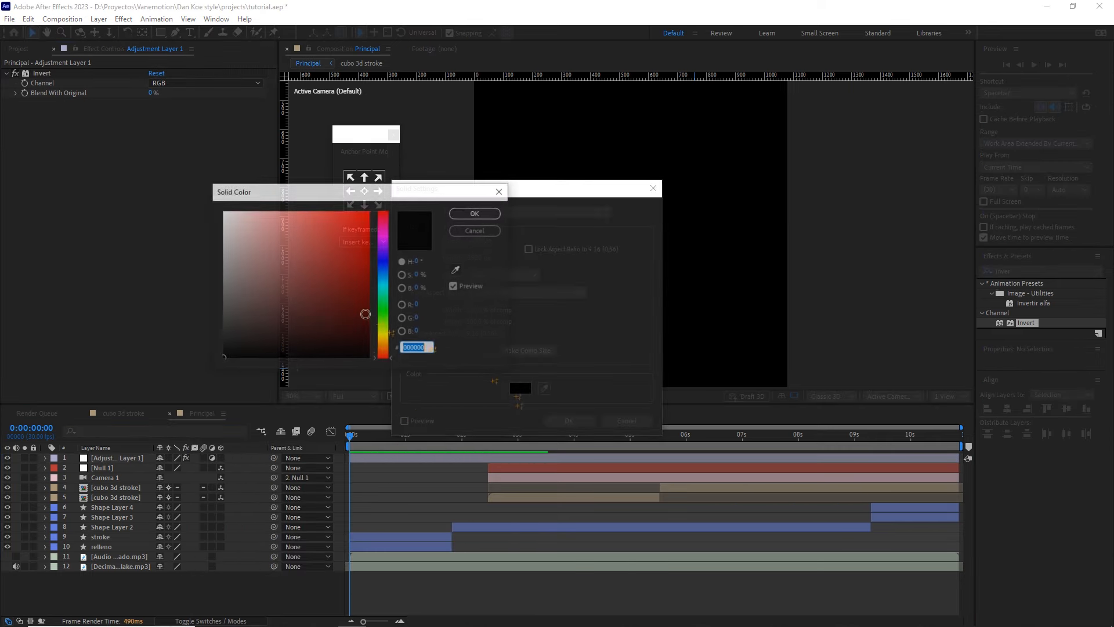
left_click(480, 213)
left_click(568, 420)
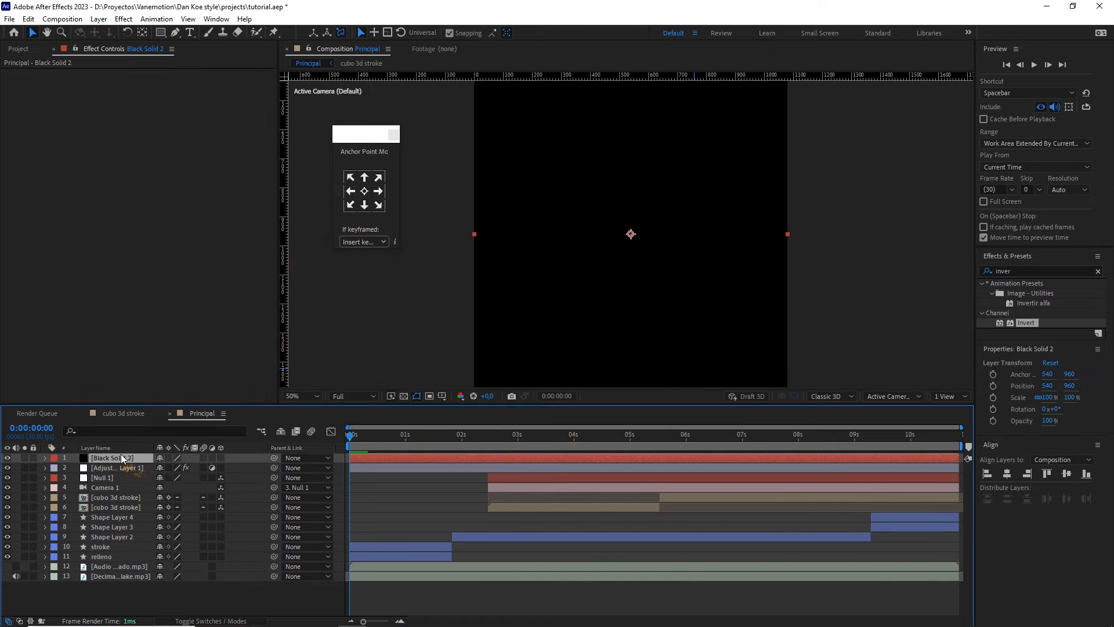
left_click_drag(113, 458, 118, 566)
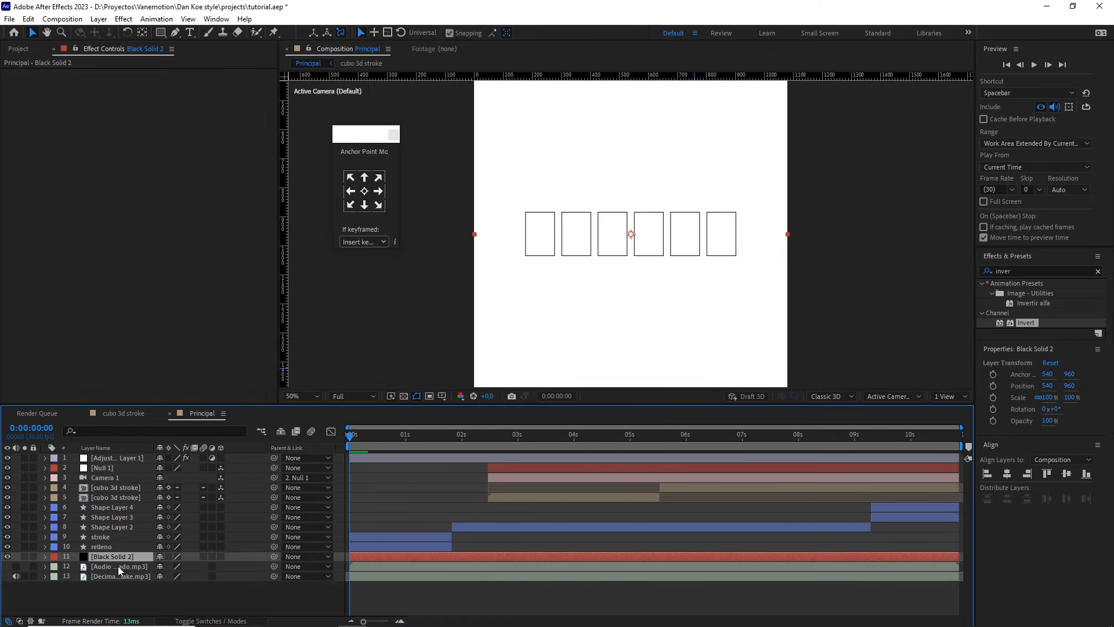
left_click(240, 590)
- Compare the frame with the adjustment layer's Invert effect switched off and on, leaving the effect enabled
left_click(395, 458)
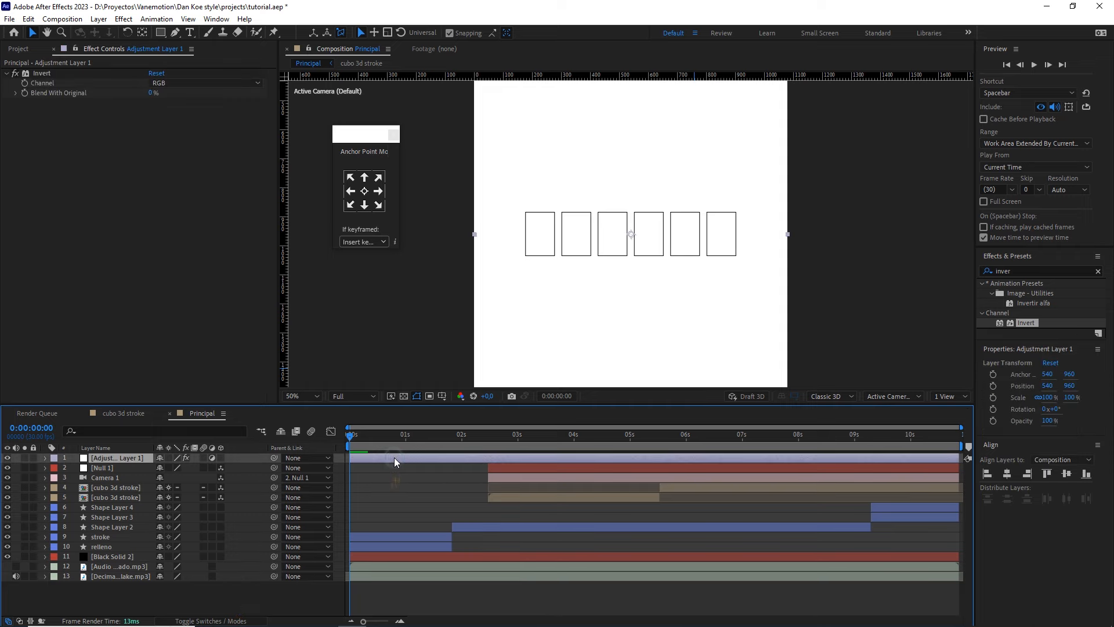
left_click(17, 75)
left_click(18, 76)
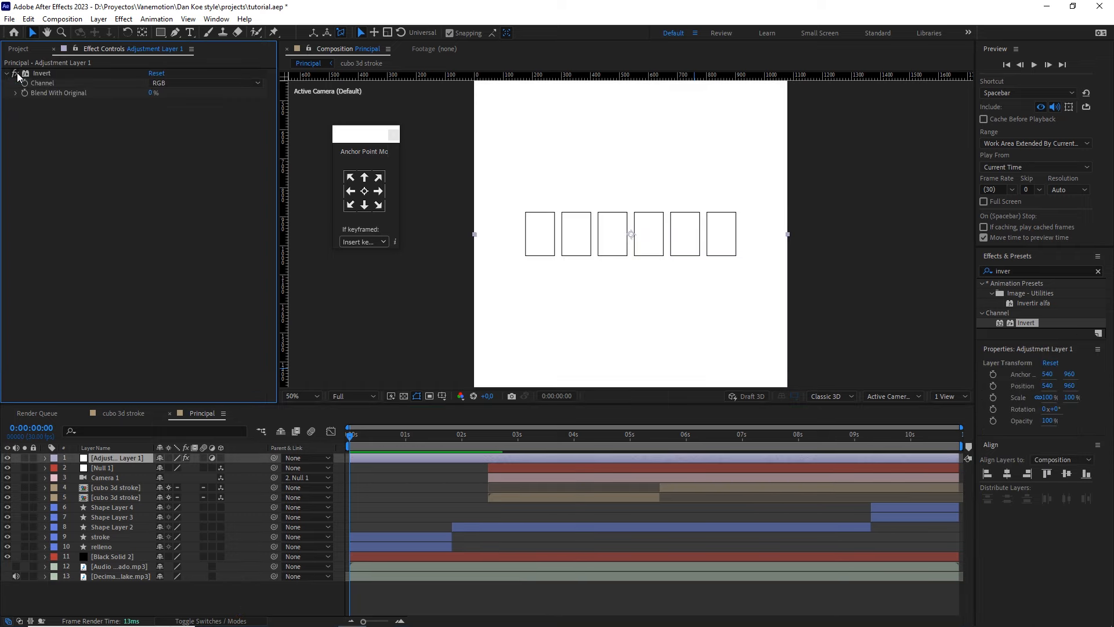
left_click(18, 75)
left_click(15, 74)
left_click(16, 74)
left_click(16, 73)
- Reveal the relleno layer's mask keyframes and trim the adjustment layer's start to the last one at 0:00:01:25
left_click_drag(359, 447, 417, 459)
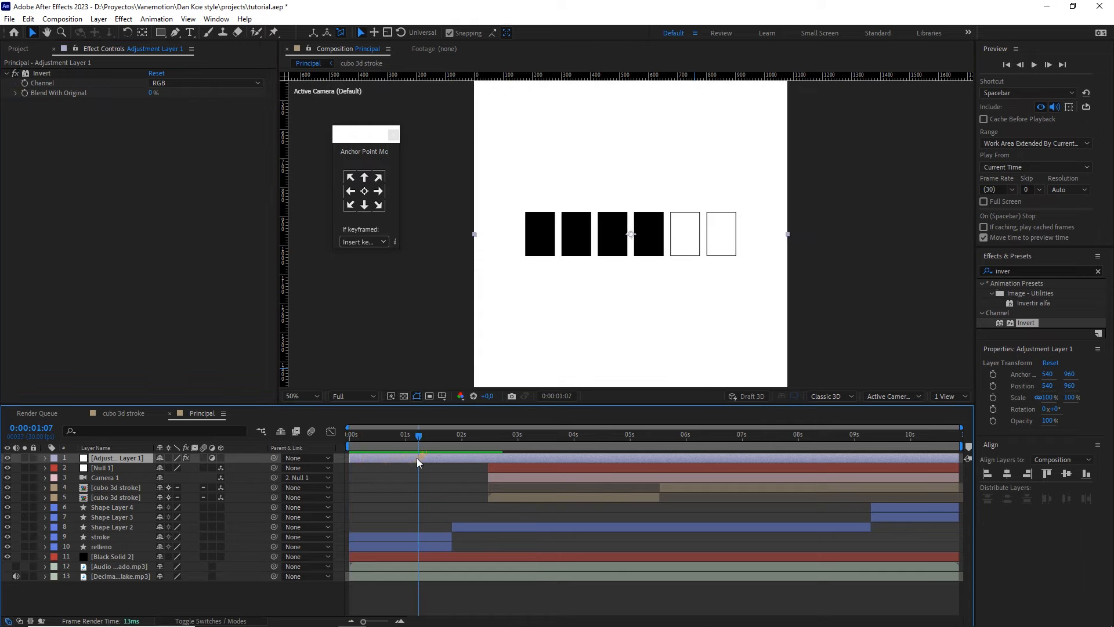
left_click(395, 548)
key("m")
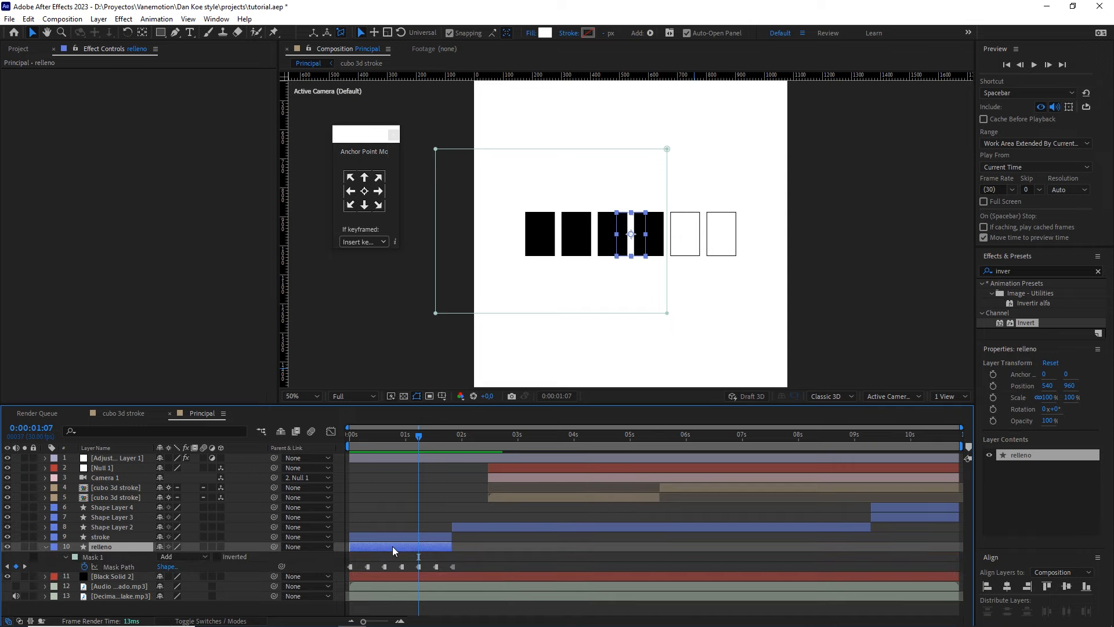
left_click_drag(424, 434, 438, 461)
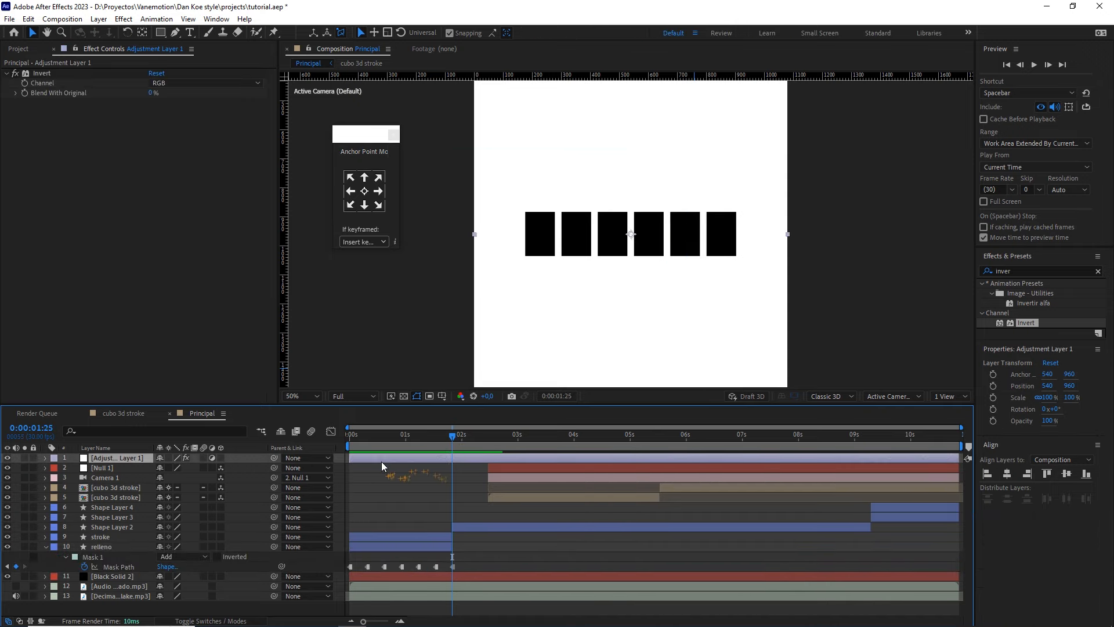
mouse_move(351, 458)
left_mouse_down()
mouse_move(398, 460)
mouse_move(445, 435)
mouse_move(366, 429)
left_mouse_up()
- Play the animation from 0:00:00:09 and again from 0:00:01:13 to check the switch to inverted colours
key("space")
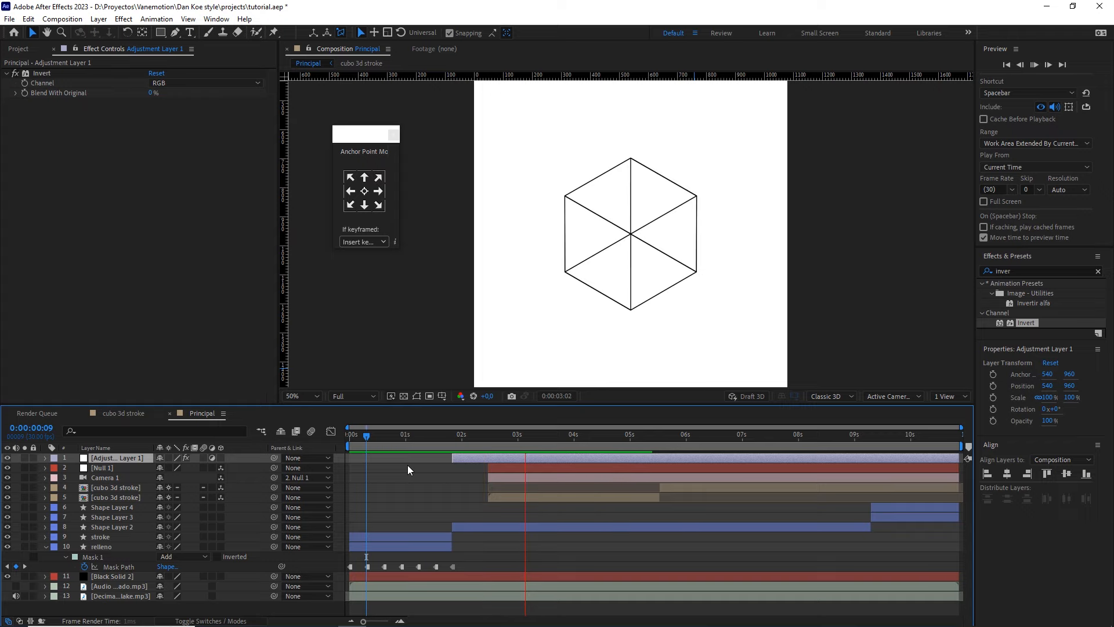
left_click(431, 433)
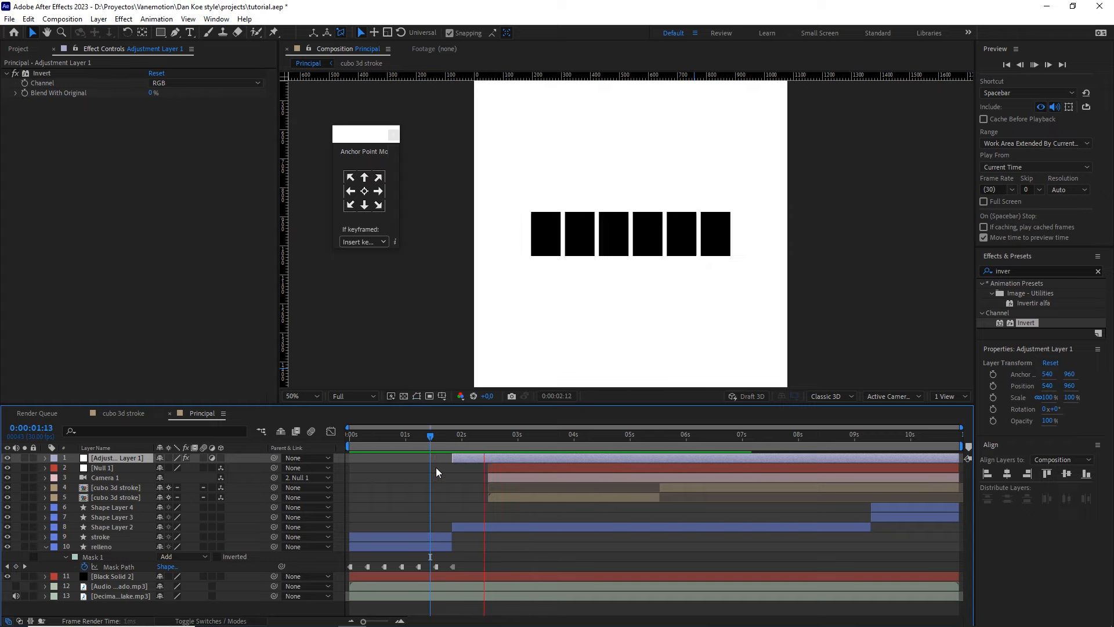
key("space")
- Split the adjustment layer at 0:00:09:03, delete the part after it, and play the composition
left_click_drag(542, 435, 860, 444)
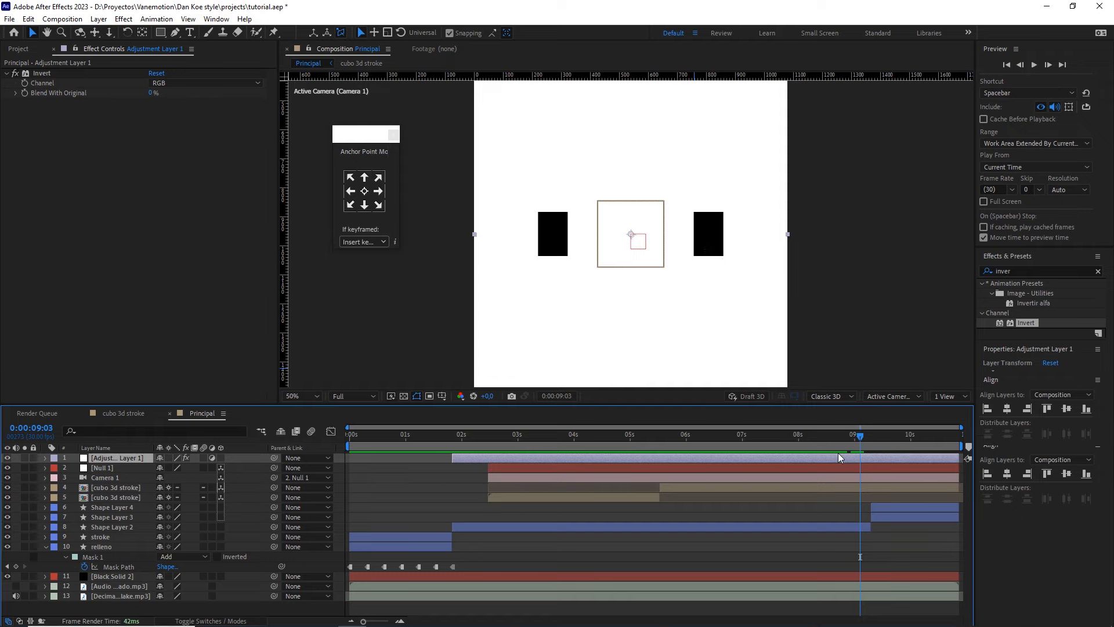
key("ctrl+shift+d")
key("Delete")
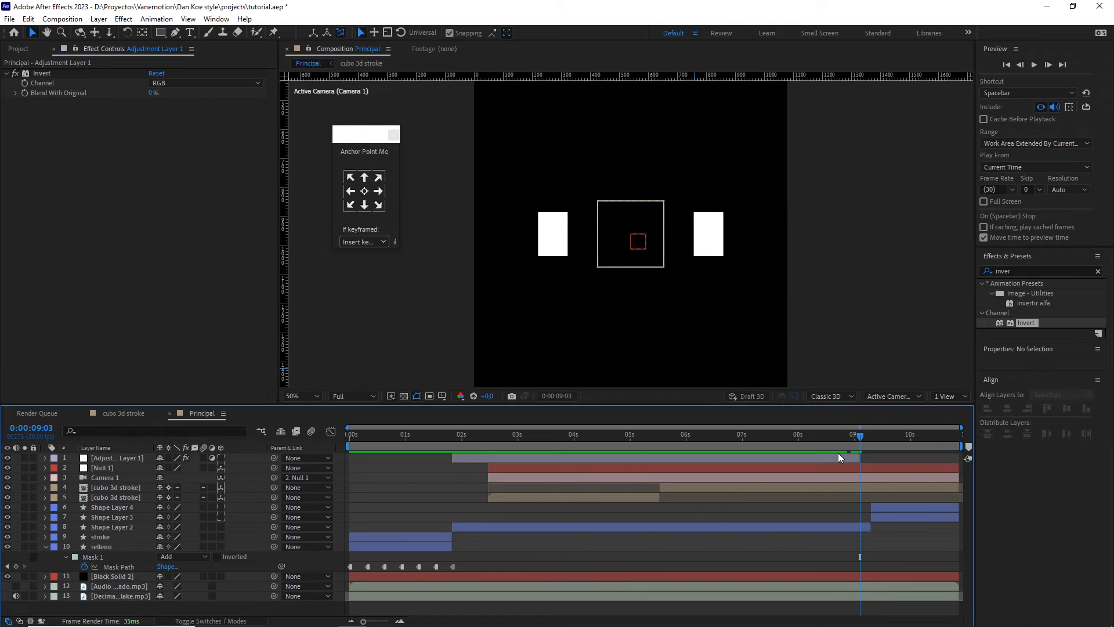
key("space")
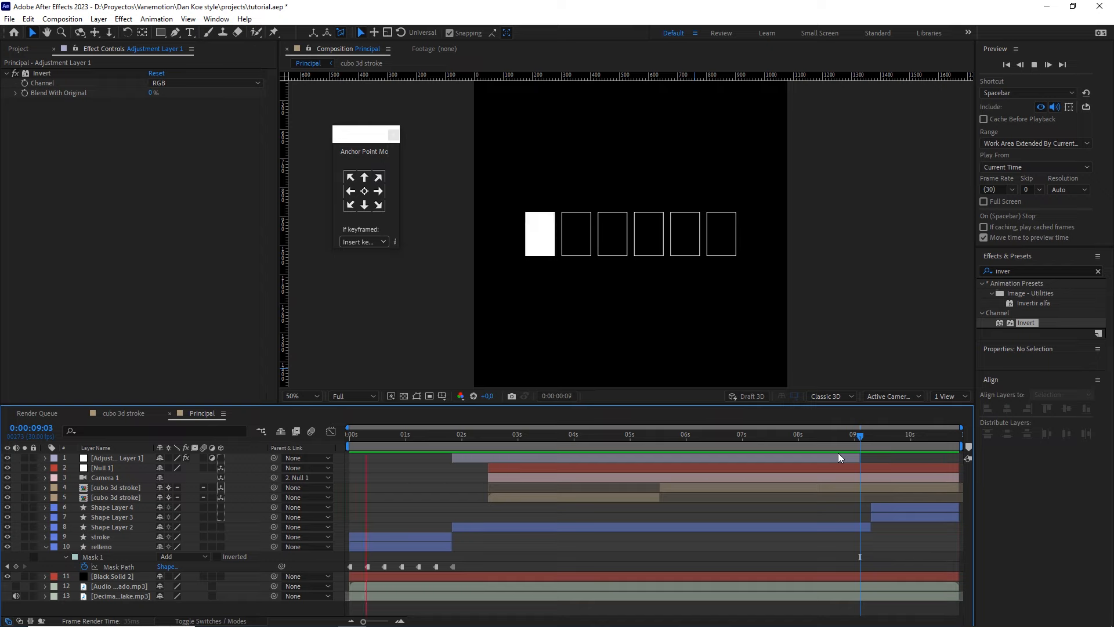
- At 0:00:01:25, add an empty shape layer on top and give its contents an ellipse path
left_click_drag(486, 430, 453, 434)
right_click(251, 504)
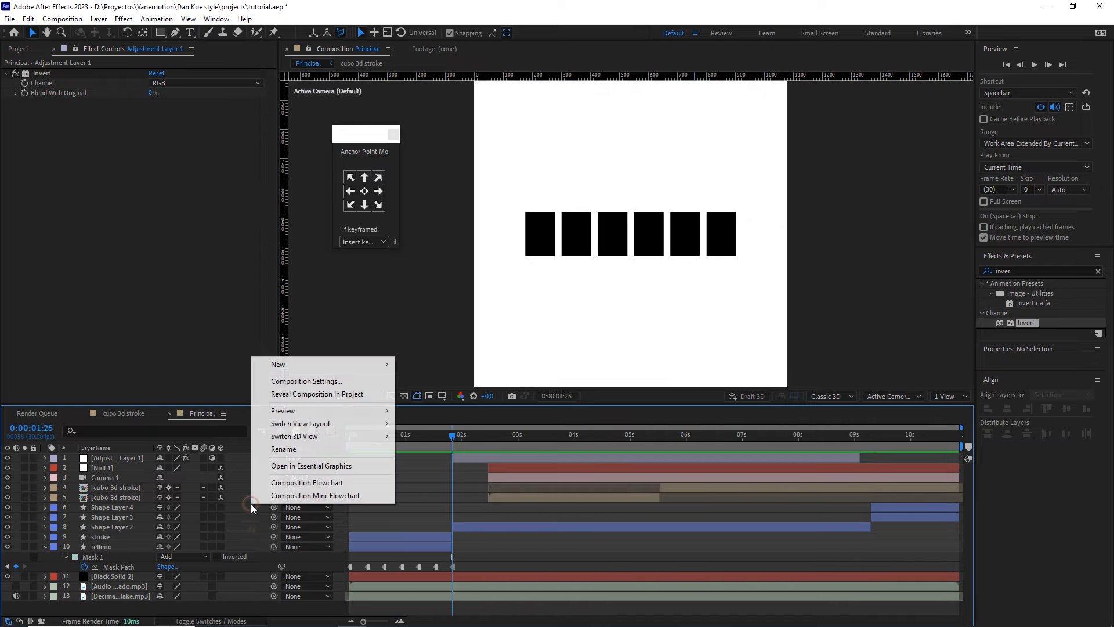
mouse_move(324, 370)
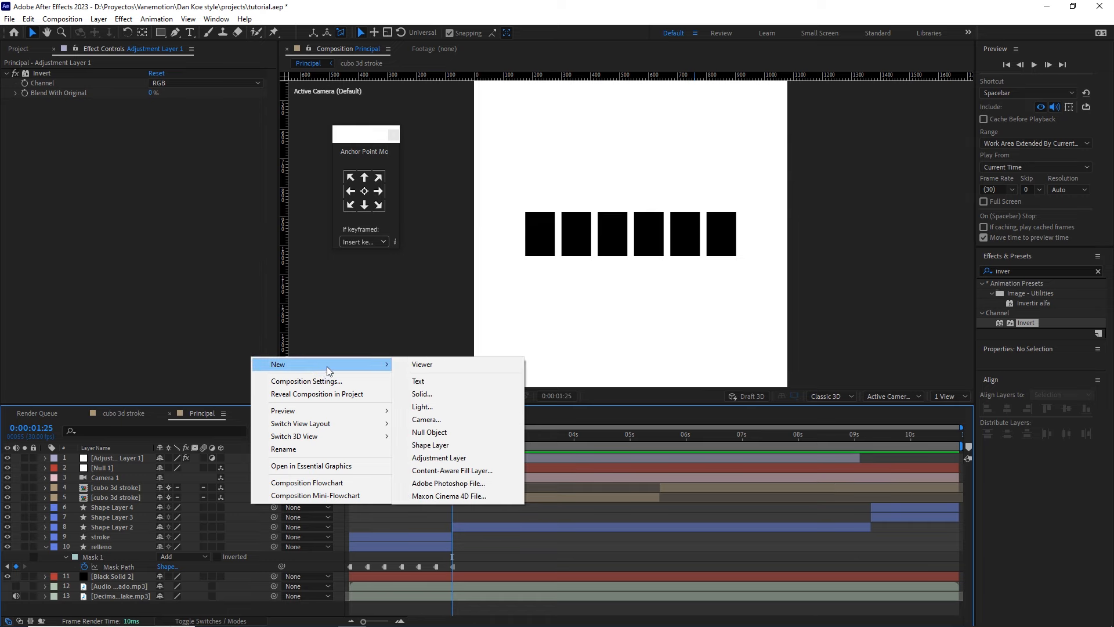
left_click(437, 446)
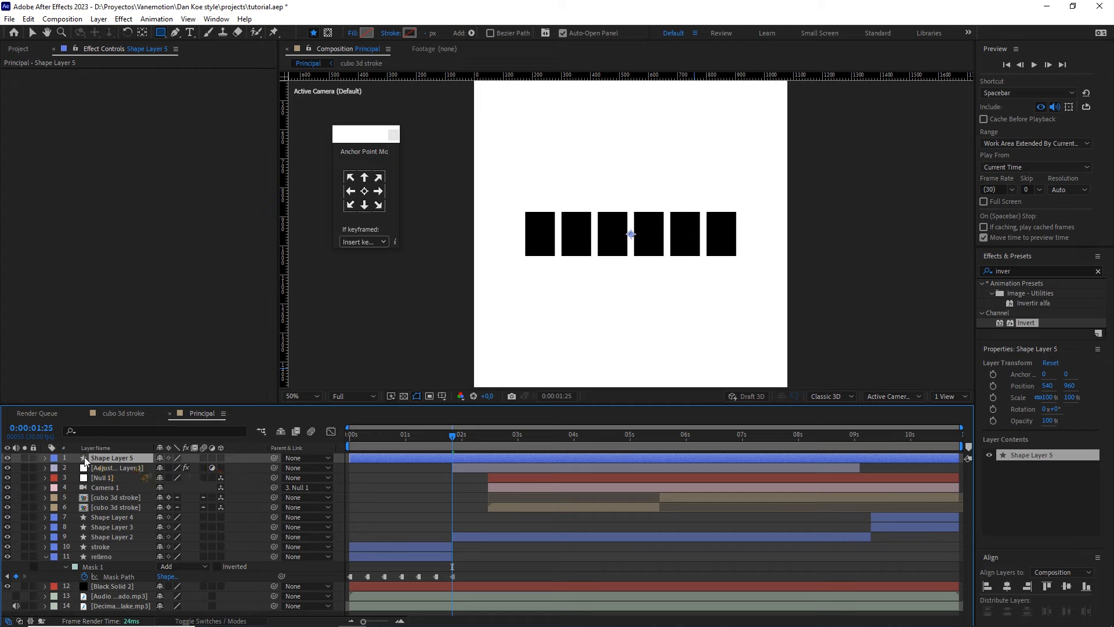
left_click(45, 458)
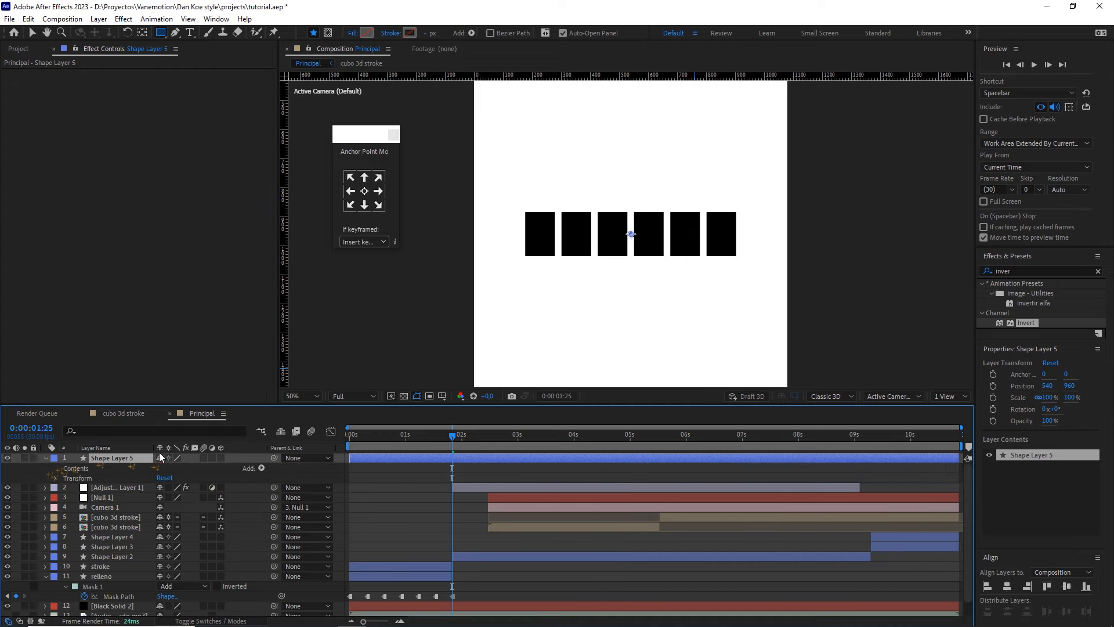
left_click(260, 467)
left_click(297, 243)
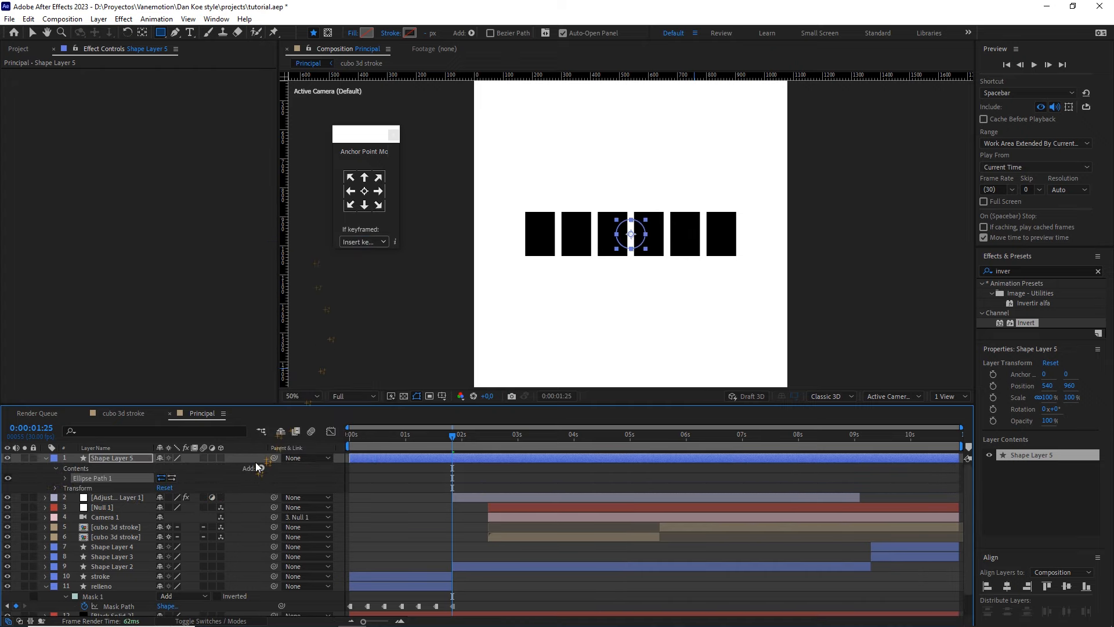
- Add a black fill to the contents of the new ellipse shape layer
left_click(261, 468)
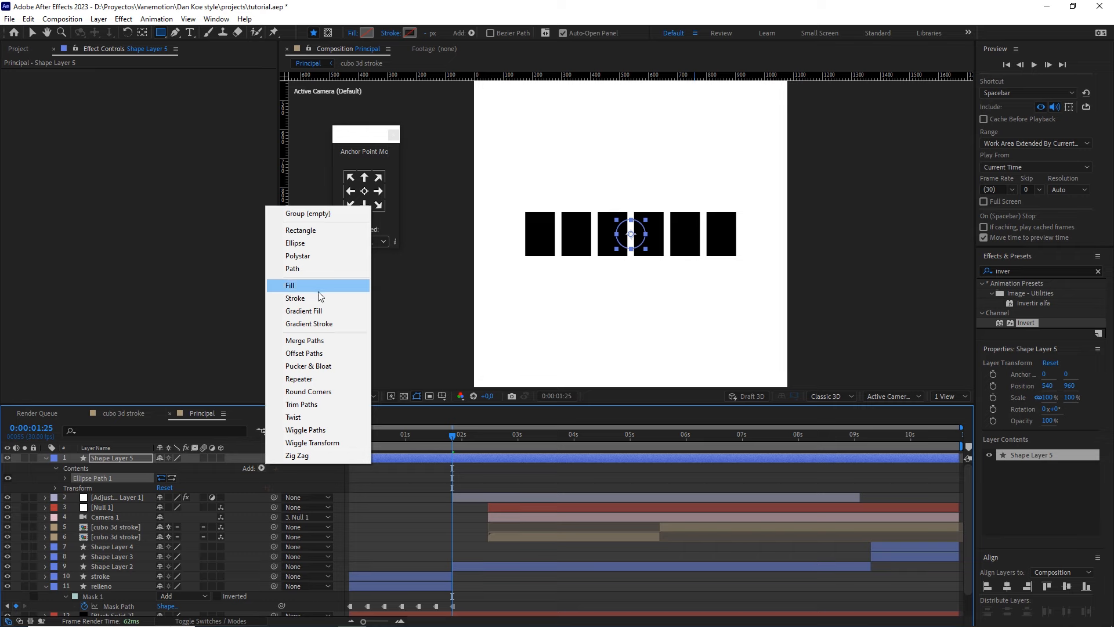
left_click(299, 285)
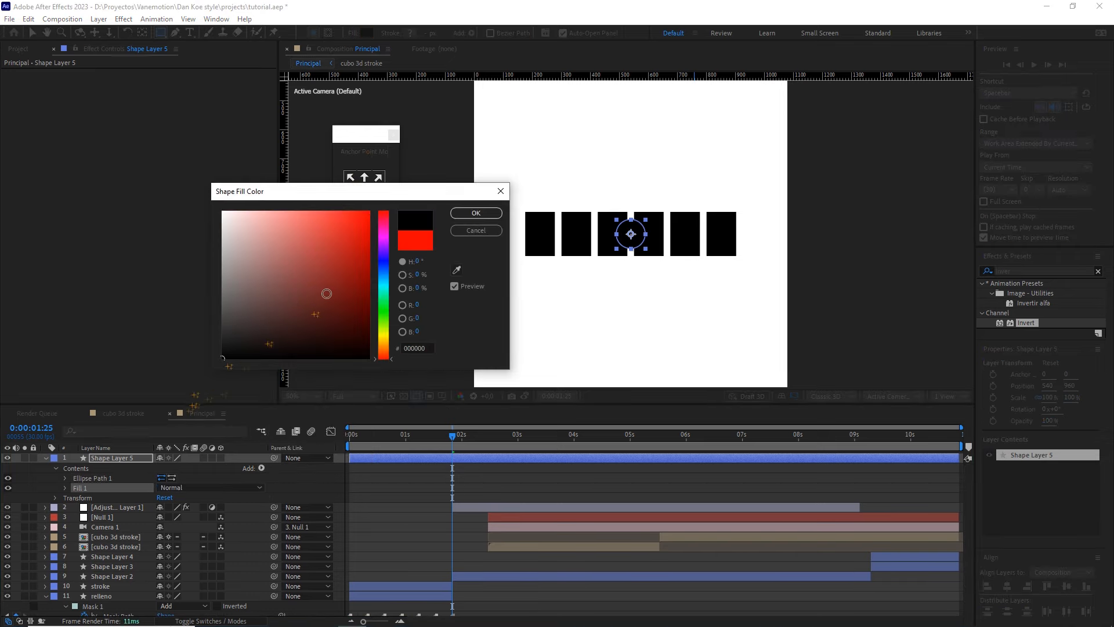
left_click(471, 213)
- Set the size of the shape layer's ellipse path to 50
left_click_drag(115, 461, 65, 481)
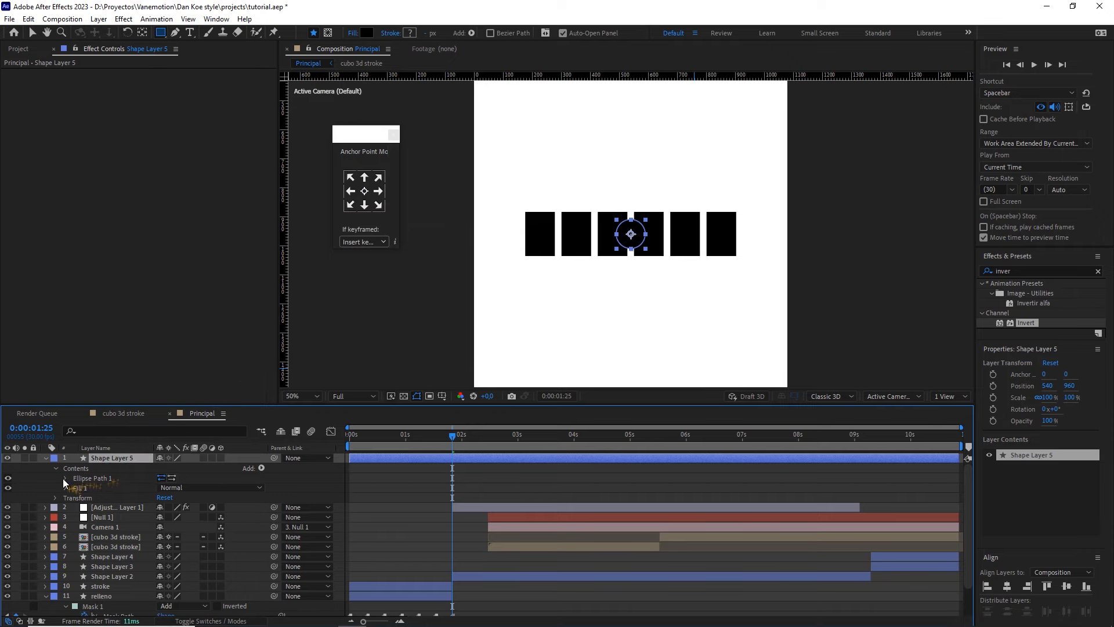
left_click(65, 478)
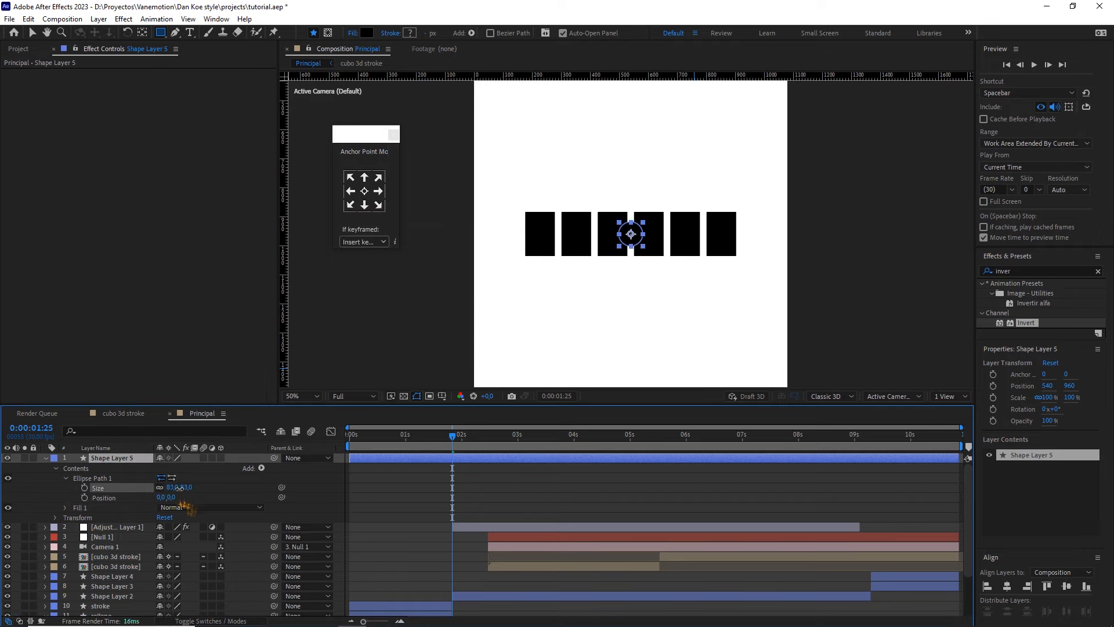
left_click_drag(173, 487, 166, 487)
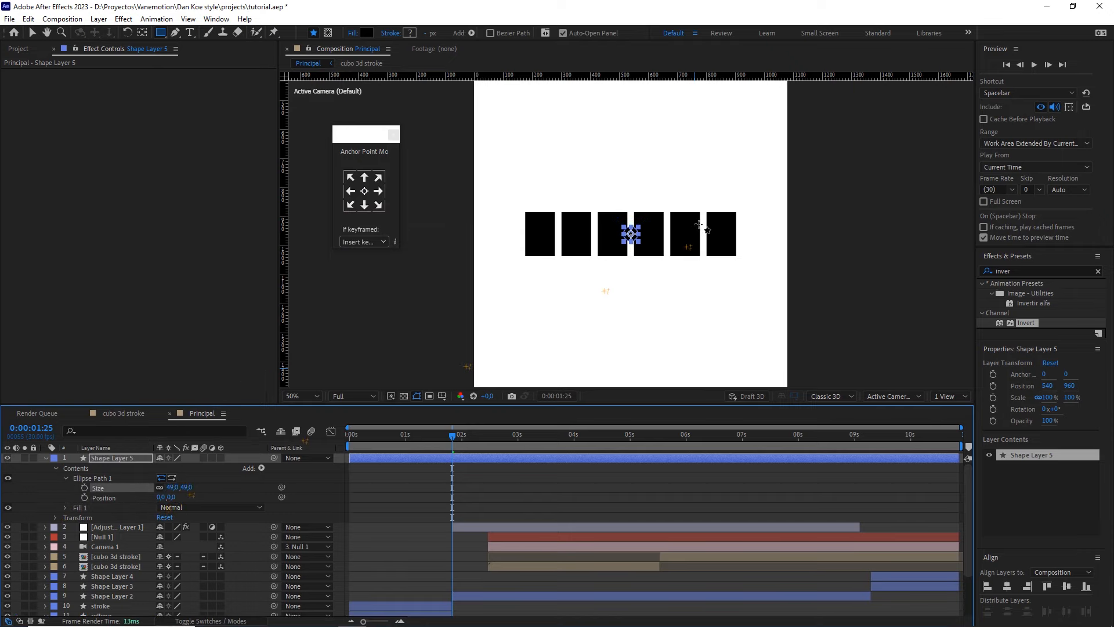
key("/")
left_click(187, 487)
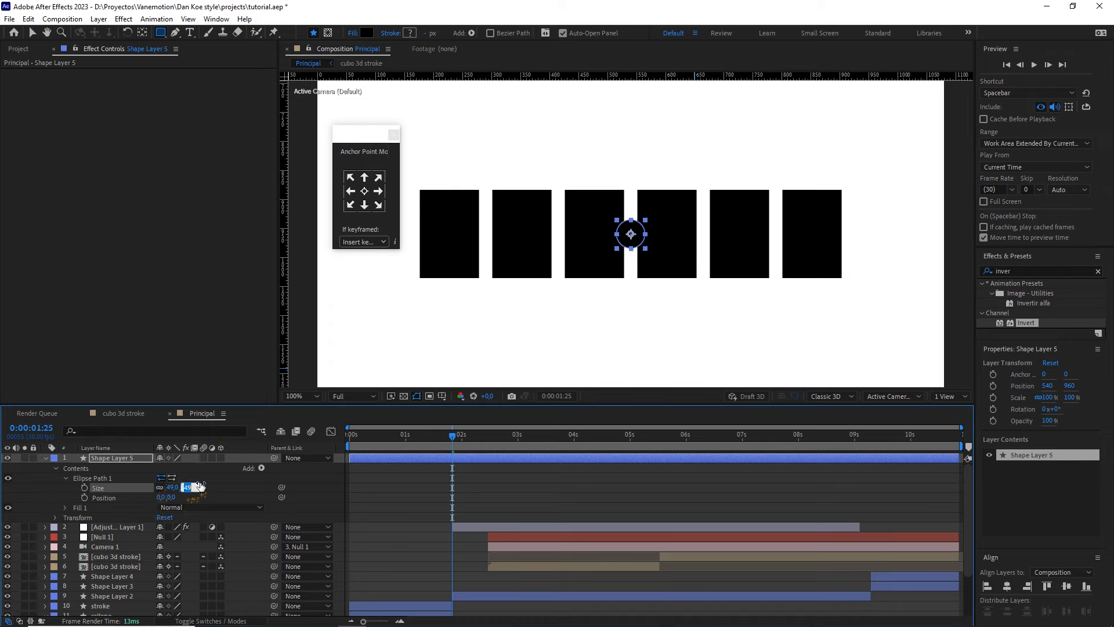
type("50")
left_click(222, 482)
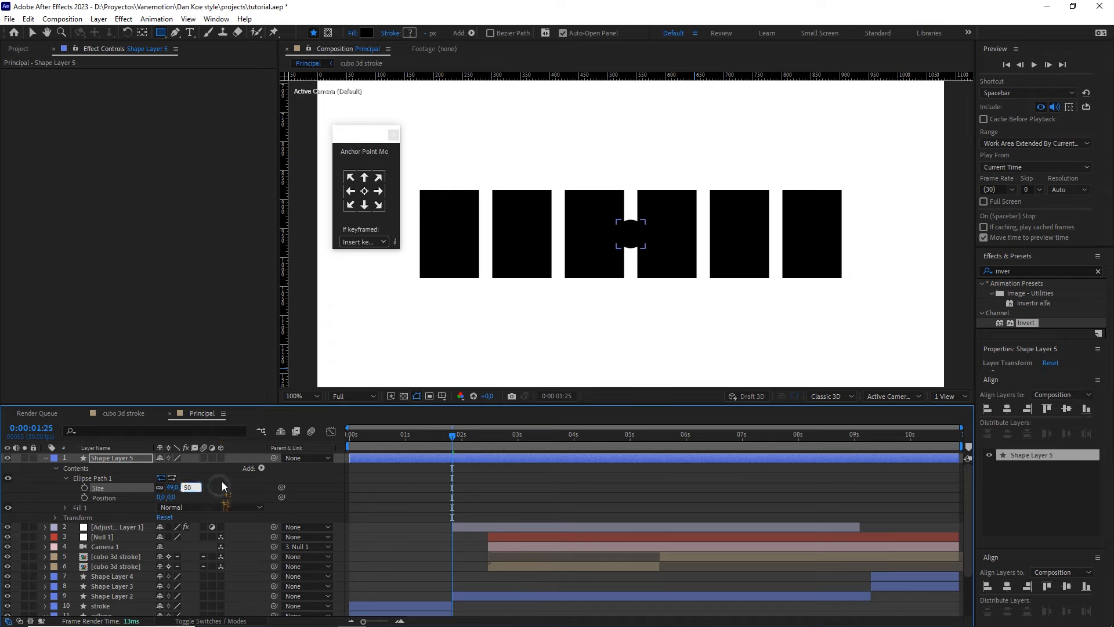
- Rename the ellipse shape layer as bola and give it a teal label colour
left_click(45, 458)
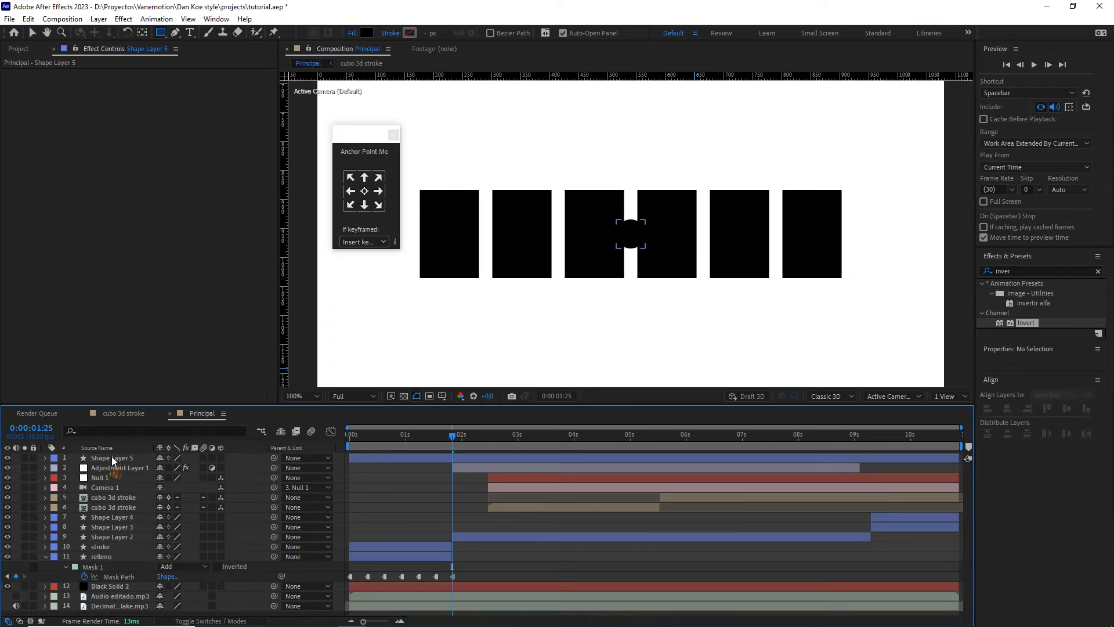
left_click(115, 457)
key("Return")
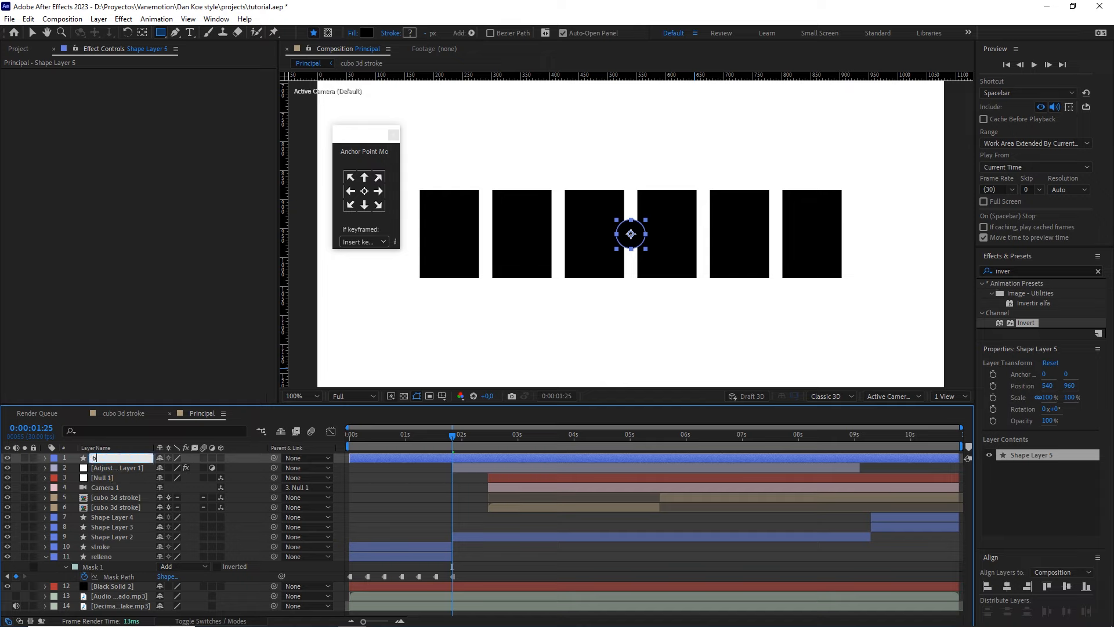
type("bola")
left_click(54, 458)
left_click(90, 413)
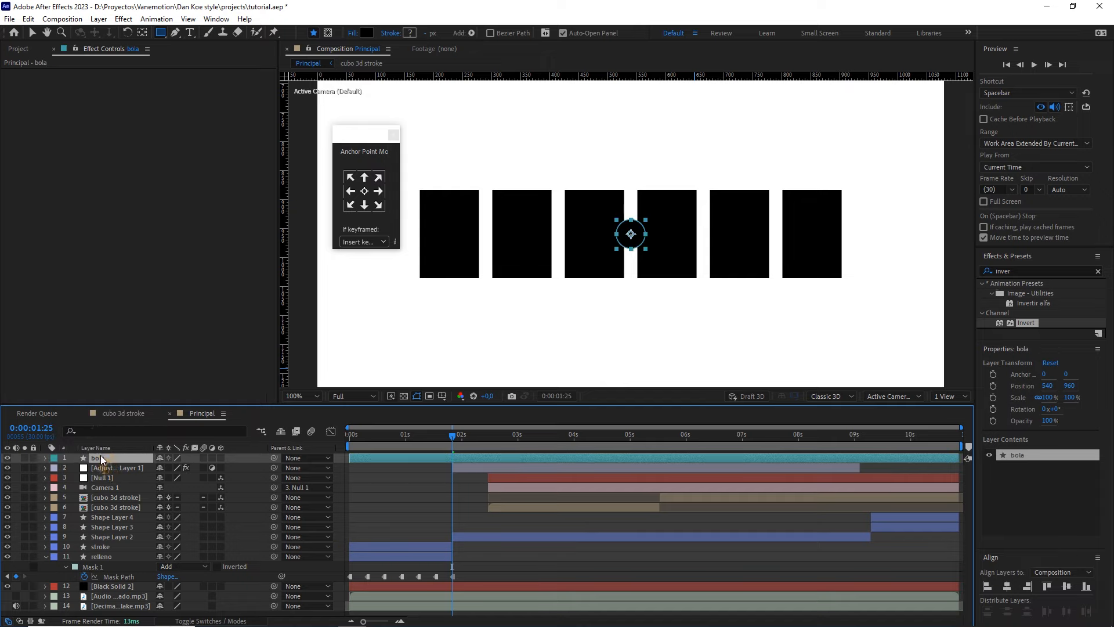
- Move the bola layer directly below Camera 1 and, at 0:00:02:21, change its fill to white (FFFEFE)
mouse_move(108, 466)
left_mouse_down()
mouse_move(119, 513)
mouse_move(107, 493)
left_mouse_up()
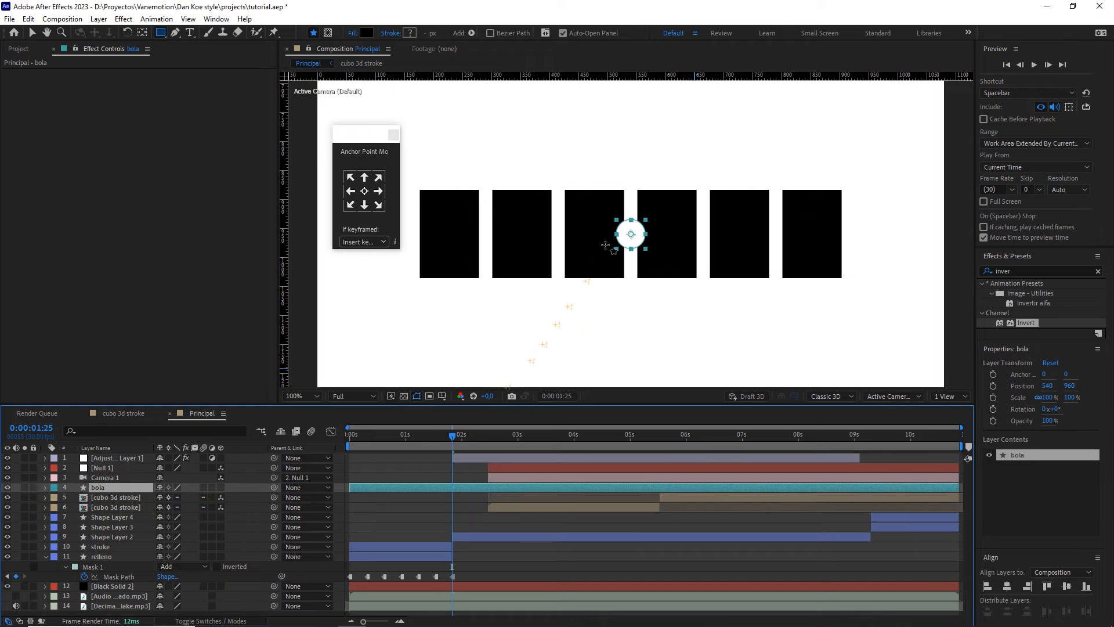
left_click_drag(453, 436, 503, 437)
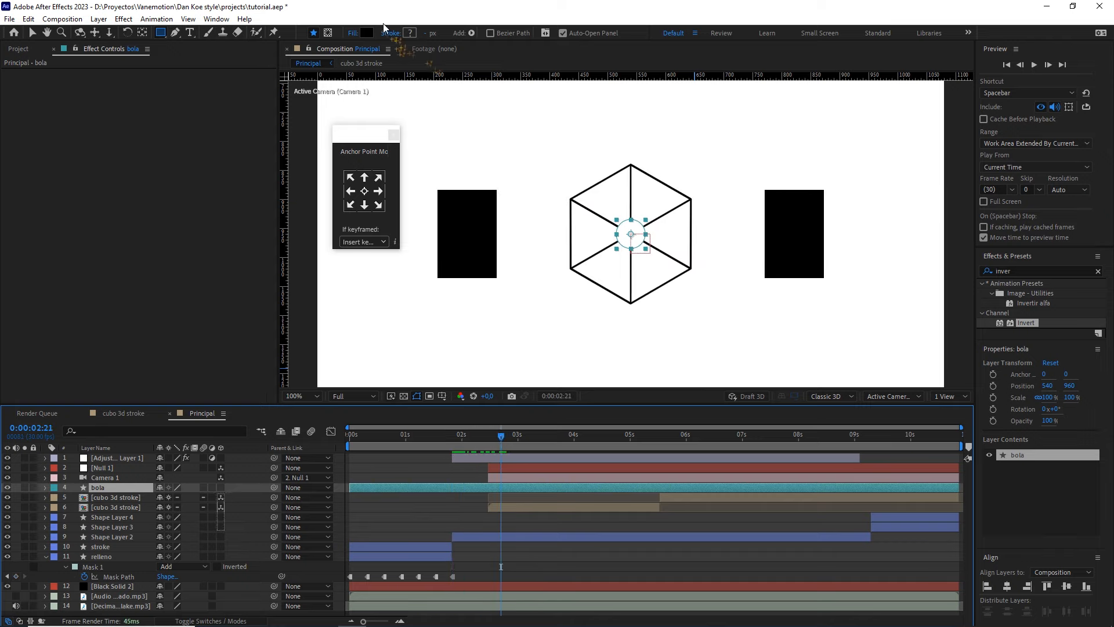
left_click(367, 32)
left_click(222, 212)
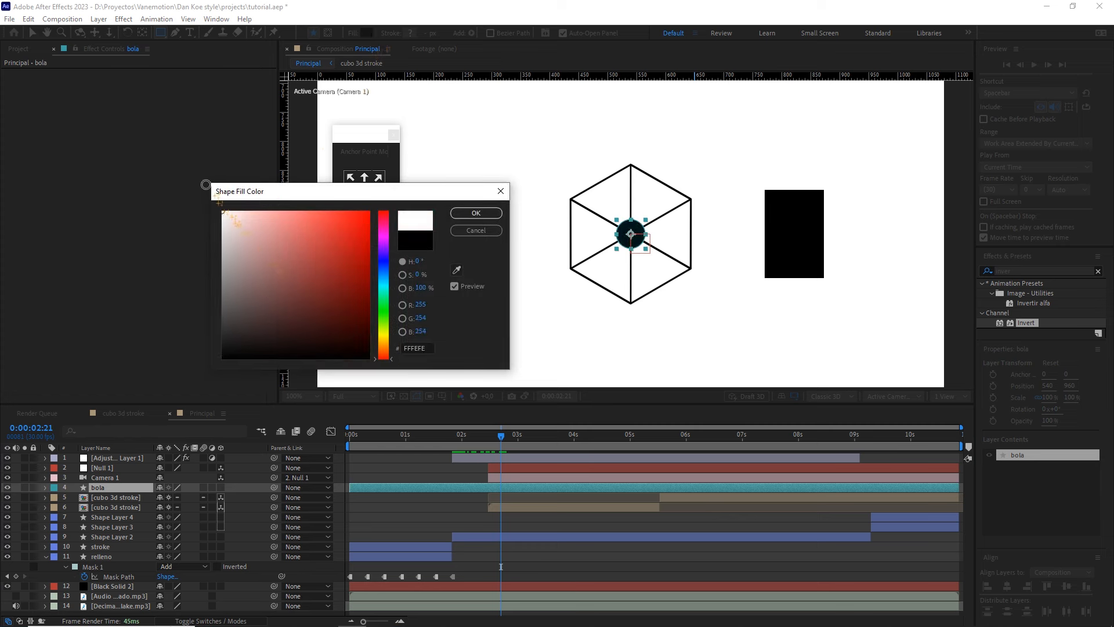
left_click(476, 213)
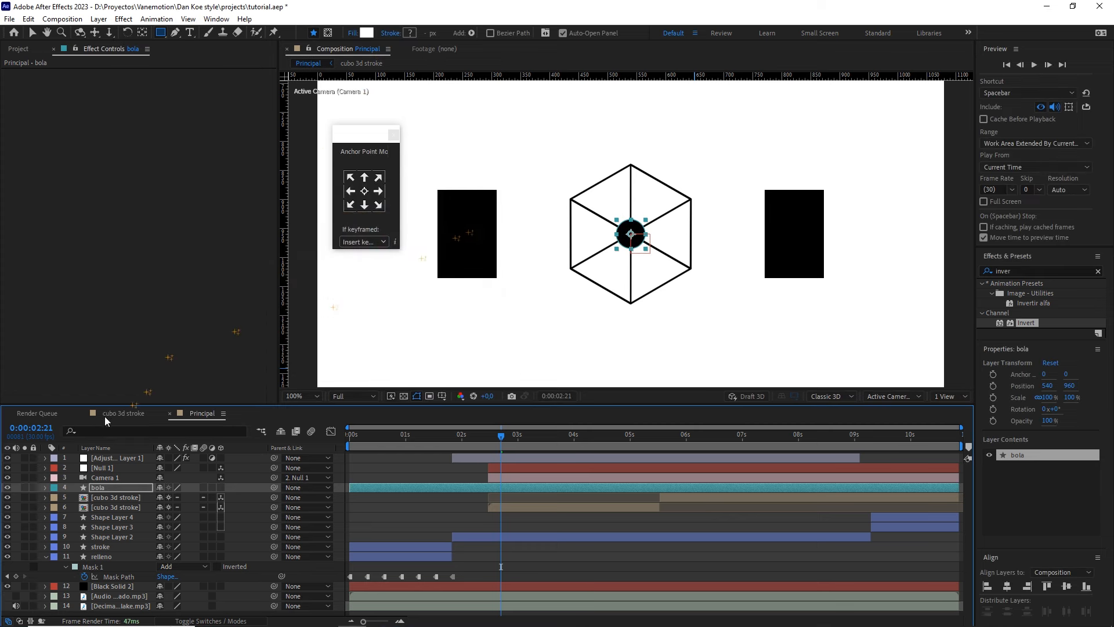
left_click(118, 458)
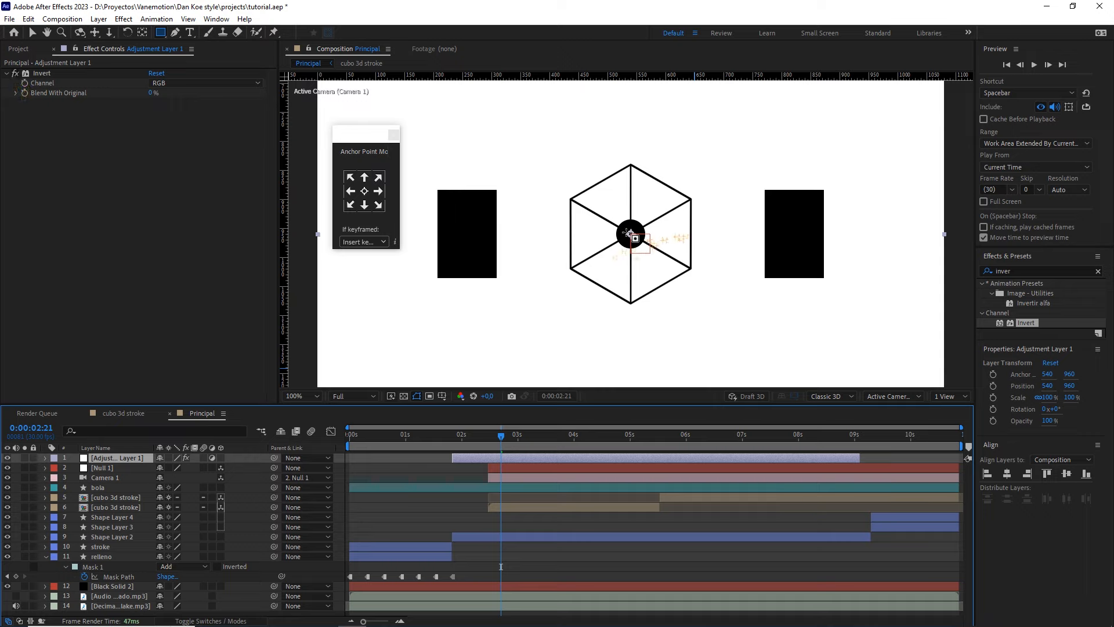
- Reveal the bola layer's Scale property and trim the layer's start to 0:00:02:12
left_click(108, 489)
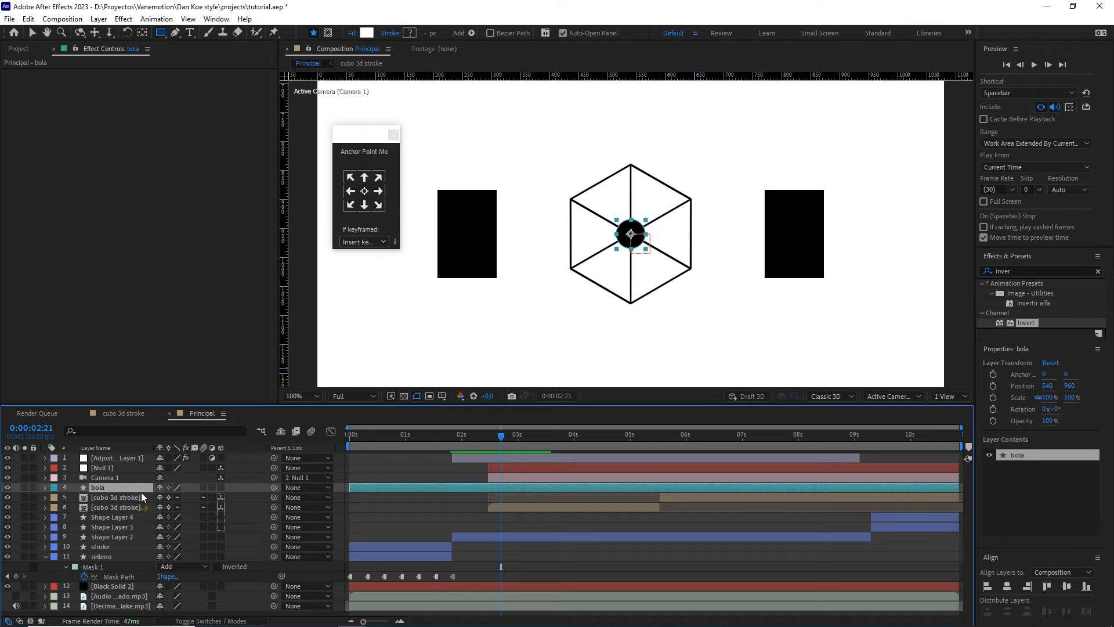
key("s")
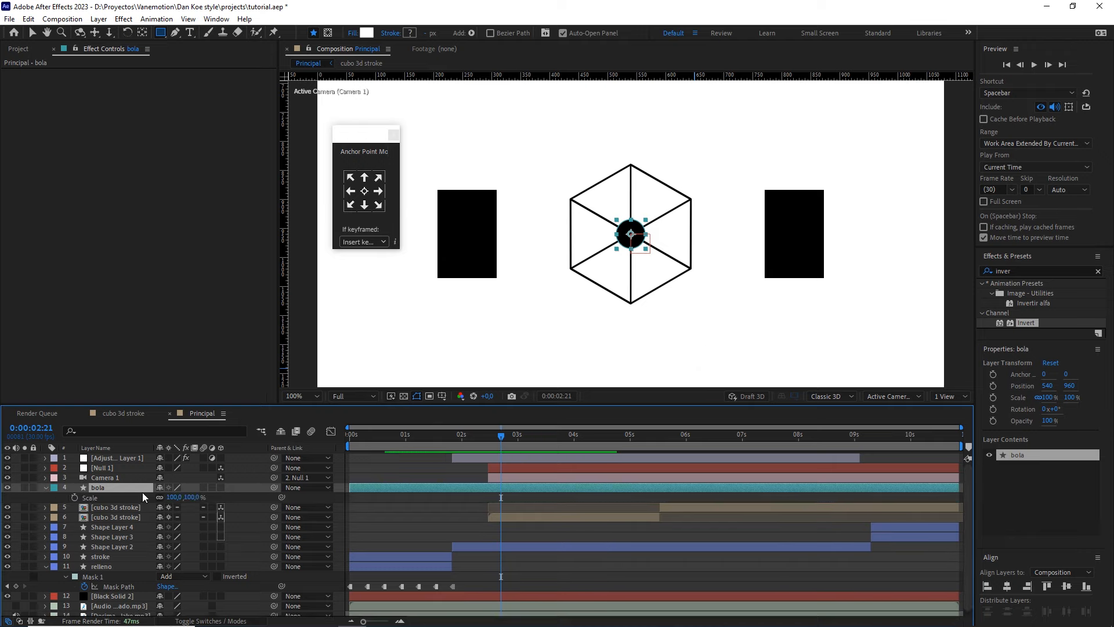
mouse_move(507, 439)
left_mouse_down()
mouse_move(458, 436)
mouse_move(499, 427)
mouse_move(487, 437)
left_mouse_up()
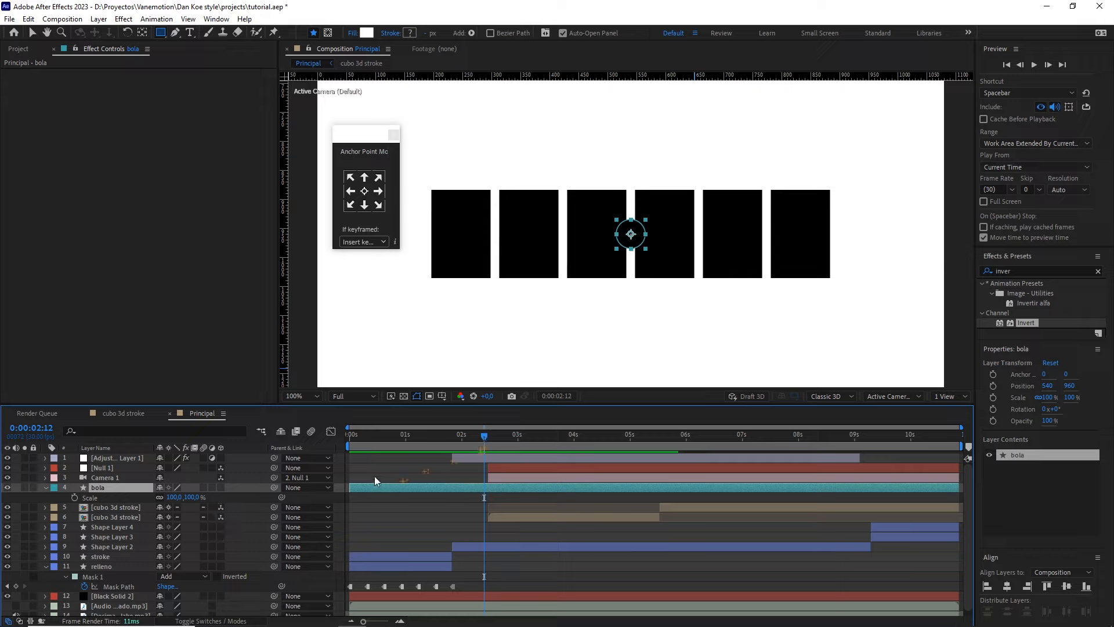
left_click_drag(371, 482, 494, 486)
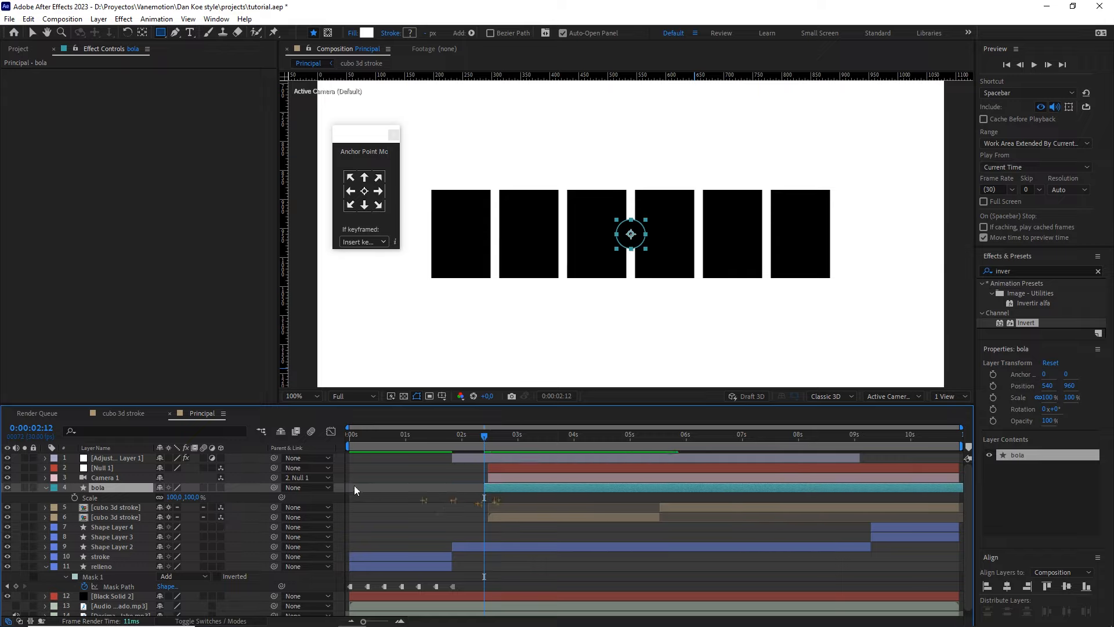
- Keyframe the bola layer's scale from 0% at 0:00:02:12 to 100% at 0:00:03:07
left_click(74, 497)
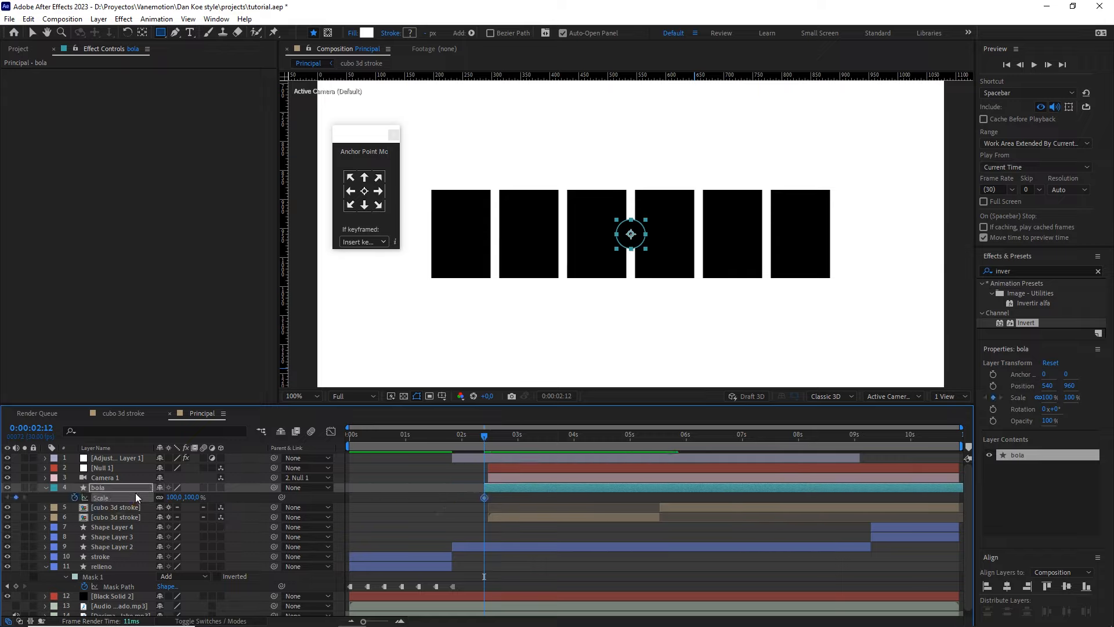
key("space")
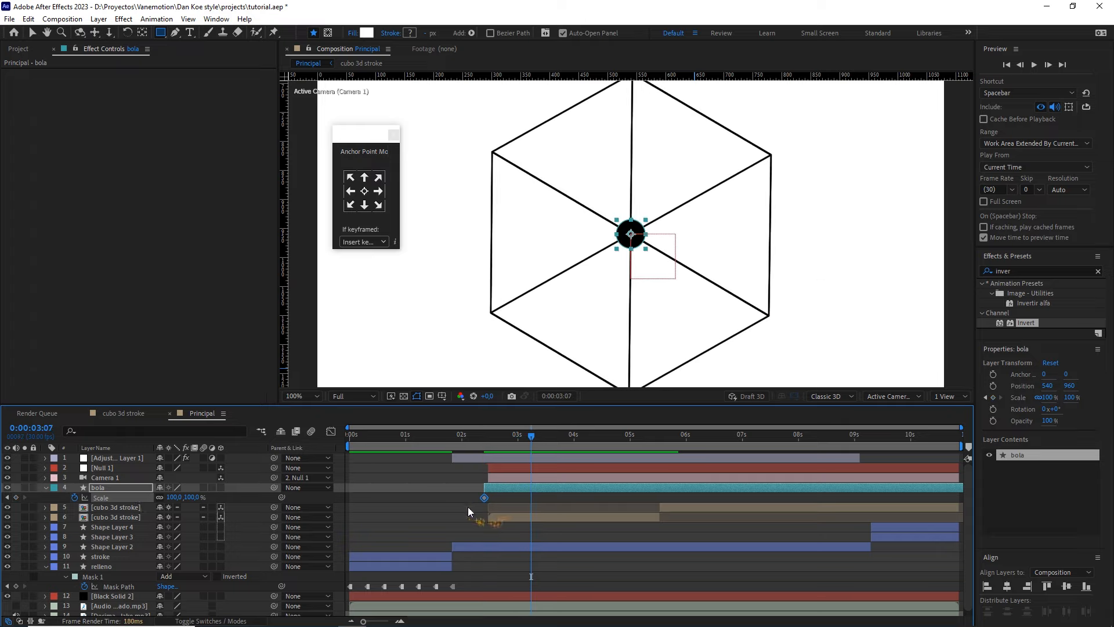
left_click(16, 497)
left_click_drag(535, 430, 478, 435)
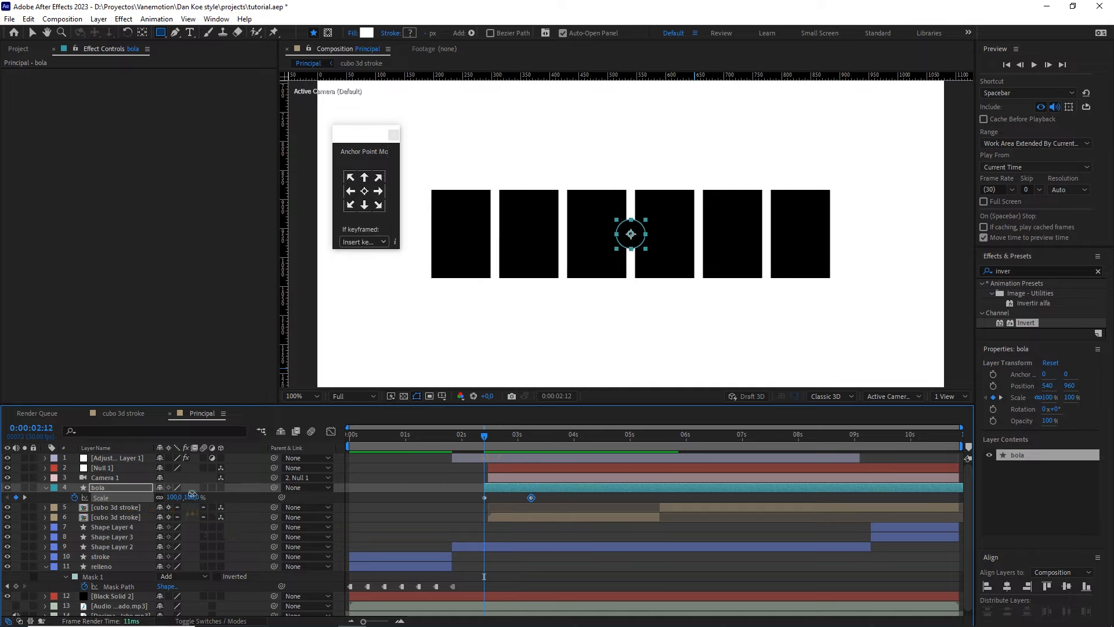
left_click(192, 497)
key("Return")
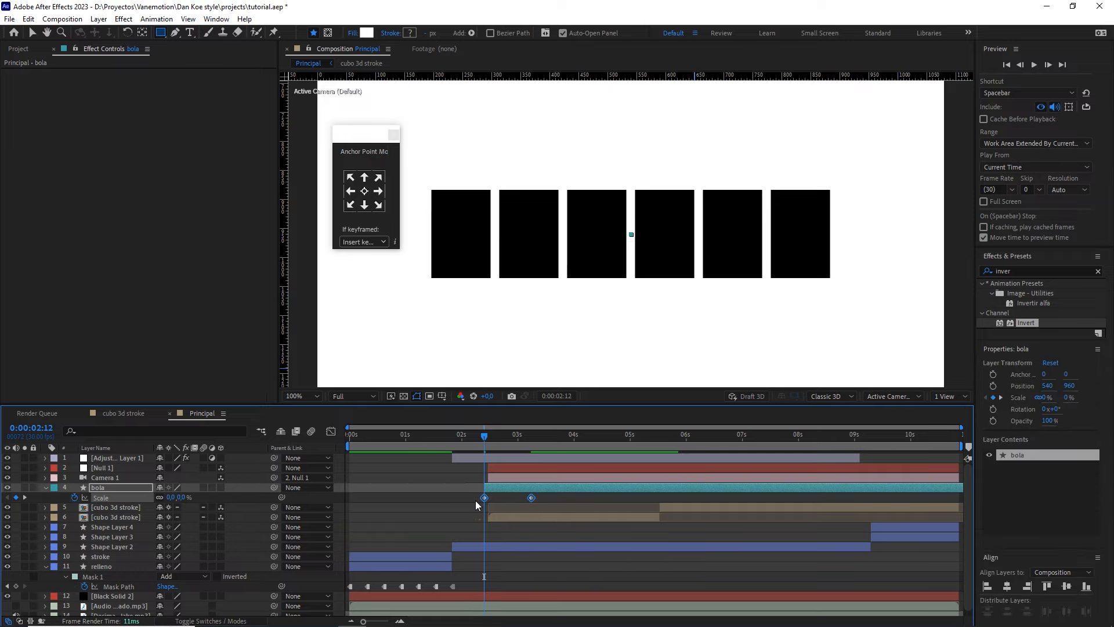
- Shape bola's scale speed graph into a sharp initial peak with a long ease-out, and play the result from 0:00:02:12 and 0:00:02:00
left_click(331, 431)
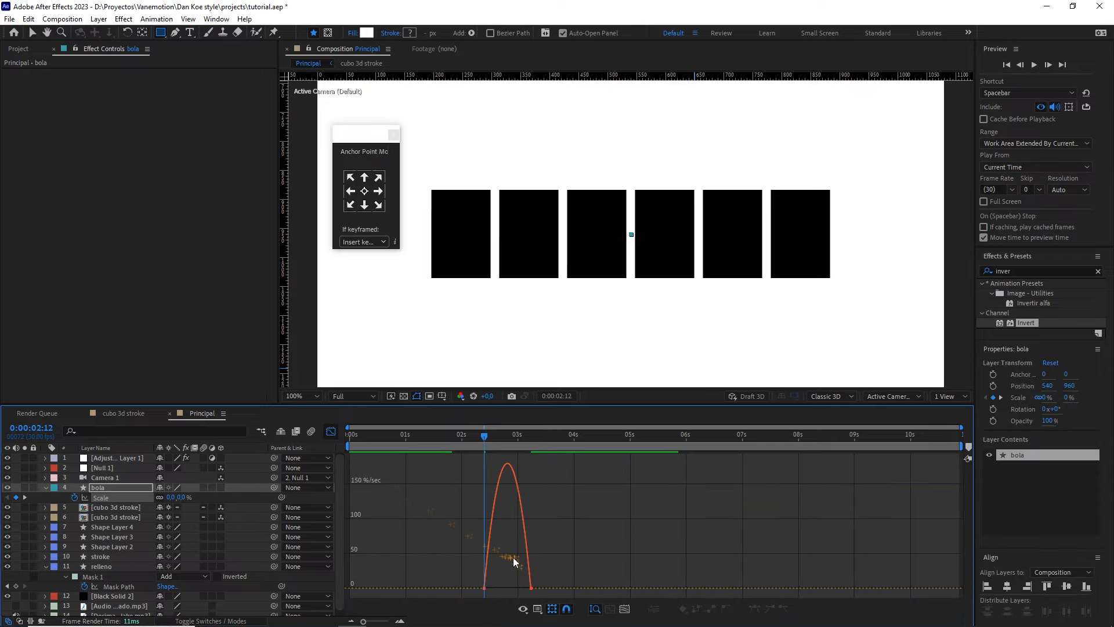
left_click_drag(514, 559, 467, 591)
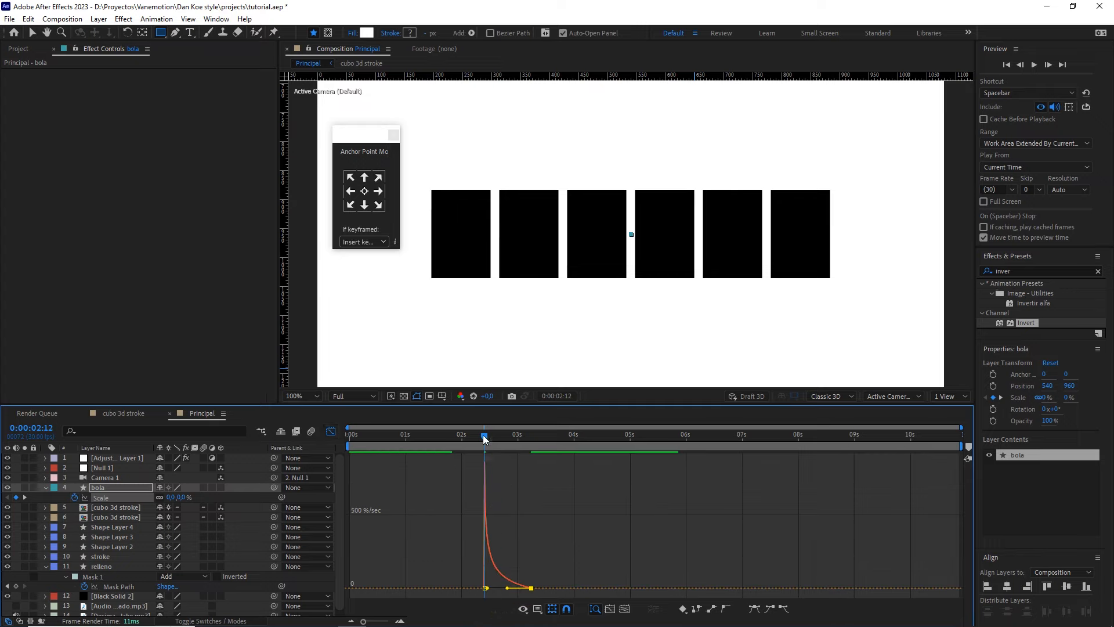
mouse_move(485, 438)
left_mouse_down()
mouse_move(513, 439)
mouse_move(485, 435)
left_mouse_up()
left_click(510, 464)
key("space")
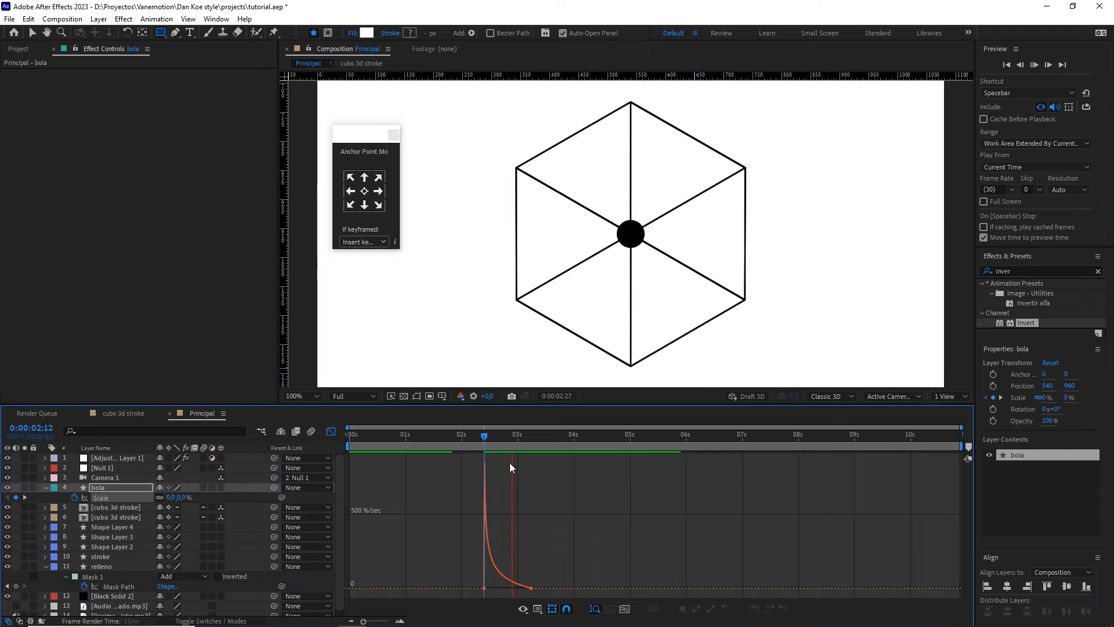
left_click(461, 435)
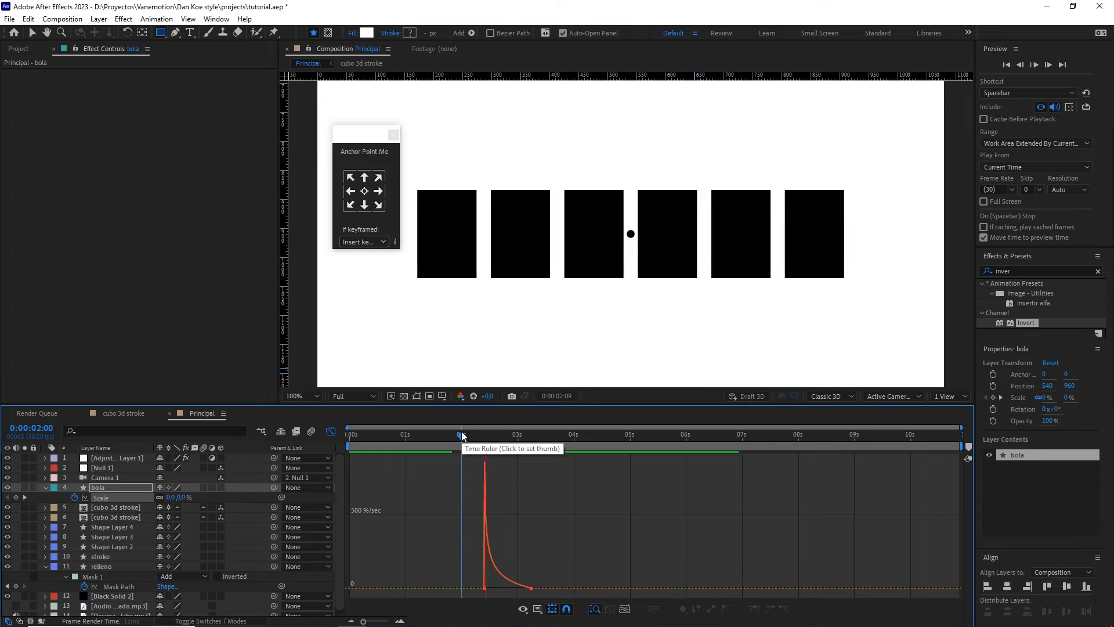
key("space")
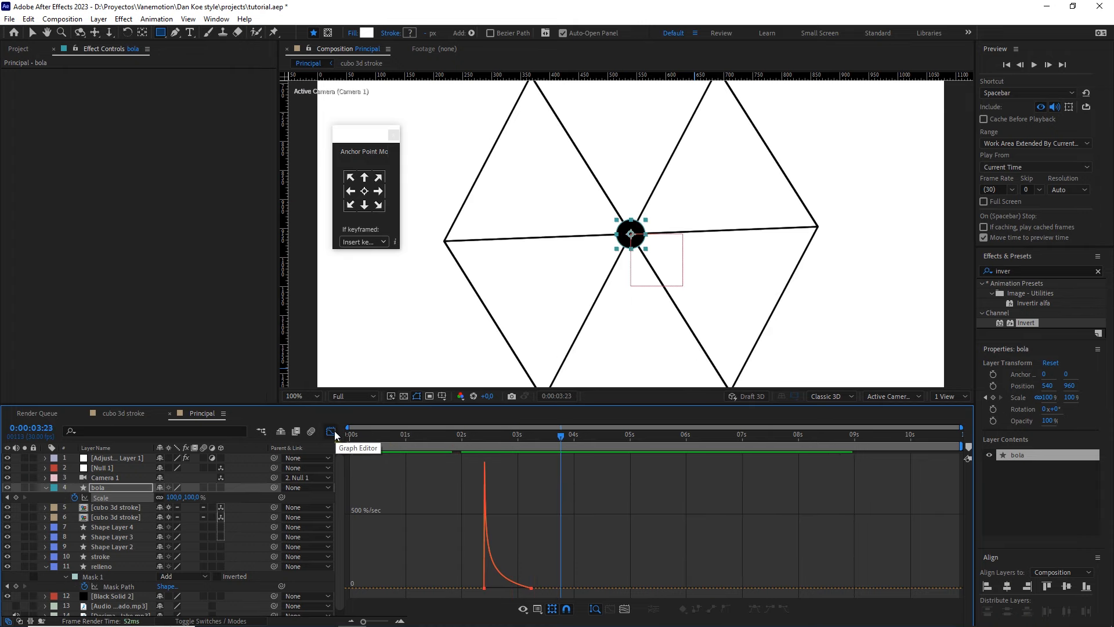
left_click(335, 431)
- Copy bola's two scale keyframes and paste them at 0:00:09:05
left_click_drag(559, 439, 866, 447)
scroll(749, 325, "down", 1)
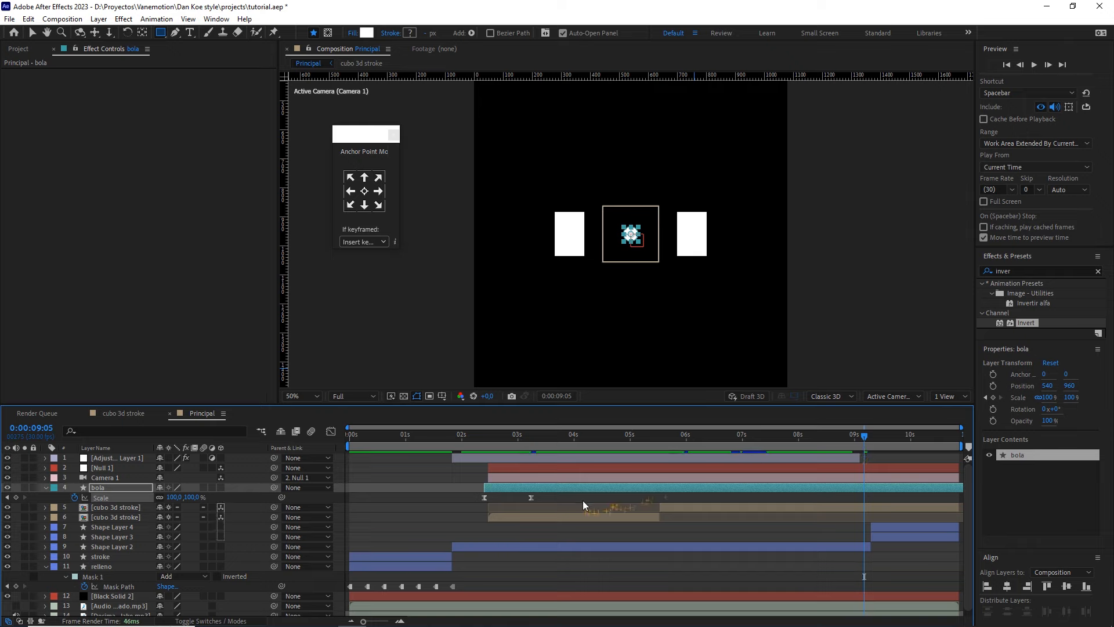
left_click_drag(583, 501, 469, 500)
key("ctrl+c")
key("ctrl+v")
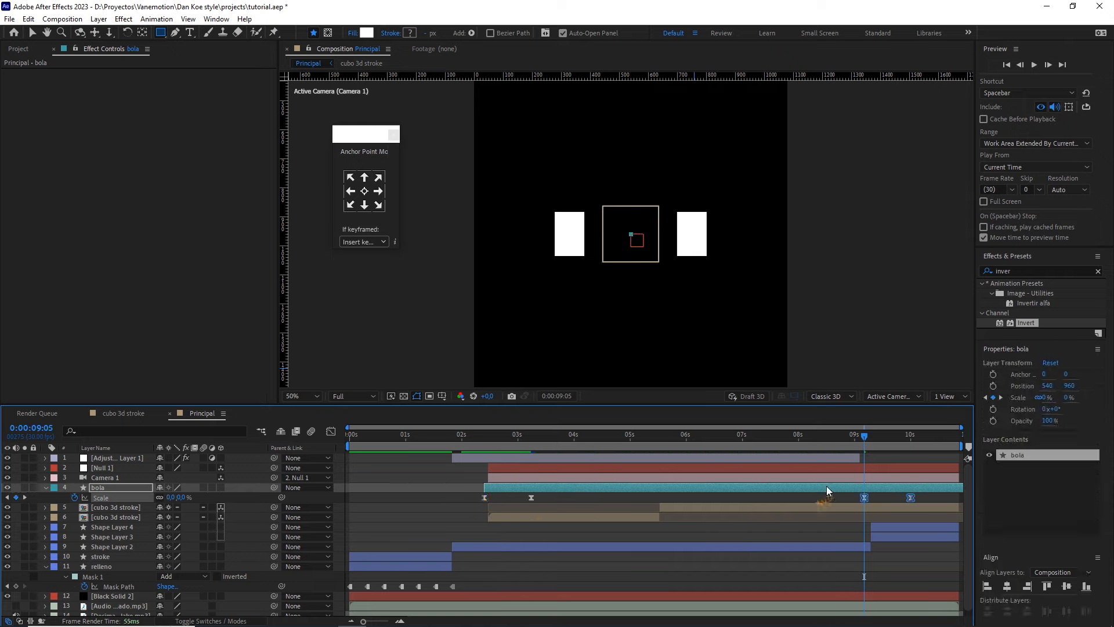
- Time-reverse the pasted scale keyframes so bola shrinks from 100% to 0%
right_click(865, 500)
mouse_move(871, 490)
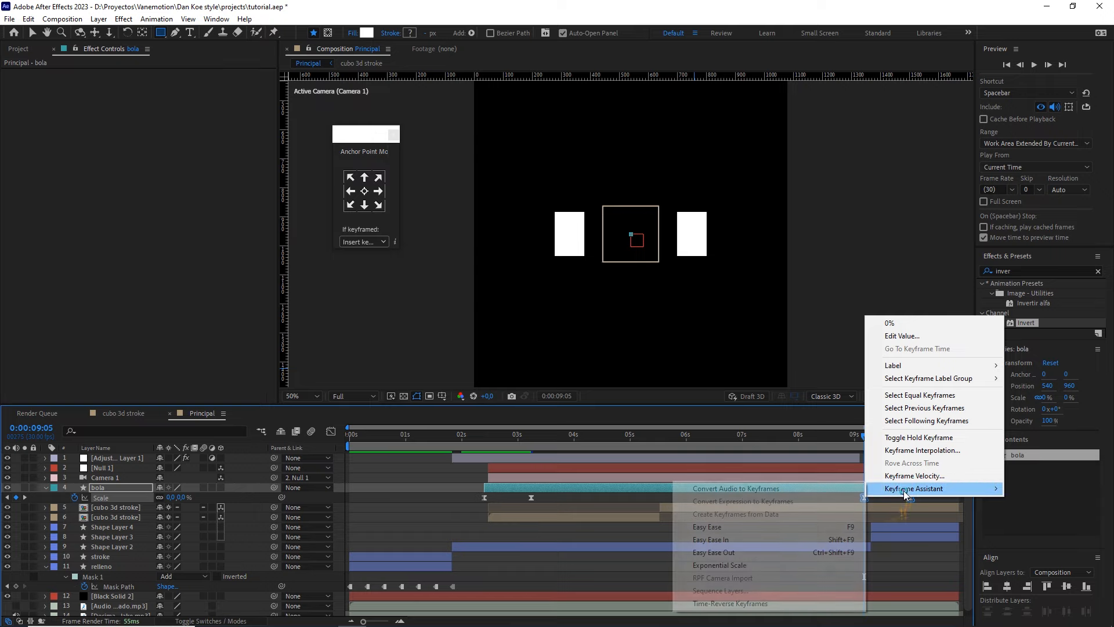
left_click(749, 604)
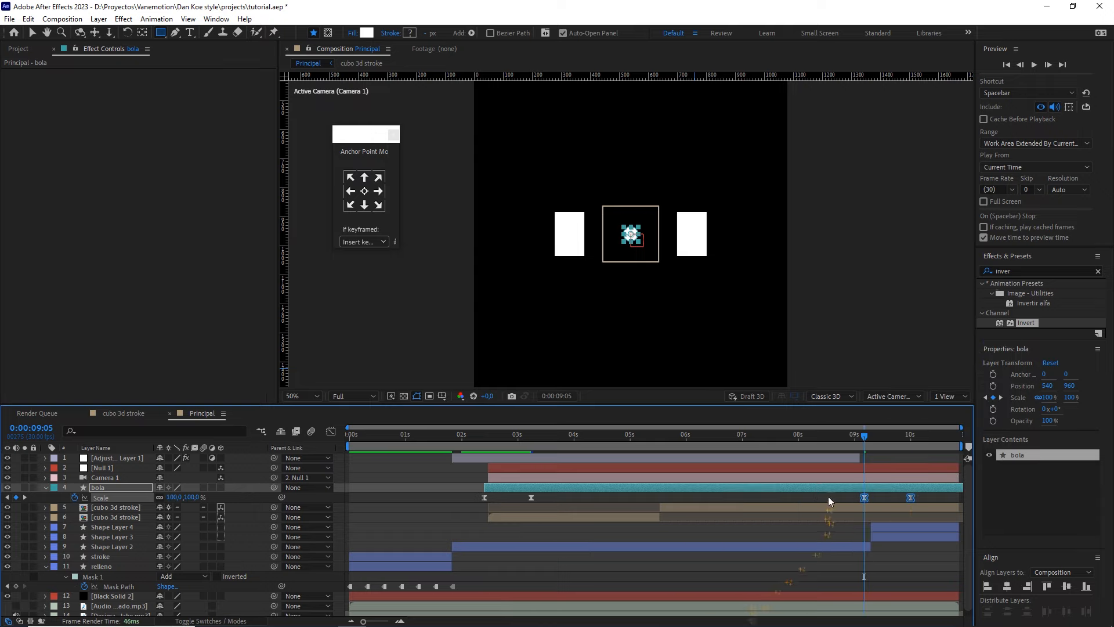
- Shift the reversed pair of bola scale keyframes earlier, placing the last one just after 0:00:09:13
left_click_drag(865, 435, 874, 439)
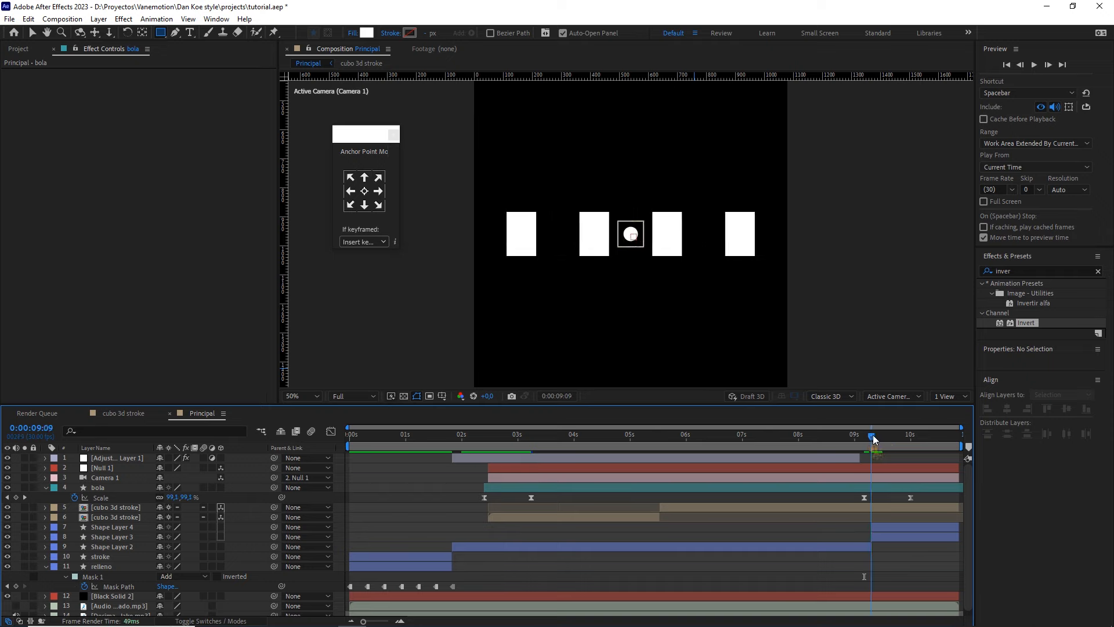
left_click_drag(921, 503, 887, 498)
left_click(879, 436)
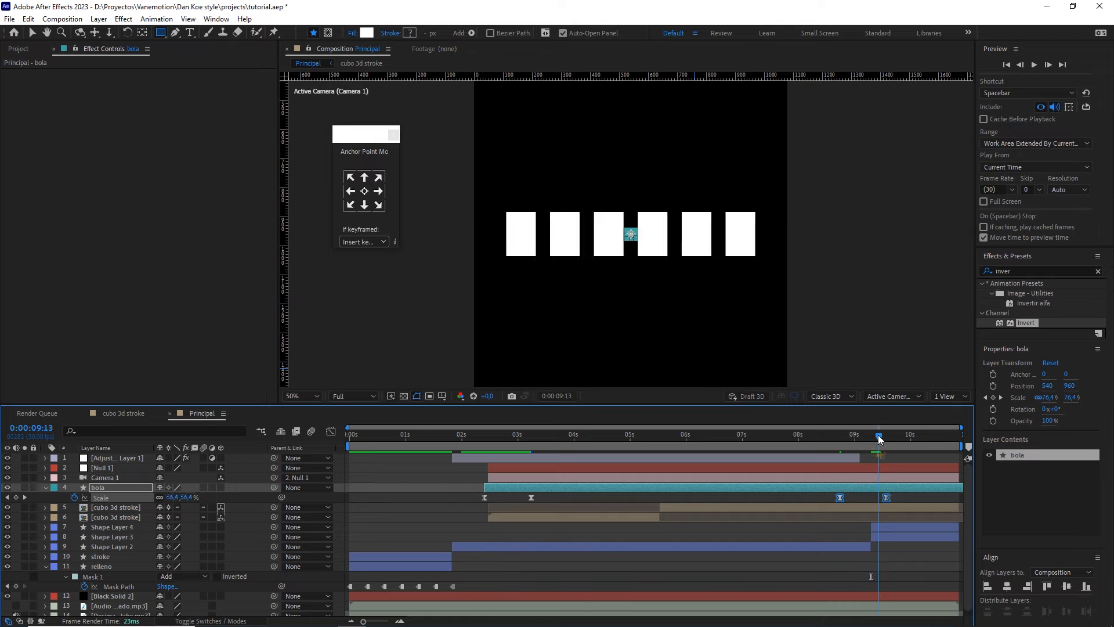
left_click(902, 497)
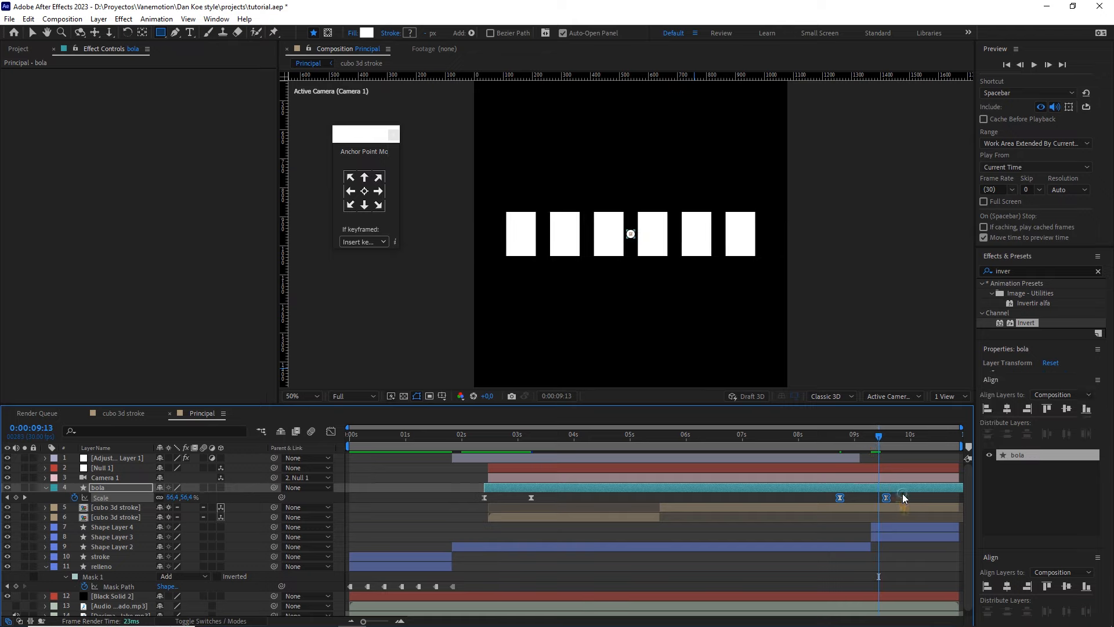
- Play back the Principal composition from the start to review the whole animation, including bola's shrinking at the end
left_click(881, 436)
left_click_drag(881, 437, 838, 438)
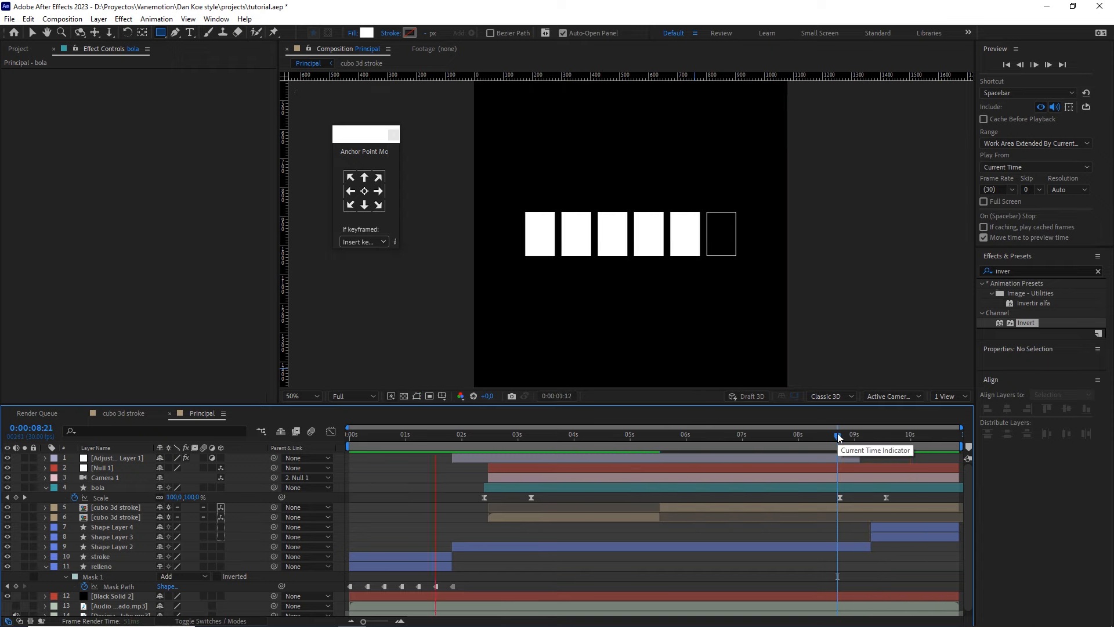
left_click_drag(499, 446, 319, 438)
key("space")
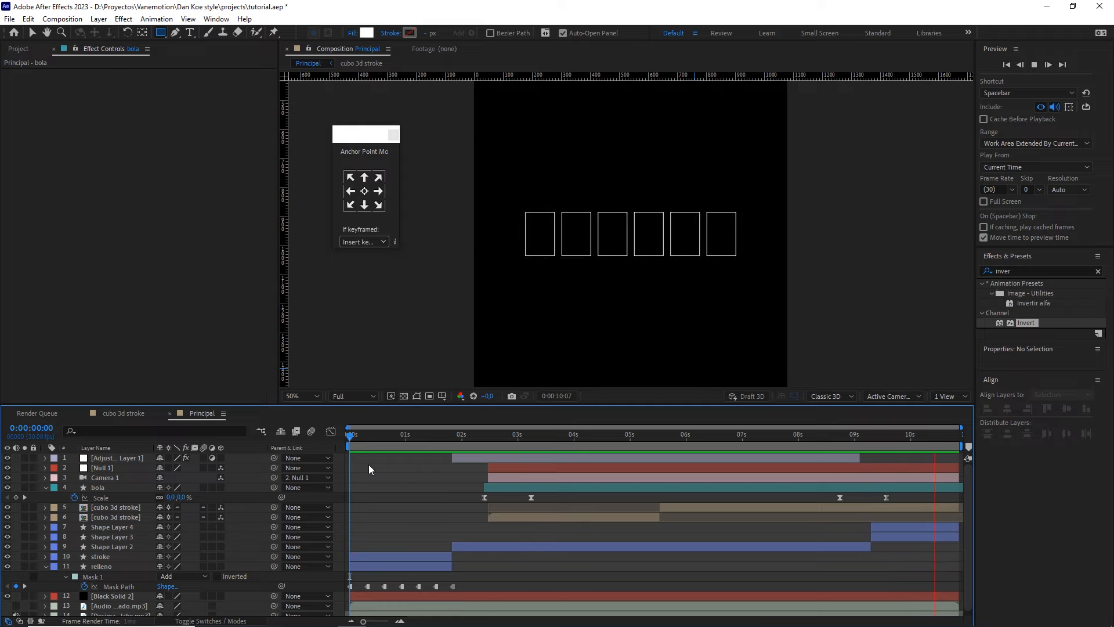
left_click_drag(428, 435, 333, 430)
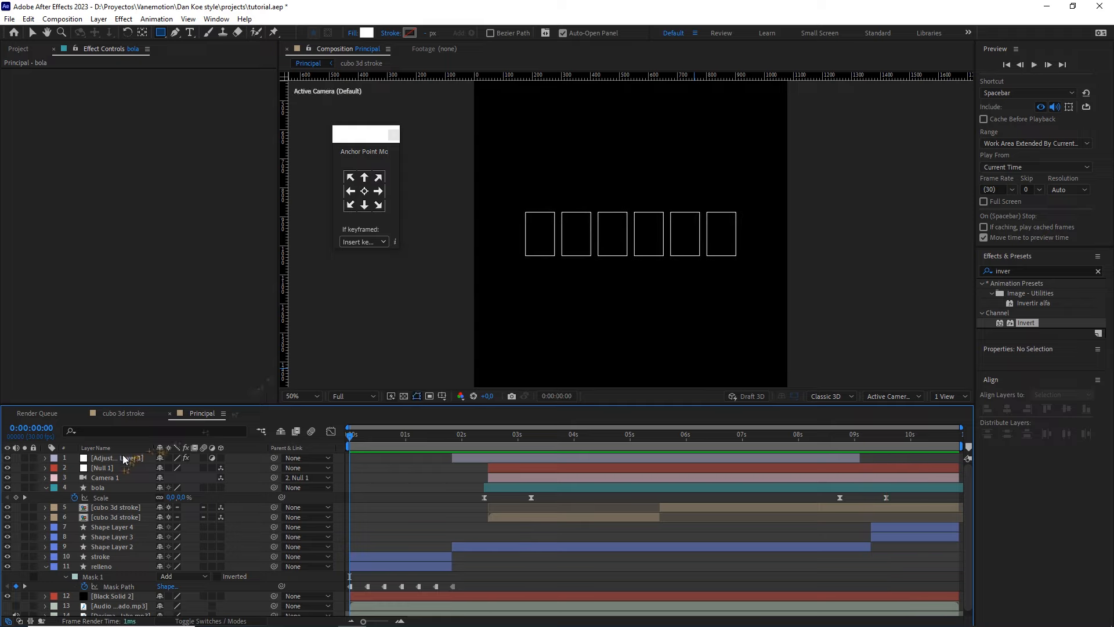
- Collapse the expanded properties of all layers in the Principal composition
left_click(130, 492)
key("ctrl+a")
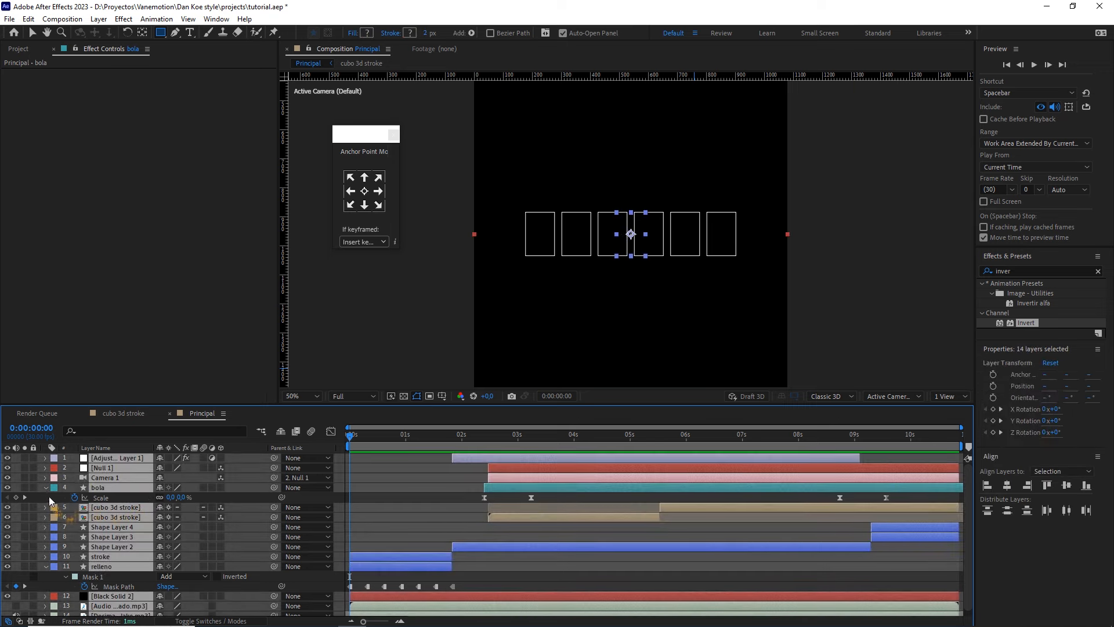
left_click(45, 488)
left_click(212, 606)
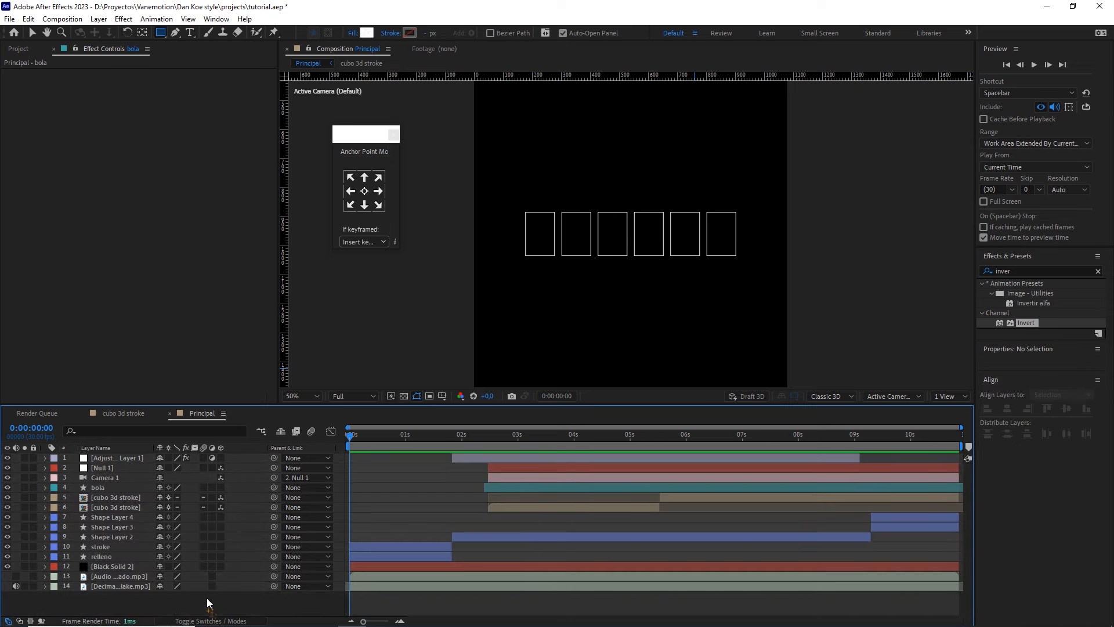
- Create a new composition named texto sincronizado with a size of 1920 x 1080 px
scroll(627, 221, "down", 2)
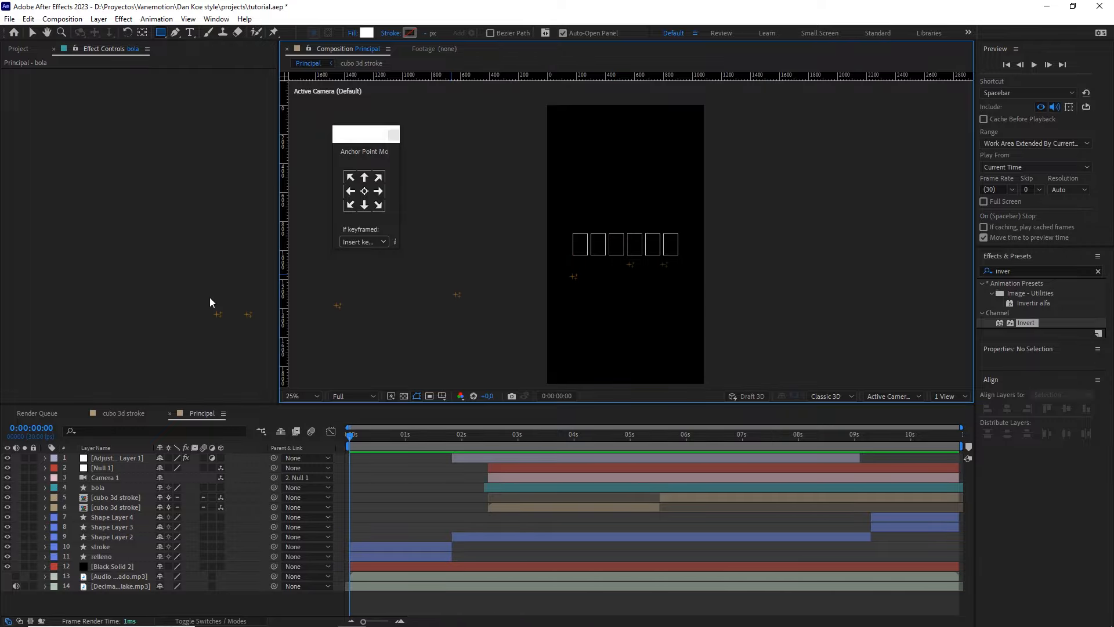
left_click(62, 19)
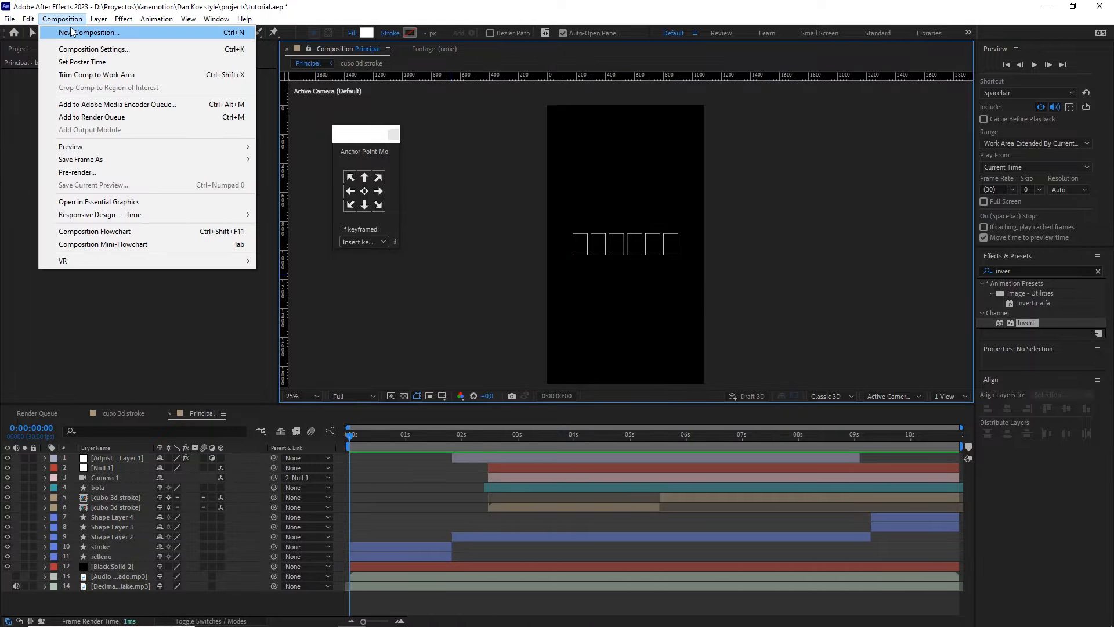
left_click(70, 29)
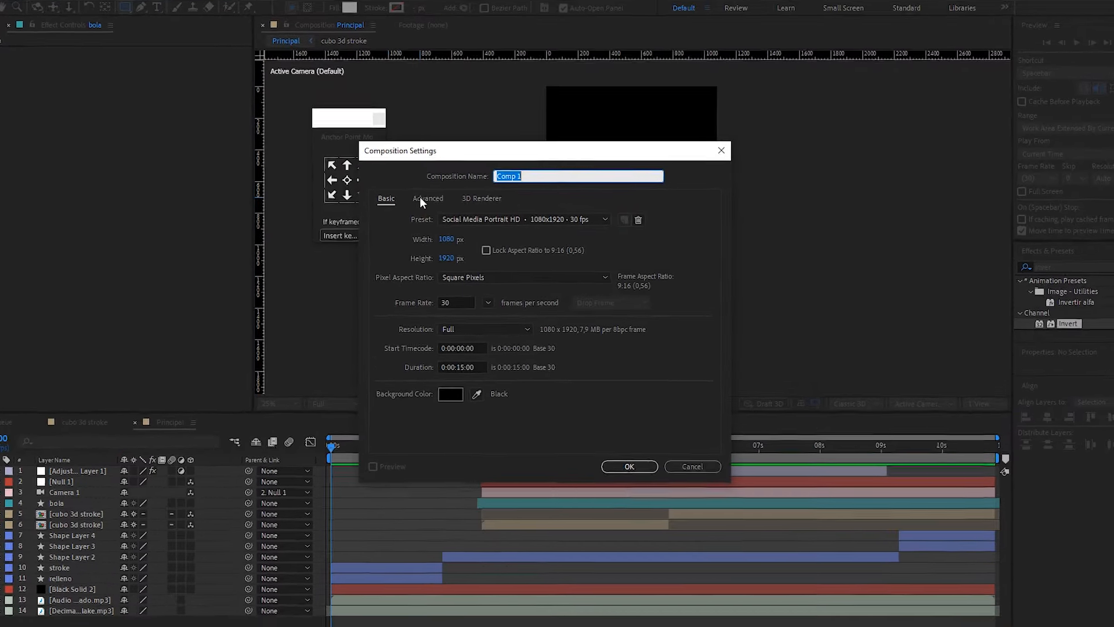
type("texto sincronizado")
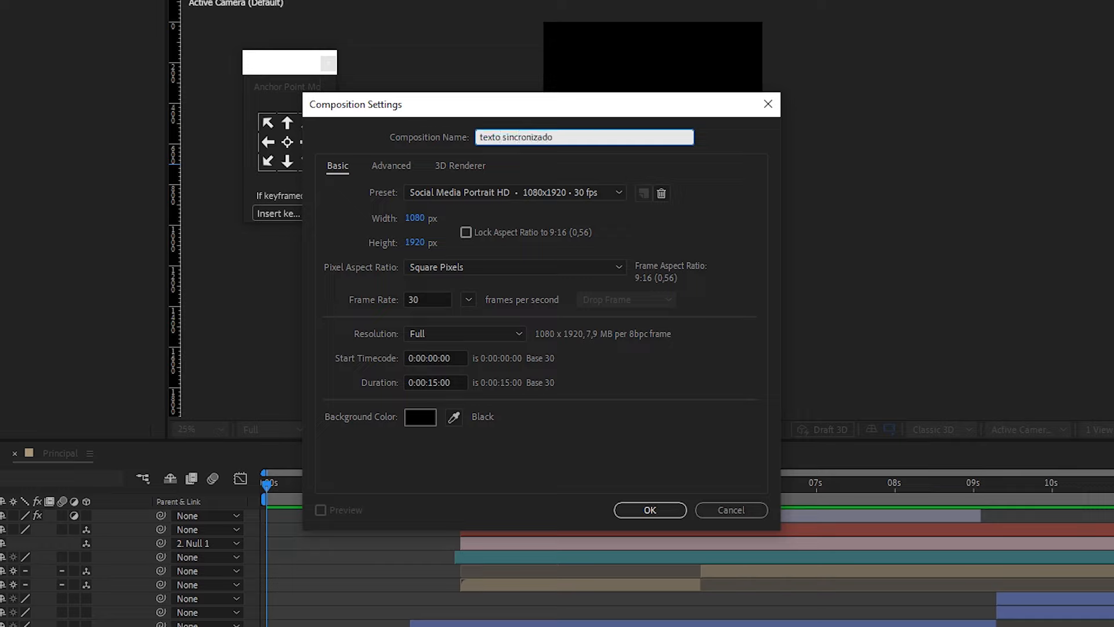
left_click(415, 218)
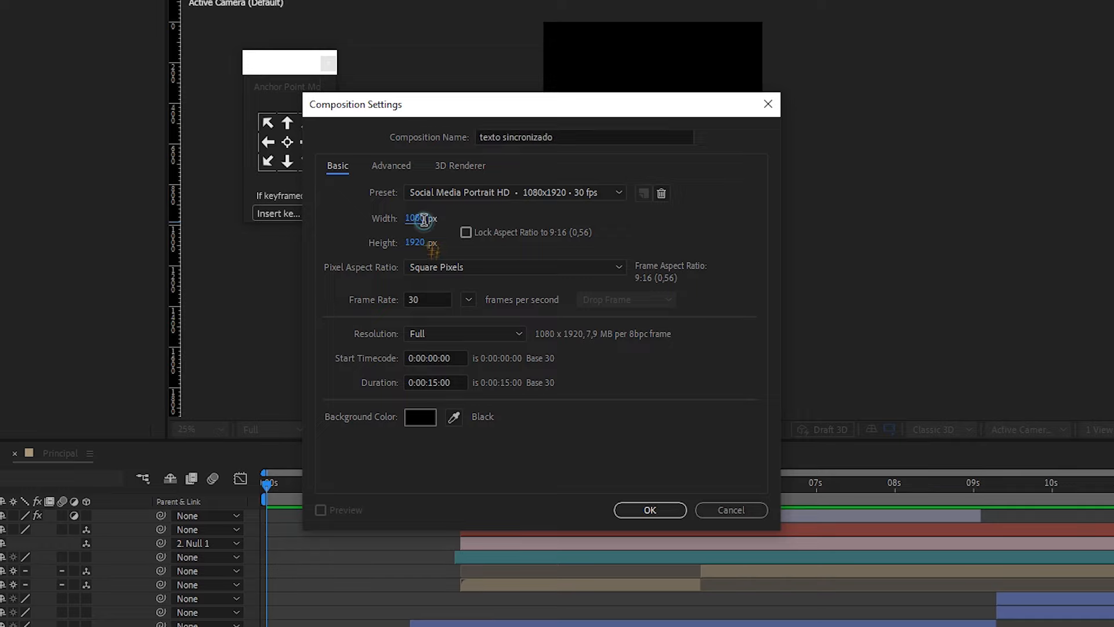
type("1920")
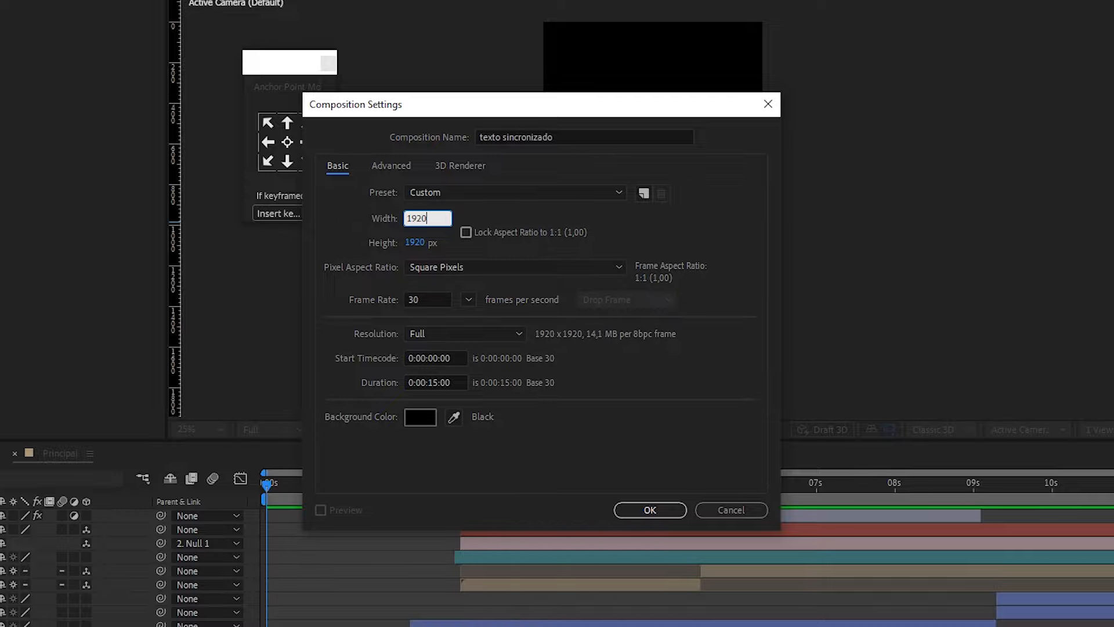
left_click(422, 242)
type("1080")
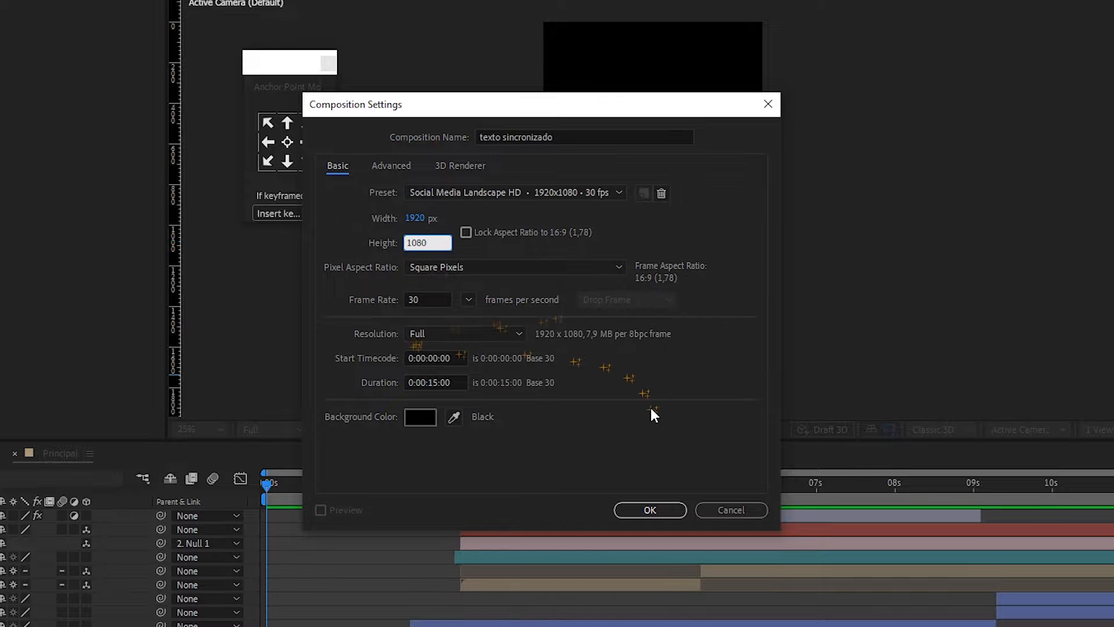
left_click(651, 510)
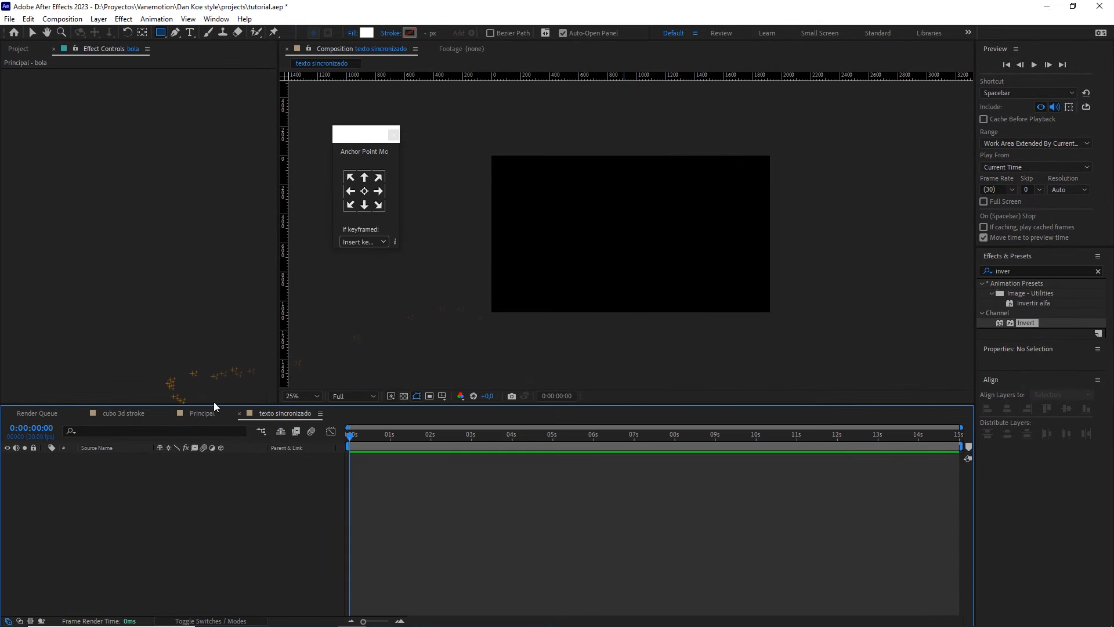
- Unmute Audio editado.mp3 in Principal and copy it into texto sincronizado as a guide layer
left_click(202, 413)
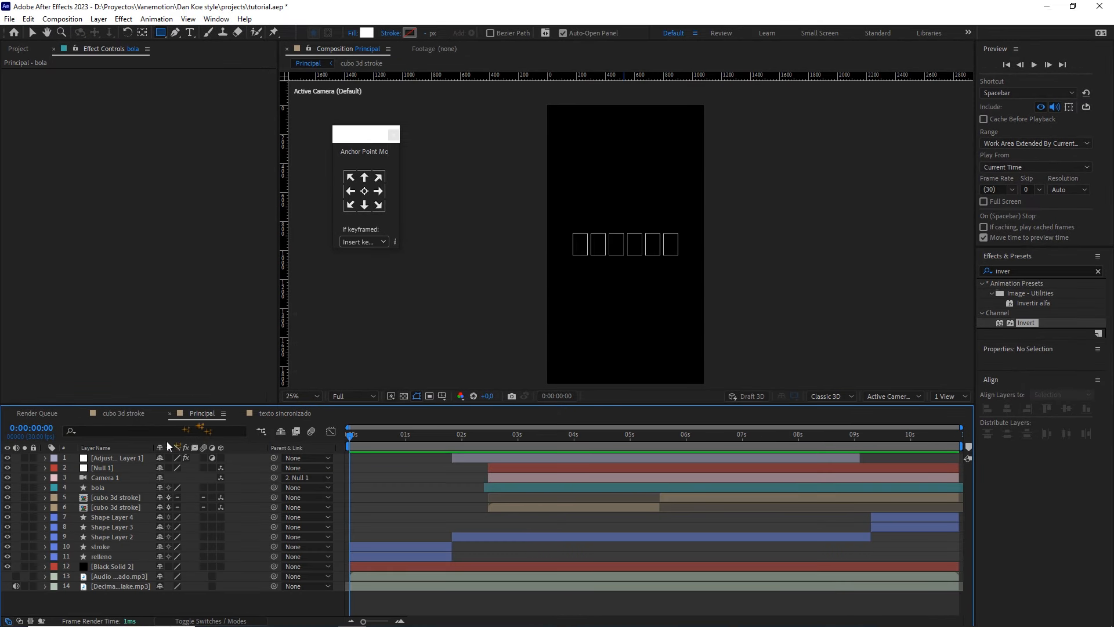
left_click(106, 586)
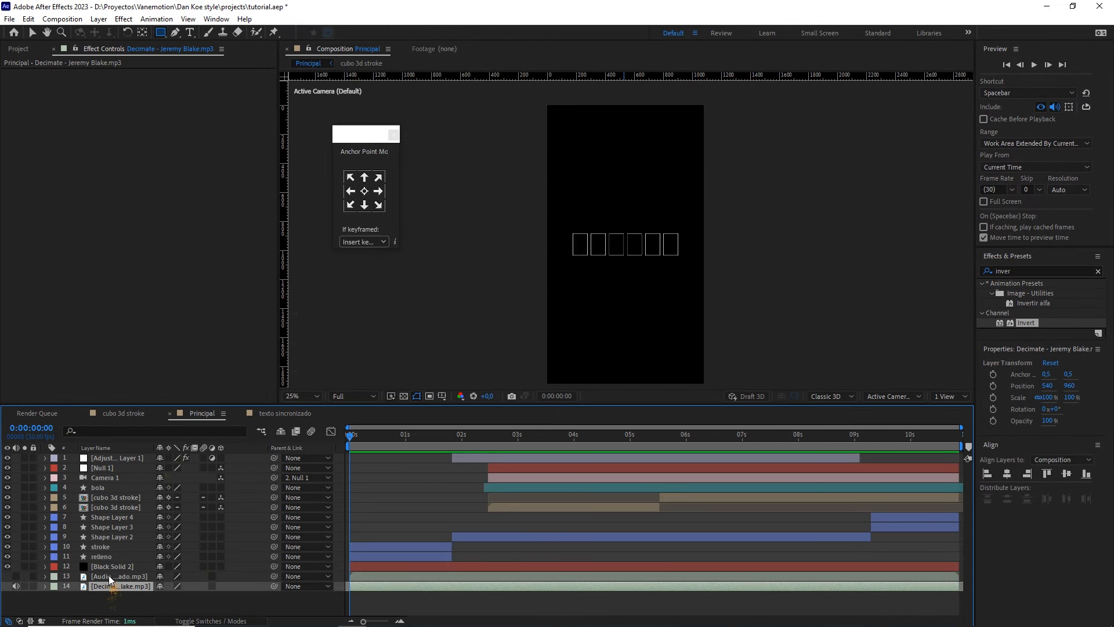
left_click(109, 576)
left_click(16, 576)
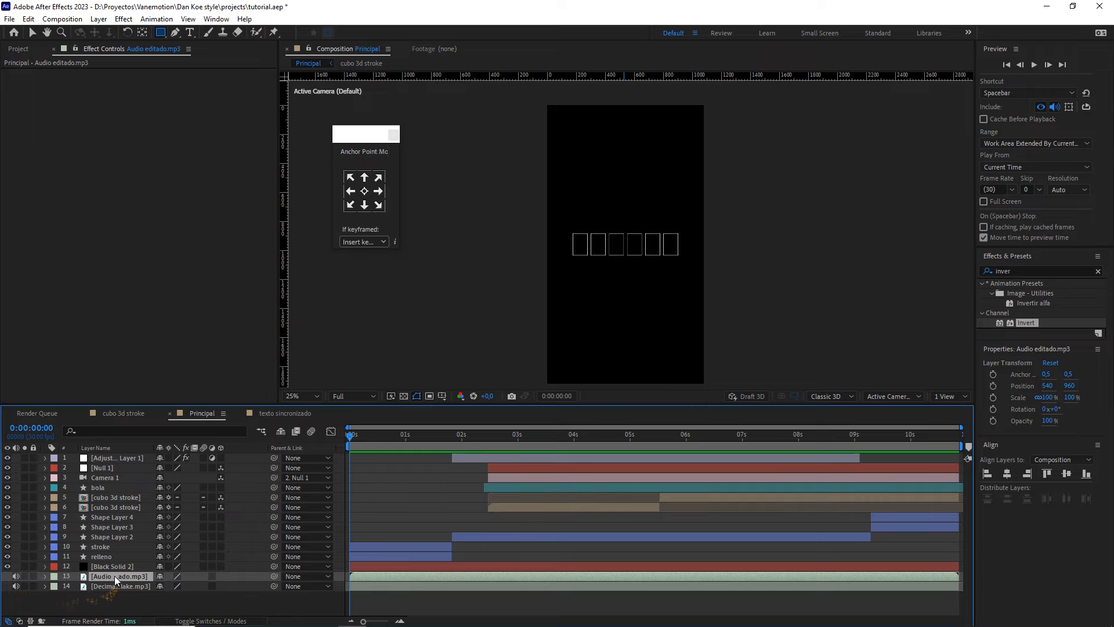
left_click(275, 415)
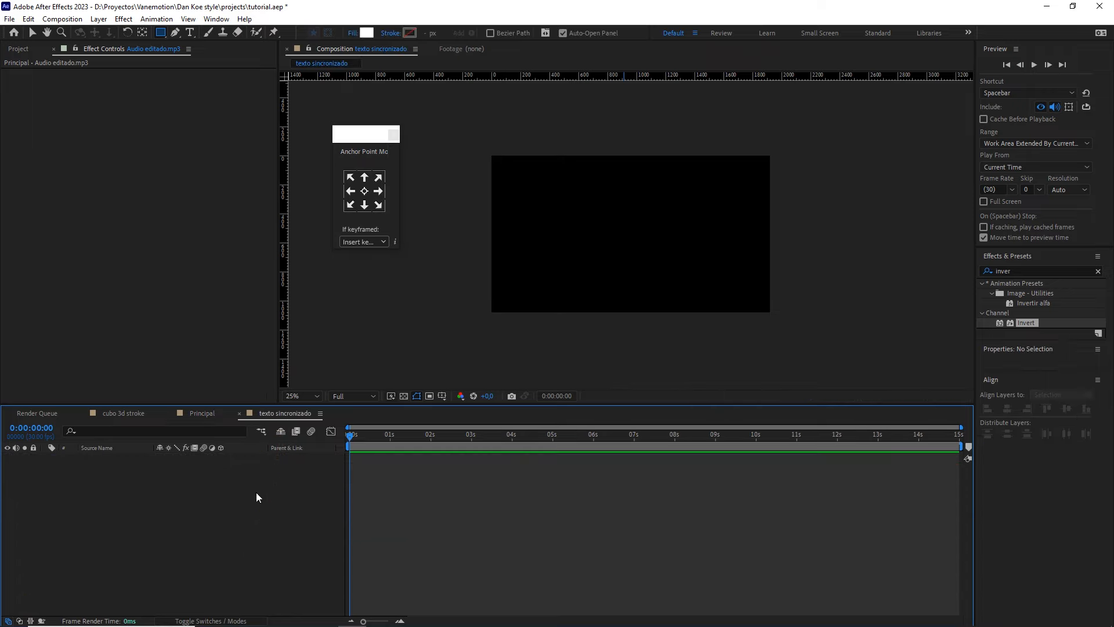
key("ctrl+v")
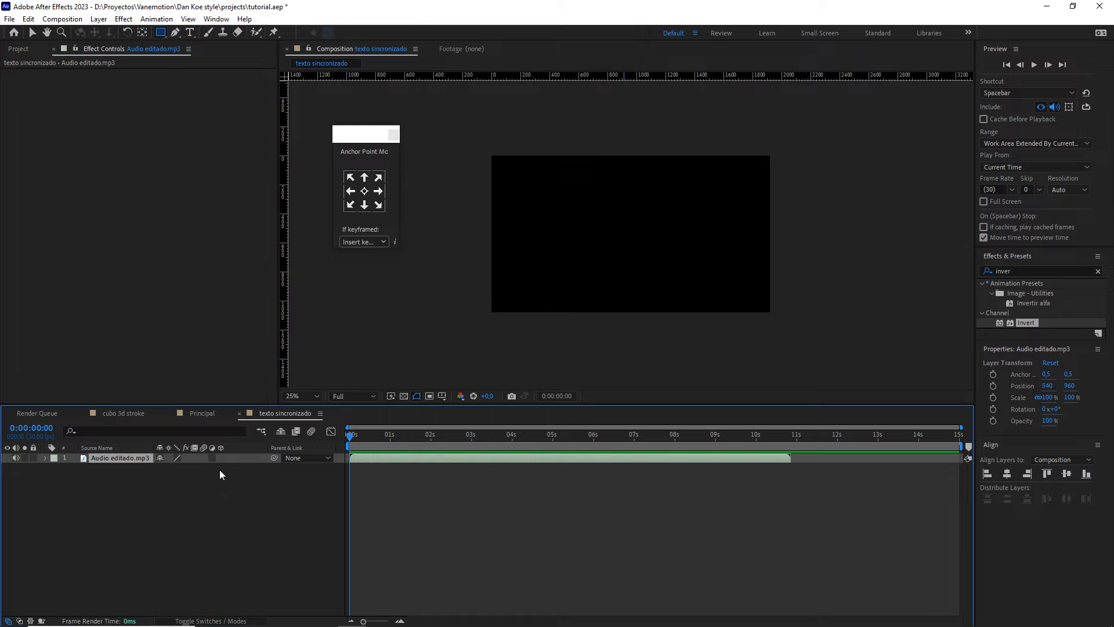
right_click(130, 456)
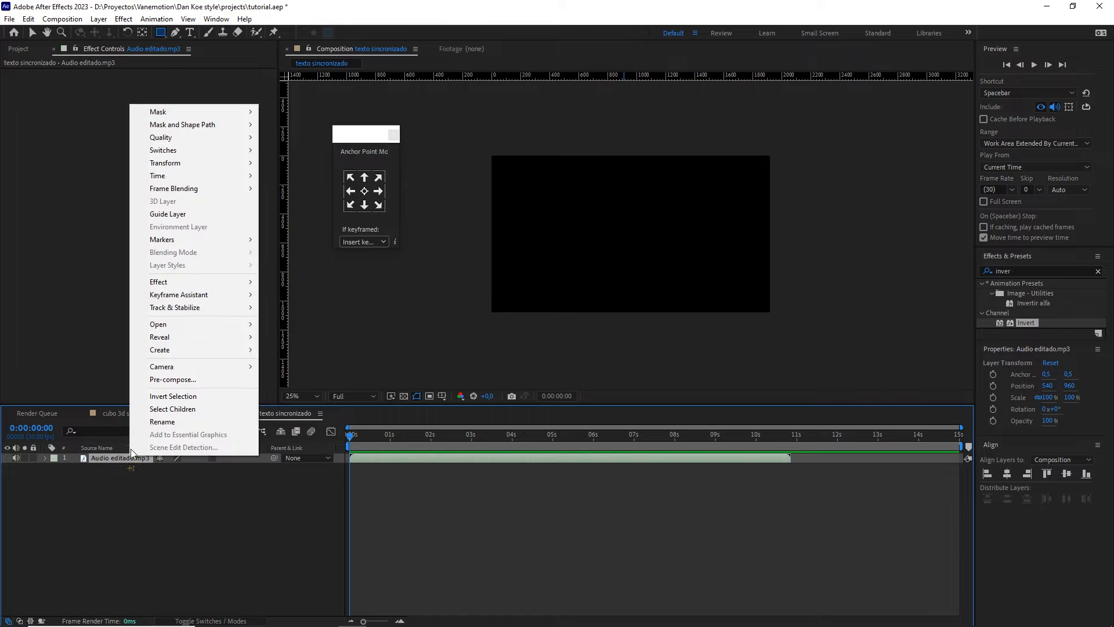
left_click(203, 215)
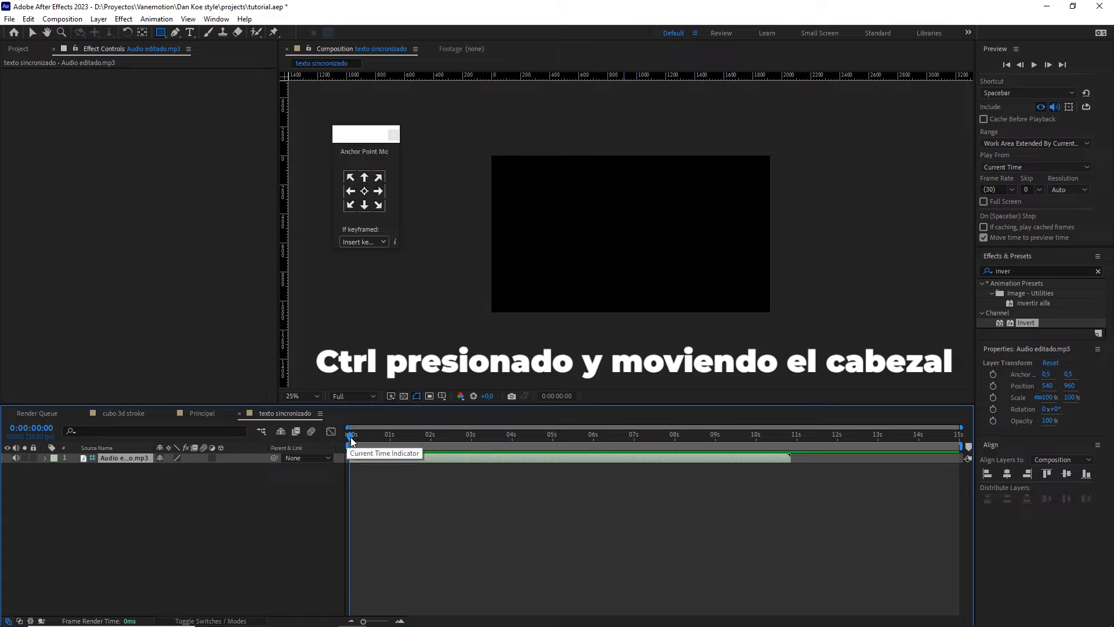
- Scrub the voice audio to 0:00:01:15, then play it from the start to hear the opening phrase
left_click_drag(351, 441, 413, 436)
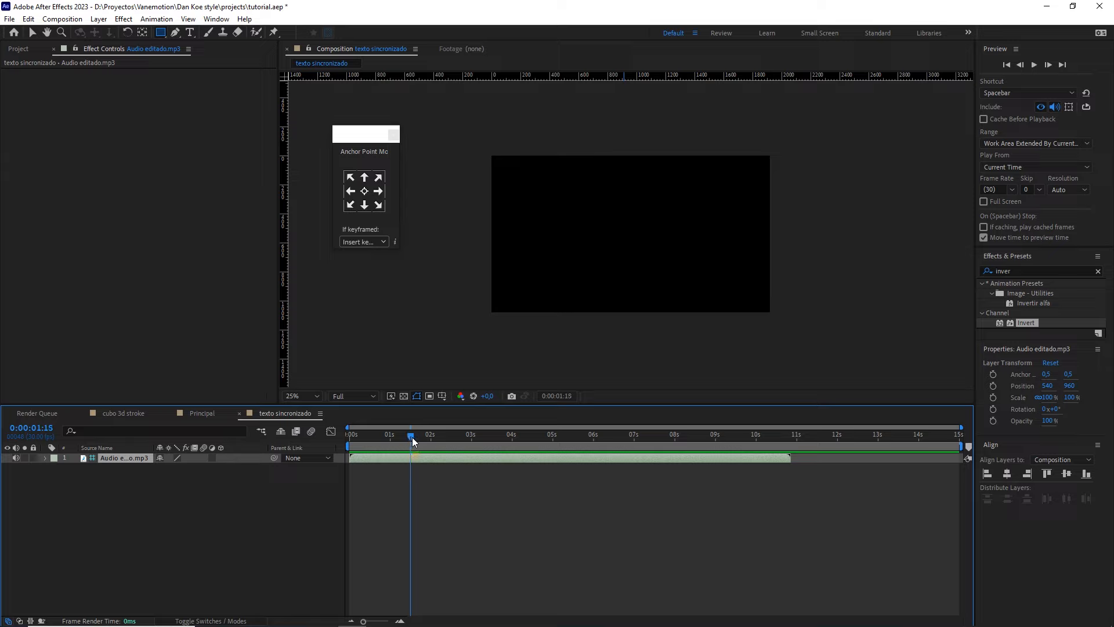
left_click(209, 500)
left_click(191, 33)
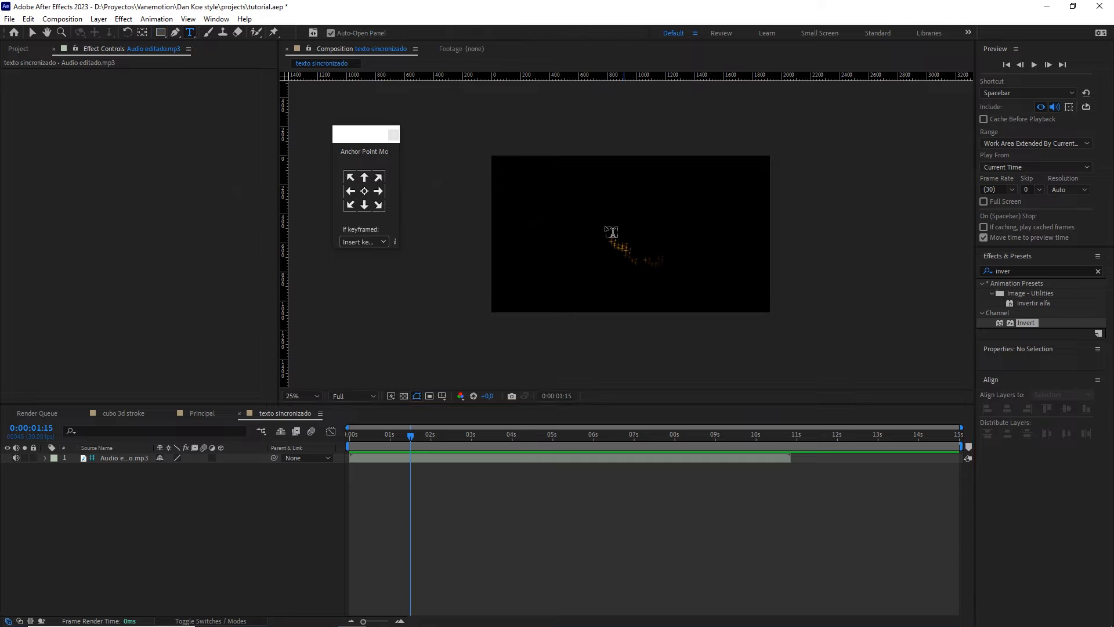
left_click_drag(386, 436, 332, 435)
key("space")
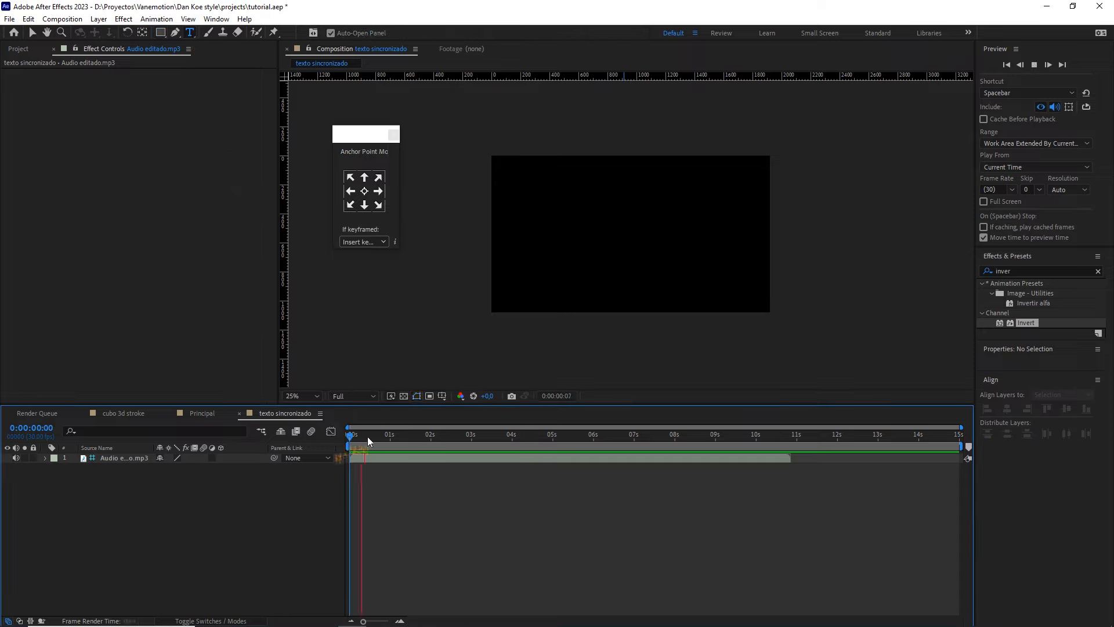
key("space")
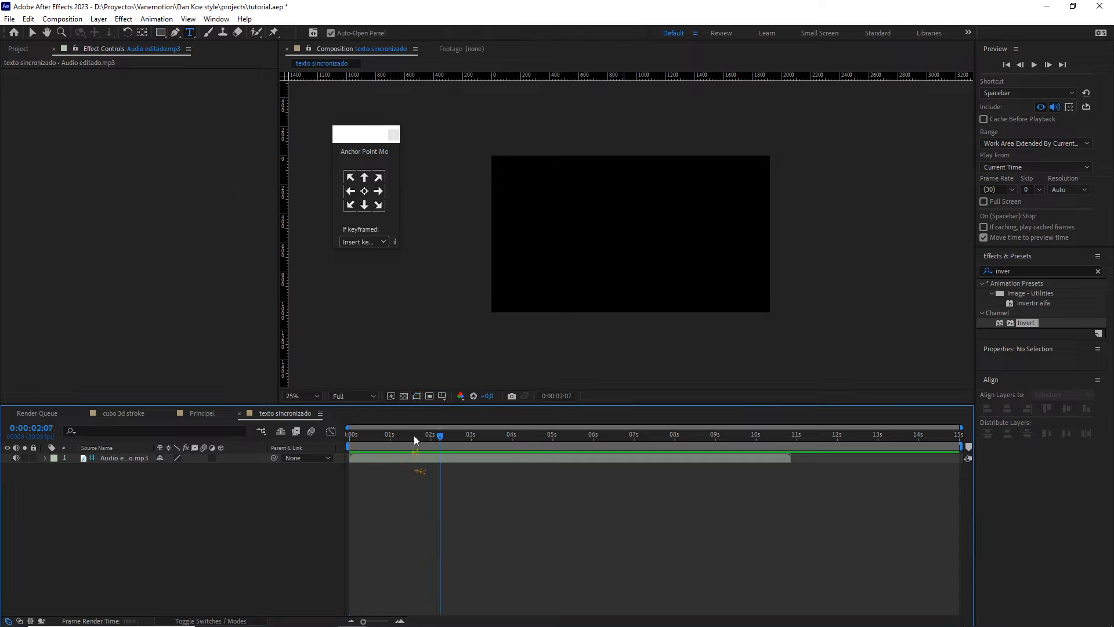
- Add the text layer "Si aún no has alcanzado" at the start of texto sincronizado
left_click_drag(413, 435, 343, 440)
left_click(601, 224)
type("Si a")
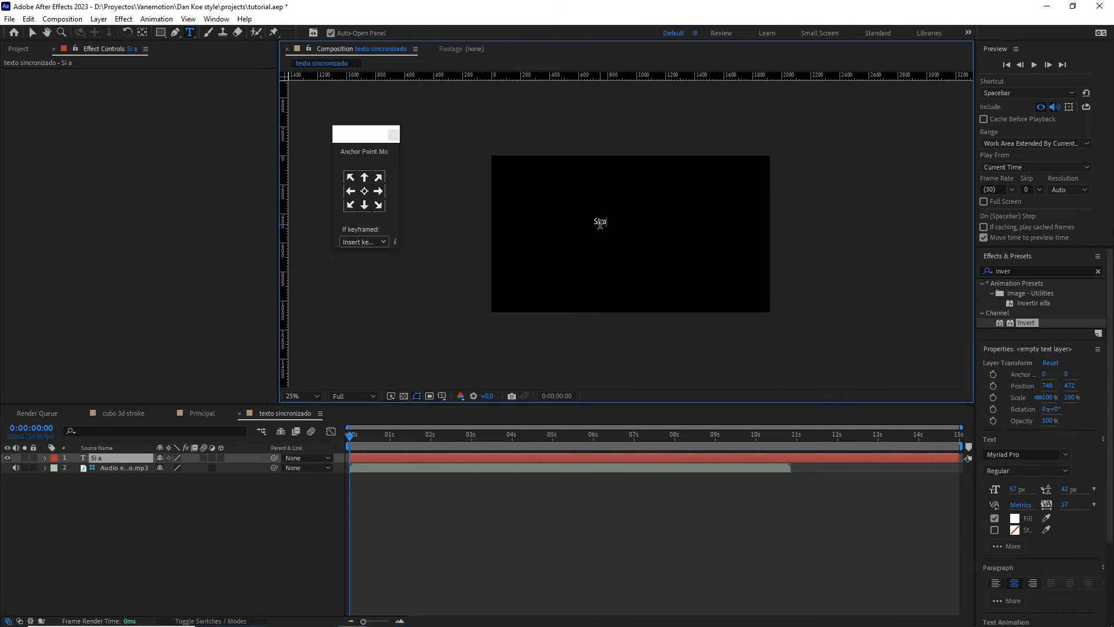
type("ún no has alca")
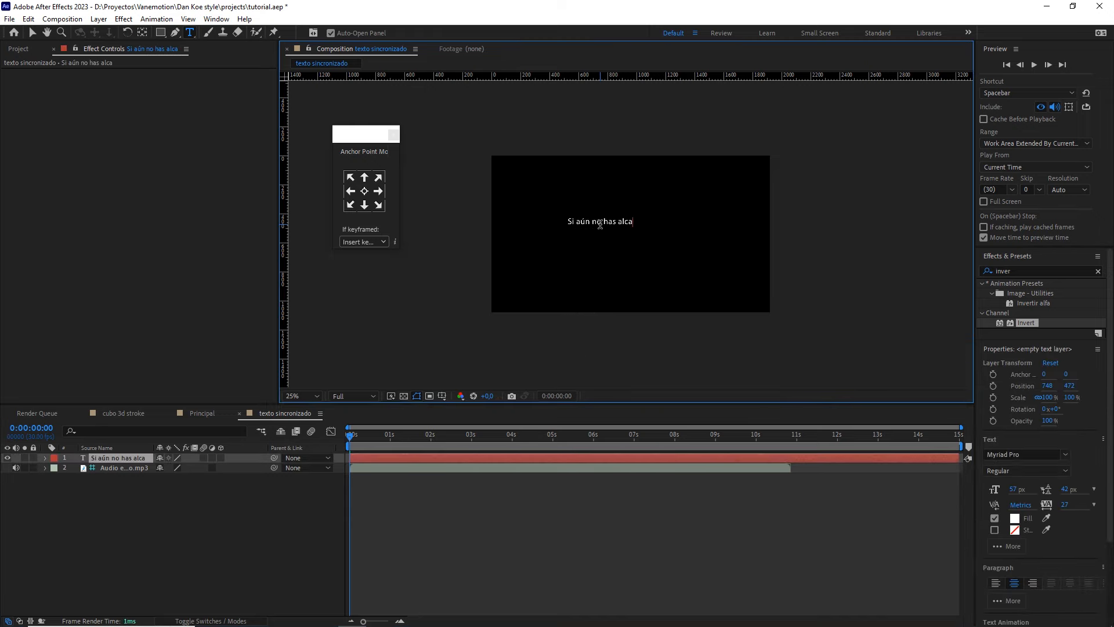
type("nzado")
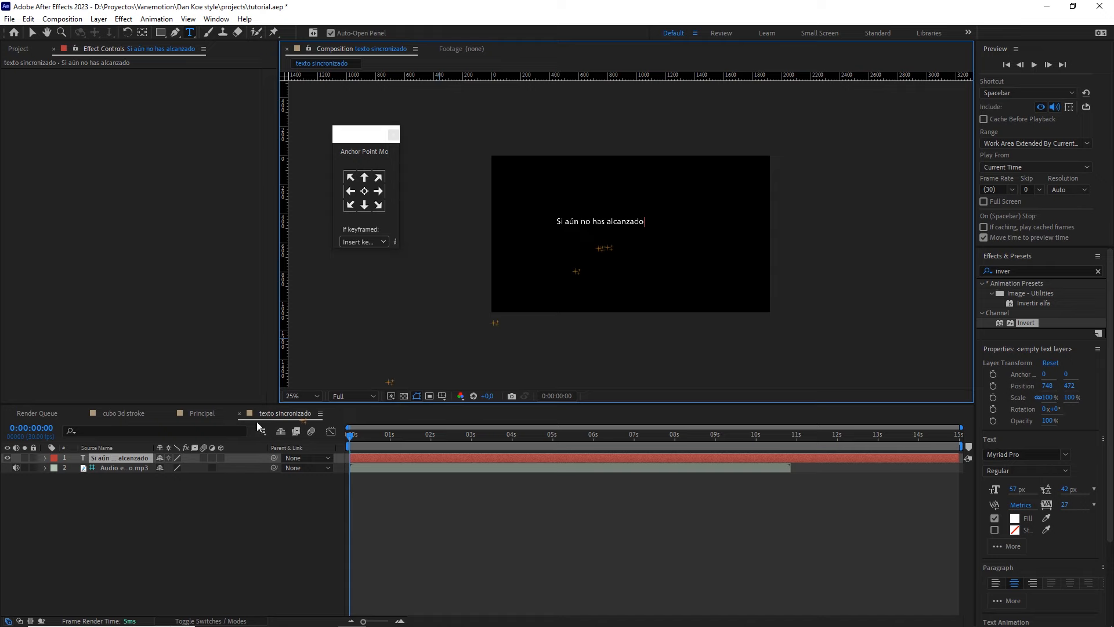
left_click(131, 457)
- Center the text layer's anchor point on its content and center the layer in the composition
key("period")
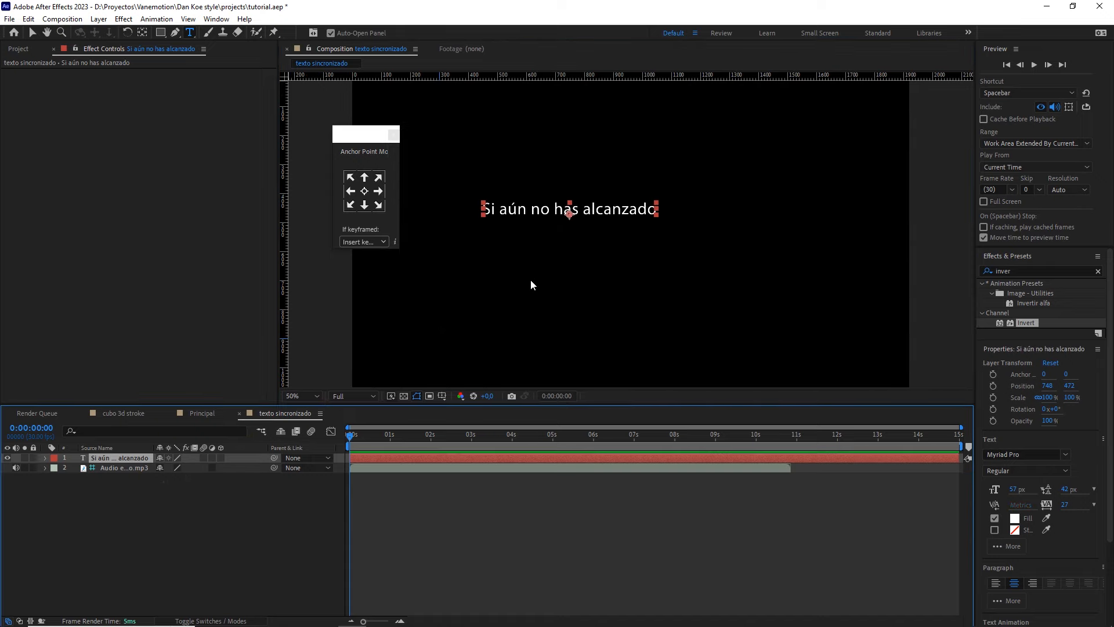
key("ctrl+alt+Home")
key("ctrl+Home")
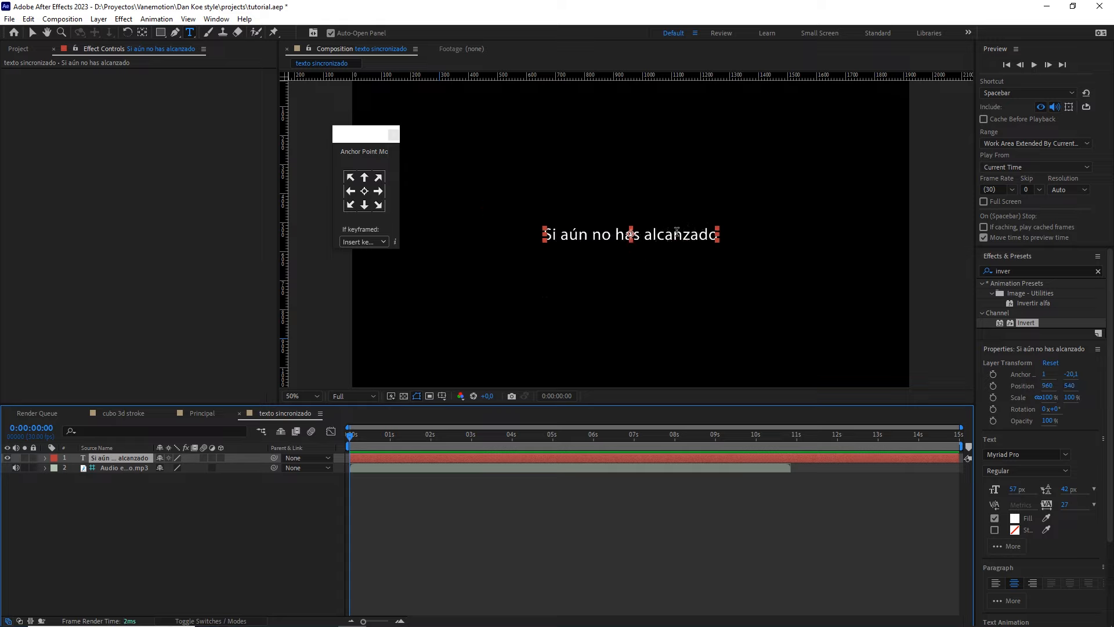
- Set the text's font to Nexus Mix Pro Regular
left_click(1030, 454)
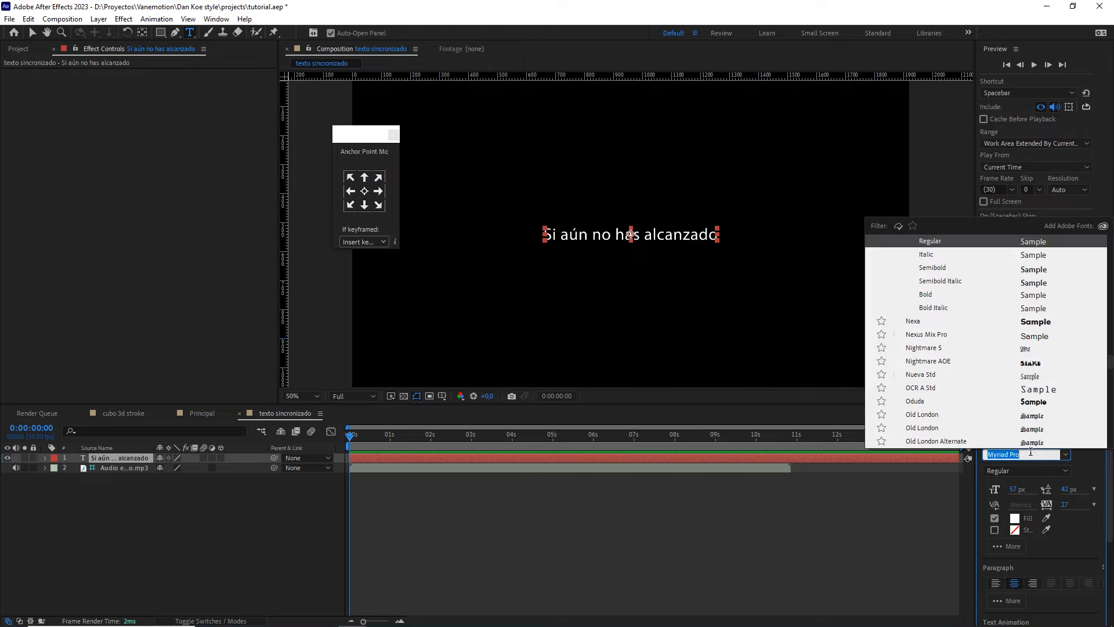
type("nex")
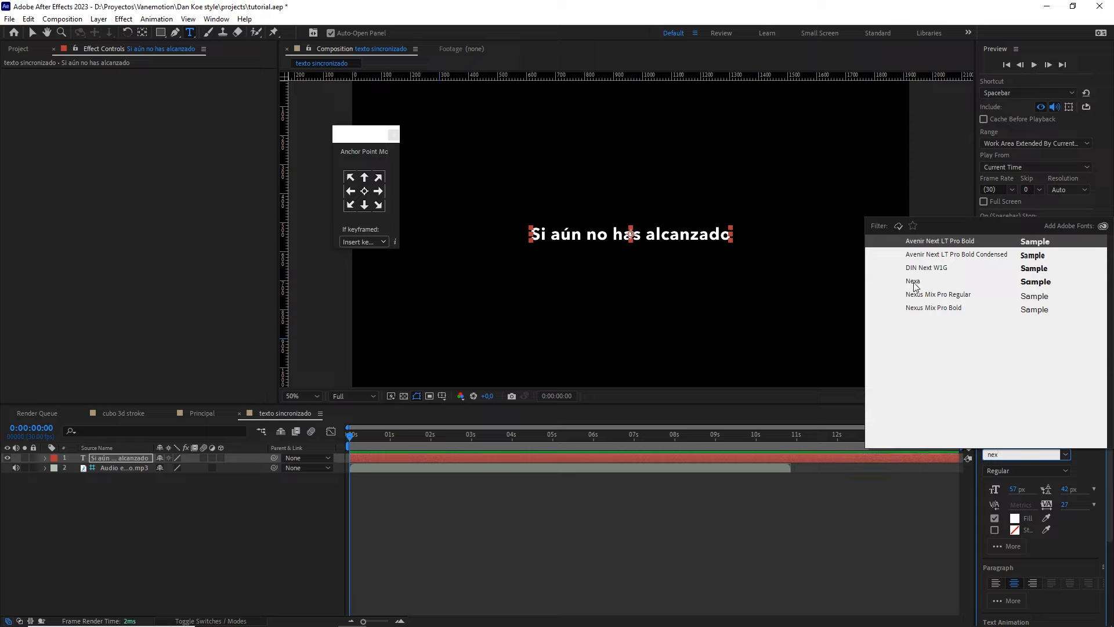
left_click(952, 297)
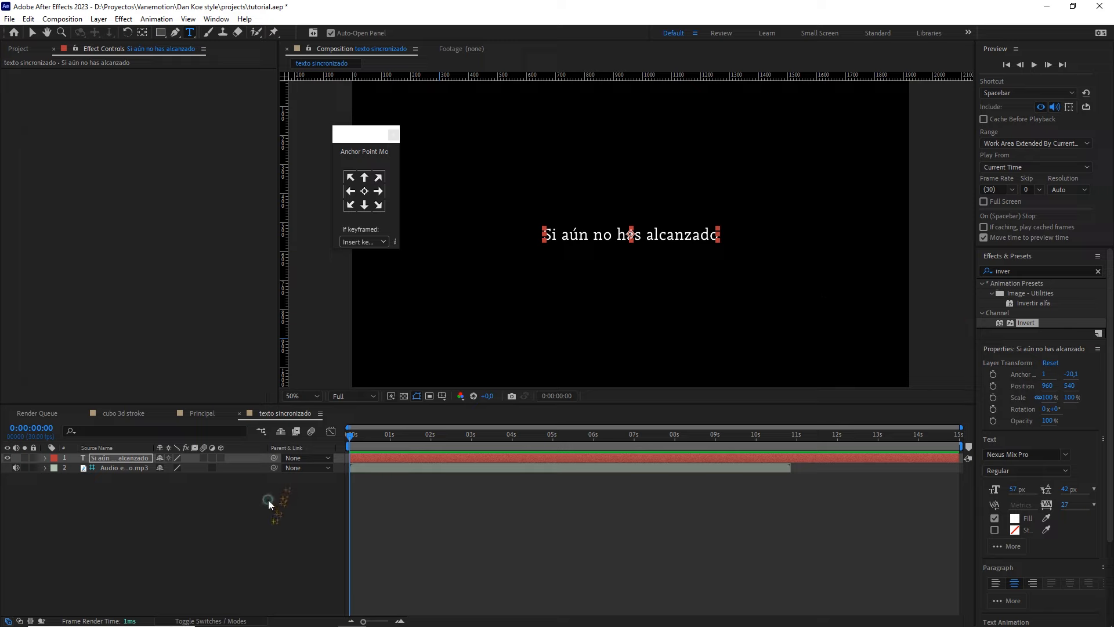
left_click(268, 500)
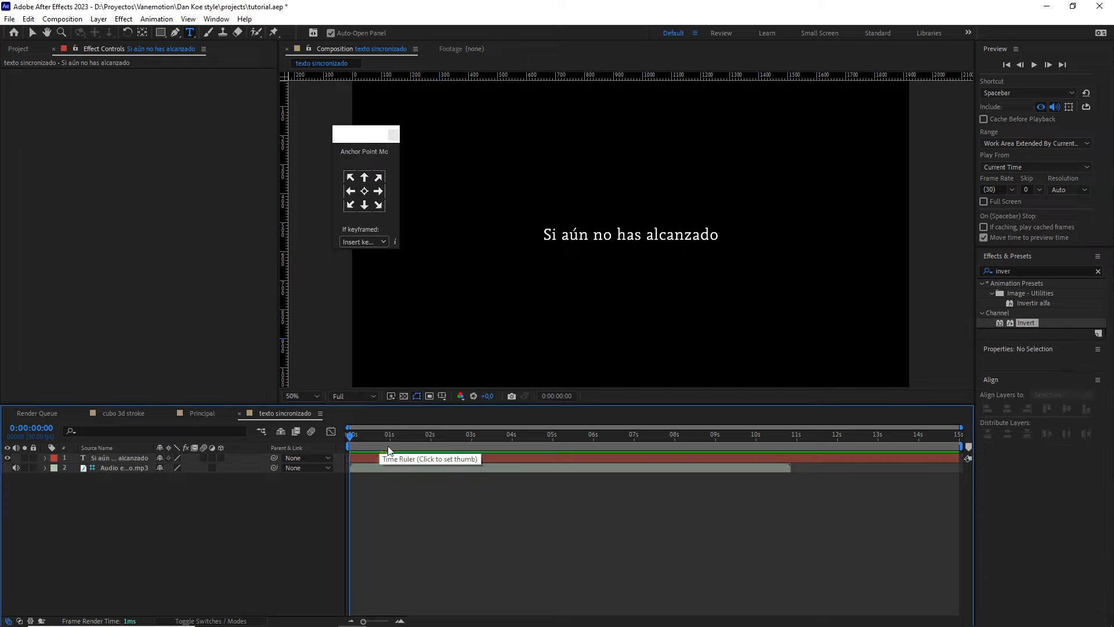
- Split the "Si aún no has alcanzado" text layer at 0:00:01:10, where the opening phrase ends
left_click(356, 439)
left_click_drag(365, 437, 402, 437)
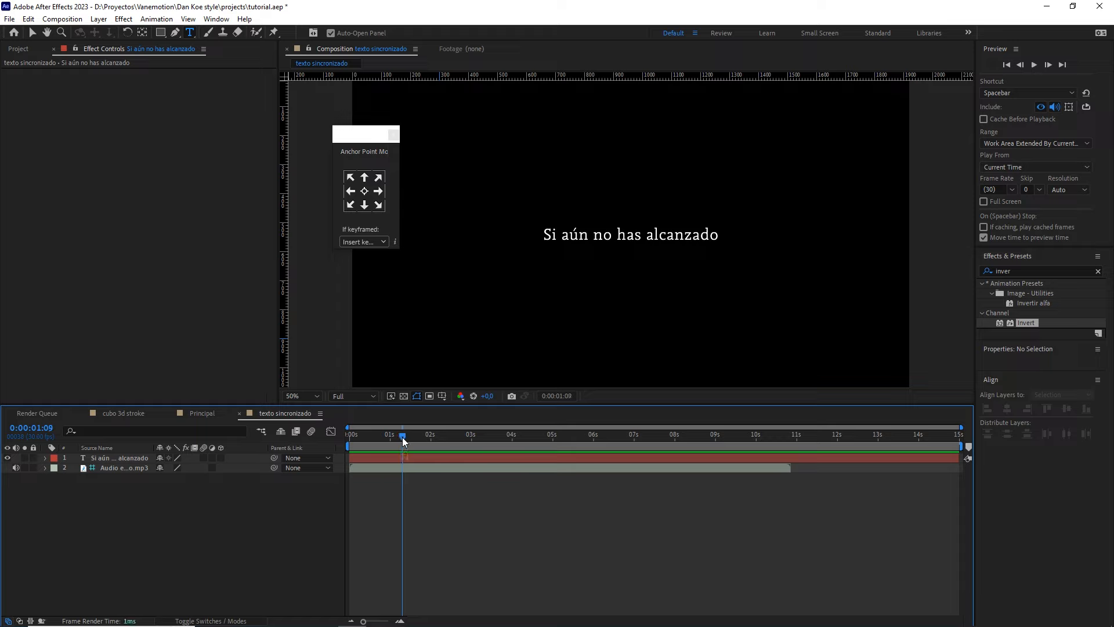
left_click(418, 460)
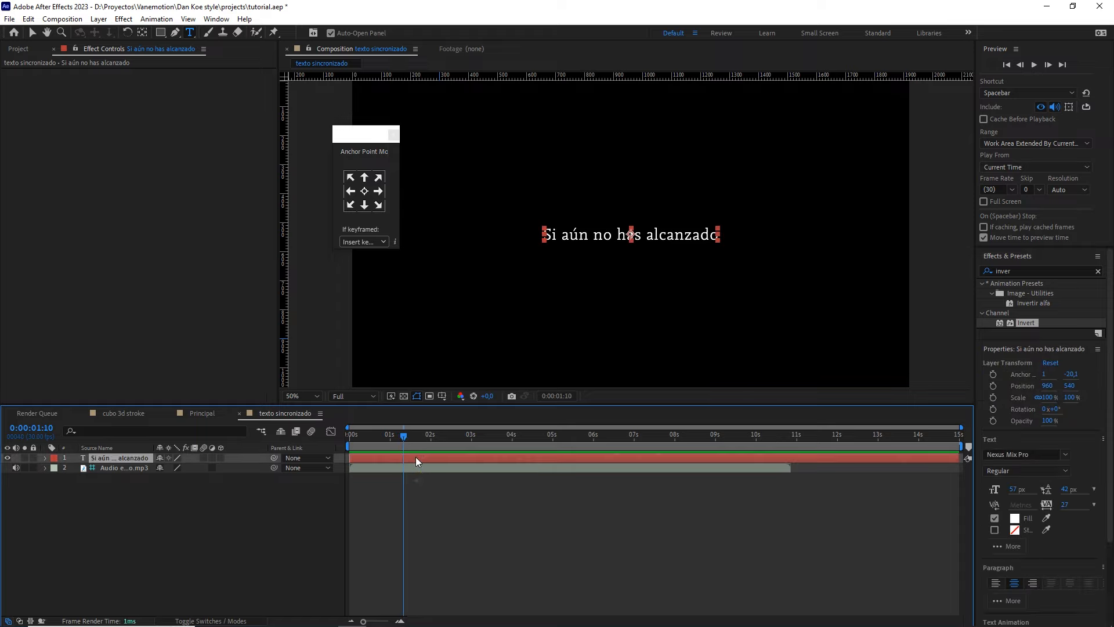
key("ctrl+shift+d")
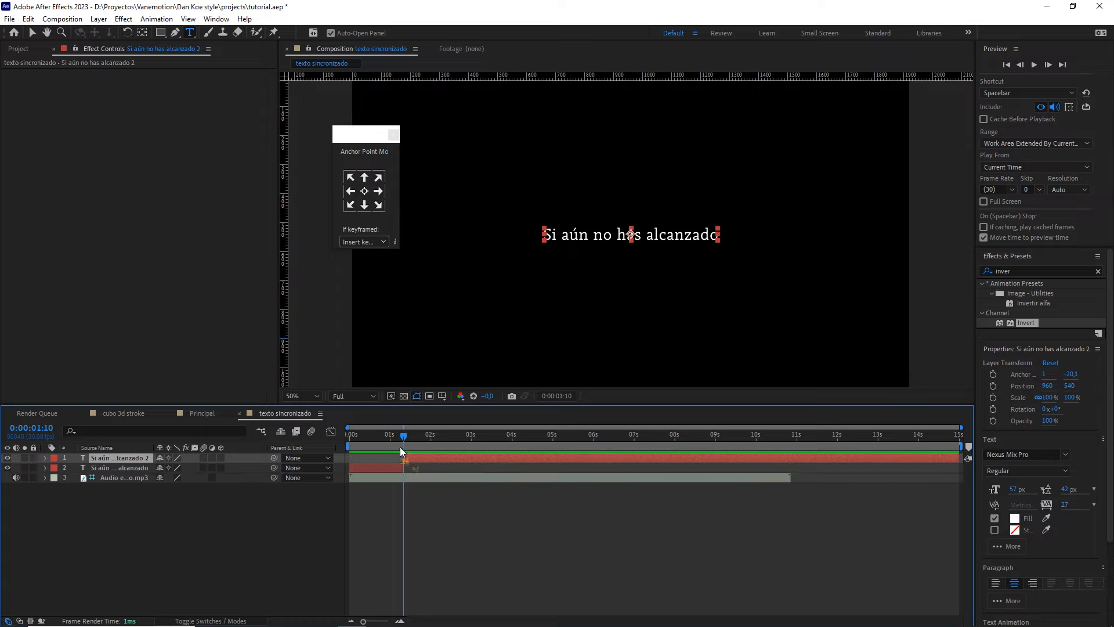
- Find the text presets matching "escri" and apply Máquina de escribir to the first text segment
left_click(385, 435)
left_click(375, 466)
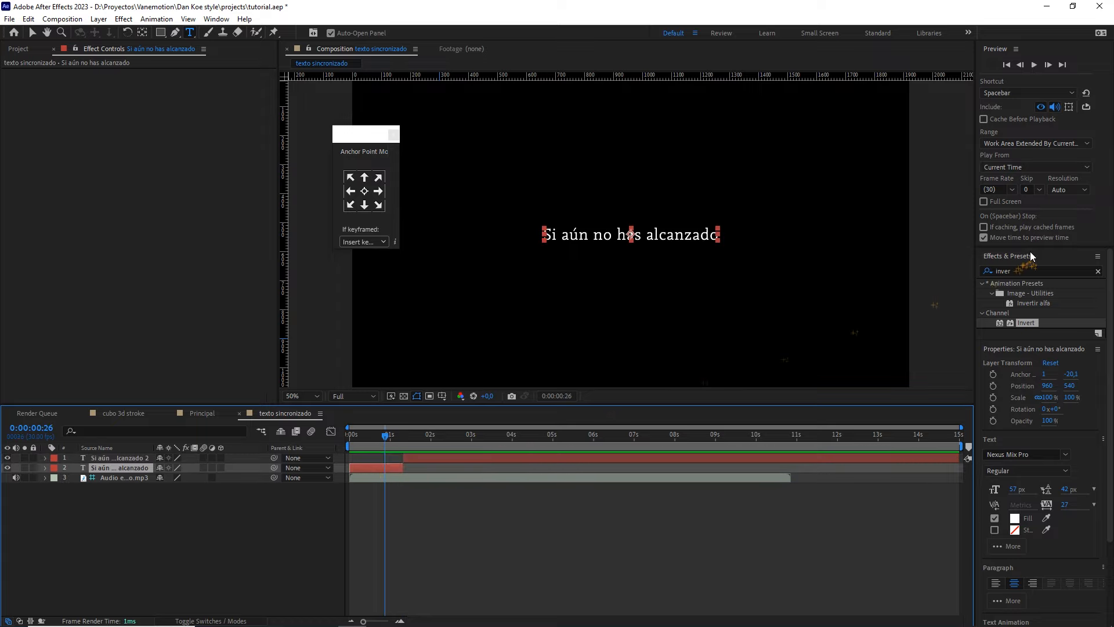
left_click_drag(1027, 271, 966, 280)
type("escri")
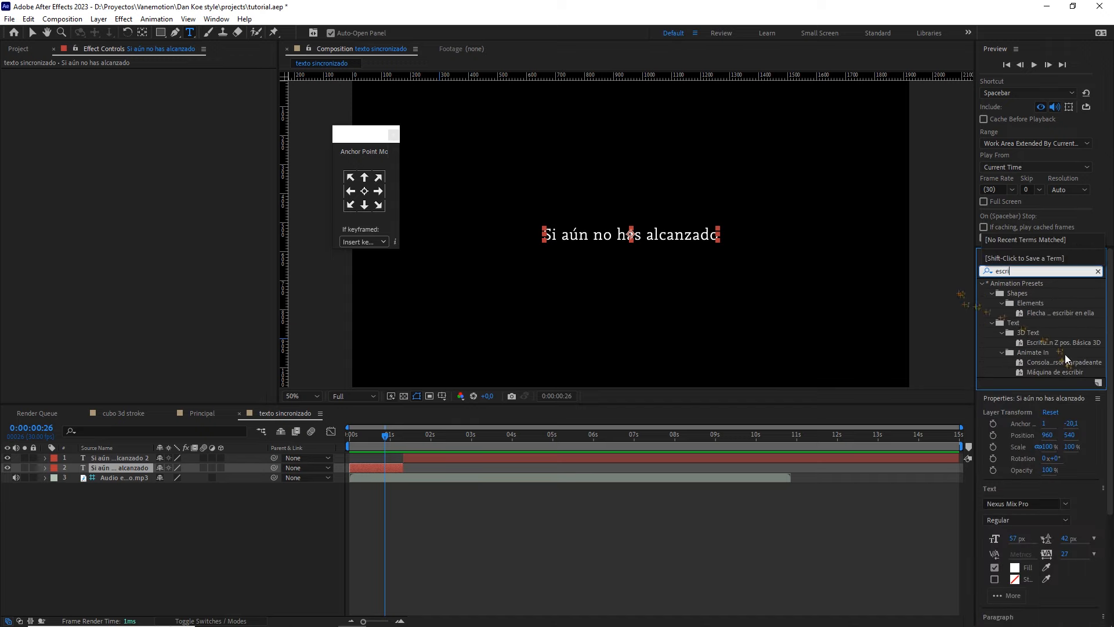
left_click_drag(1040, 371, 122, 469)
- Move the first segment's Start keyframes so the typewriter effect begins at 0:00:00:00 and finishes just before the segment ends
left_click(361, 466)
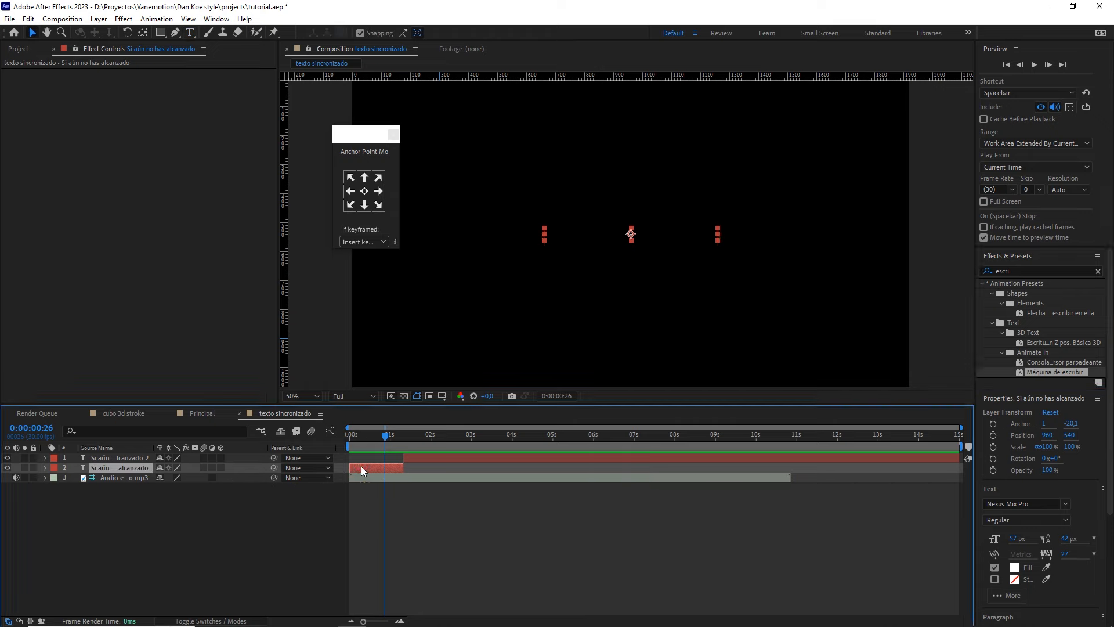
key("u")
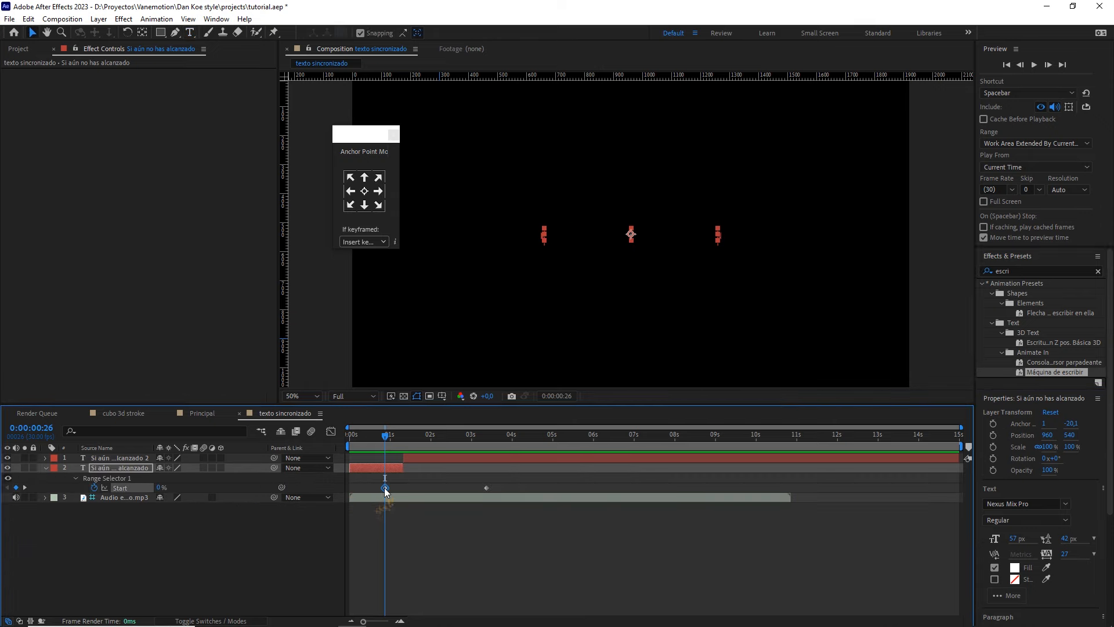
left_click(349, 489)
left_click_drag(488, 489, 398, 489)
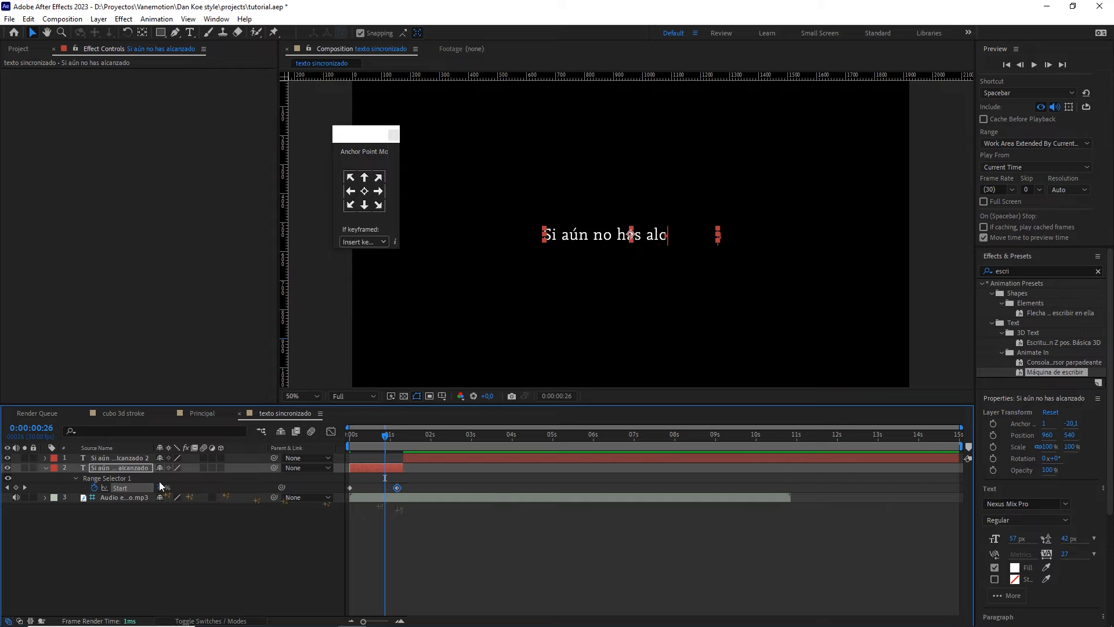
- Set the Smoothness of the first text segment's range selector to 100%
left_click(46, 470)
left_click(46, 470)
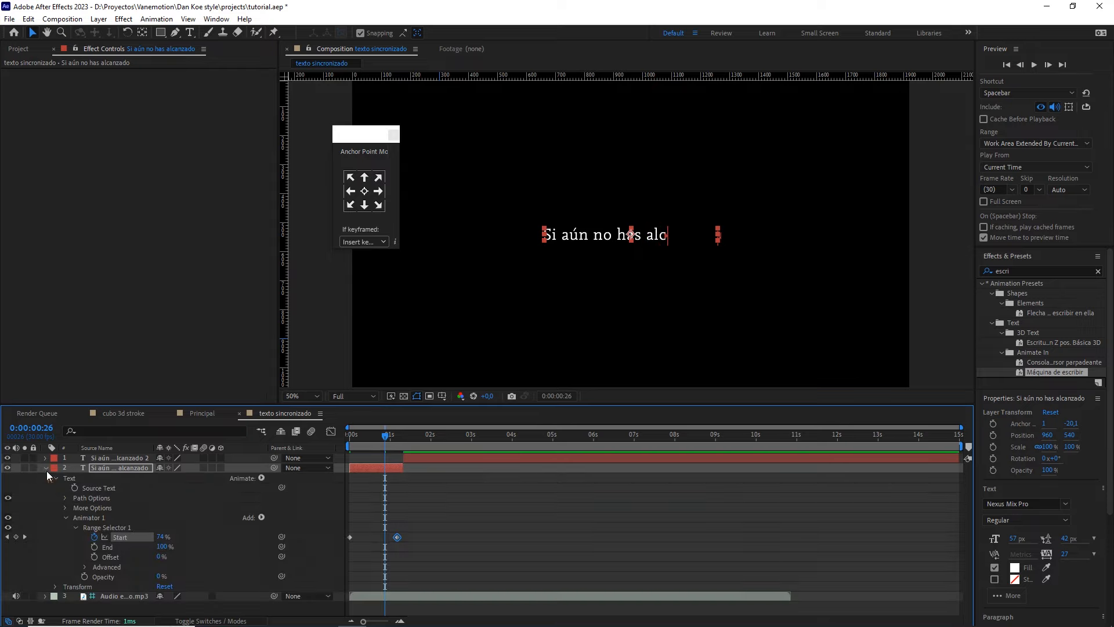
left_click(84, 567)
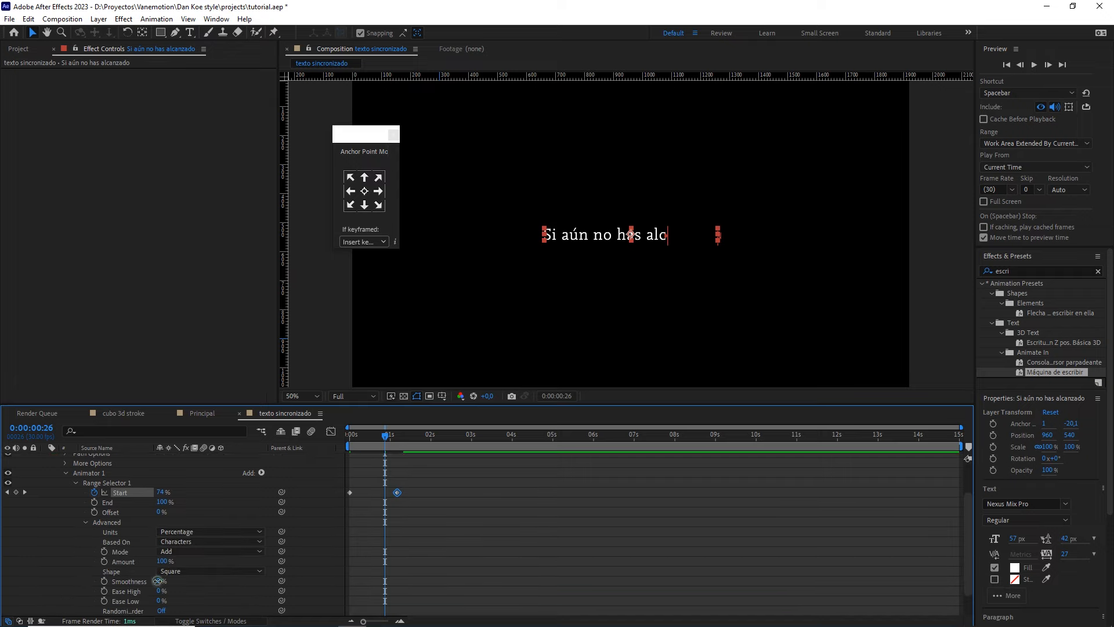
left_click_drag(158, 581, 272, 594)
- Play the composition from the start to check the typewriter text against the voice
left_click_drag(388, 435, 336, 433)
key("Home")
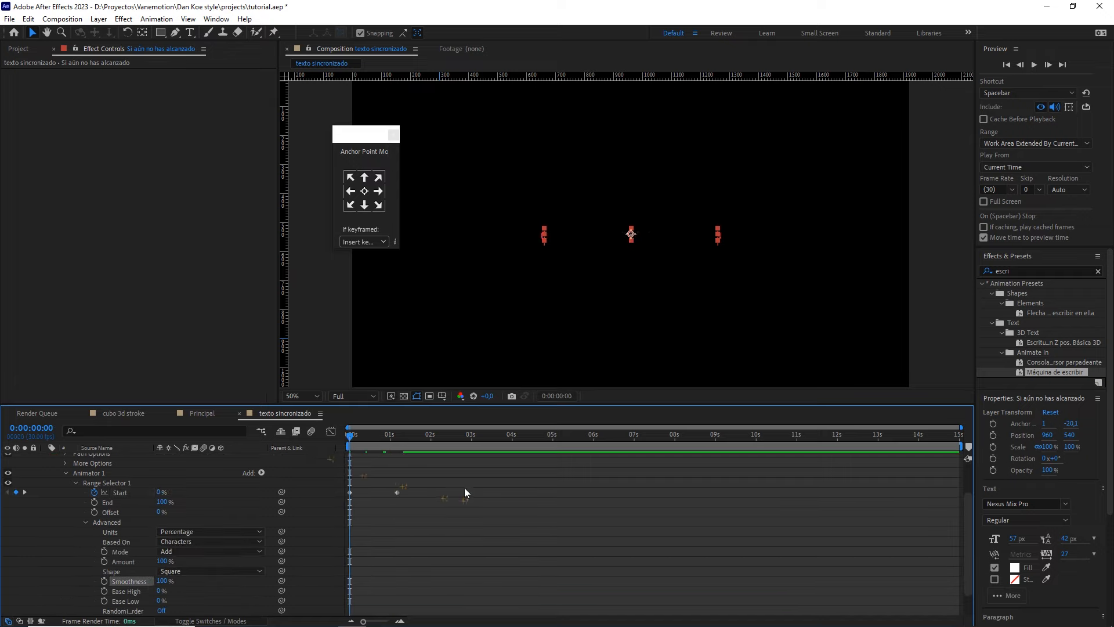
left_click(471, 487)
key("space")
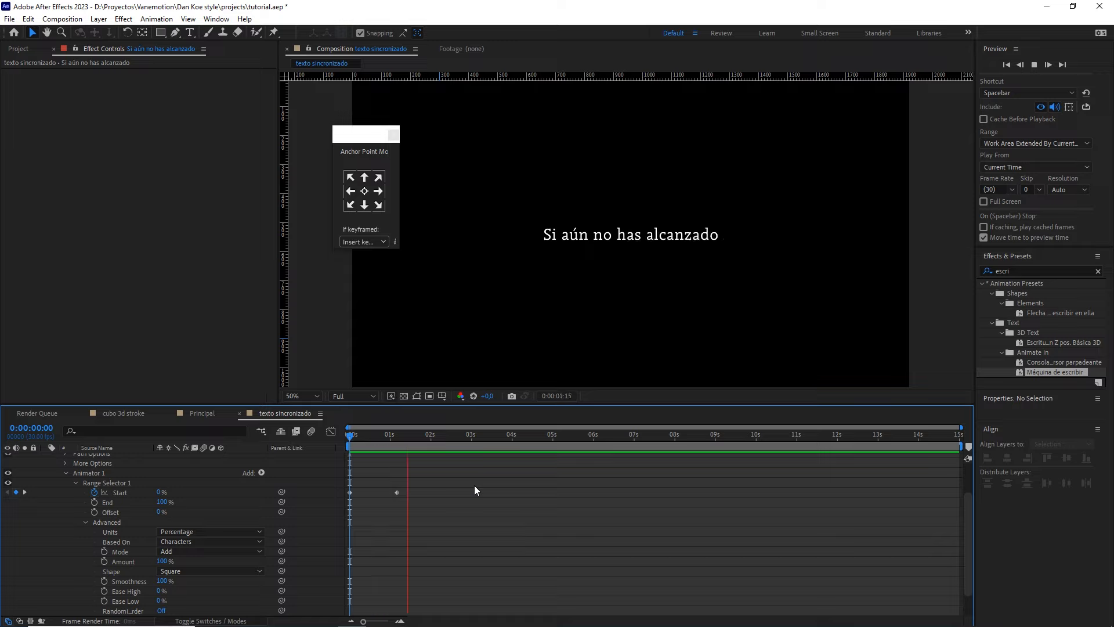
left_click_drag(385, 434, 336, 433)
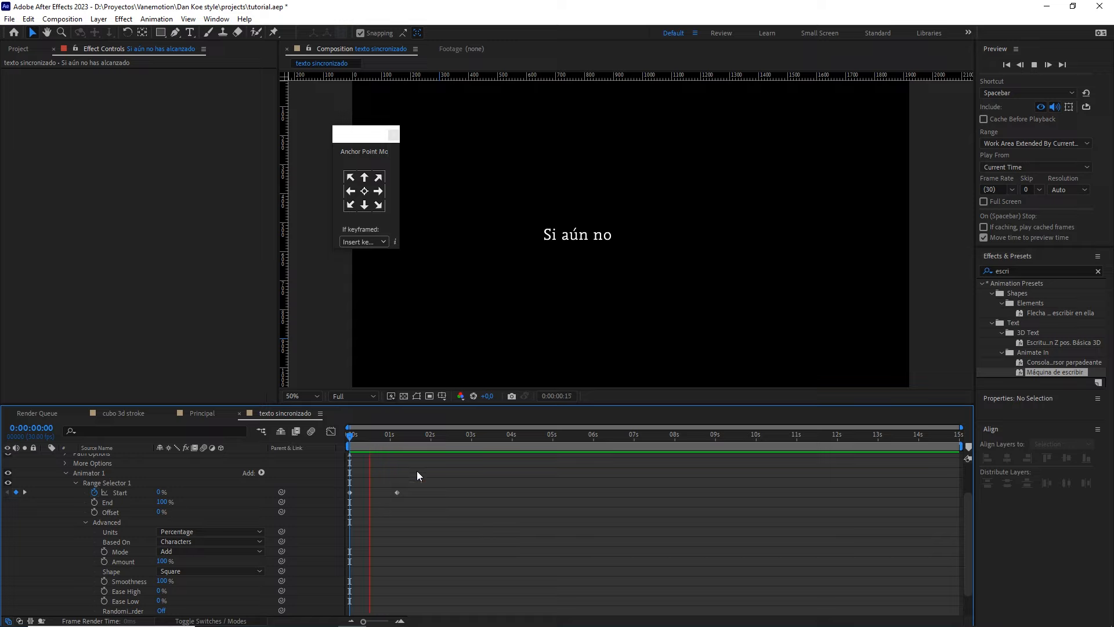
key("space")
scroll(150, 472, "up", 10)
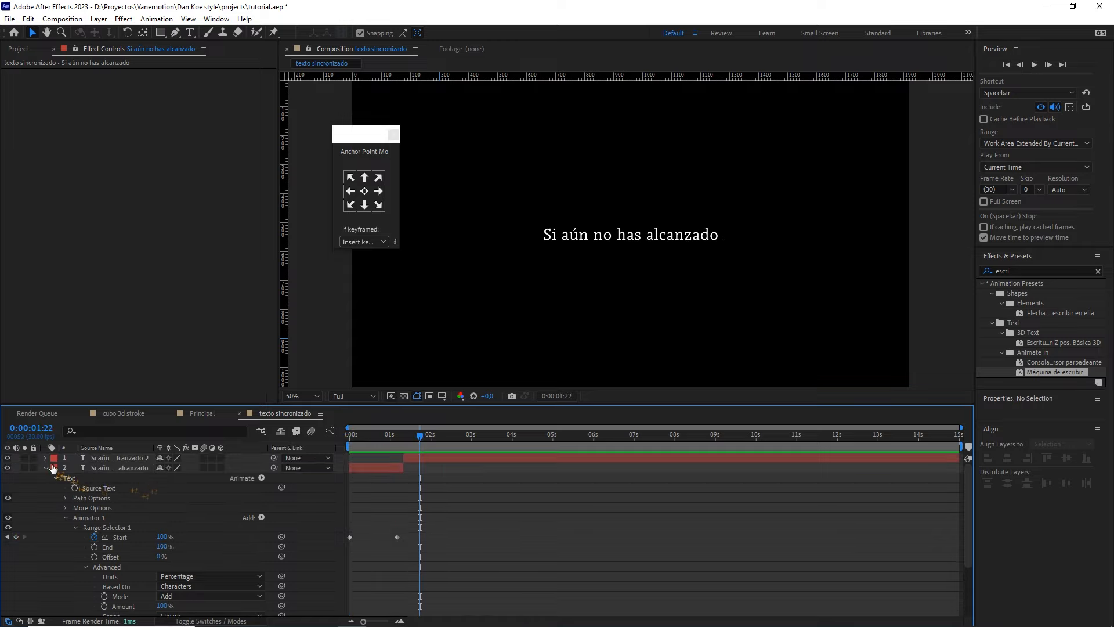
- Show the voice audio's waveform and split the second text layer at 0:00:02:10, at the end of its phrase
left_click(45, 467)
left_click(399, 434)
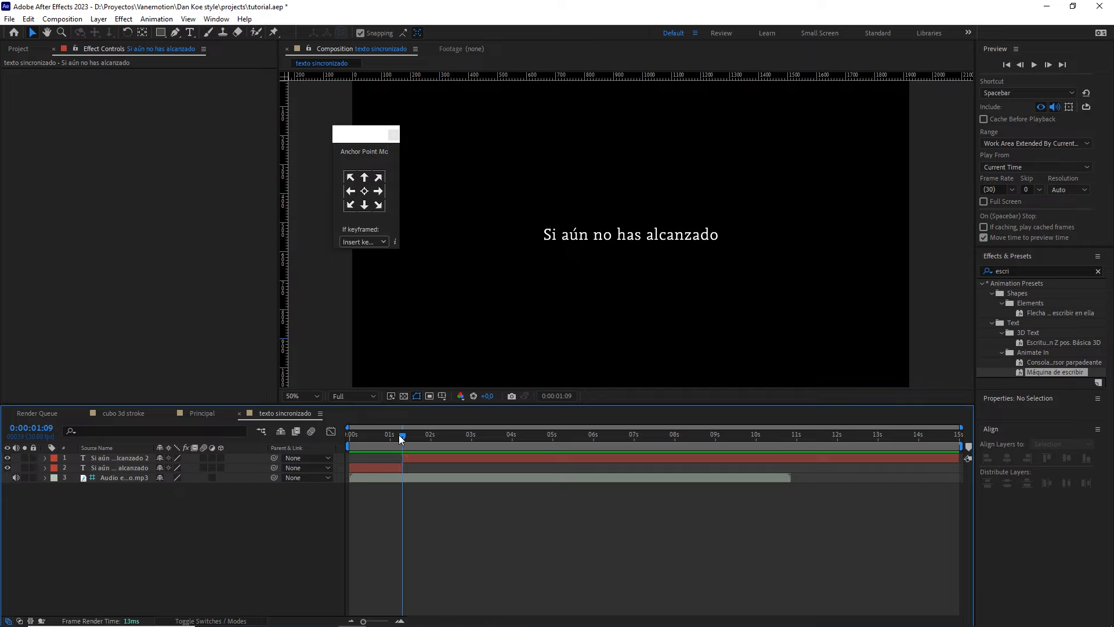
left_click_drag(398, 434, 438, 436)
left_click(448, 479)
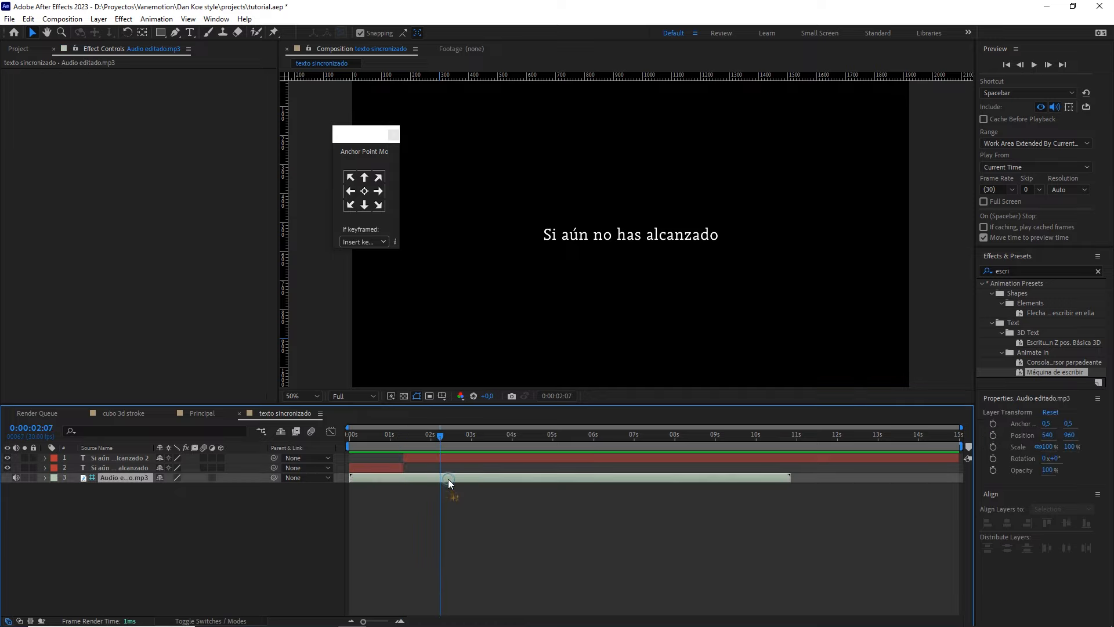
key("l")
key("l")
left_click_drag(439, 435, 444, 435)
left_click(451, 456)
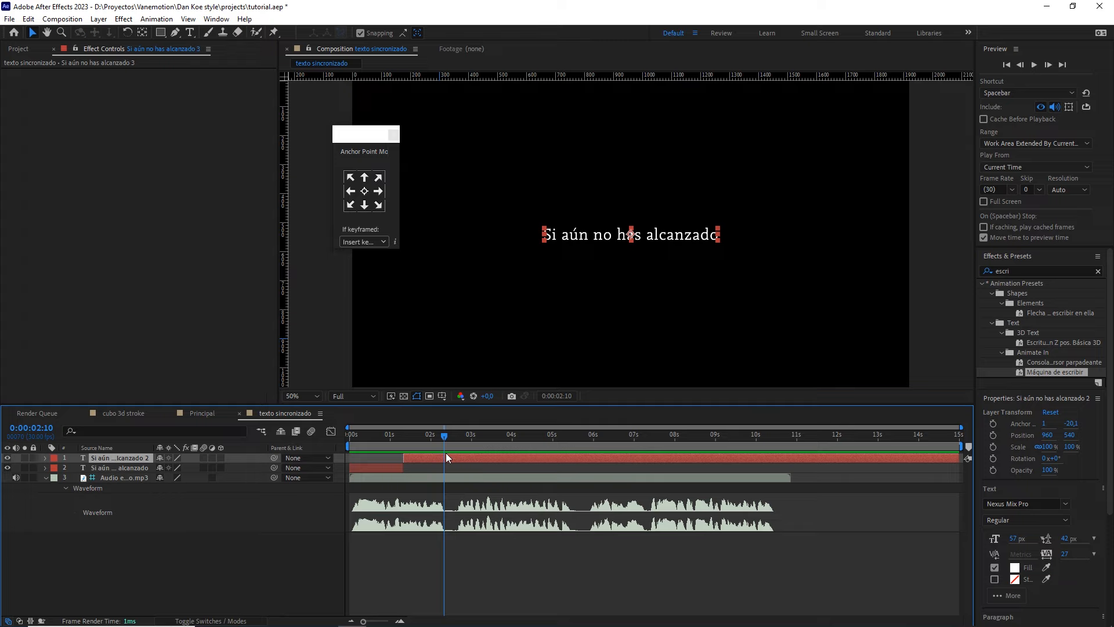
key("ctrl+shift+d")
- Replace the text of the second segment with "las seis cifras"
left_click_drag(438, 439, 431, 442)
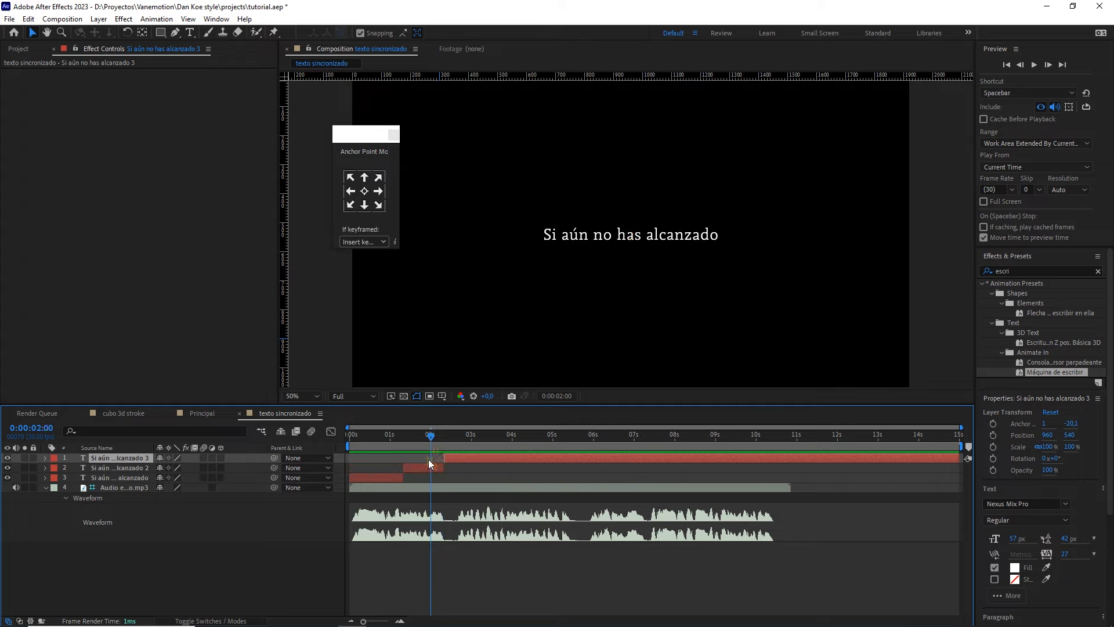
double_click(427, 467)
type("las")
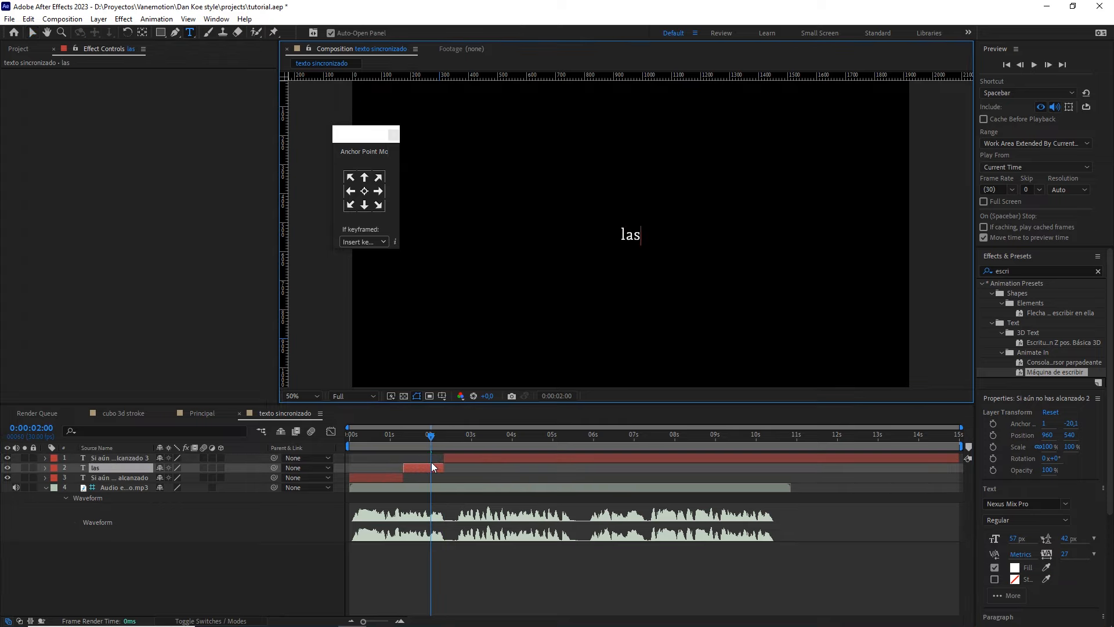
type(" seis cifras")
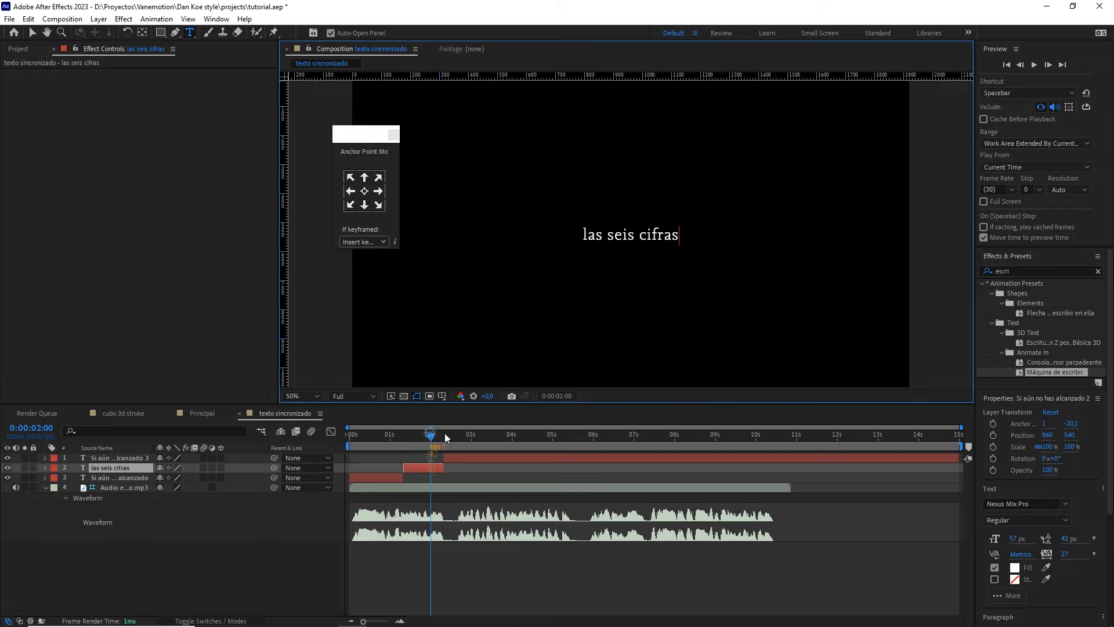
- Trim the start of the last text layer to 0:00:02:19, where the voice resumes in the waveform
left_click_drag(444, 433, 448, 433)
left_click_drag(364, 621, 379, 622)
left_click_drag(602, 441, 615, 459)
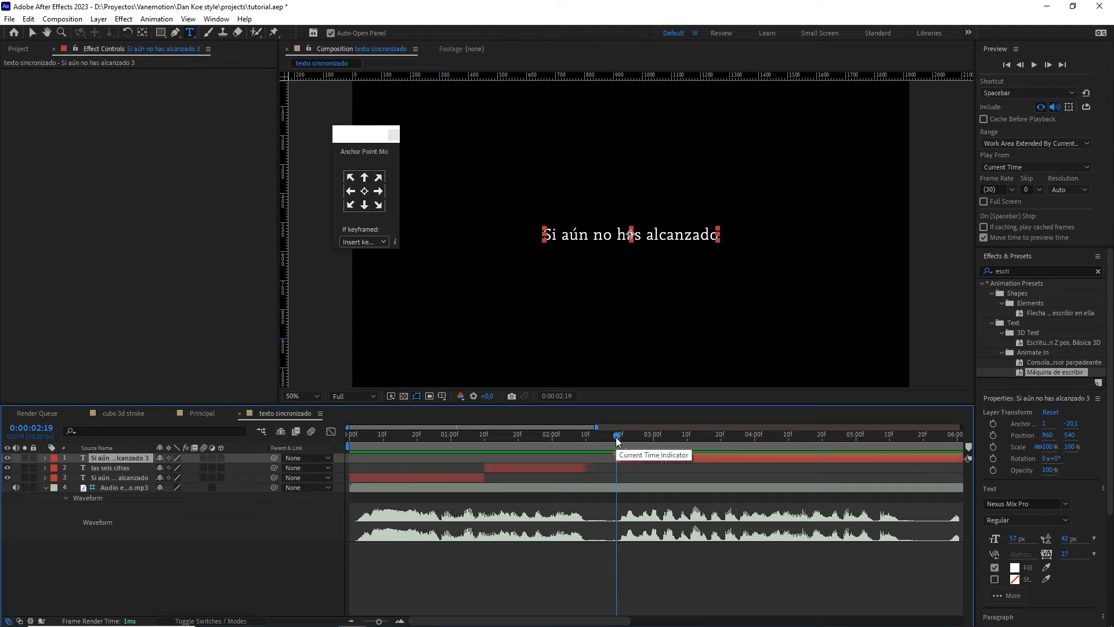
- Listen to the phrase from 0:00:02:19 and split the last text layer at 0:00:03:20
key("space")
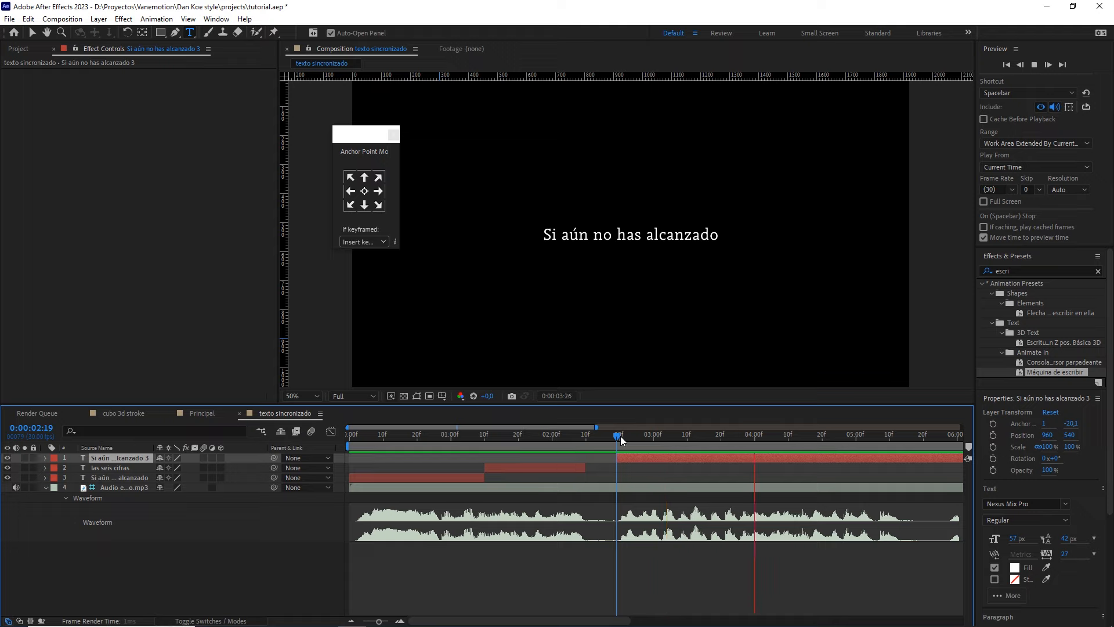
left_click(621, 438)
left_click_drag(620, 440, 722, 441)
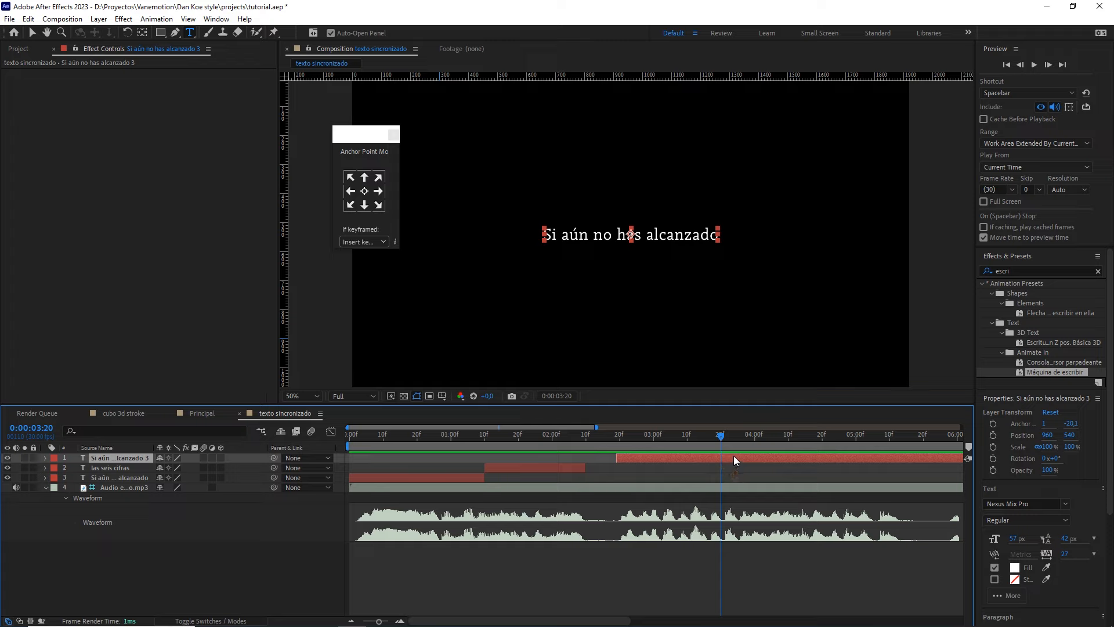
key("ctrl+shift+d")
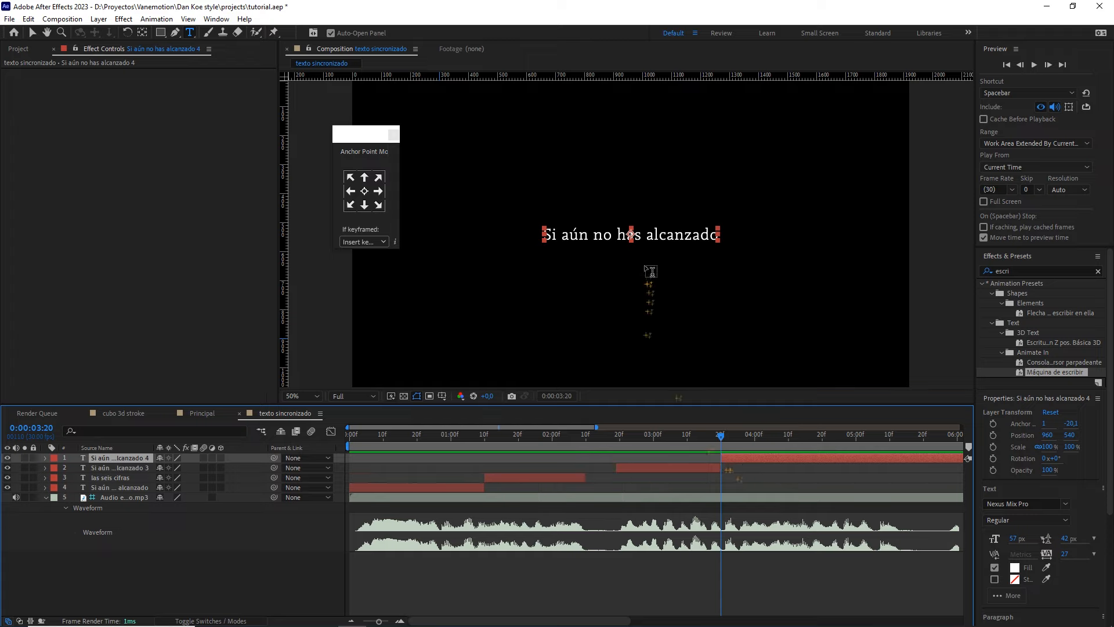
- Replace the text of the segment between 0:00:02:19 and 0:00:03:20 with "deja de preocuparte"
left_click(674, 445)
double_click(670, 467)
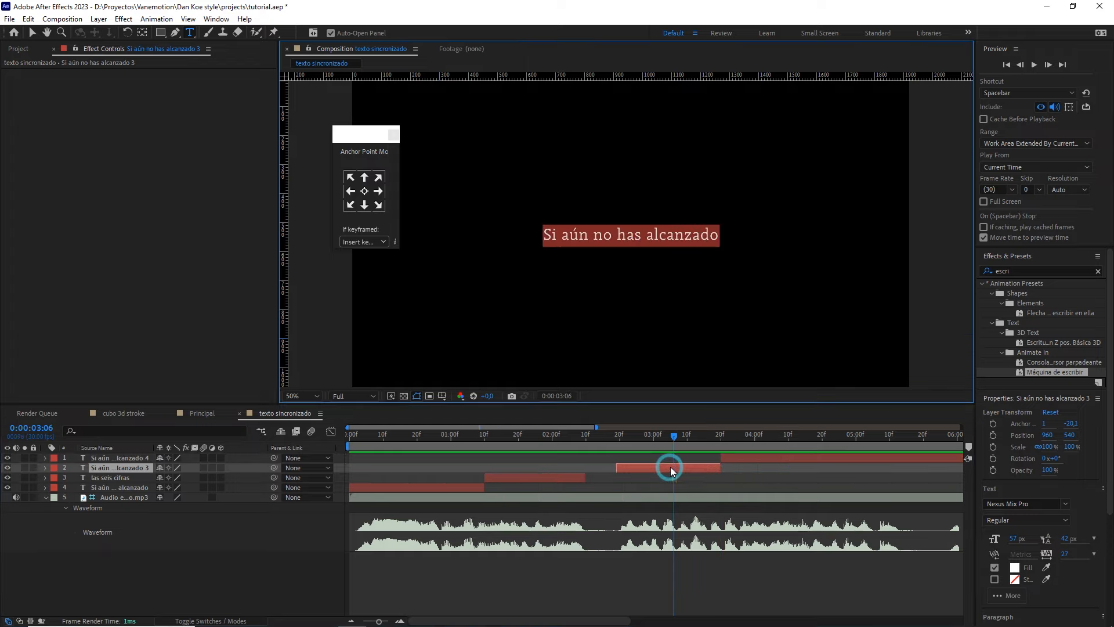
type("deja de ")
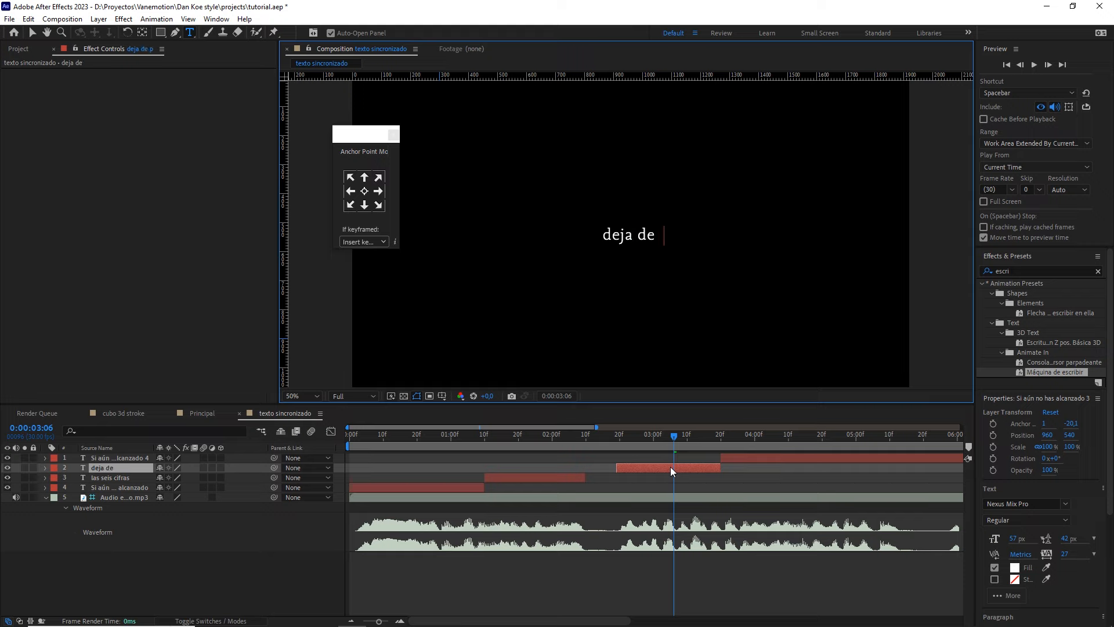
type("preocuparte")
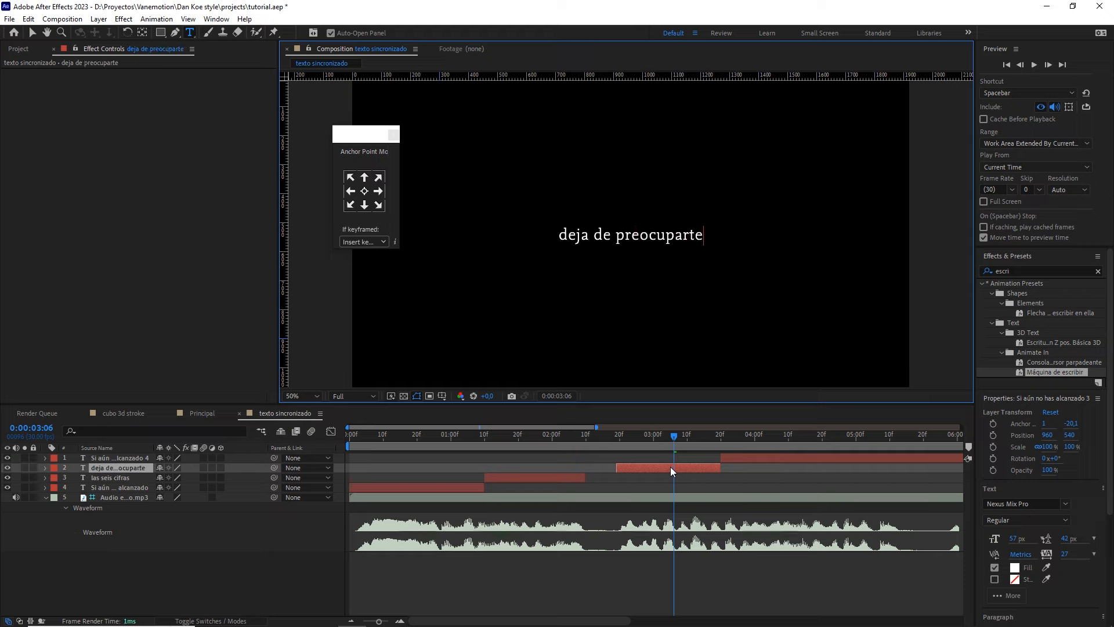
left_click(750, 469)
- Split the last text layer at 0:00:03:25 and change the short segment before the cut to "por"
left_click_drag(703, 435, 737, 436)
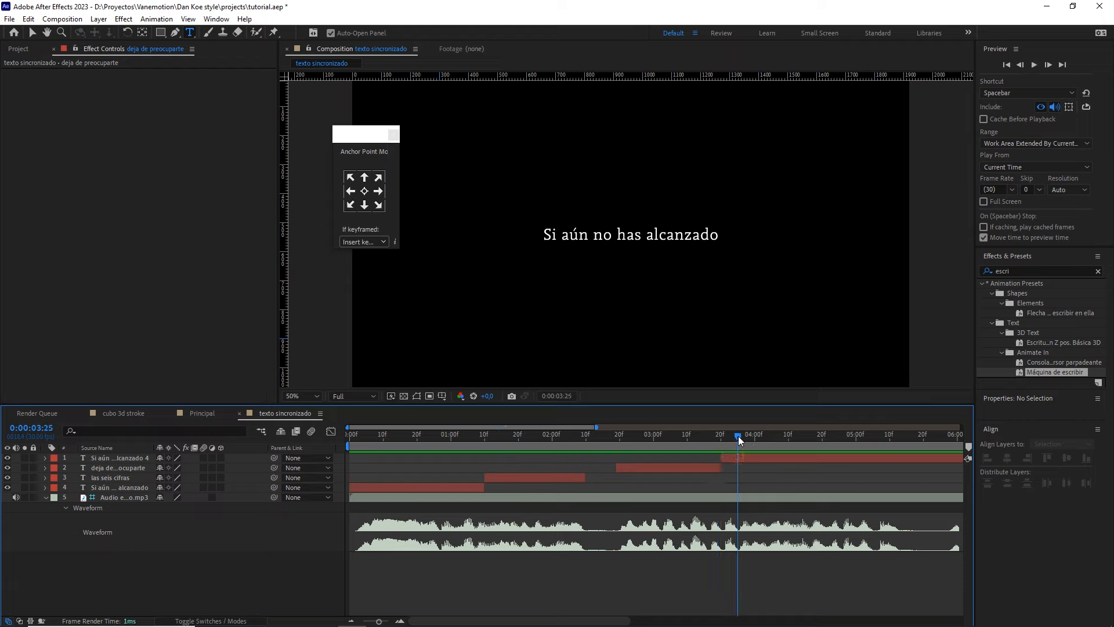
left_click(741, 455)
key("ctrl+shift+d")
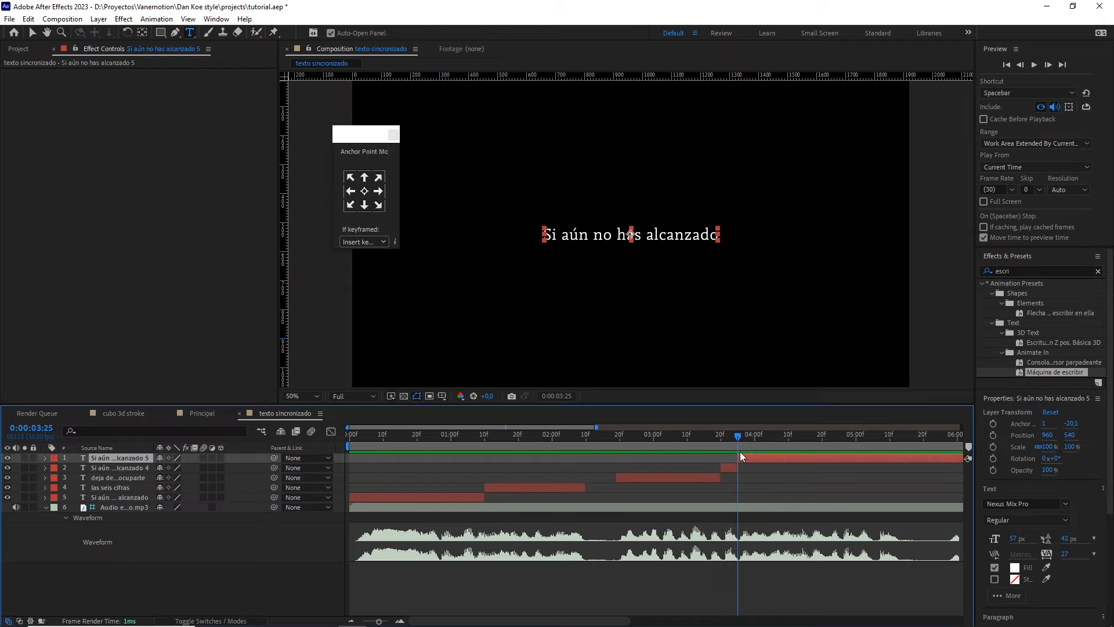
left_click(731, 435)
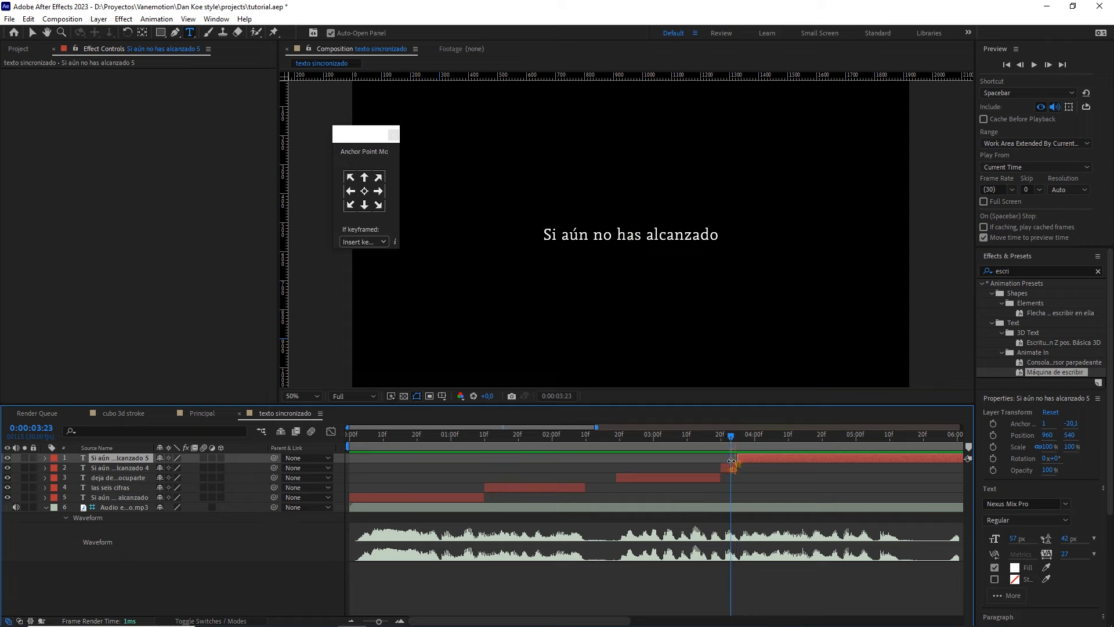
double_click(732, 466)
type("por")
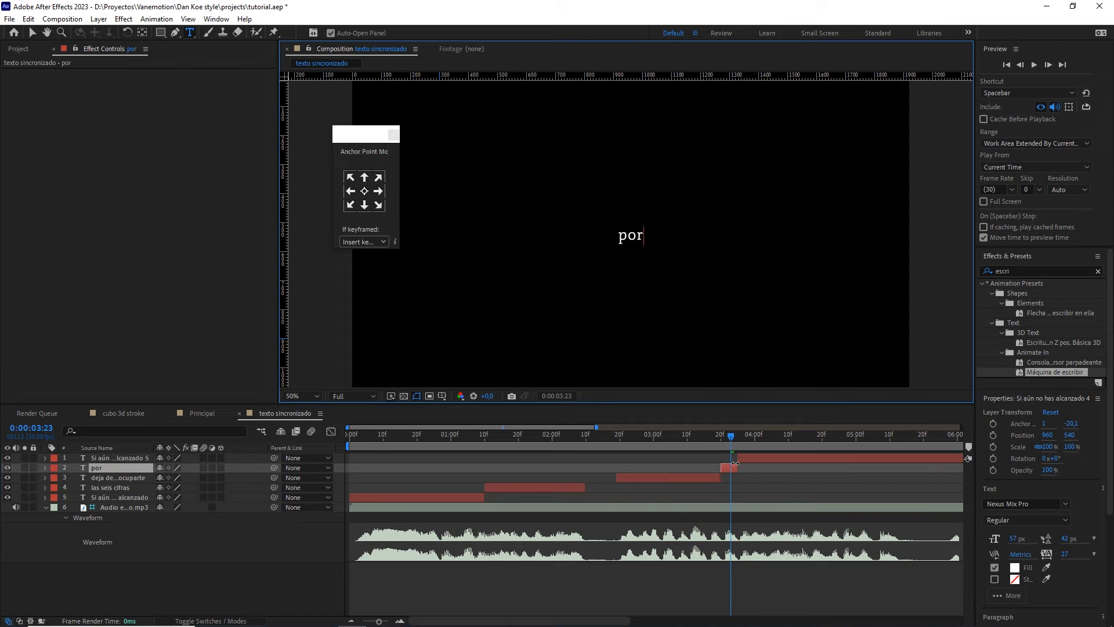
- Split the last text layer at 0:00:04:08, where the next spoken word ends
left_click_drag(732, 437, 782, 445)
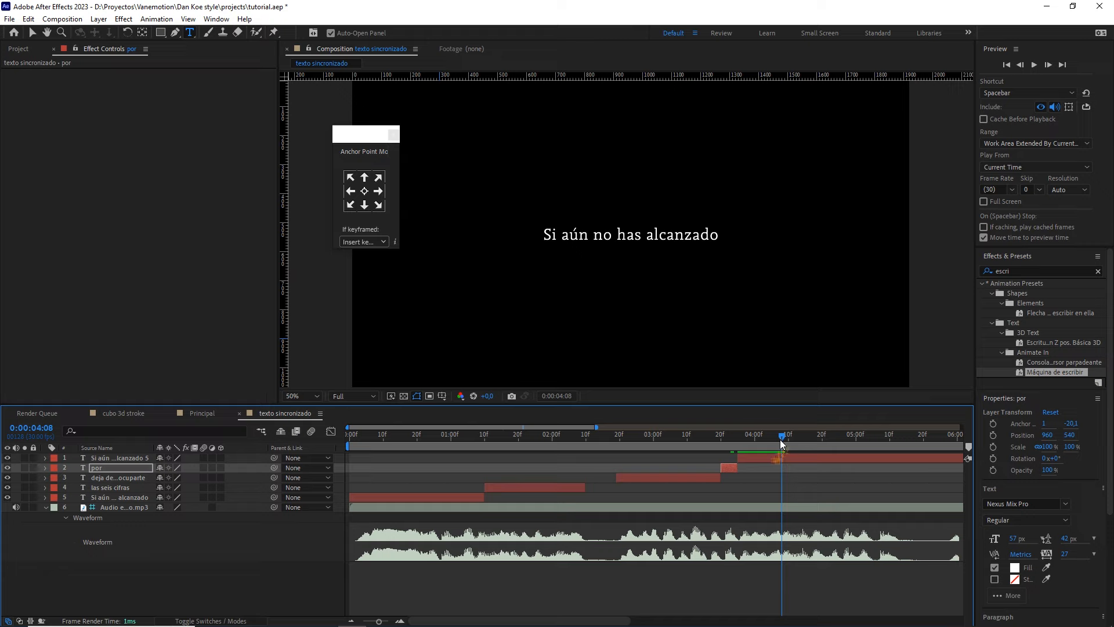
left_click(771, 458)
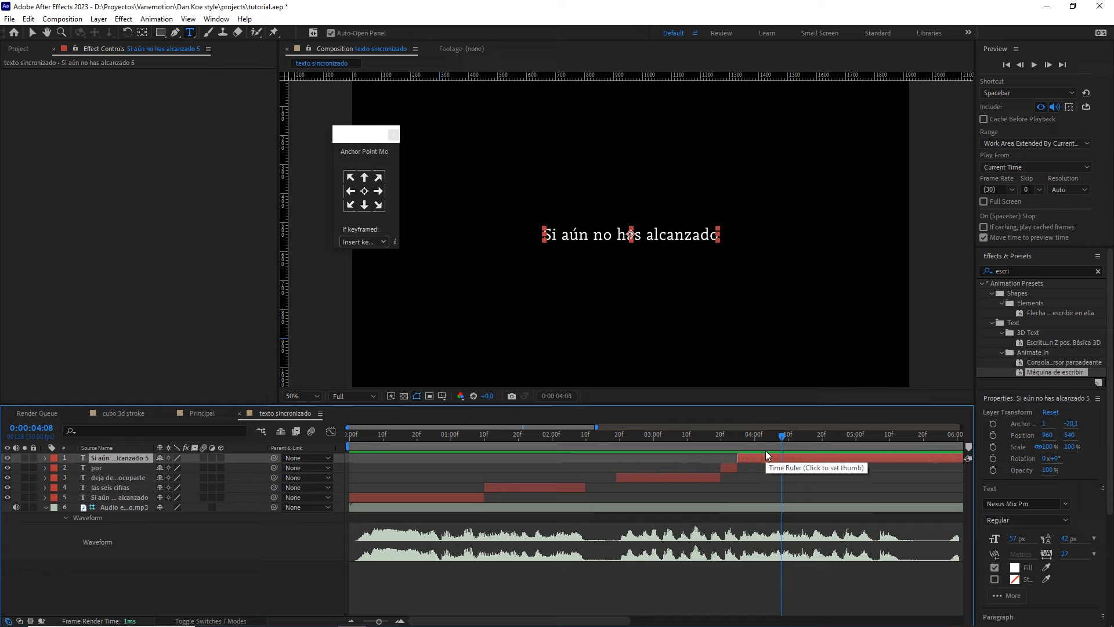
key("ctrl+shift+d")
- Replace the text of the segment between 0:00:03:25 and 0:00:04:08 with "conseguir"
left_click(768, 439)
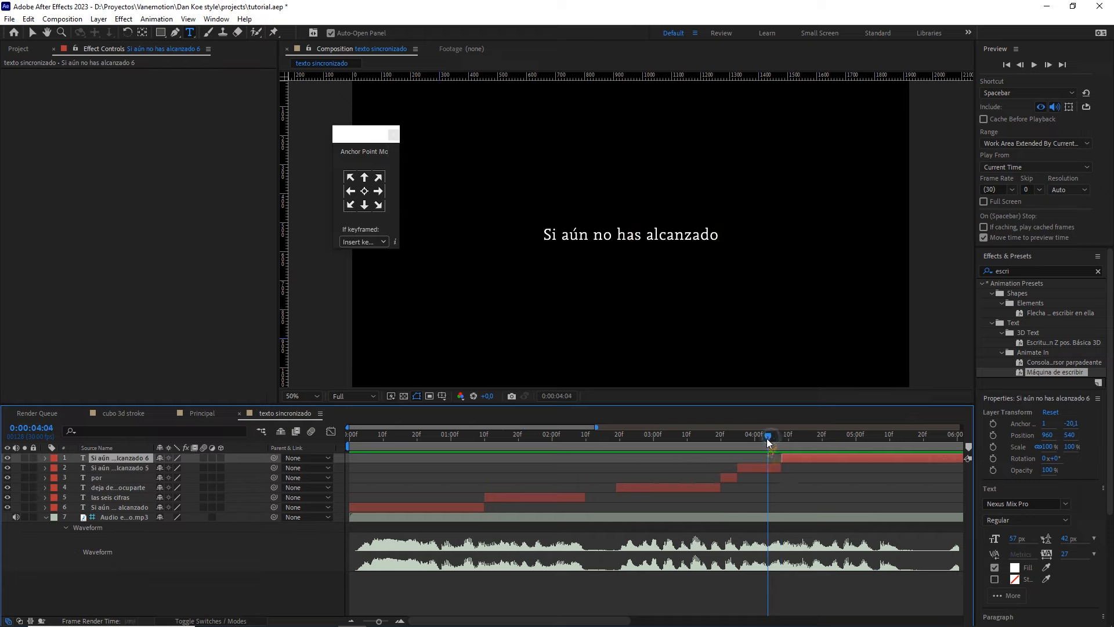
left_click(755, 470)
type("co")
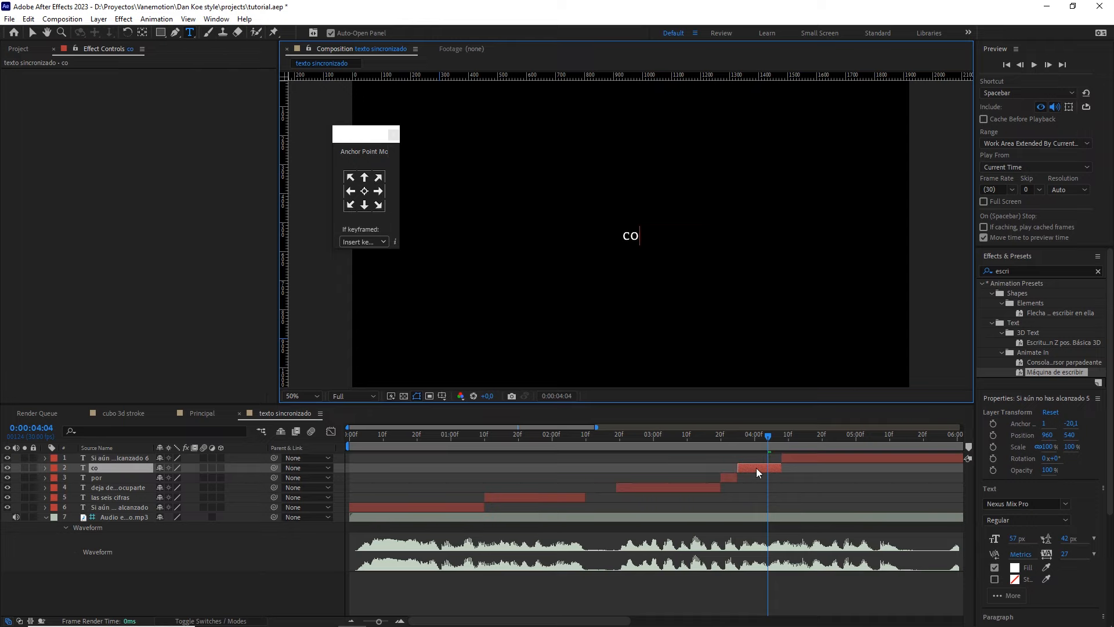
type("nseguior")
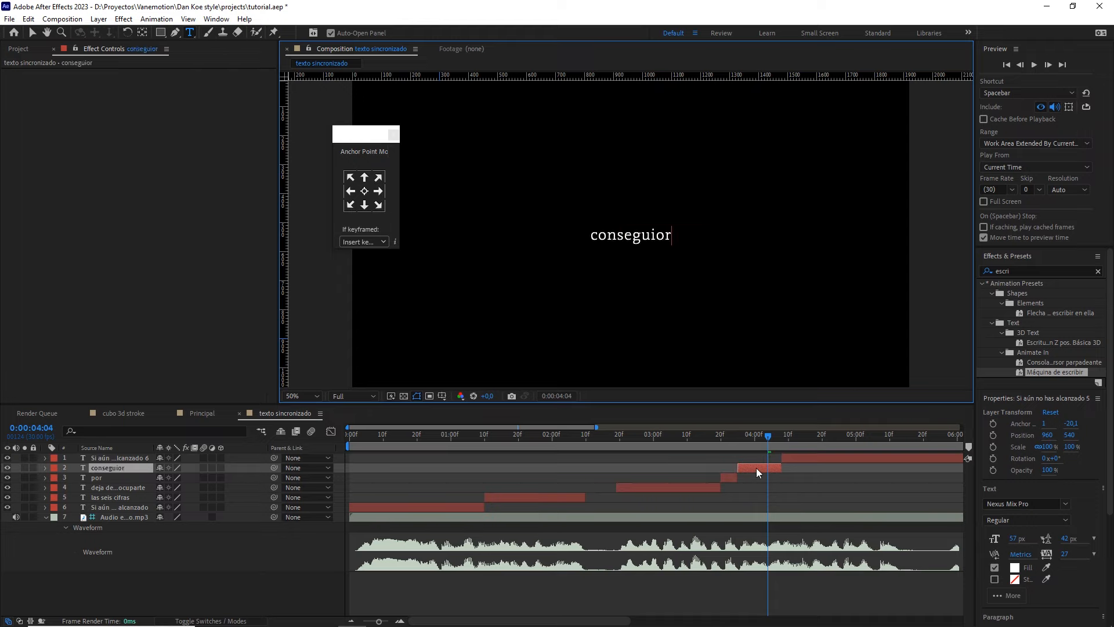
key("BackSpace")
key("BackSpace")
type("r")
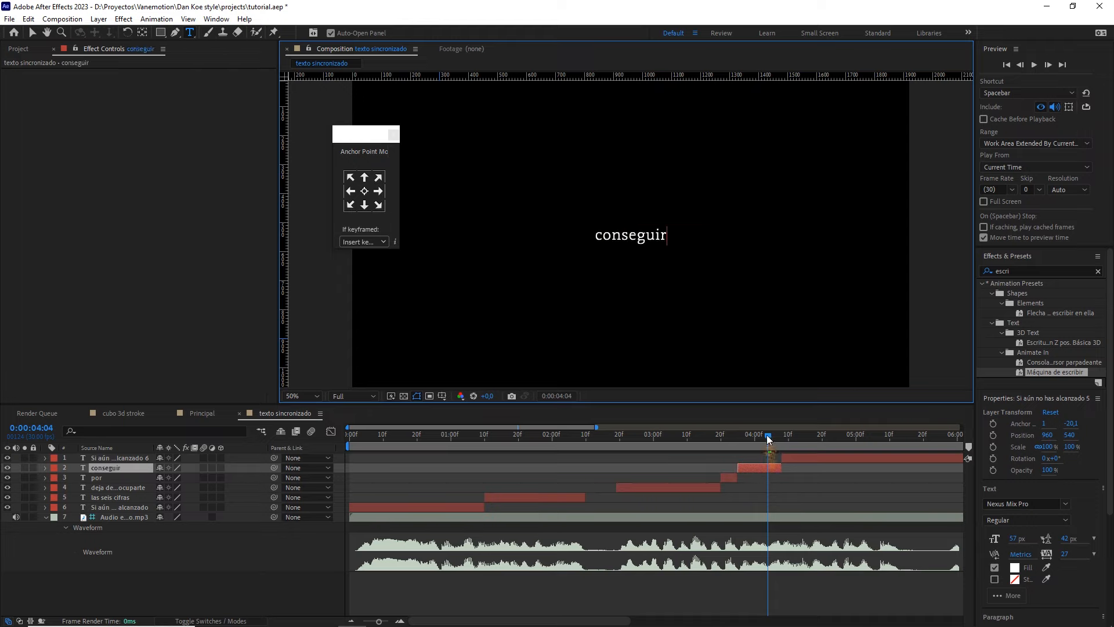
- Split the last text layer at 0:00:04:25 and change the segment before the cut to "el negocio"
left_click_drag(767, 436, 840, 439)
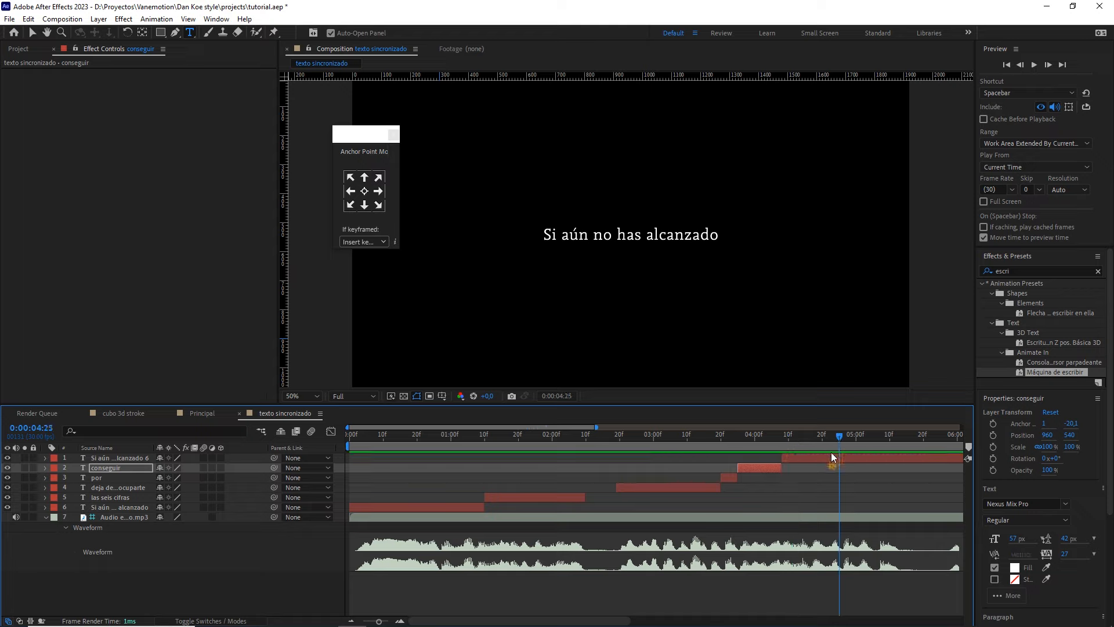
left_click(831, 458)
key("ctrl+shift+d")
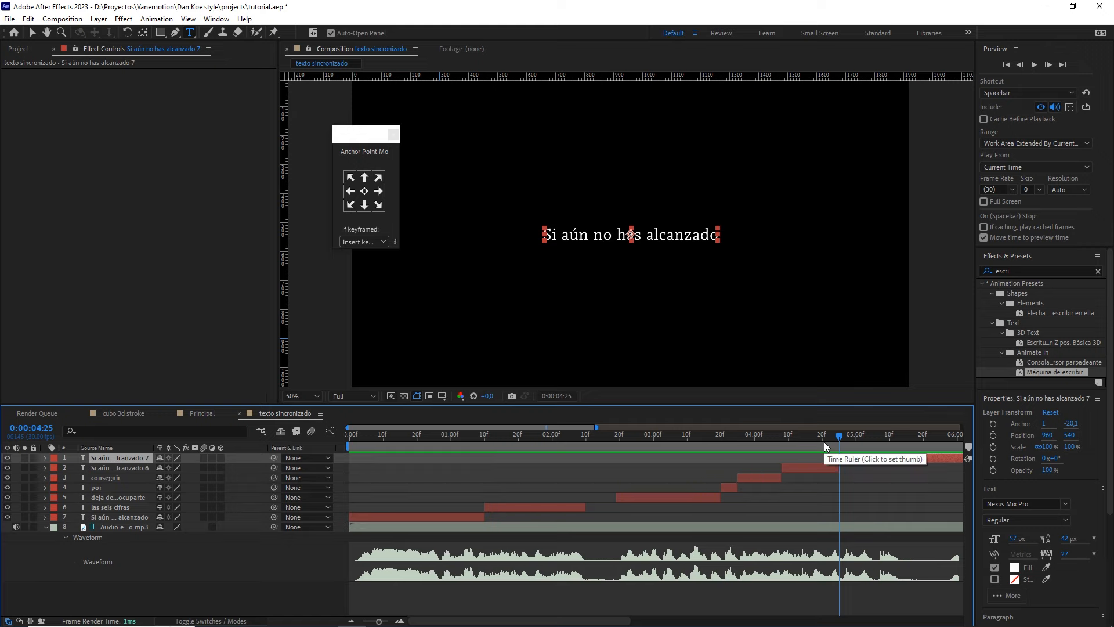
double_click(806, 468)
type("el negocio")
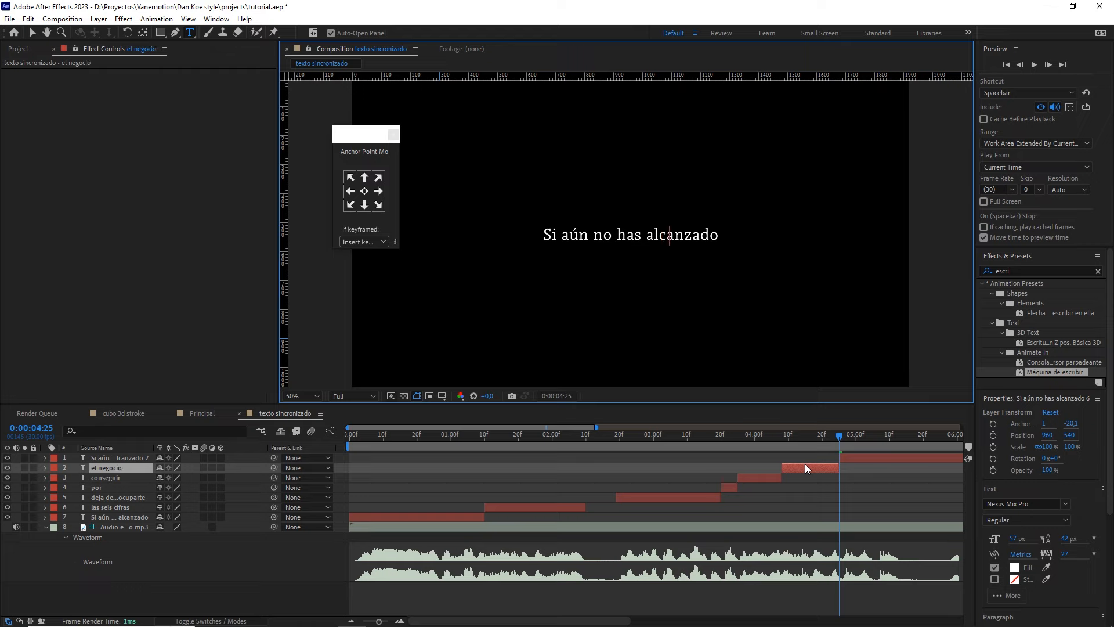
- Split the last text layer at 0:00:05:14, where the spoken phrase ends in the waveform
left_click_drag(834, 439, 901, 439)
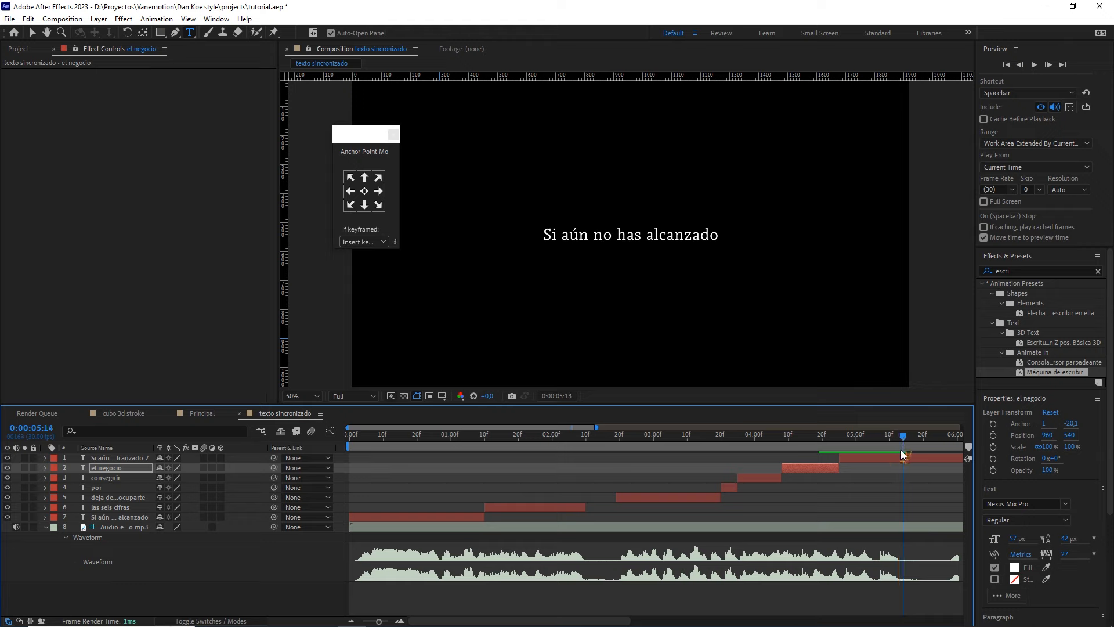
left_click(899, 456)
key("ctrl+shift+d")
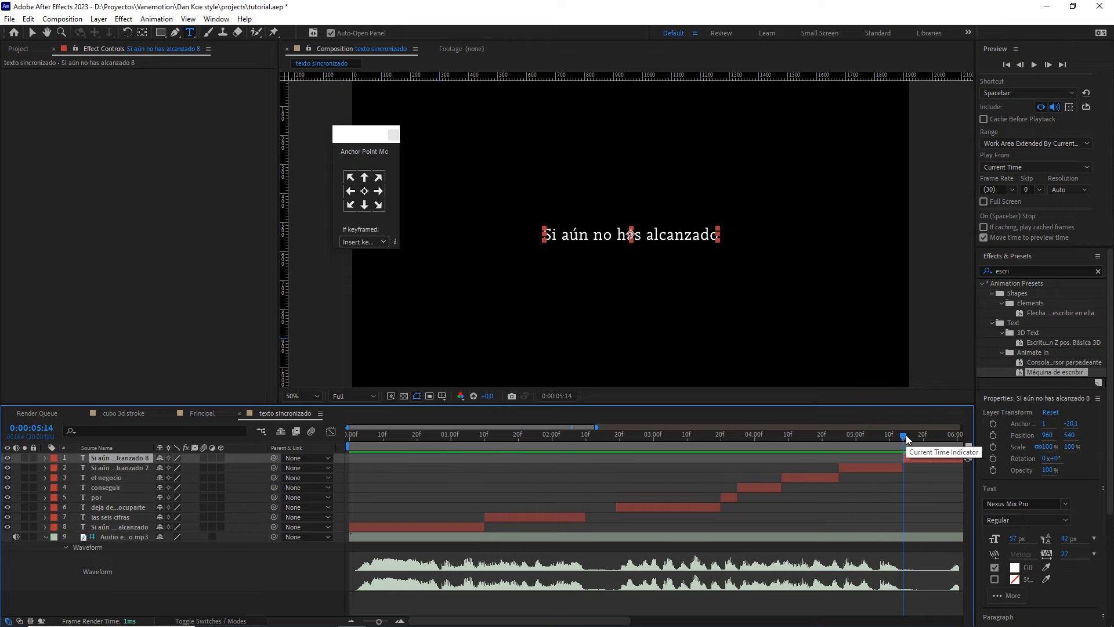
- Replace the text of the segment between 0:00:04:25 and 0:00:05:14 with "perfecto."
left_click(868, 470)
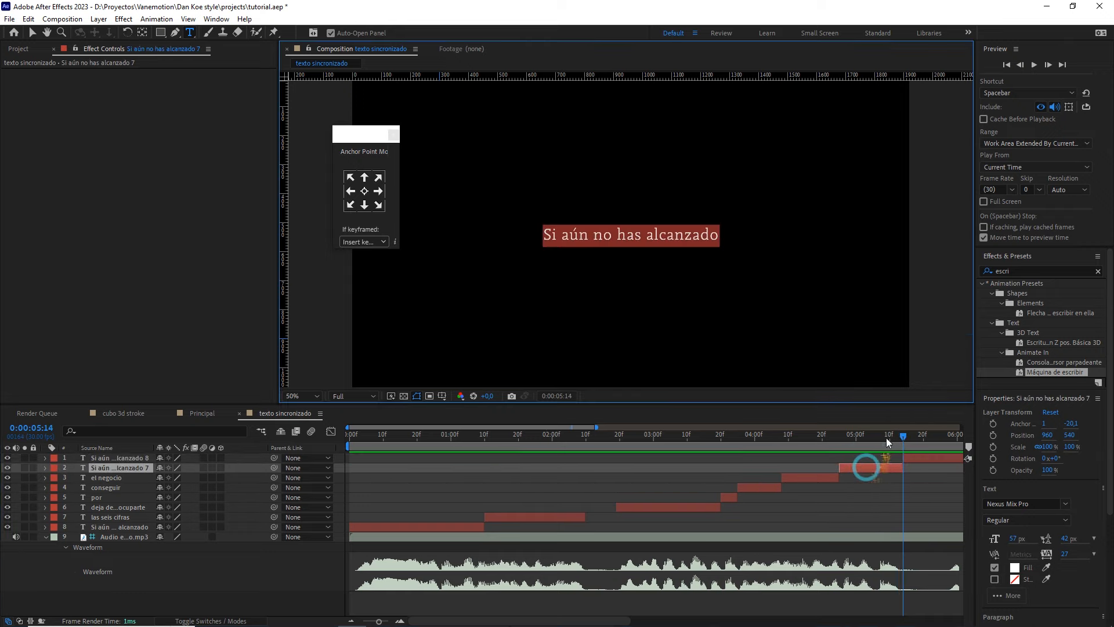
left_click_drag(886, 437, 871, 437)
double_click(862, 465)
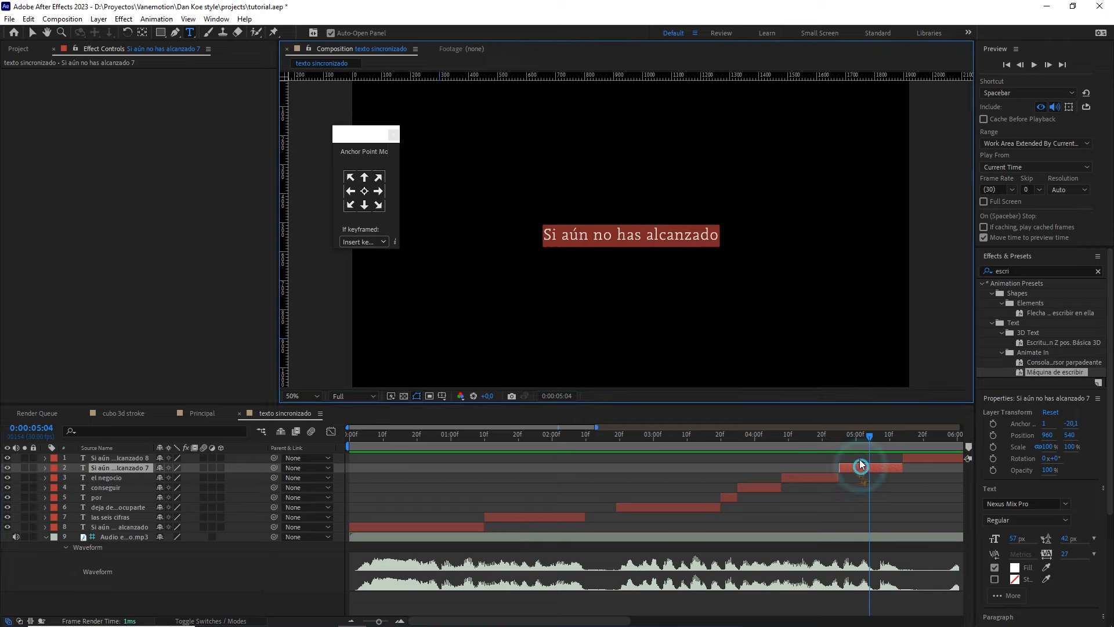
type("perfecto")
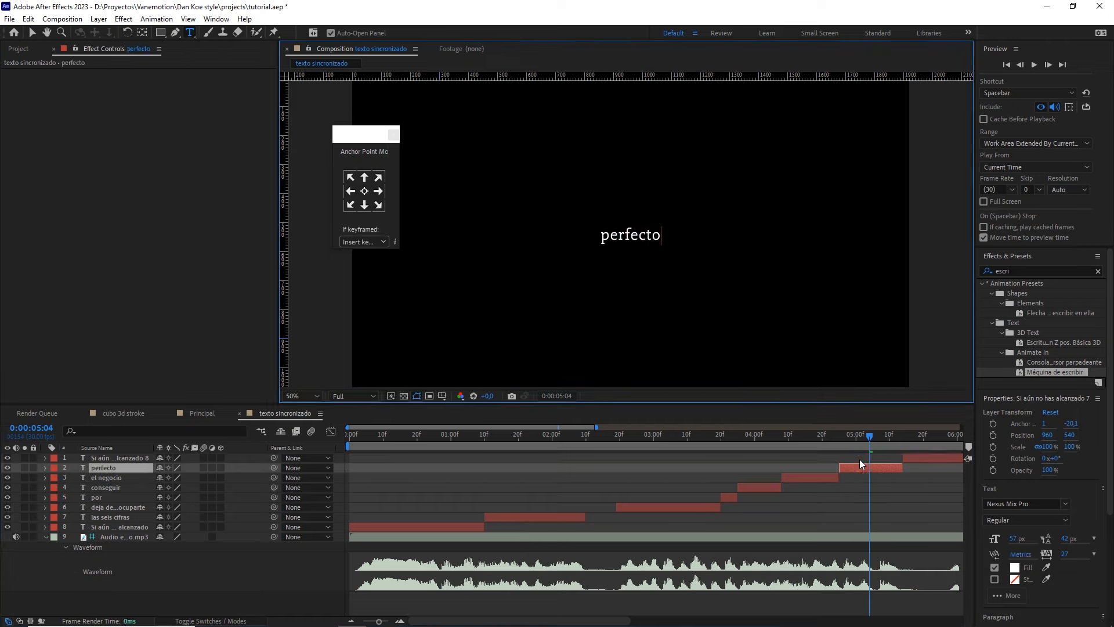
type(".")
- Trim the start of the last text layer to 0:00:05:26, where the voice resumes, and play back the synchronised text from 0:00:03:10
left_click_drag(380, 621, 377, 621)
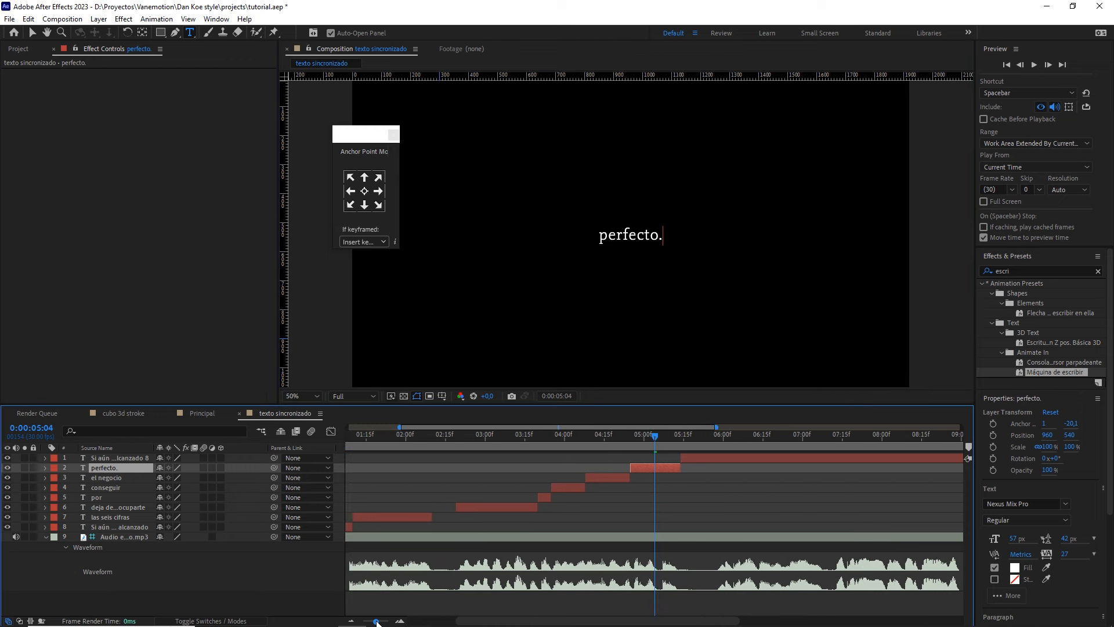
left_click_drag(655, 437, 513, 428)
key("space")
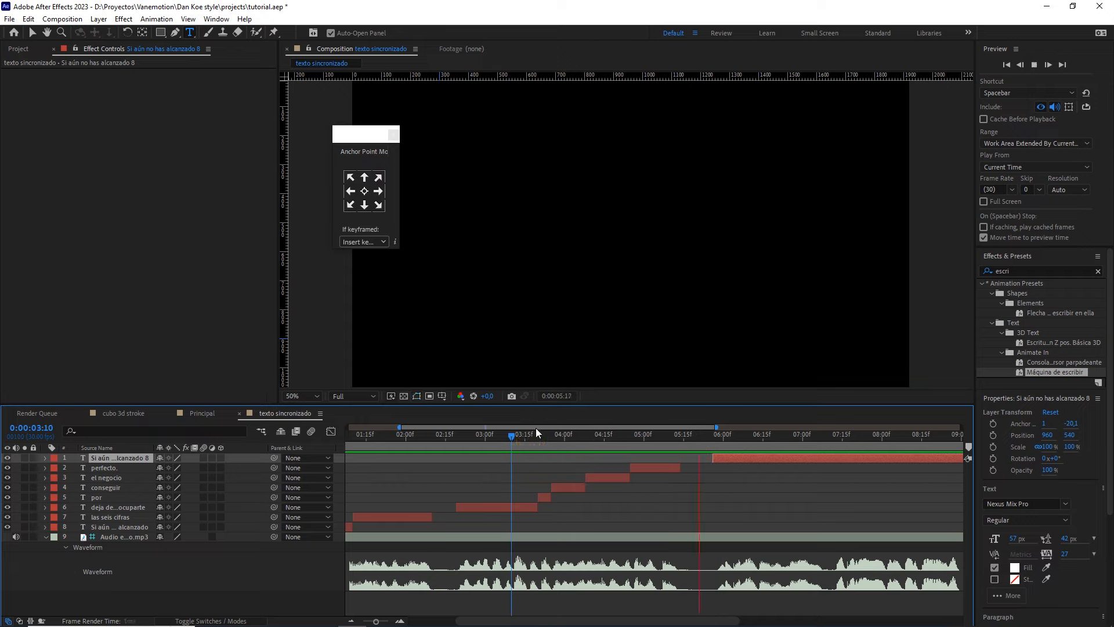
key("space")
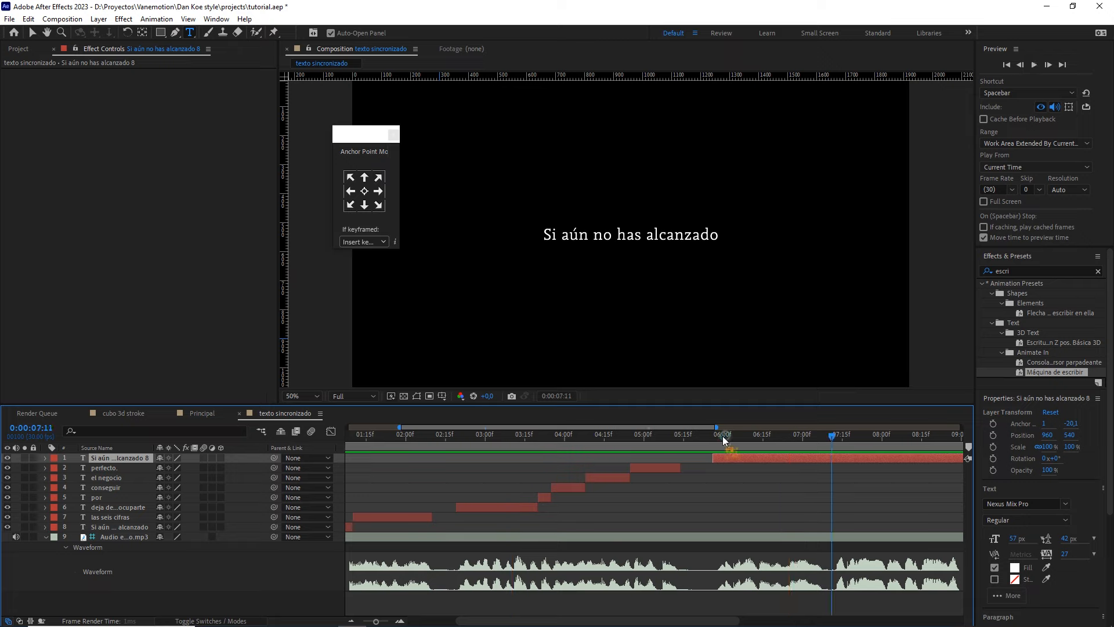
- Listen to the phrase from 0:00:05:26 and split the last text layer at 0:00:07:08
key("i")
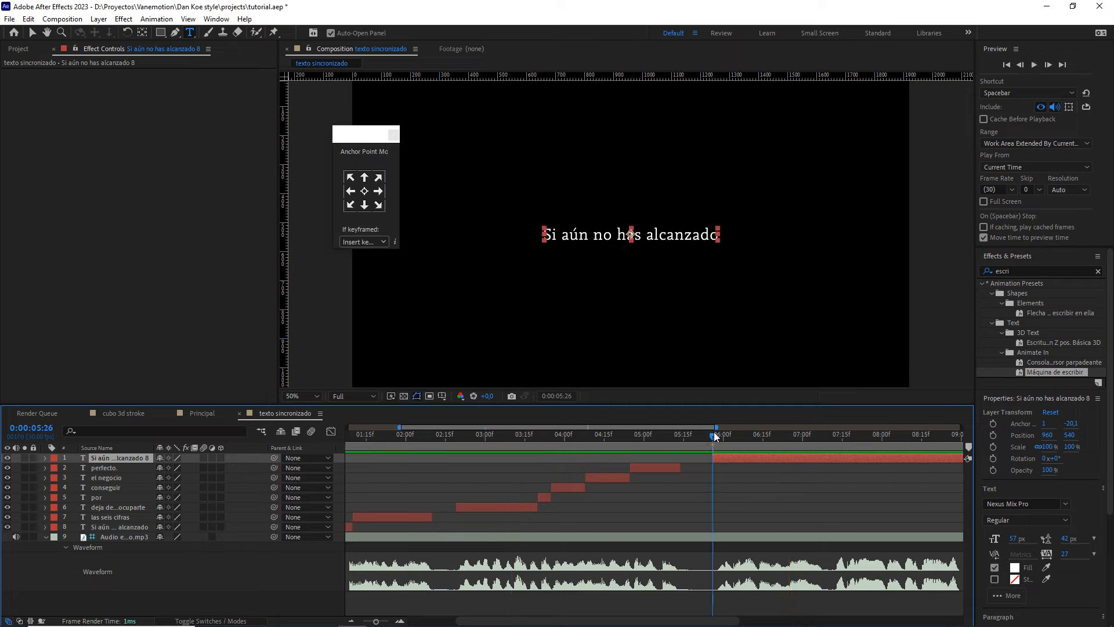
key("space")
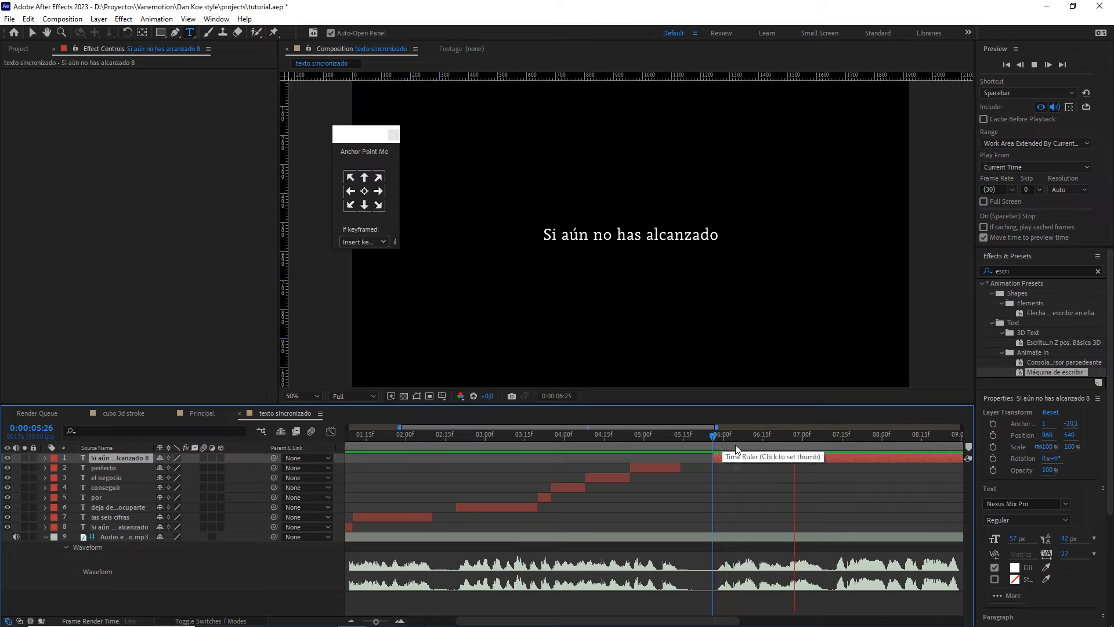
key("space")
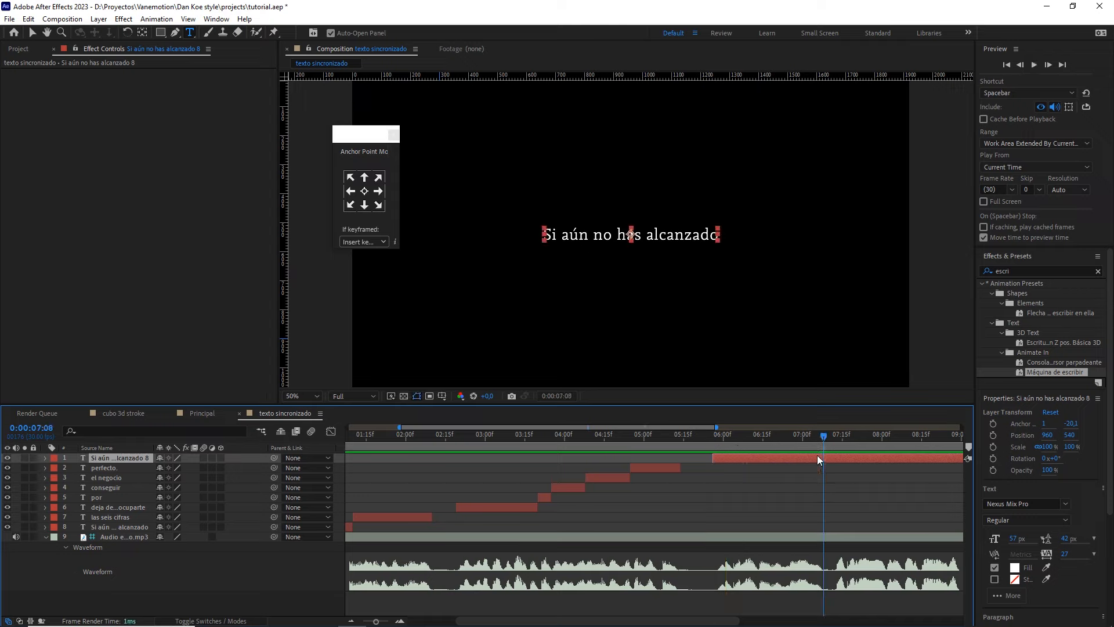
key("ctrl+shift+d")
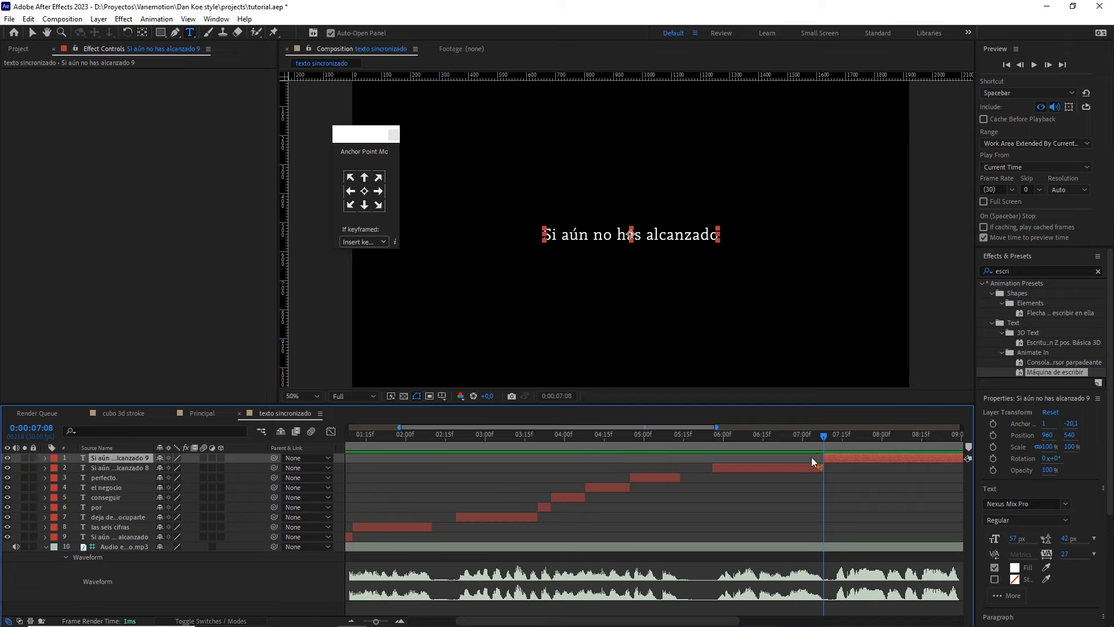
- Apply the Máquina de escribir preset to the segment before the cut and retime its Start keyframes to 0:00:05:26 and about 0:00:07:05
left_click(801, 468)
left_click_drag(1053, 372, 766, 470)
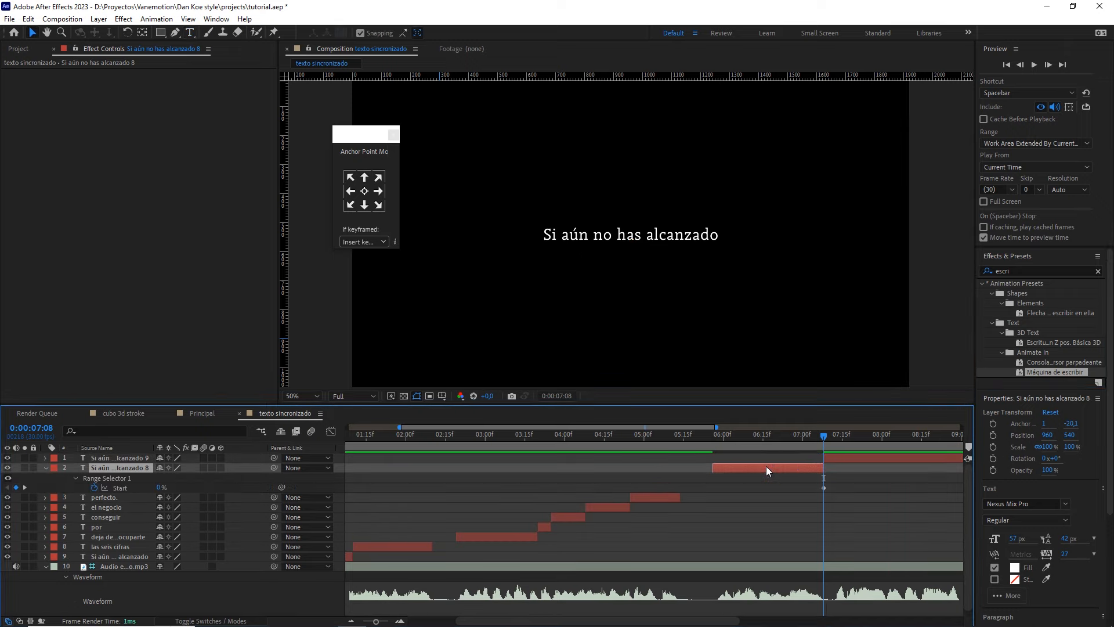
left_click(140, 488)
left_click_drag(819, 489, 709, 492)
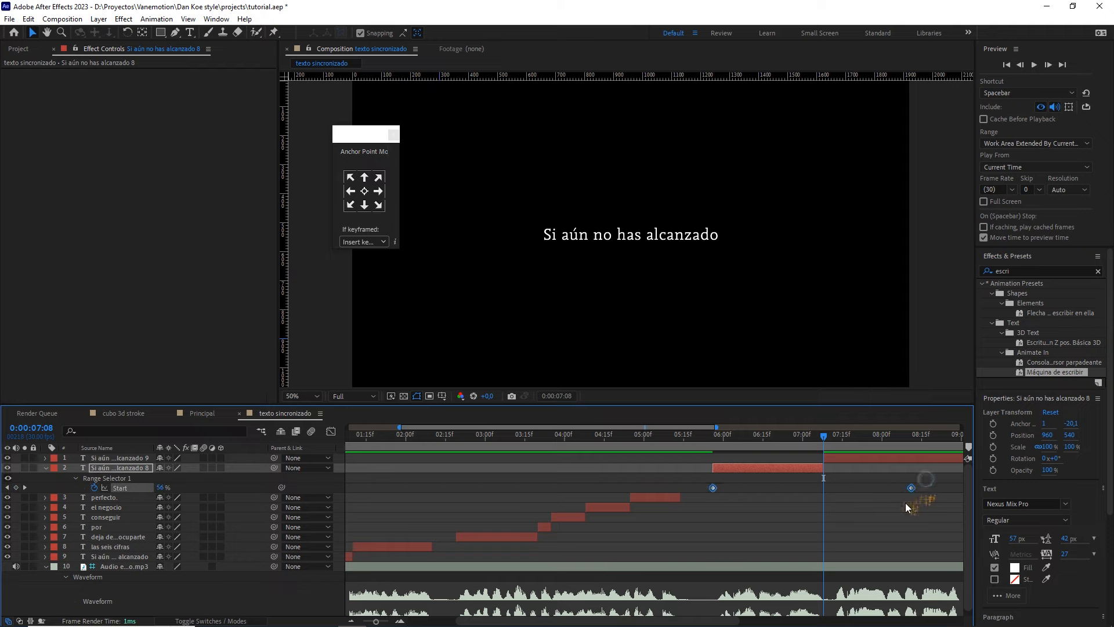
left_click_drag(914, 491, 821, 492)
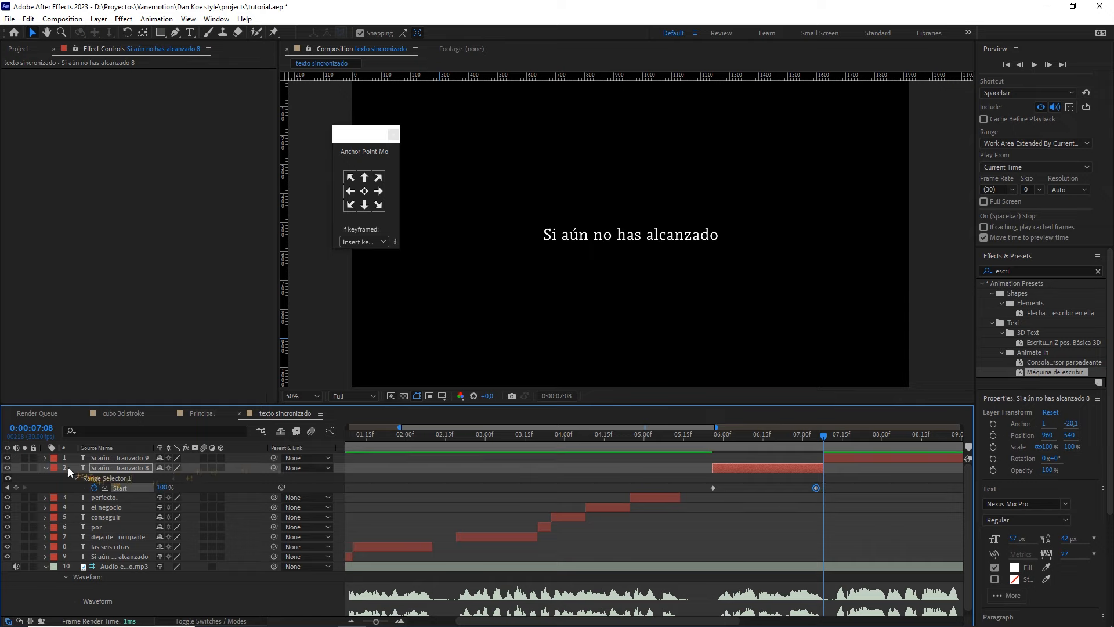
- Set the range selector's Smoothness to 100% on the animated segment, then collapse its properties and return to the layer bars
left_click(45, 468)
left_click(45, 468)
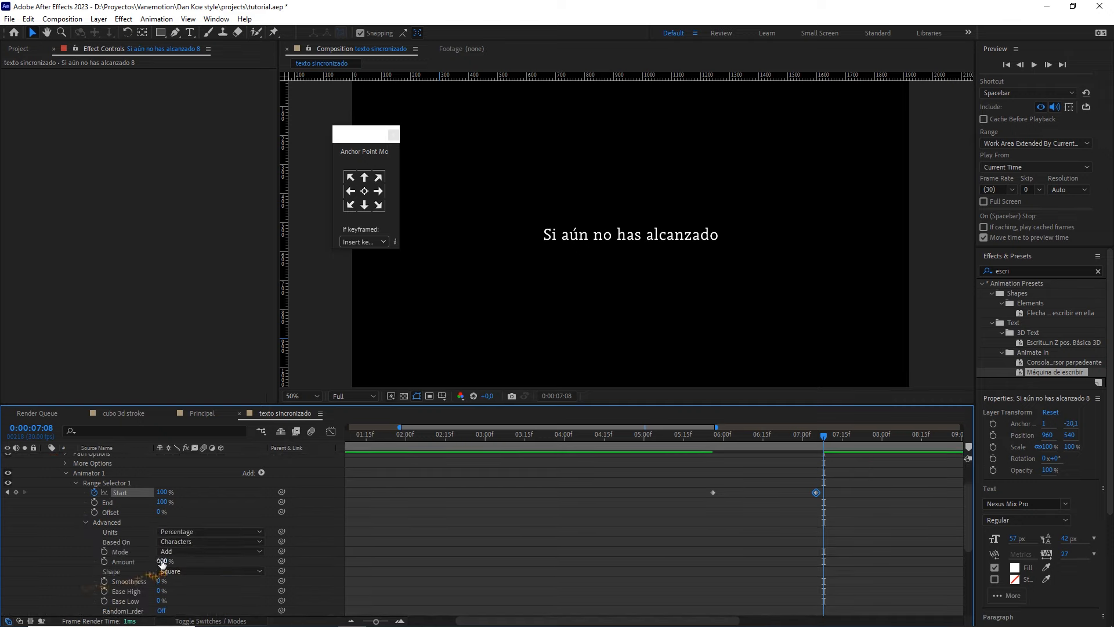
left_click(355, 575)
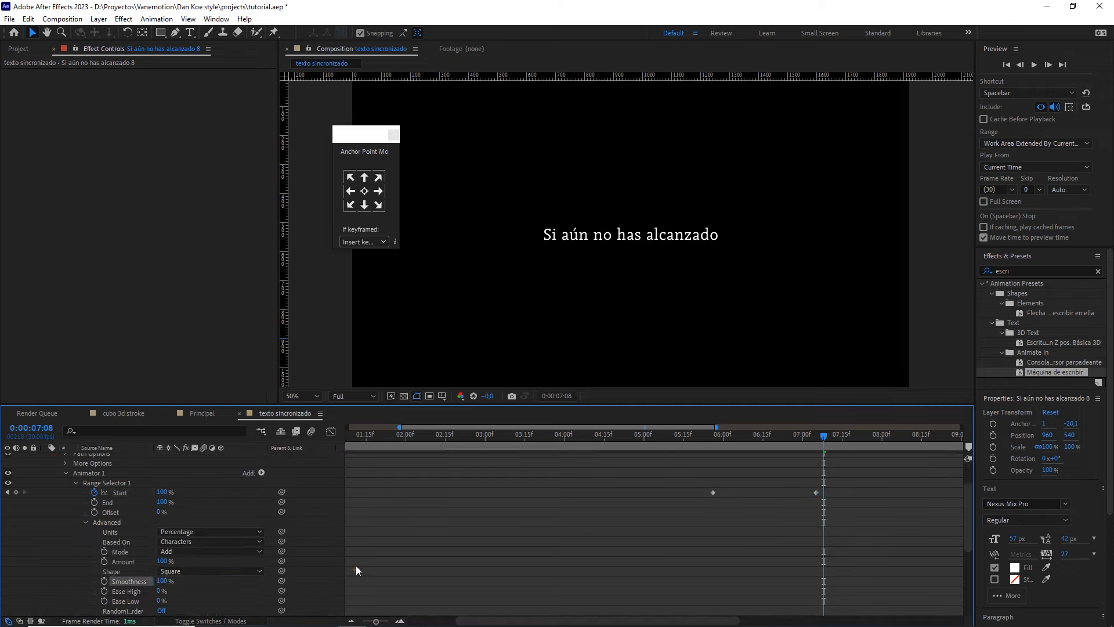
left_click_drag(375, 621, 356, 624)
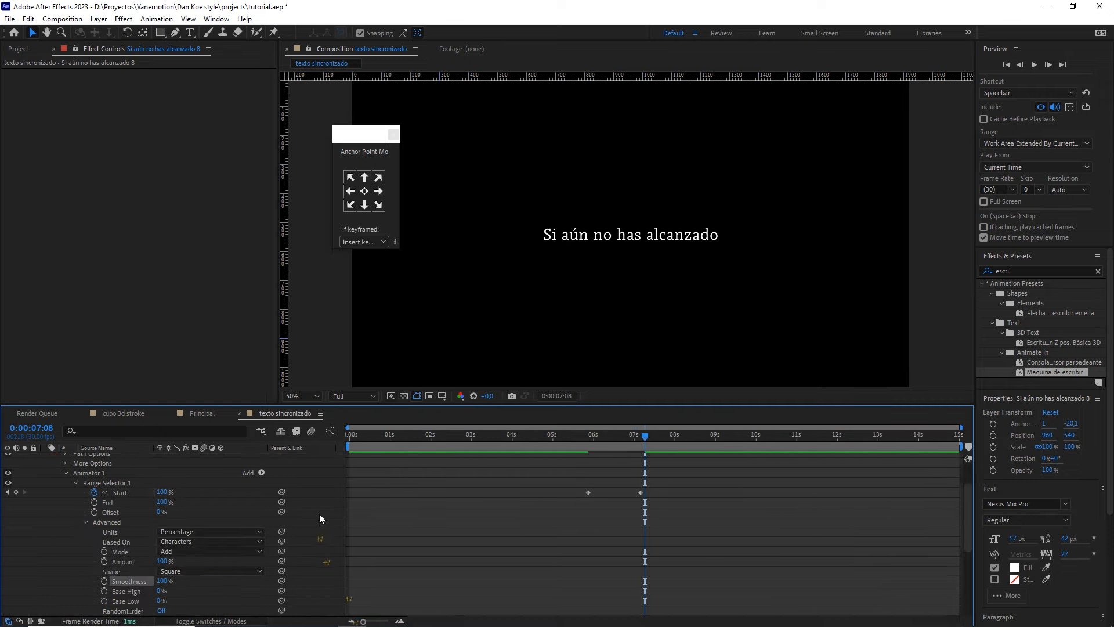
left_click(332, 431)
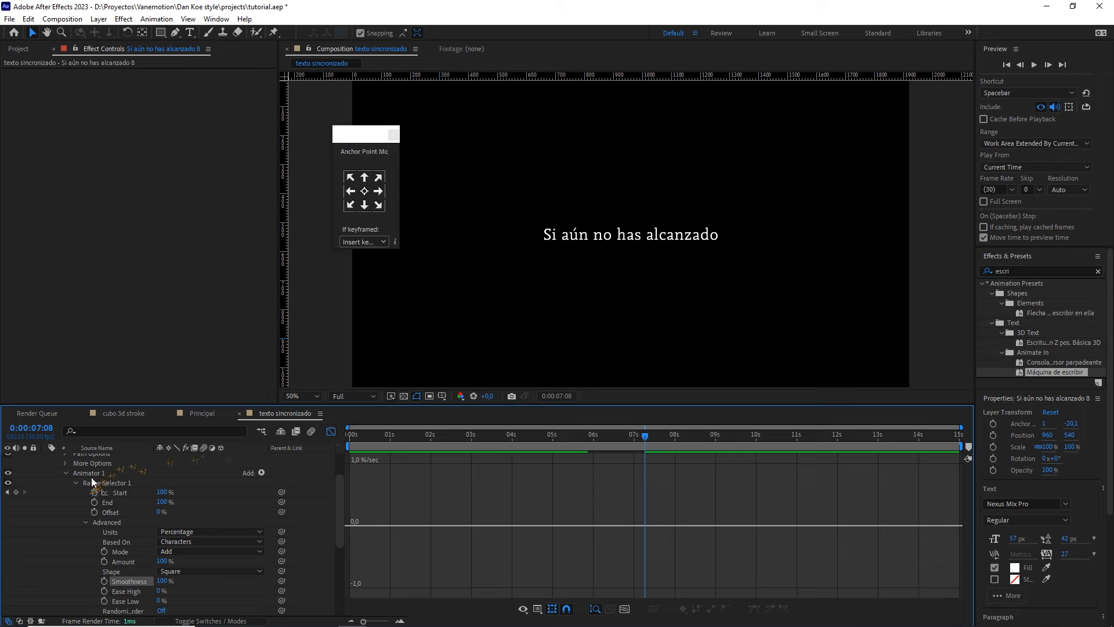
scroll(91, 477, "up", 2)
left_click(46, 468)
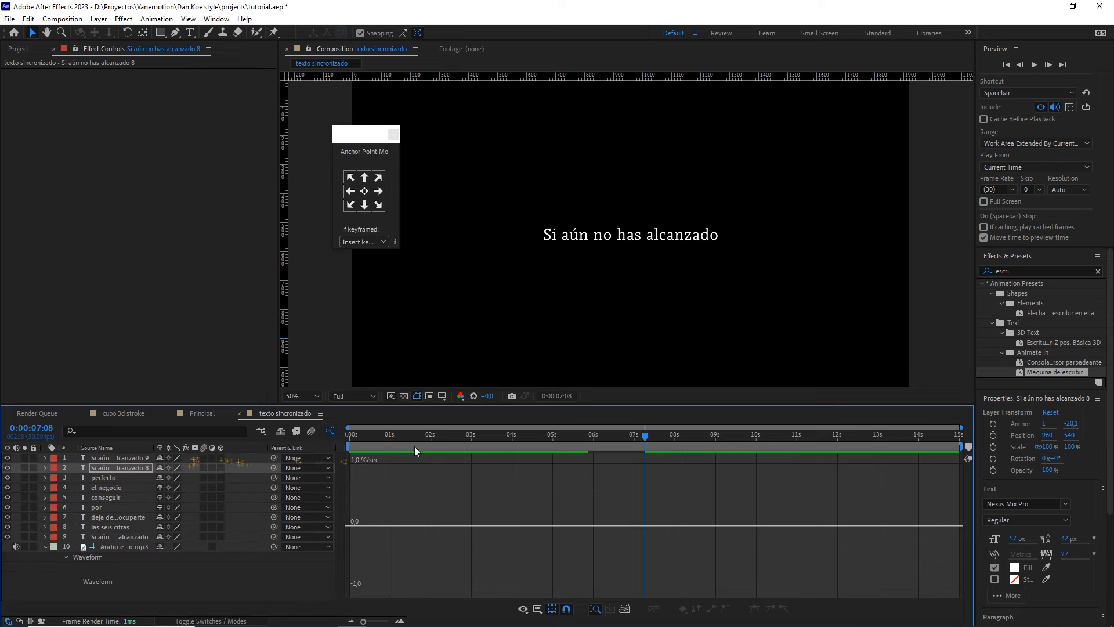
left_click(332, 431)
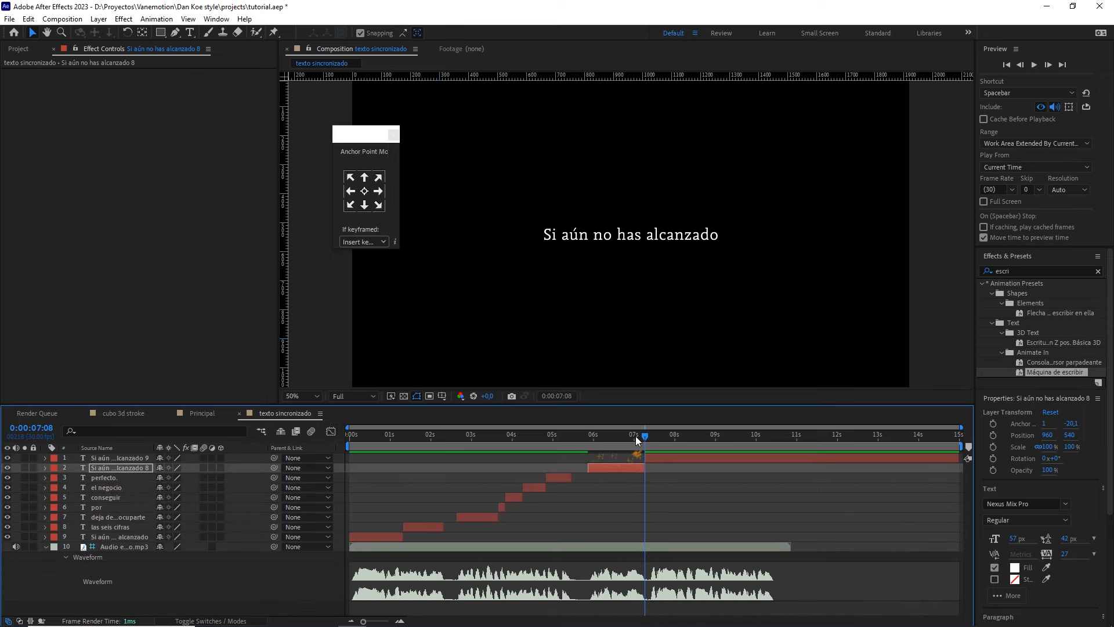
- Preview the typewriter animation from 0:00:05:29 and replace that segment's text with "Simplemente elige uno"
left_click_drag(637, 439, 592, 439)
key("space")
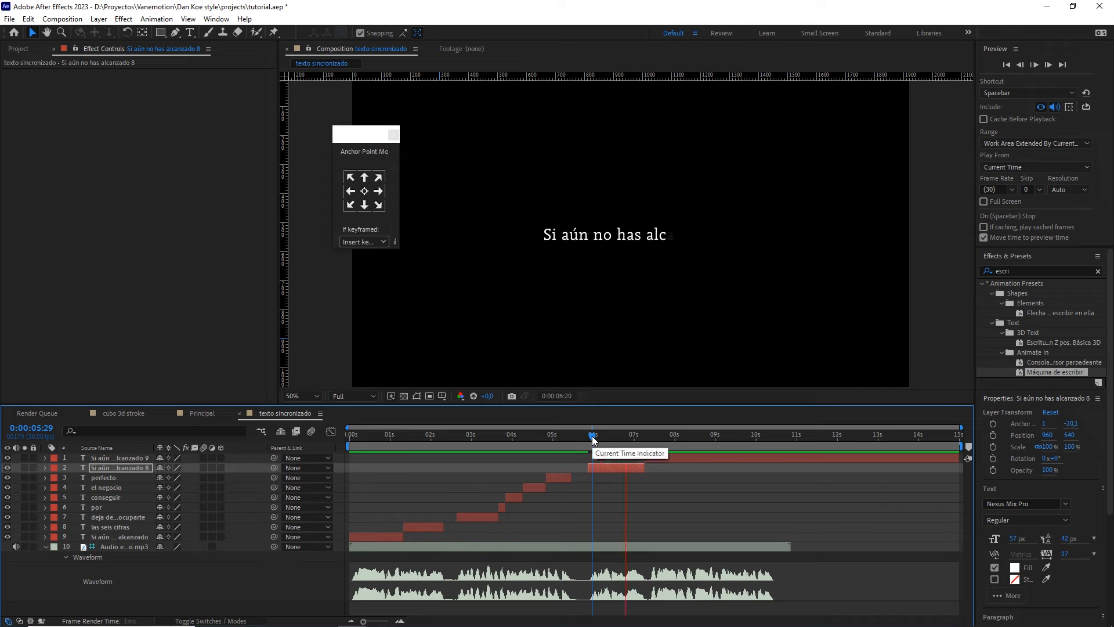
double_click(615, 467)
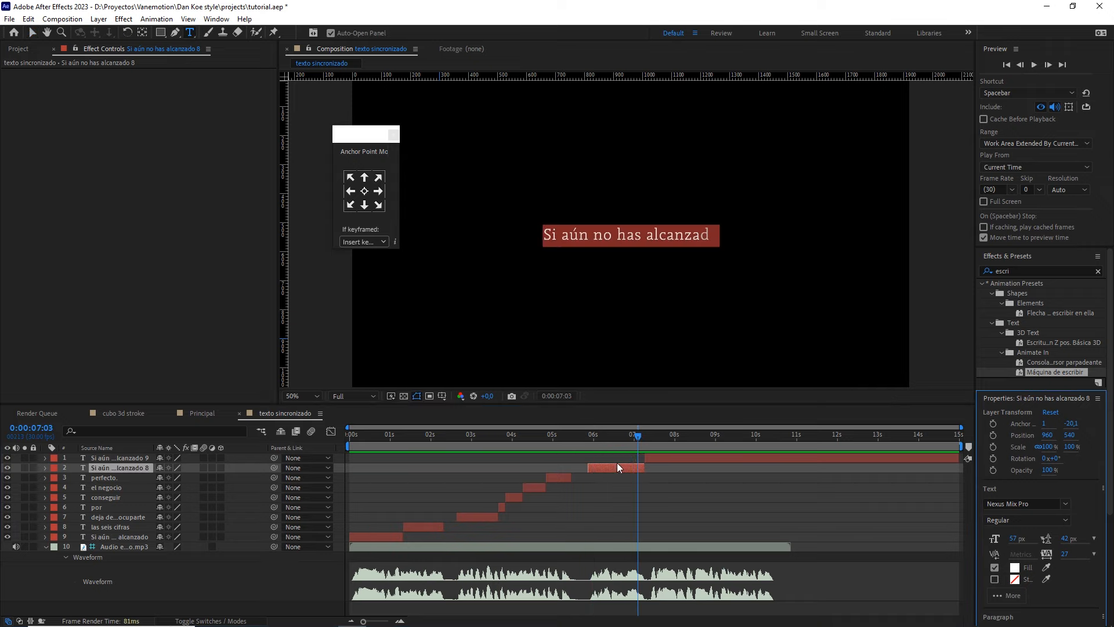
type("Simplem")
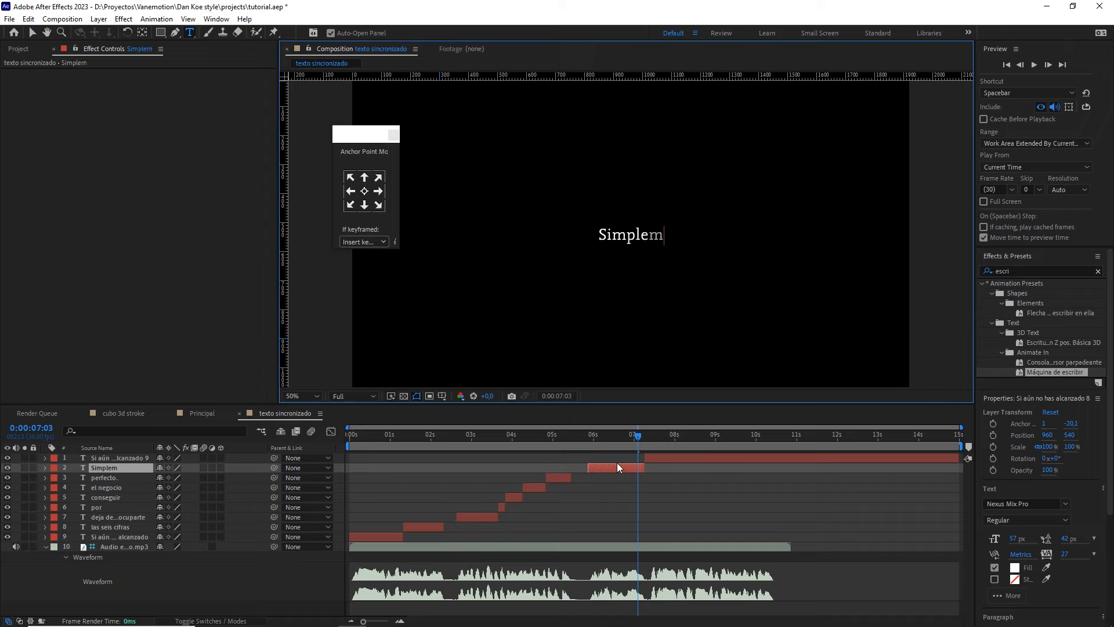
type("ente elige uno")
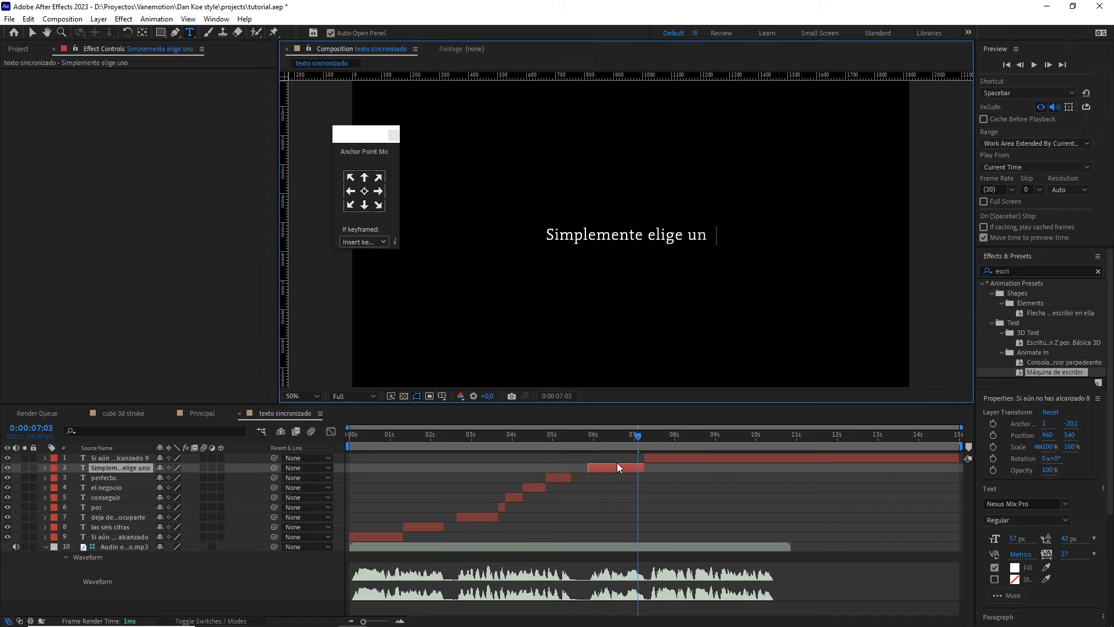
left_click(663, 481)
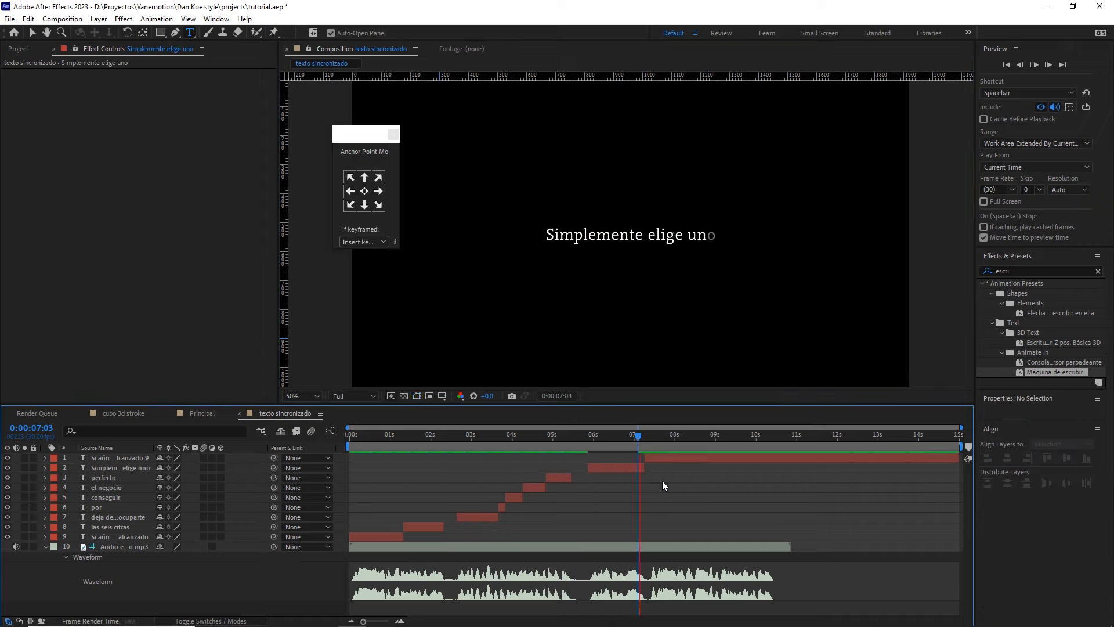
- Trim the start of the last text layer to about 0:00:07:12 and split the layer at 0:00:07:16
left_click_drag(638, 437, 650, 437)
left_click_drag(364, 621, 380, 621)
left_click_drag(639, 456, 668, 440)
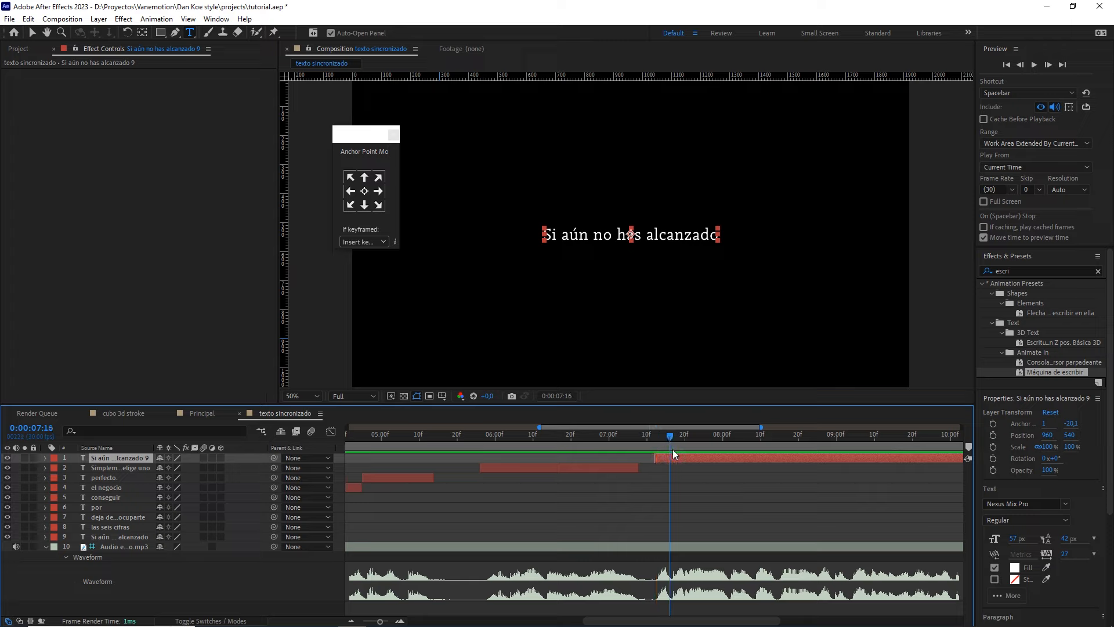
key("ctrl+shift+d")
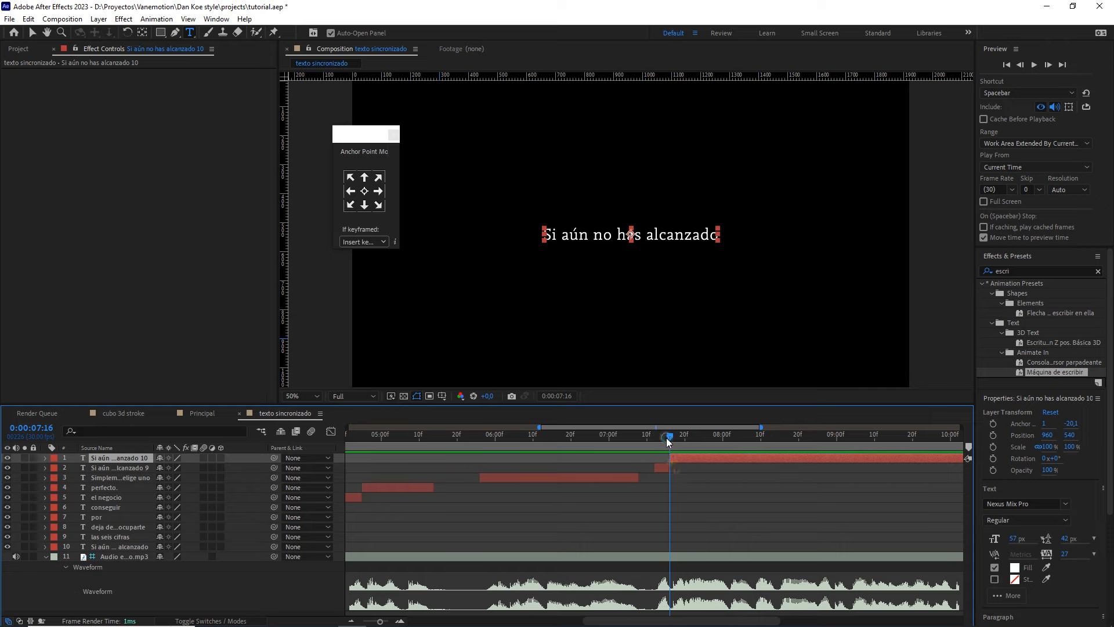
- Replace the text of the short segment before the 0:00:07:16 cut with "lo"
left_click_drag(664, 438, 660, 472)
left_click(660, 468)
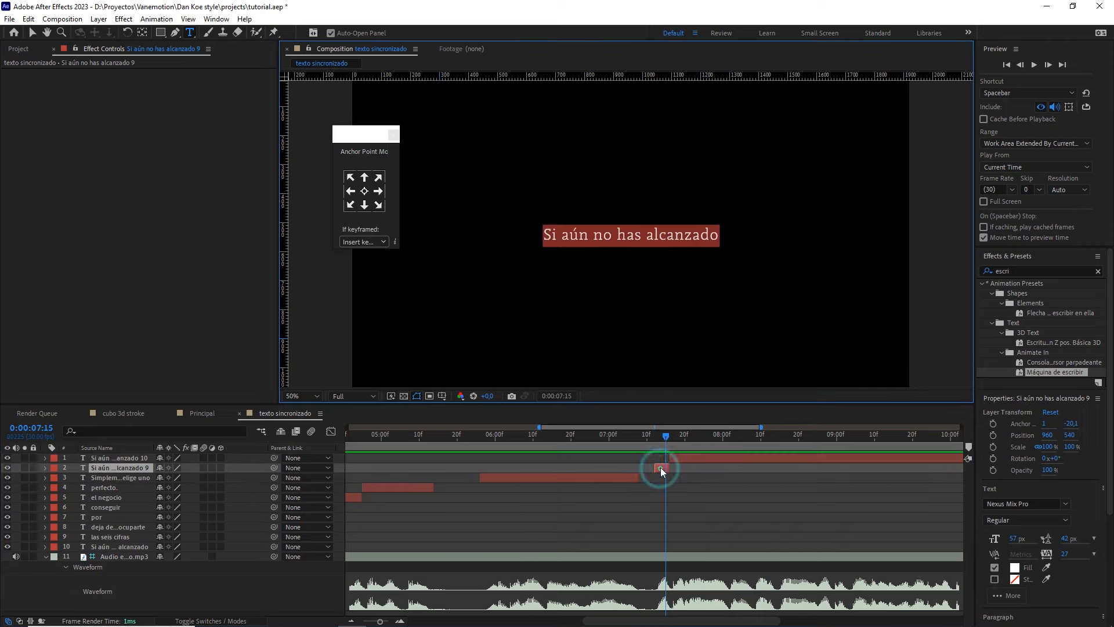
type("lo")
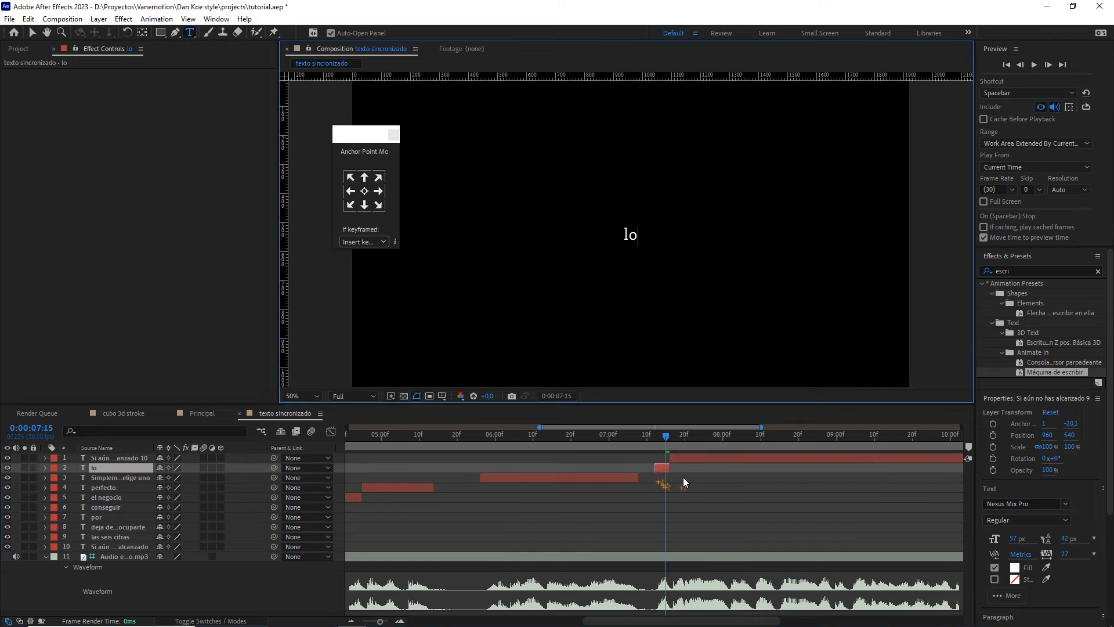
left_click(682, 481)
- Split the last text layer at 0:00:07:20 and replace the text of the segment before the cut with "que"
mouse_move(667, 445)
left_mouse_down()
mouse_move(704, 443)
mouse_move(686, 444)
left_mouse_up()
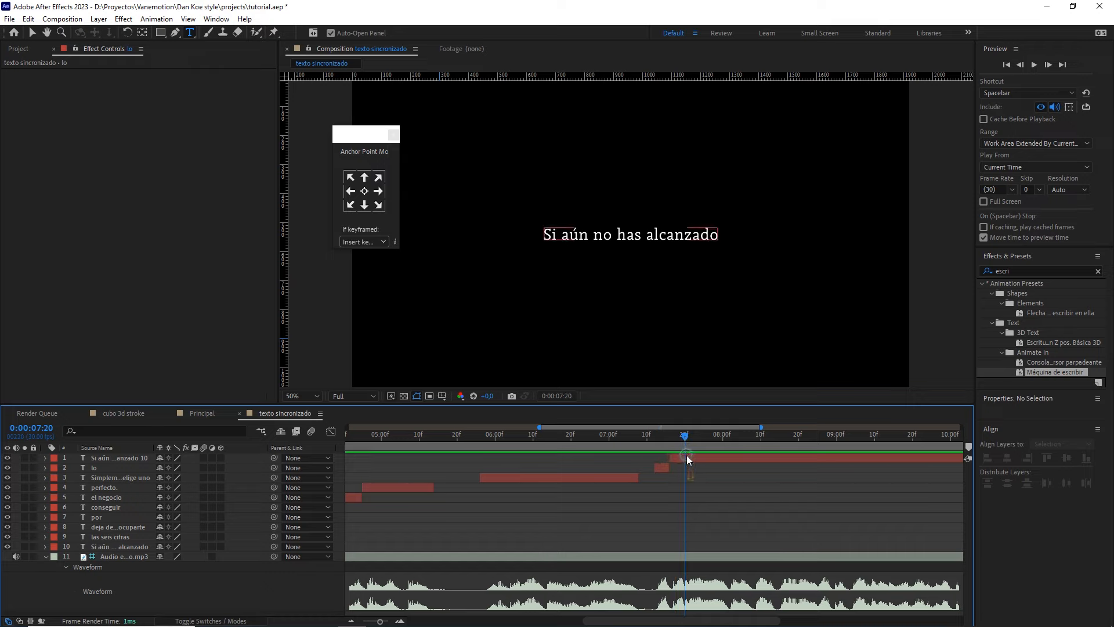
left_click(687, 455)
key("ctrl+shift+d")
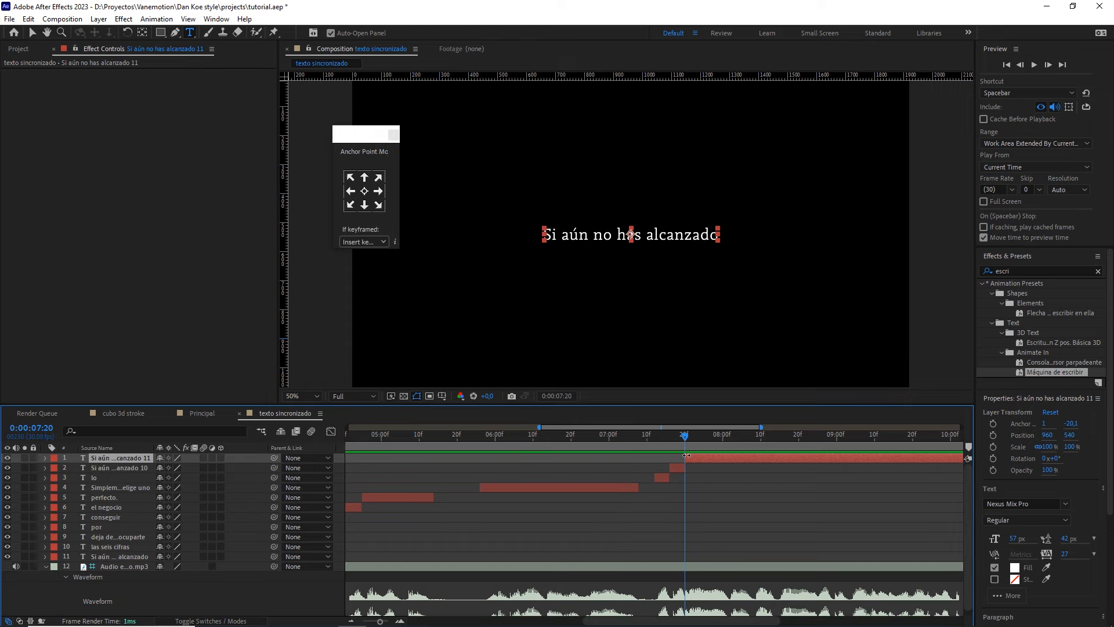
left_click(678, 435)
left_click(678, 468)
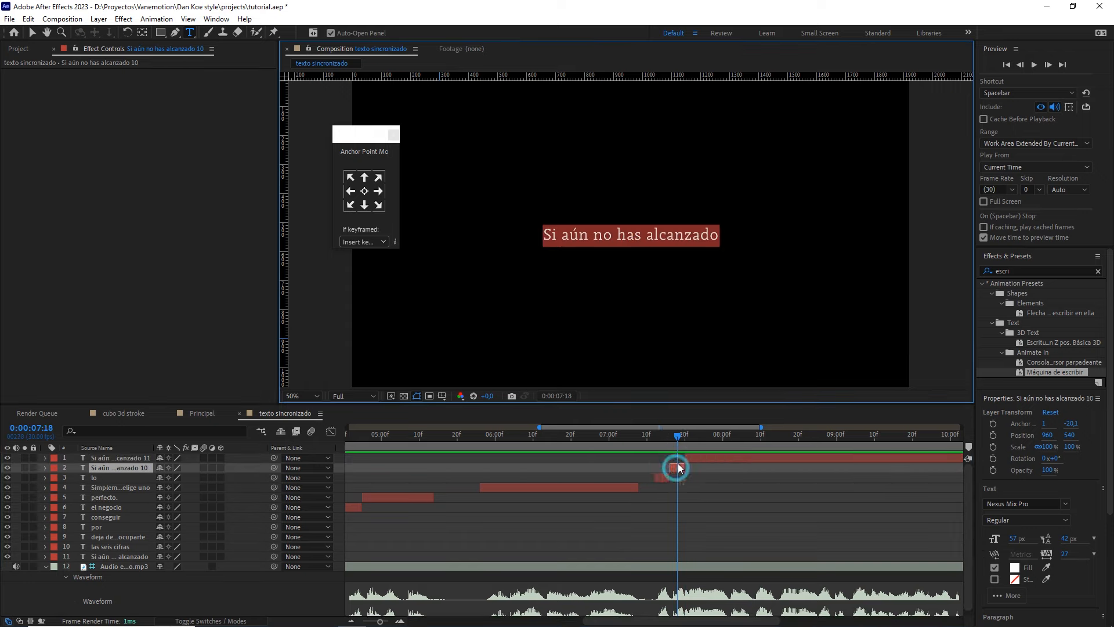
type("que")
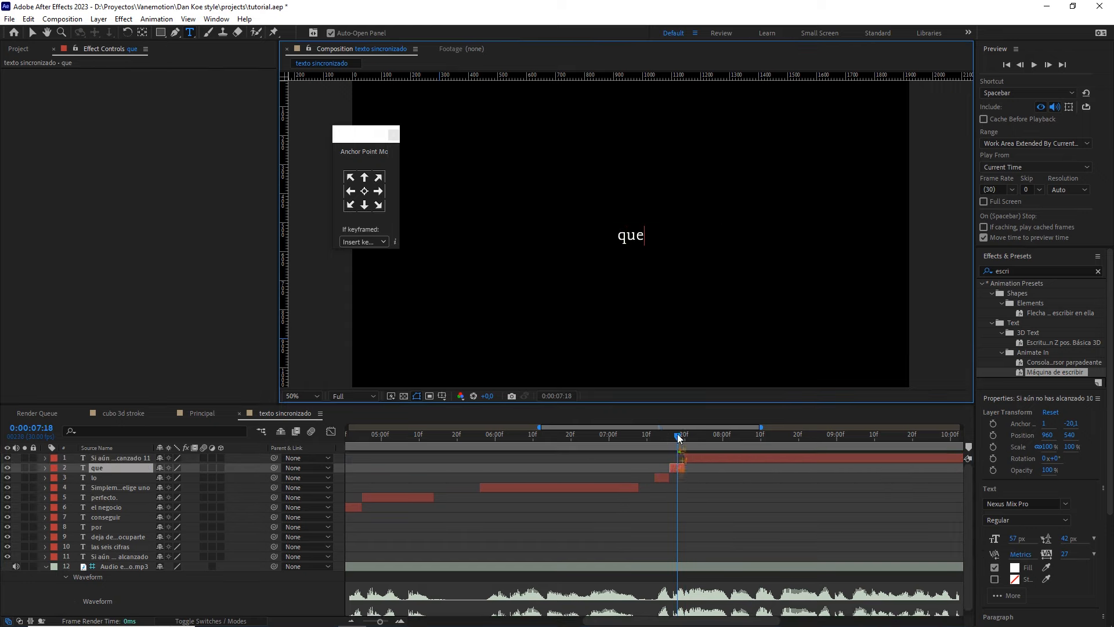
- Split the last text layer at 0:00:08:02 and replace the text of the segment before the cut with "realmente"
left_click_drag(678, 438, 732, 445)
left_click(733, 458)
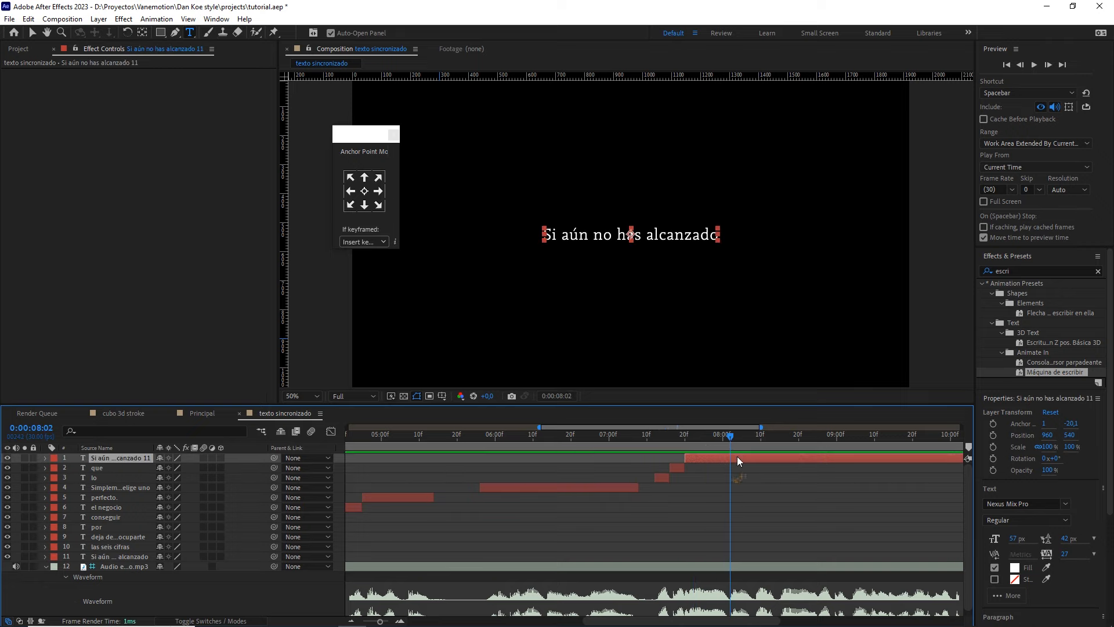
key("ctrl+shift+d")
key("Page_Up")
key("Page_Up")
key("Page_Up")
key("Page_Up")
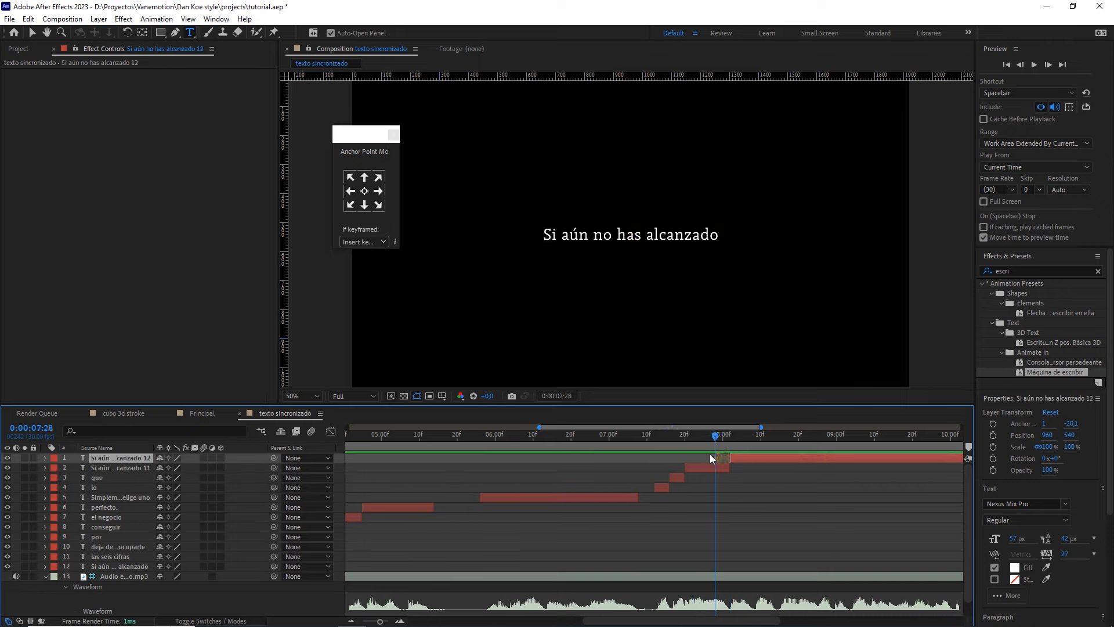
double_click(705, 466)
type("real")
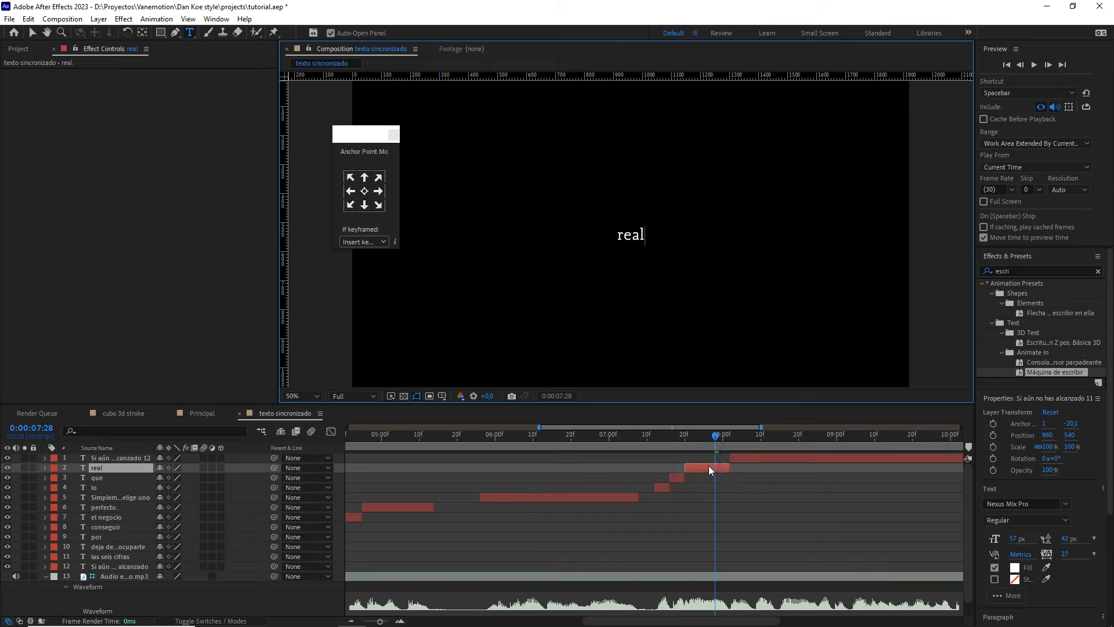
type("mente")
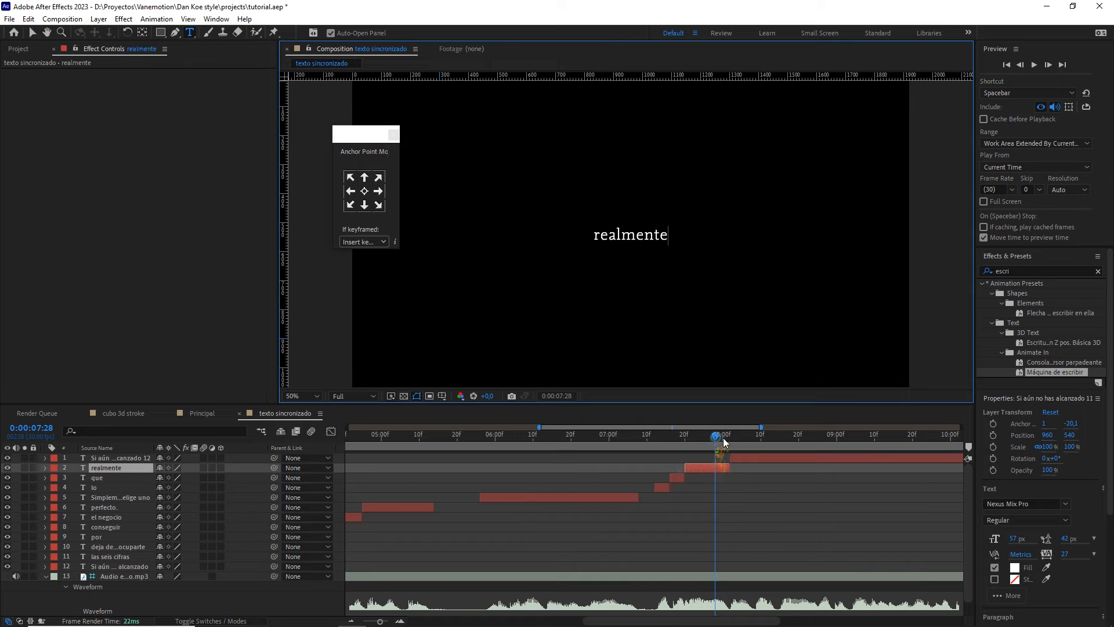
- Split the last text layer at 0:00:08:14 and replace the text of the segment before the cut with "importa"
left_click_drag(723, 438, 781, 447)
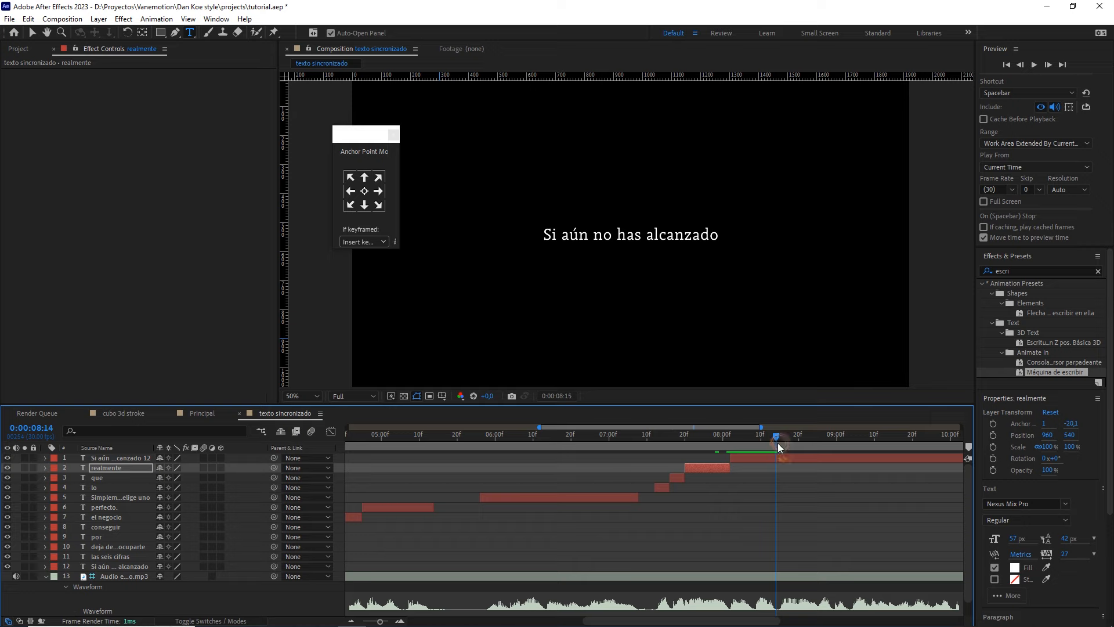
left_click(783, 459)
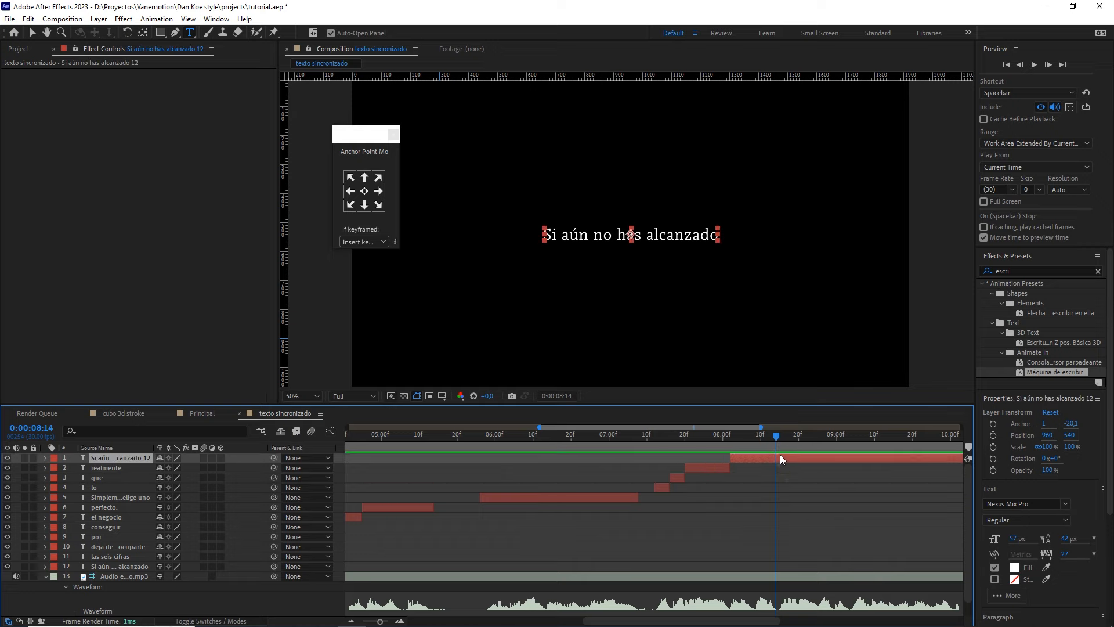
key("ctrl+shift+d")
left_click_drag(768, 436, 756, 471)
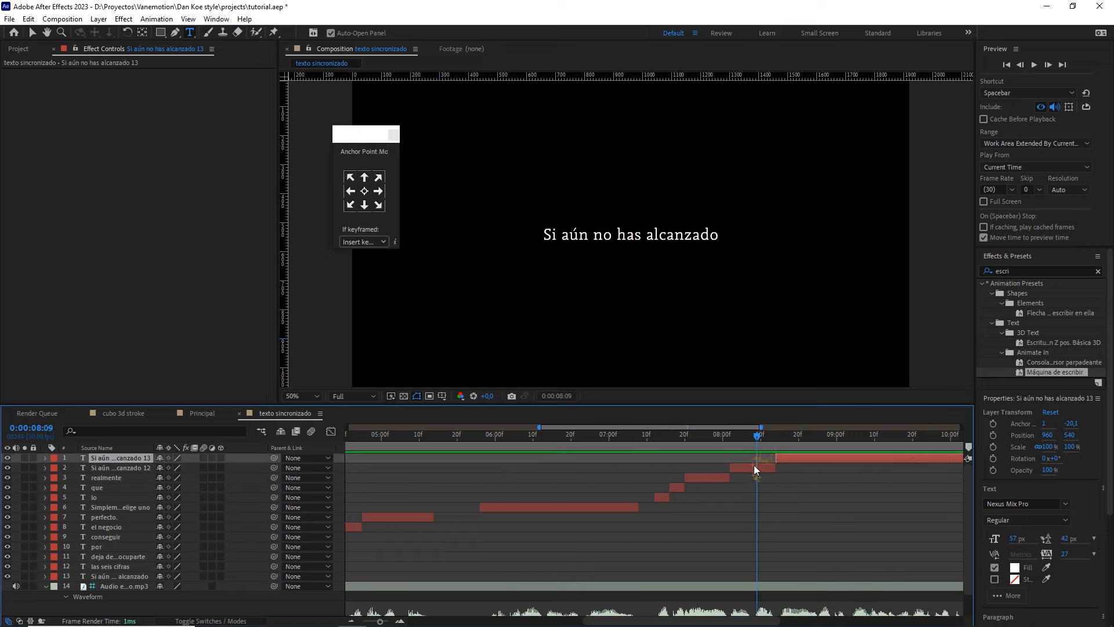
double_click(756, 470)
type("impo")
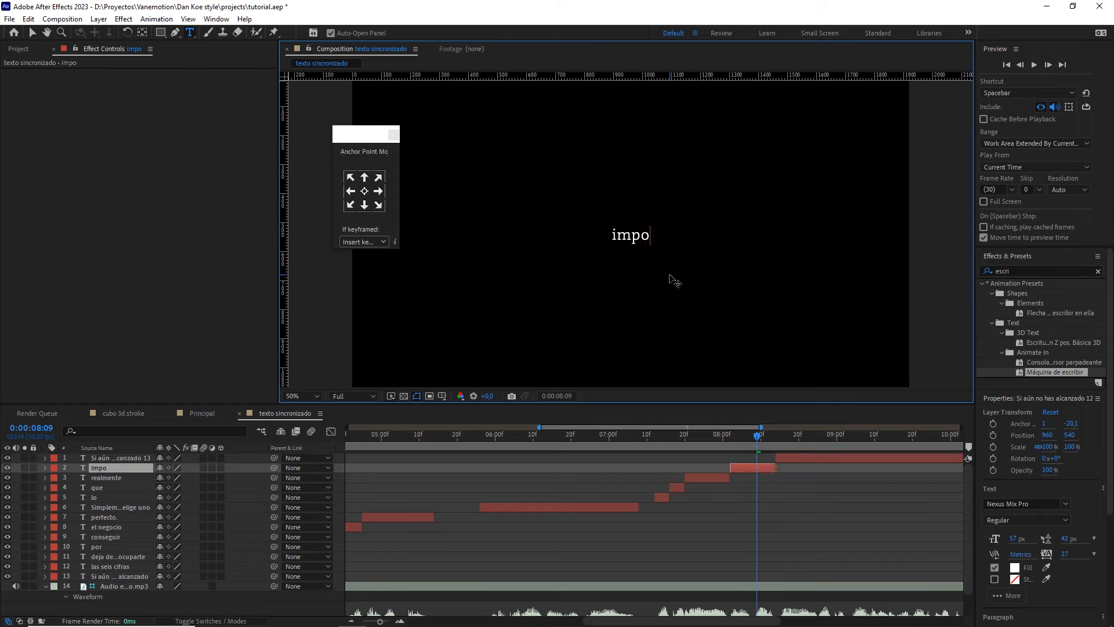
type("rta")
left_click(784, 494)
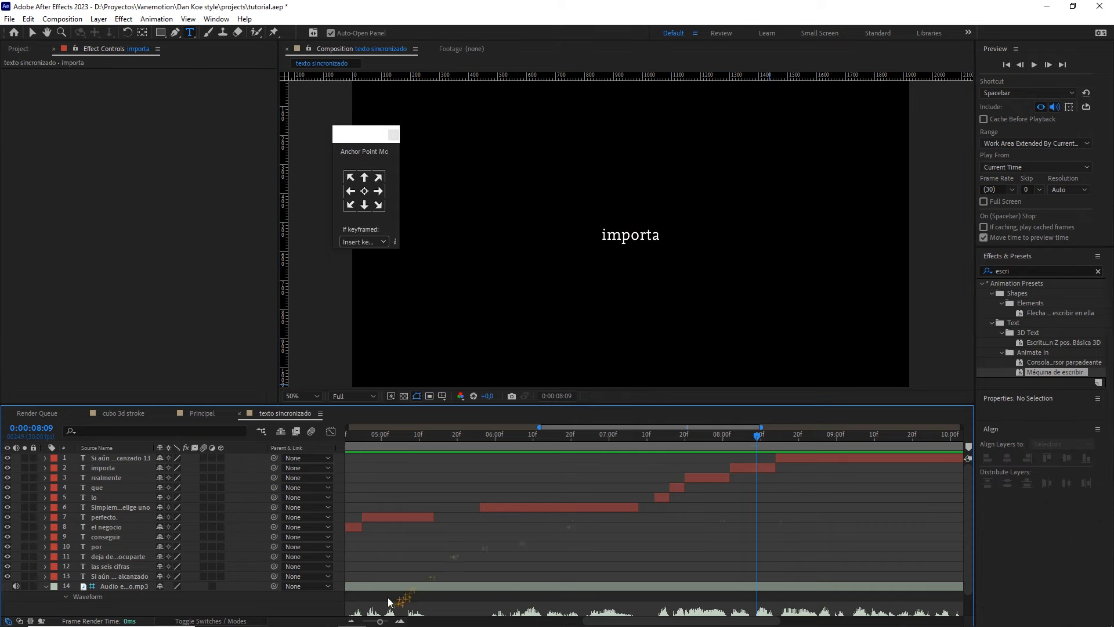
- Listen to the phrase from 0:00:08:14, enlarge the timeline area and split the last text layer at 0:00:09:20
left_click_drag(380, 621, 377, 623)
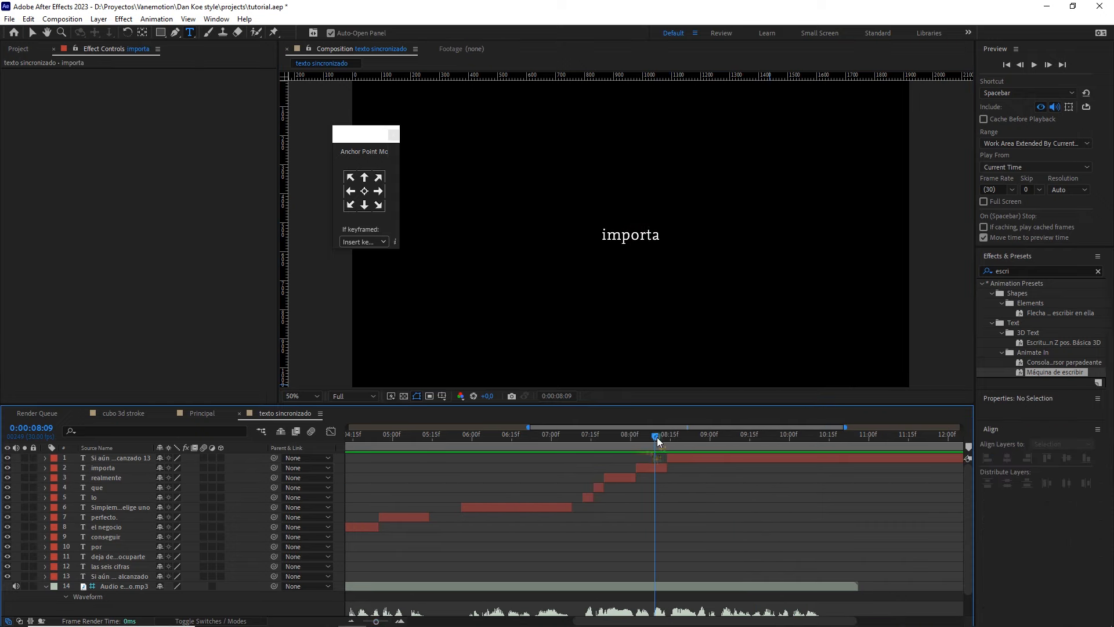
mouse_move(657, 437)
left_mouse_down()
mouse_move(700, 440)
mouse_move(668, 439)
left_mouse_up()
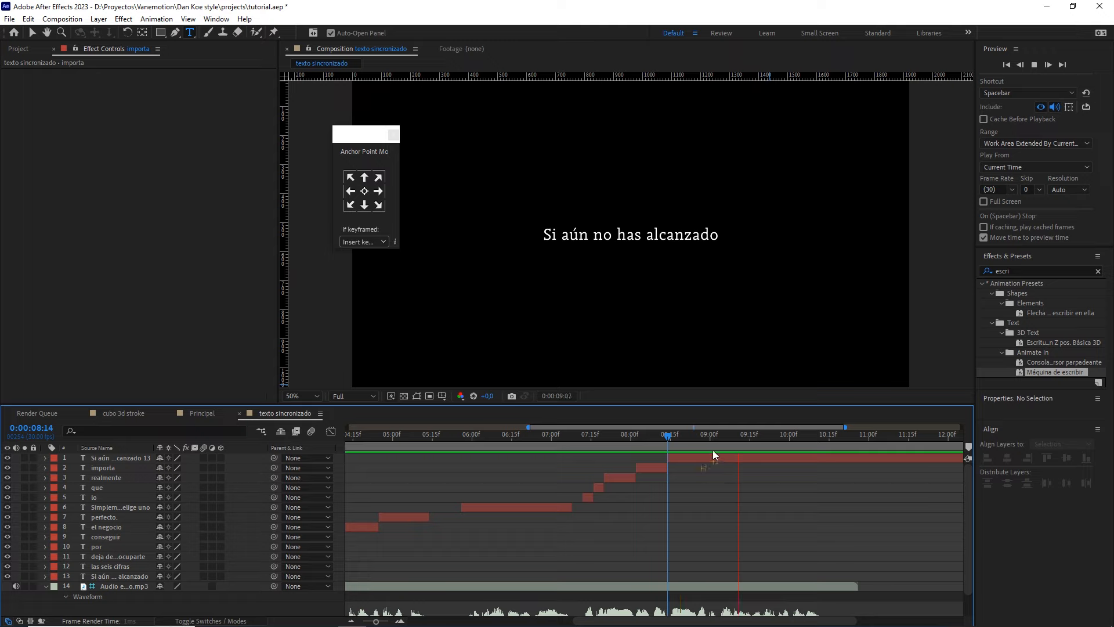
left_click_drag(739, 437, 670, 445)
key("space")
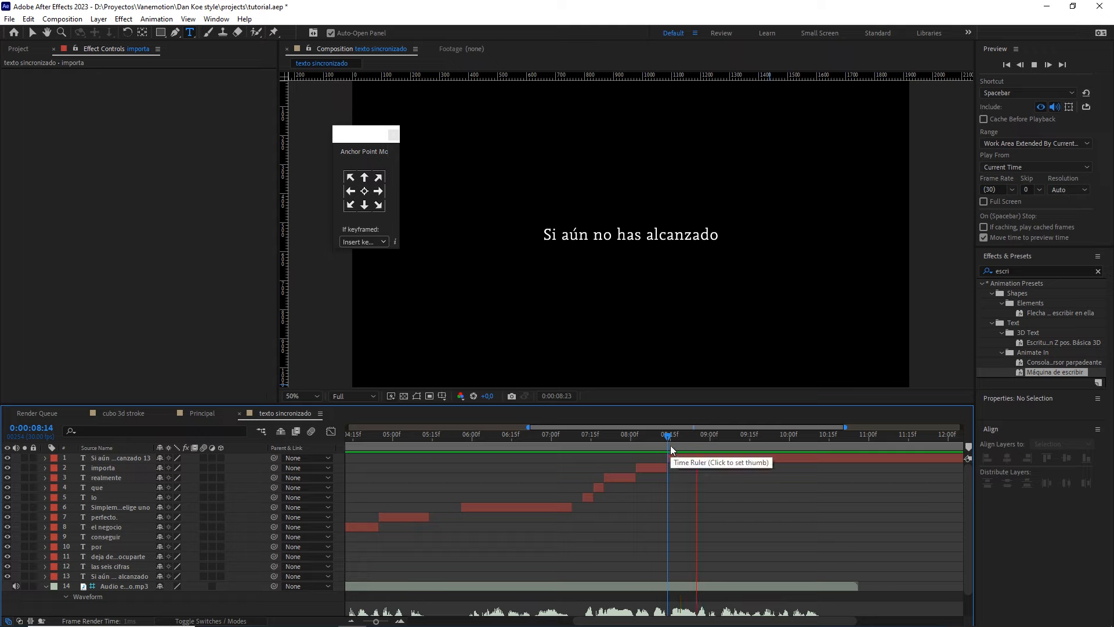
key("space")
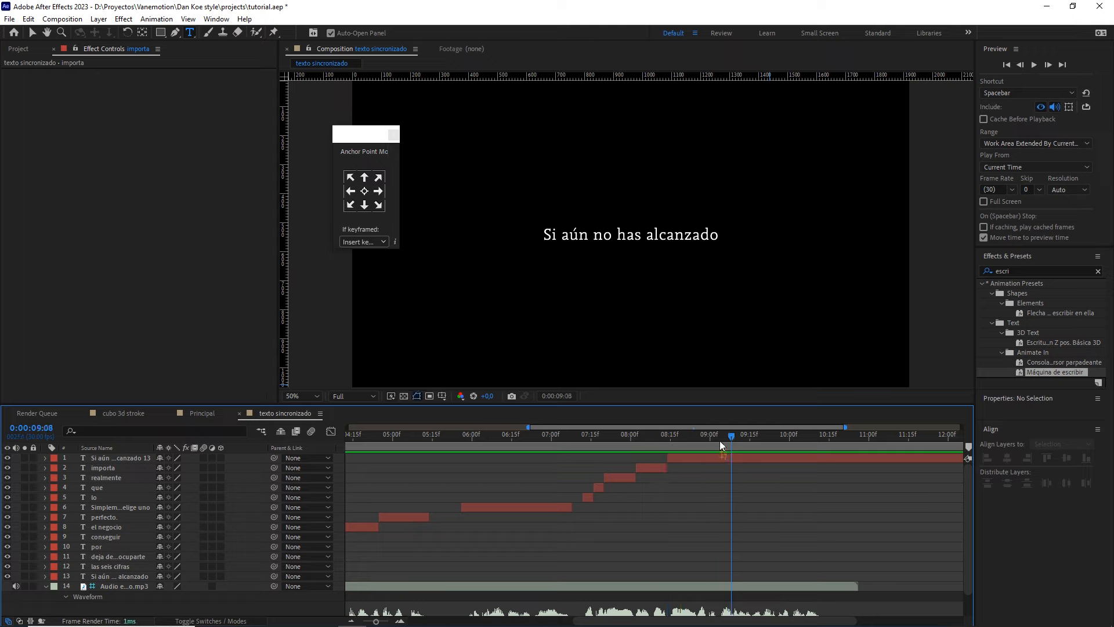
key("space")
mouse_move(769, 439)
left_mouse_down()
mouse_move(748, 440)
mouse_move(768, 441)
left_mouse_up()
scroll(965, 481, "down", 1)
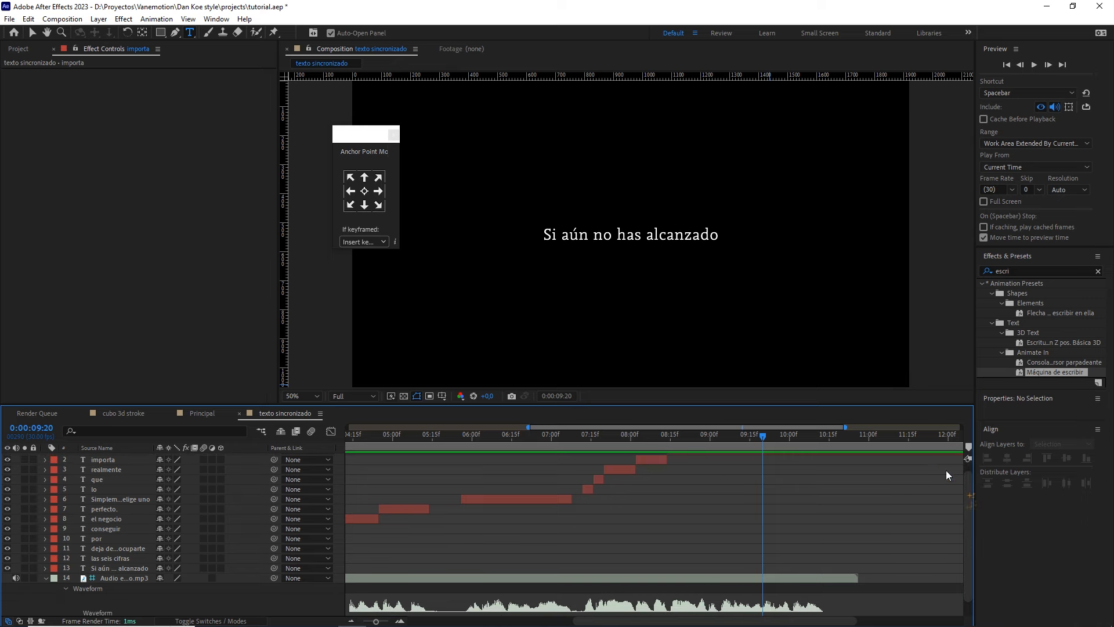
left_click_drag(853, 409, 848, 357)
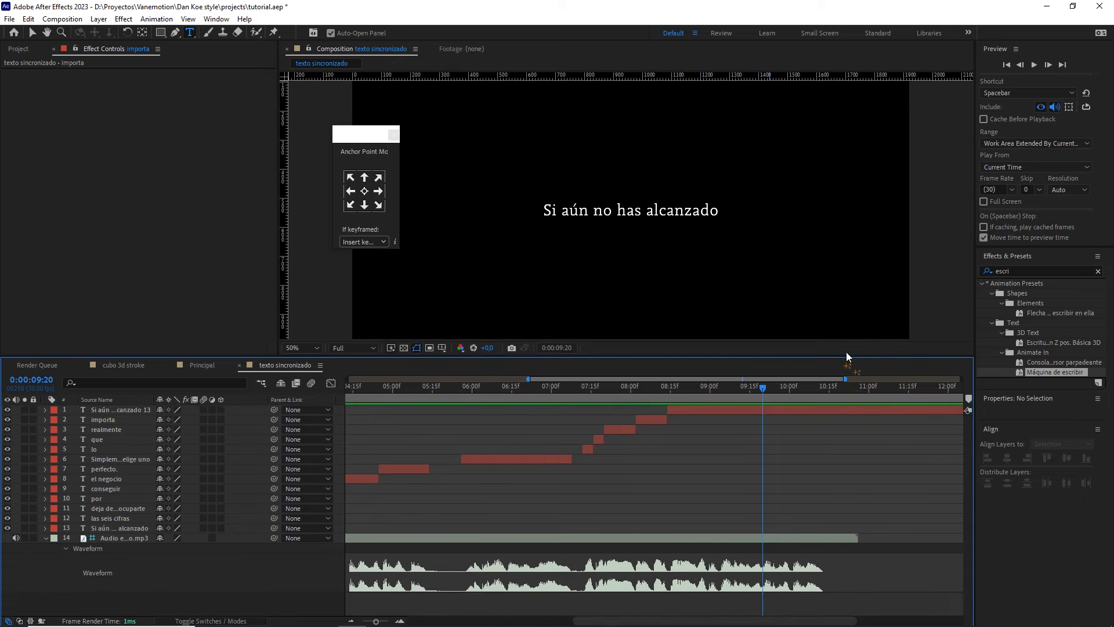
mouse_move(764, 388)
left_mouse_down()
mouse_move(740, 388)
mouse_move(764, 387)
left_mouse_up()
left_click(765, 411)
key("ctrl+shift+d")
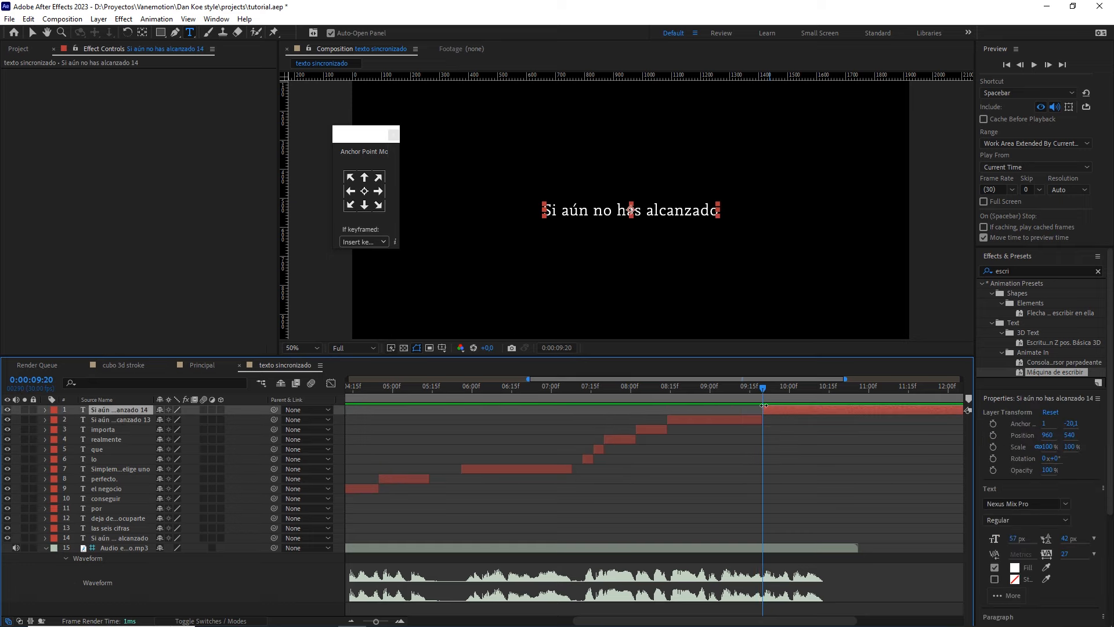
- Replace the text of the segment before the cut with "lo que puede suceder" and shift that cut to about 0:00:09:24
left_click_drag(732, 391, 705, 395)
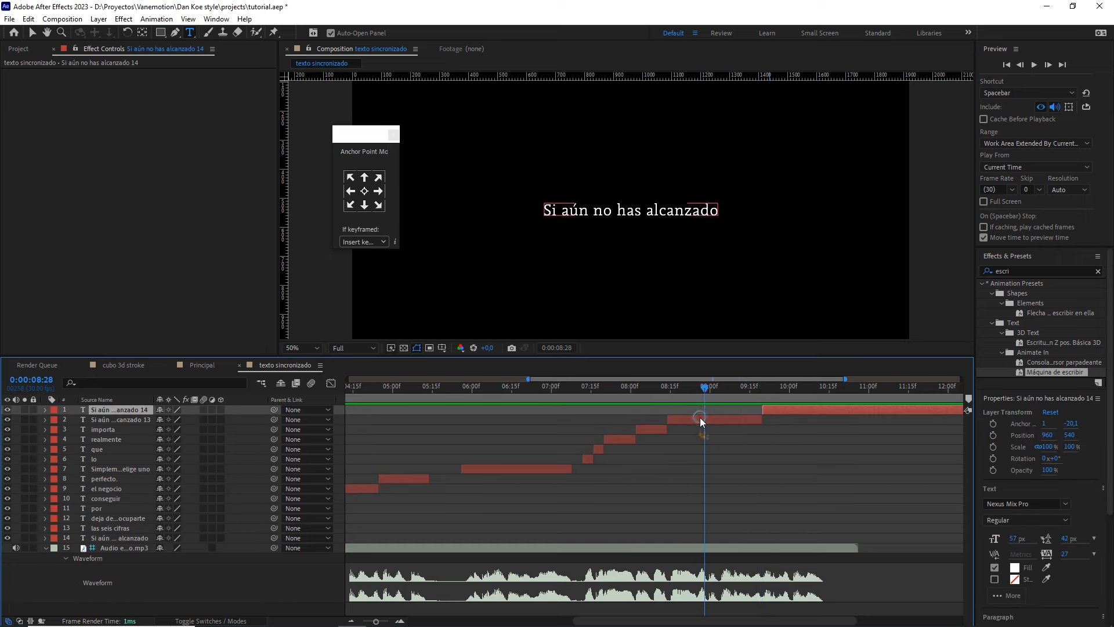
double_click(700, 419)
type("lo que pu")
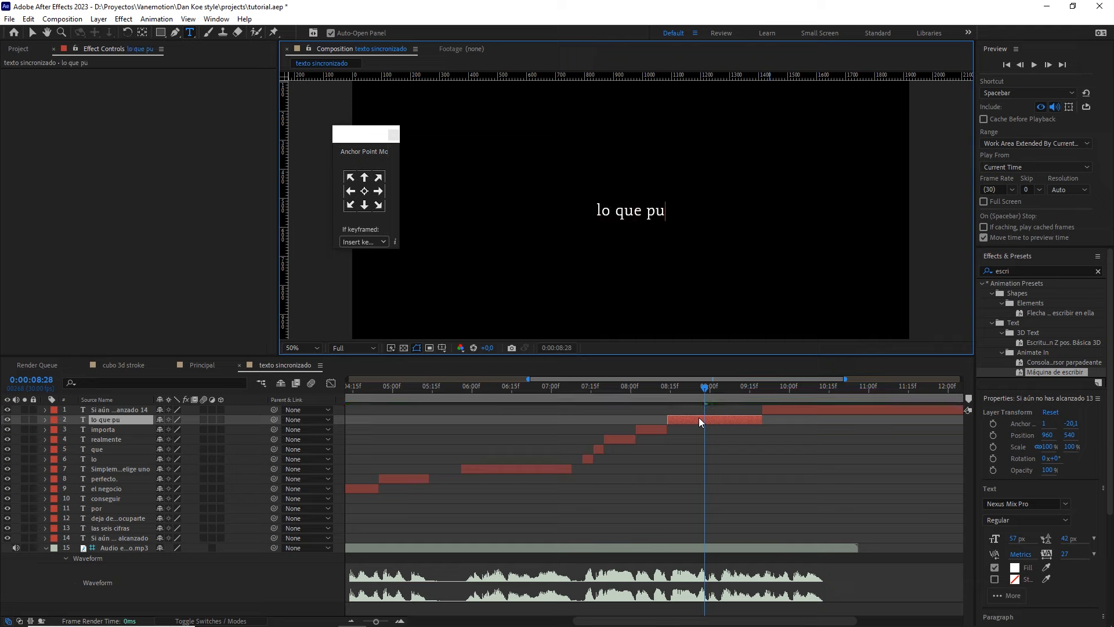
type("ede suce")
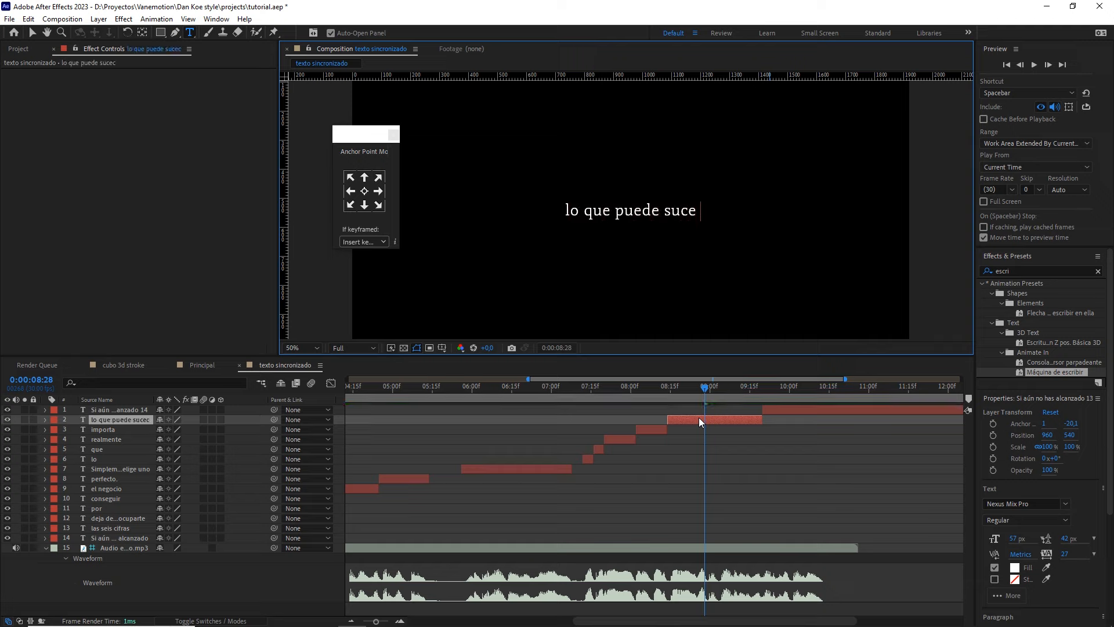
type("der")
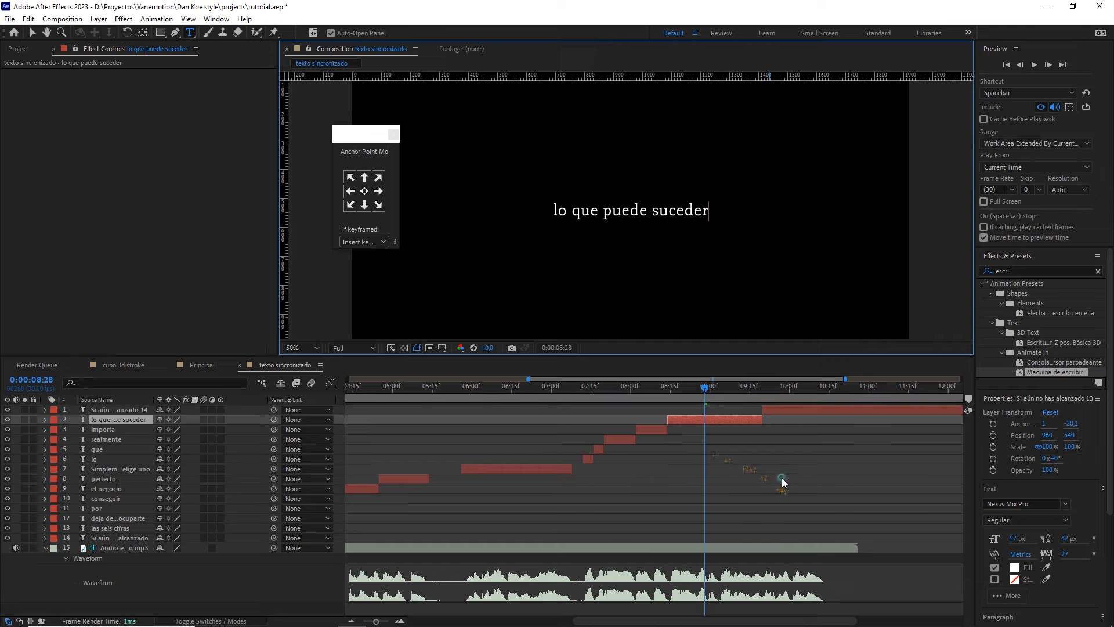
left_click(783, 483)
left_click_drag(706, 388, 827, 392)
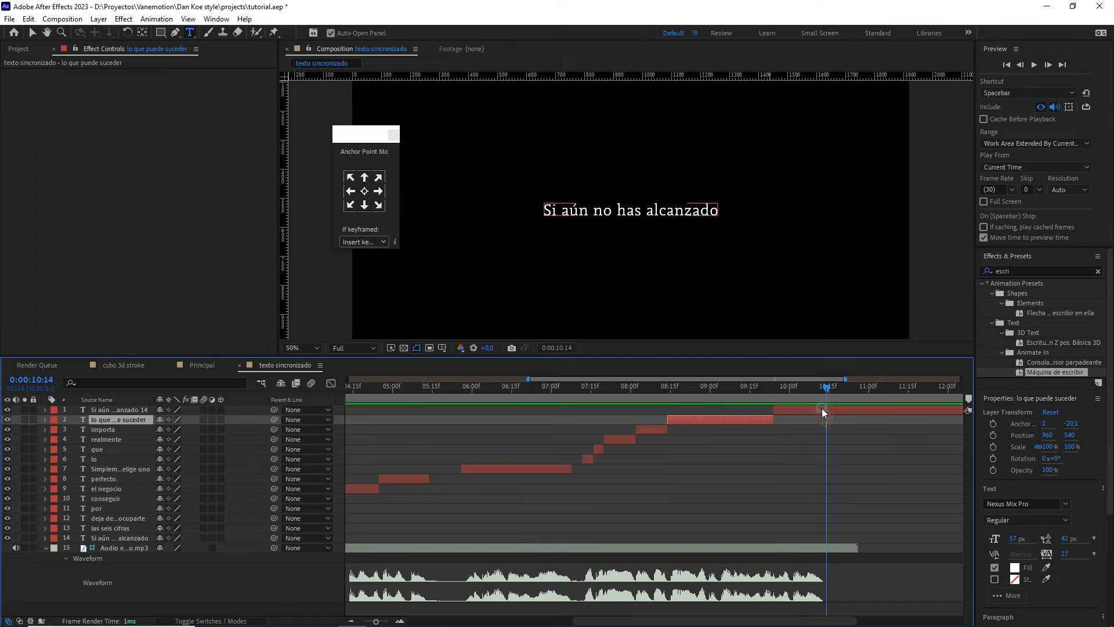
- Split the last text layer at 0:00:10:14, delete the remainder and extend the kept segment's end to about 0:00:11:04
left_click(822, 409)
key("ctrl+shift+d")
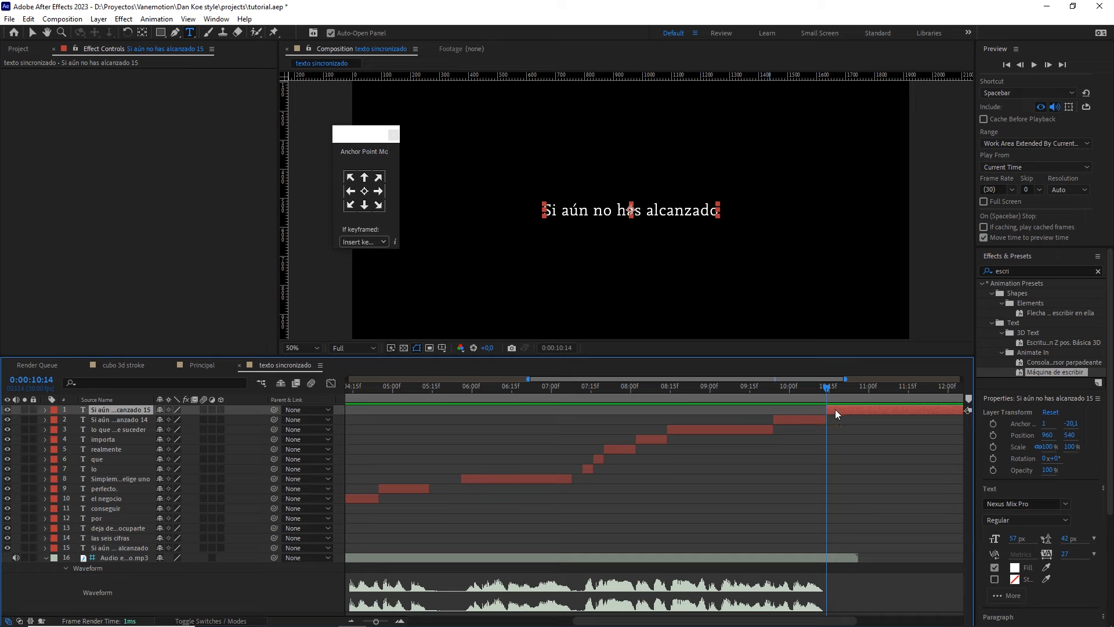
key("Delete")
left_click_drag(827, 409, 878, 409)
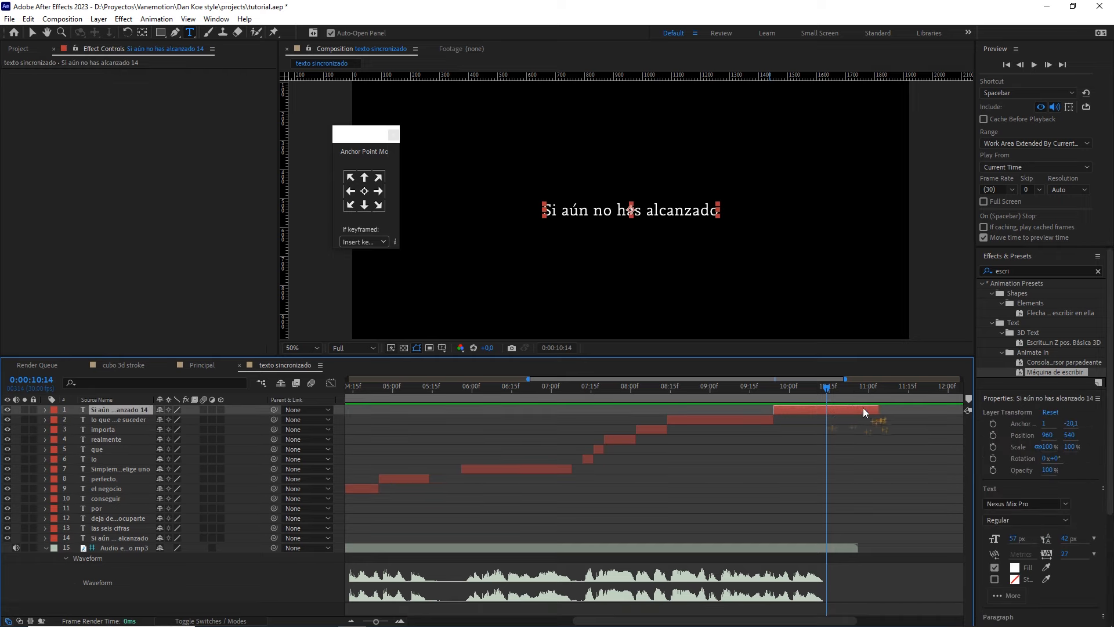
- Replace the text of the last text layer in texto sincronizado with "después.", including the final period
double_click(816, 408)
type("des")
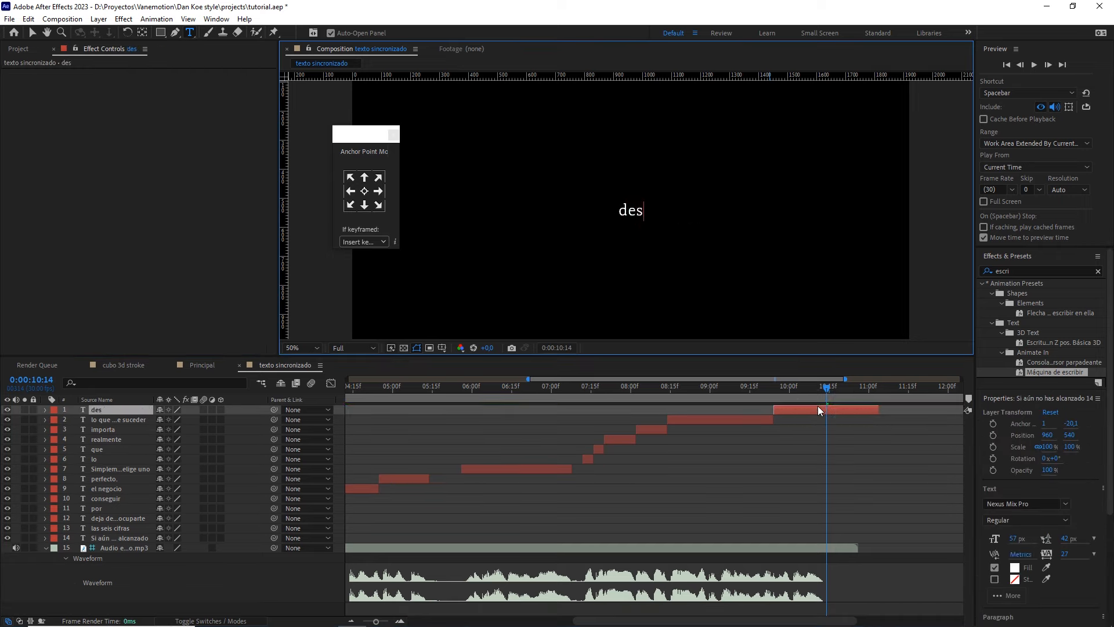
type("pués")
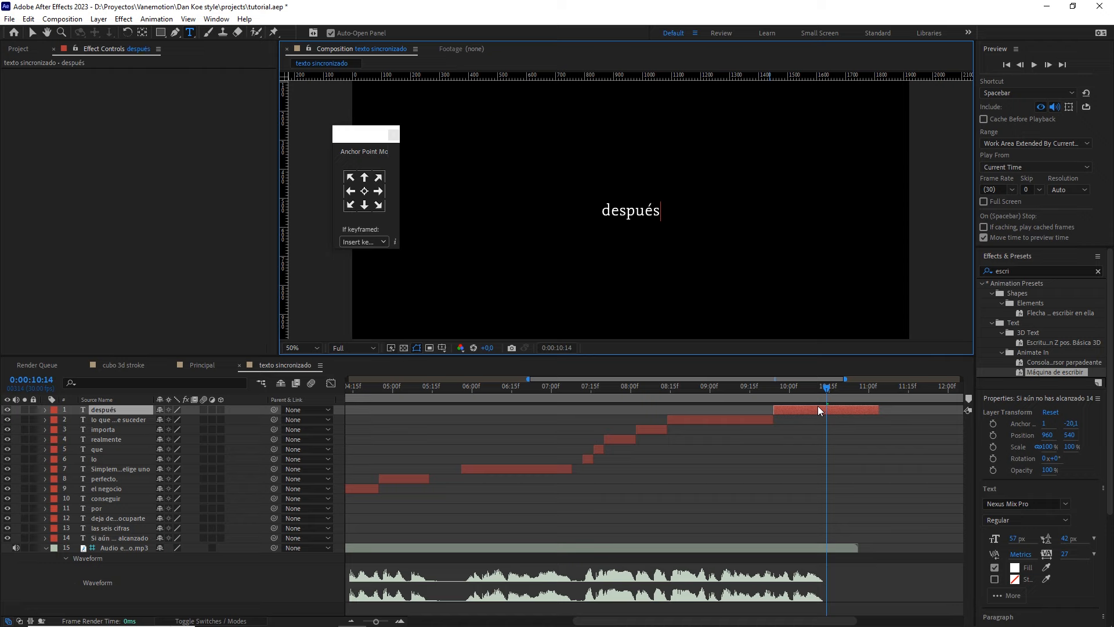
left_click(840, 440)
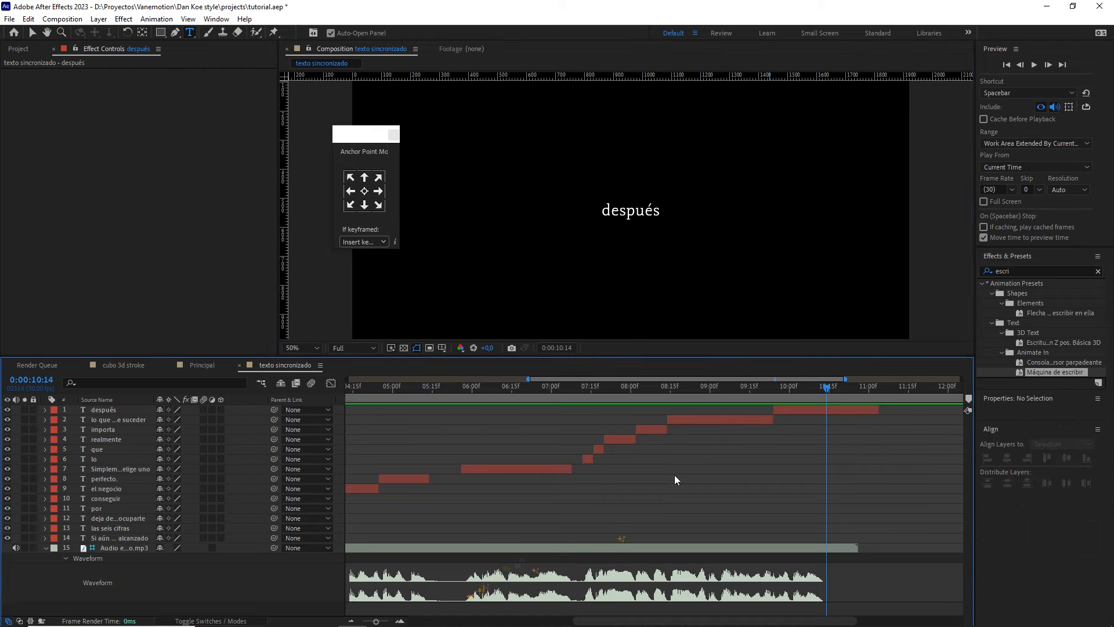
left_click(659, 212)
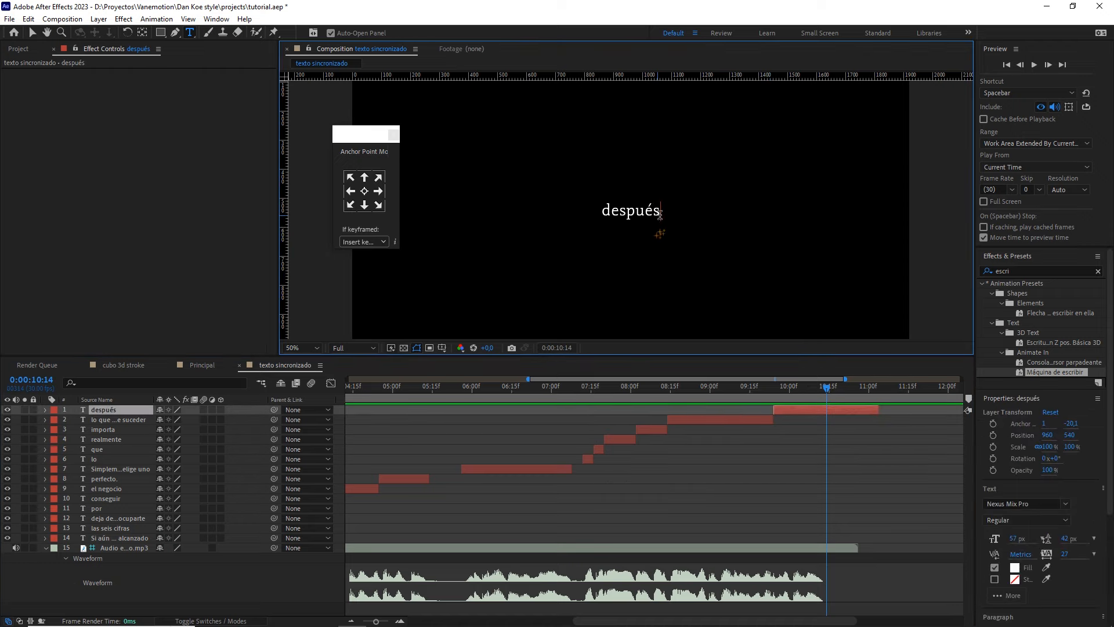
type(".")
left_click(404, 569)
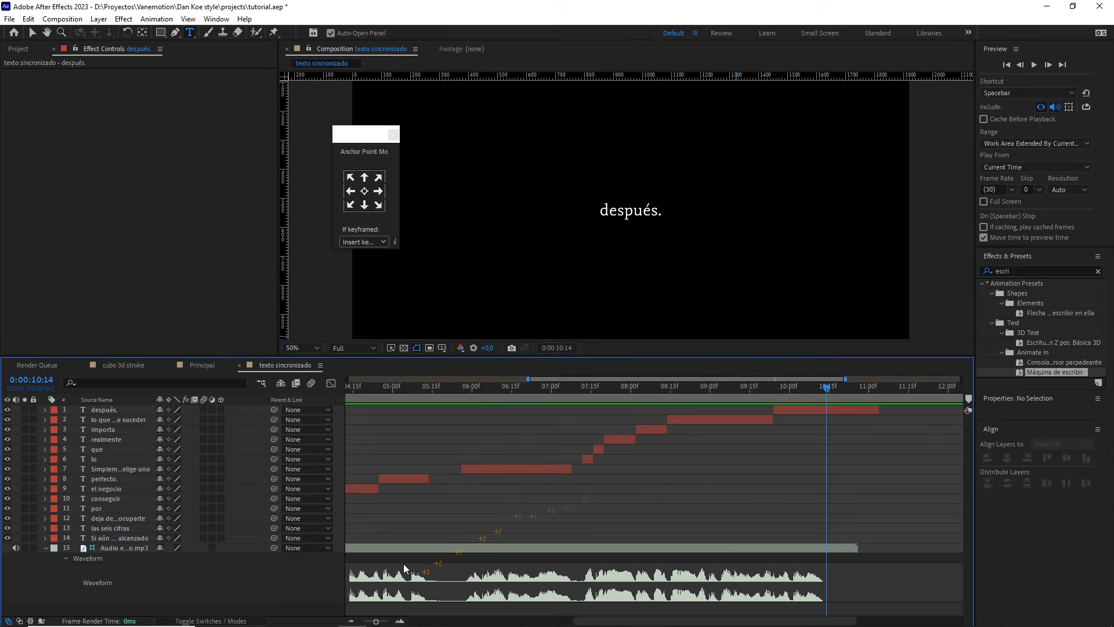
- Review the whole texto sincronizado composition from the start, then return the current time to 0:00:00:00
left_click_drag(378, 622, 363, 622)
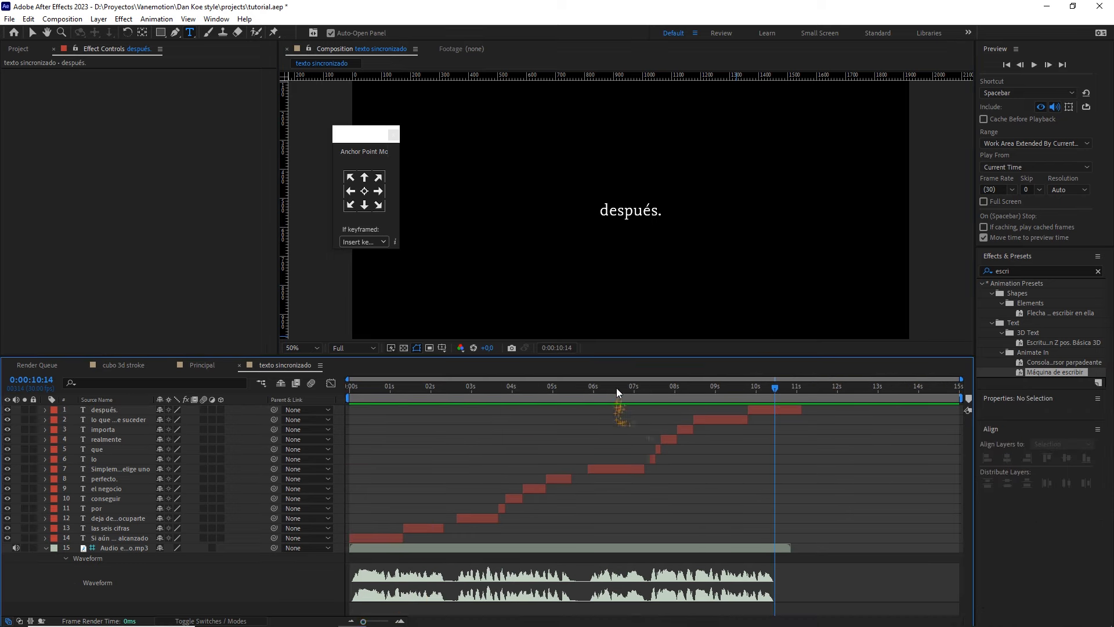
left_click_drag(617, 387, 350, 386)
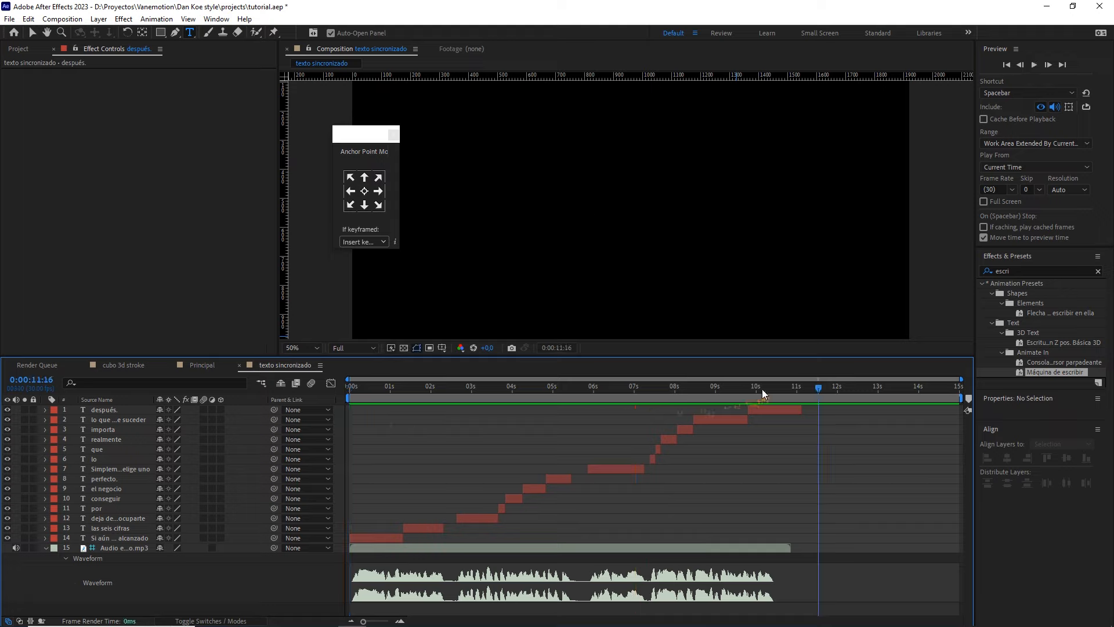
left_click_drag(762, 388, 334, 389)
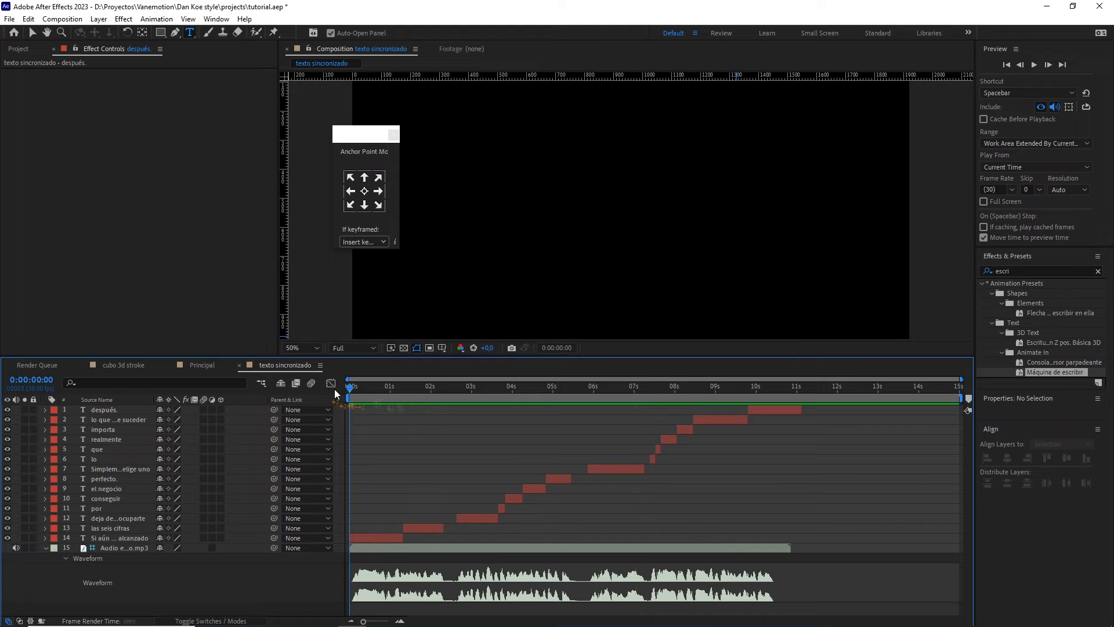
- Add the texto sincronizado composition to the Principal composition and place its layer directly above Black Solid 2
left_click(197, 368)
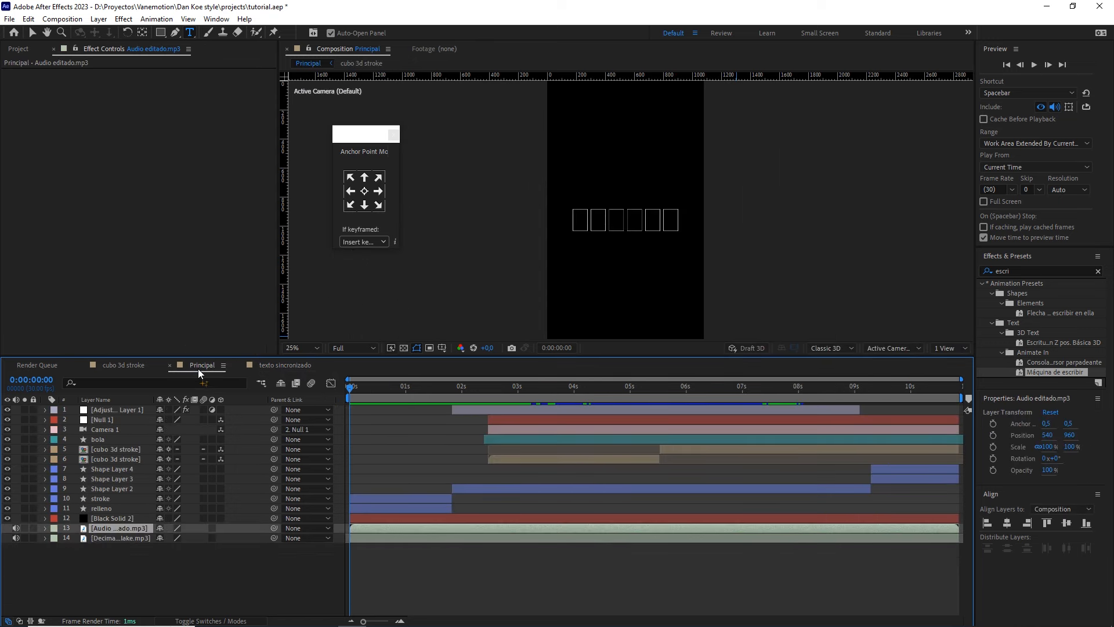
left_click(19, 48)
left_click(65, 231)
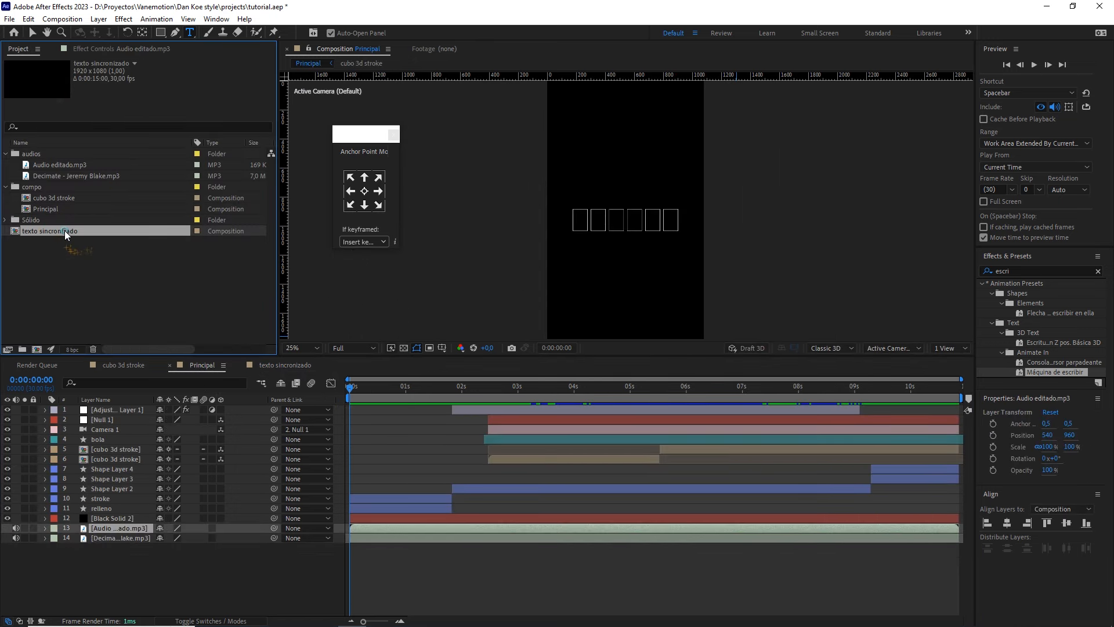
left_click_drag(64, 231, 114, 525)
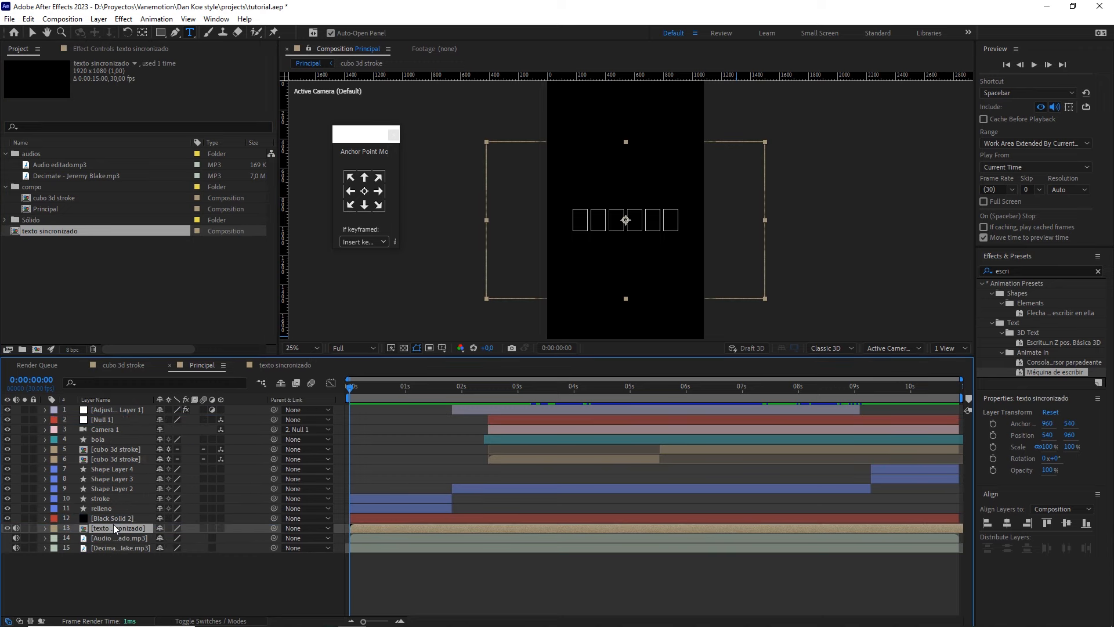
left_click_drag(351, 396, 405, 395)
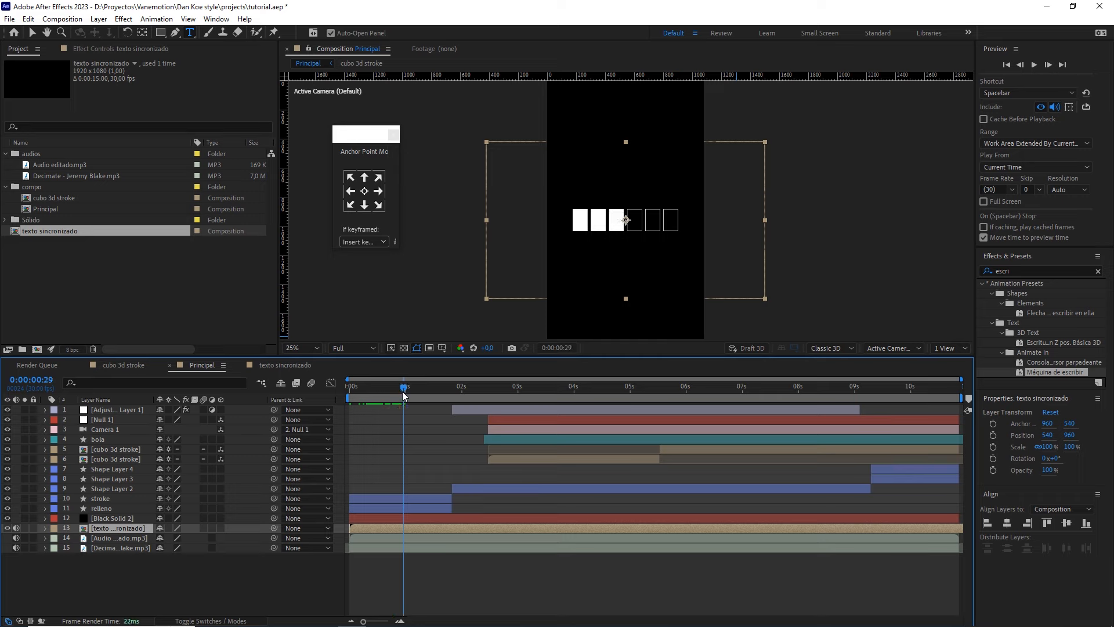
left_click_drag(119, 528, 125, 511)
- Move the texto sincronizado layer above the row of rectangles to position 540, 504, with the Title/Action Safe guides shown
left_click_drag(552, 250, 546, 268)
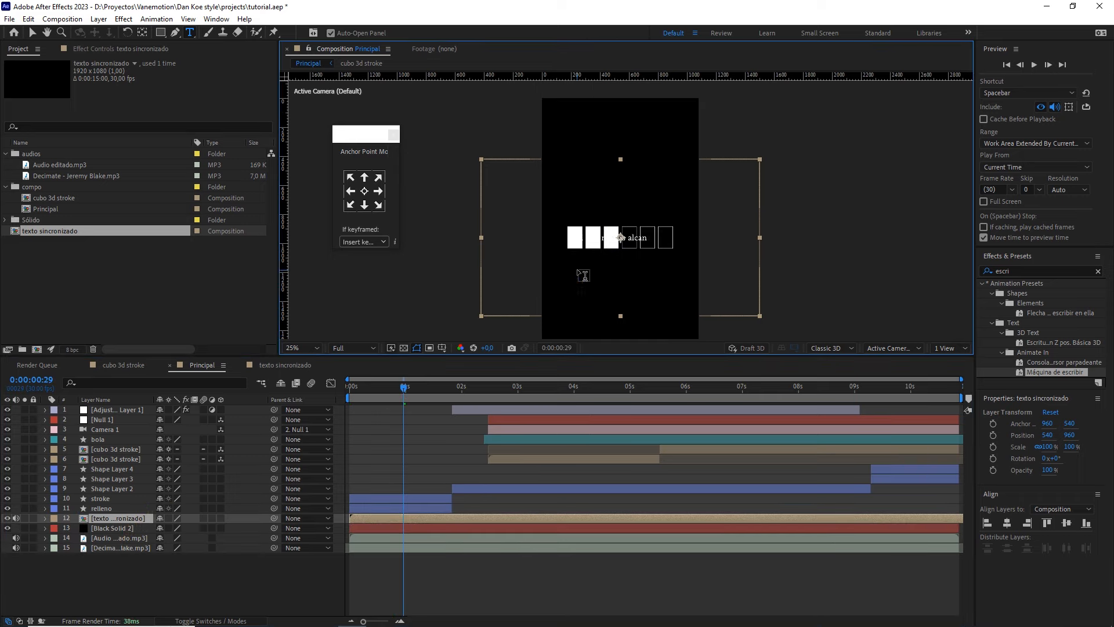
key("v")
left_click_drag(681, 262, 681, 210)
left_click(443, 348)
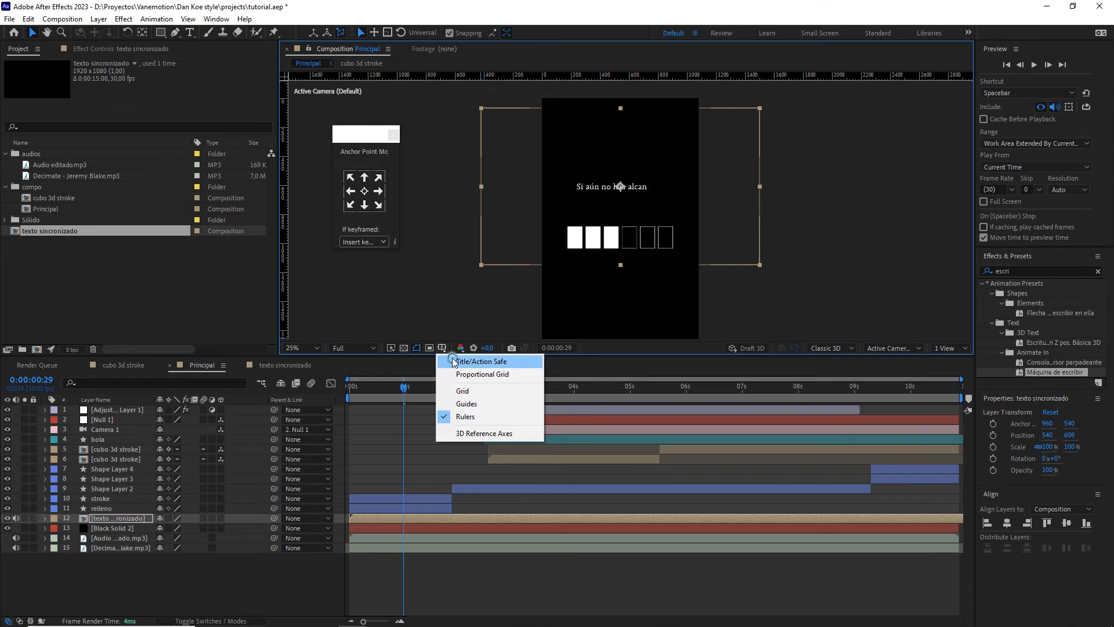
left_click(467, 360)
left_click_drag(723, 204, 731, 190)
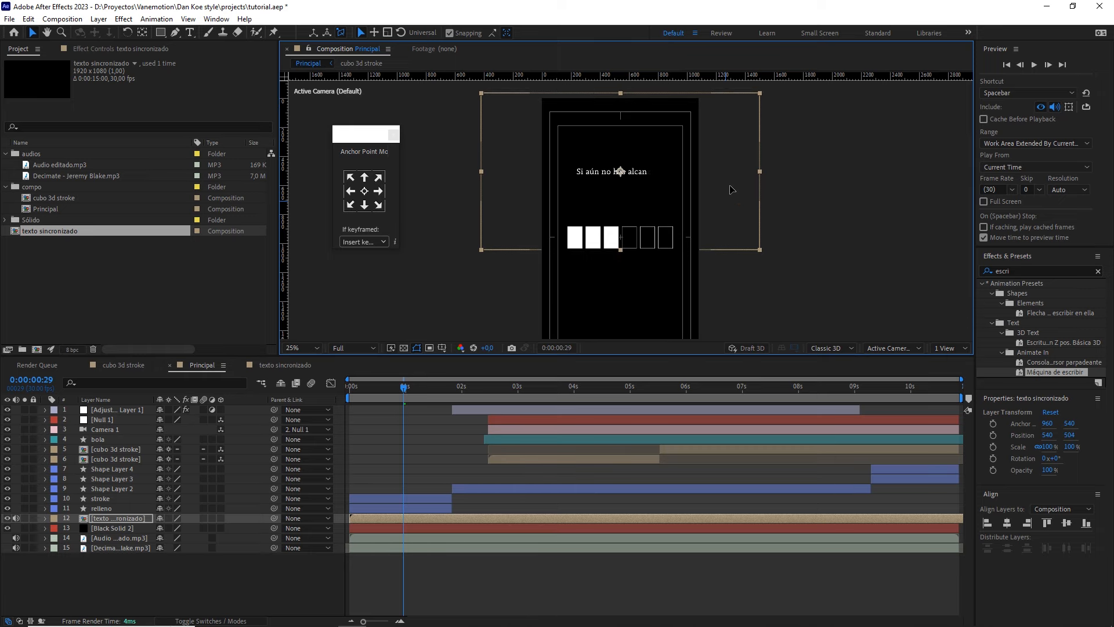
- Fit the whole Principal frame in an enlarged viewer and play it from 0:00:00:00 to check the synchronized text
left_click(303, 347)
left_click(305, 360)
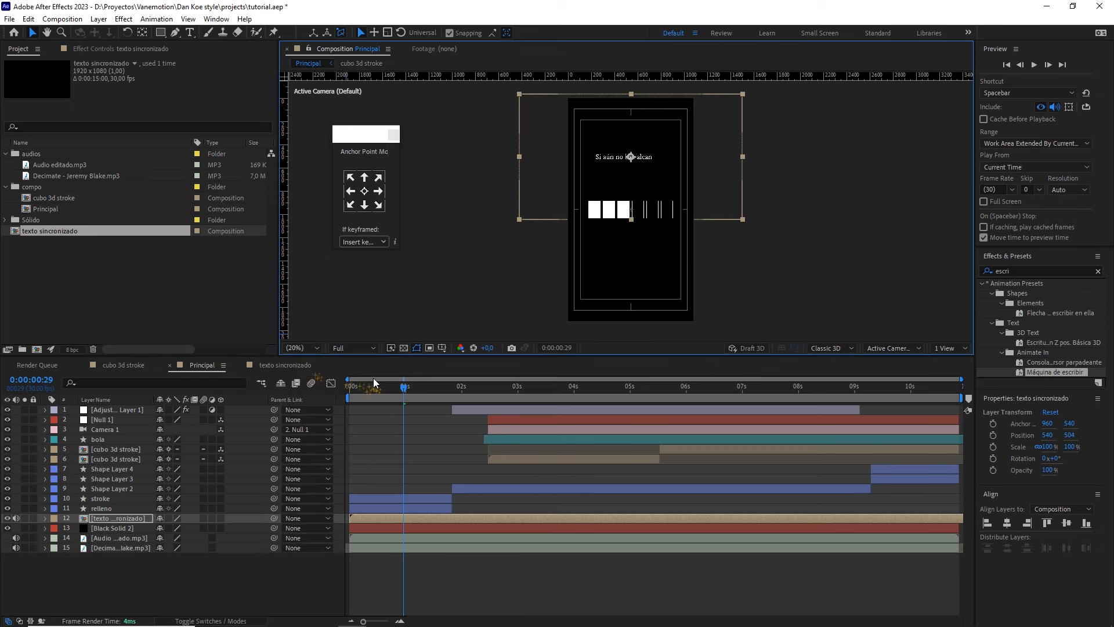
left_click_drag(393, 388, 337, 398)
left_click_drag(432, 357, 408, 509)
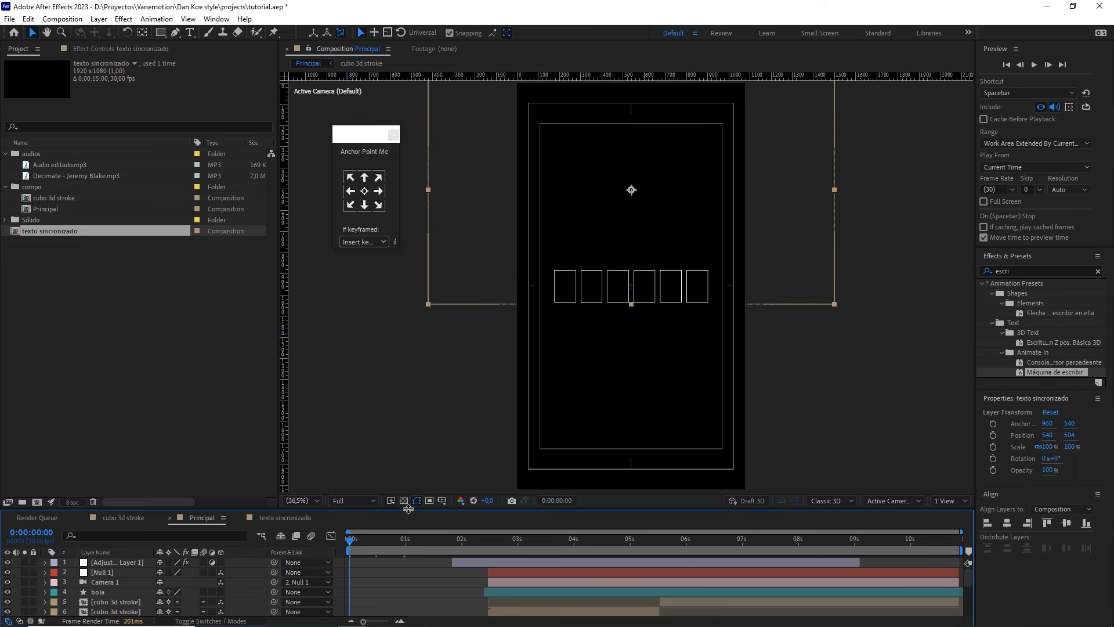
left_click(379, 559)
key("space")
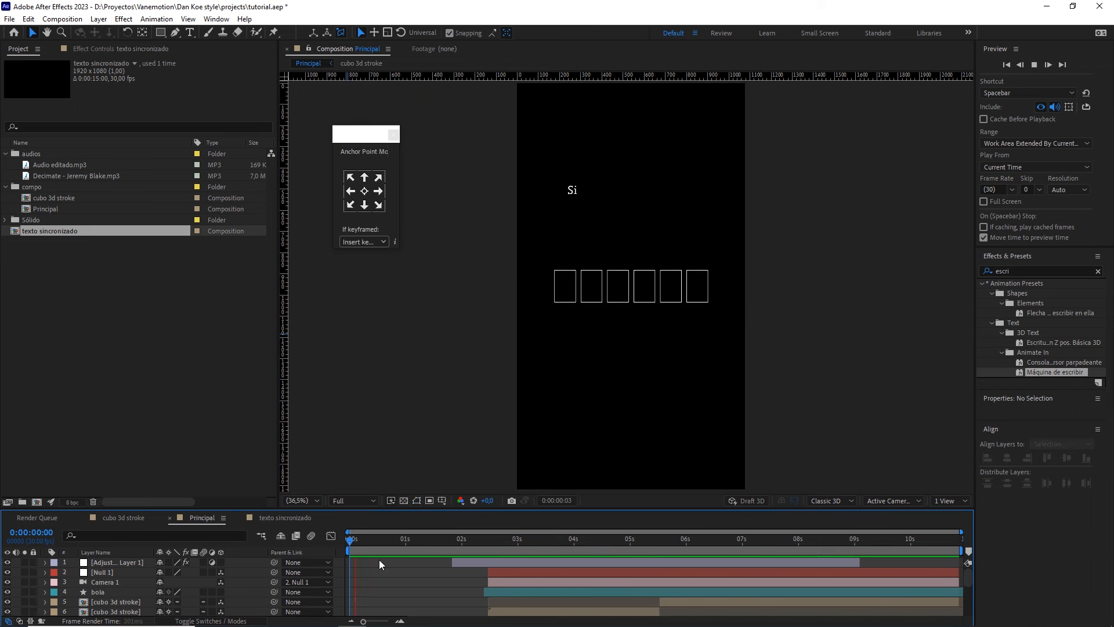